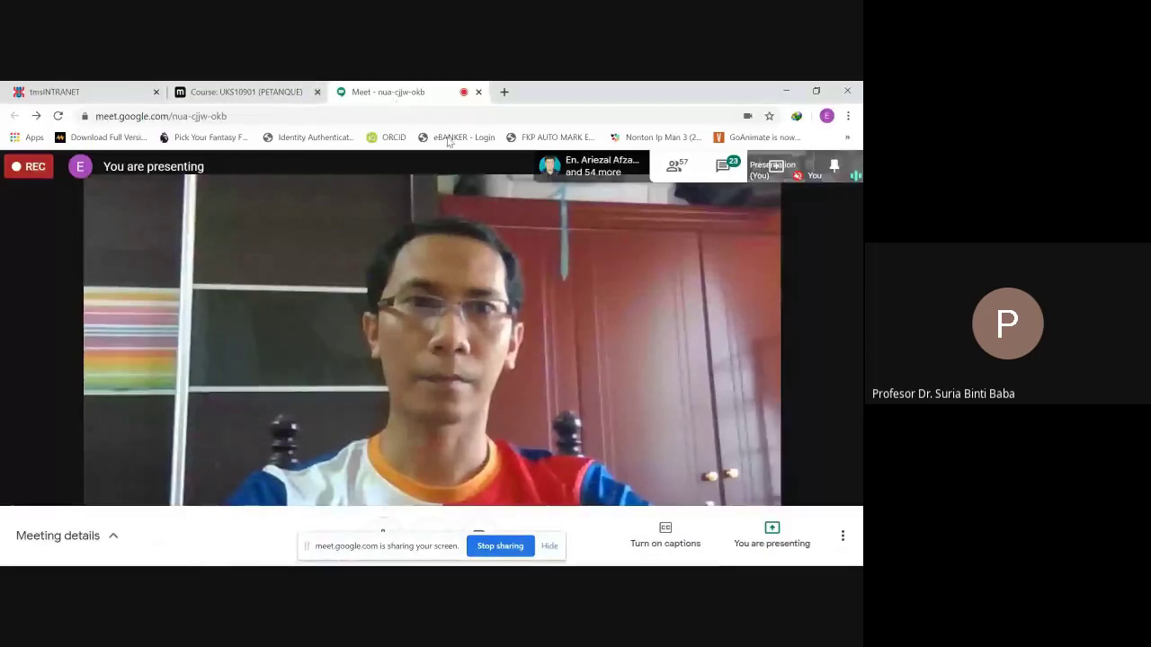
- Switch to the UKS10901 (PETANQUE) course page and review the activities in its weekly sections
click(263, 90)
scroll(477, 296, down, 15)
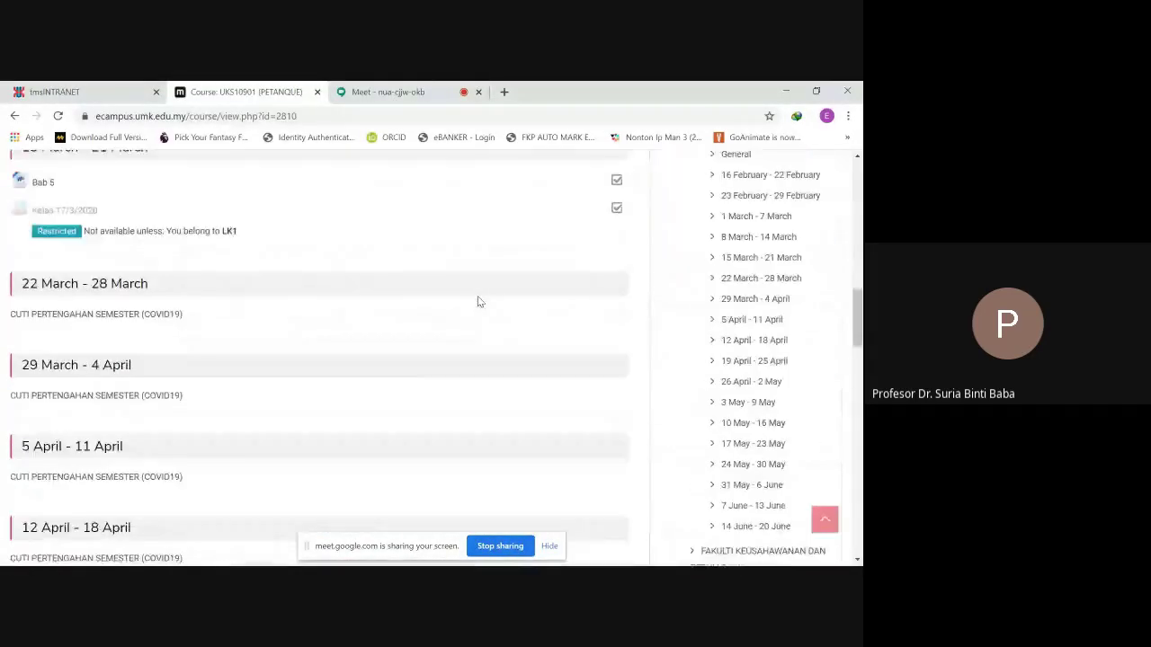
scroll(477, 302, down, 3)
scroll(477, 302, up, 2)
scroll(481, 315, down, 5)
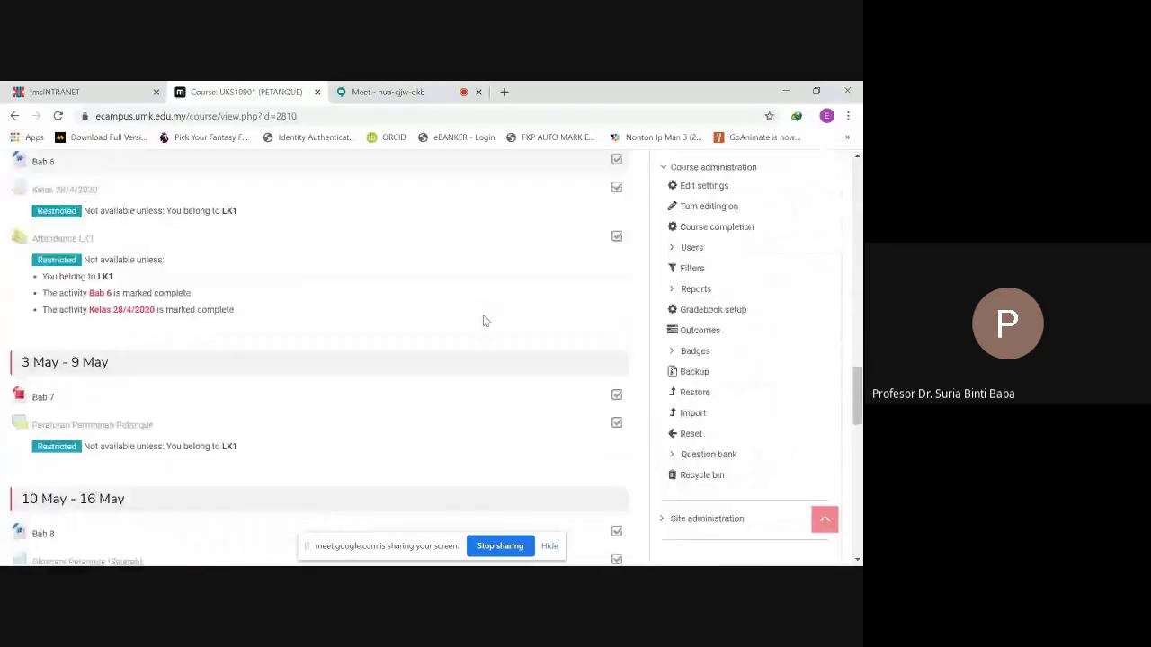
scroll(483, 321, down, 8)
scroll(483, 321, up, 1)
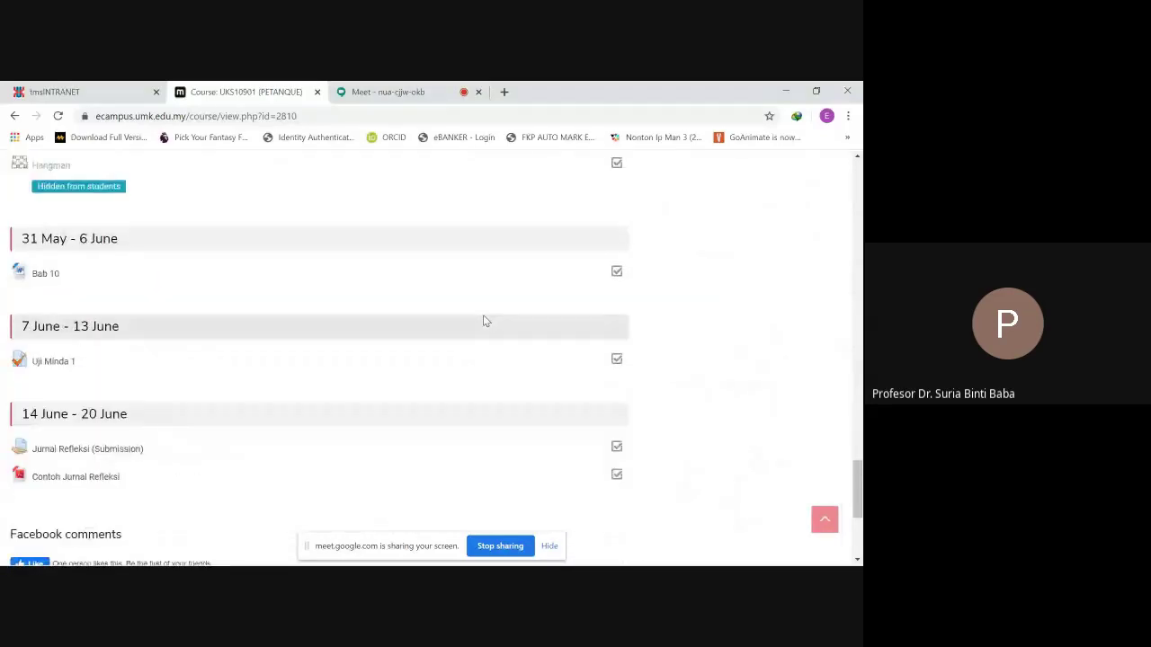
scroll(477, 316, up, 3)
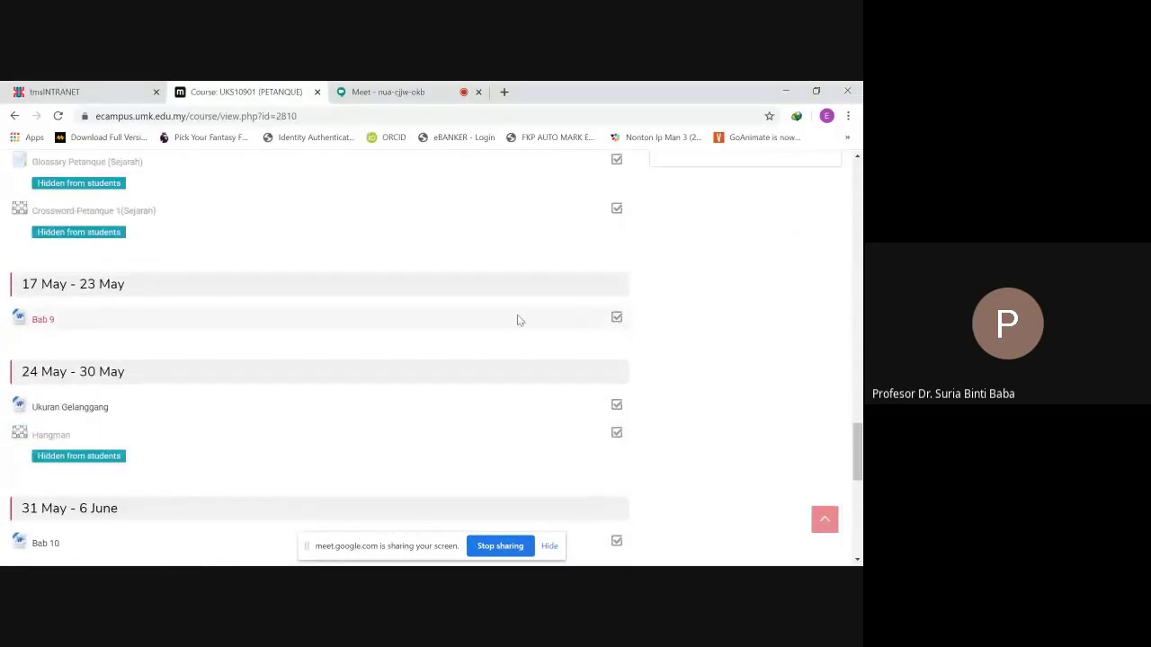
- Turn on editing for the UKS10901 (PETANQUE) course
scroll(517, 320, up, 20)
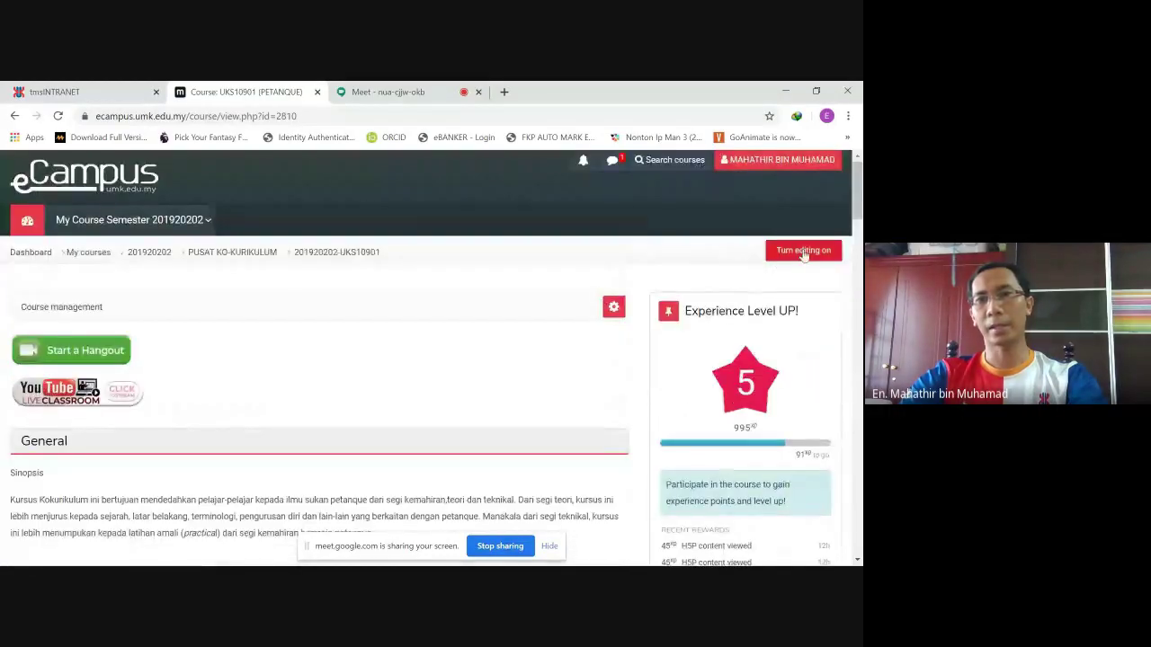
click(803, 255)
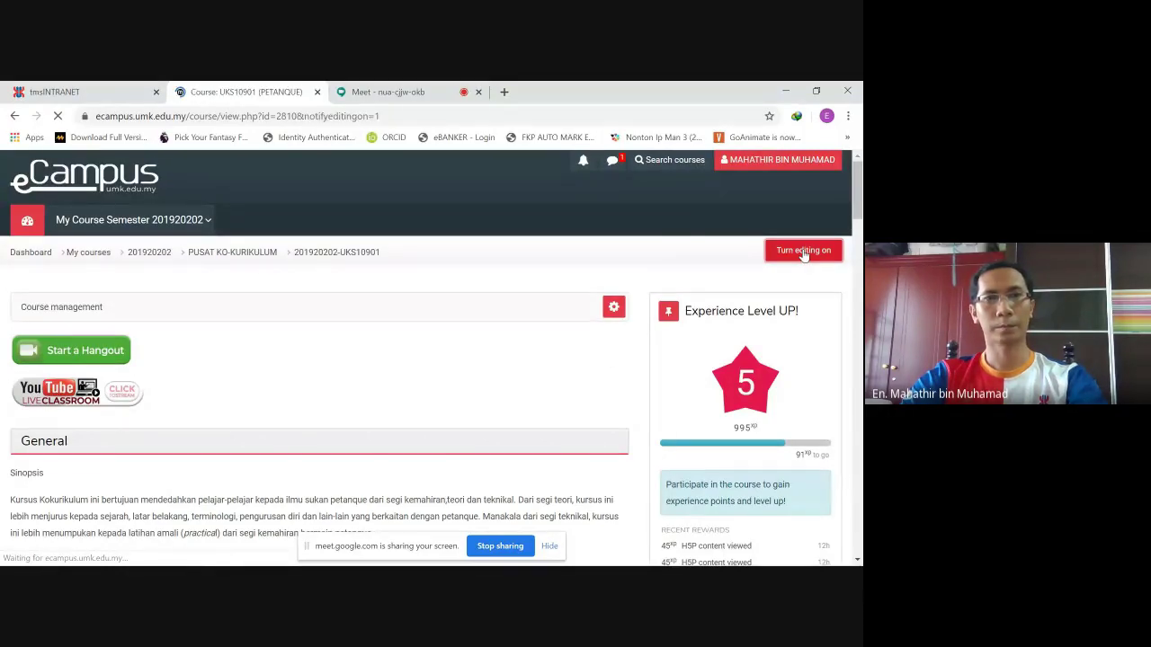
- Bring up the activity and resource choices for the 17 May - 23 May section and examine the available types, especially the games
scroll(515, 363, down, 10)
scroll(516, 360, down, 20)
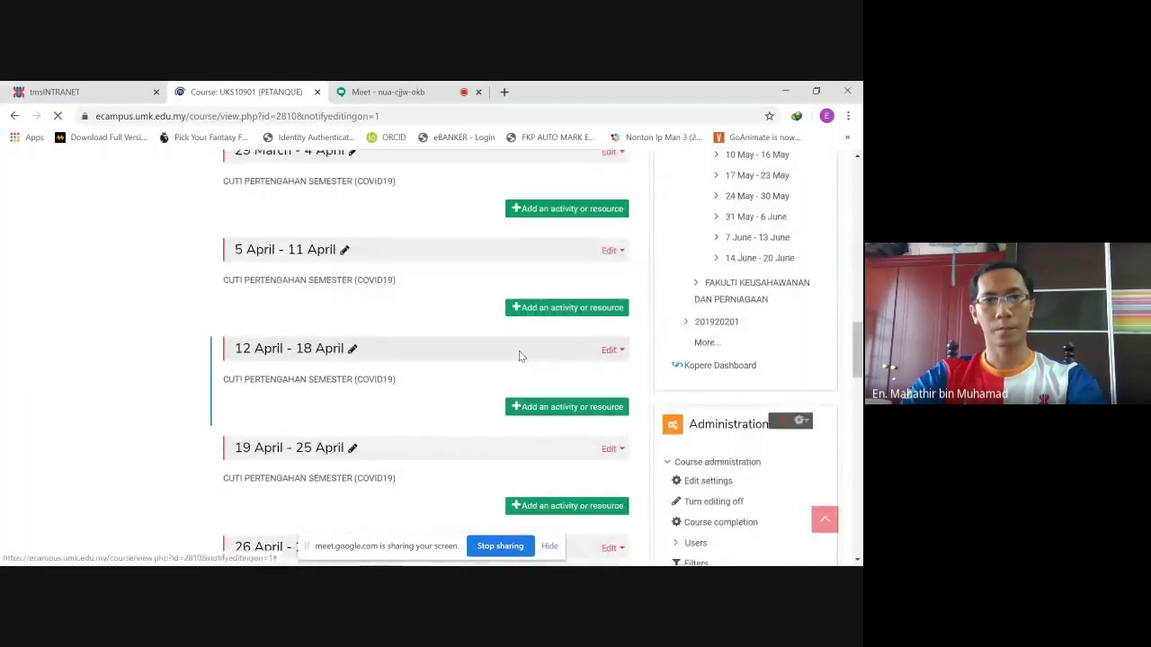
scroll(520, 357, down, 5)
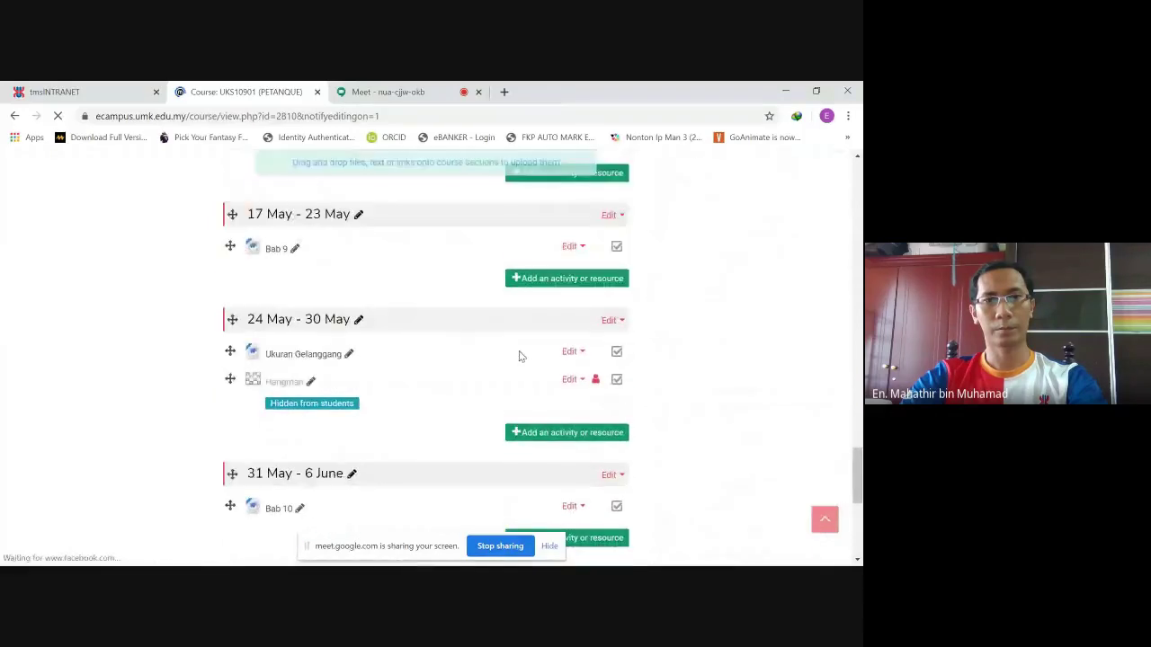
scroll(520, 357, down, 2)
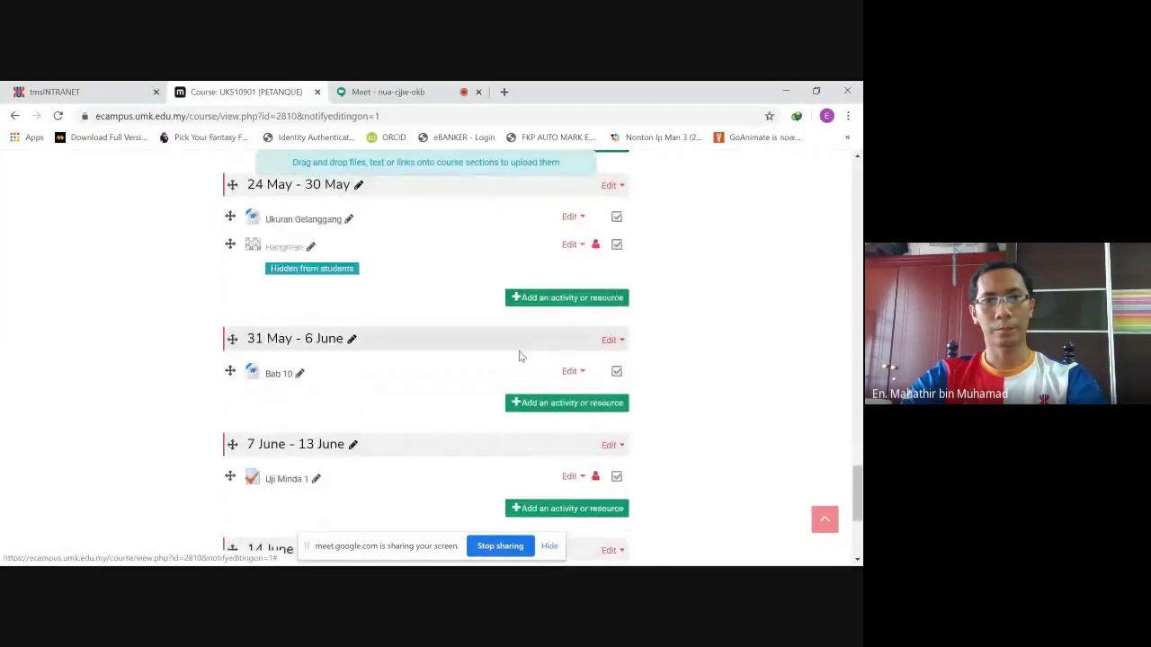
scroll(519, 357, up, 2)
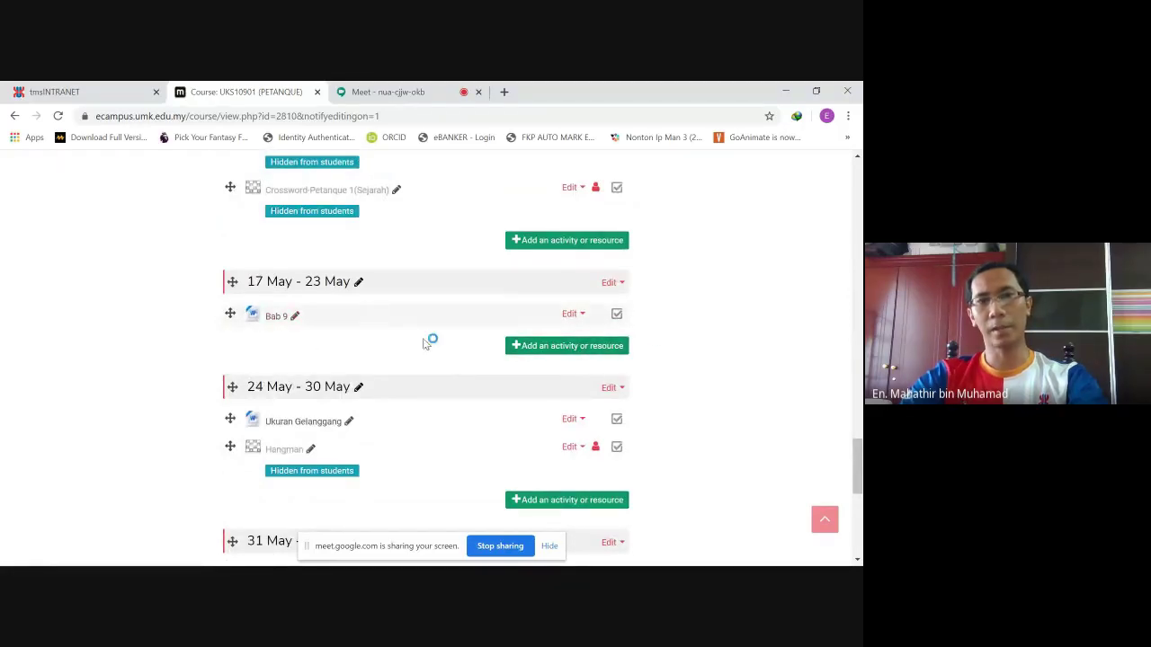
click(582, 352)
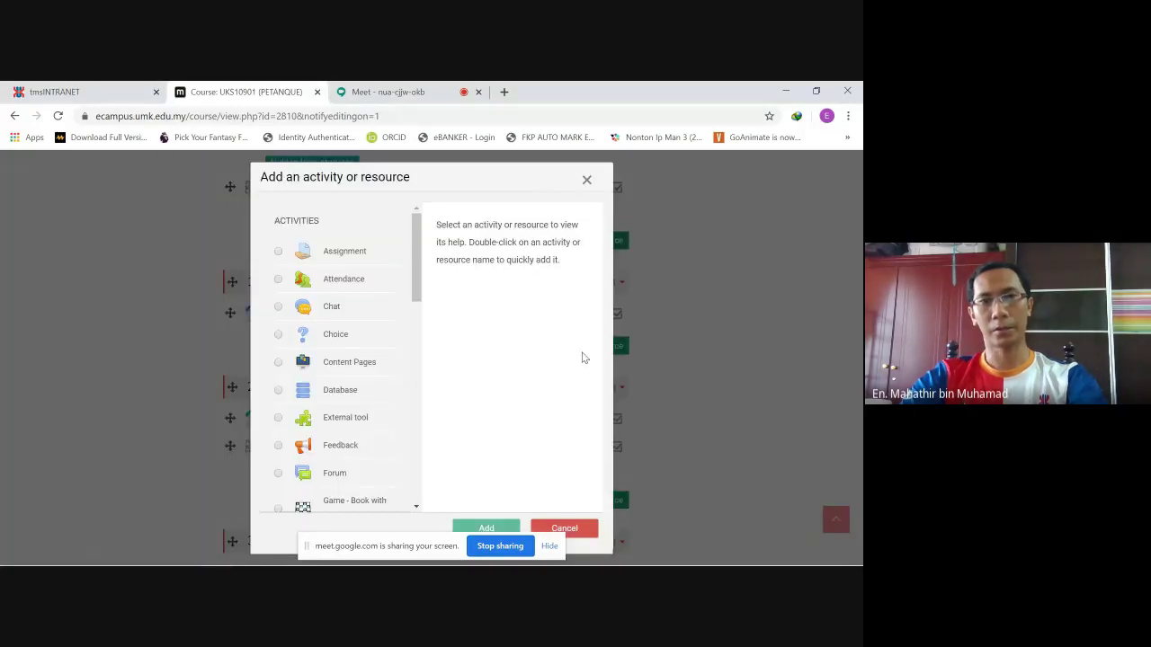
scroll(400, 324, down, 1)
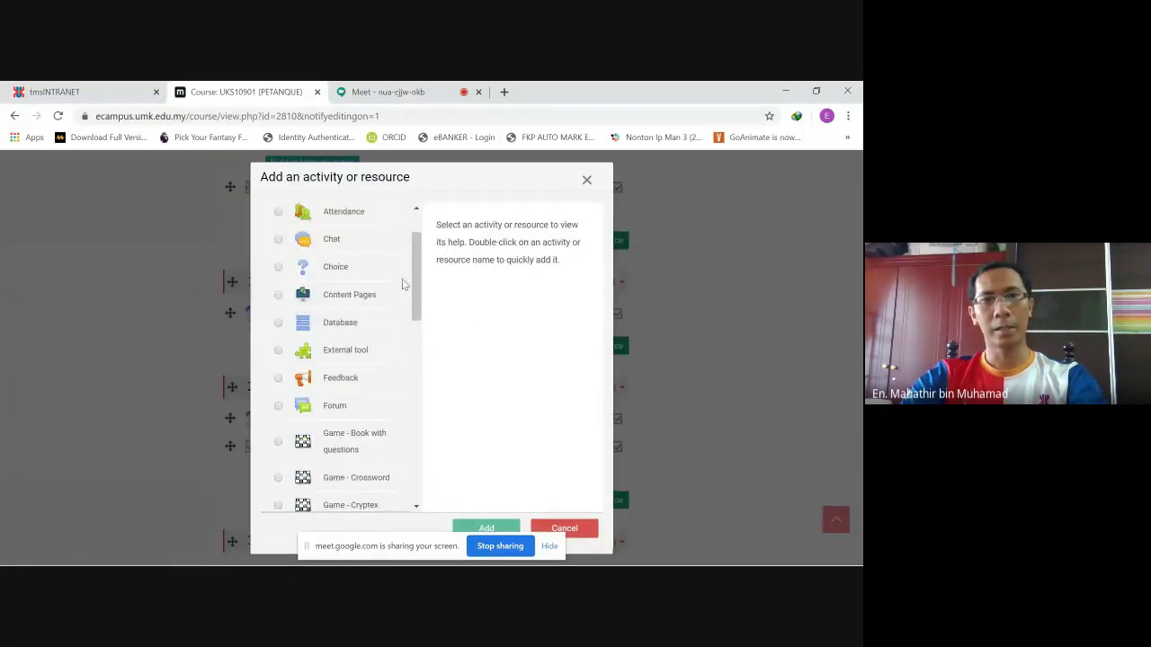
scroll(352, 274, down, 2)
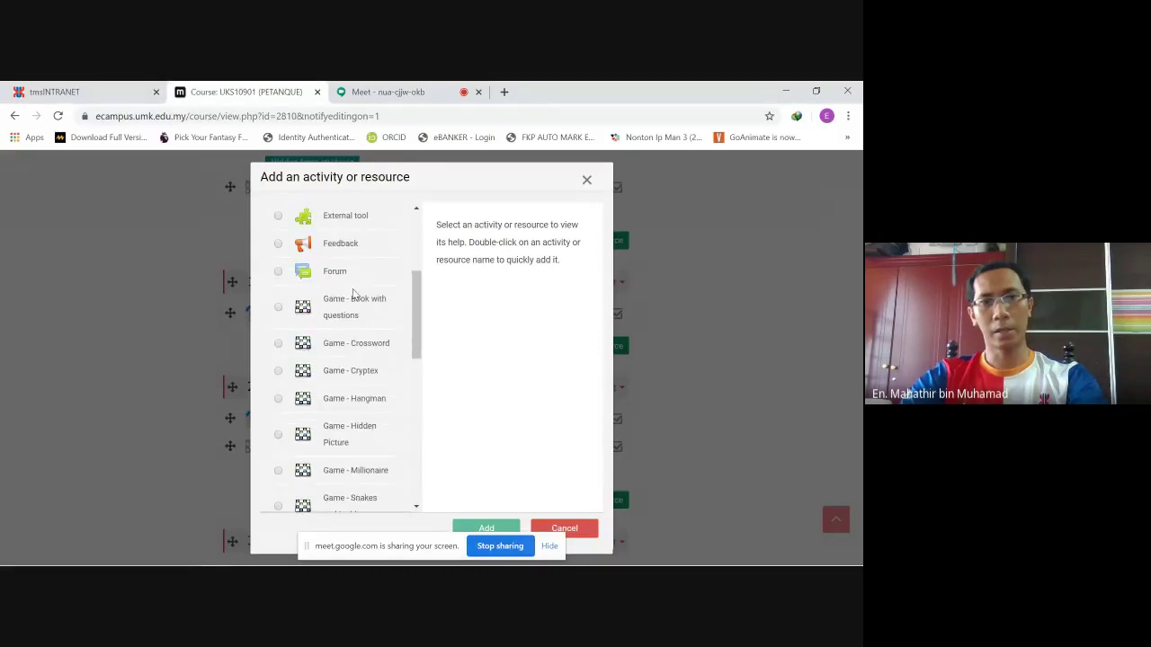
scroll(316, 323, down, 1)
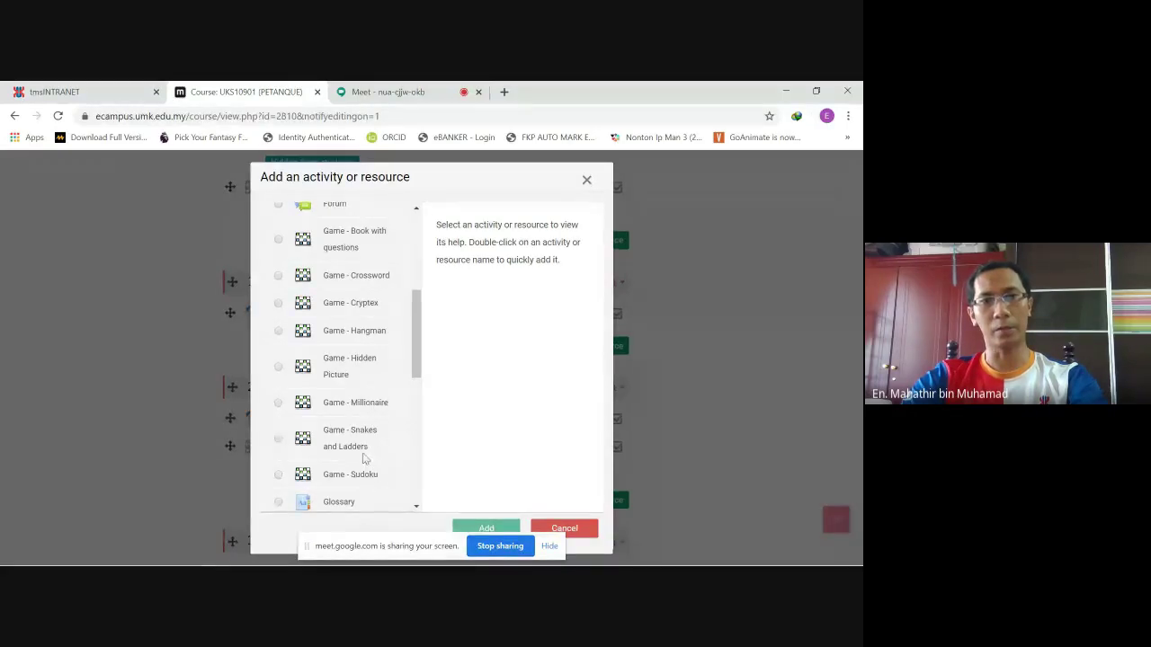
scroll(364, 461, up, 2)
scroll(365, 369, up, 4)
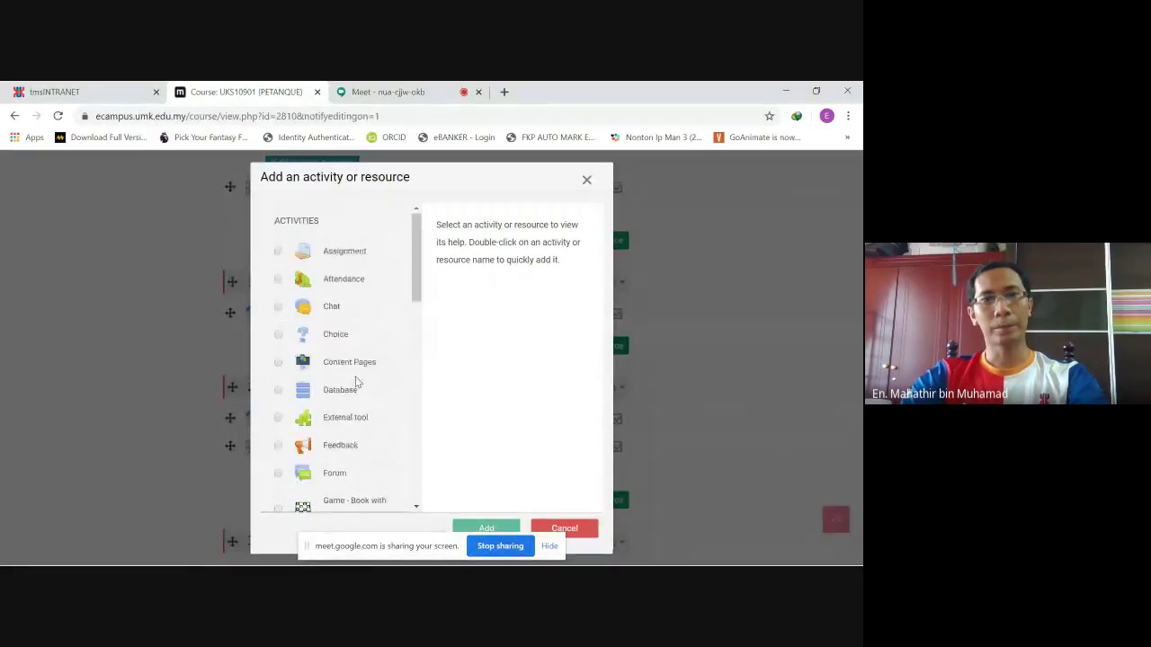
scroll(368, 422, down, 7)
scroll(368, 413, down, 5)
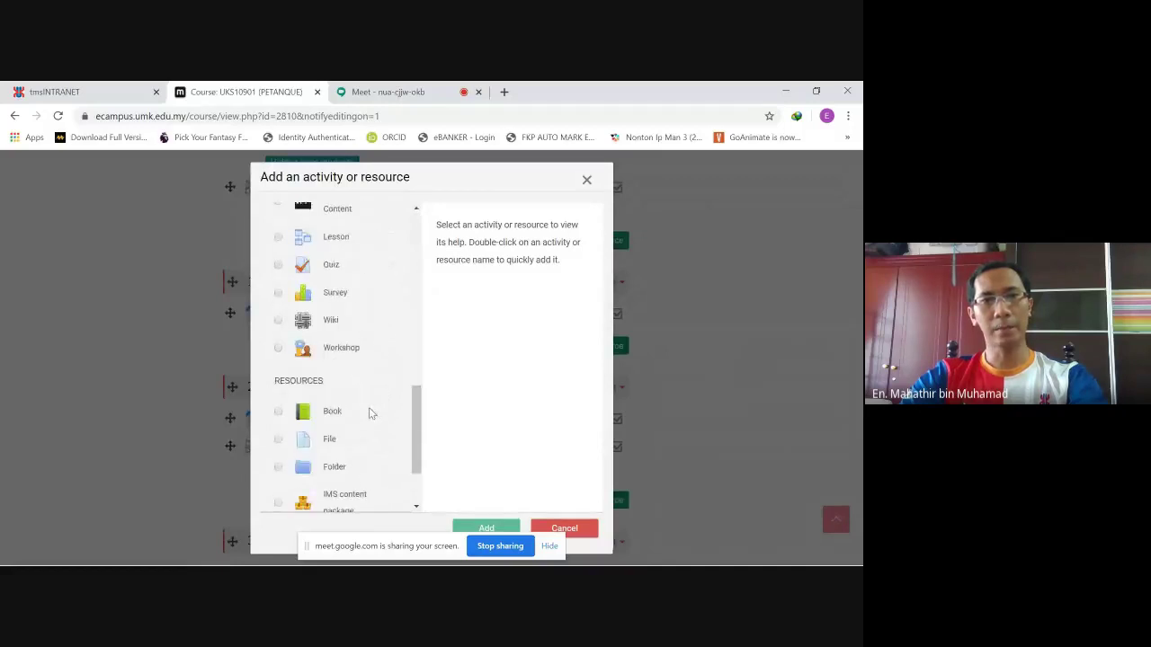
scroll(369, 409, up, 8)
scroll(364, 422, down, 2)
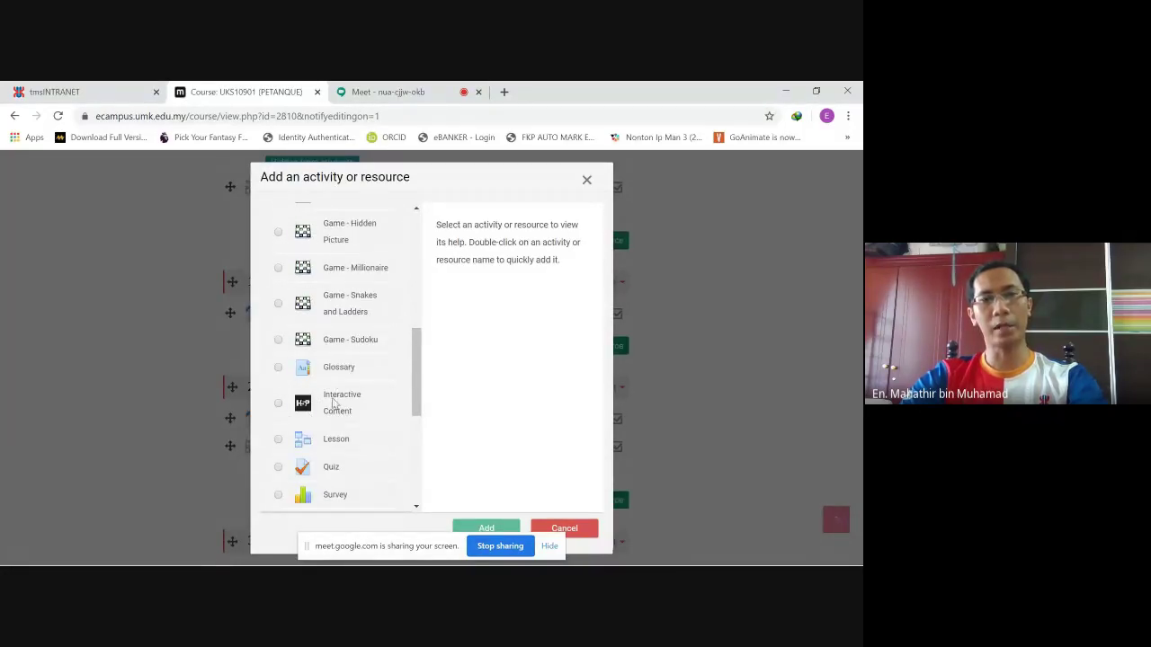
scroll(355, 389, up, 4)
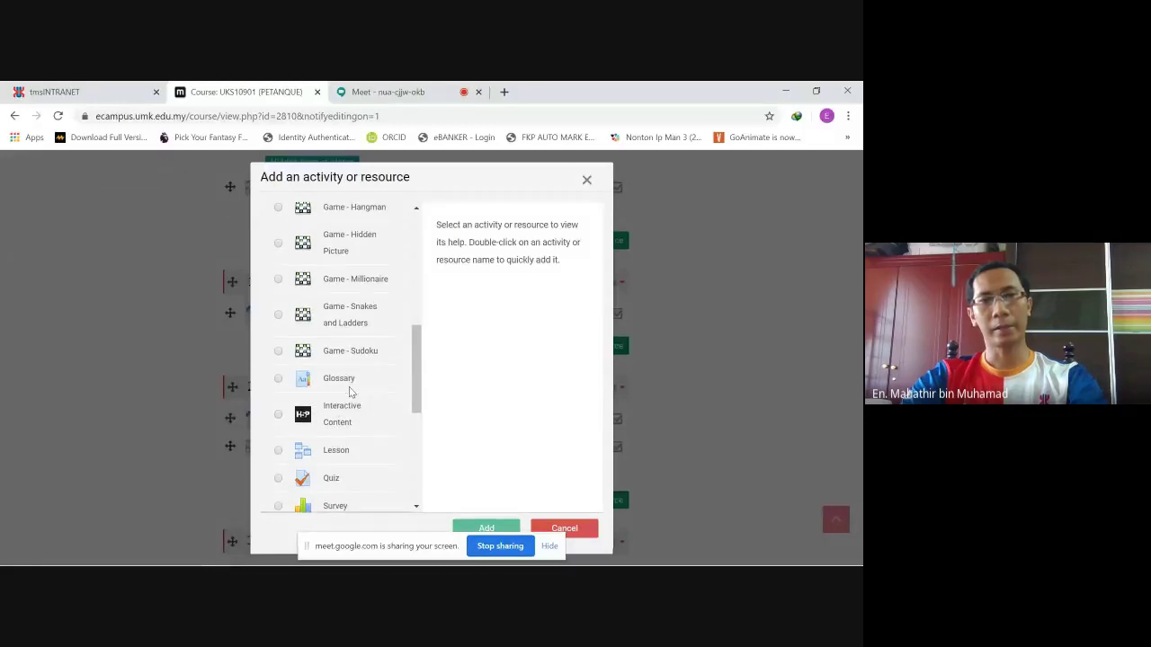
scroll(358, 378, up, 1)
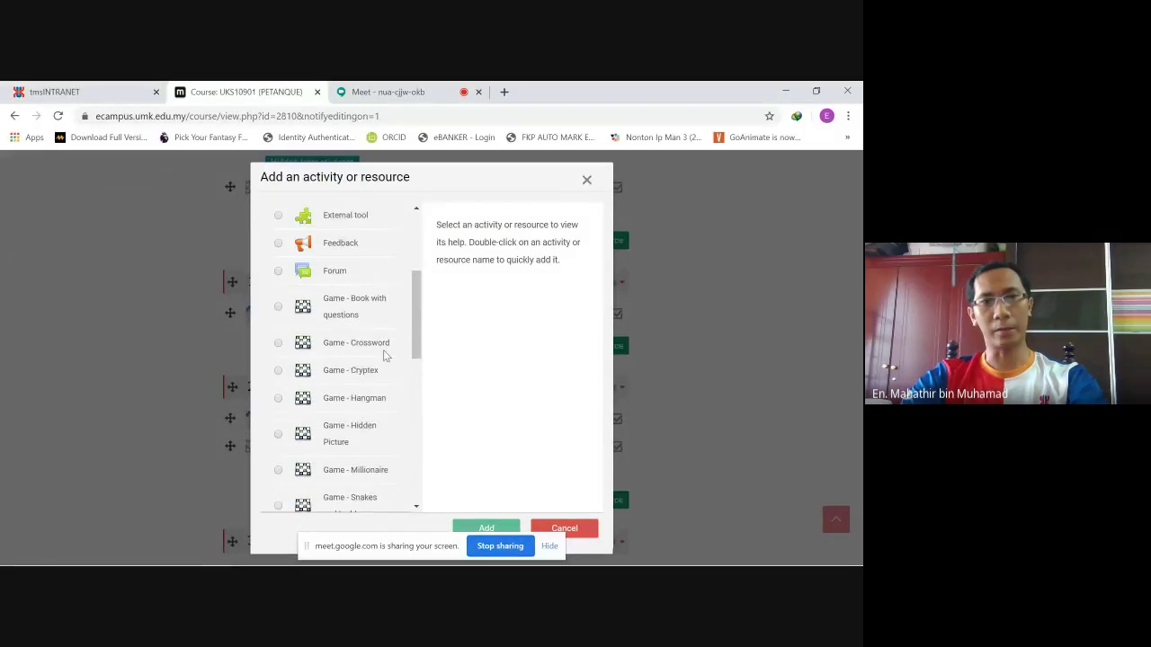
- Start a new Game - Crossword activity in the 17 May - 23 May section with Glossary as its source of questions
click(279, 343)
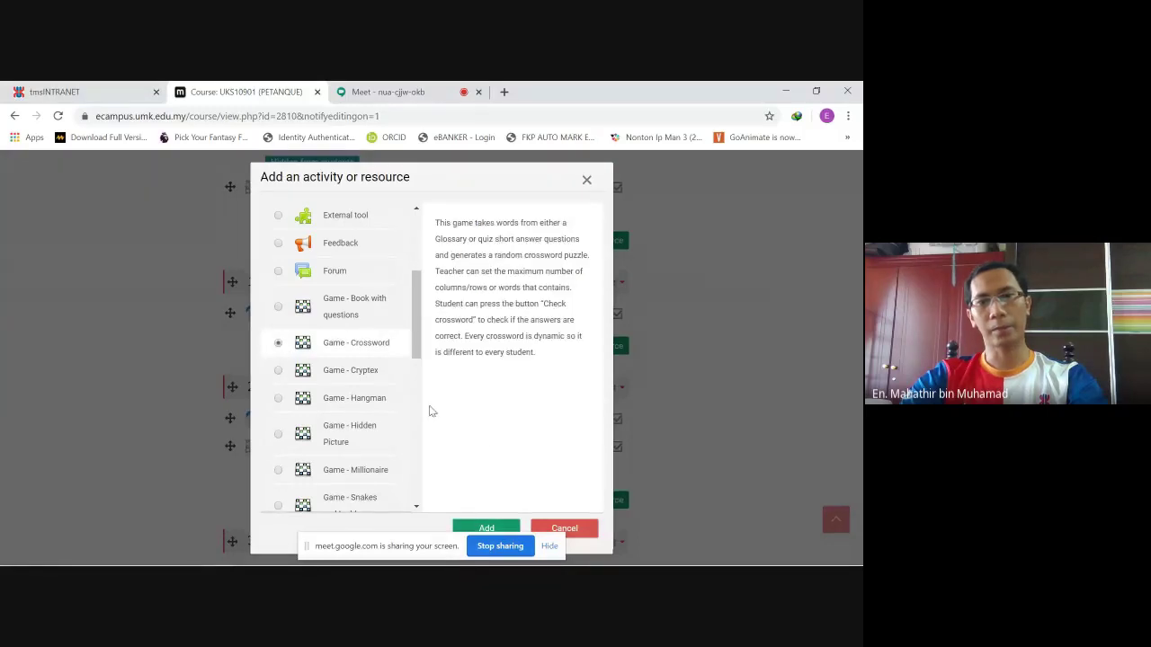
click(504, 529)
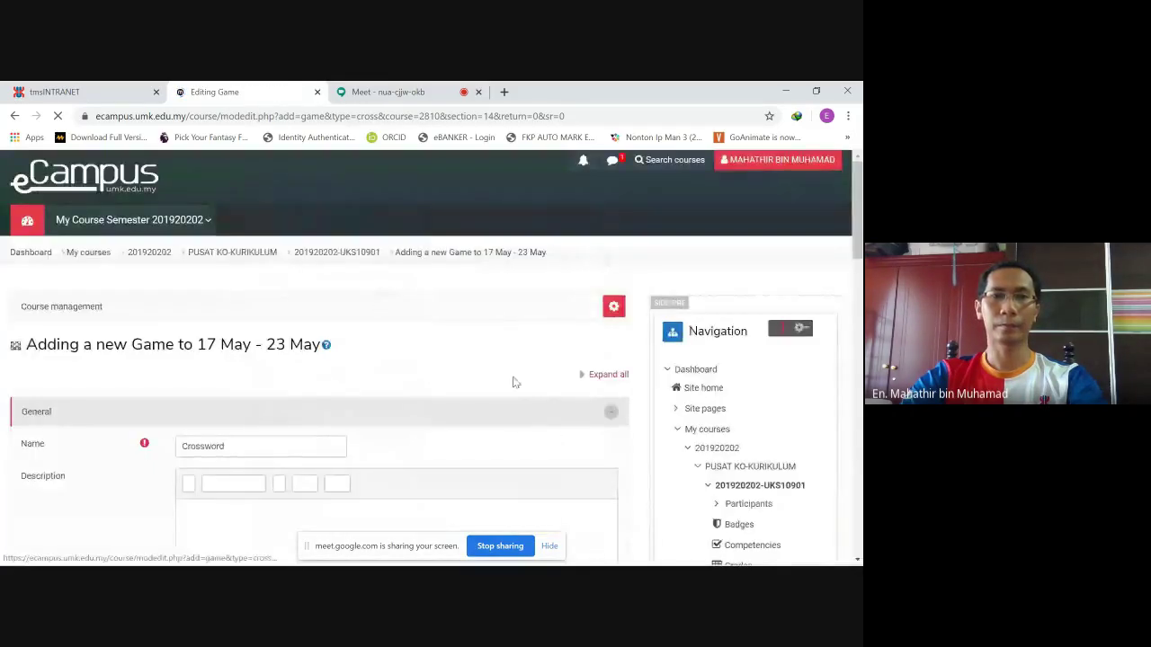
scroll(508, 368, down, 3)
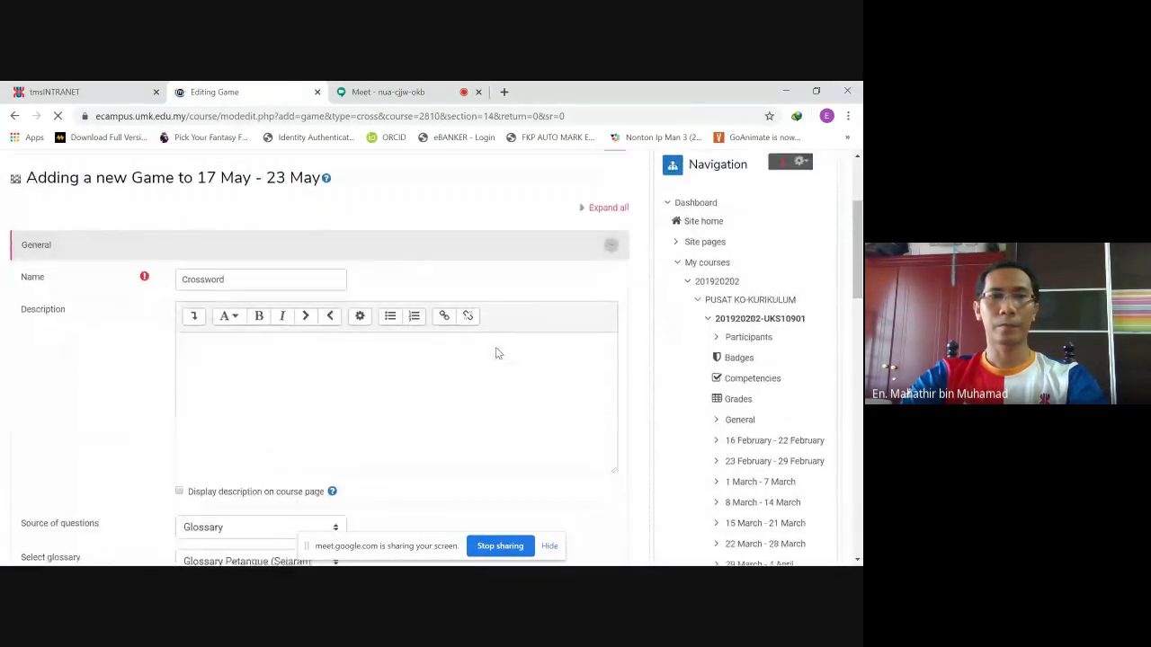
scroll(495, 353, down, 3)
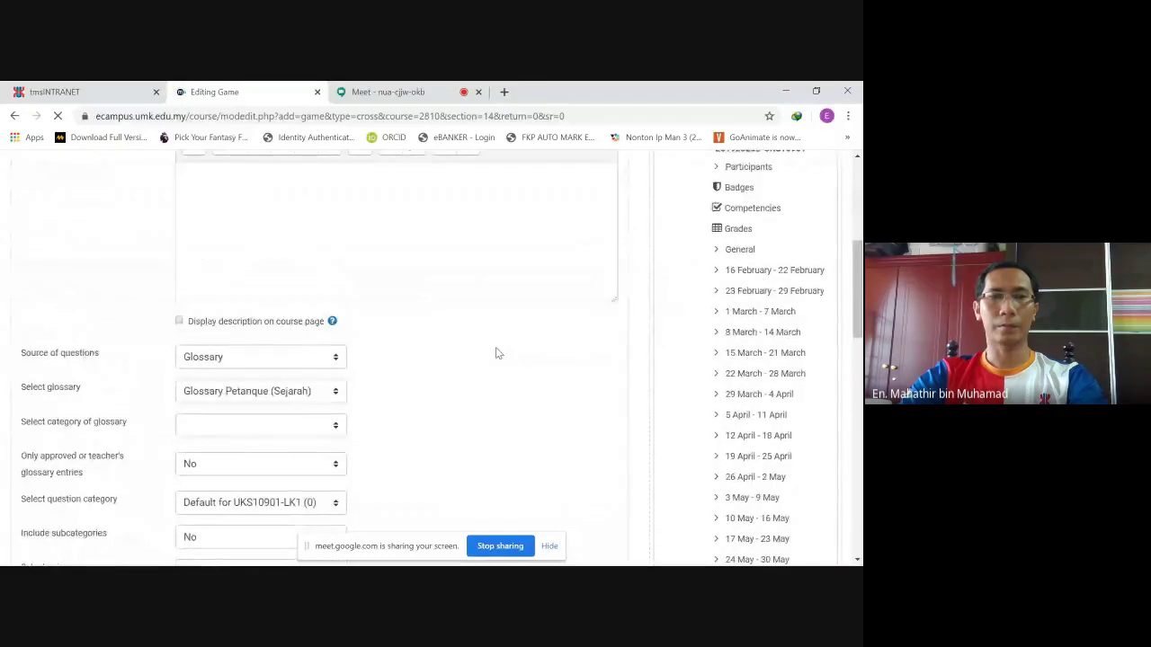
click(330, 359)
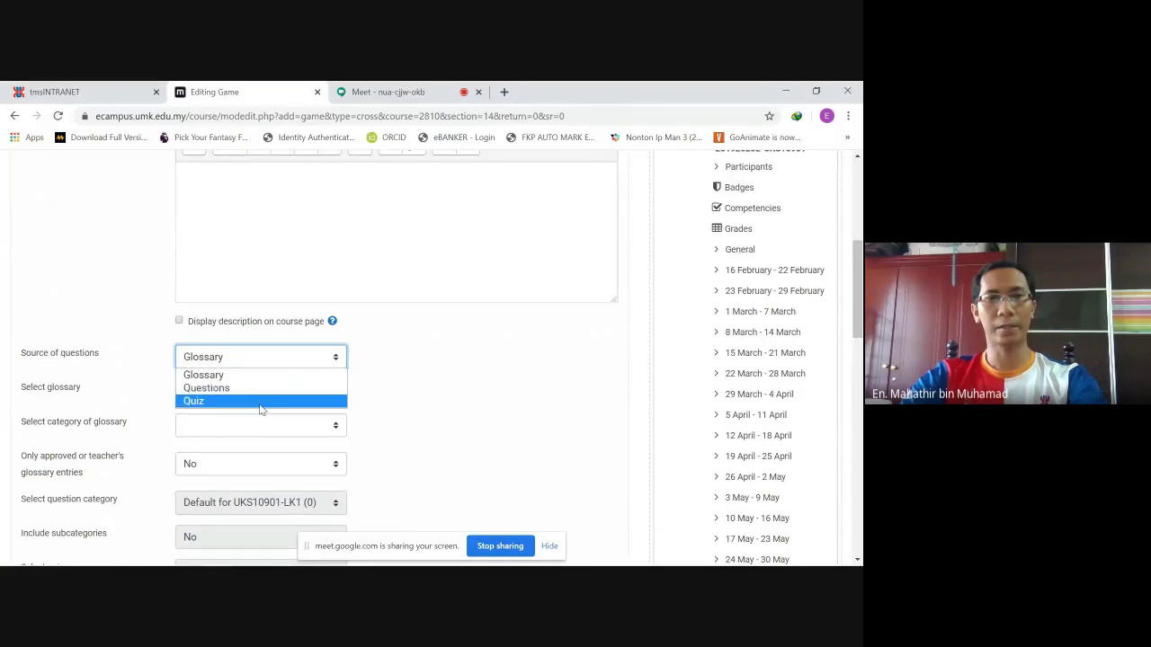
click(306, 374)
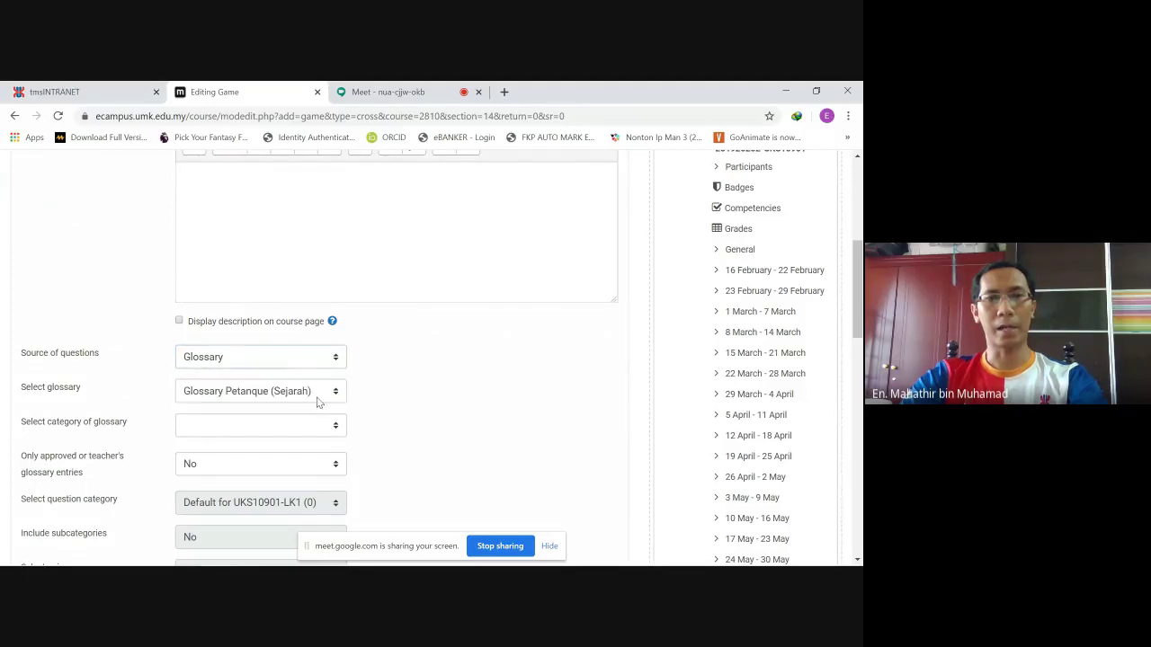
- Look through the remaining crossword settings and cancel the new game without saving it
scroll(467, 401, down, 3)
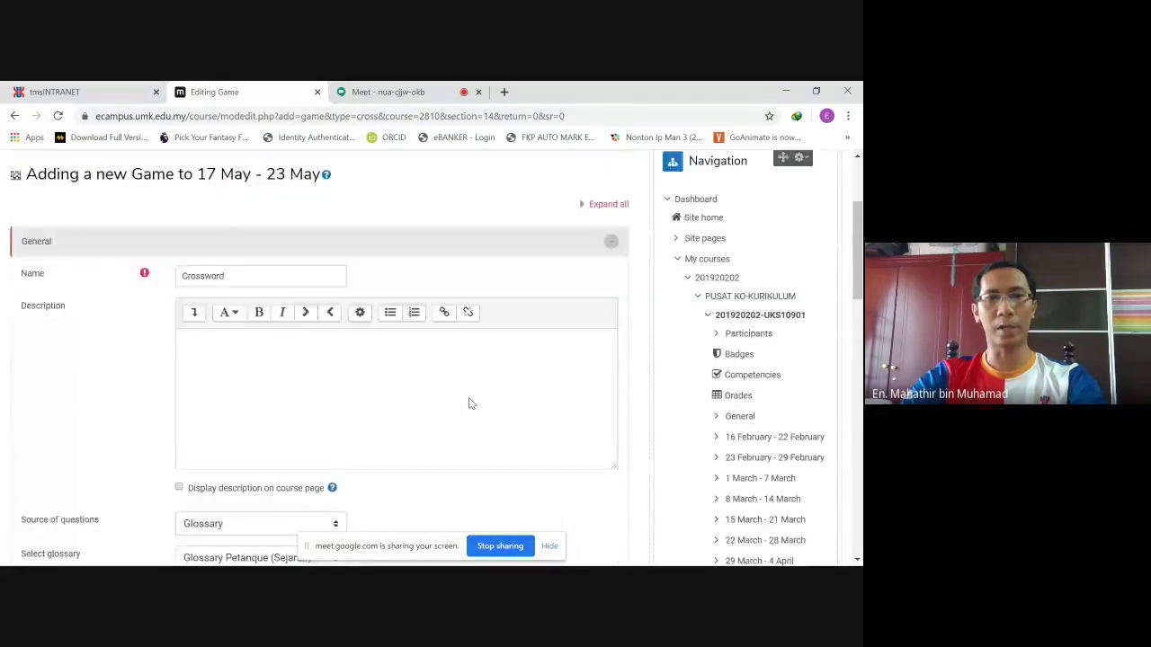
scroll(452, 364, up, 2)
scroll(437, 367, down, 3)
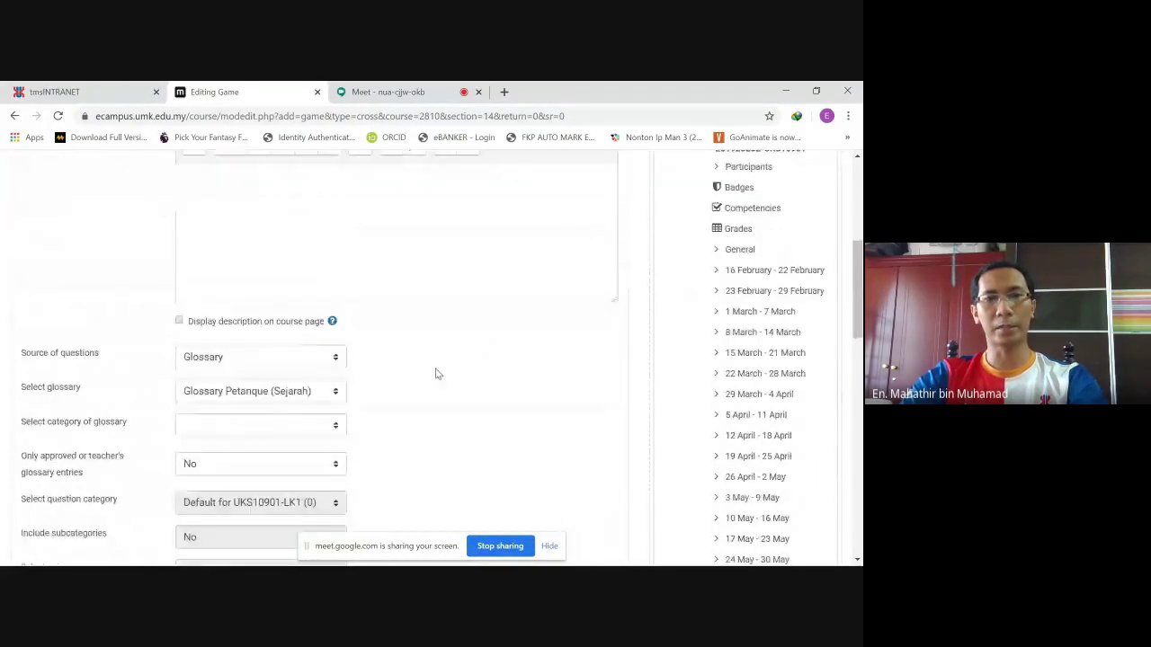
scroll(279, 303, up, 3)
scroll(359, 377, down, 3)
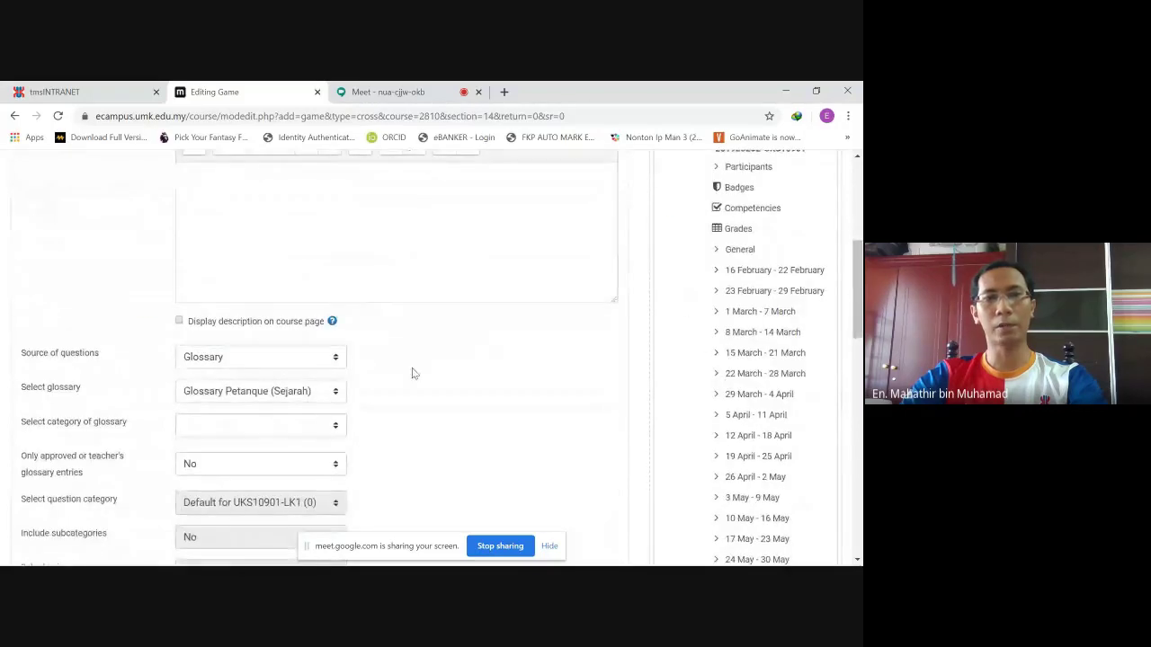
scroll(440, 373, down, 3)
scroll(454, 387, down, 10)
scroll(362, 341, up, 5)
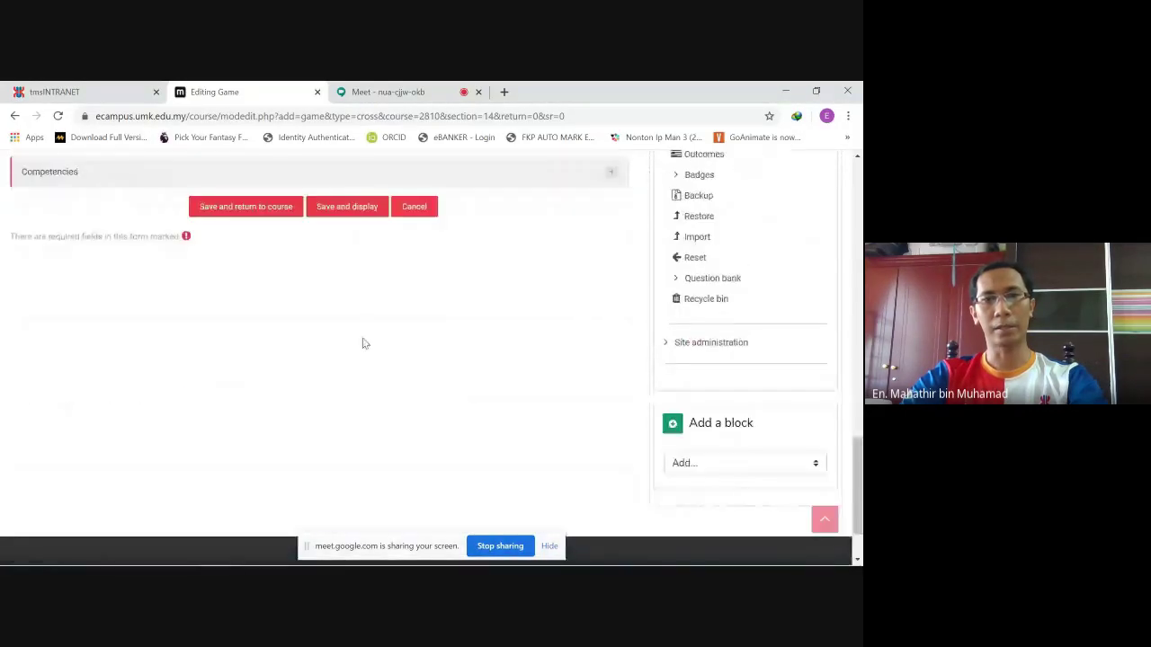
click(416, 395)
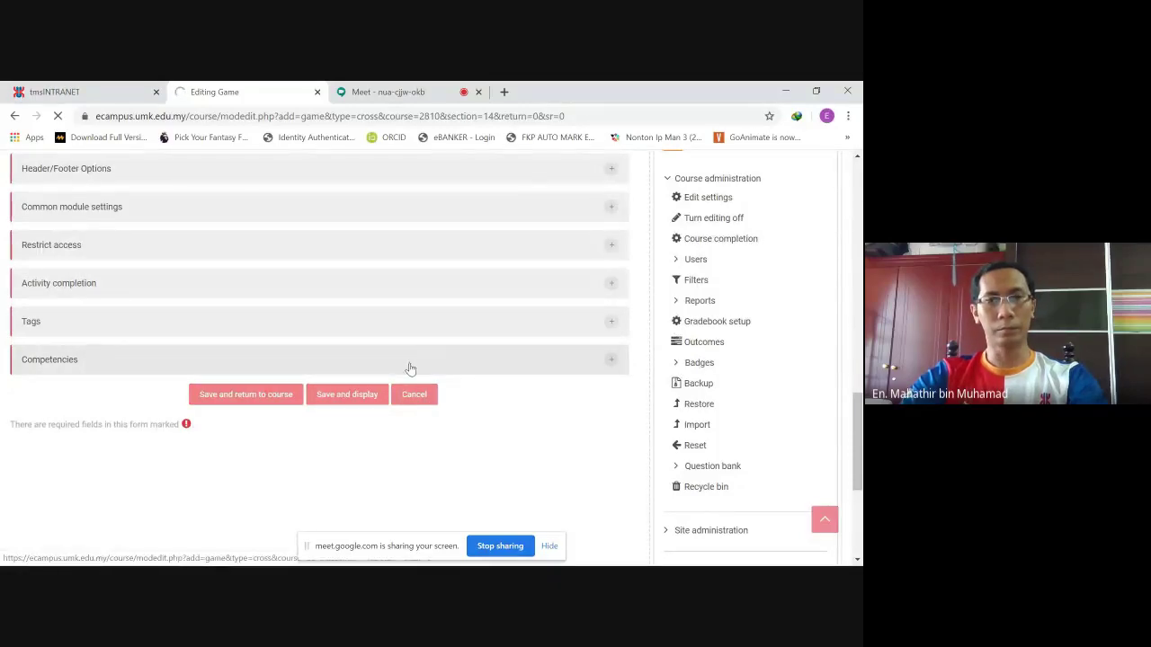
- Start adding a new Glossary activity to the 17 May - 23 May section
scroll(431, 359, down, 2)
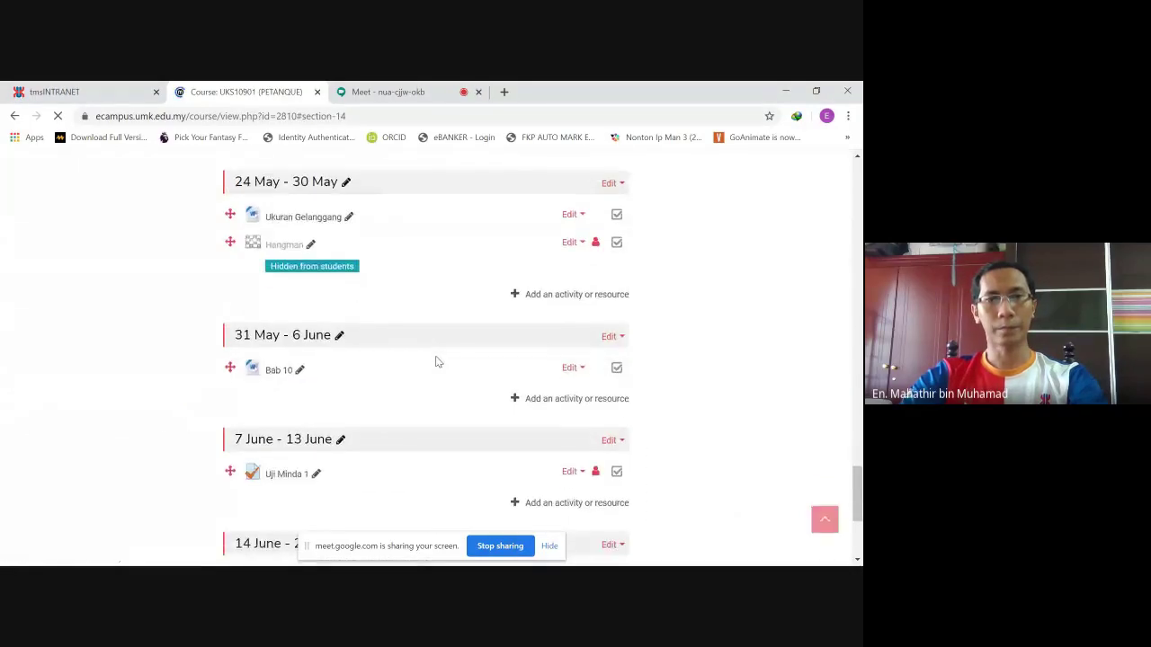
scroll(549, 372, up, 2)
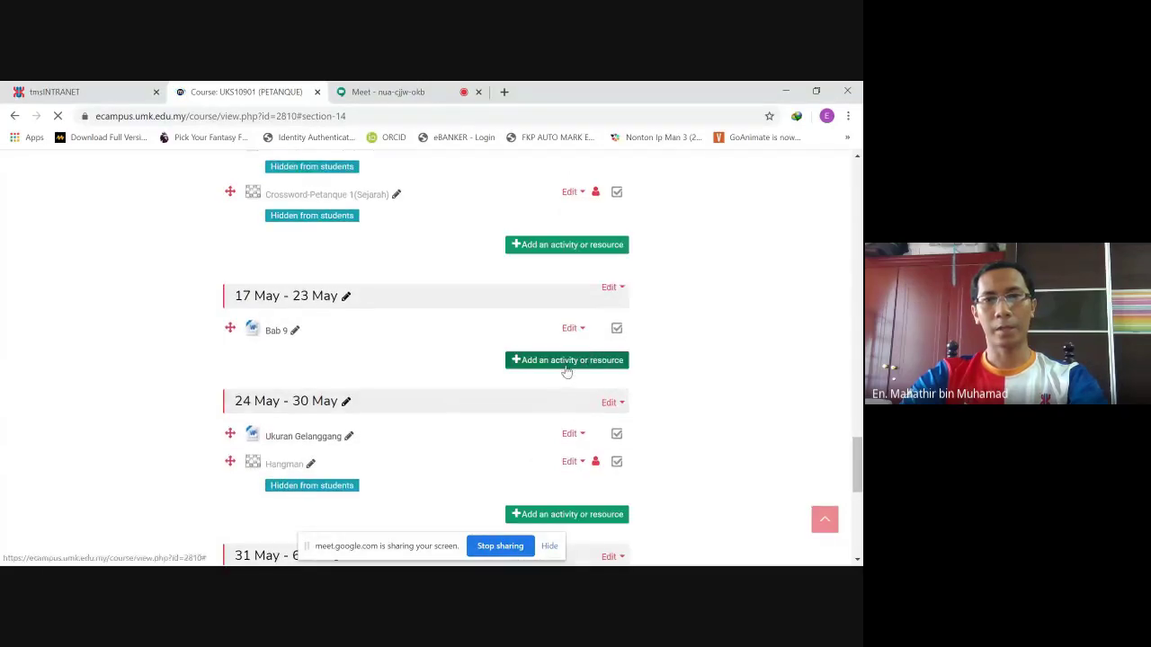
click(566, 361)
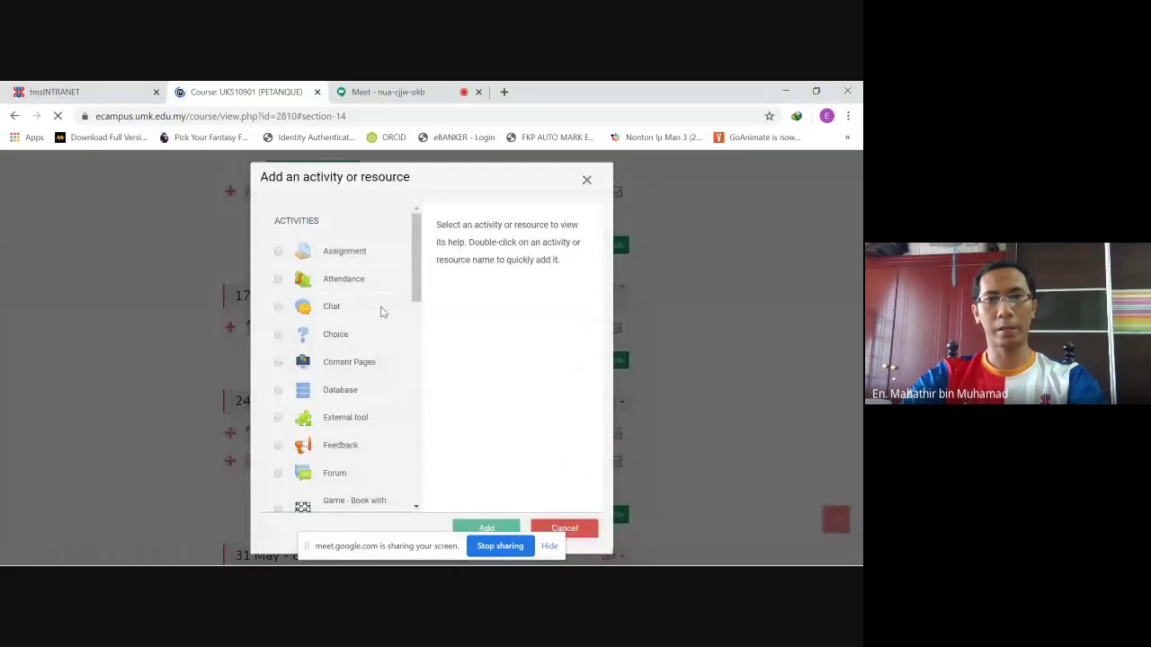
scroll(371, 298, down, 2)
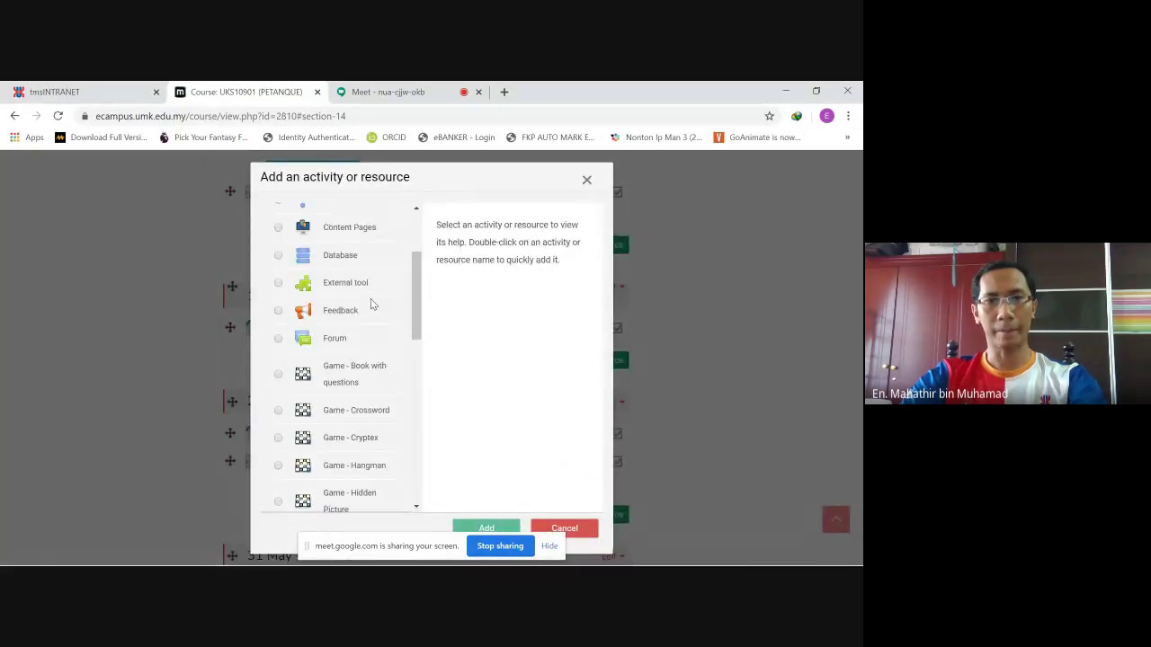
scroll(370, 304, down, 5)
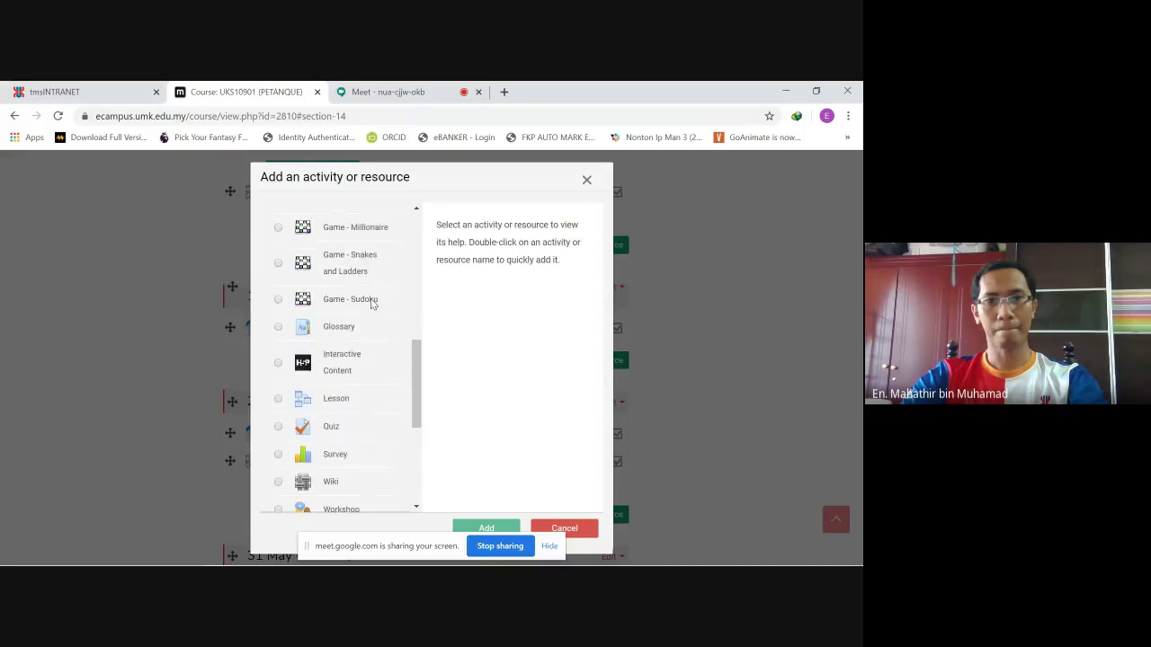
scroll(370, 304, down, 1)
click(278, 300)
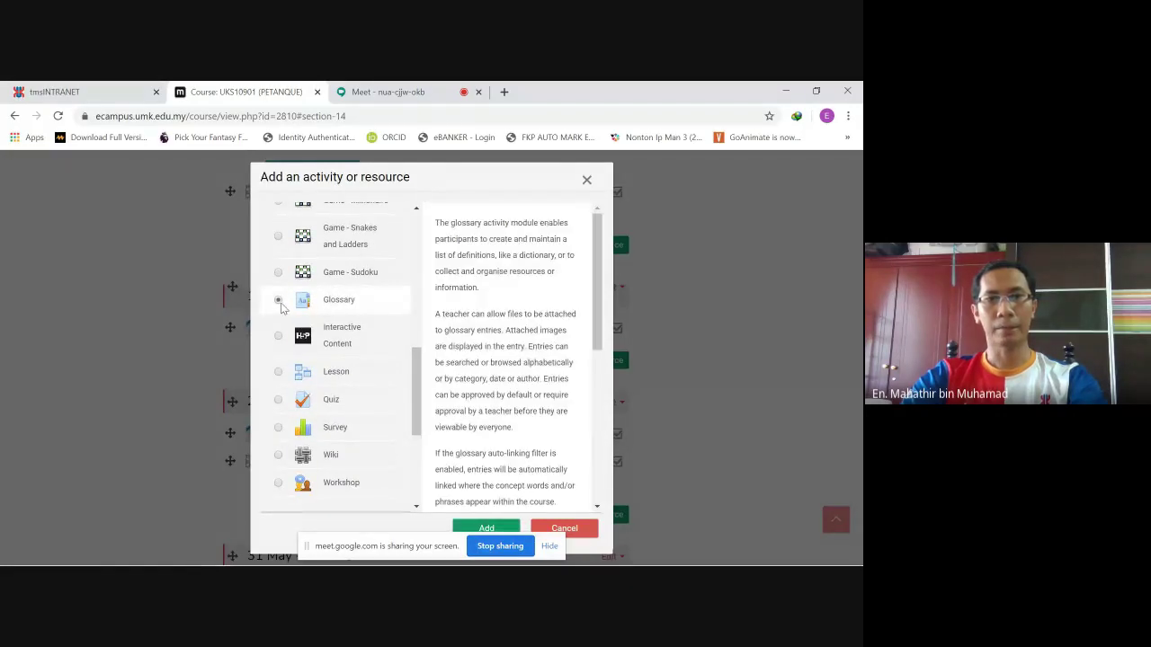
click(494, 529)
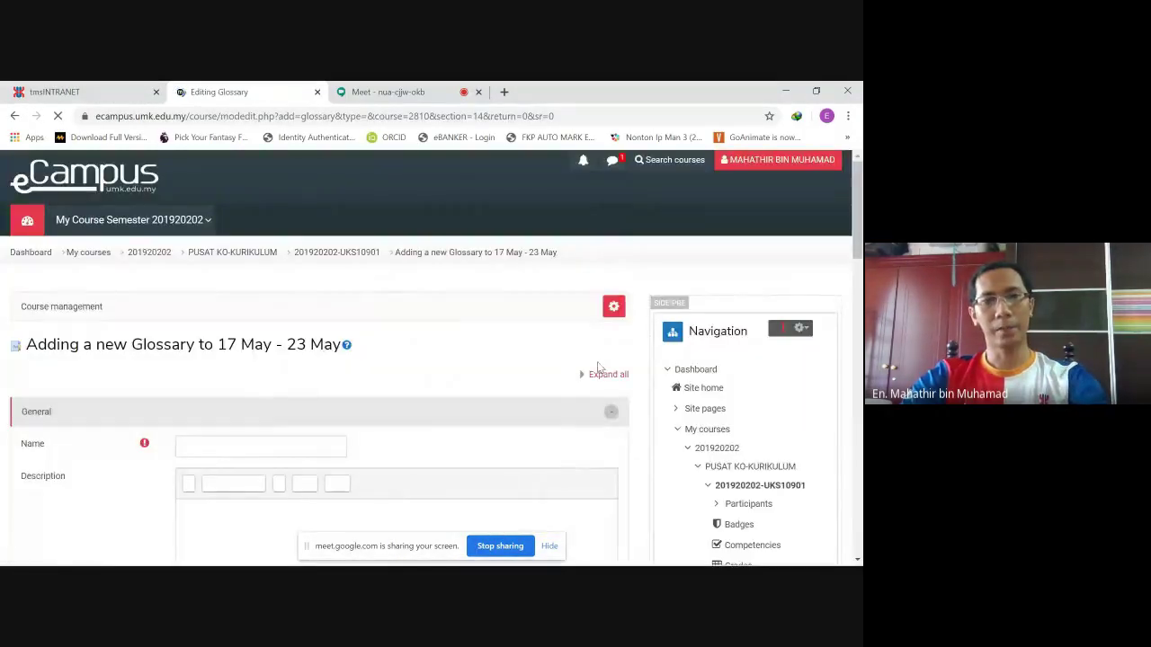
scroll(457, 384, down, 1)
scroll(457, 380, down, 3)
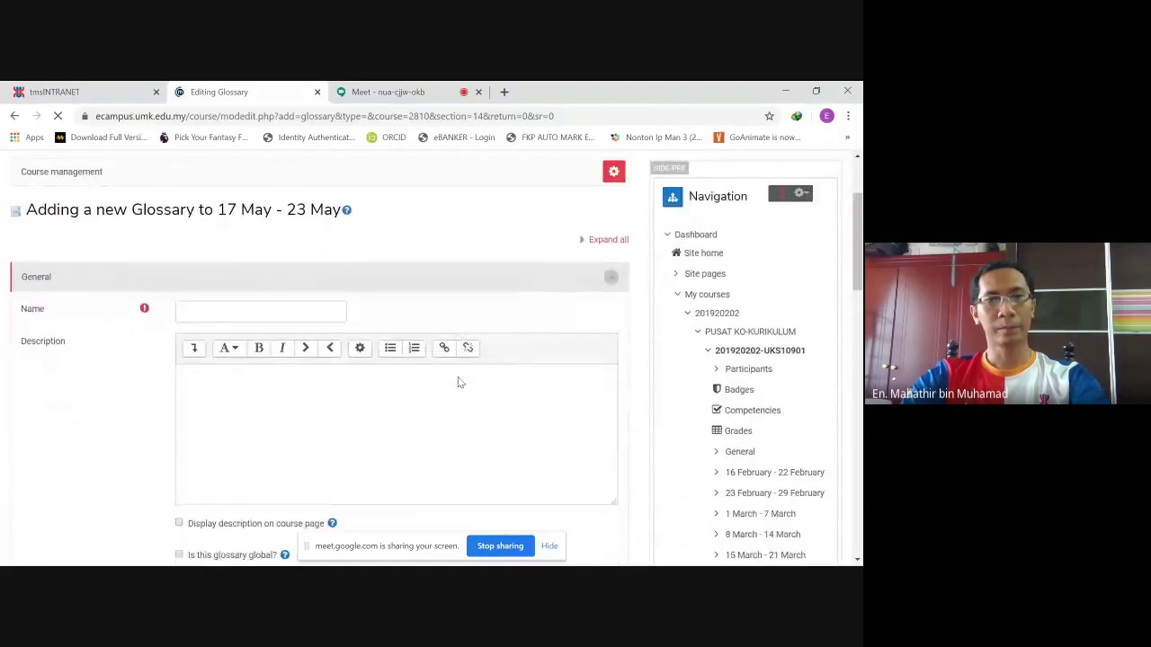
scroll(458, 378, up, 1)
- Switch to File Explorer and open the Crossword-Petanque 2(istilah) Word document from the Sharing GMeet 21Apr20 folder
mouse_move(256, 561)
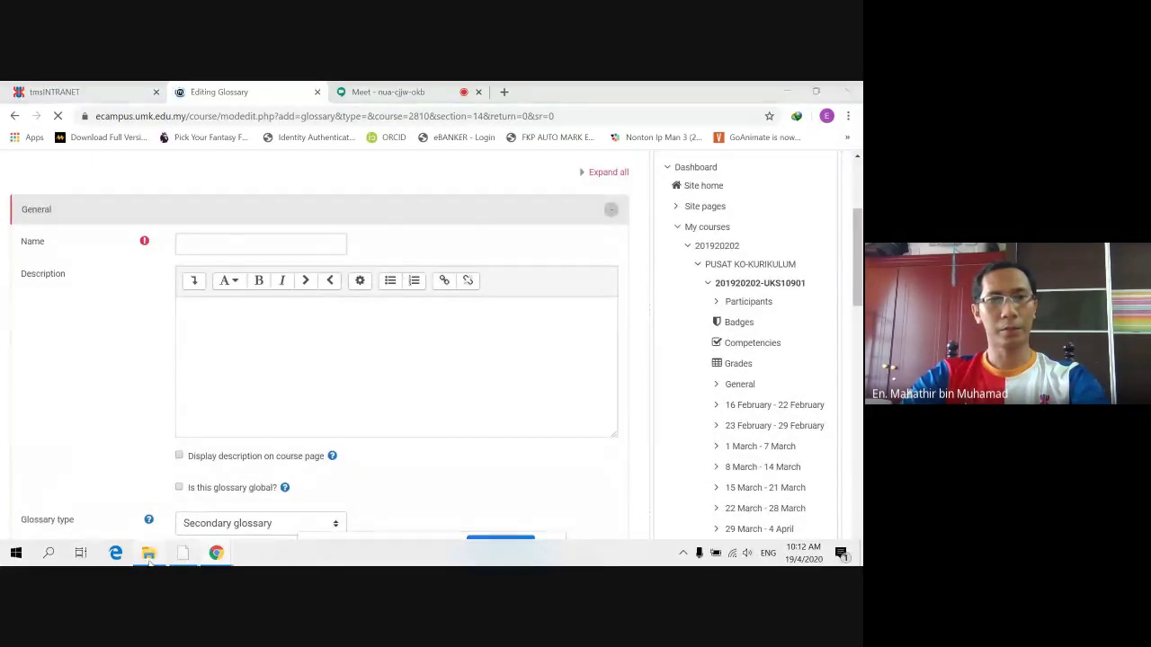
click(189, 555)
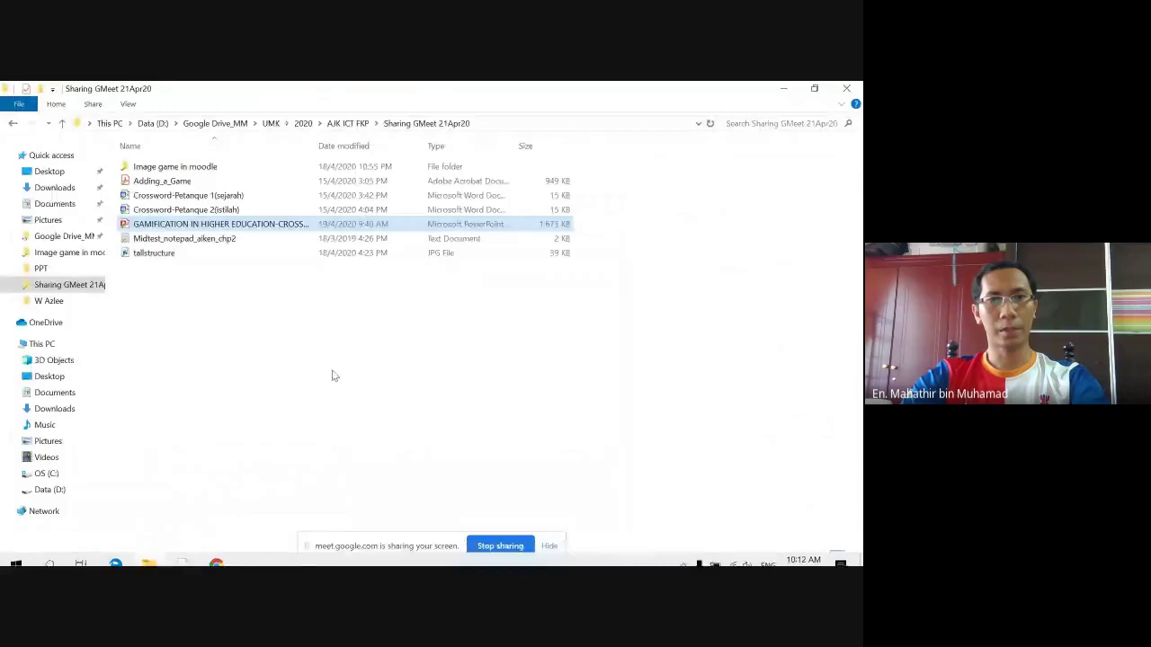
click(177, 213)
double_click(177, 212)
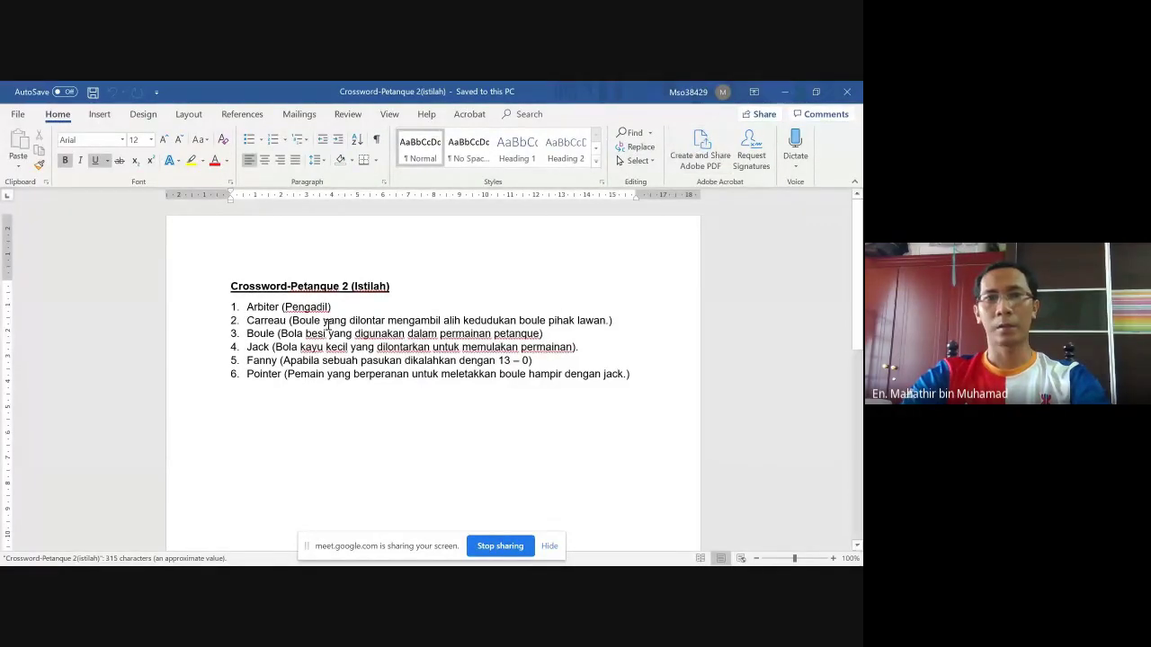
- Return to the glossary form in Chrome and name the new glossary Istilah Petanque
mouse_move(308, 561)
mouse_move(227, 559)
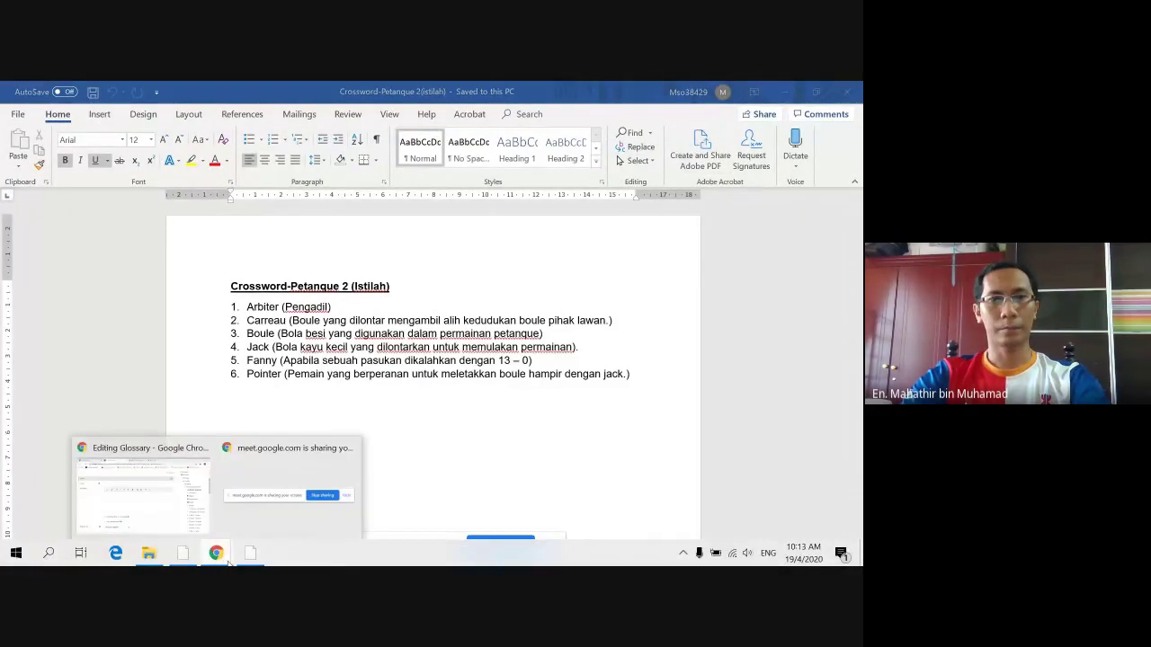
click(171, 515)
scroll(244, 305, up, 2)
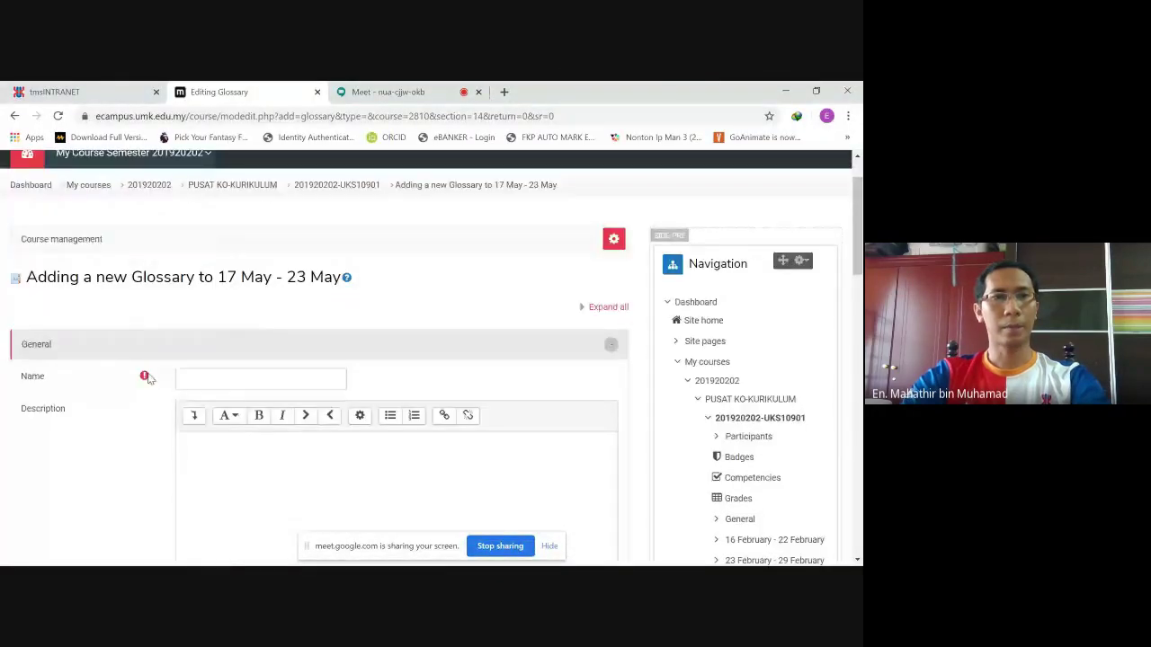
scroll(124, 393, down, 1)
click(239, 314)
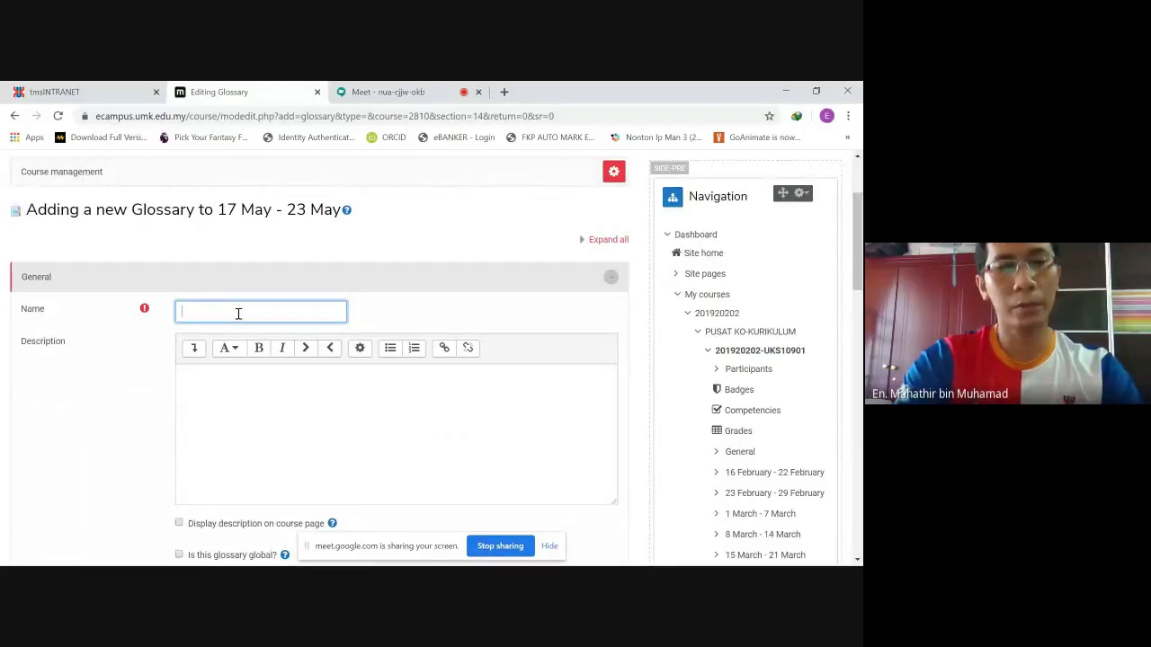
text(IStilah)
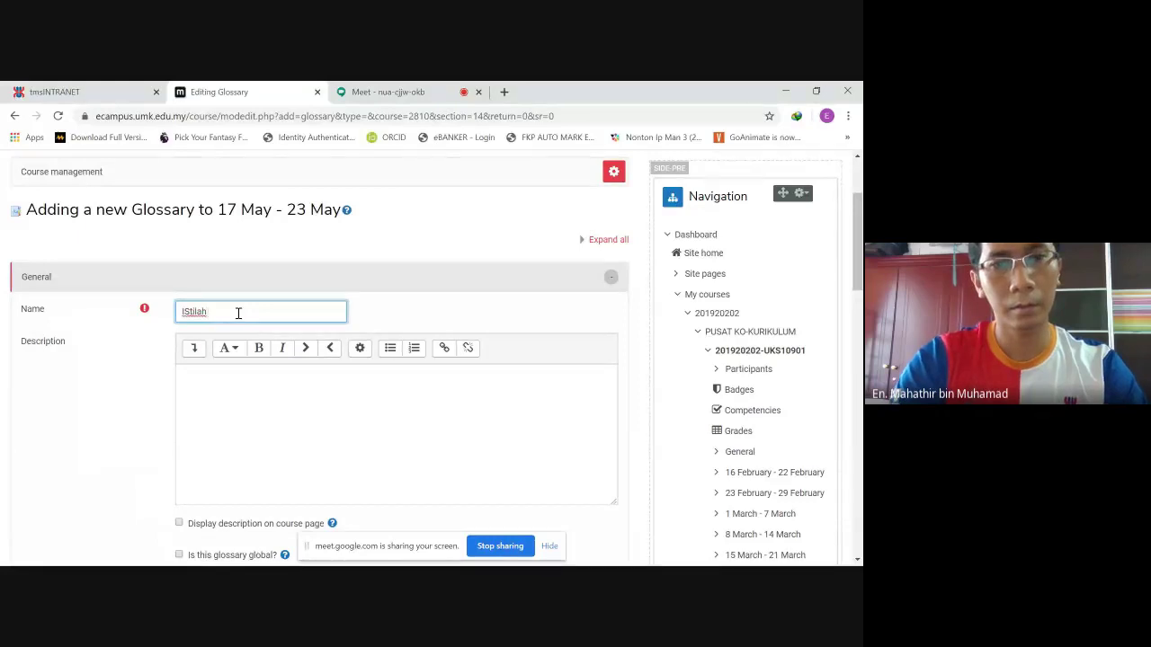
key(BackSpace)
key(BackSpace)
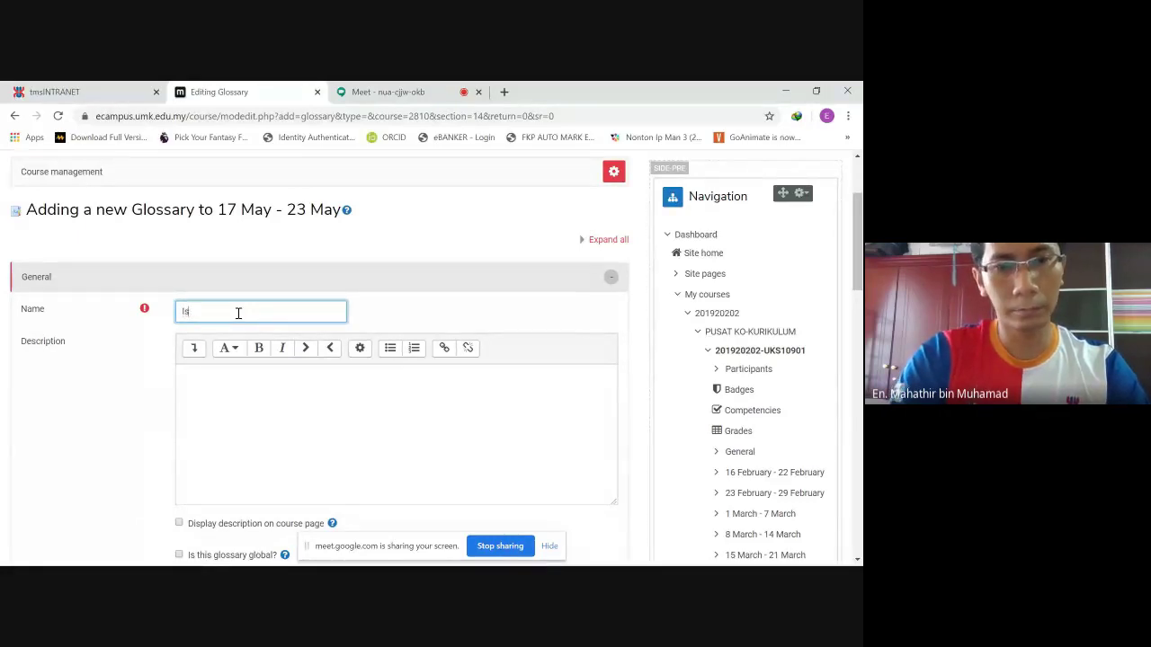
text(stilah)
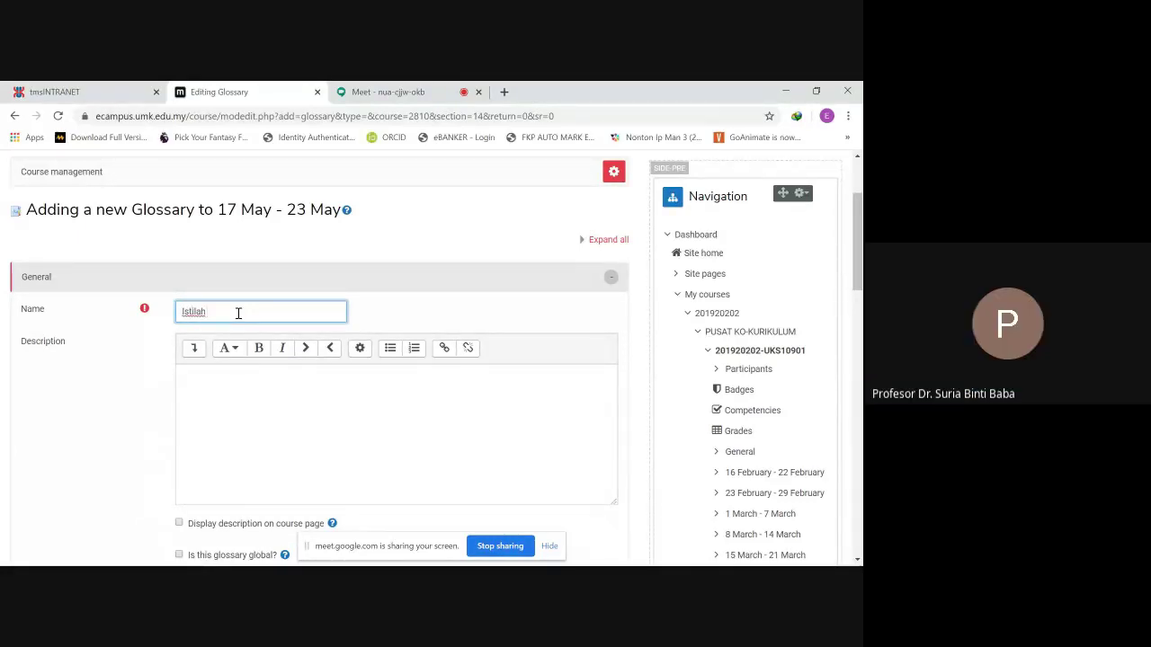
text( Petanque)
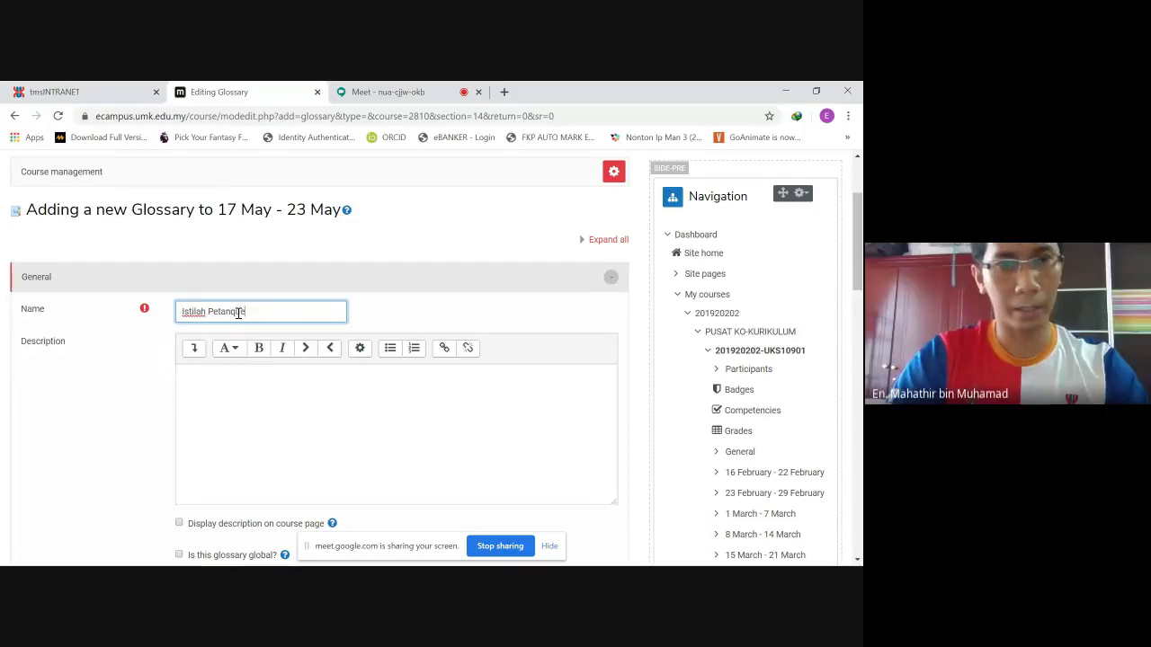
- Enter Istilah as the description of the new glossary
scroll(249, 342, down, 1)
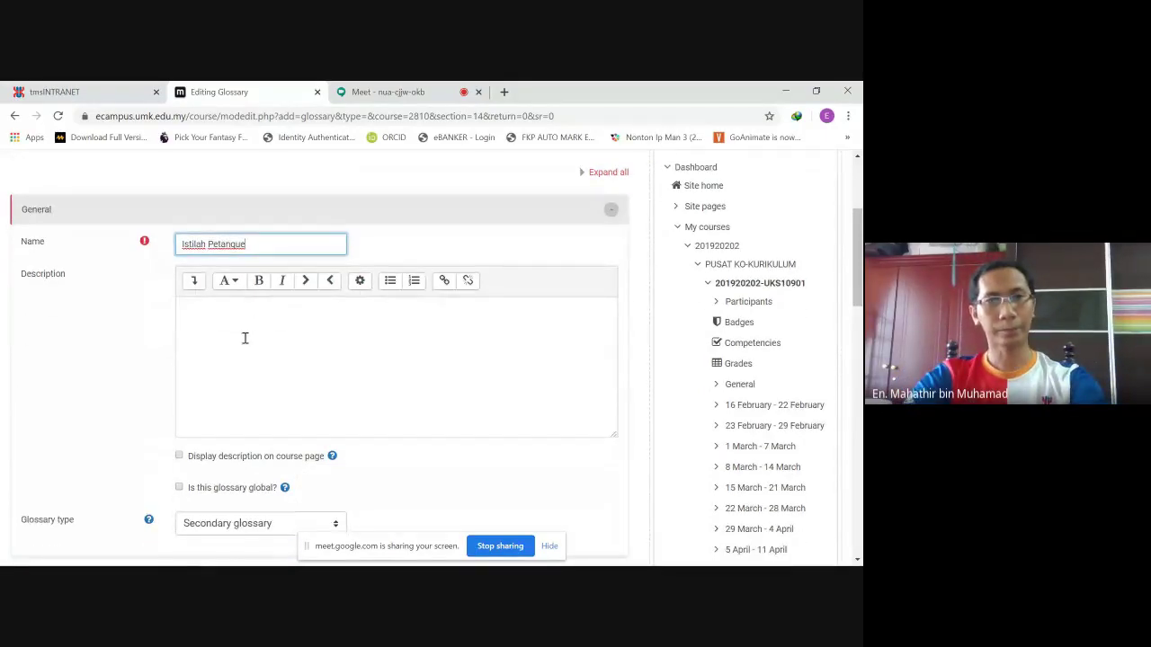
scroll(248, 333, down, 1)
scroll(198, 346, up, 1)
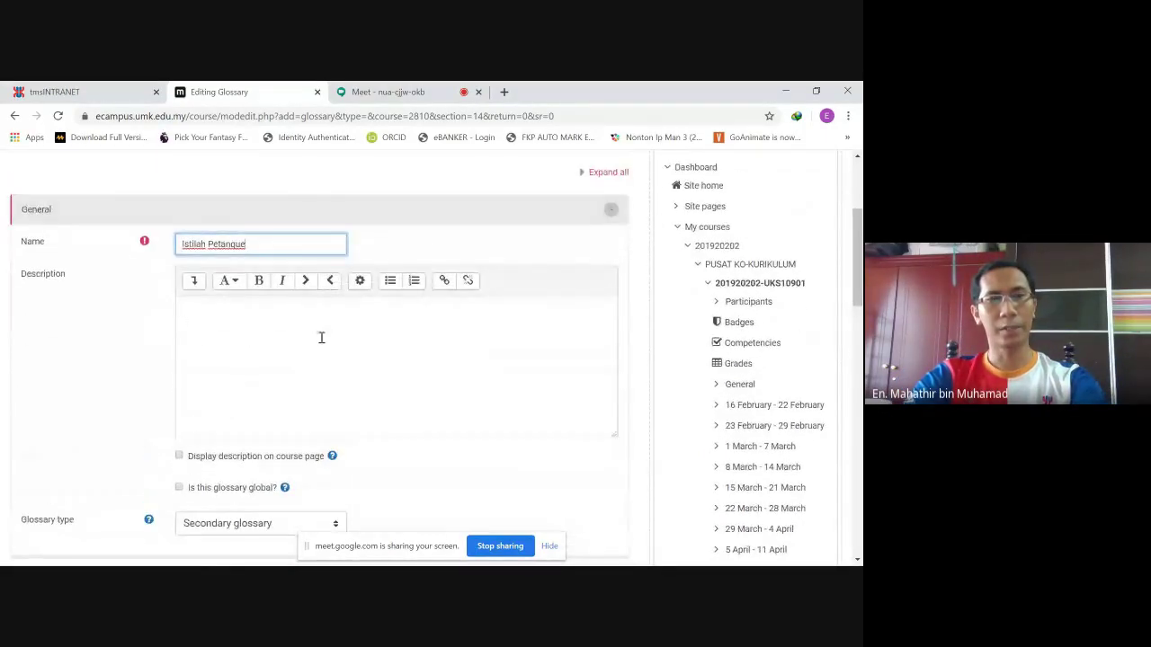
click(292, 325)
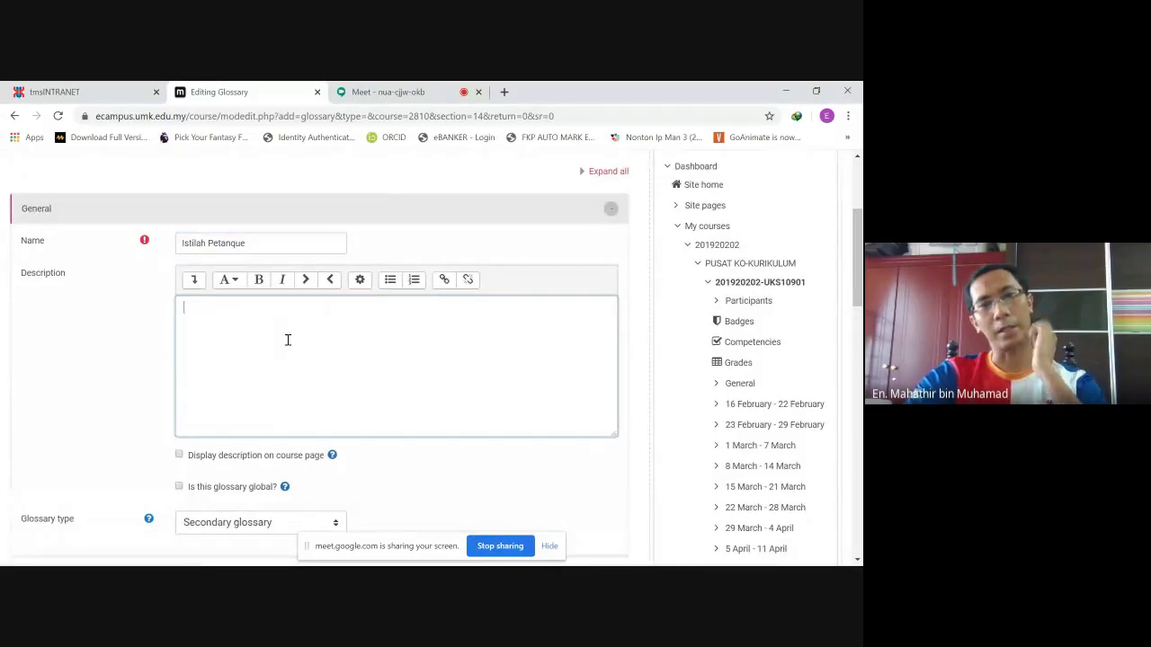
scroll(289, 338, down, 1)
text(Istilah)
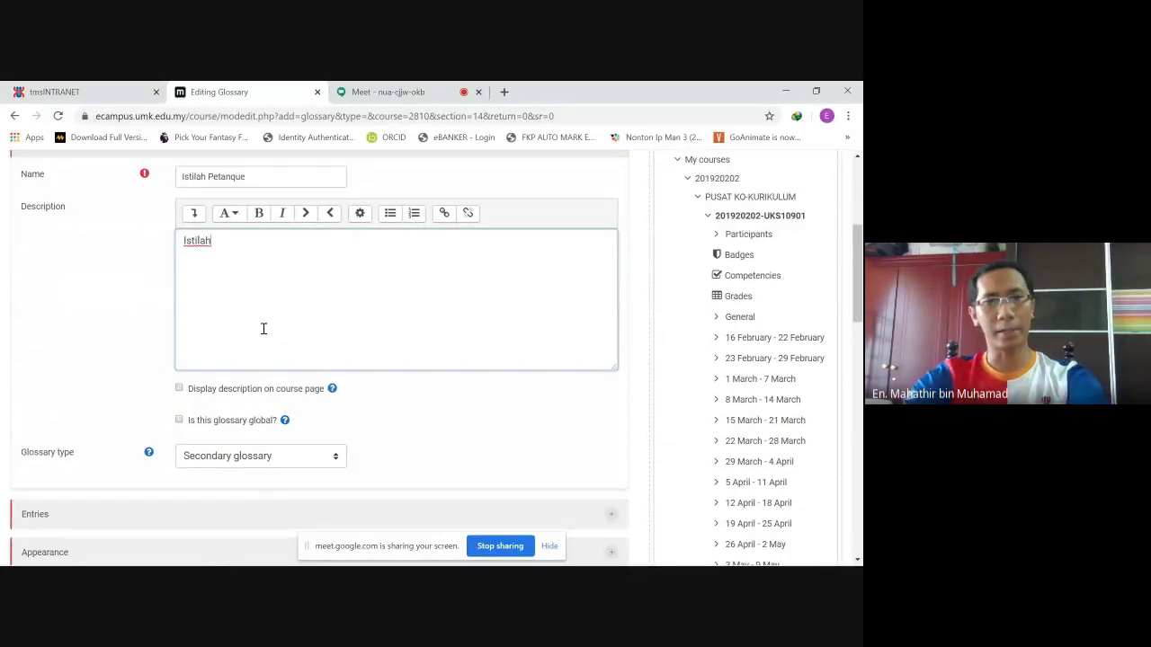
- Check the glossary's Entries settings without changing them, and save the glossary, returning to the course
scroll(261, 329, down, 4)
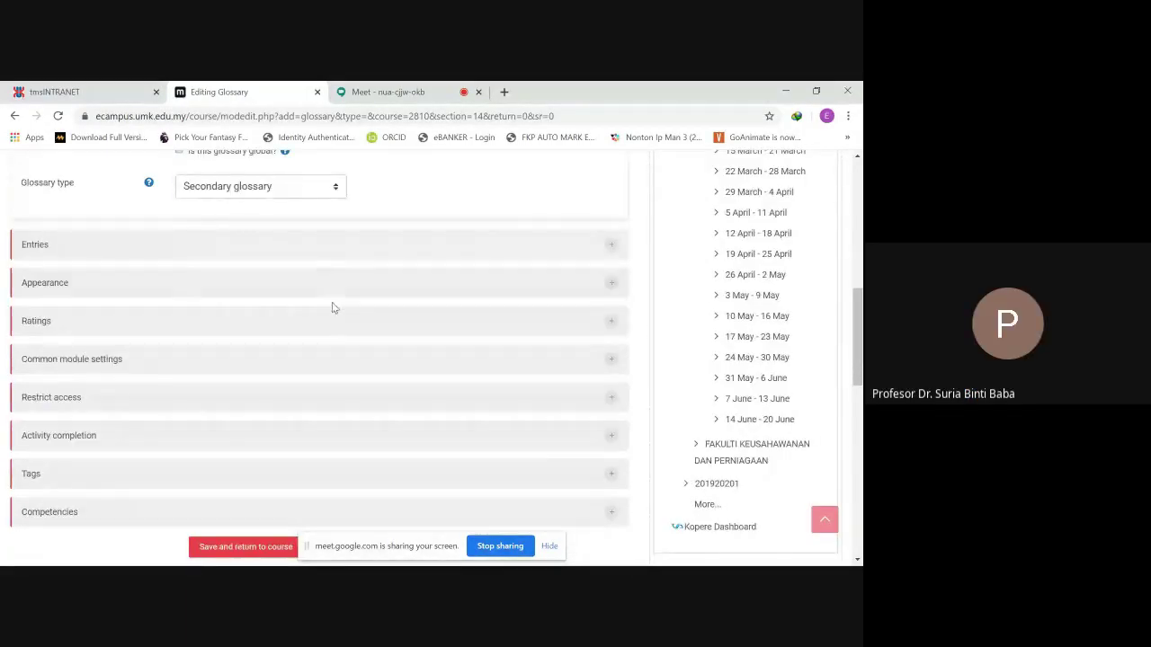
scroll(332, 307, up, 2)
scroll(339, 303, down, 2)
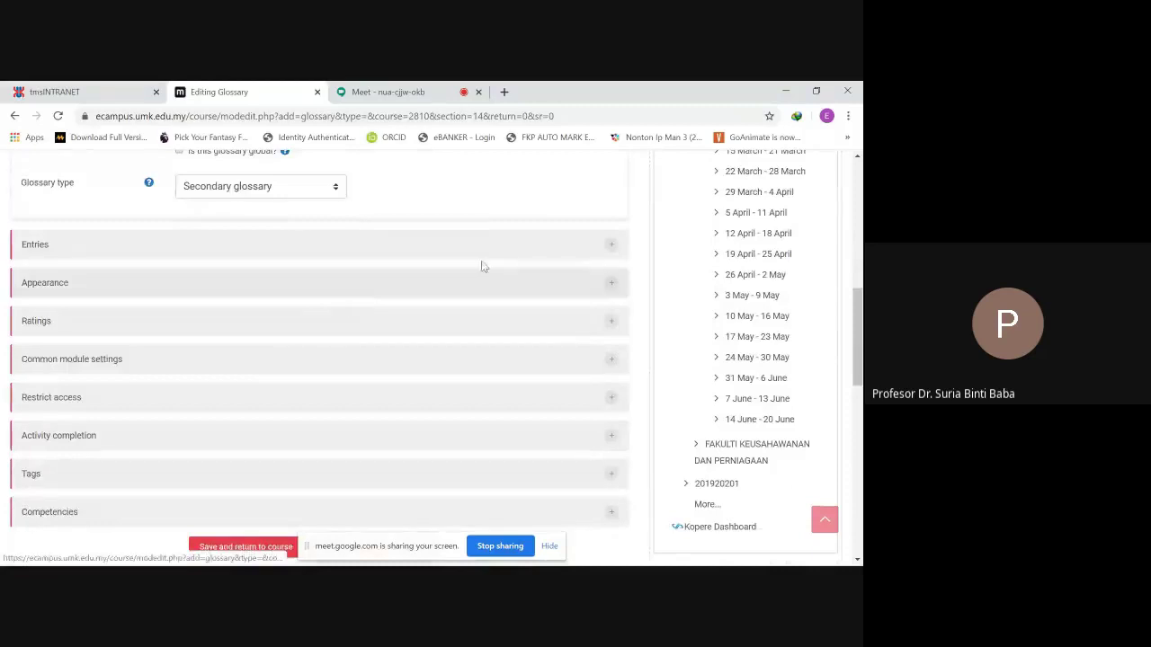
click(611, 246)
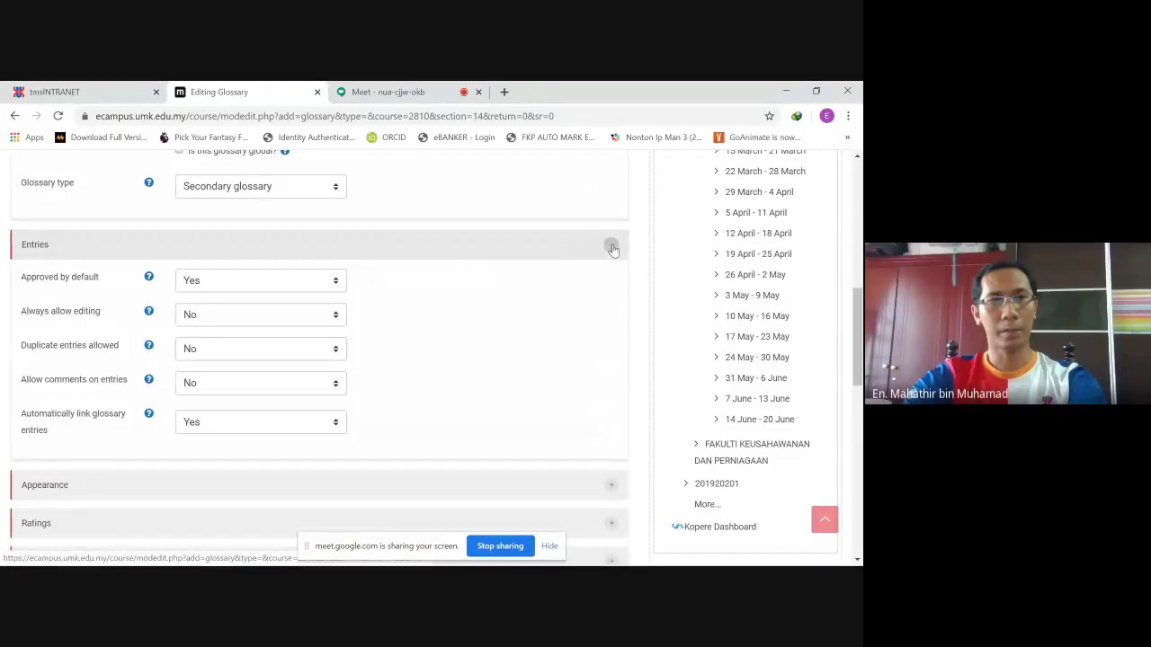
click(611, 246)
scroll(568, 296, down, 1)
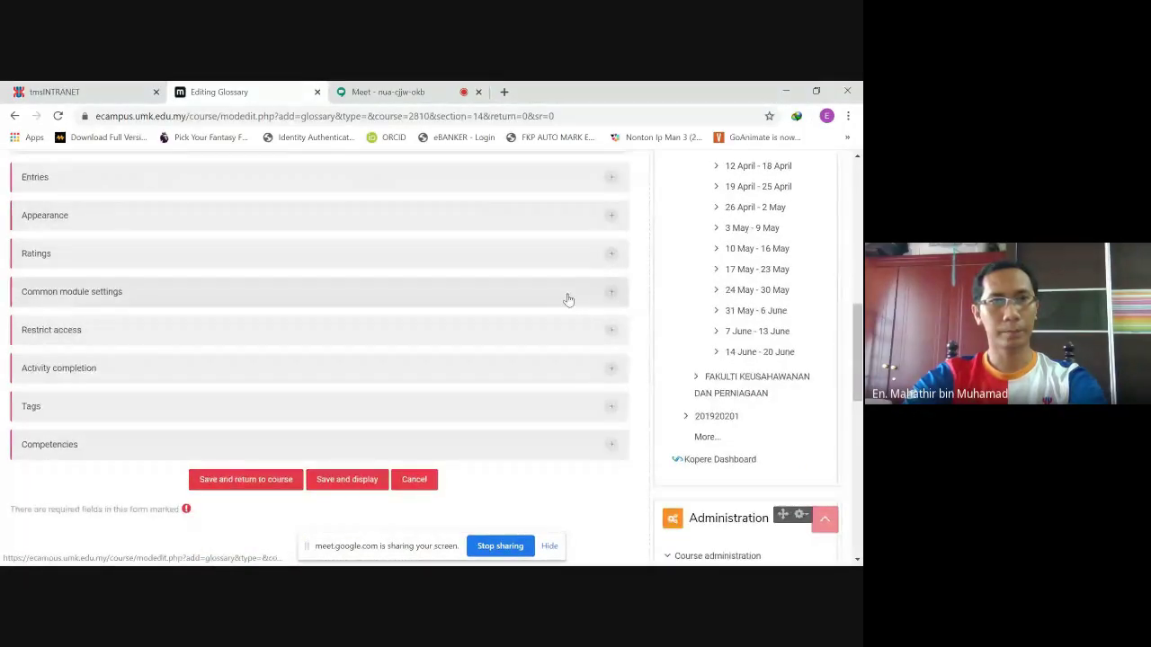
scroll(568, 300, down, 2)
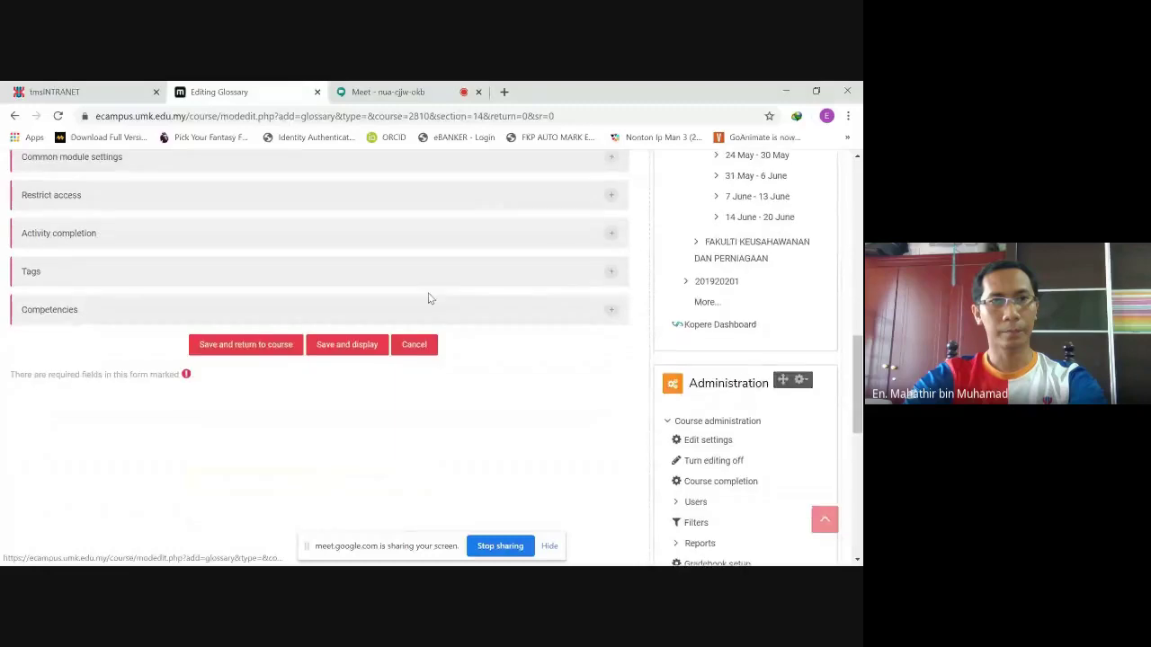
click(232, 355)
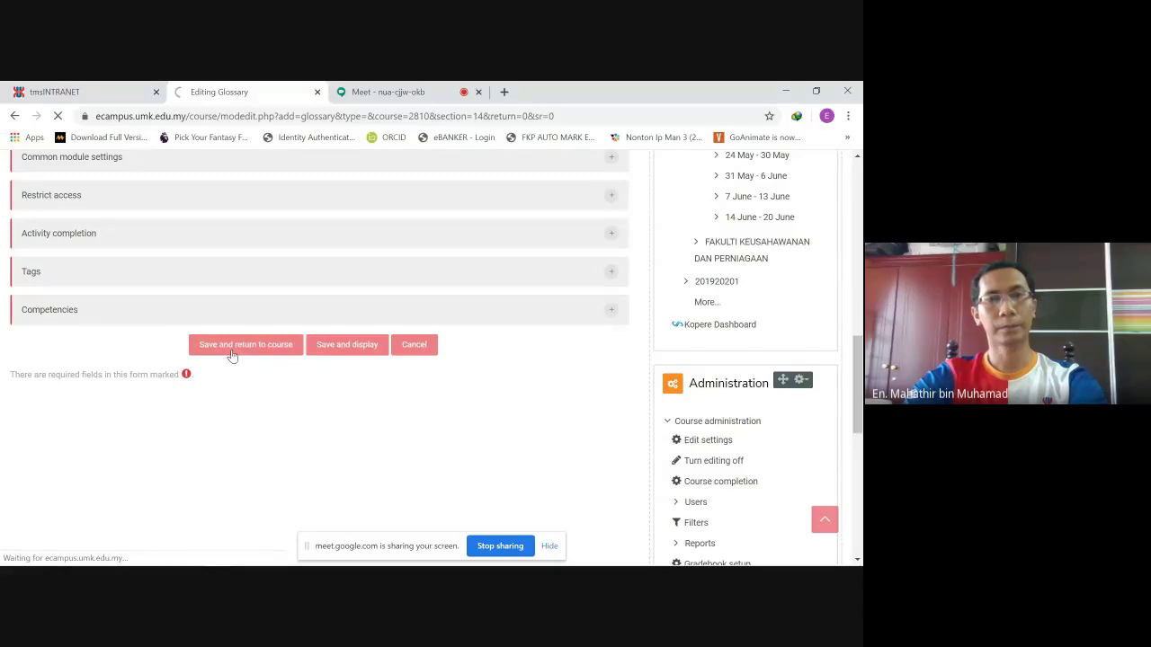
- Open the Istilah Petanque glossary in the 17 May - 23 May section and start a new entry
scroll(232, 355, down, 1)
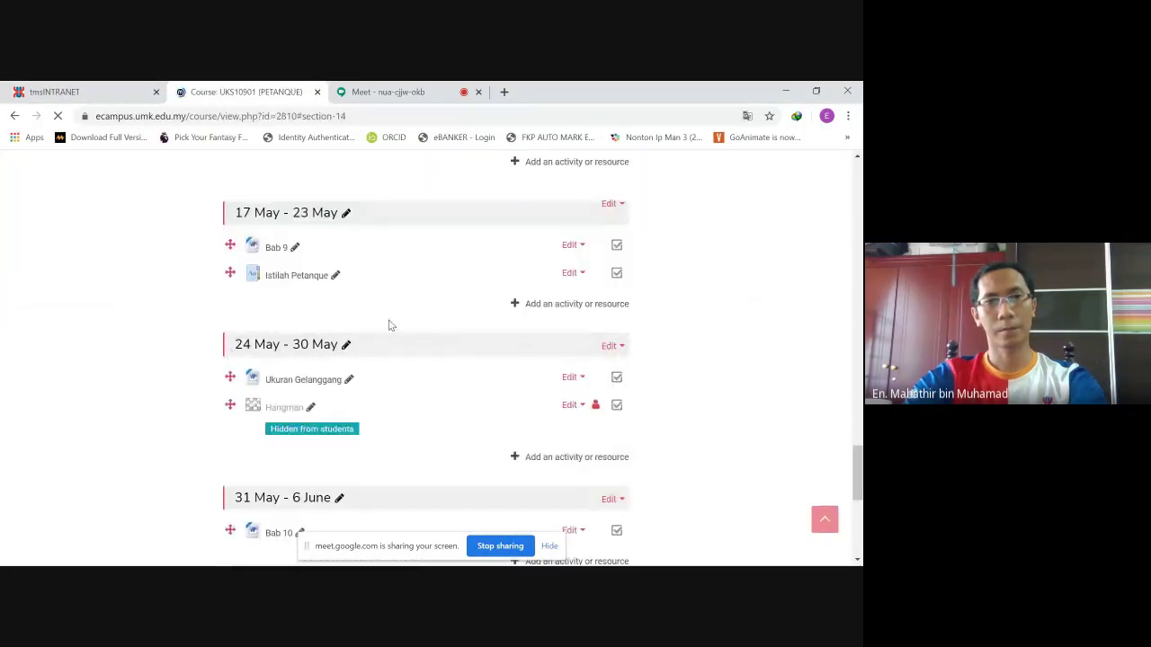
click(298, 284)
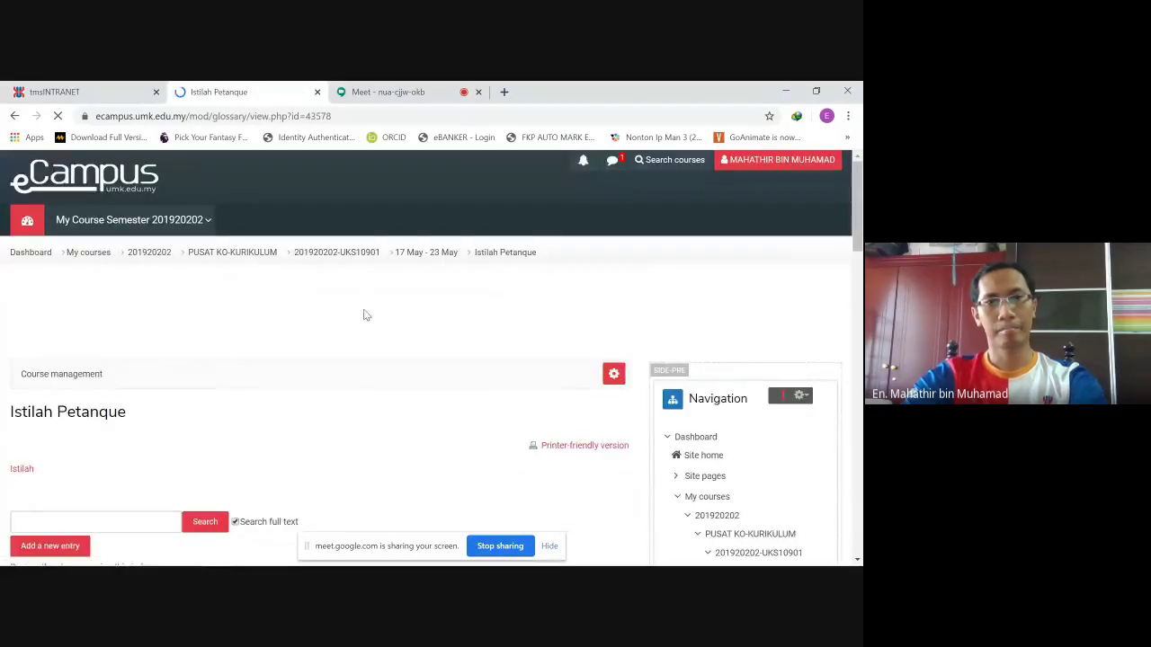
scroll(365, 314, down, 2)
scroll(377, 313, down, 2)
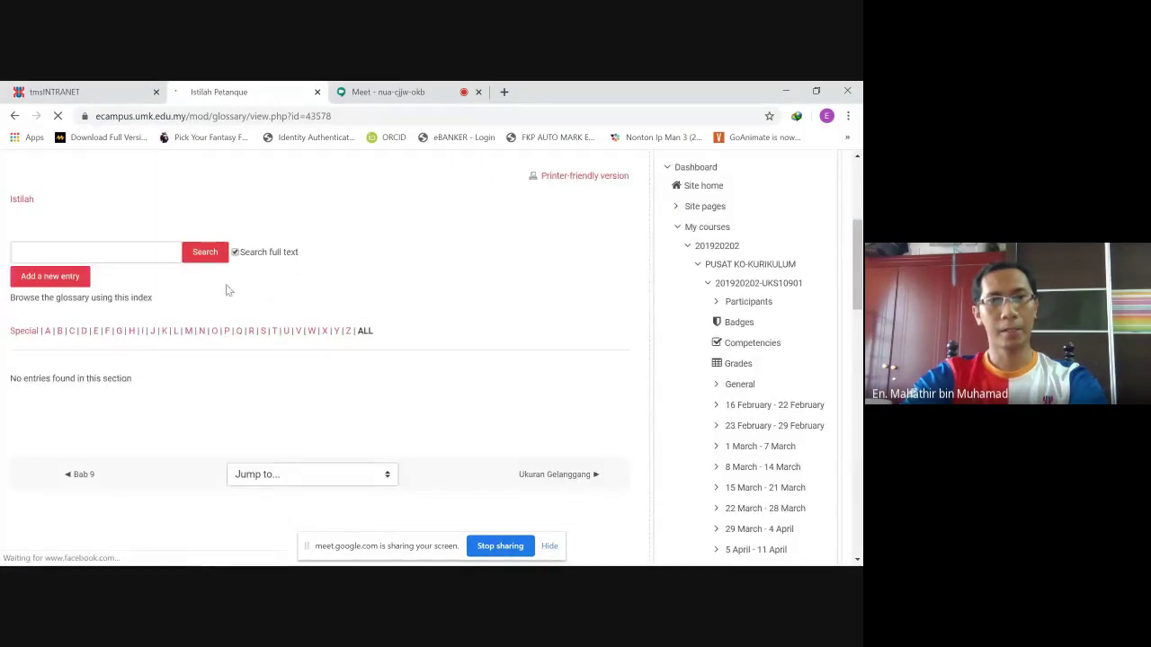
click(59, 281)
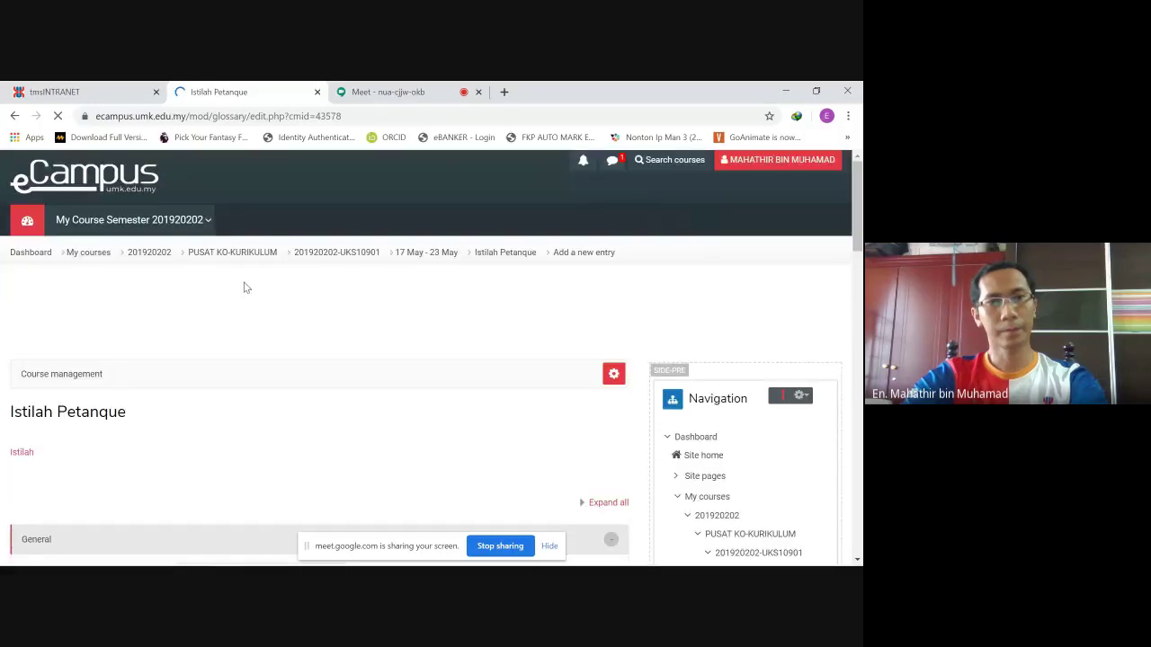
- Switch to the Crossword-Petanque 2(istilah) document in Word and copy the term Arbiter from the first list item
scroll(279, 314, down, 2)
scroll(301, 298, down, 2)
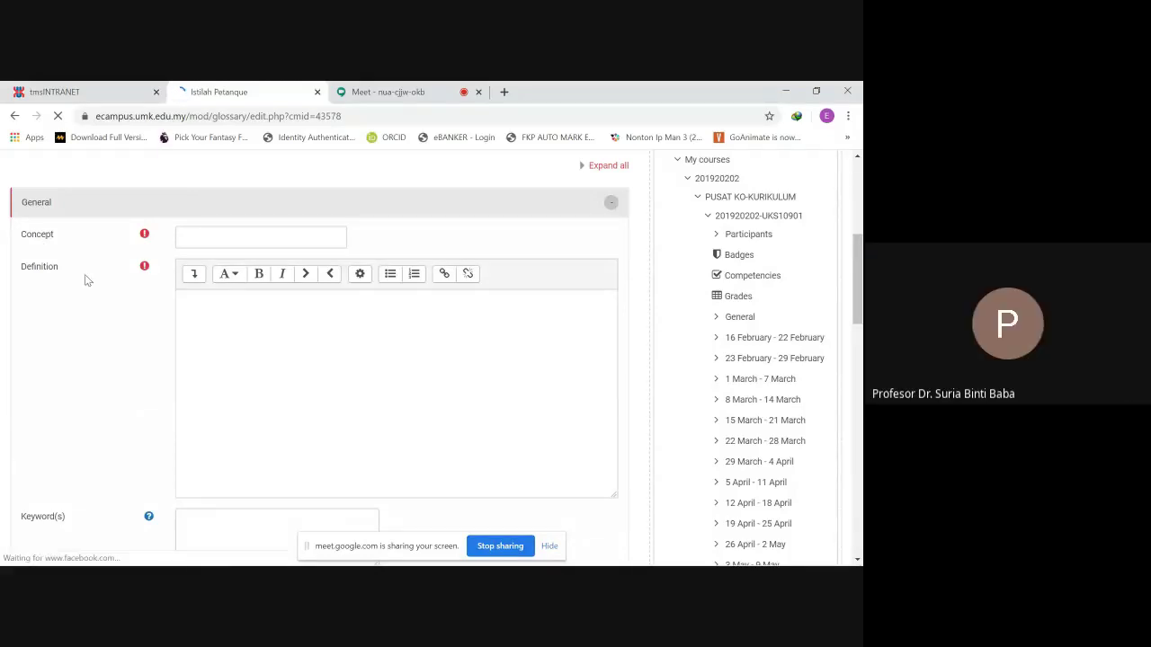
click(231, 234)
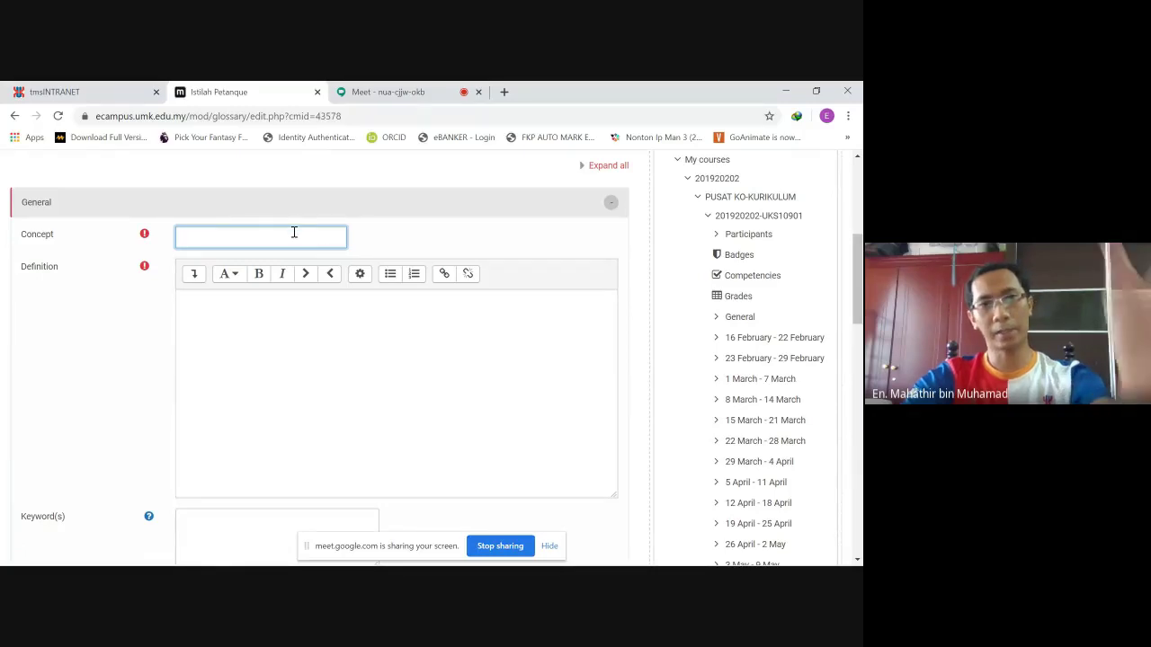
mouse_move(322, 560)
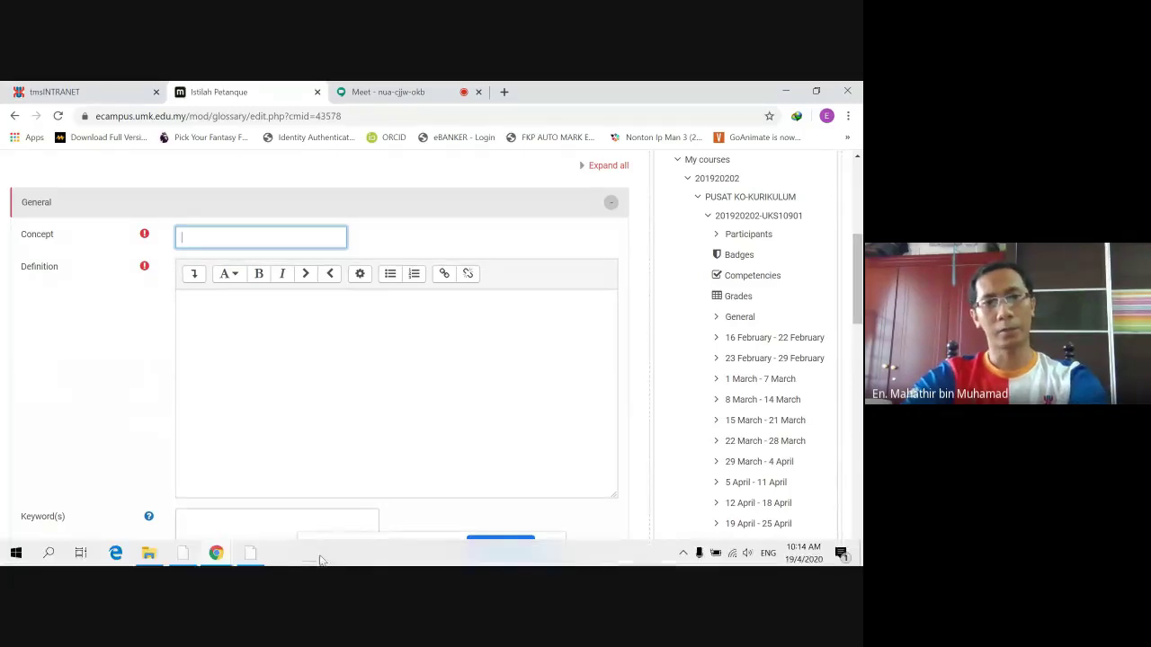
click(254, 555)
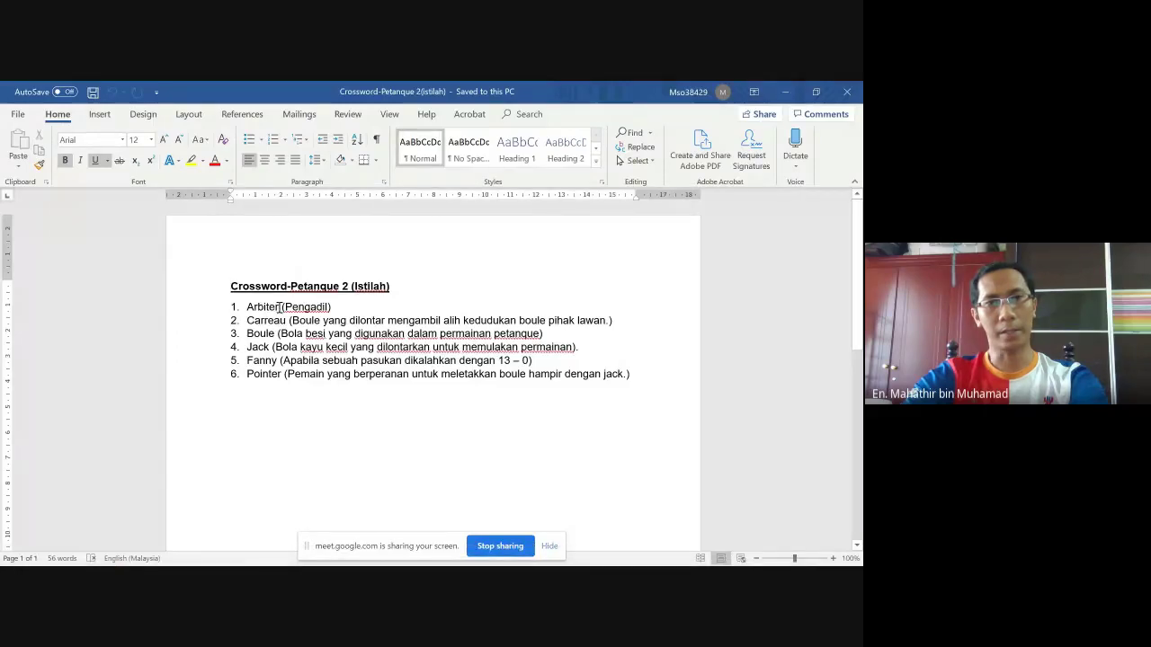
double_click(273, 307)
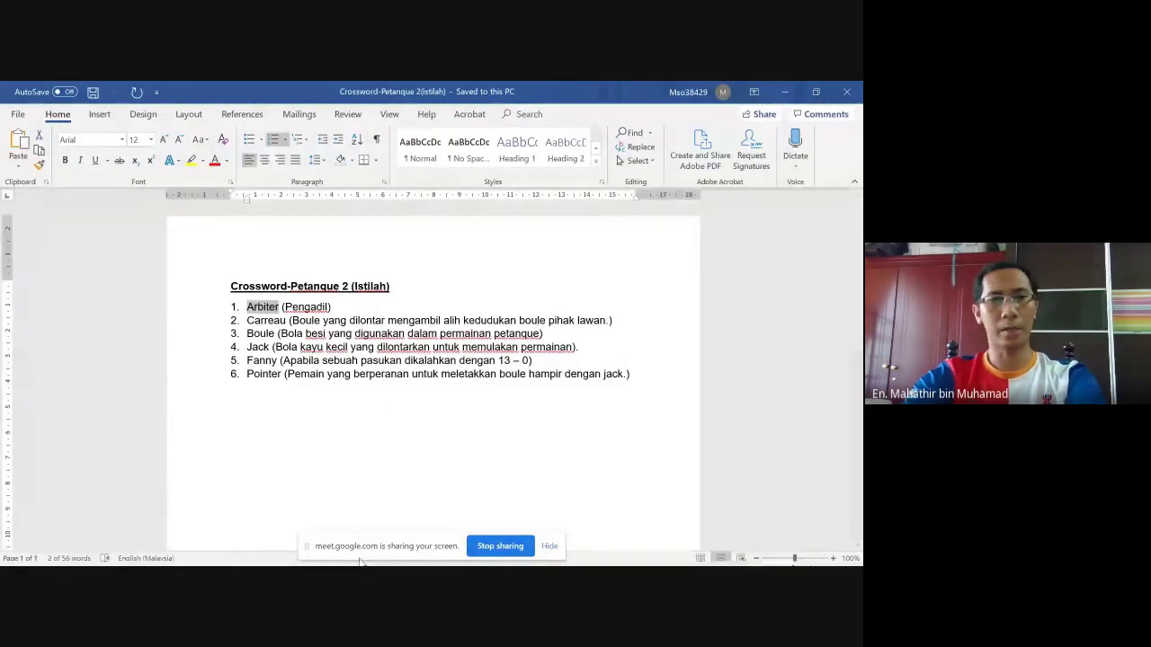
- Return to the glossary entry form in Chrome and enter Arbiter as the concept, without the list number
click(190, 559)
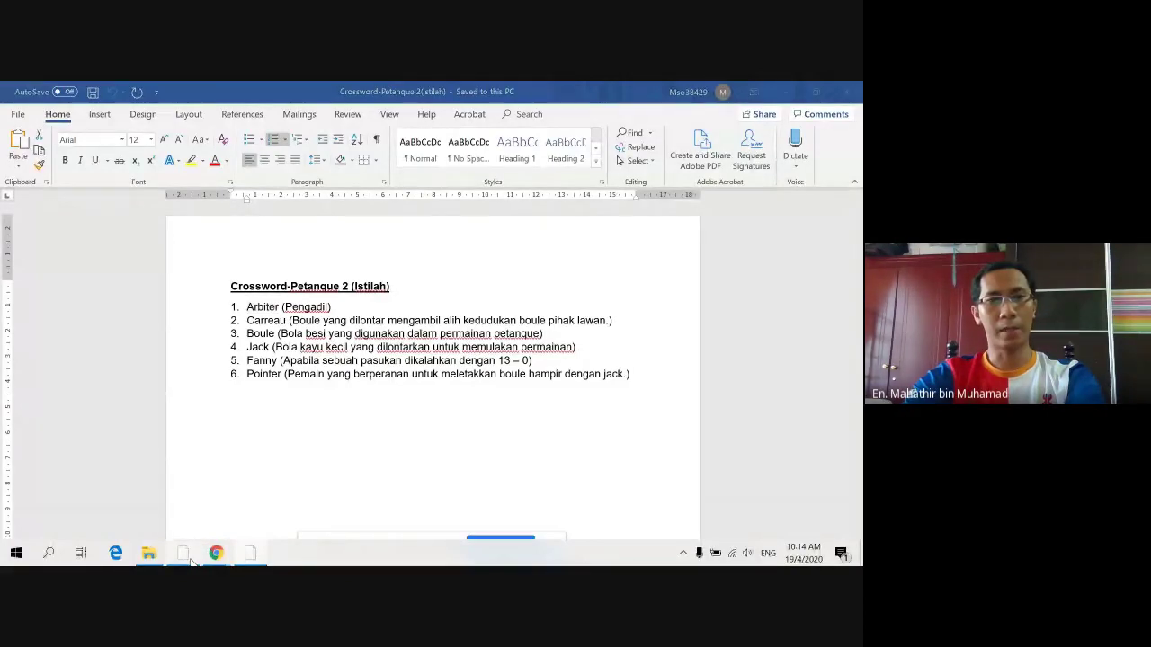
mouse_move(216, 557)
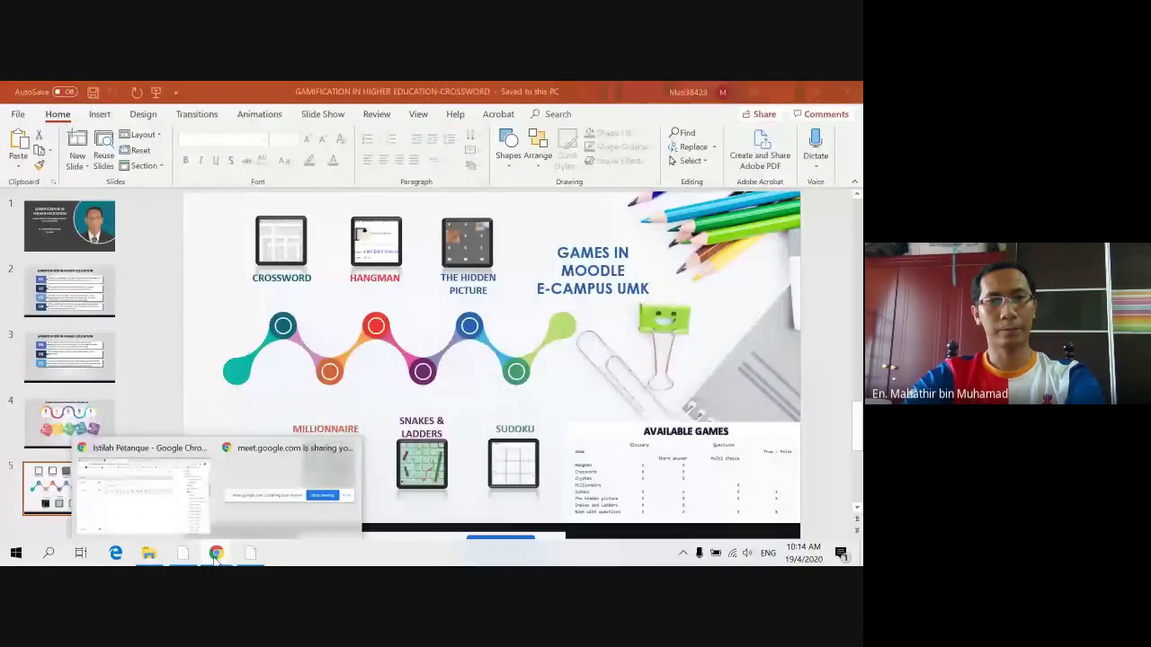
click(166, 495)
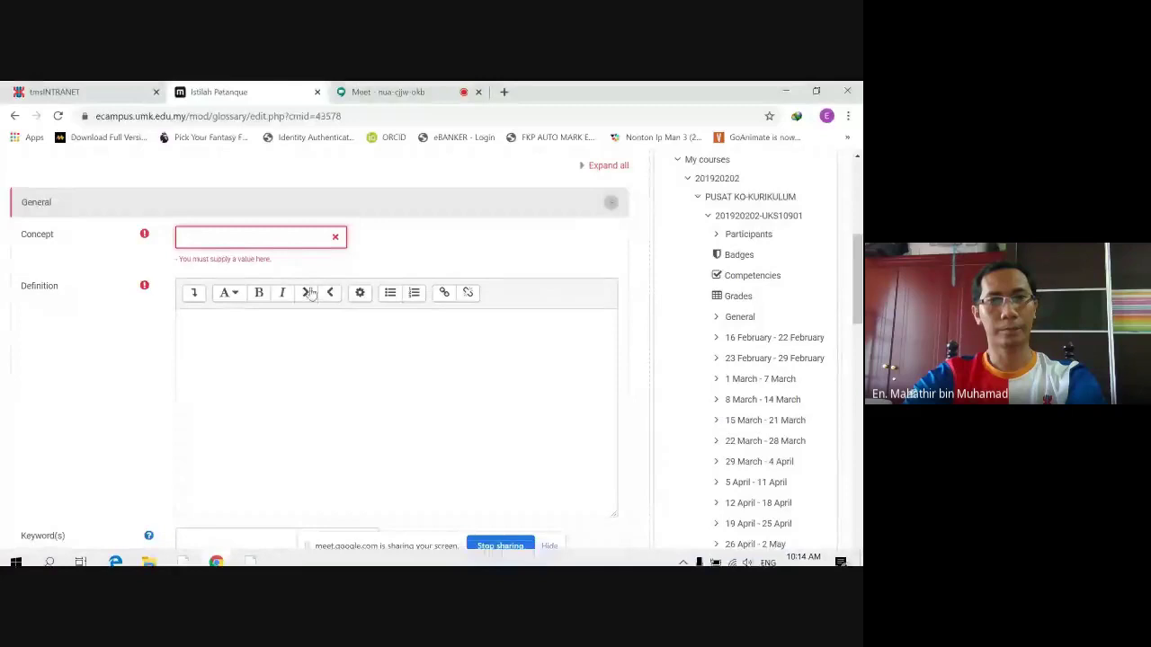
click(266, 237)
text(1.	Arbiter)
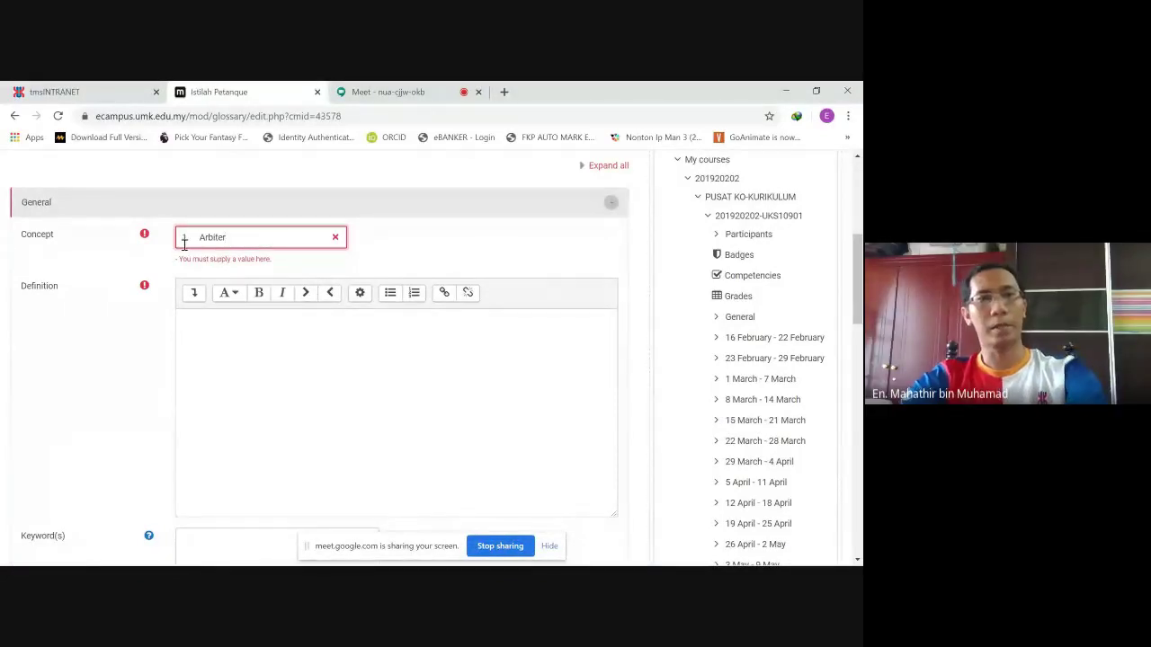
key(BackSpace)
key(BackSpace)
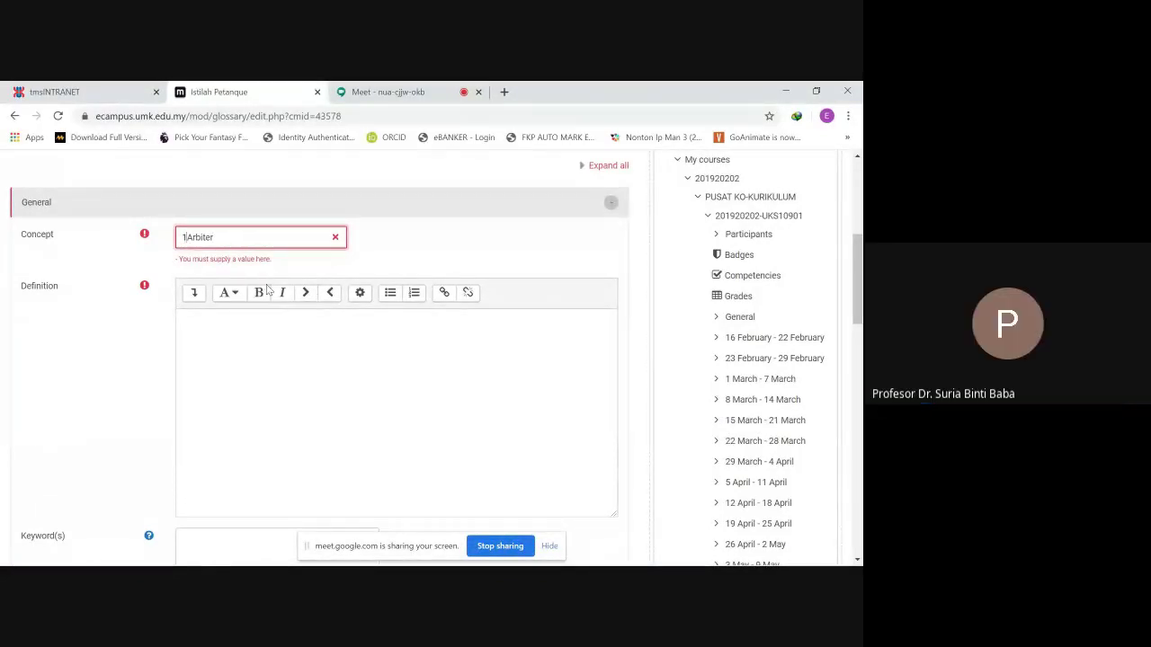
- Copy Pengadil from the first list item in the Word document and paste it as the entry's definition in Chrome
click(268, 355)
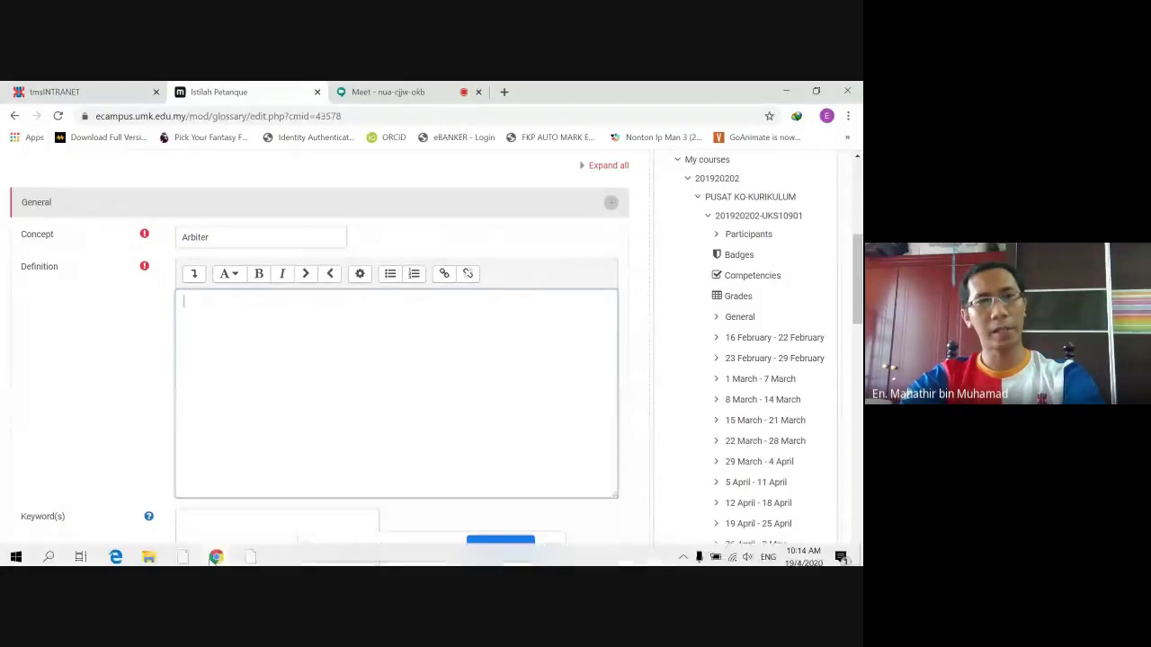
click(217, 556)
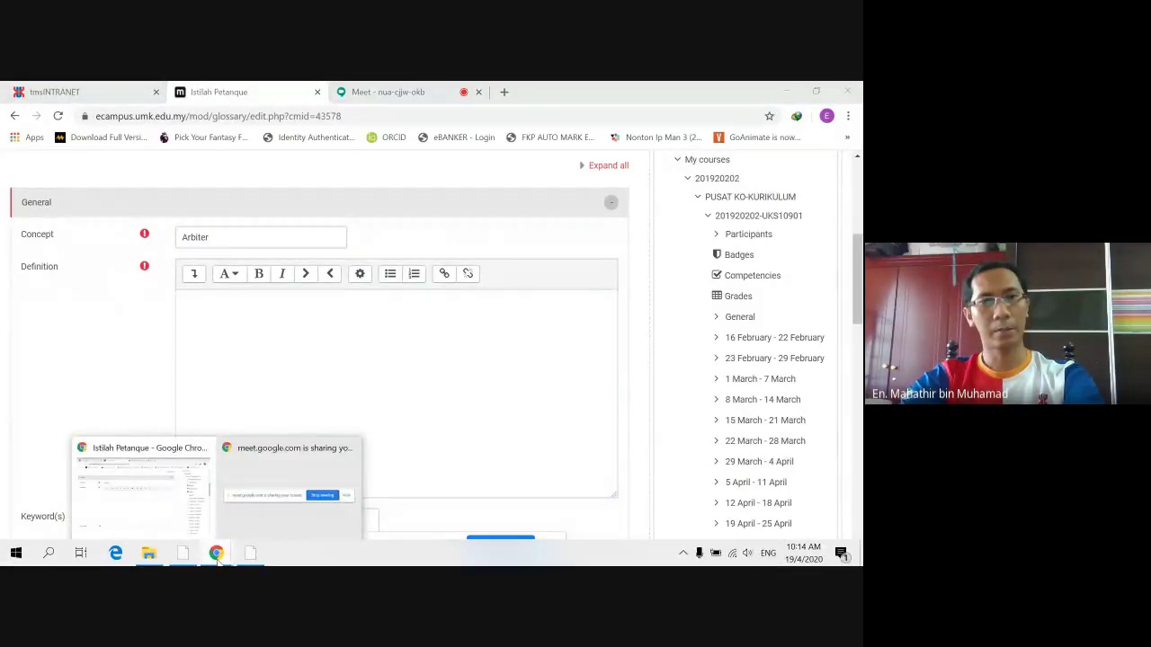
click(252, 553)
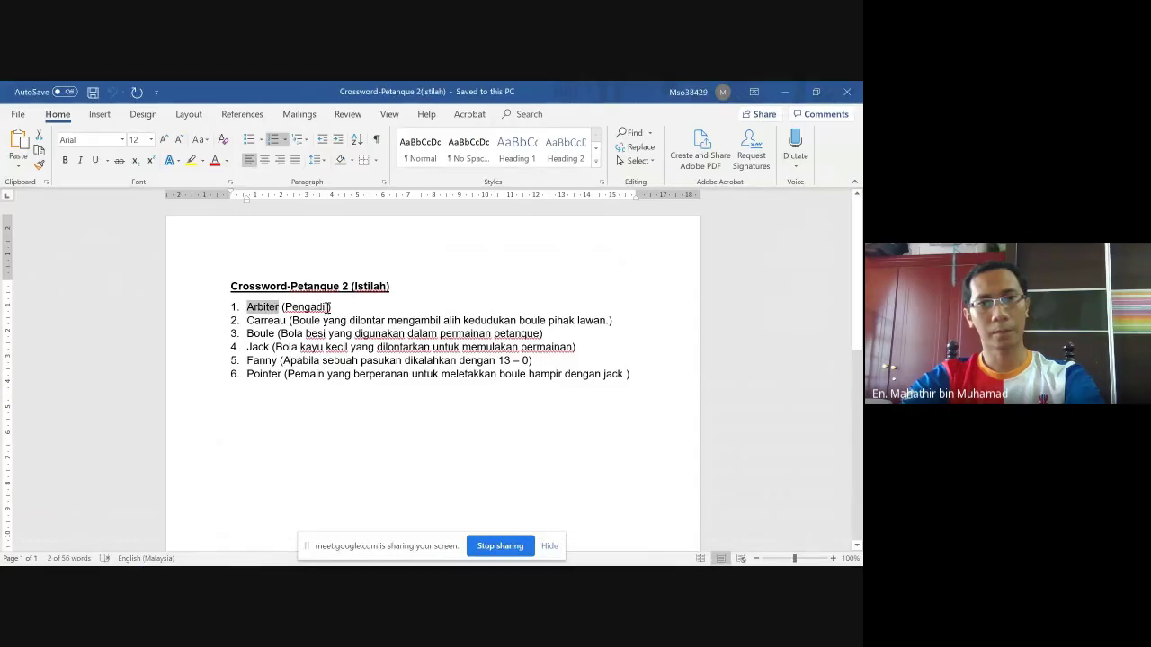
drag(329, 306, 284, 307)
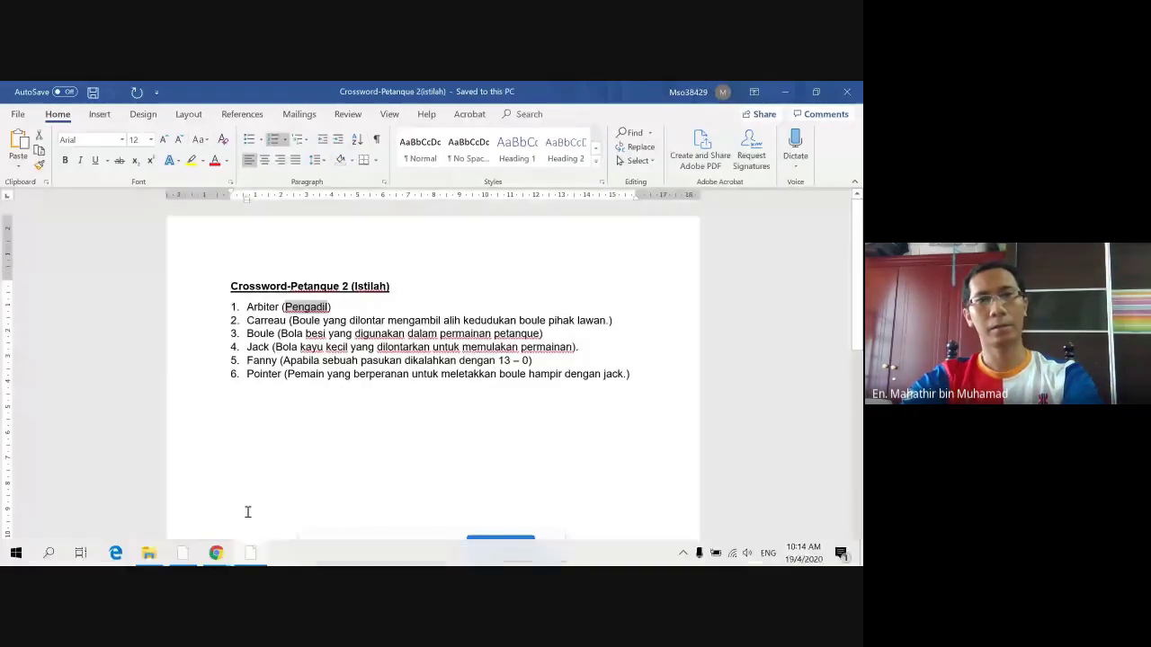
mouse_move(216, 552)
click(142, 490)
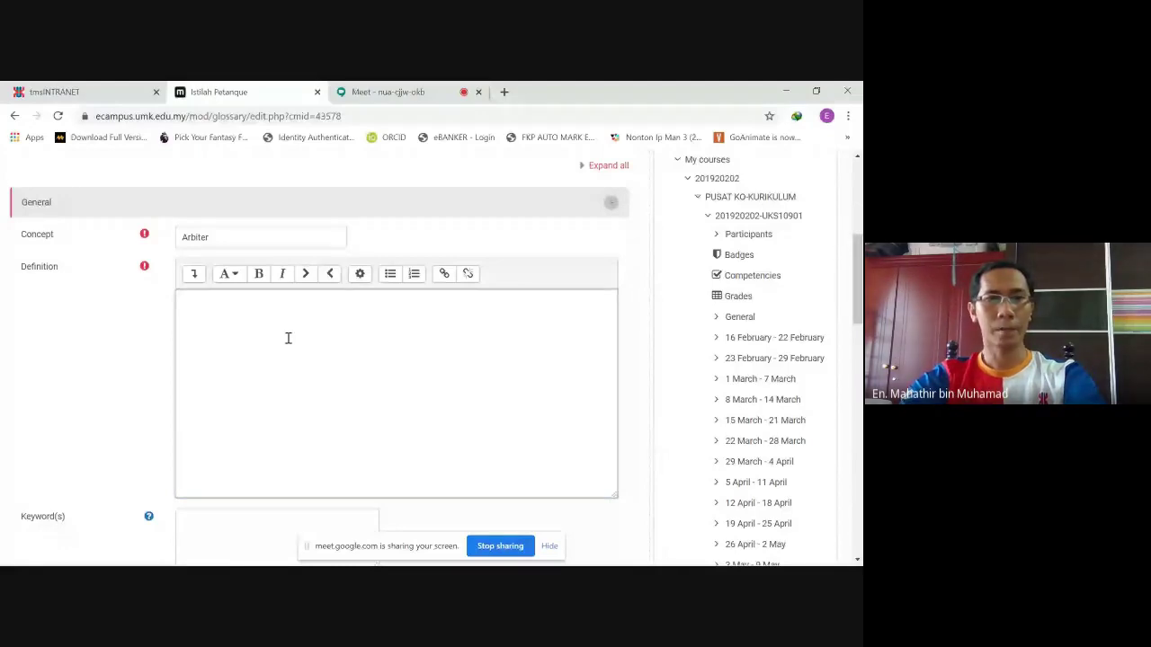
click(287, 338)
text(Pengadil)
- Save the Arbiter entry to the glossary
scroll(285, 401, down, 4)
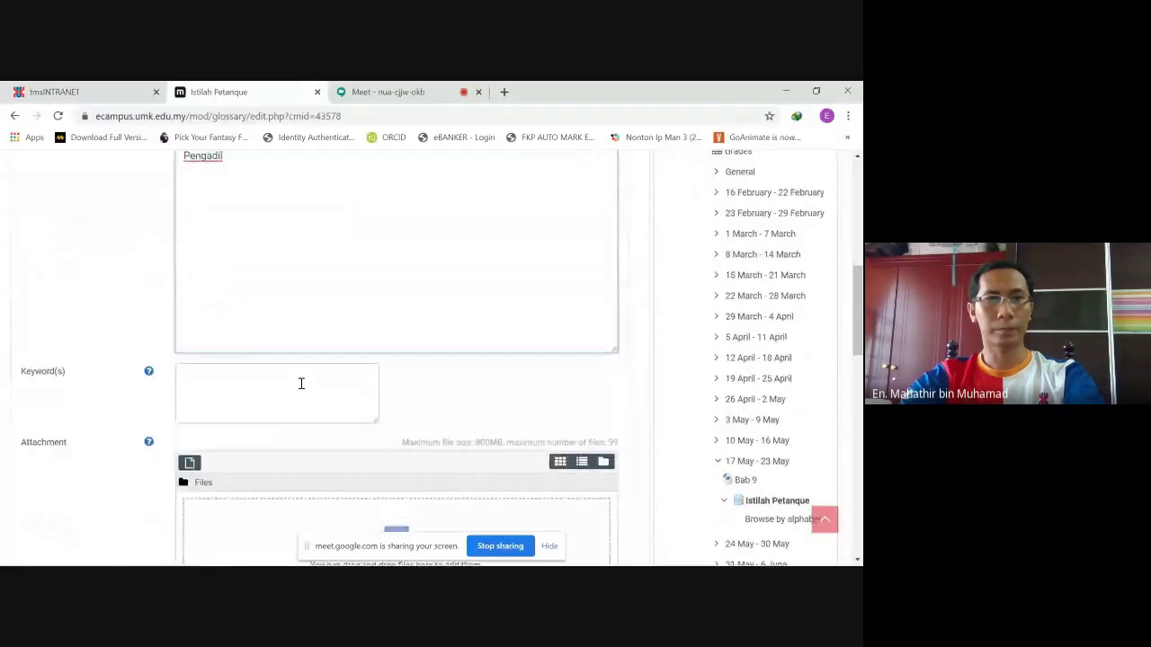
scroll(330, 374, down, 1)
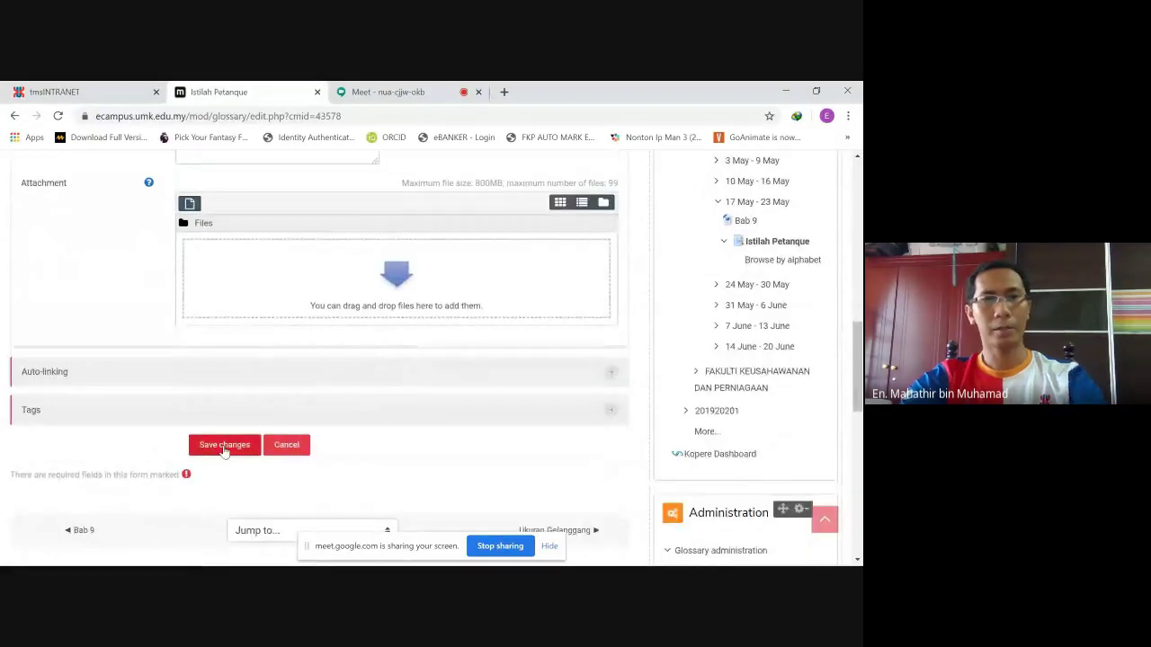
click(224, 447)
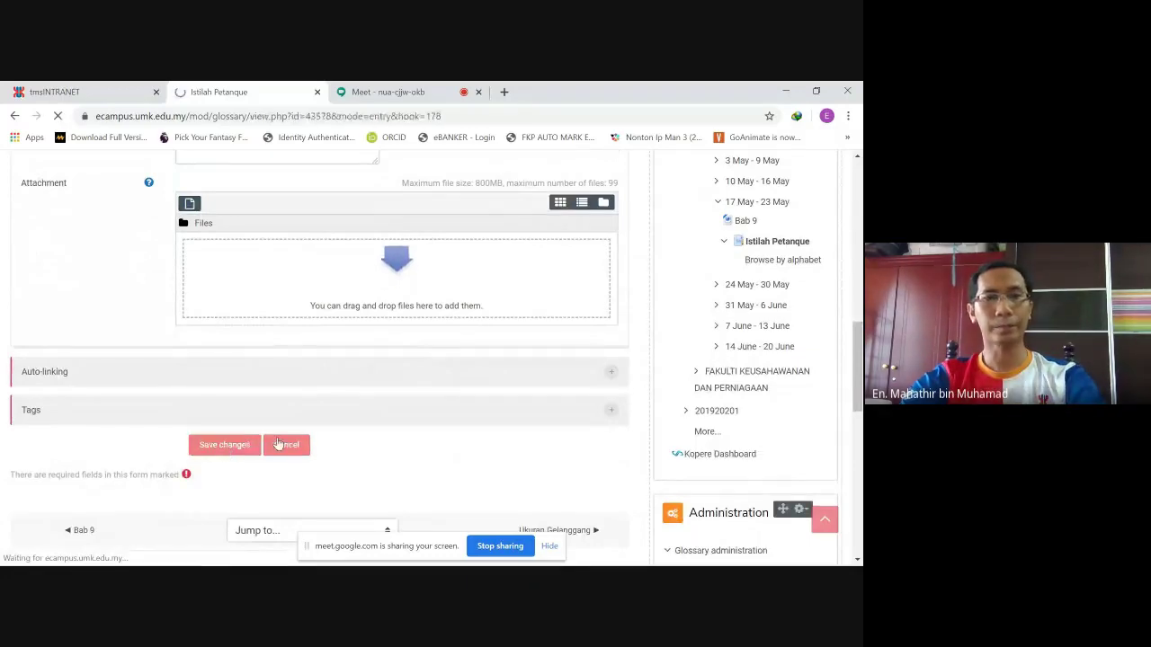
- Start another new entry in the Istilah Petanque glossary, ready for its concept
scroll(314, 386, down, 4)
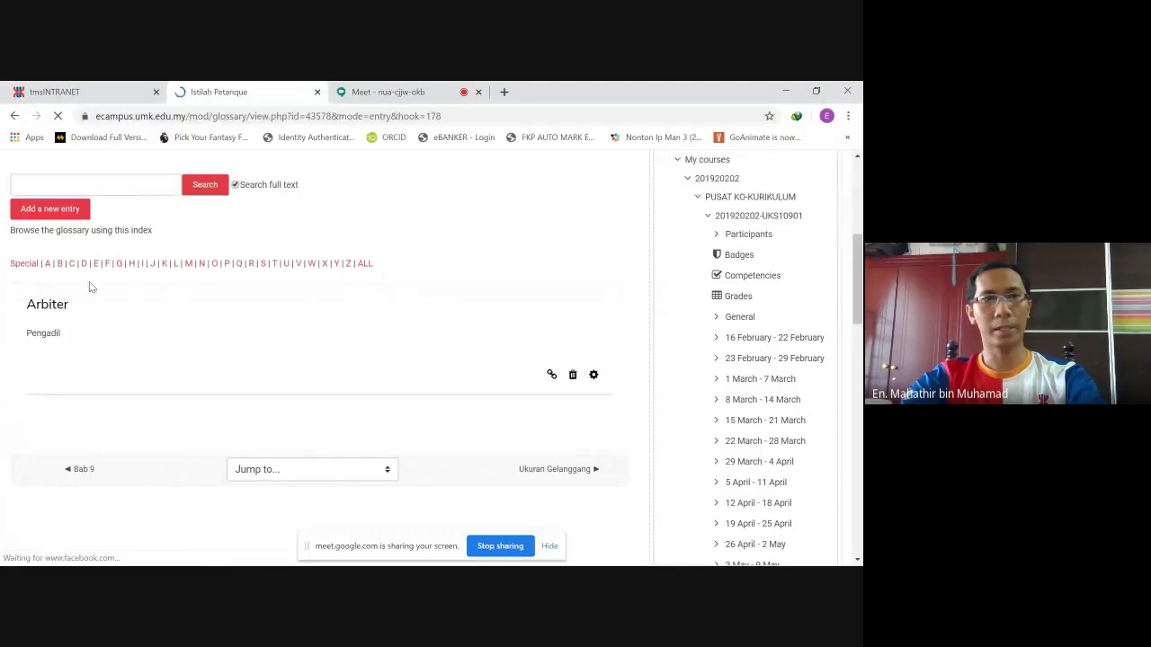
scroll(278, 325, up, 2)
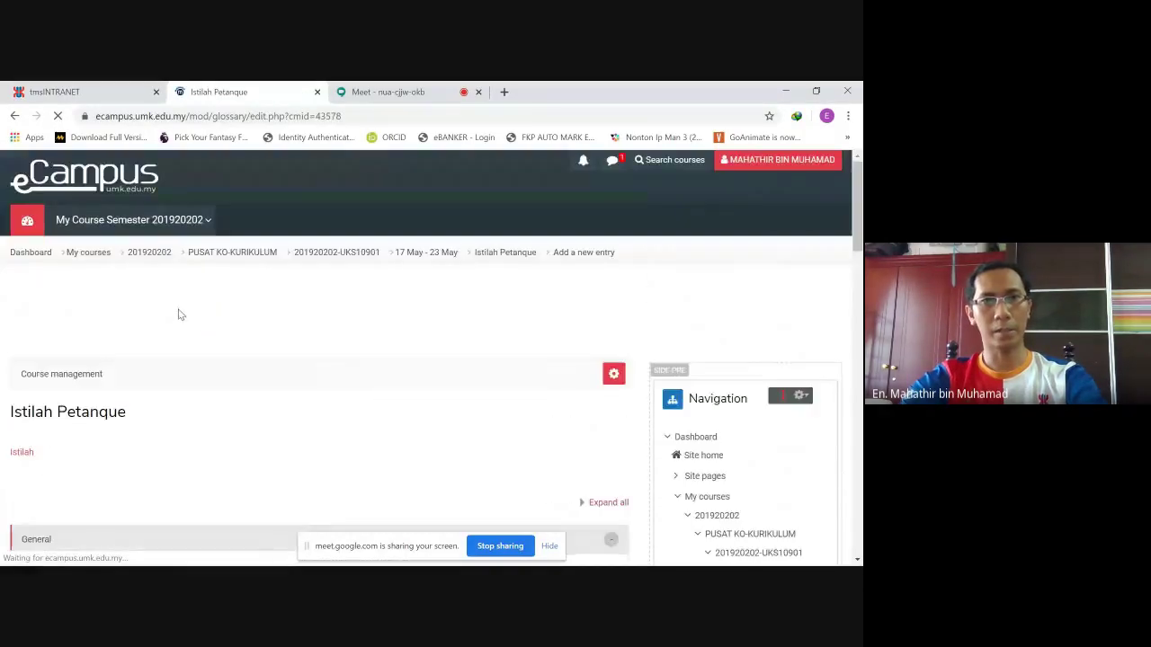
scroll(189, 320, down, 1)
scroll(231, 294, down, 3)
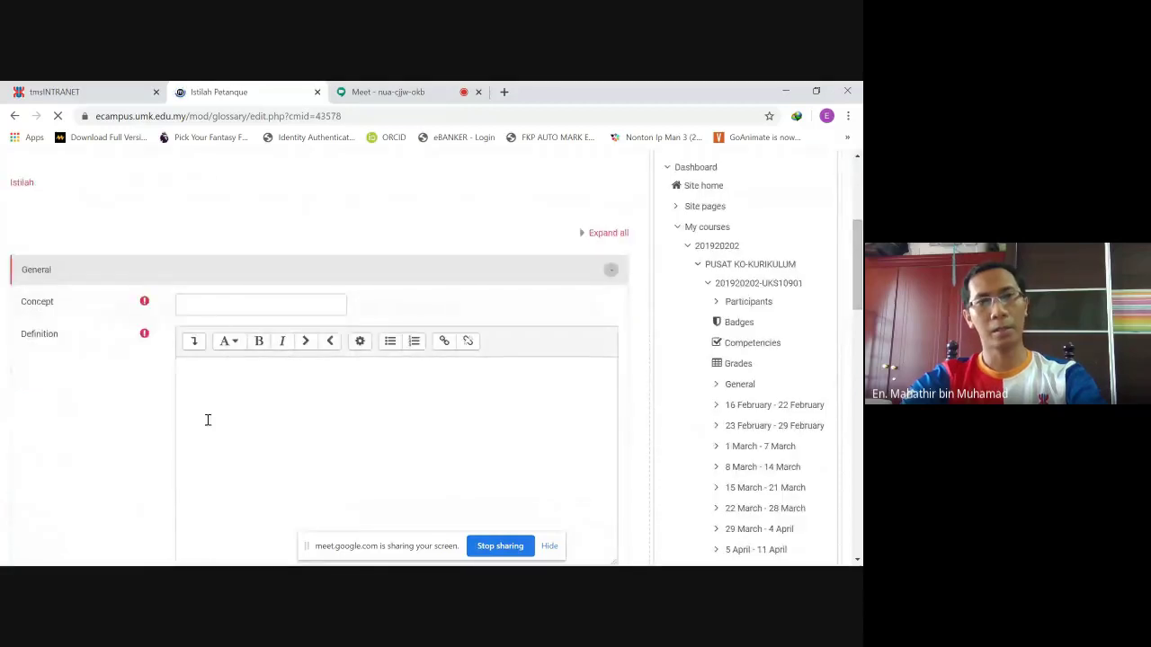
click(223, 300)
- Switch to the Word document and copy the whole Carreau line, including its bracketed explanation
mouse_move(215, 555)
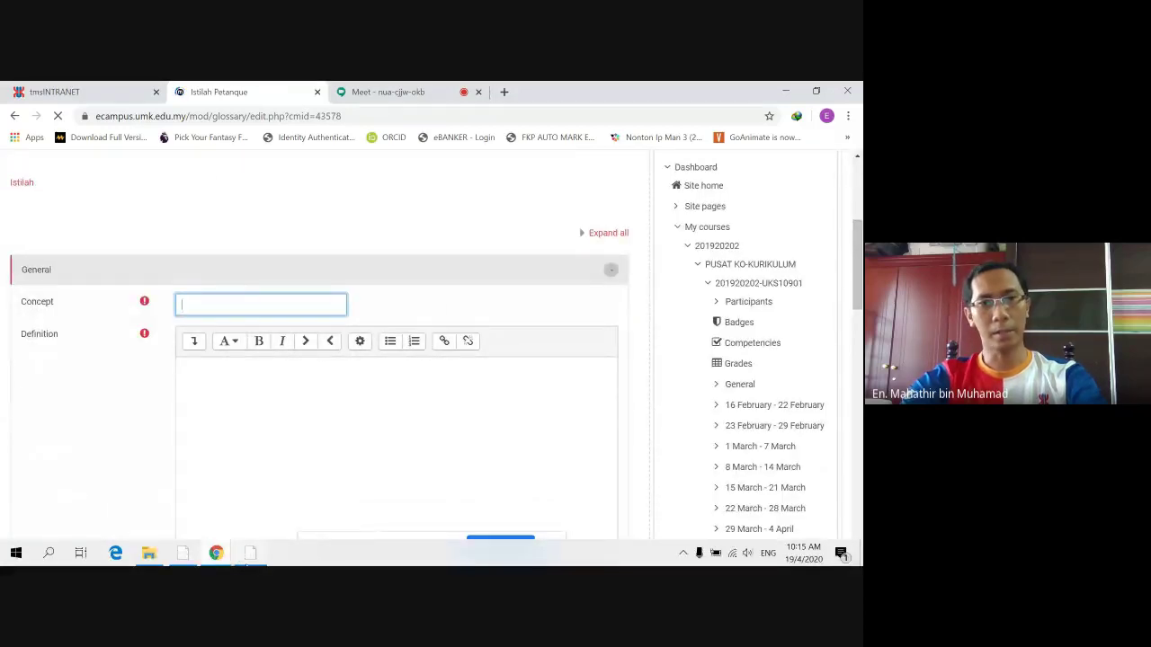
click(252, 485)
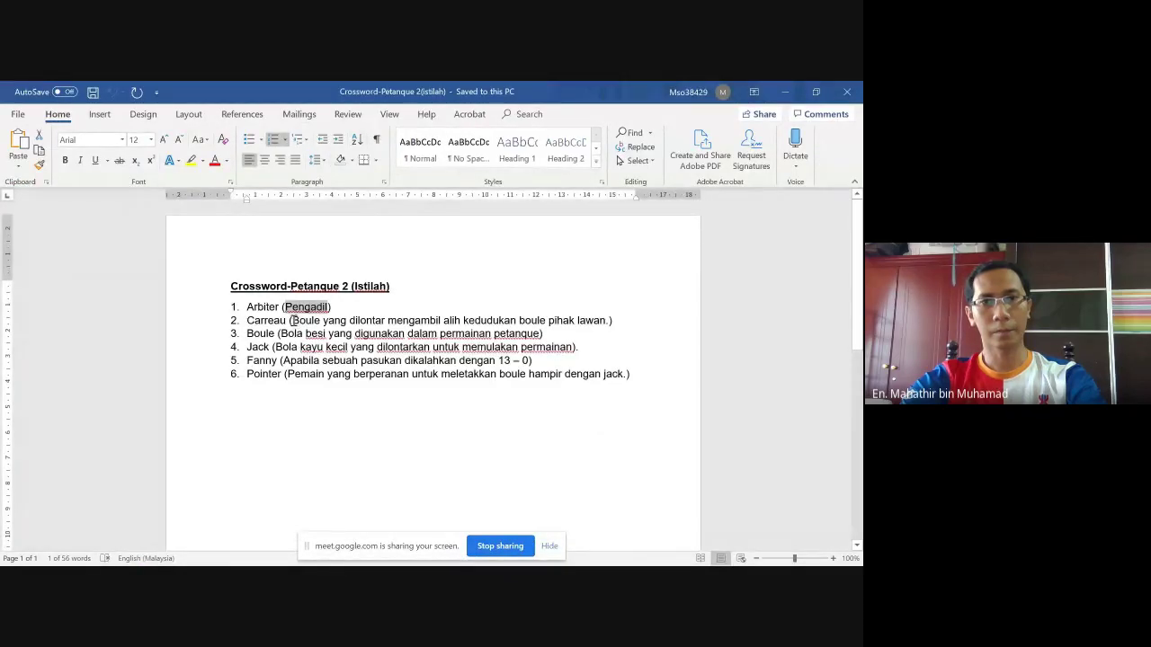
drag(293, 320, 609, 327)
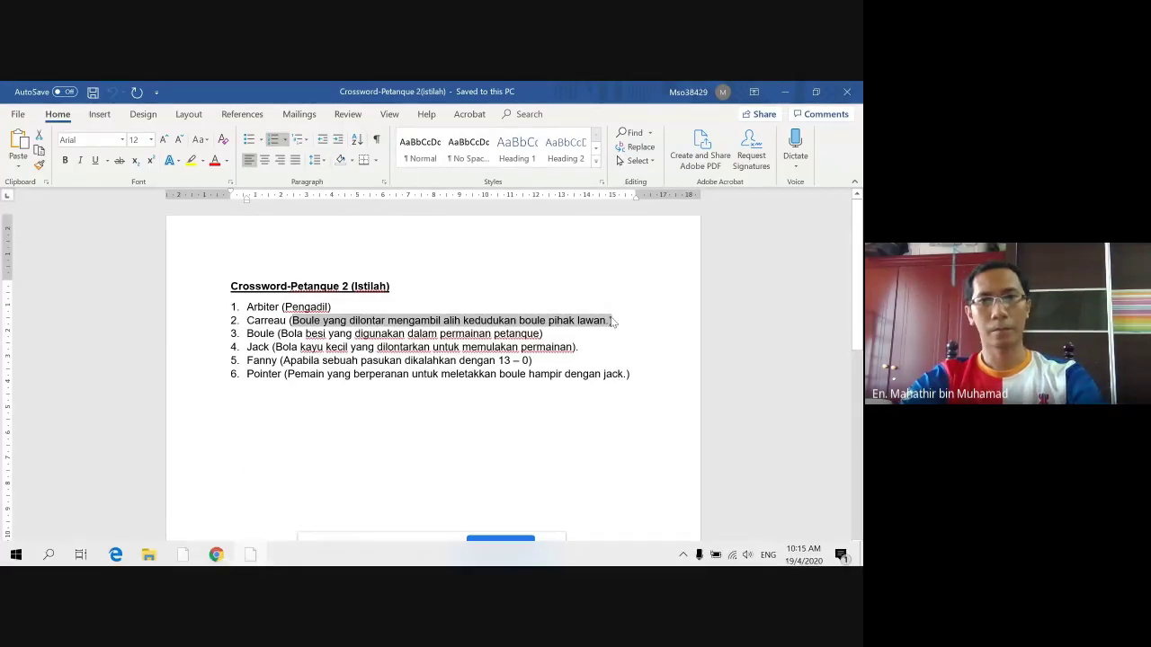
drag(618, 320, 246, 320)
key(ctrl+c)
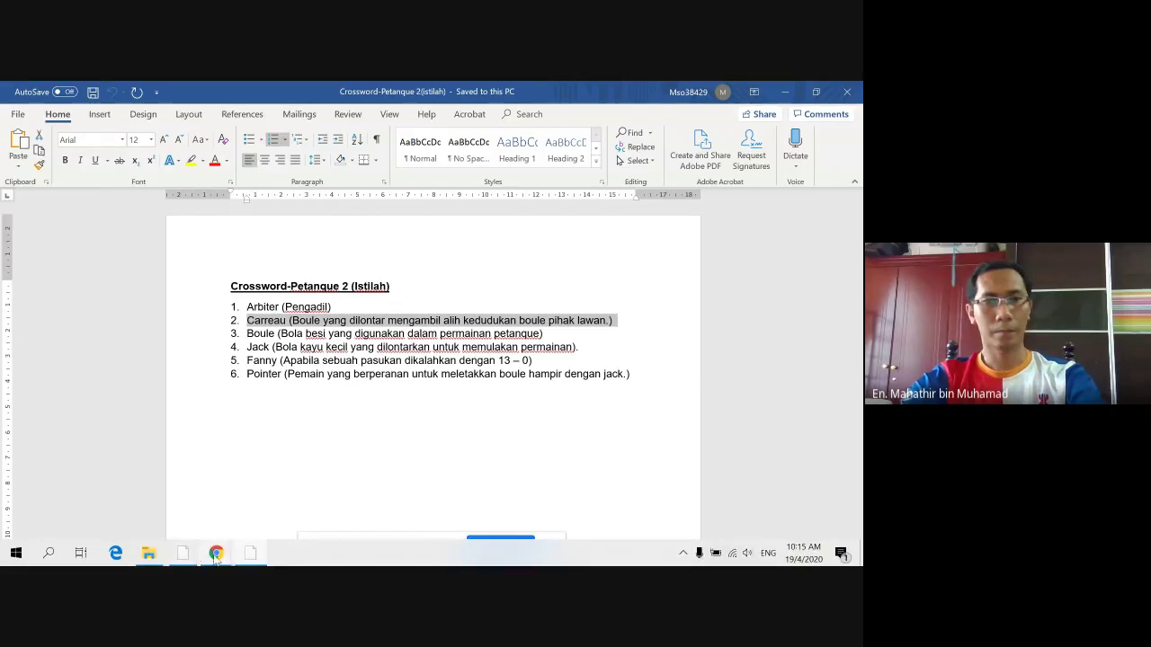
- Return to the entry form in Chrome and paste the Carreau line into the definition, undoing and repeating the paste once
mouse_move(215, 554)
click(143, 493)
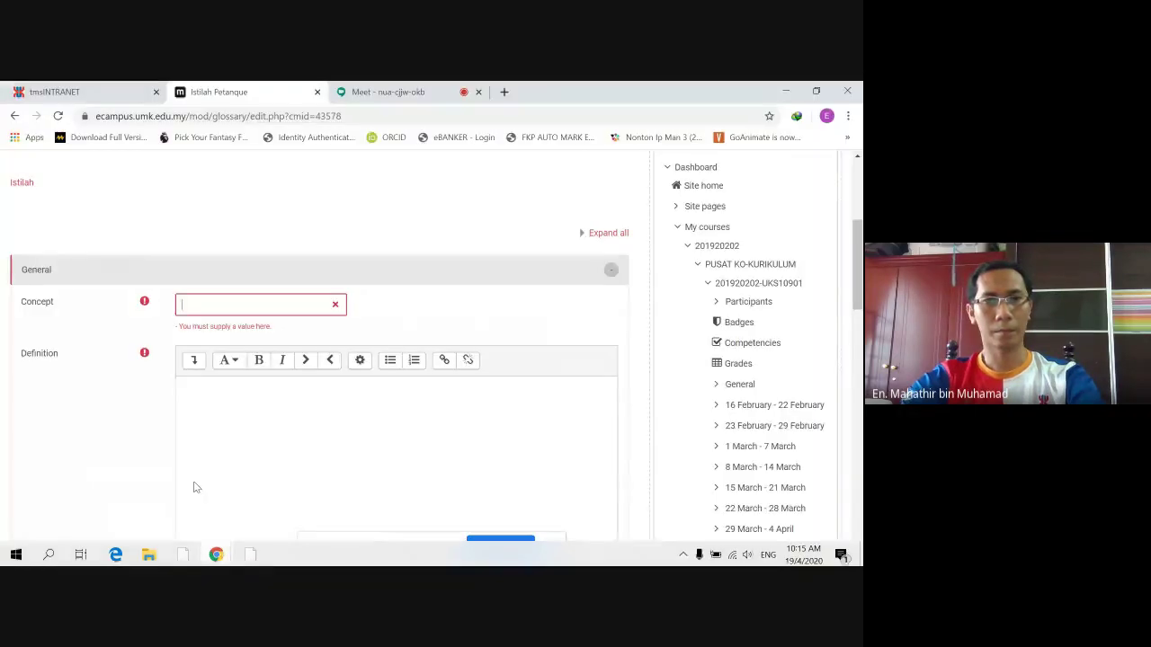
click(245, 403)
key(ctrl+v)
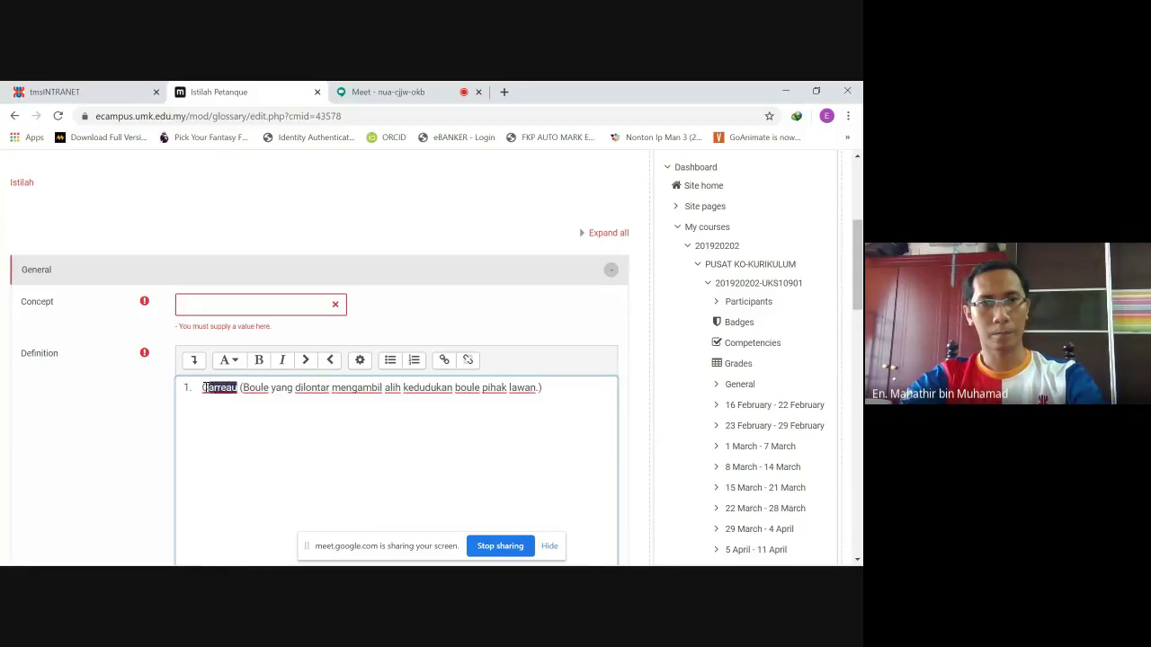
key(ctrl+z)
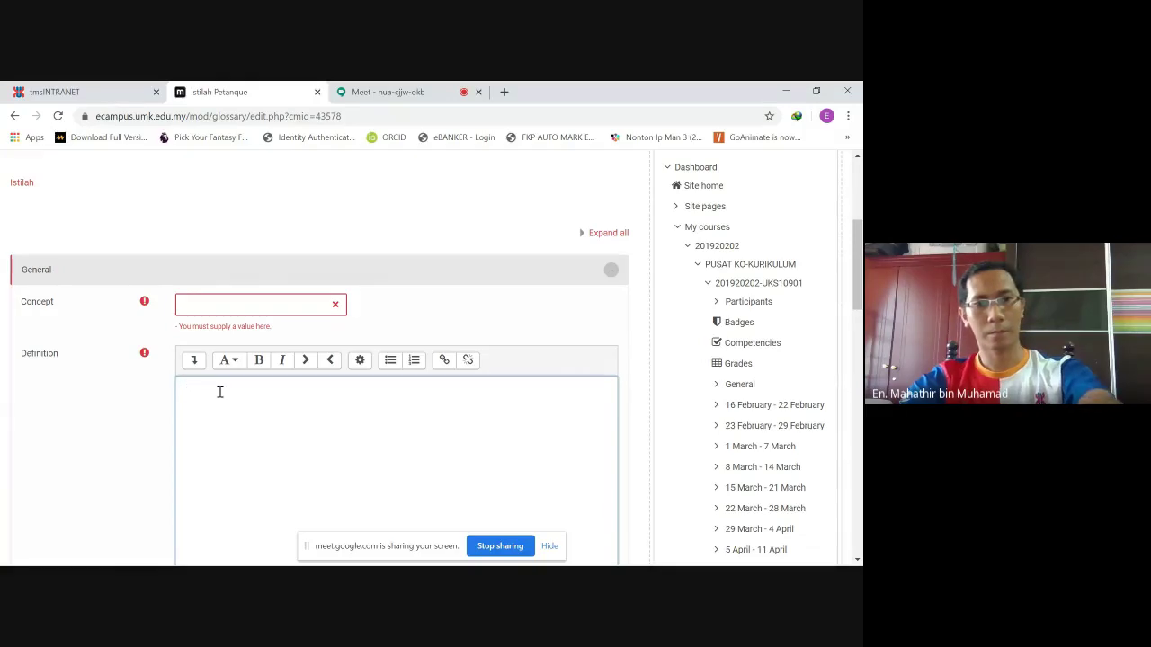
key(ctrl+v)
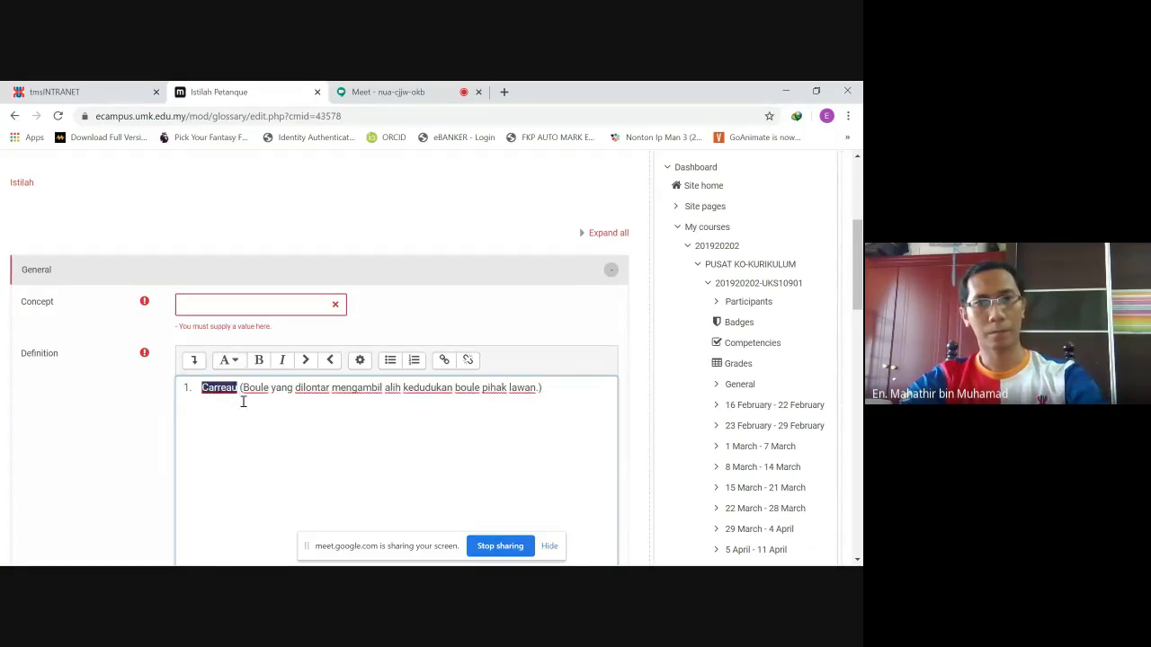
- Copy the word Carreau from the definition text into the entry's concept field
right_click(231, 385)
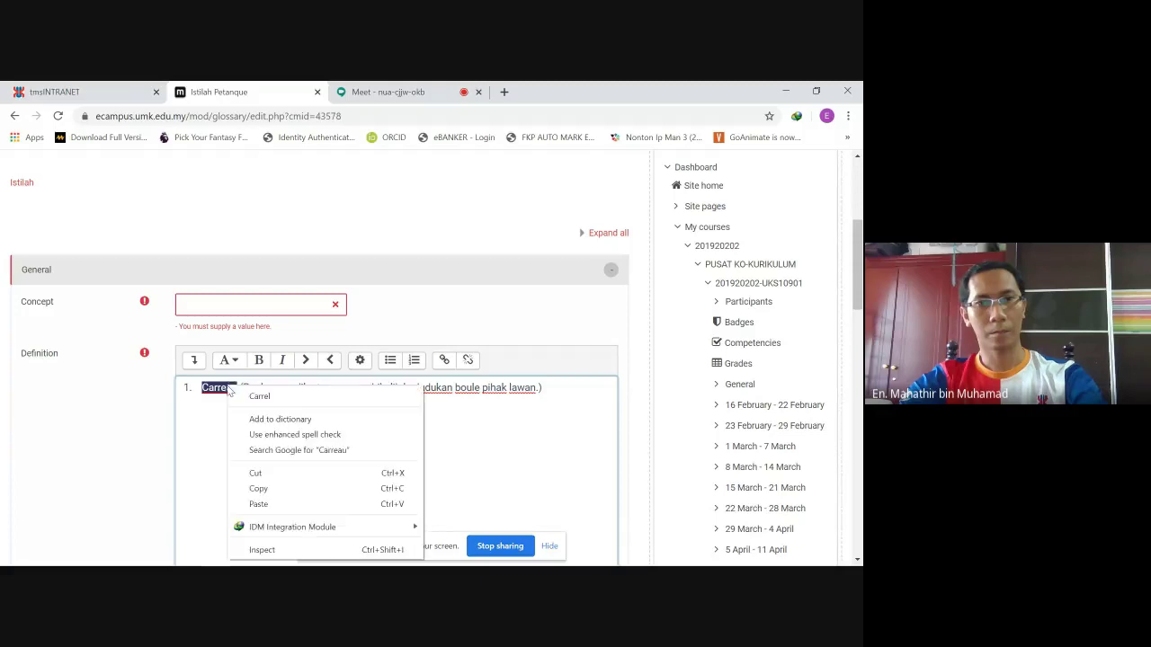
click(269, 486)
drag(237, 387, 214, 387)
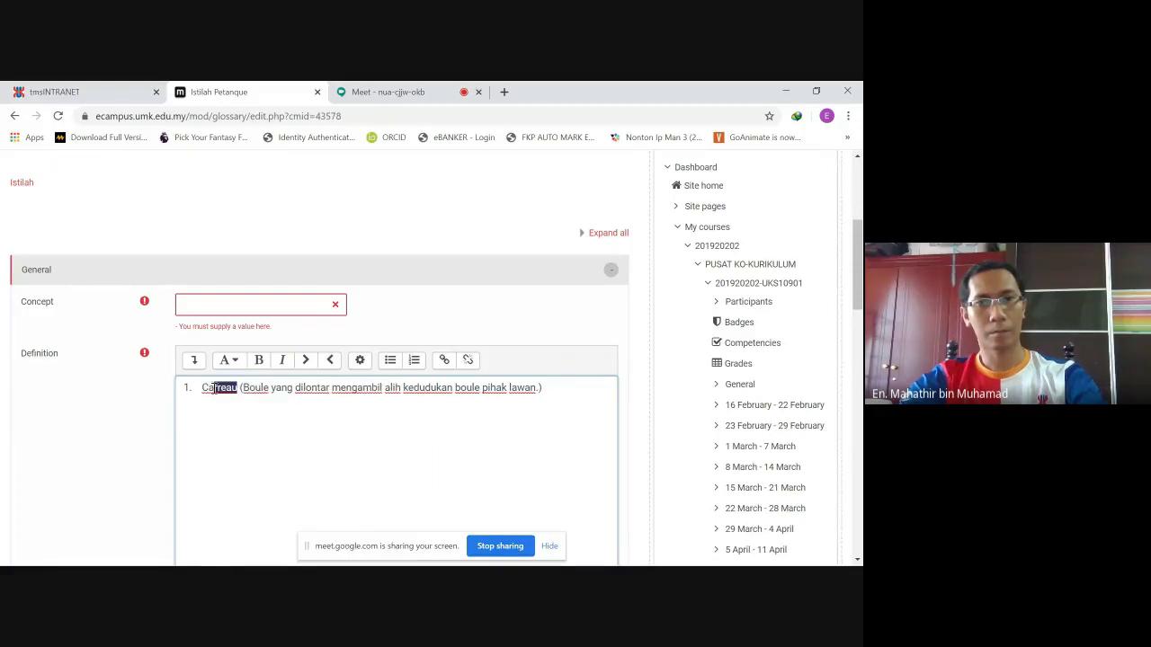
click(229, 304)
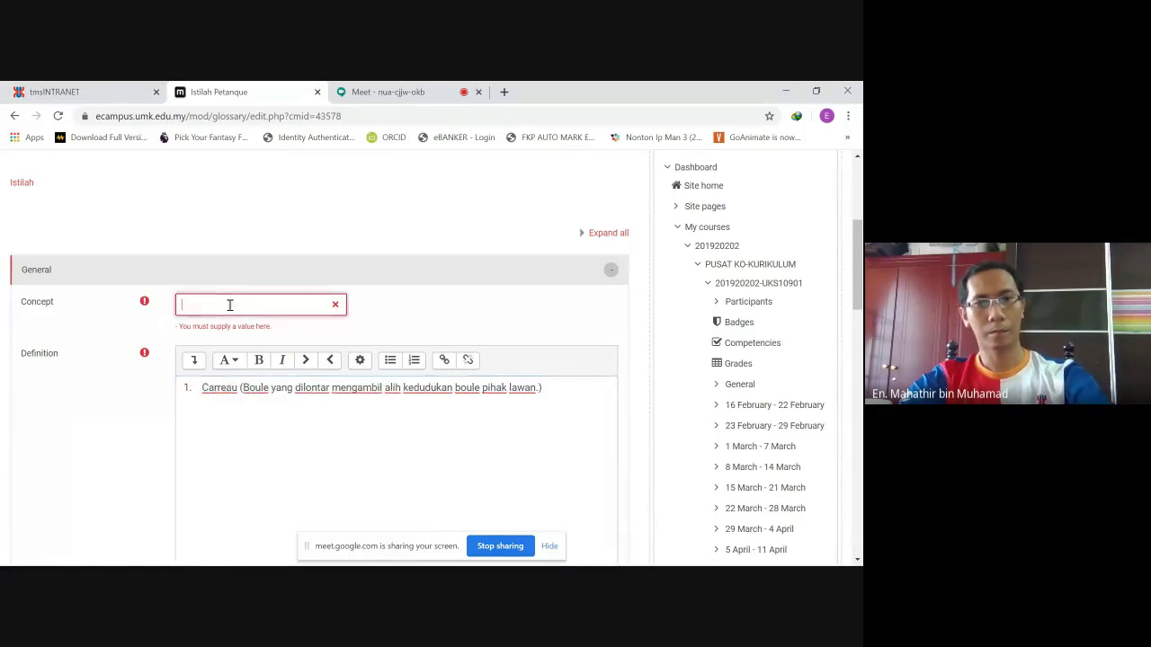
- Trim the definition to "Boule yang dilontar mengambil alih kedudukan boule pihak lawan", removing the term, list number, brackets and full stop
click(240, 388)
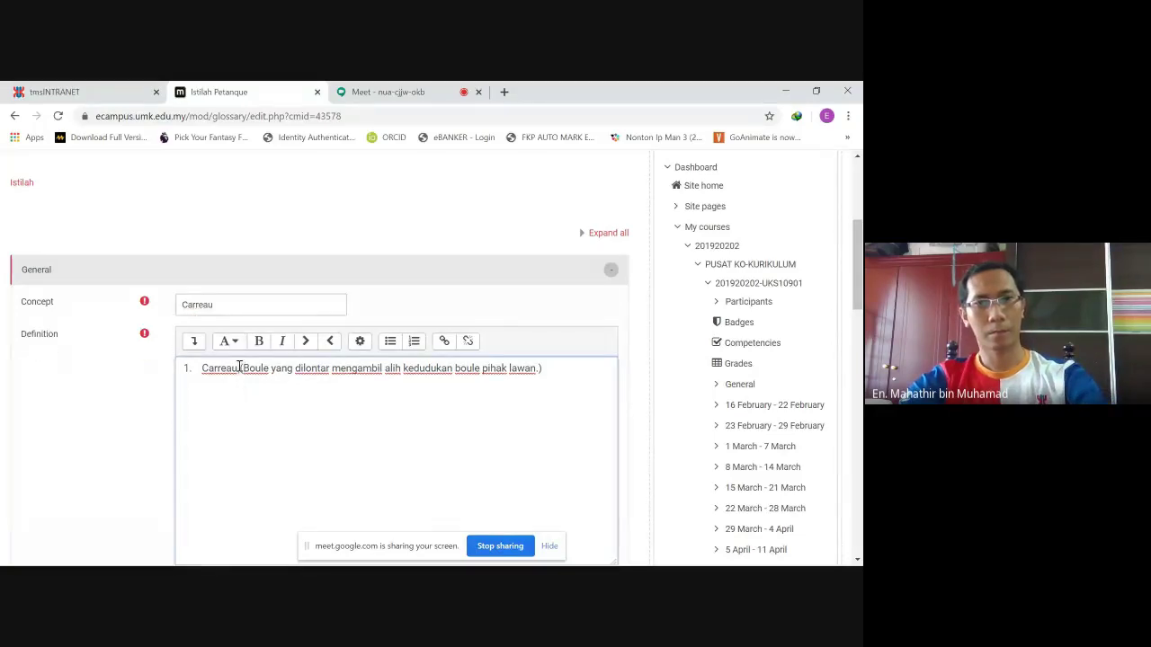
key(BackSpace)
key(BackSpace)
key(BackSpace)
key(BackSpace)
key(BackSpace)
key(BackSpace)
key(BackSpace)
key(BackSpace)
key(BackSpace)
key(BackSpace)
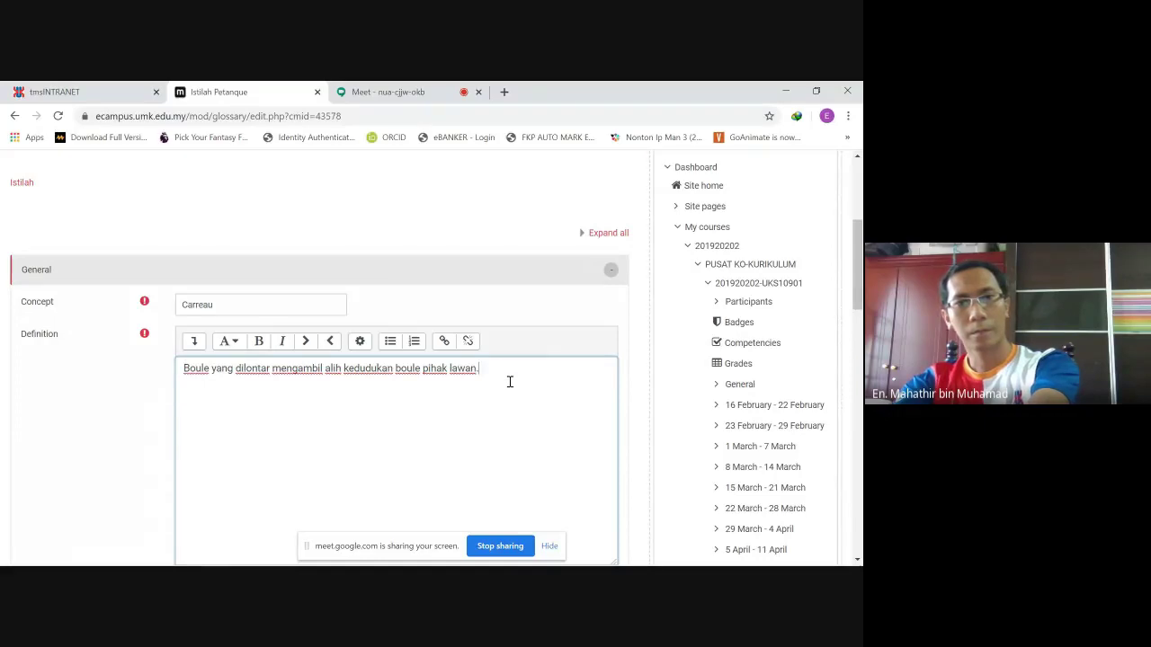
- Save the Carreau entry and start another new entry in the Istilah Petanque glossary
scroll(383, 434, down, 6)
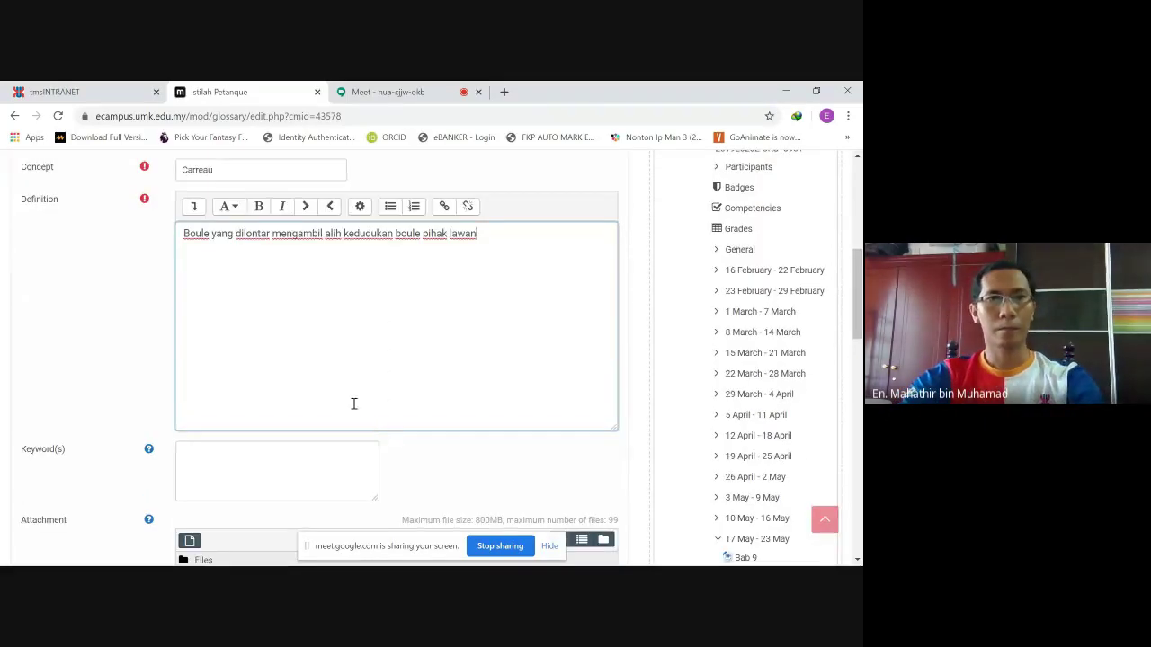
click(225, 444)
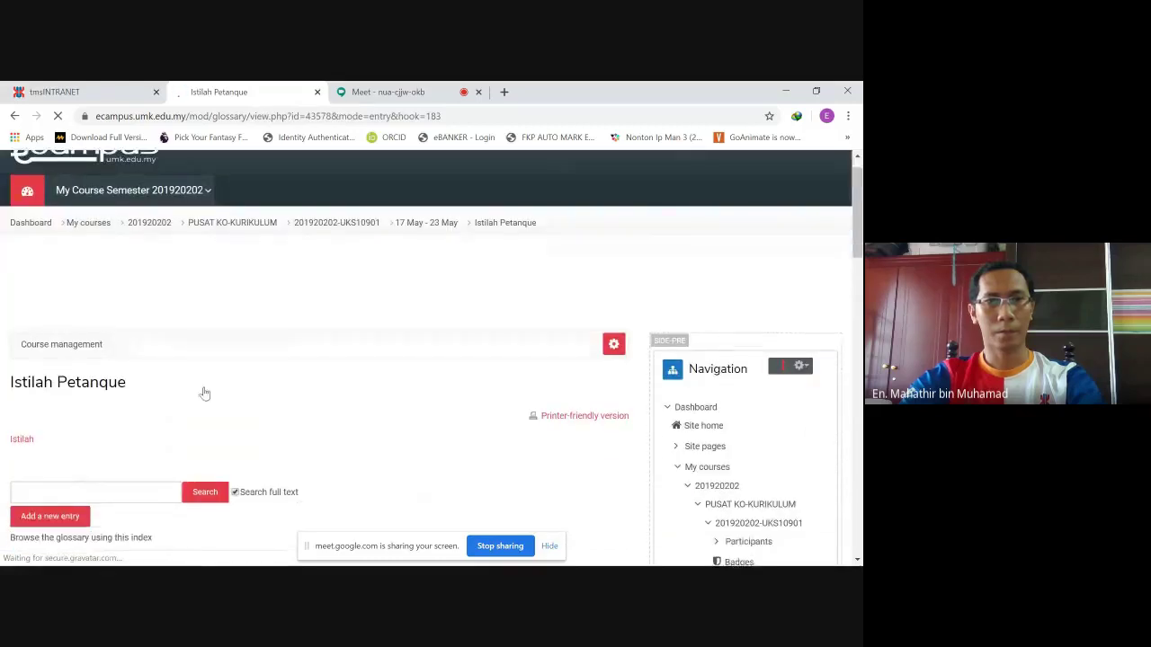
click(49, 344)
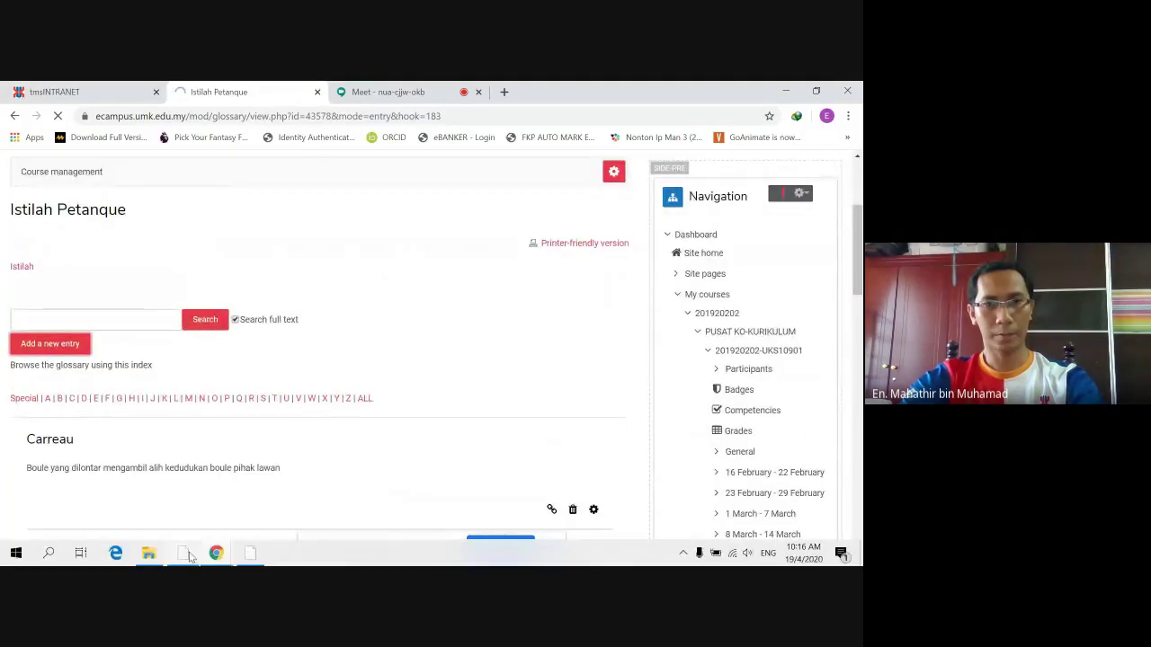
- Copy the whole Boule line from the Word document and paste it into the new entry's definition in Chrome
click(250, 553)
drag(547, 334, 250, 334)
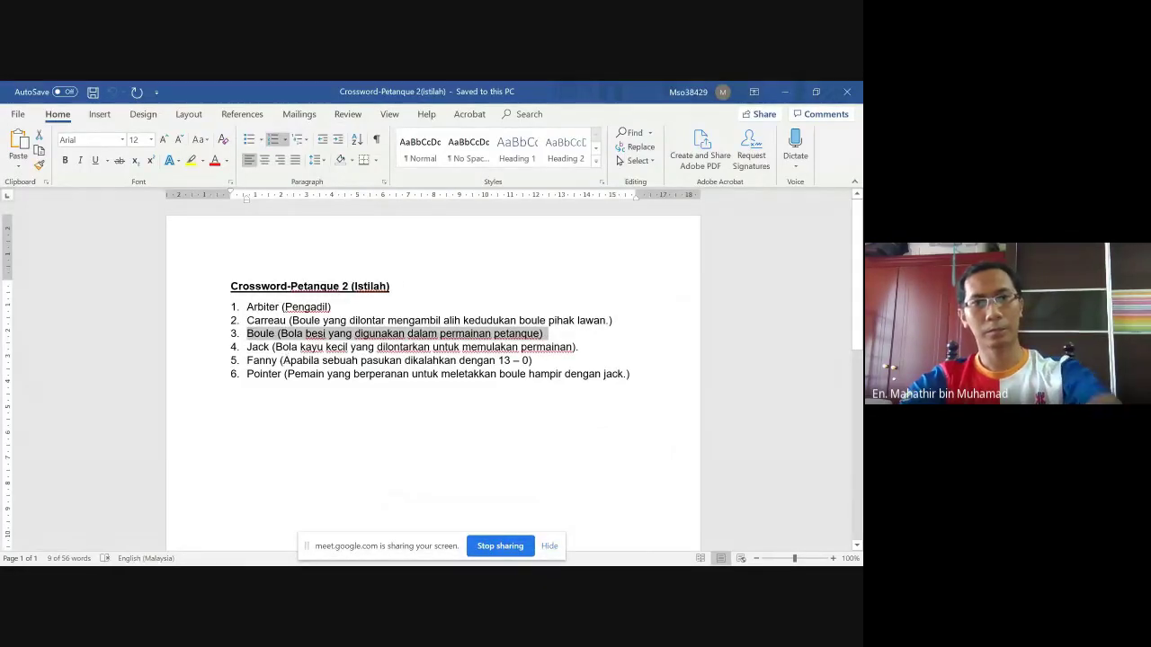
mouse_move(199, 552)
click(175, 478)
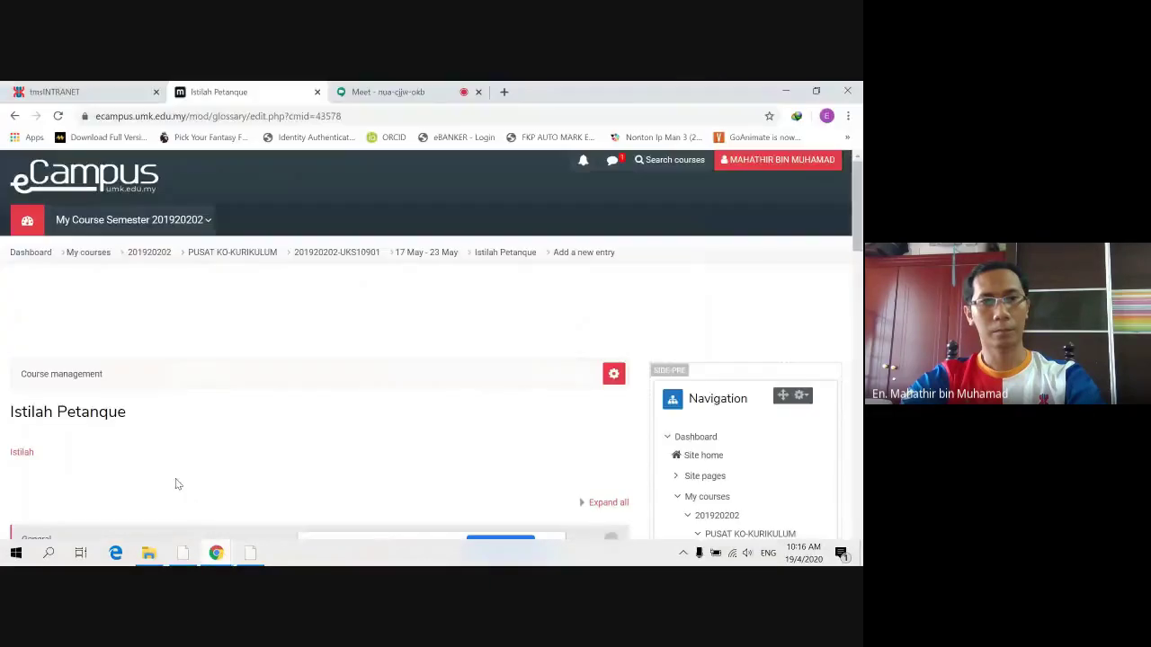
scroll(208, 417, down, 2)
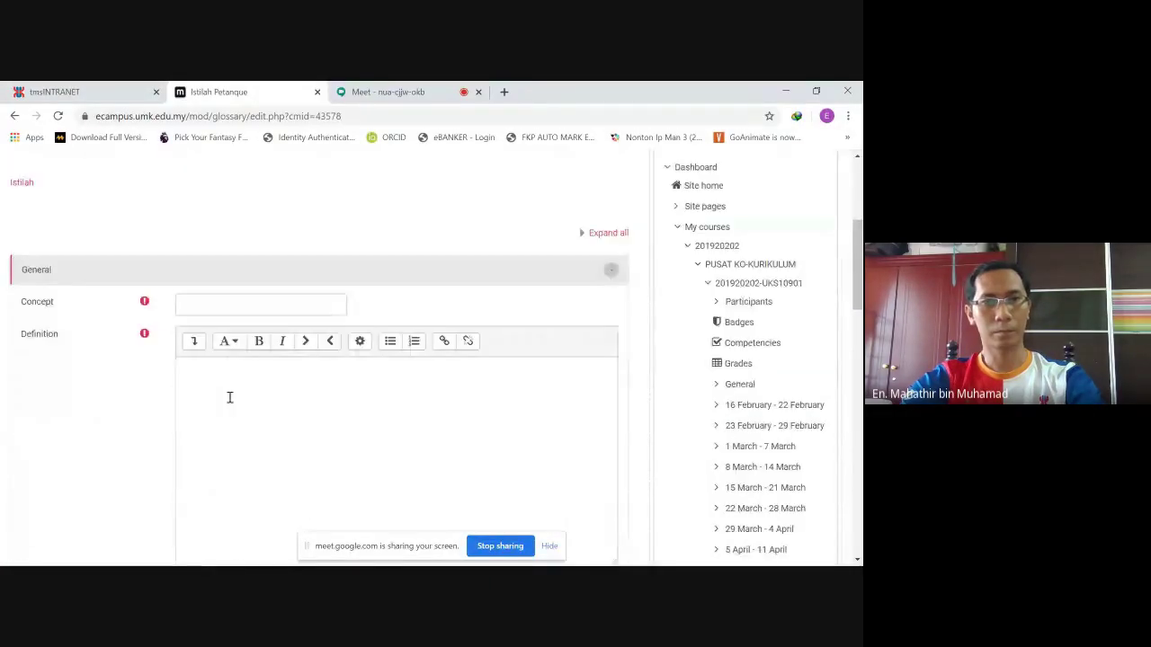
click(230, 397)
key(ctrl+v)
- Copy the word Boule from the definition text into the concept field
drag(230, 368, 199, 372)
key(ctrl+c)
click(227, 308)
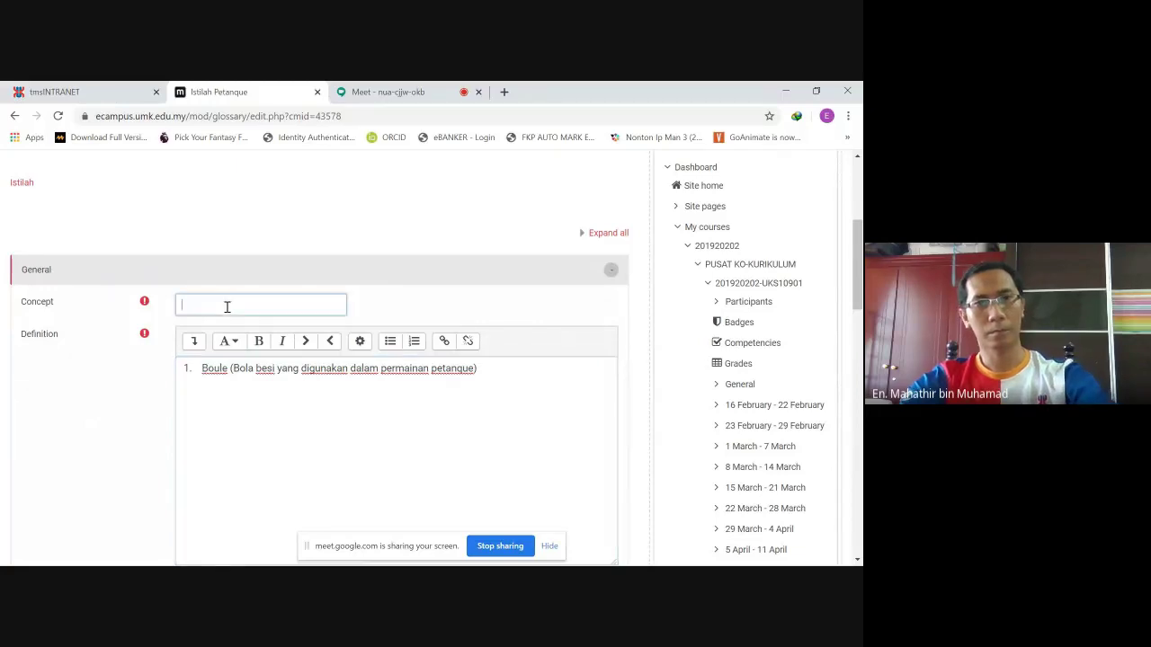
key(ctrl+v)
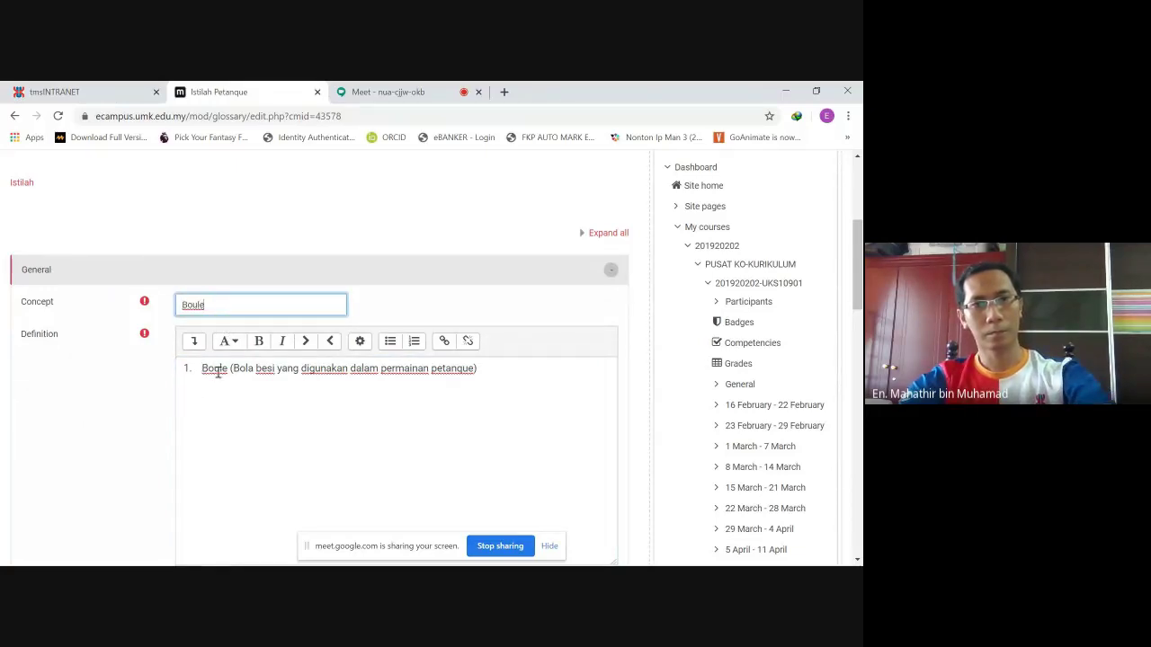
- Reduce the definition to "Bola besi yang digunakan dalam permainan petanque" and save the Boule entry
click(258, 383)
key(BackSpace)
key(BackSpace)
key(BackSpace)
key(BackSpace)
key(BackSpace)
key(BackSpace)
key(BackSpace)
key(BackSpace)
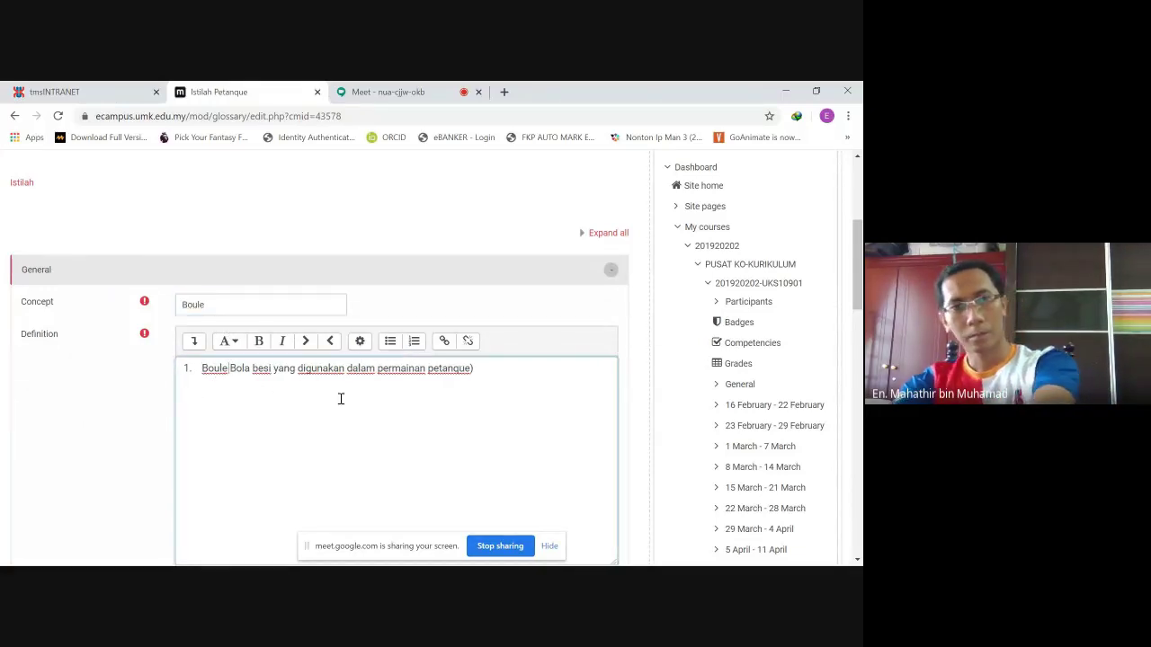
scroll(270, 393, down, 10)
click(226, 375)
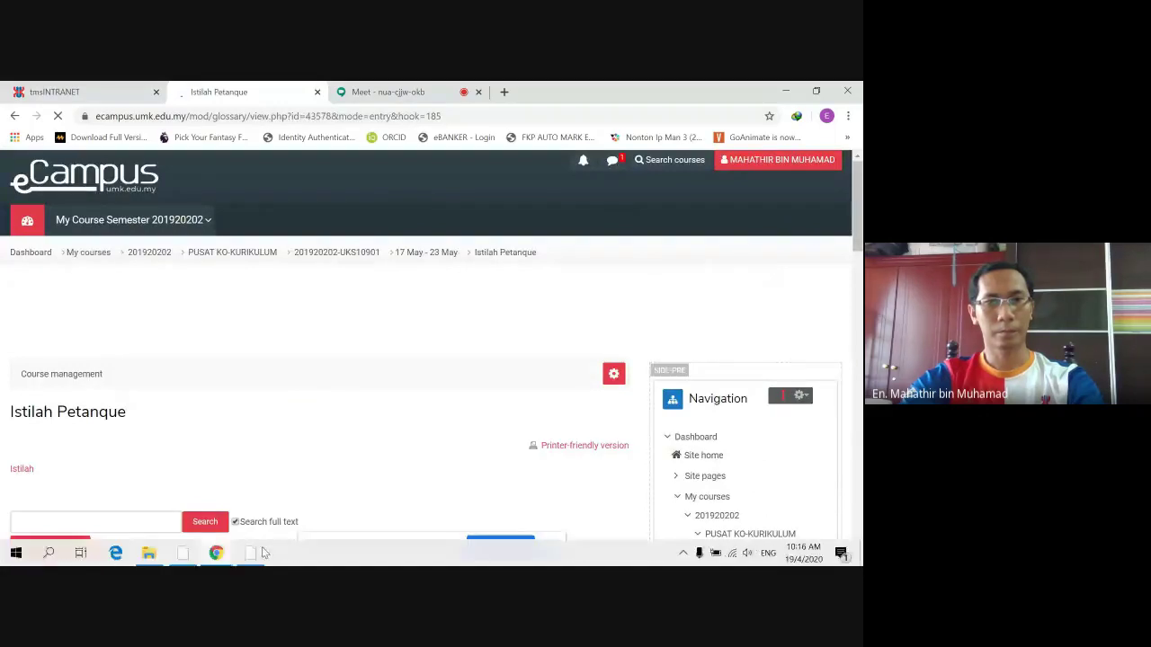
- Switch to the Word document, copy the whole Jack line with its bracketed explanation, and return to the glossary in Chrome
click(252, 552)
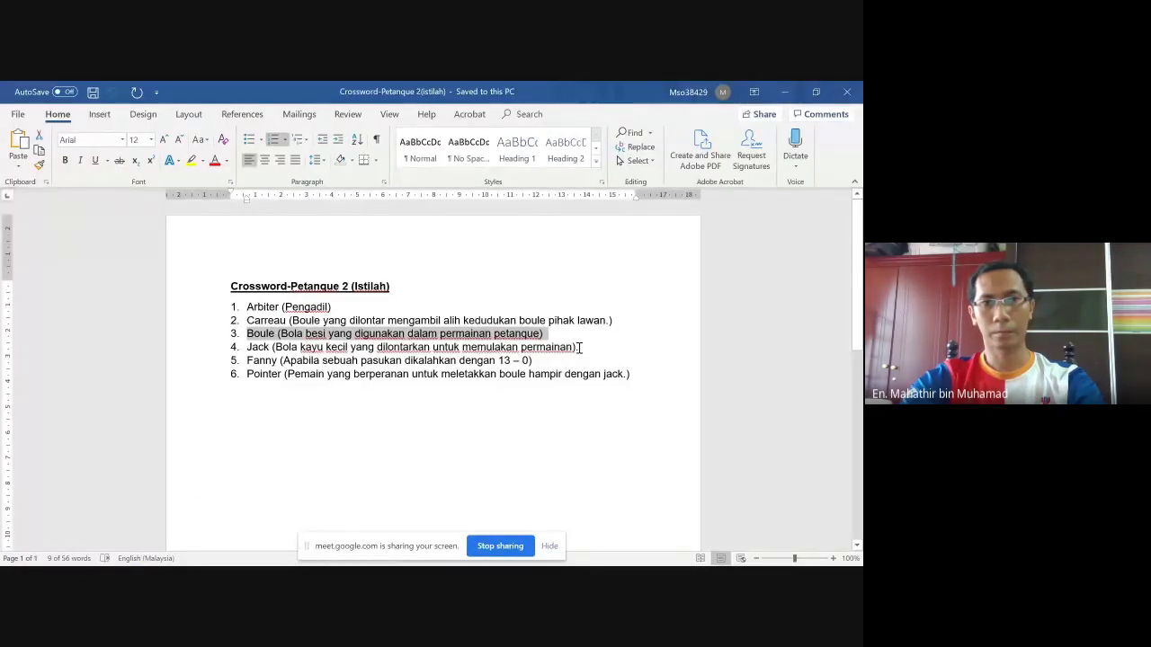
drag(580, 347, 247, 349)
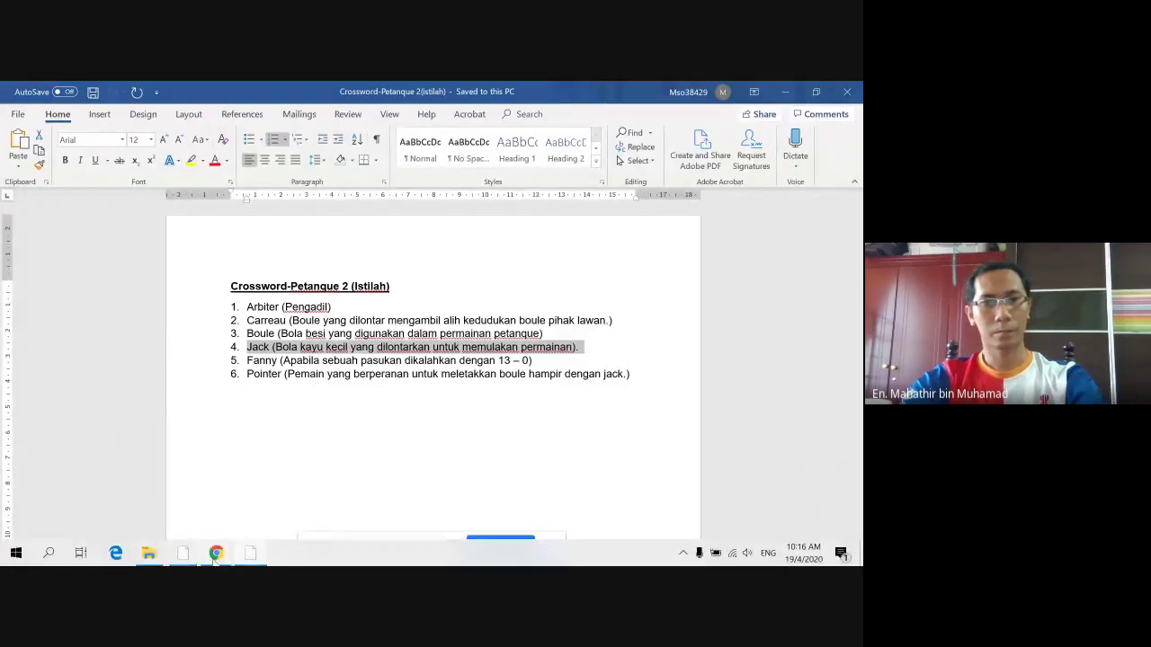
click(215, 553)
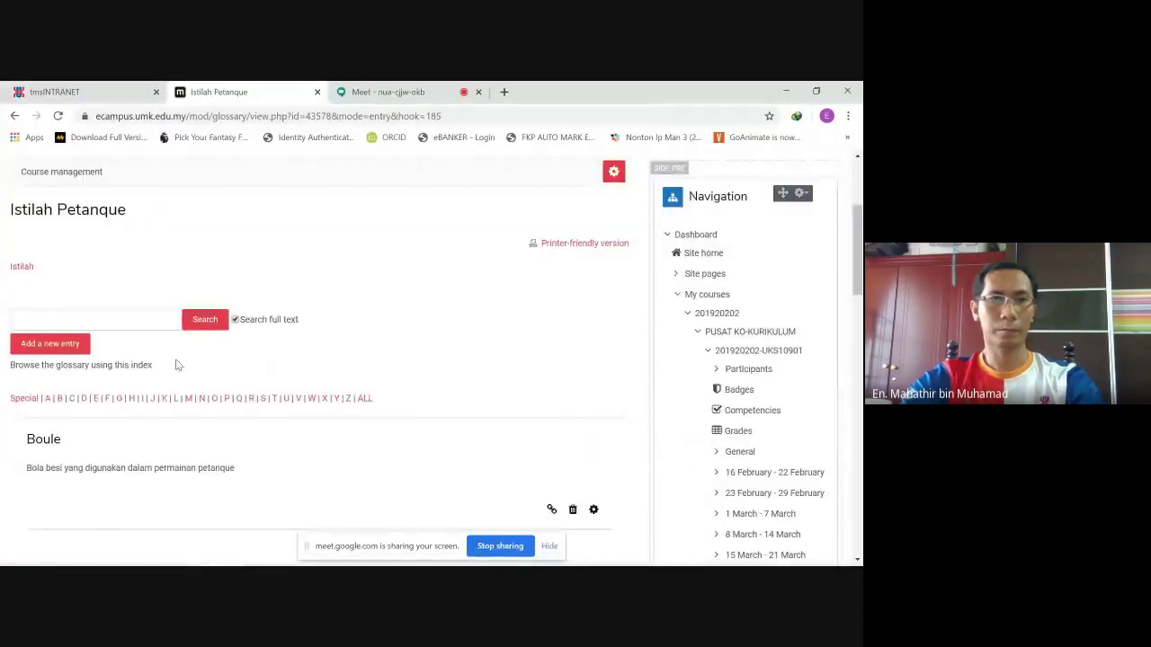
- Start a new glossary entry and paste the Jack line into its definition
scroll(108, 361, down, 2)
click(51, 212)
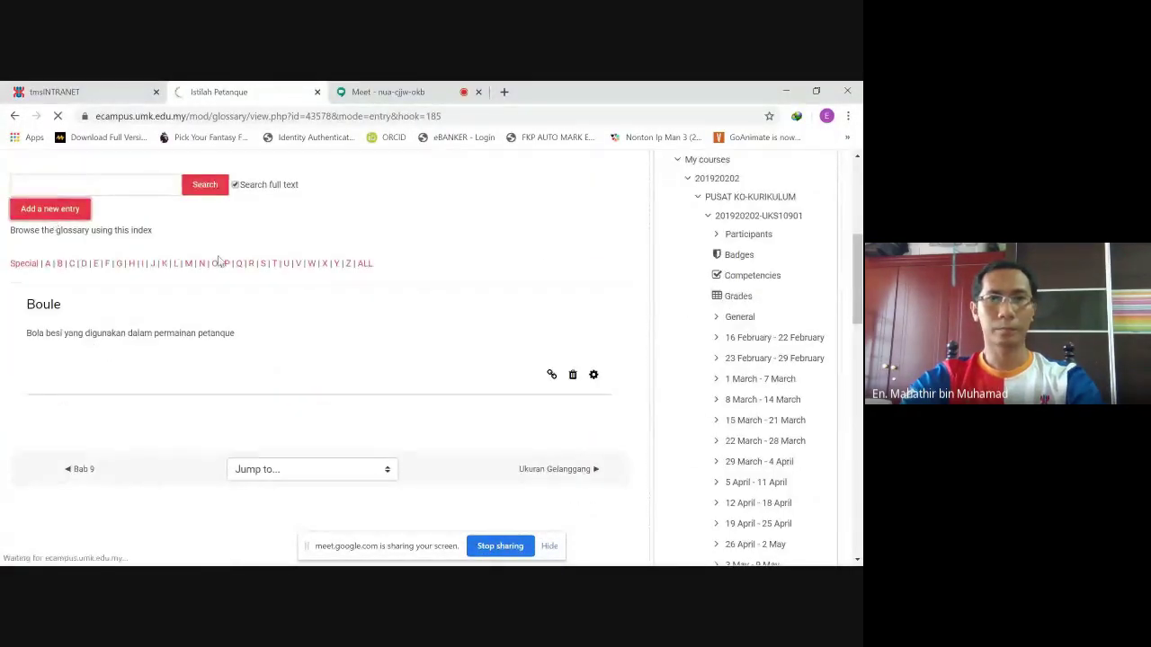
scroll(243, 355, down, 5)
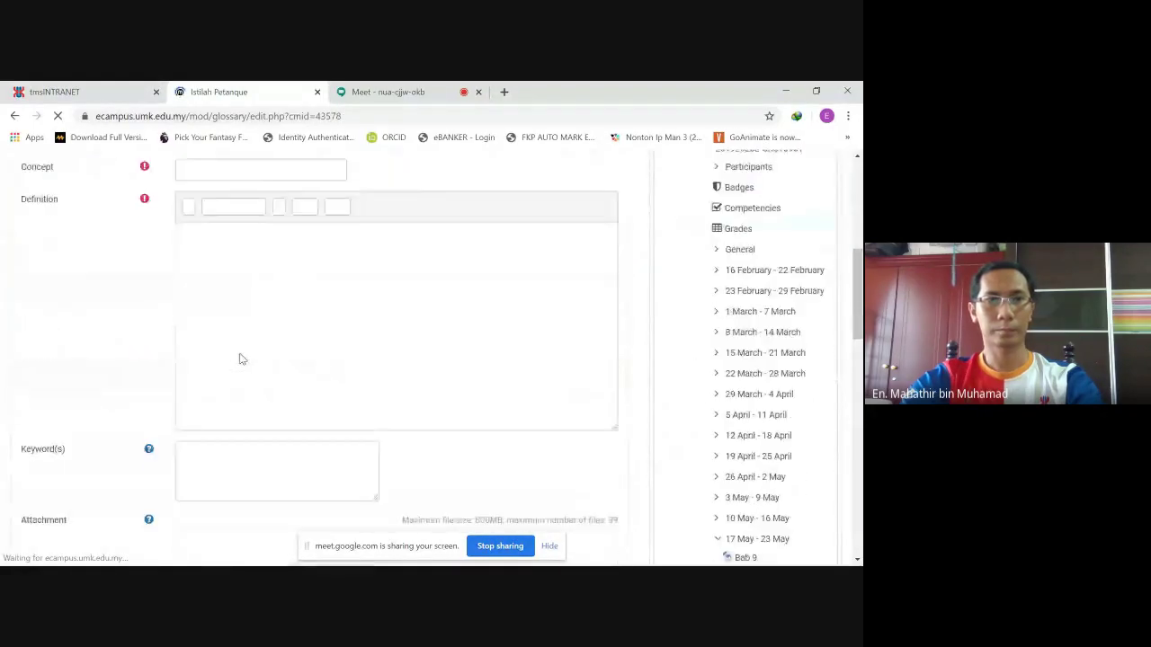
click(256, 350)
key(ctrl+v)
- Copy the word Jack from the definition text into the concept field
shift+click(228, 302)
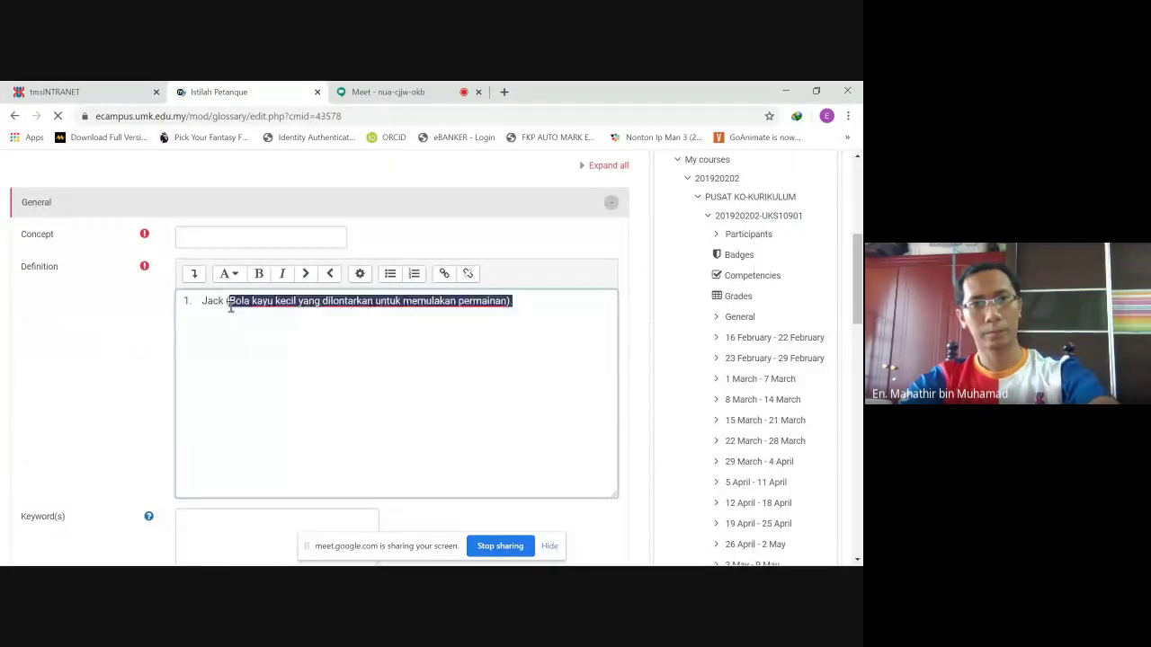
double_click(216, 301)
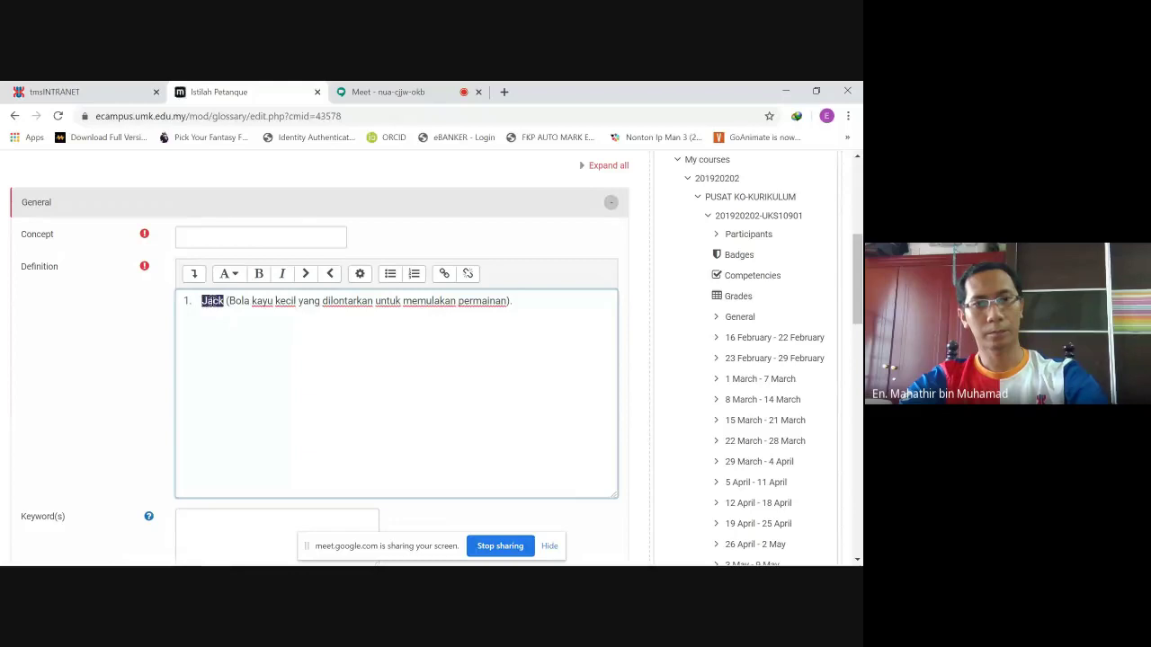
click(198, 236)
key(ctrl+v)
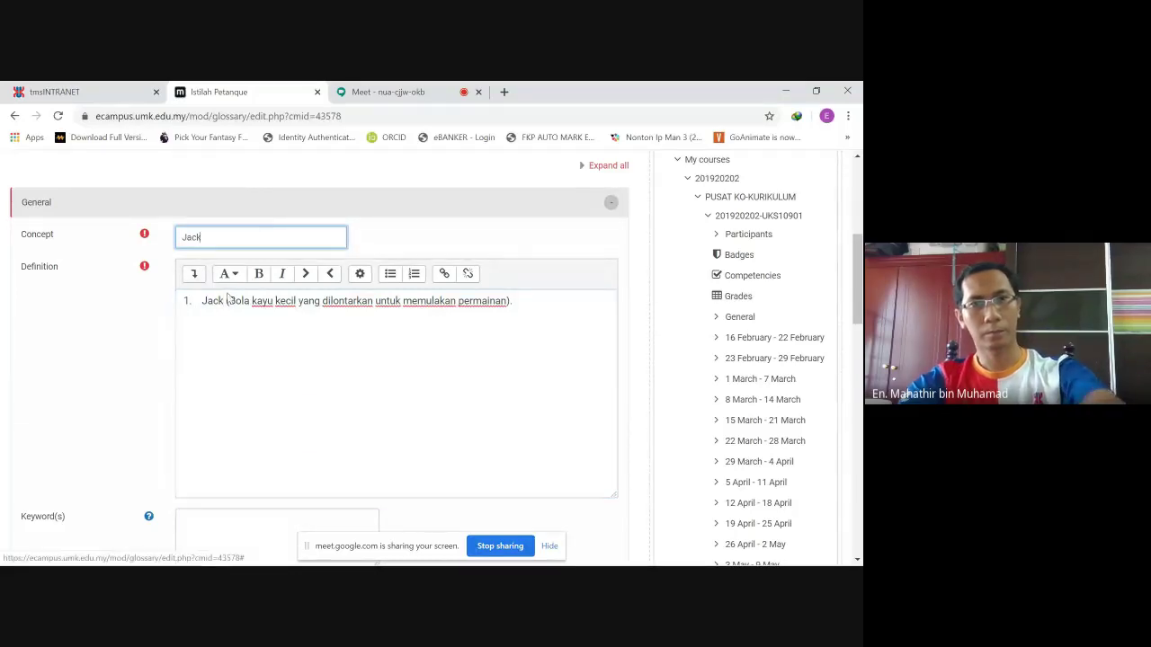
- Trim the definition to "Bola kayu kecil yang dilontarkan untuk memulakan permainan", without the term, list number, brackets or full stop
click(230, 301)
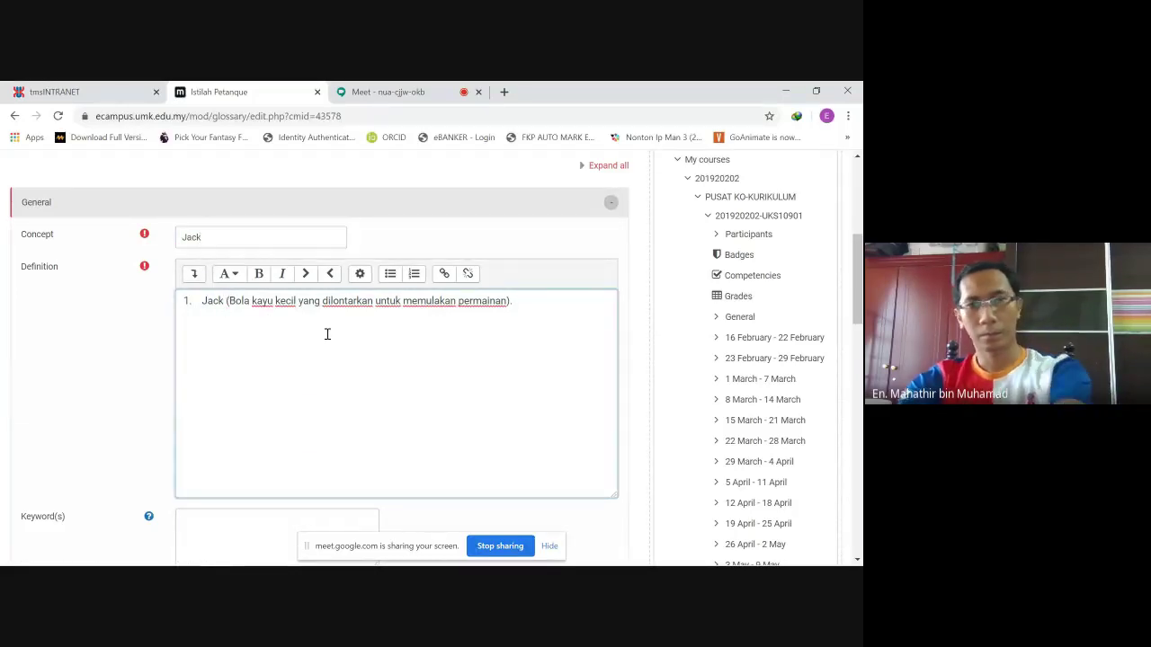
key(BackSpace)
key(BackSpace)
key(BackSpace)
key(BackSpace)
key(BackSpace)
key(BackSpace)
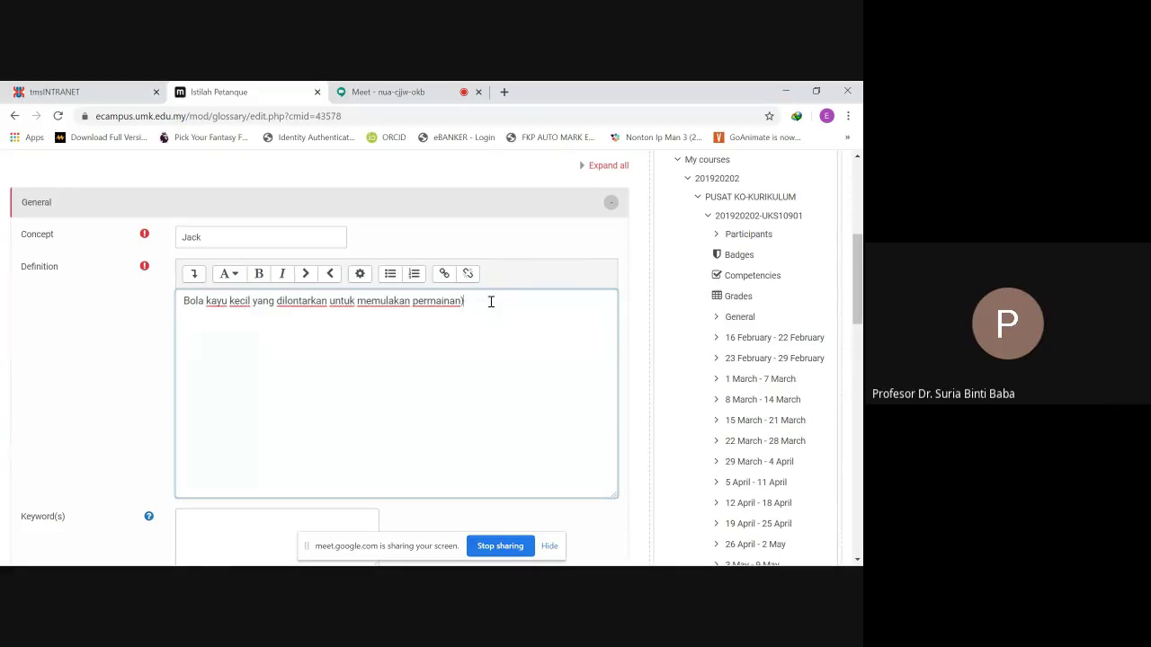
- Save the Jack entry to the glossary and view it
scroll(406, 434, down, 3)
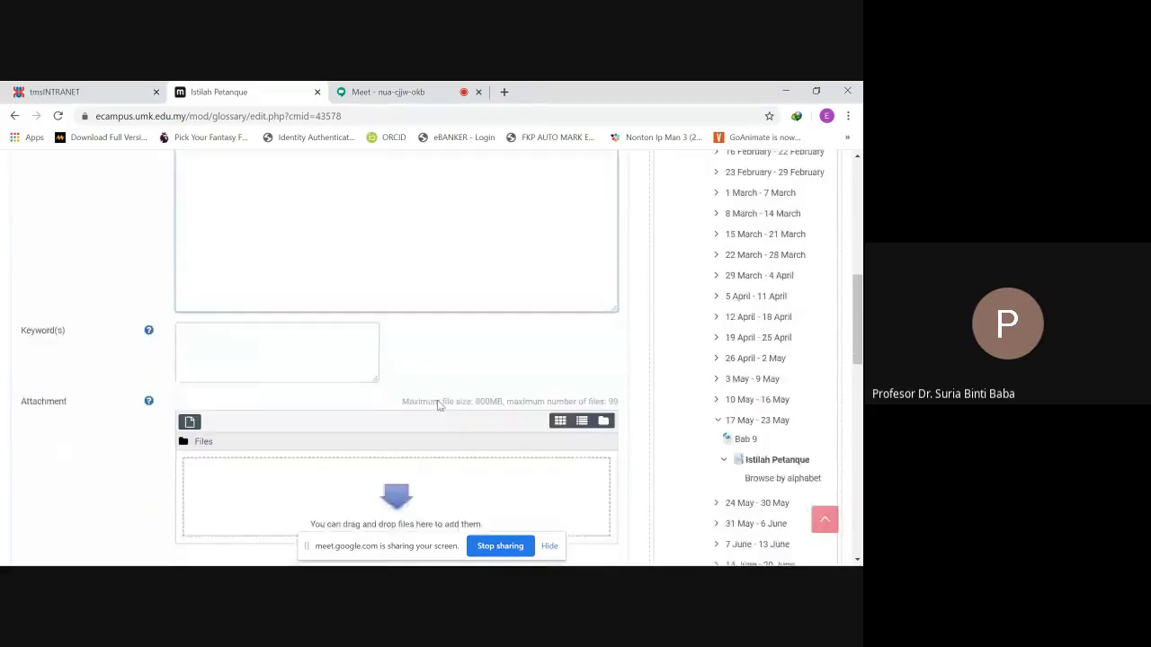
scroll(417, 371, down, 2)
scroll(413, 369, up, 5)
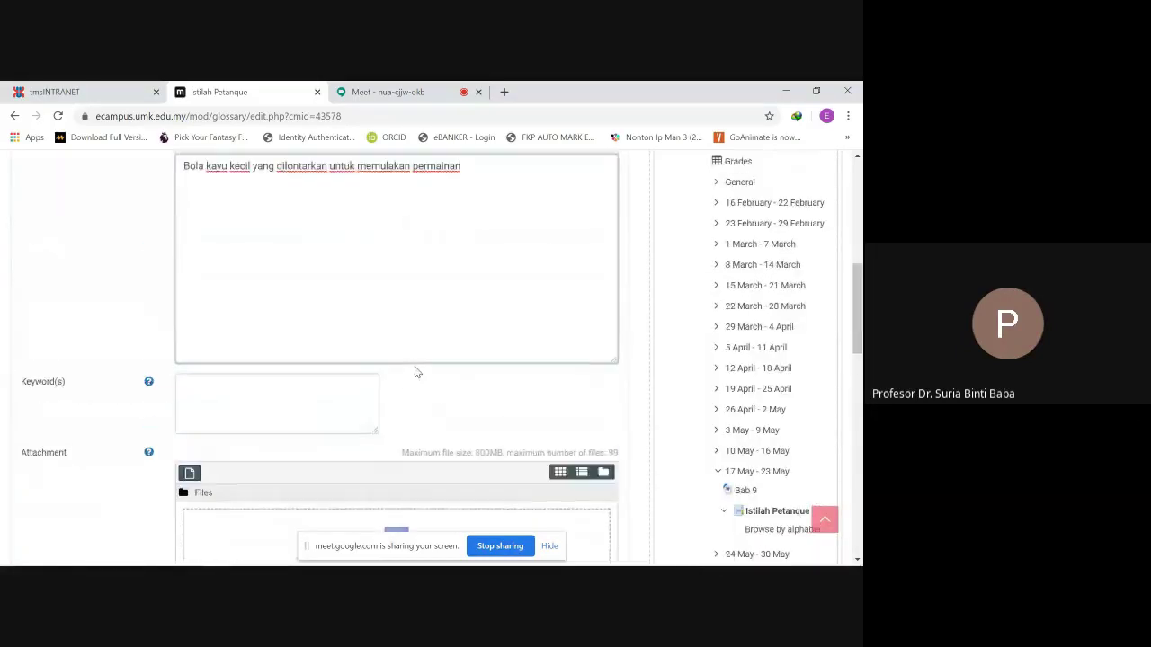
scroll(414, 370, down, 4)
scroll(422, 404, down, 3)
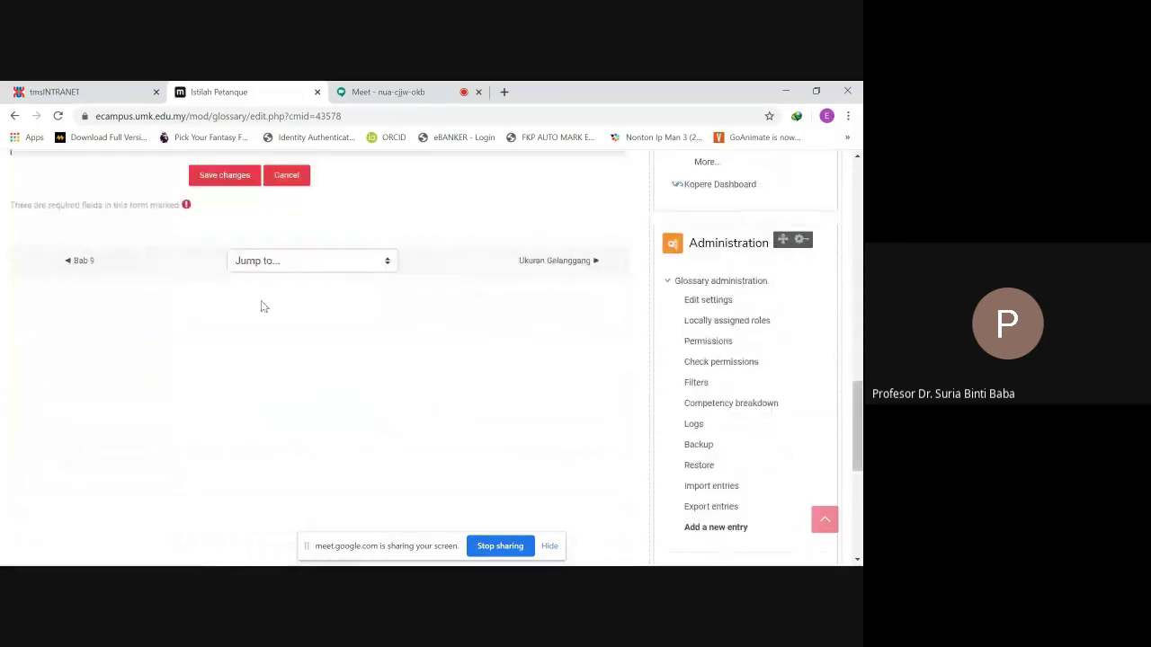
click(223, 175)
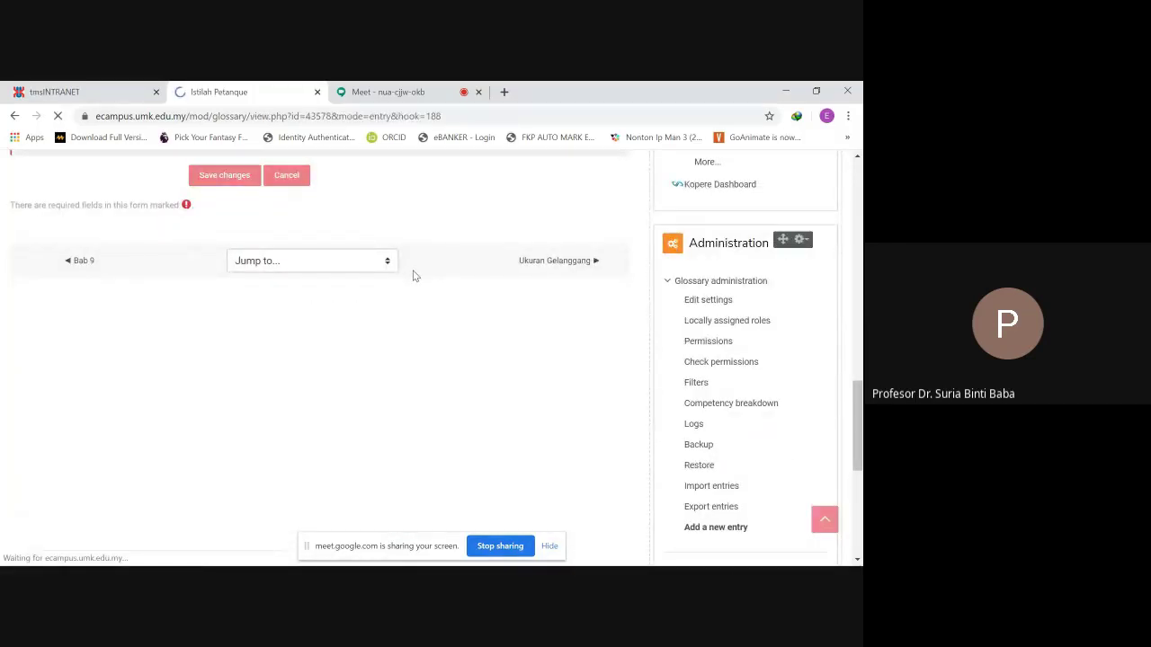
scroll(384, 316, down, 4)
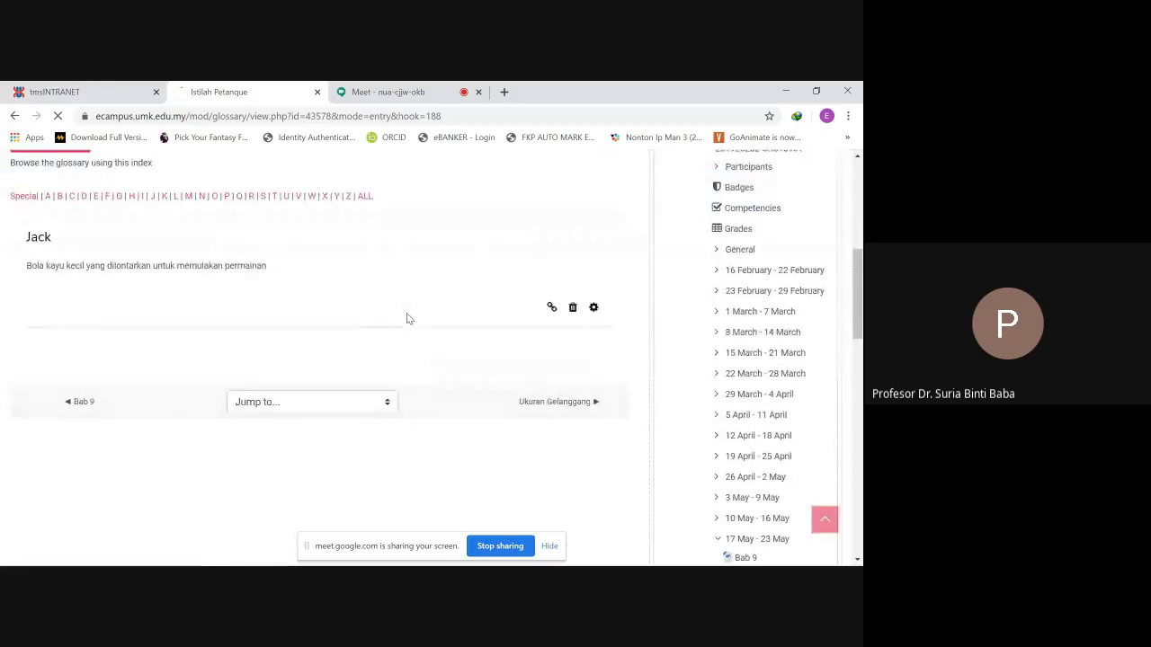
scroll(360, 318, down, 3)
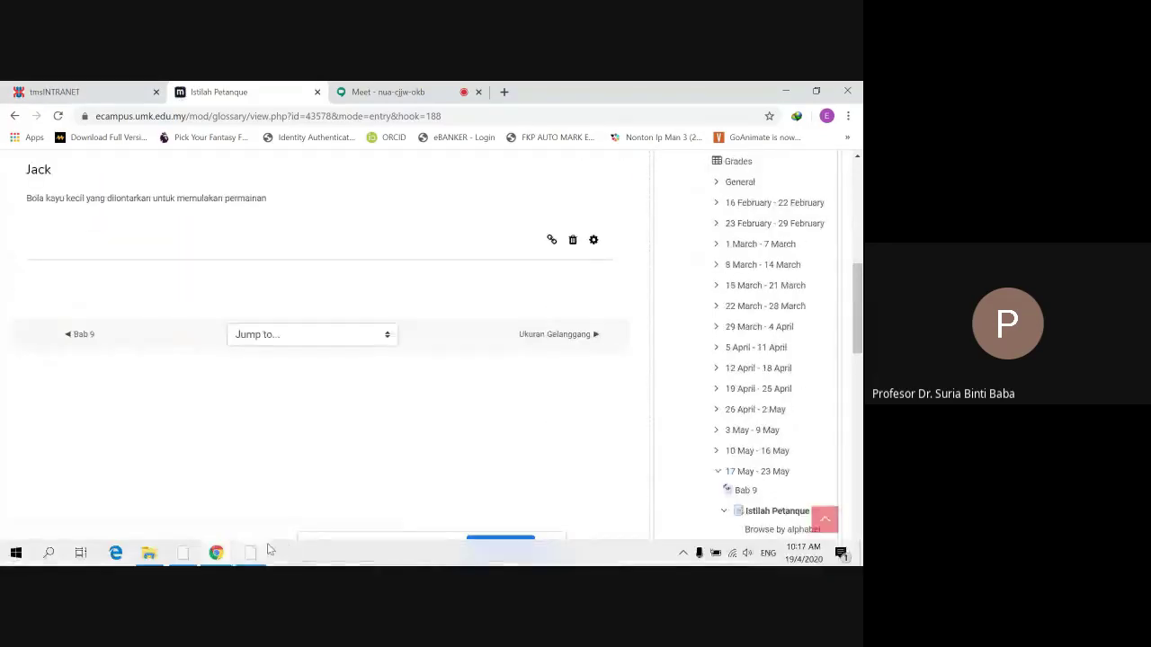
- Switch to the Word document and copy the whole Fanny line, including its bracketed explanation
key(alt+Tab)
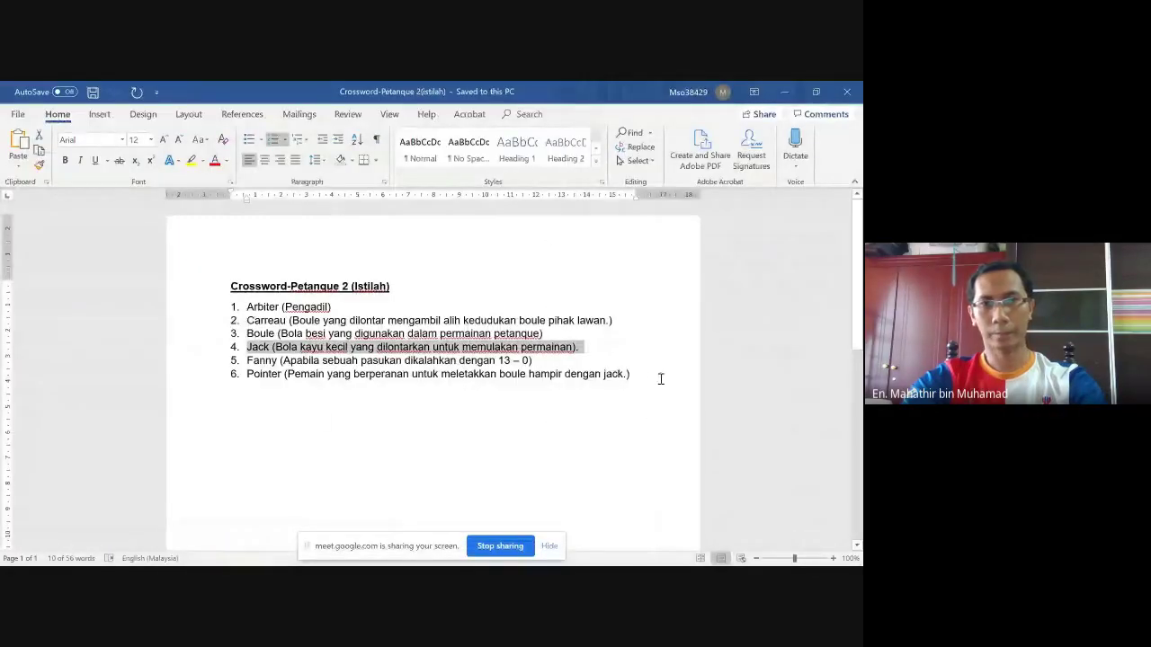
drag(656, 376, 286, 378)
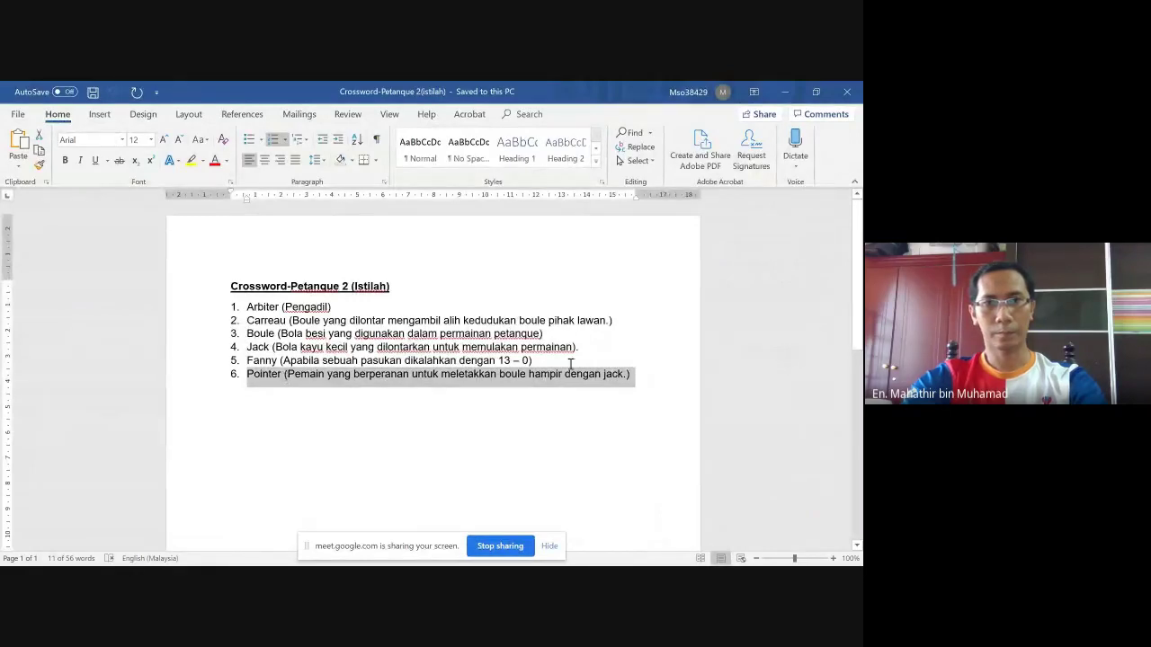
drag(537, 361, 261, 362)
key(ctrl+c)
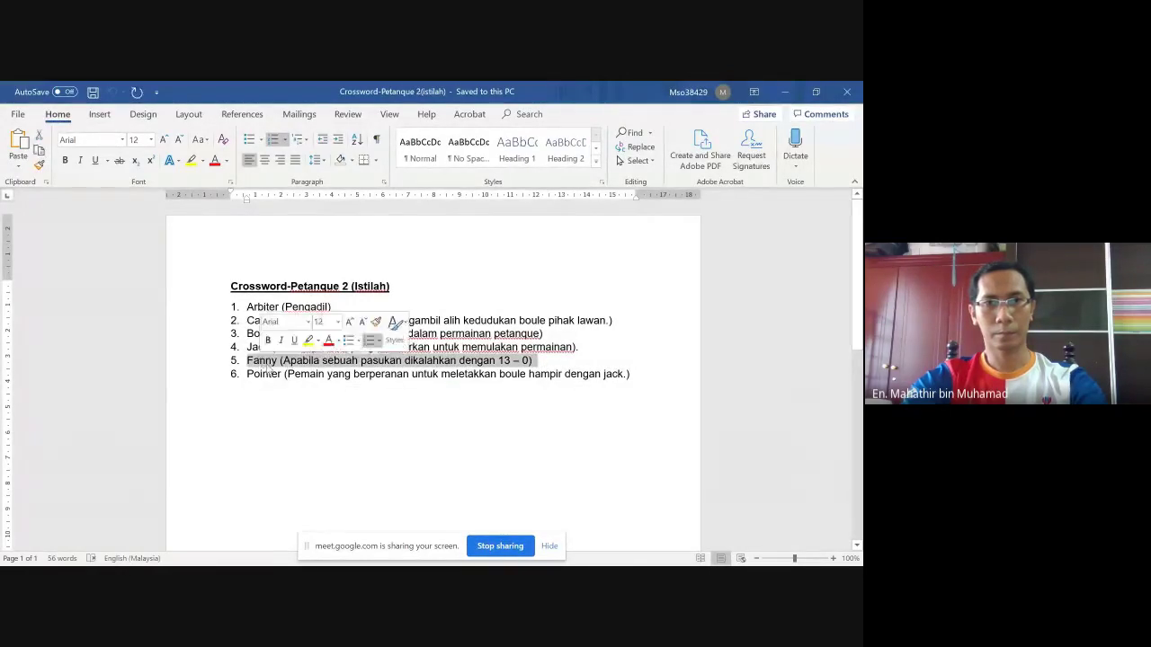
mouse_move(244, 527)
mouse_move(216, 555)
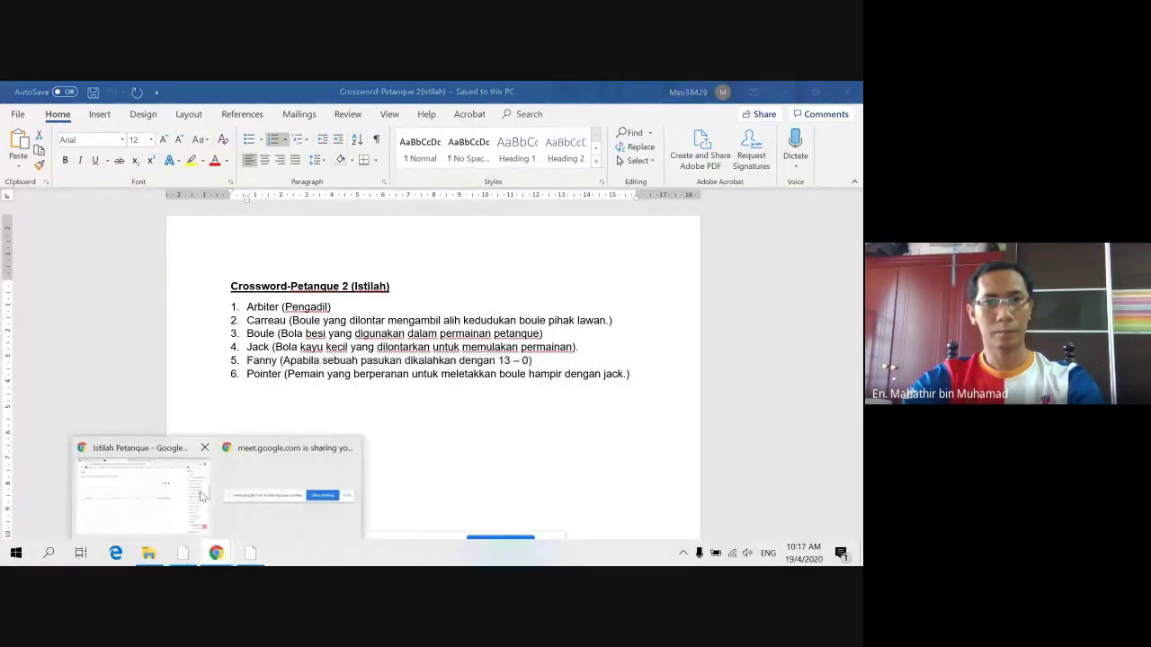
- Switch back to Chrome, start a new Istilah Petanque entry, and paste the Fanny line into its definition without the list number
click(200, 444)
scroll(278, 333, up, 10)
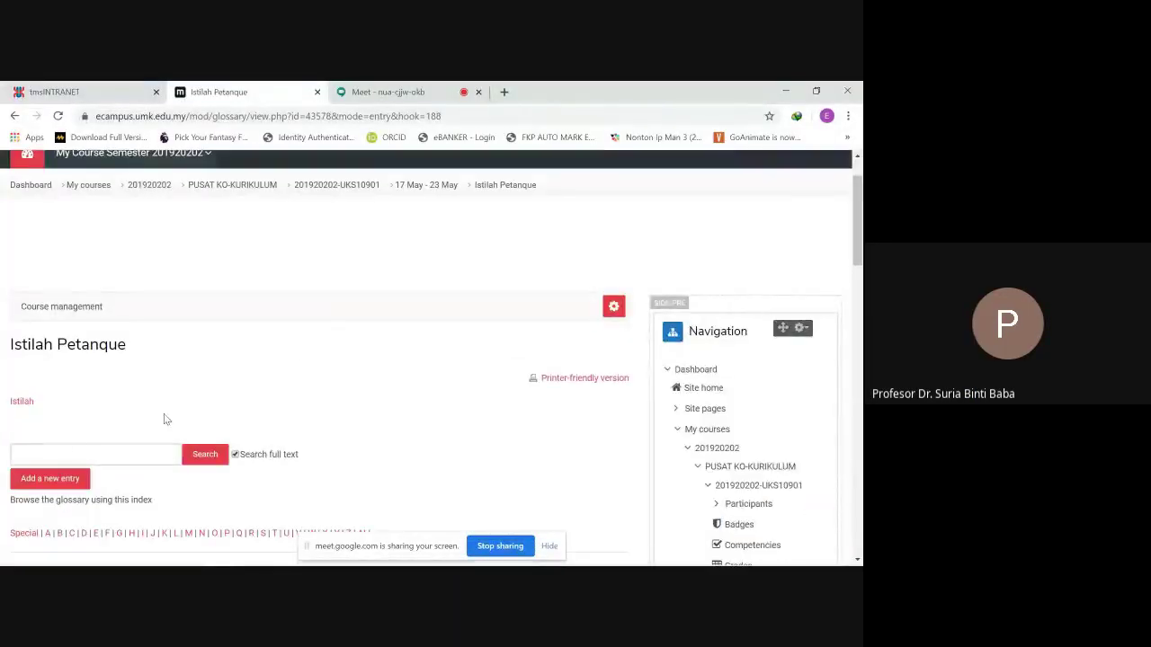
click(49, 478)
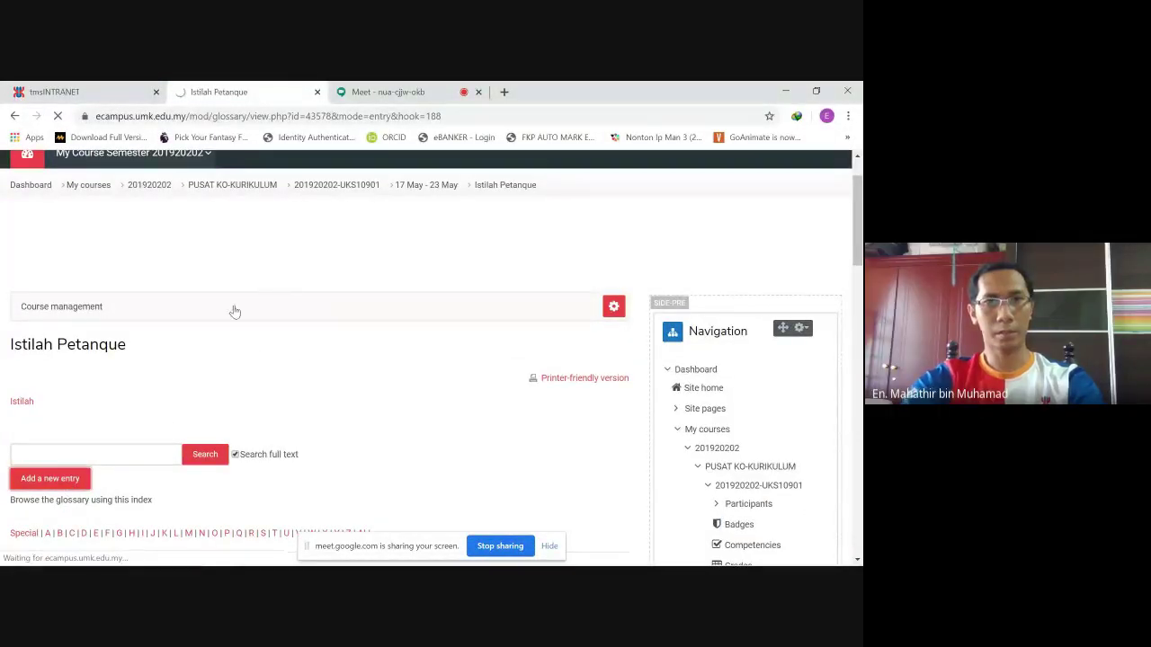
scroll(250, 309, down, 3)
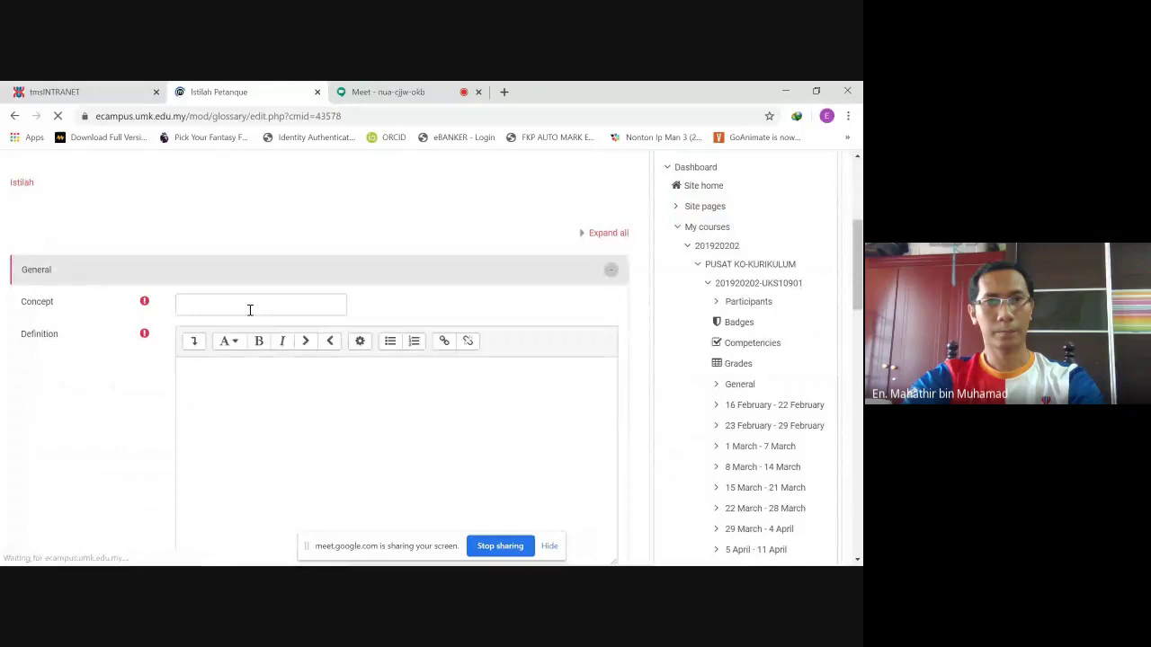
click(252, 380)
key(ctrl+v)
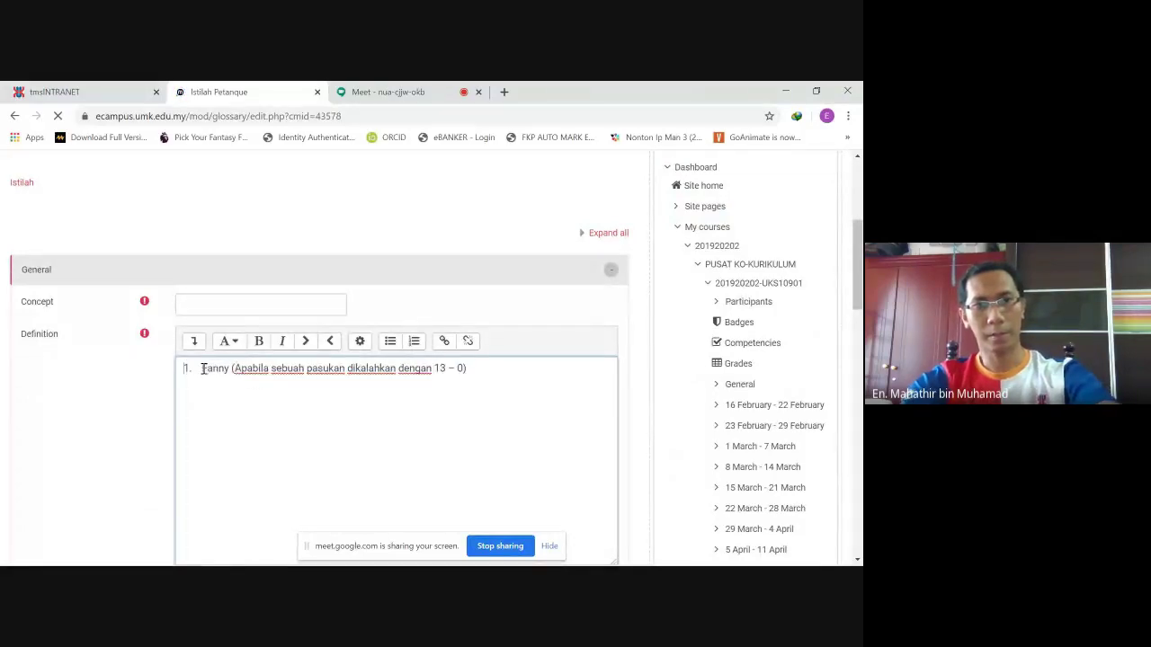
key(Home)
key(BackSpace)
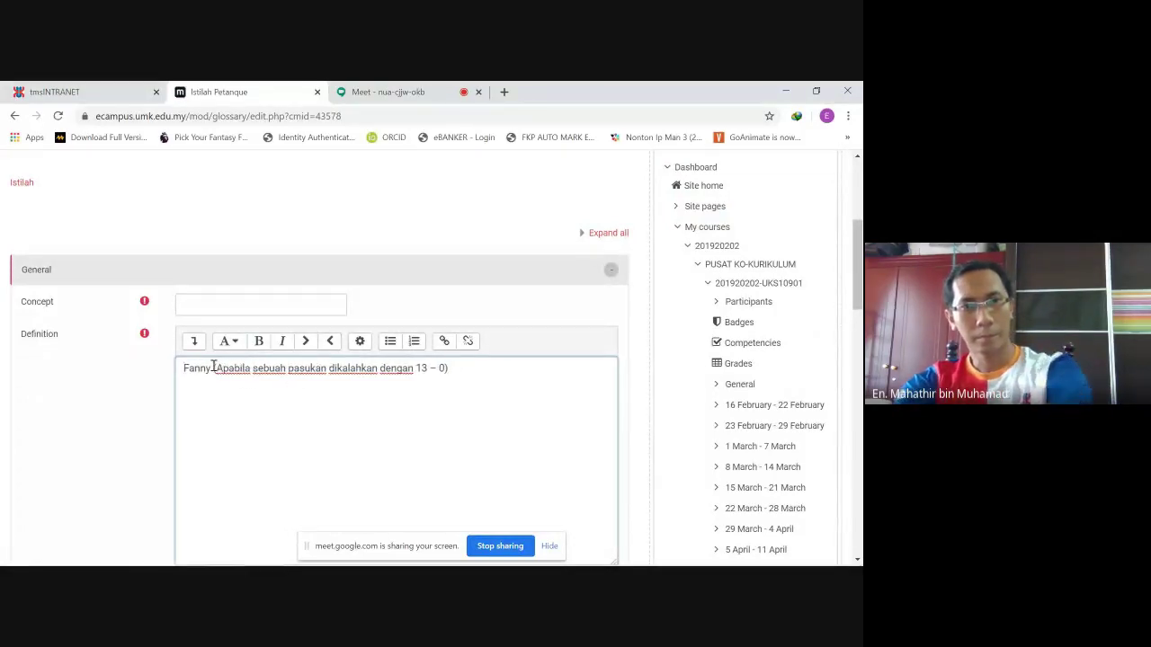
- Copy the word Fanny from the definition text into the concept field
drag(213, 368, 177, 369)
key(ctrl+c)
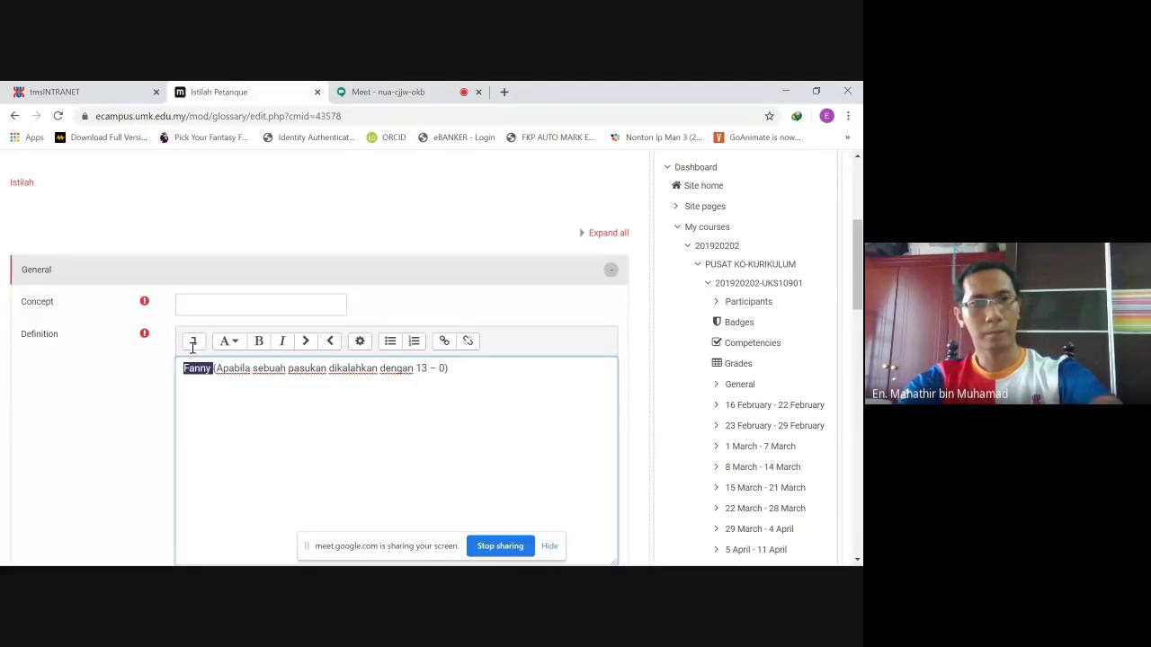
click(239, 299)
key(ctrl+v)
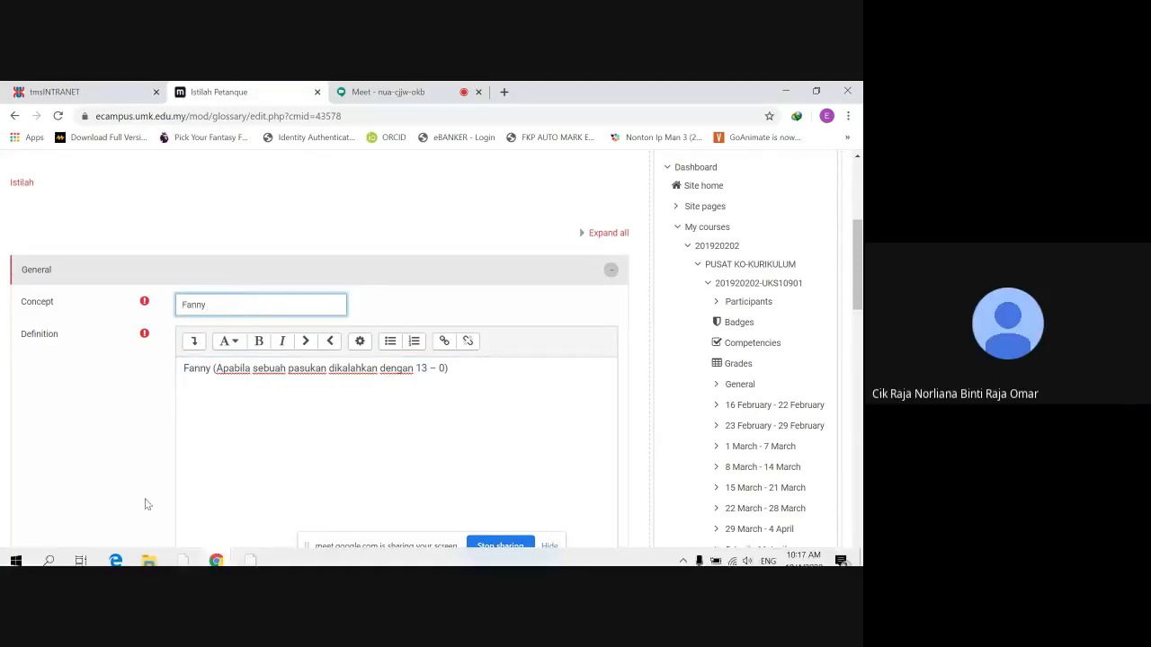
- Trim the definition to "Apabila sebuah pasukan dikalahkan dengan 13 – 0", without the term or brackets
click(212, 369)
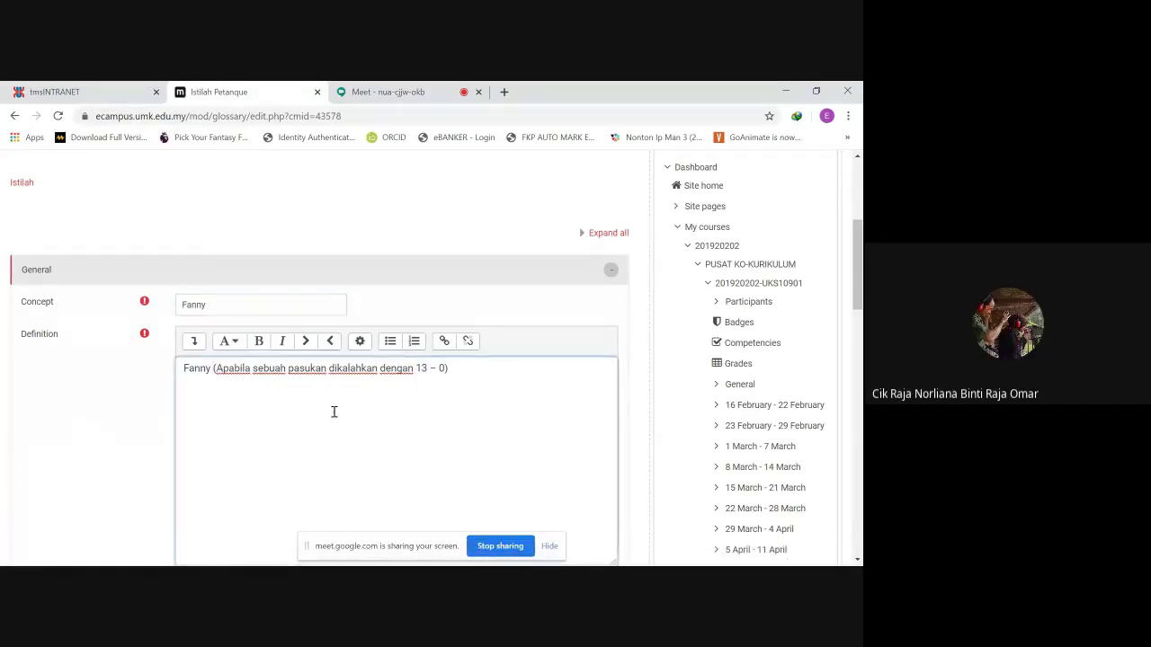
key(BackSpace)
key(BackSpace)
key(BackSpace)
key(BackSpace)
key(BackSpace)
key(BackSpace)
key(BackSpace)
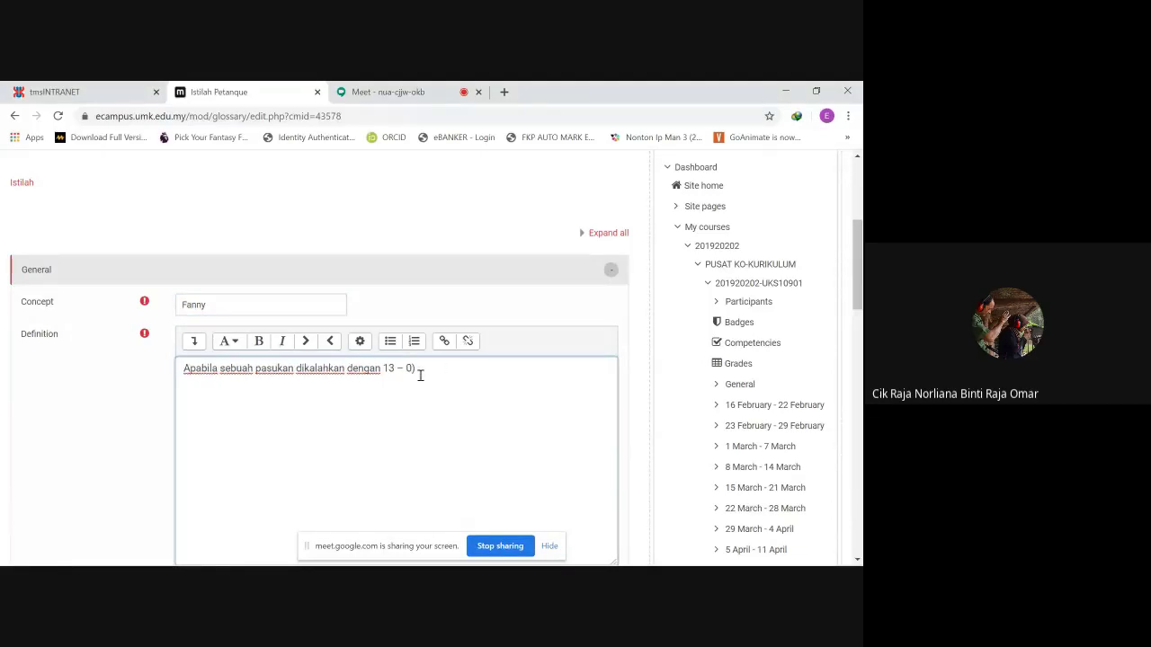
- Save the Fanny entry to the glossary and view it
scroll(471, 436, down, 9)
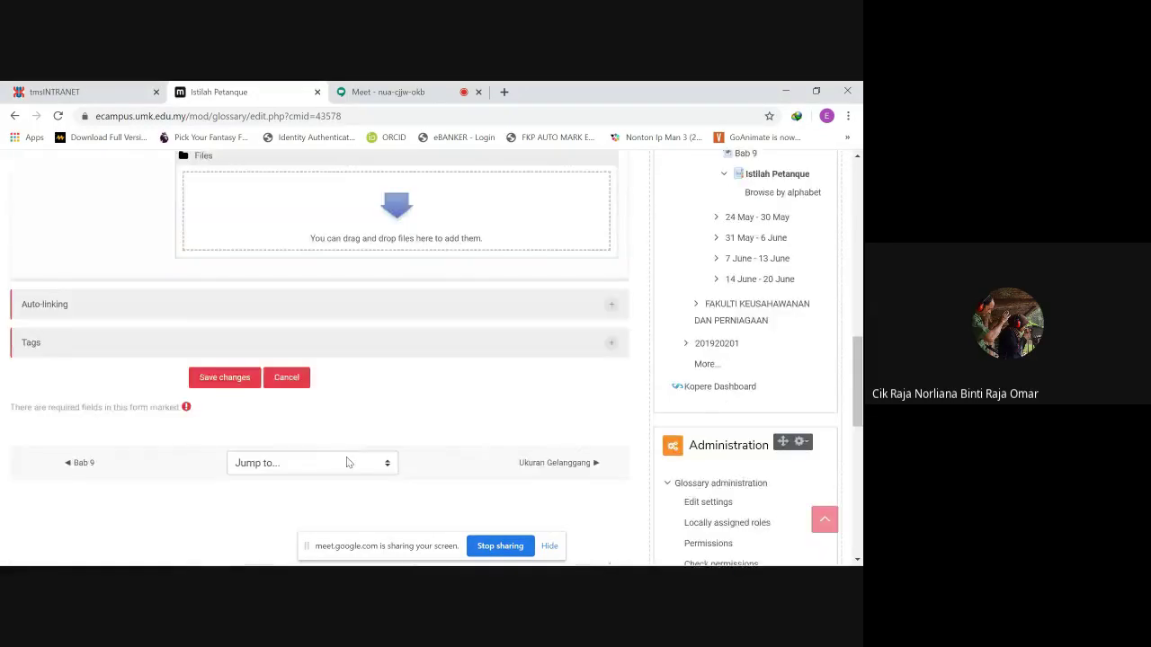
scroll(249, 377, up, 3)
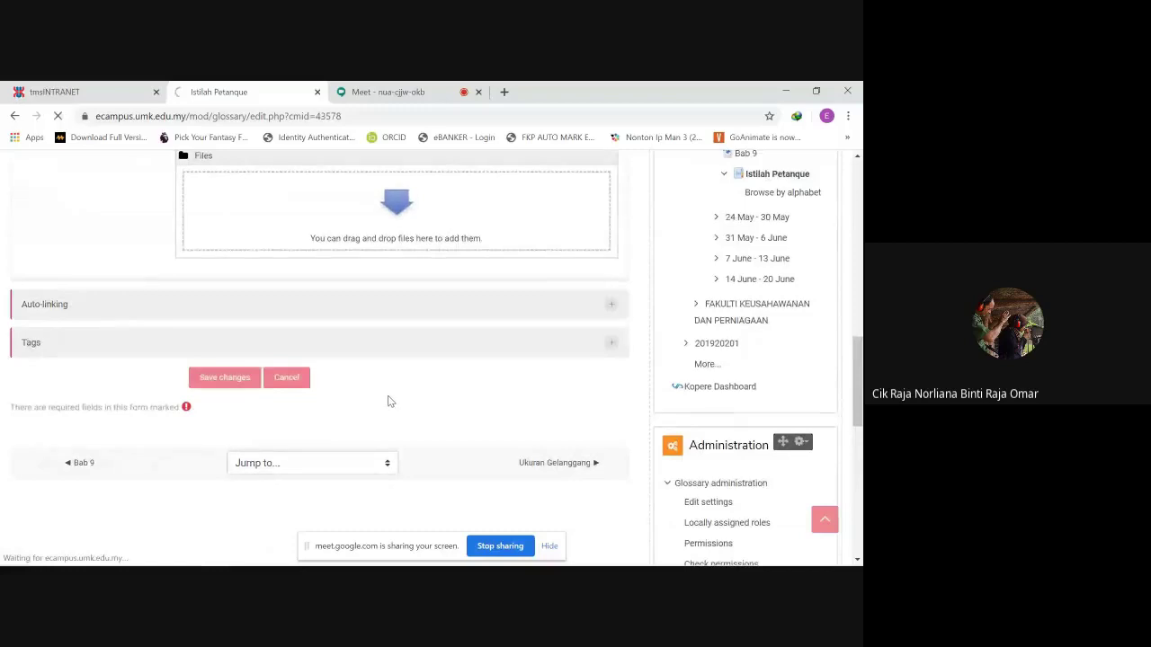
scroll(396, 406, down, 3)
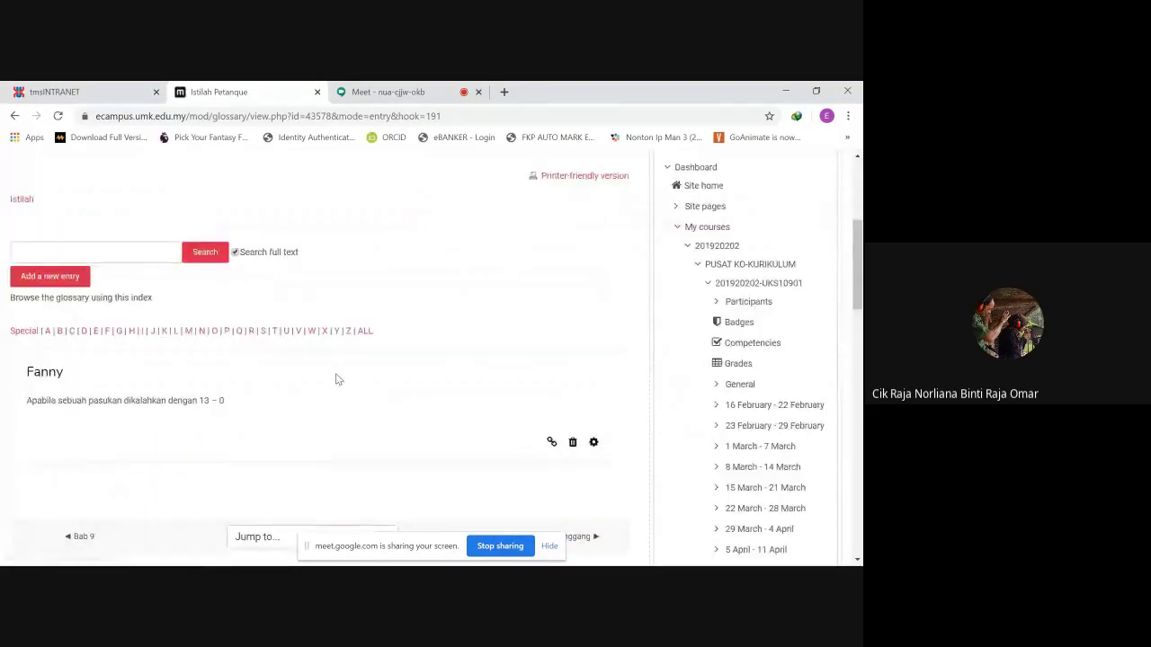
scroll(340, 383, down, 1)
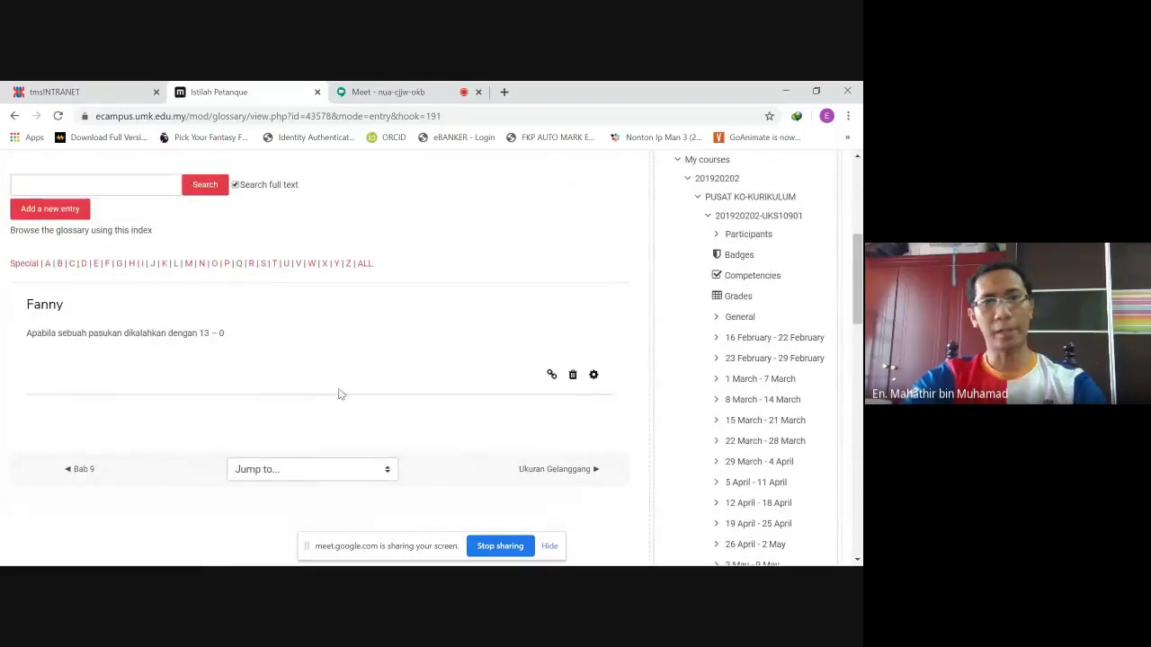
- Return to the UKS10901 course page and hide the Istilah Petanque glossary in the 17 May - 23 May section
scroll(341, 395, up, 1)
scroll(344, 413, up, 3)
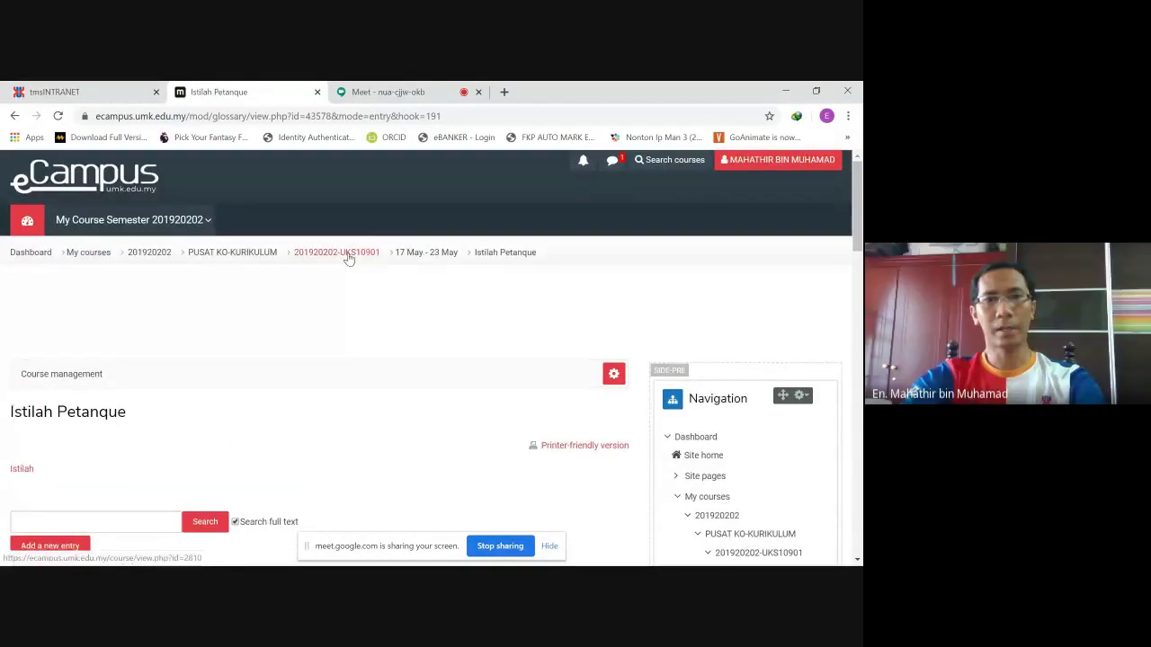
click(367, 255)
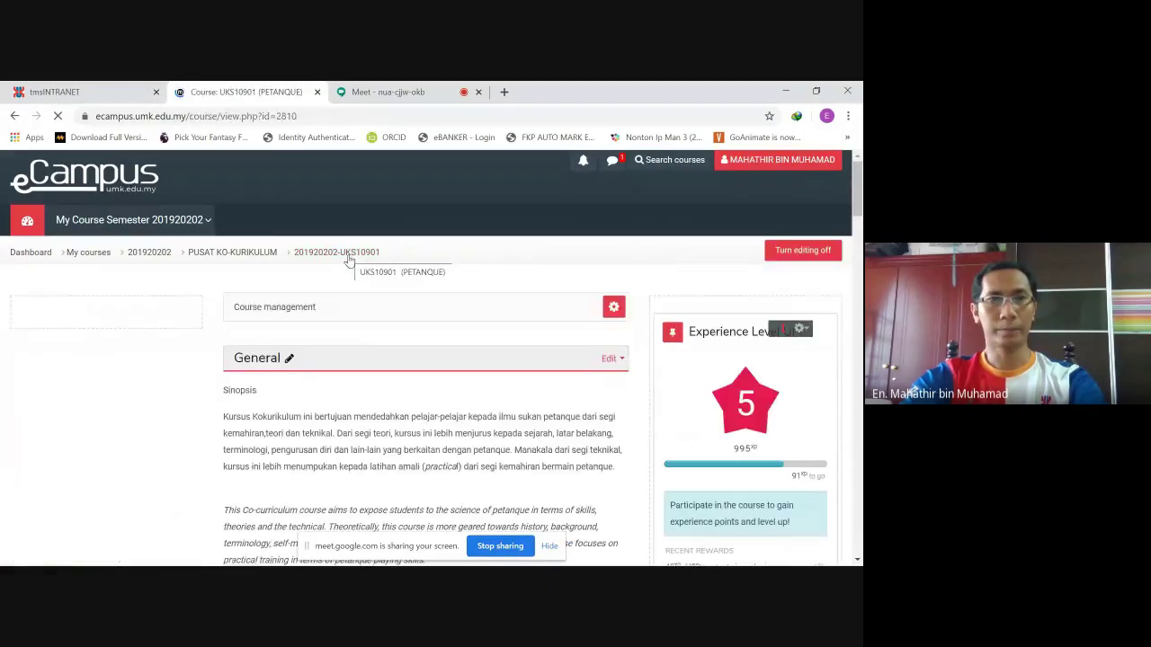
scroll(387, 381, down, 20)
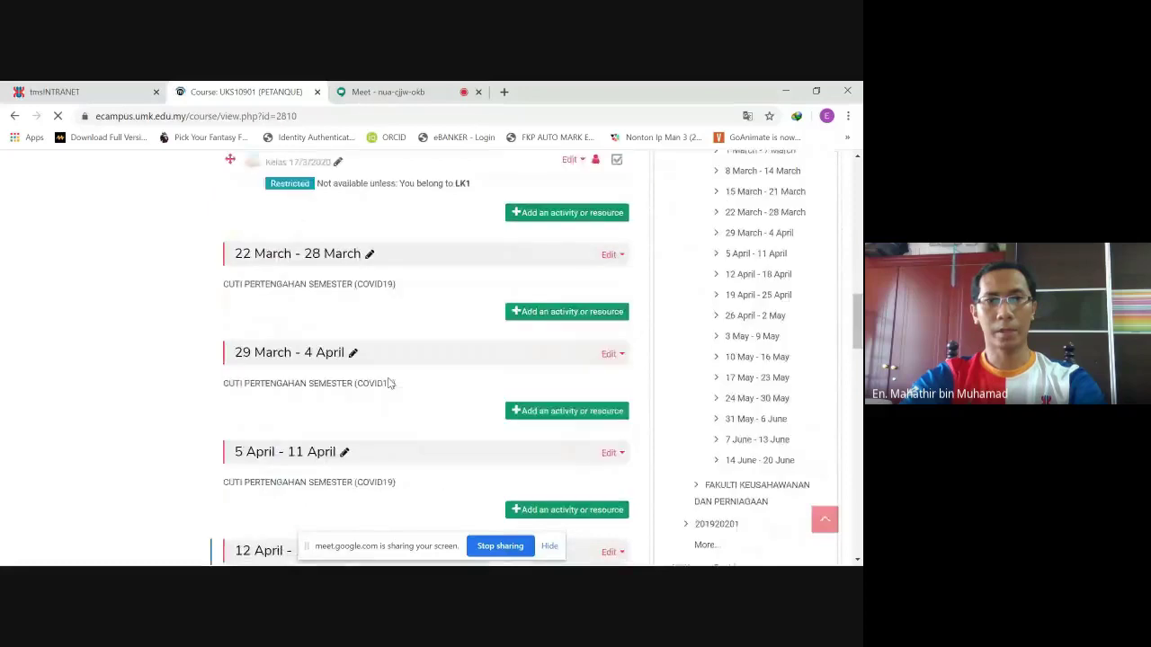
scroll(388, 380, down, 10)
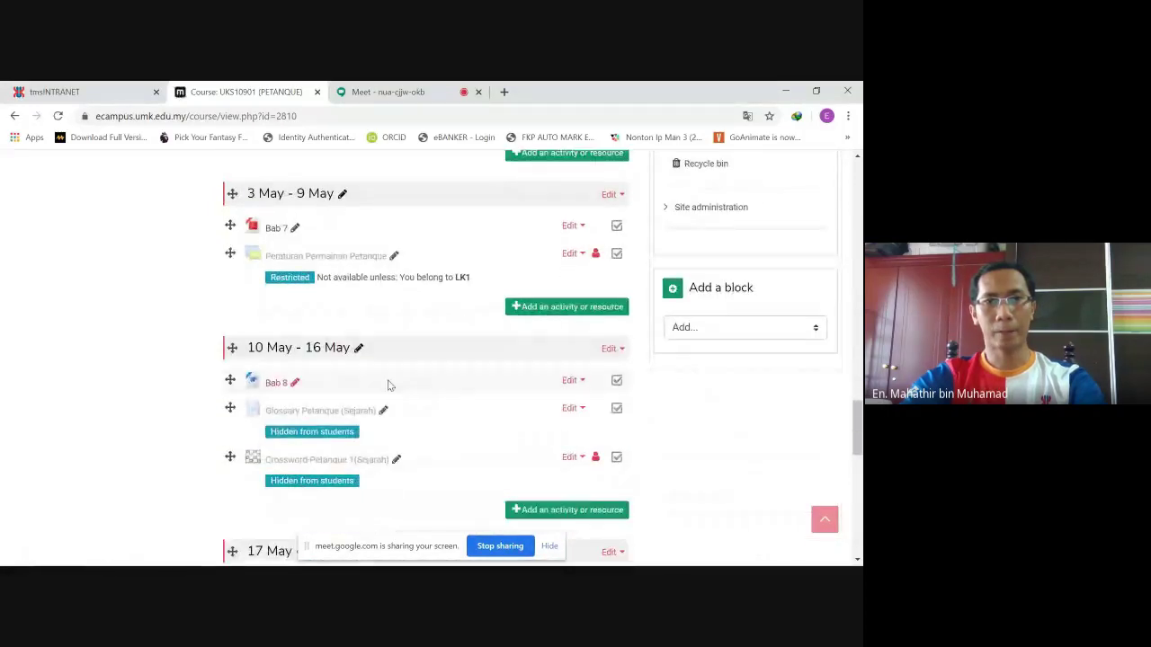
scroll(389, 385, down, 3)
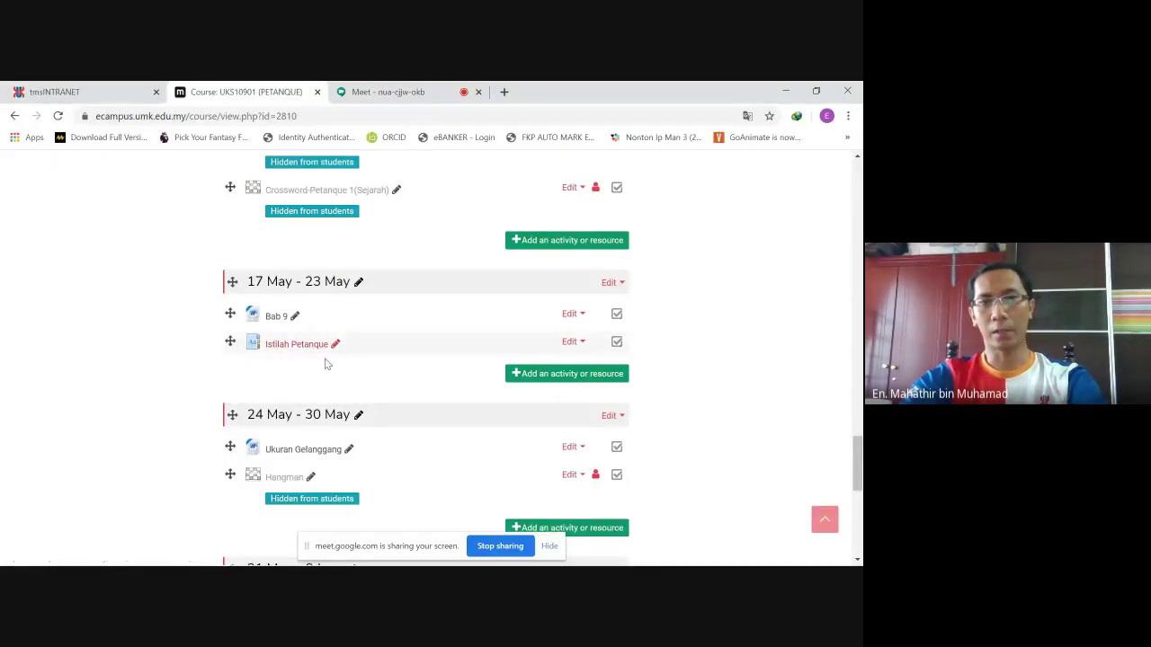
click(571, 341)
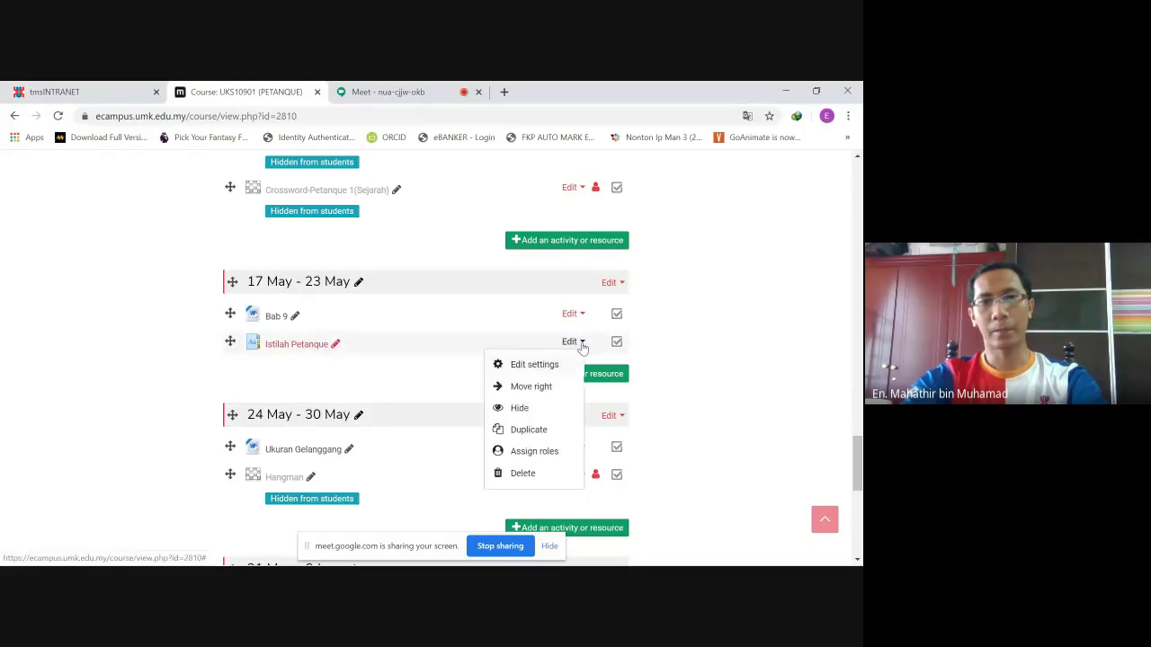
click(526, 410)
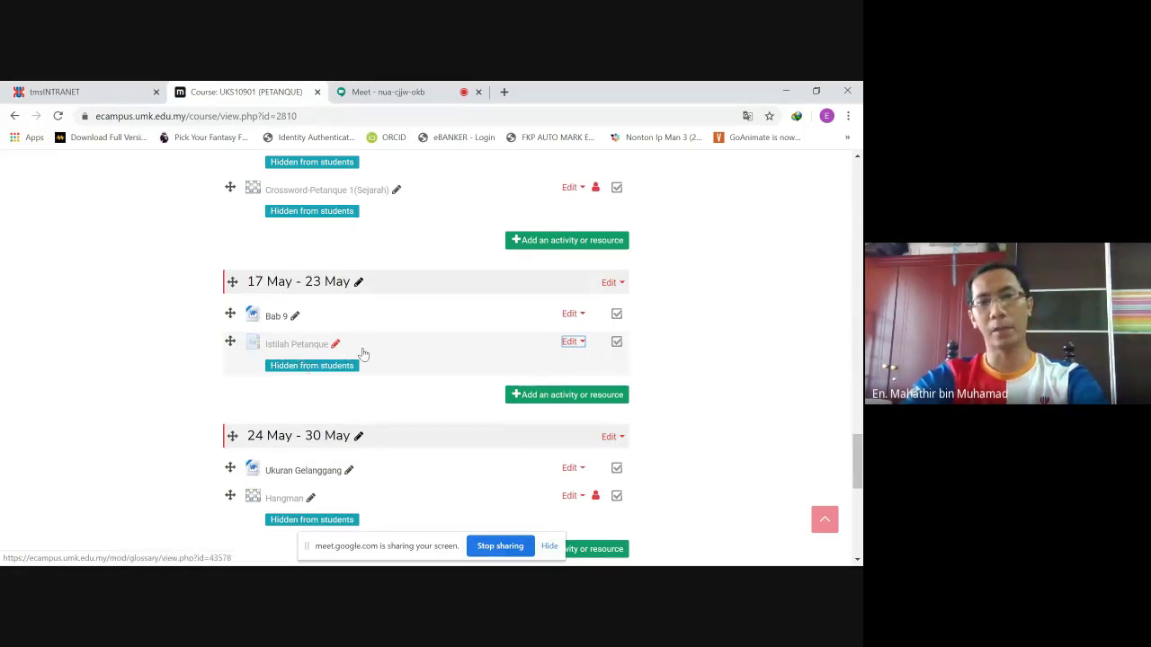
- Add a Game - Crossword activity to the 17 May - 23 May section
click(553, 405)
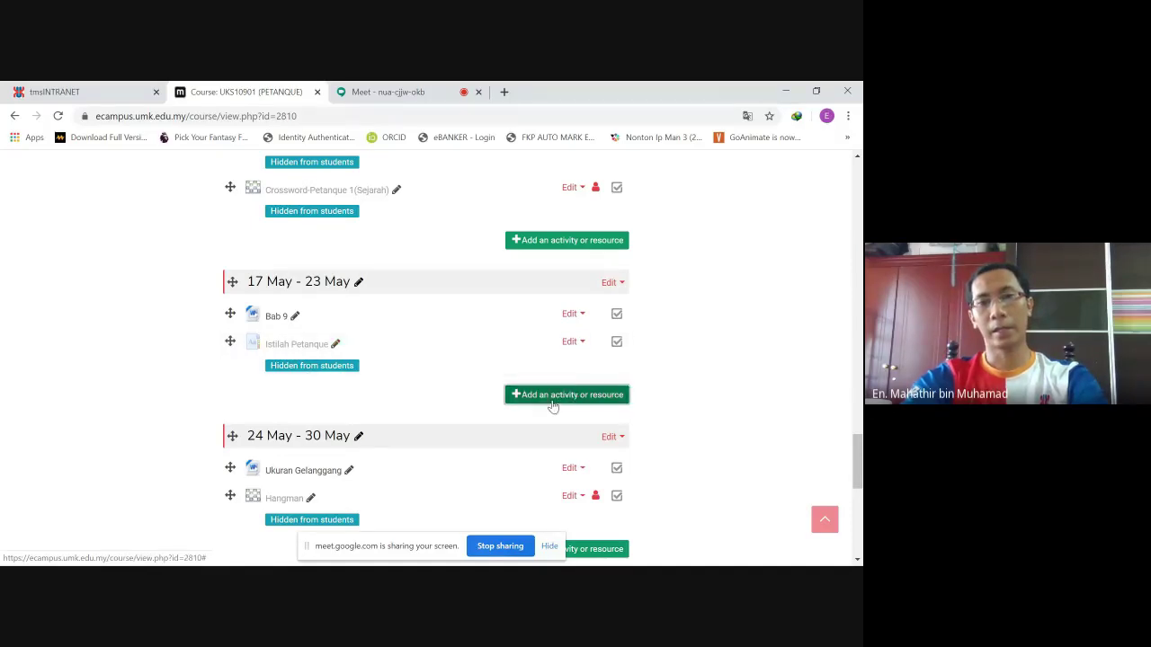
scroll(350, 352, down, 3)
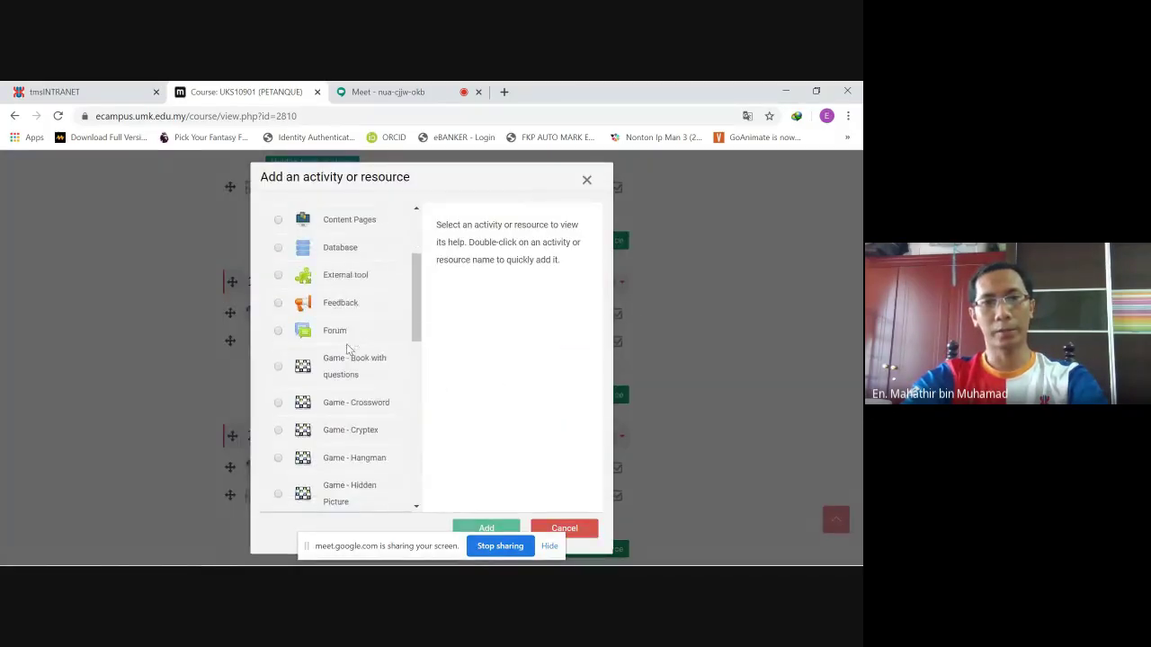
click(367, 278)
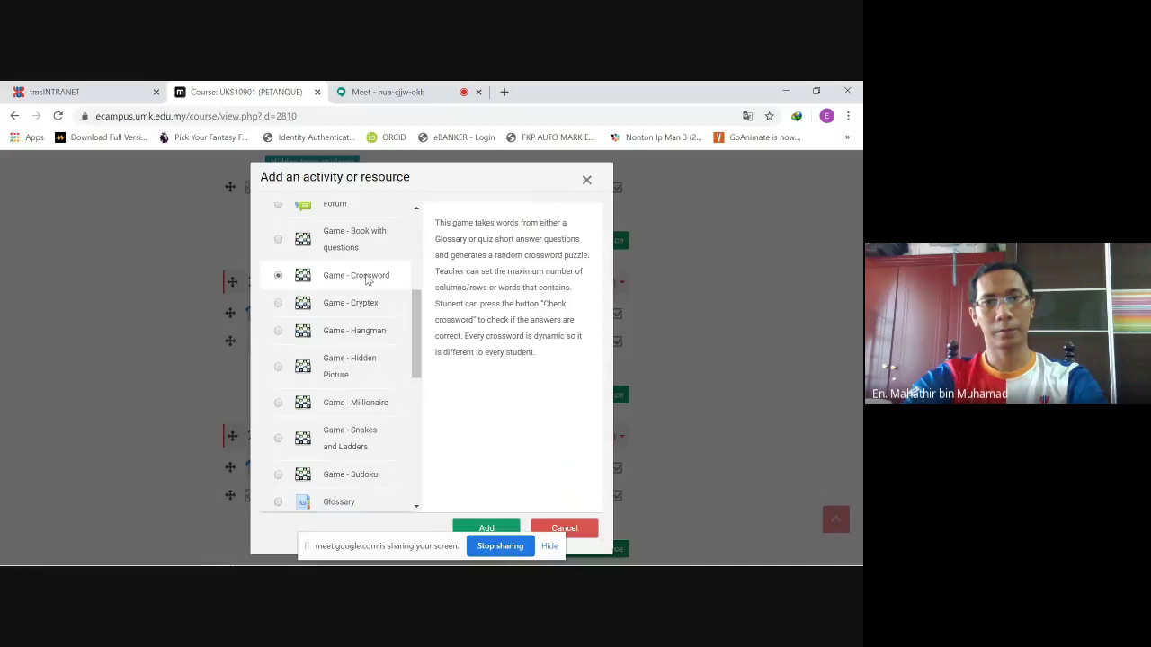
click(490, 529)
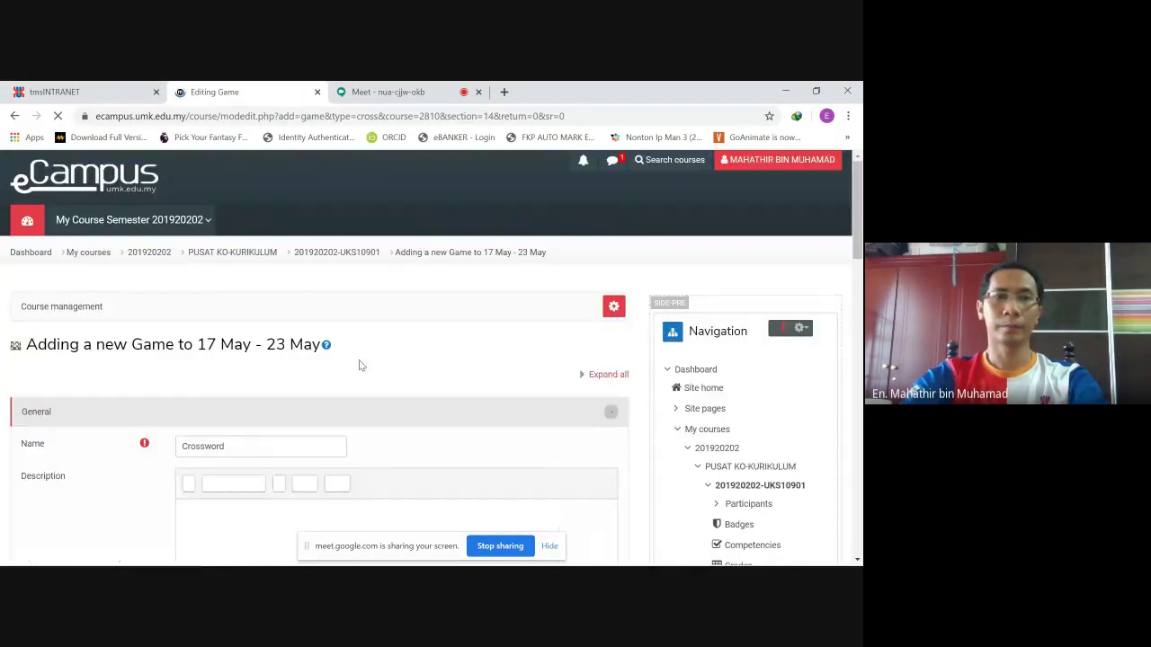
- Name the new game "Crossword (Istilah)"
scroll(365, 367, down, 3)
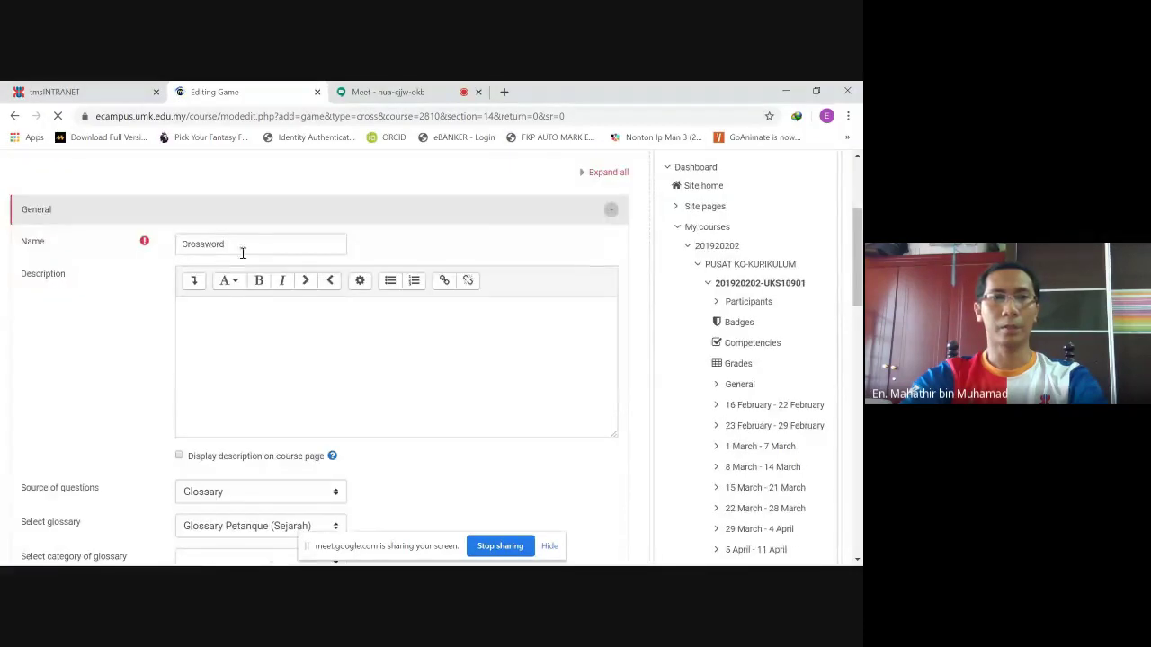
click(263, 243)
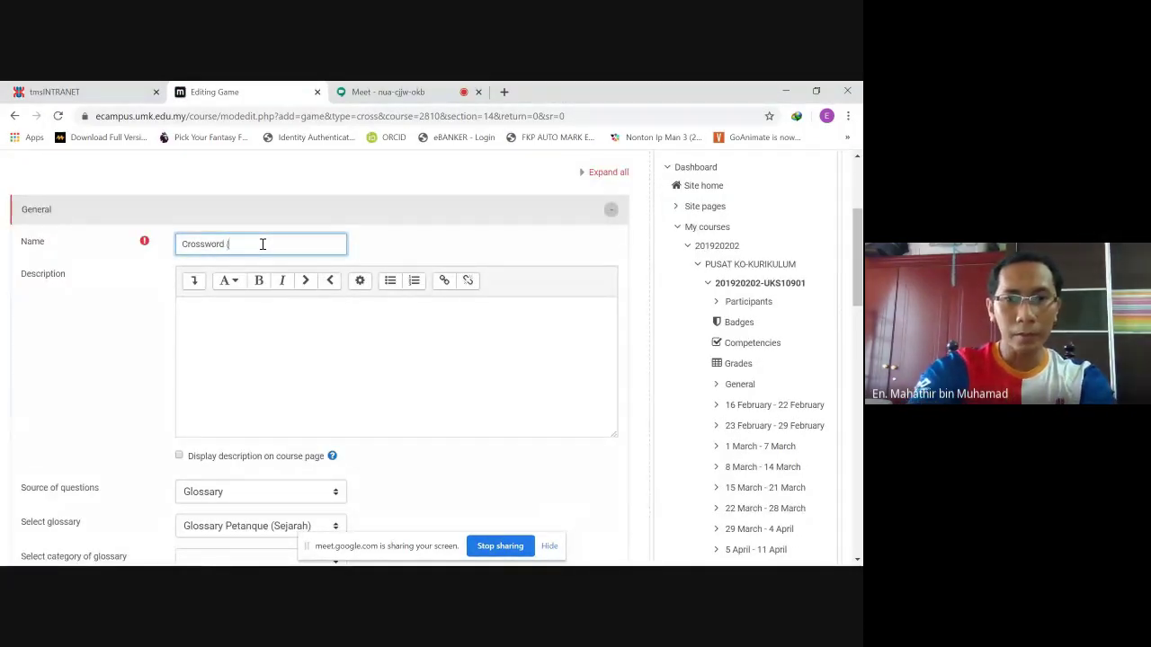
text((Is)
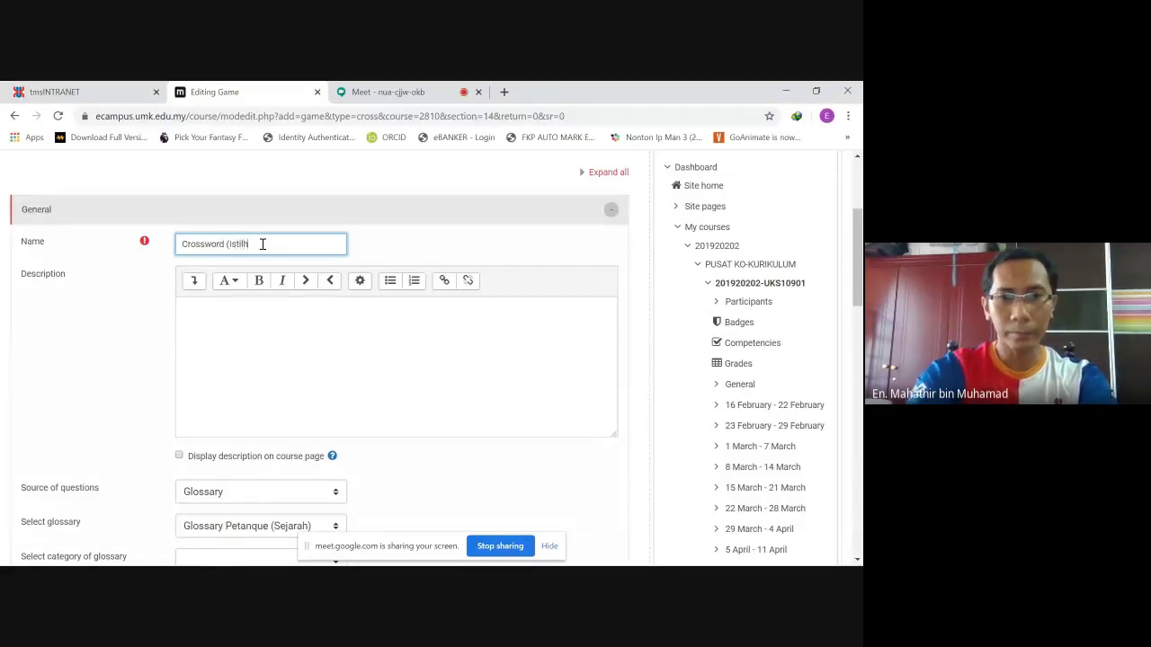
text(tilh)
key(BackSpace)
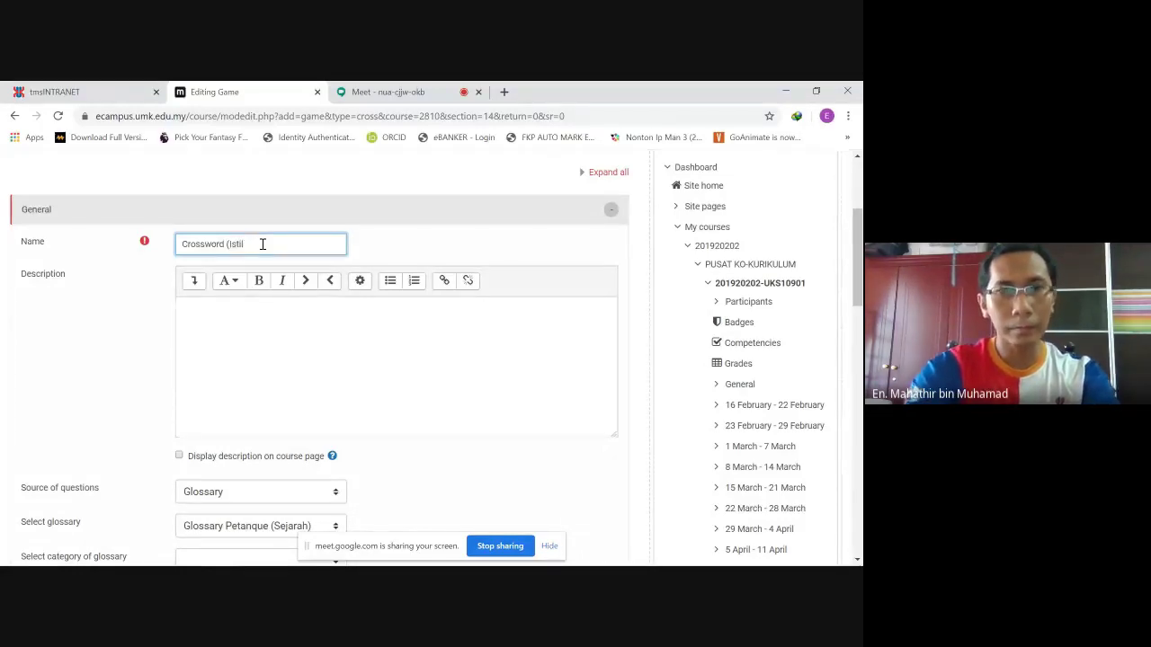
text(ah))
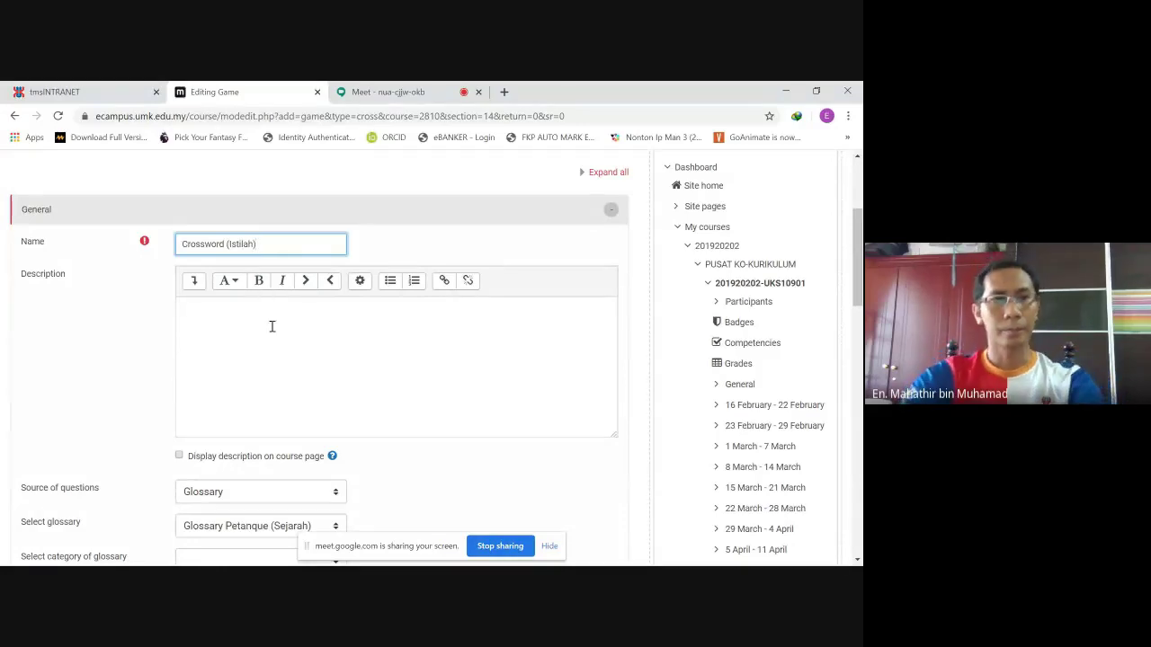
- Enter "Sila jawab." as the crossword game's description
scroll(271, 327, down, 1)
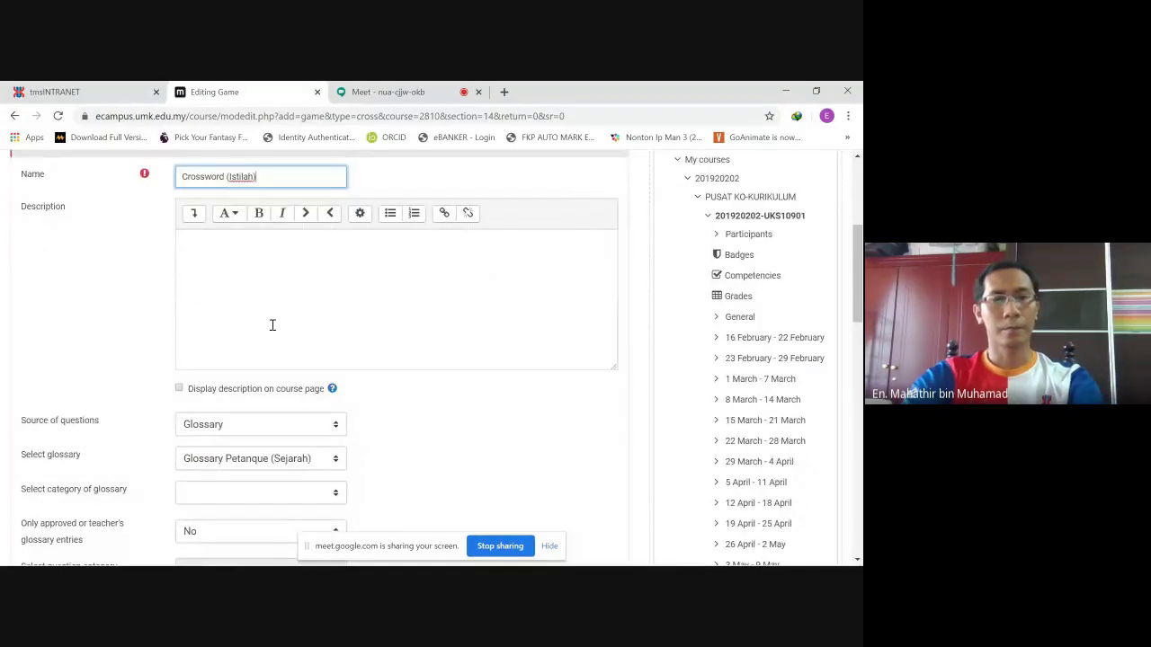
click(268, 263)
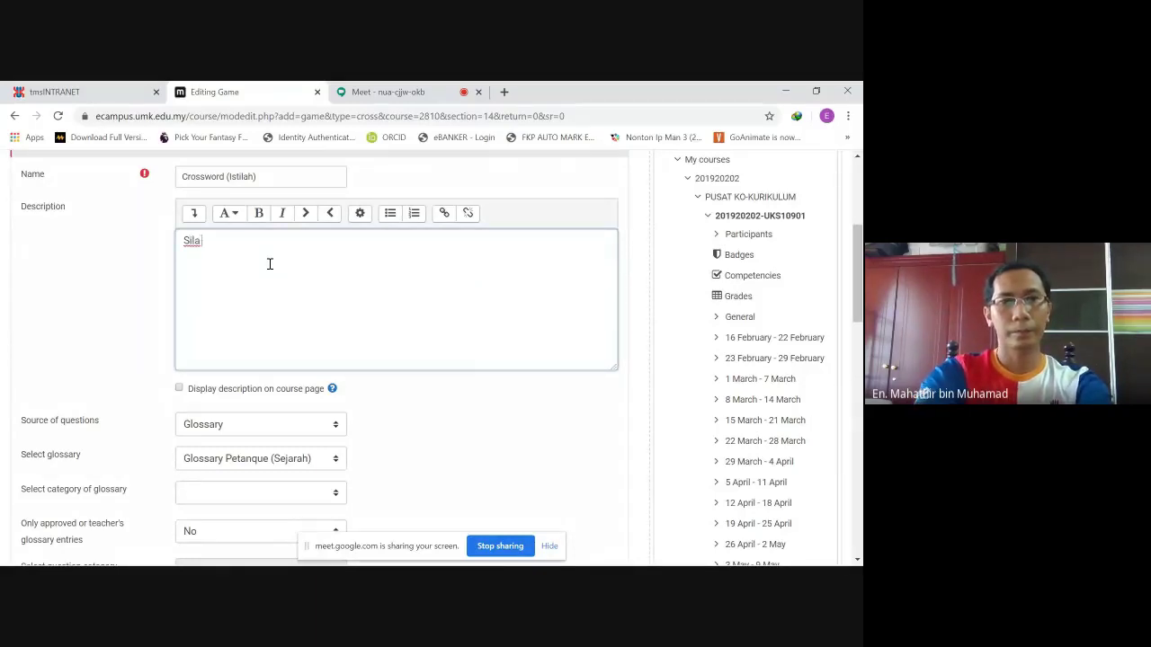
text(Sila jawab.)
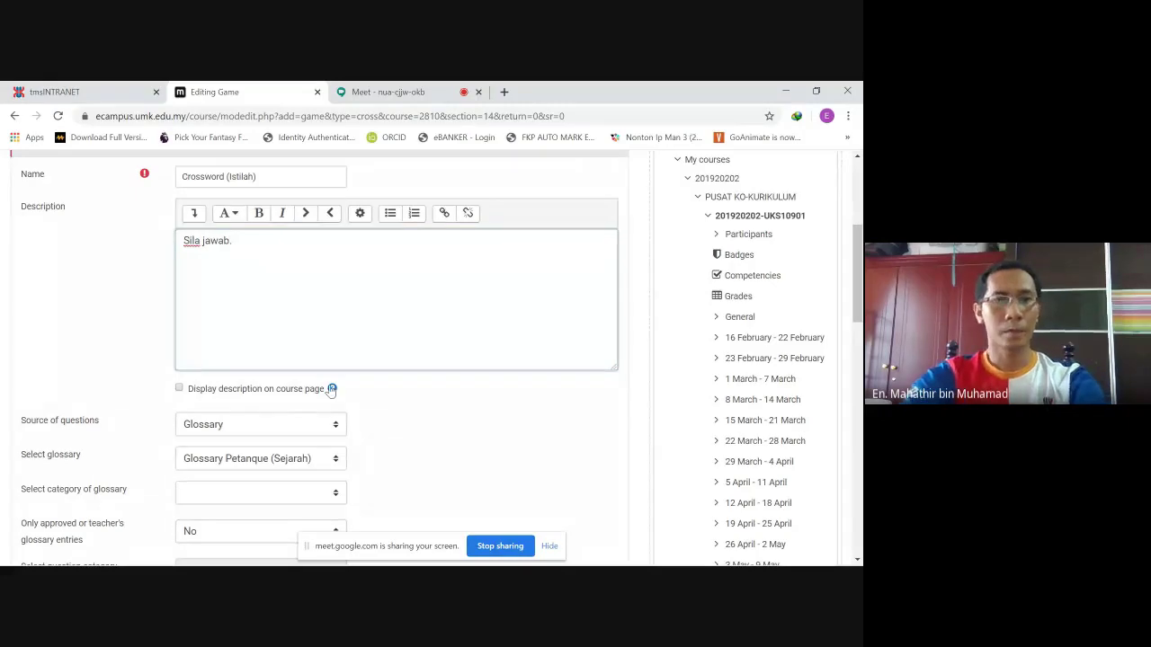
- Set the crossword's source of questions to Questions
scroll(329, 390, down, 2)
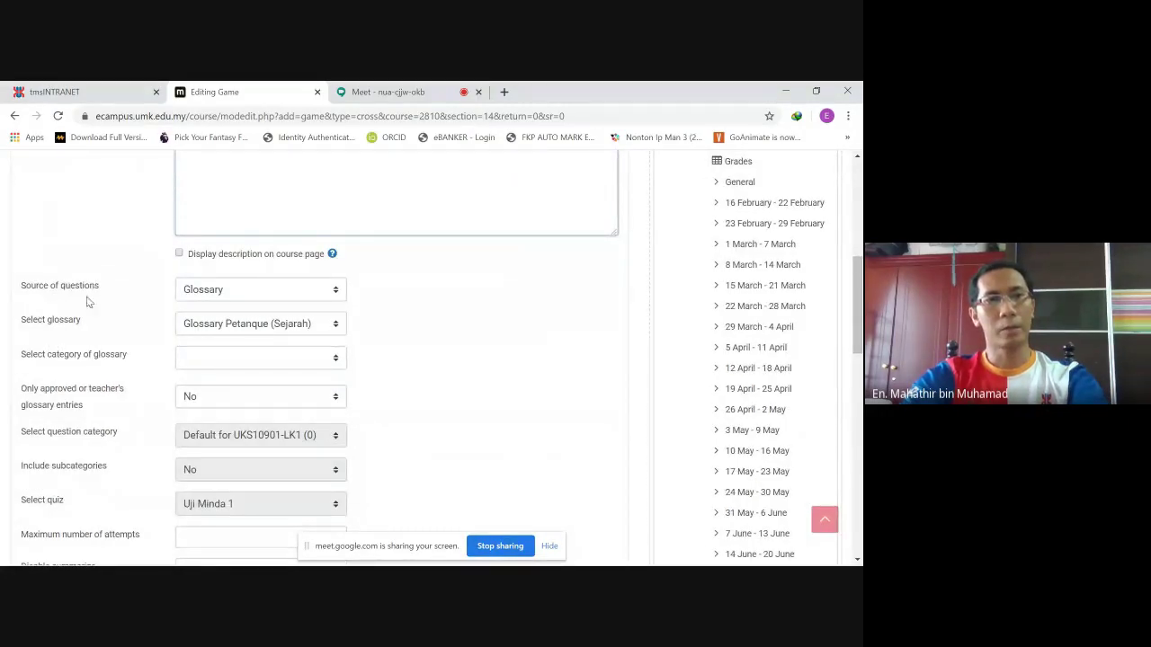
click(332, 293)
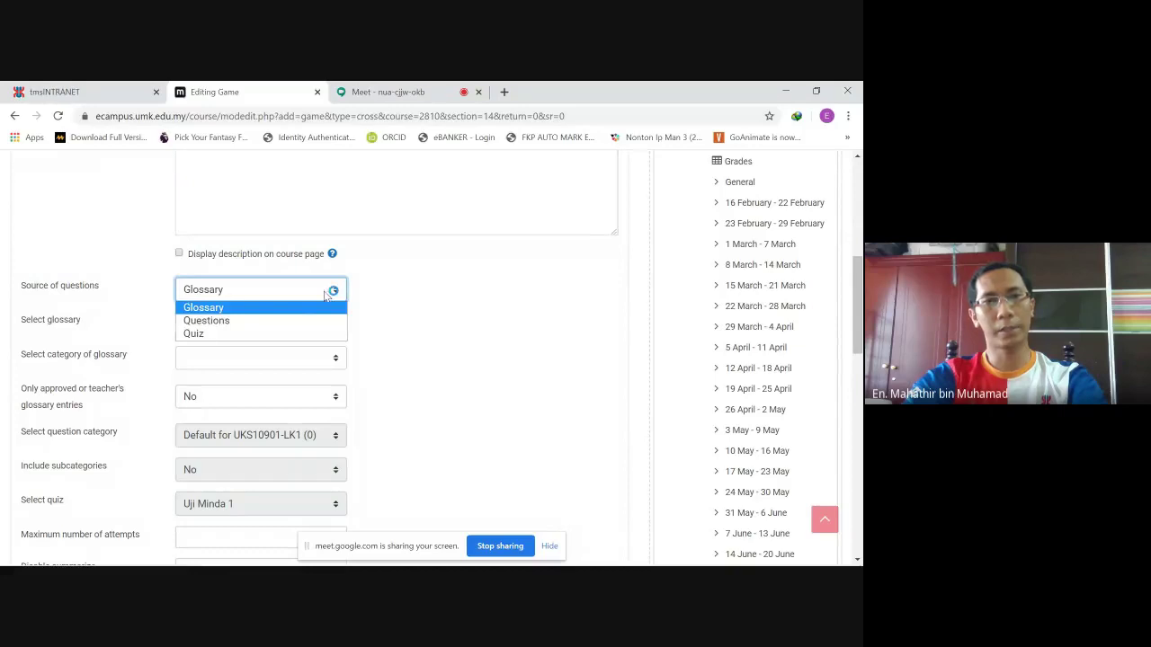
click(307, 320)
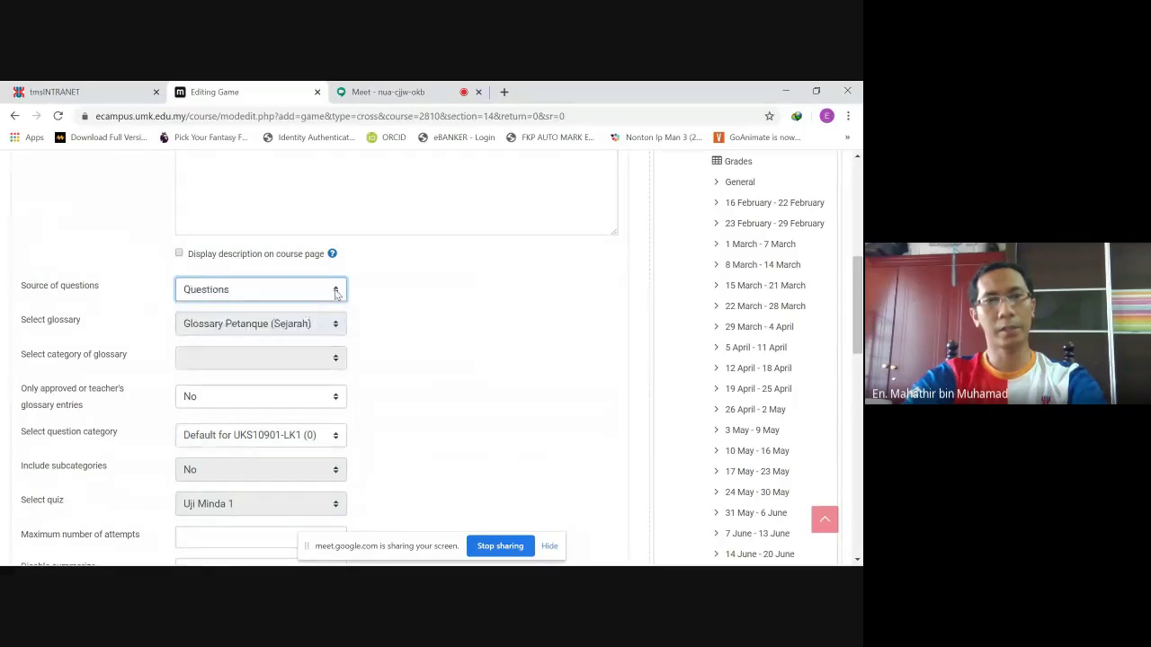
- Set the crossword's source of questions to Quiz and check which quizzes can be selected
click(336, 292)
click(310, 331)
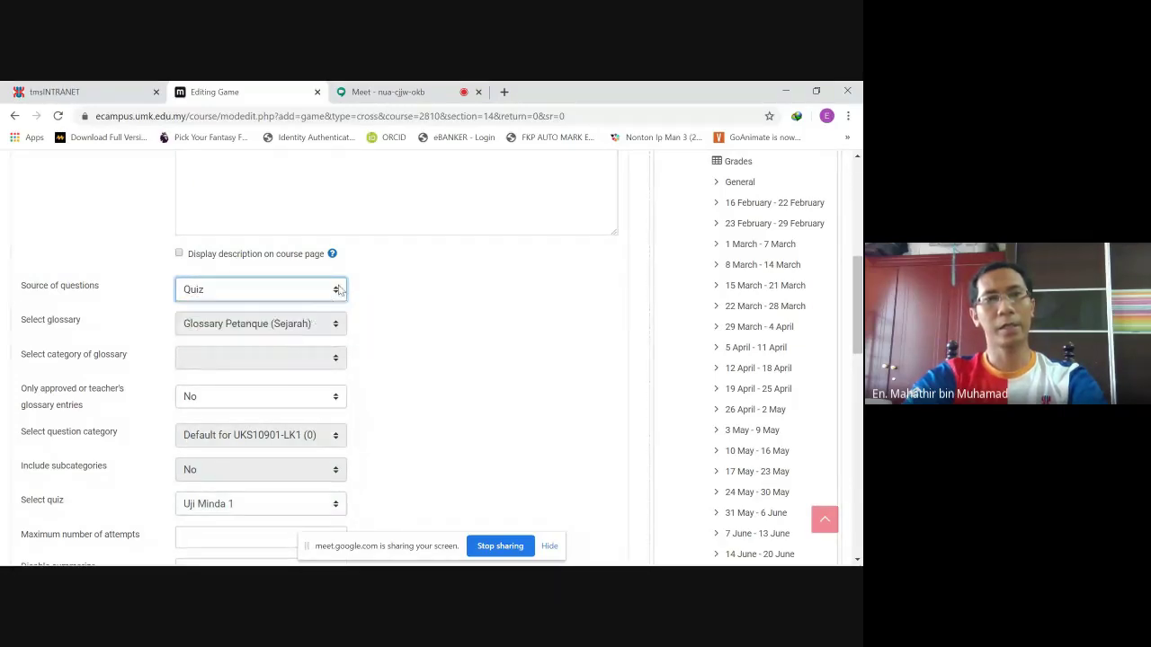
click(338, 290)
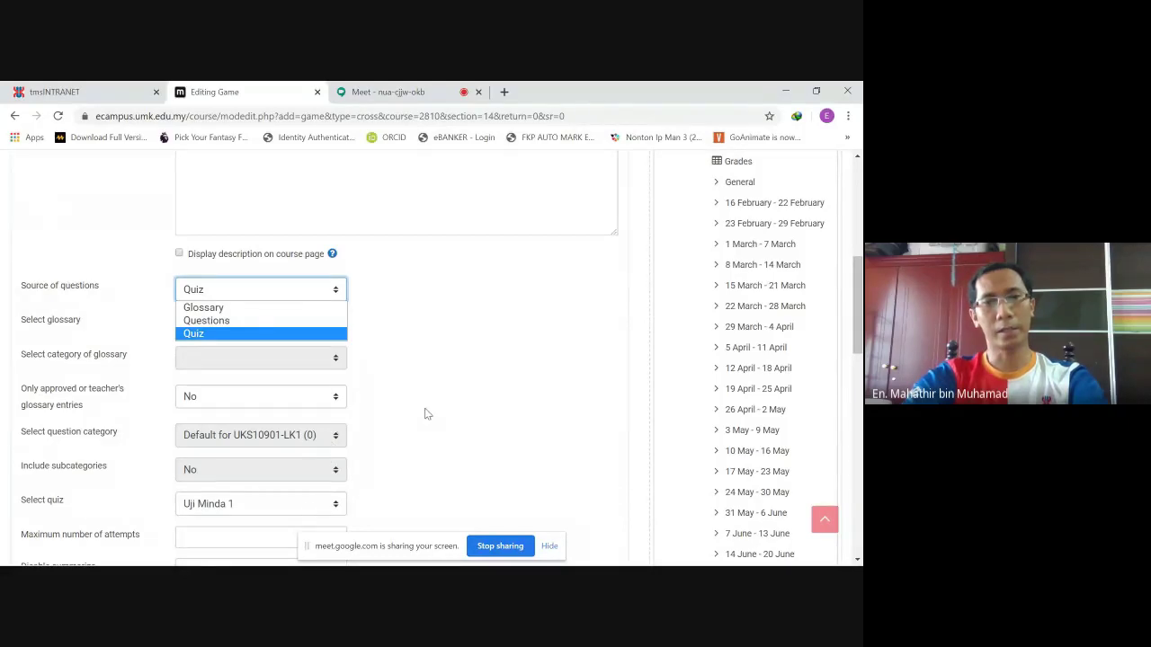
scroll(377, 359, down, 3)
scroll(317, 259, up, 1)
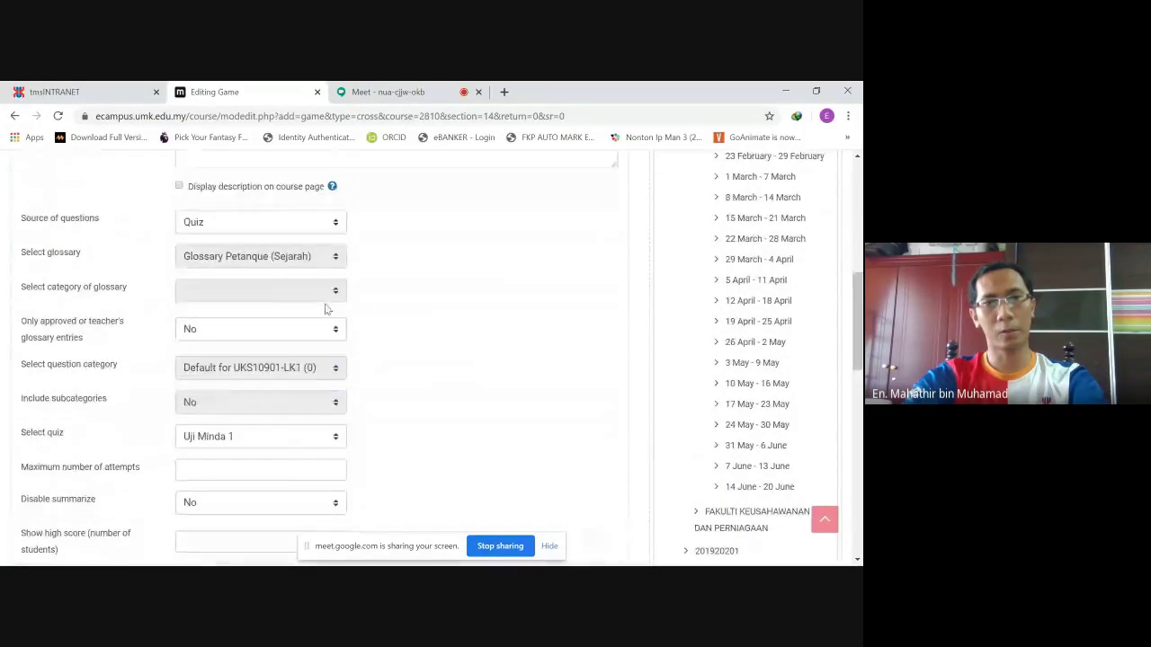
click(333, 440)
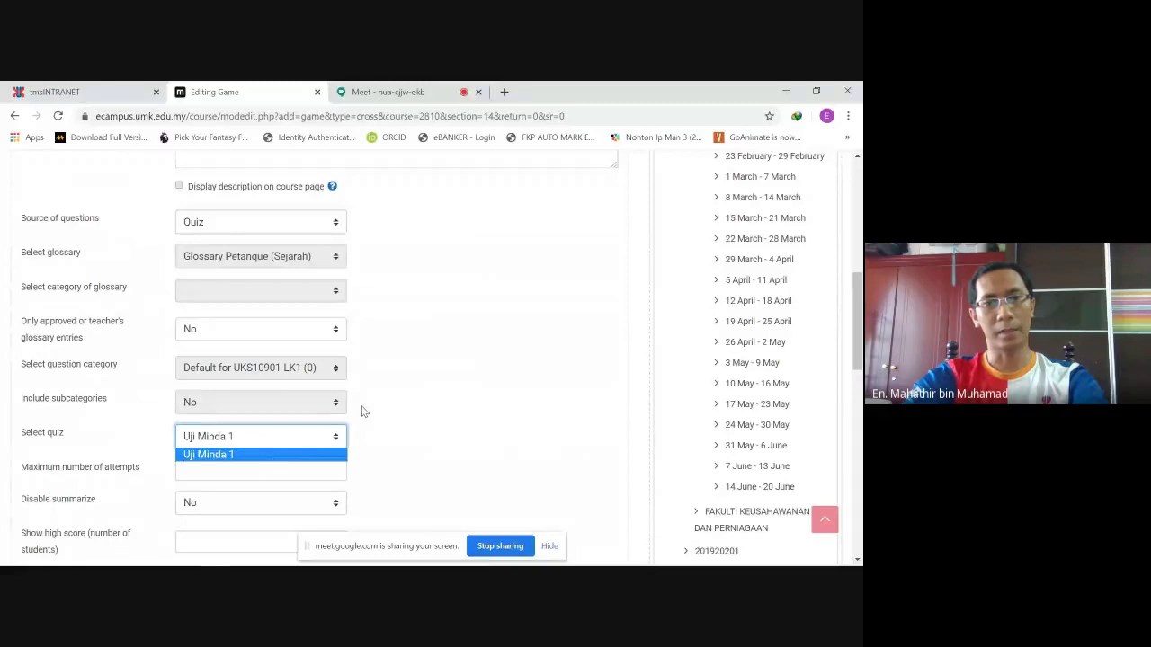
click(414, 352)
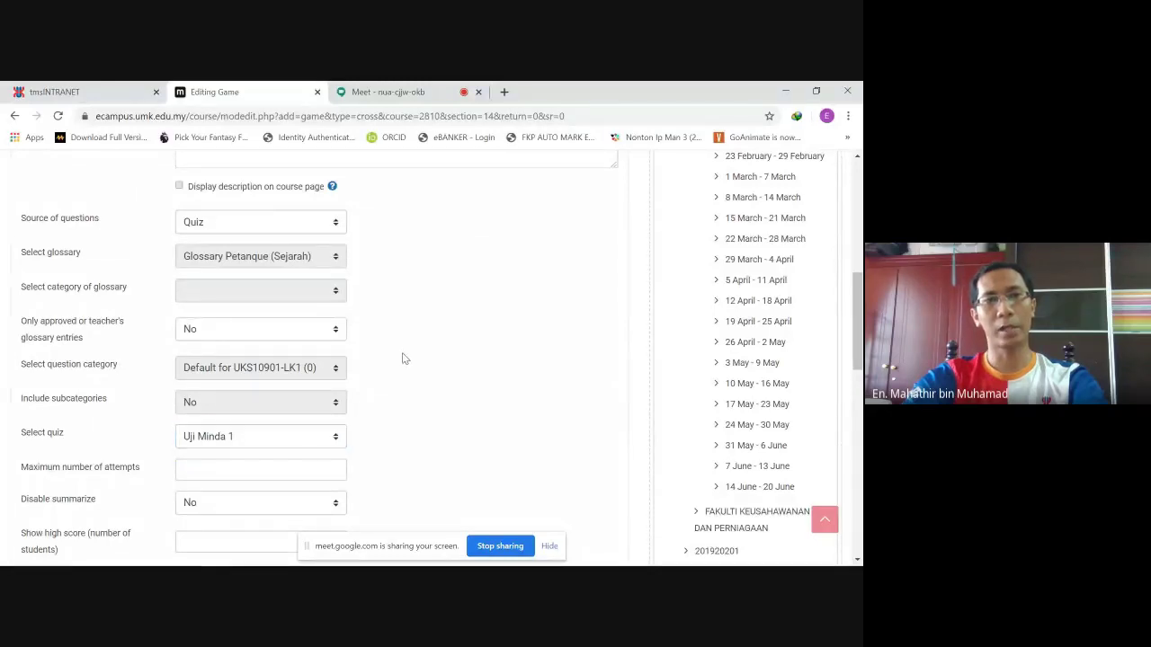
scroll(402, 359, up, 1)
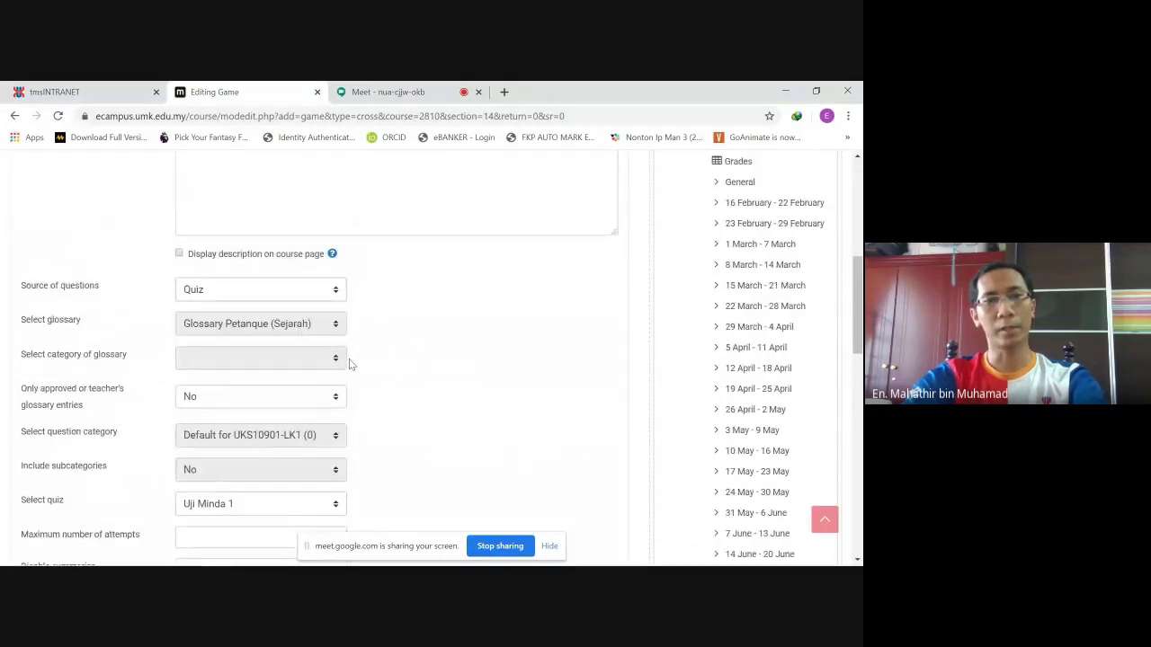
- Switch the crossword's source of questions back to Questions and look over the related settings
click(318, 290)
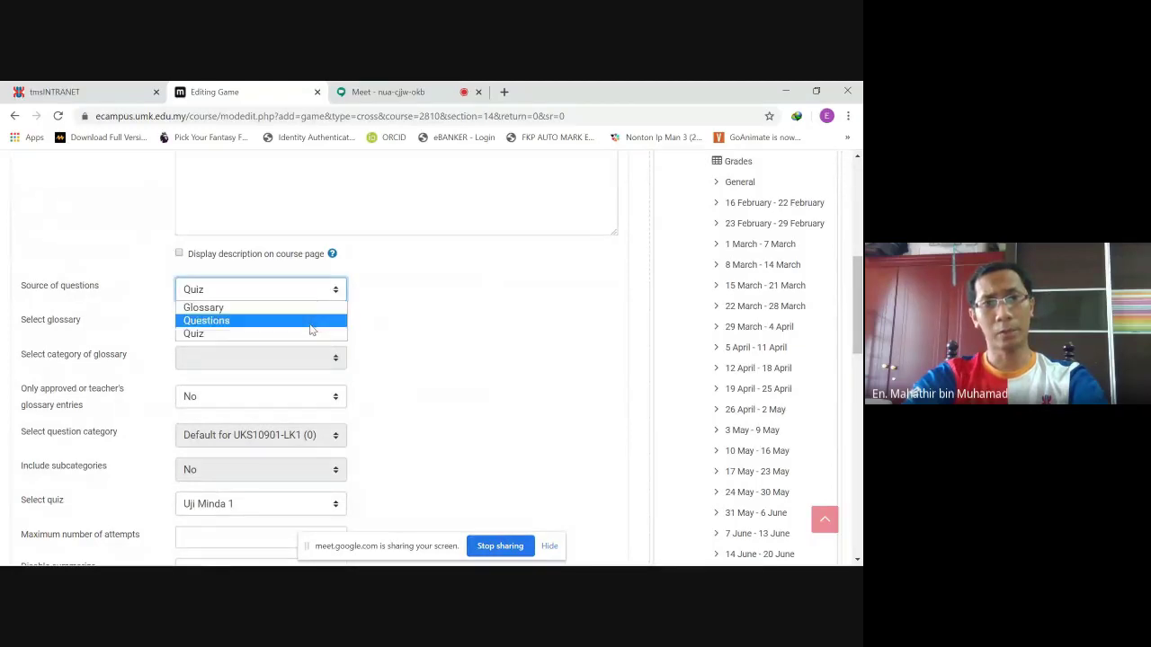
click(315, 321)
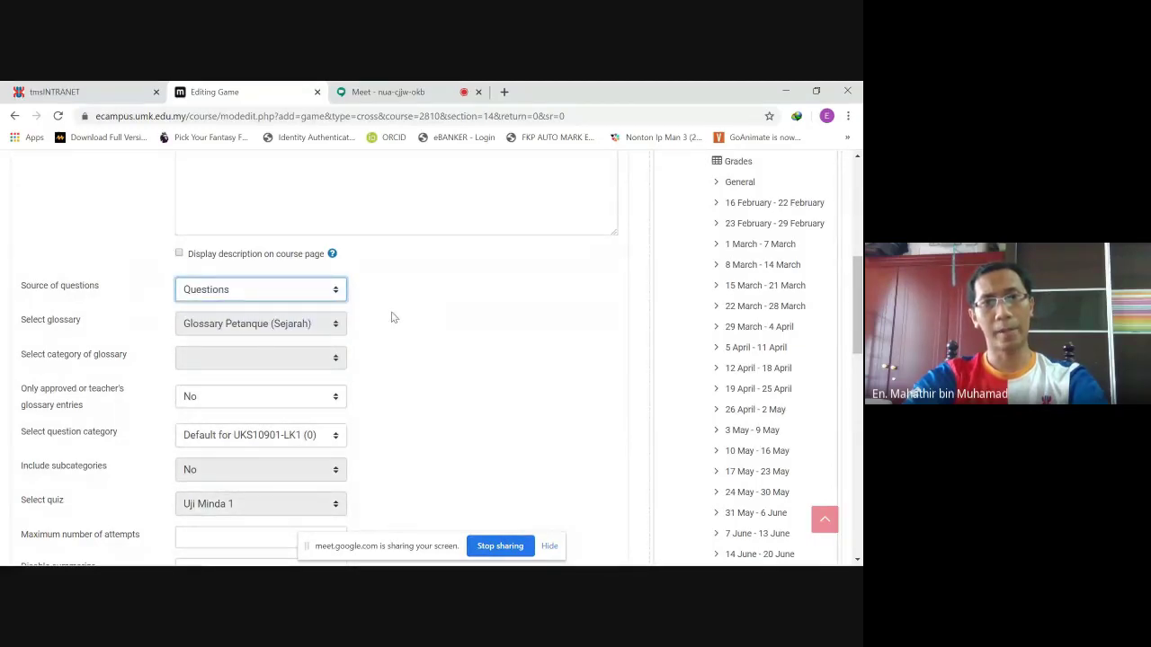
click(325, 305)
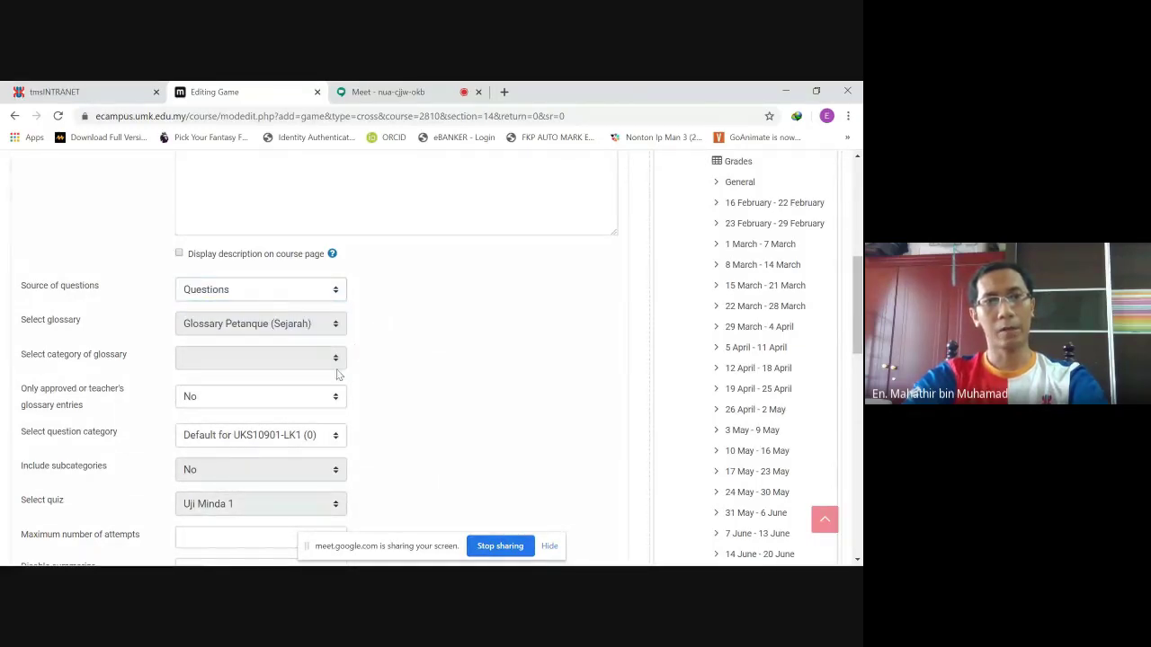
scroll(365, 401, down, 2)
scroll(348, 377, up, 2)
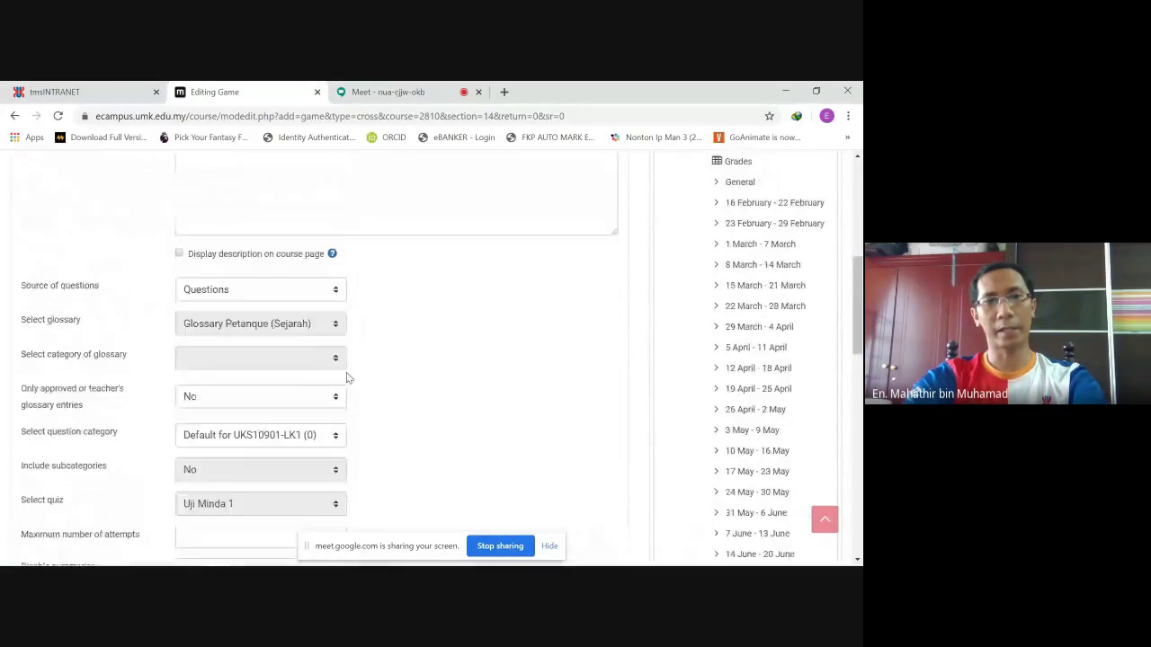
- Set the crossword's source of questions to Glossary and select the Istilah Petanque glossary
click(329, 289)
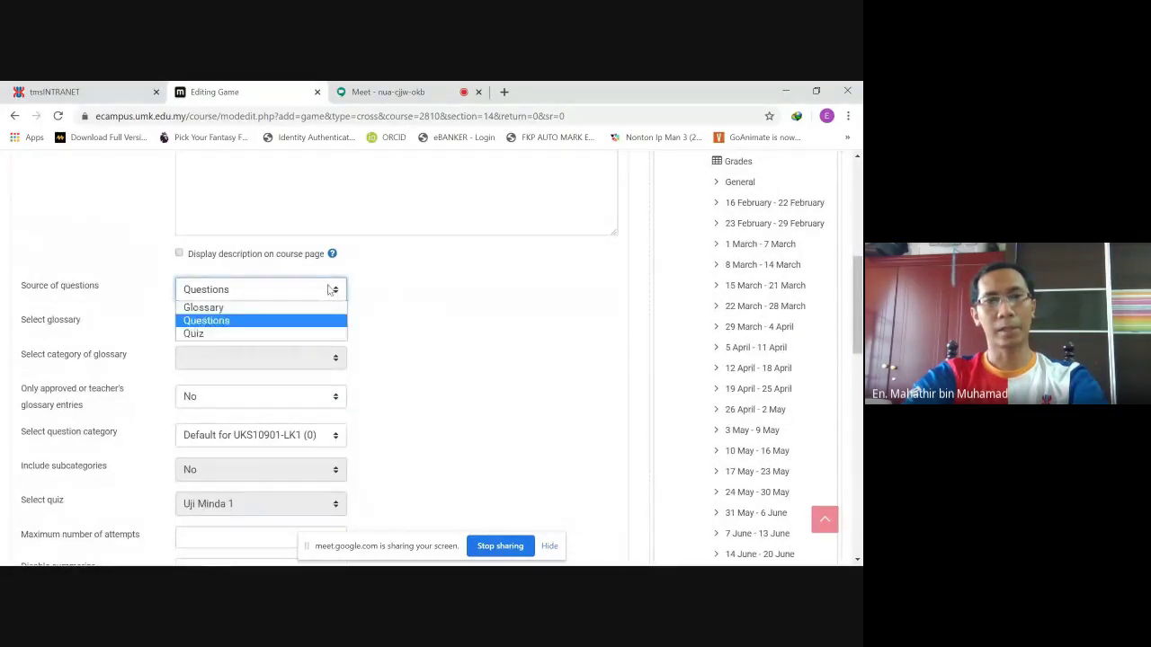
click(303, 307)
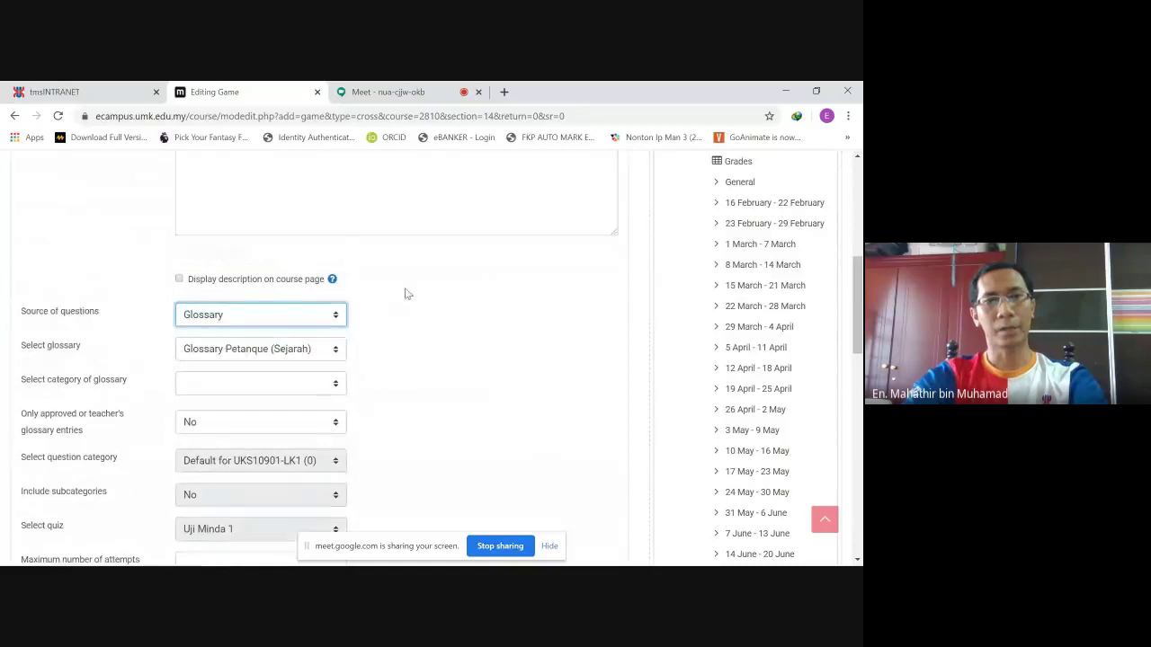
click(334, 352)
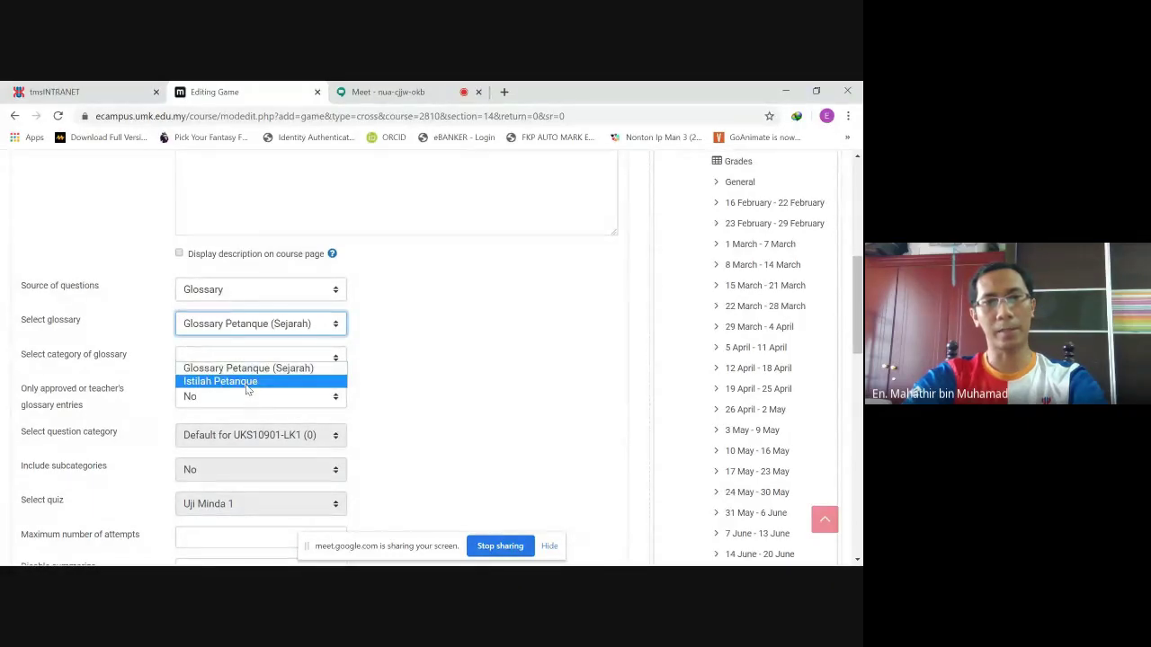
click(248, 386)
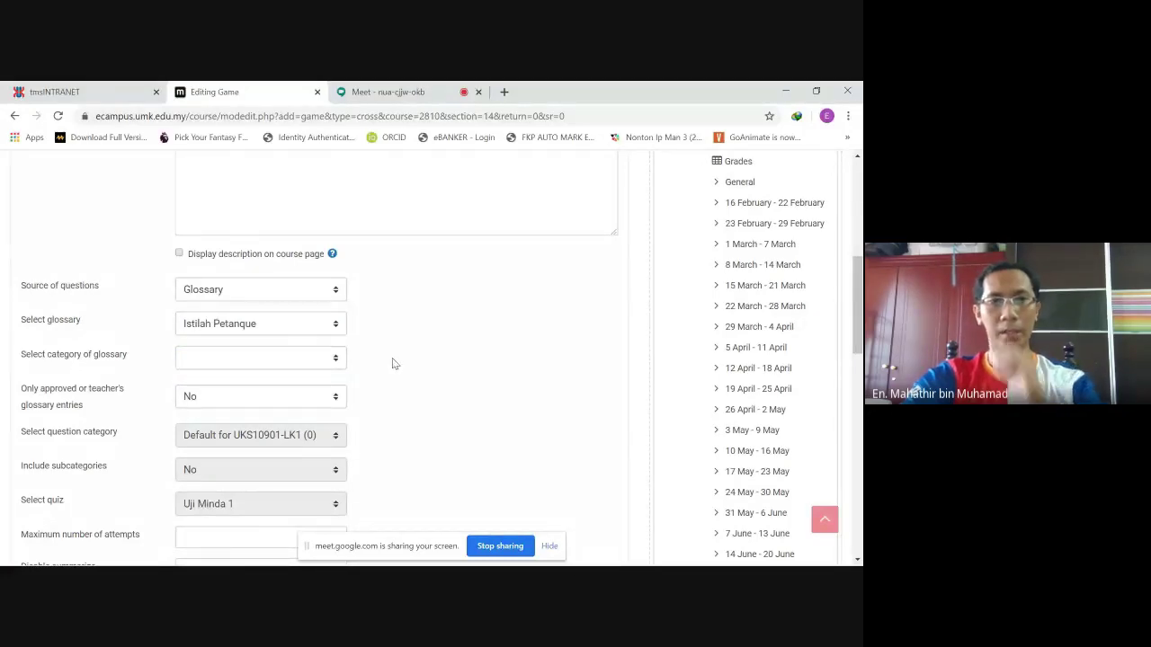
- Set the crossword's maximum number of attempts to 3
scroll(205, 262, down, 1)
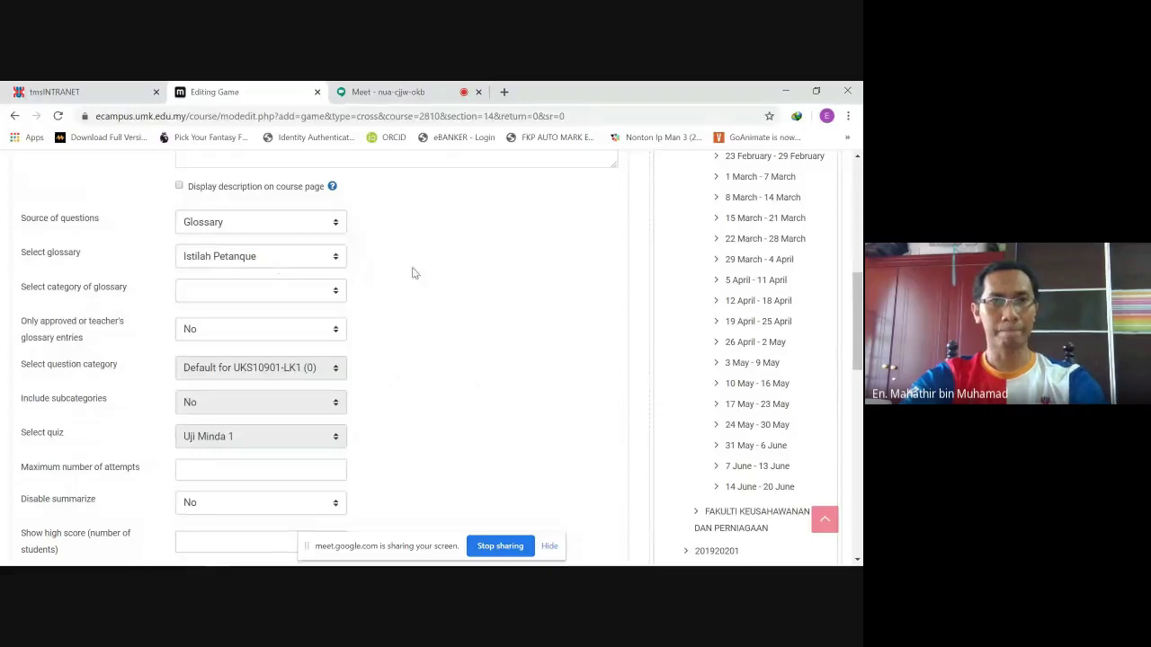
scroll(392, 308, down, 1)
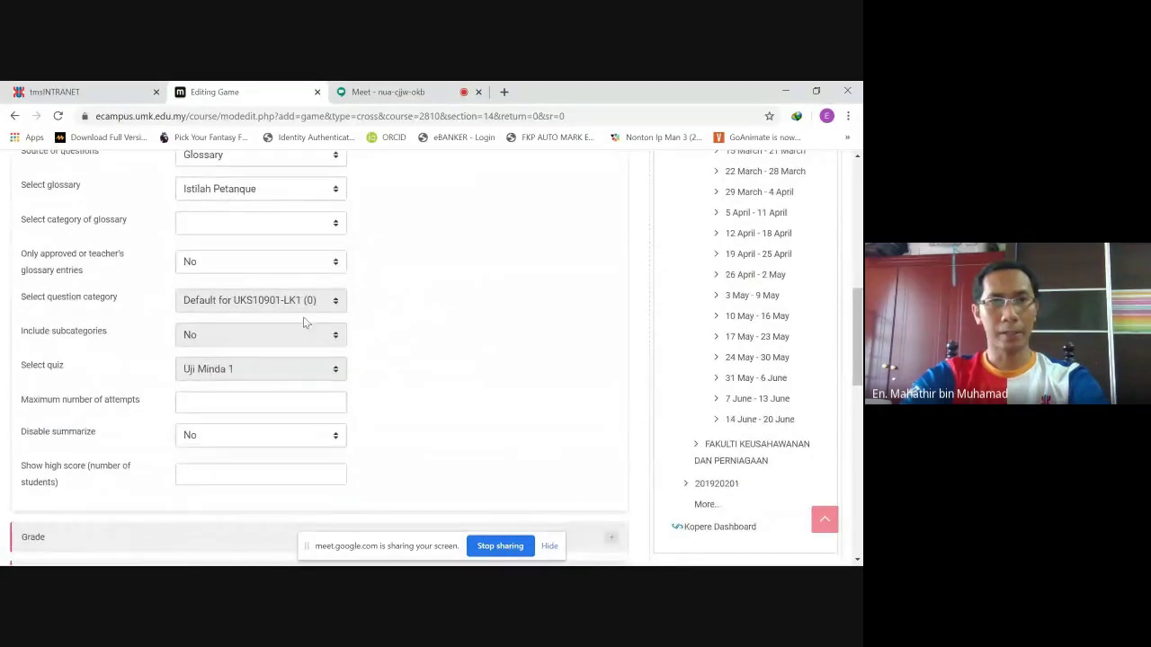
scroll(364, 362, down, 1)
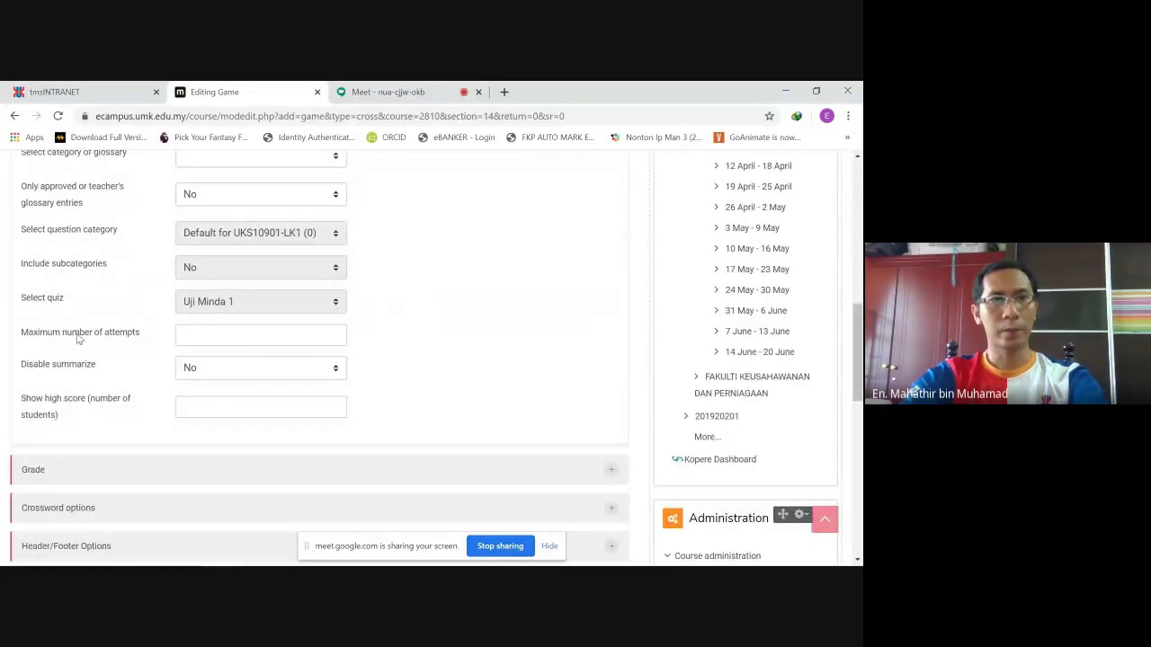
click(205, 335)
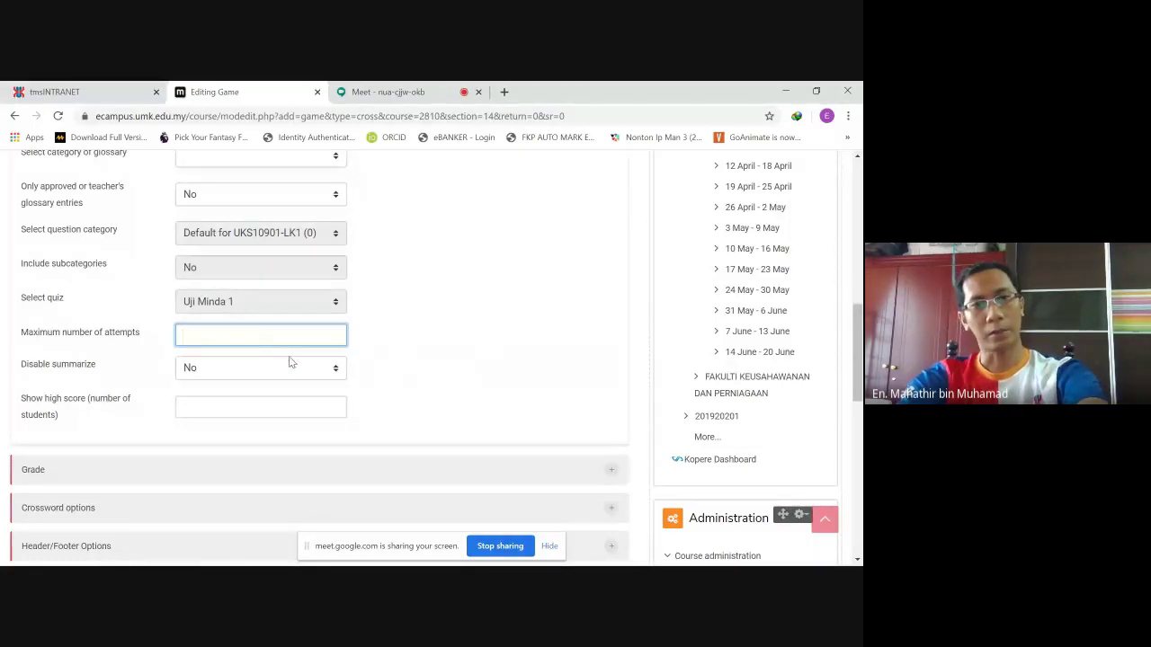
click(434, 340)
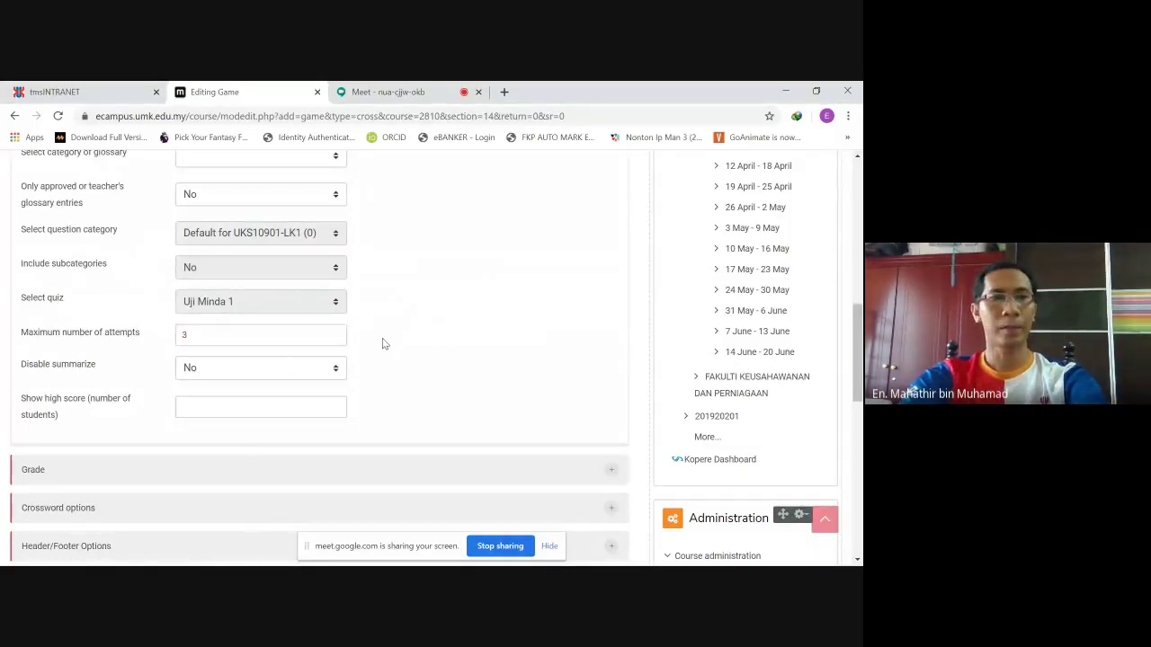
- Set the number of students shown in the high score to 3
scroll(379, 348, down, 1)
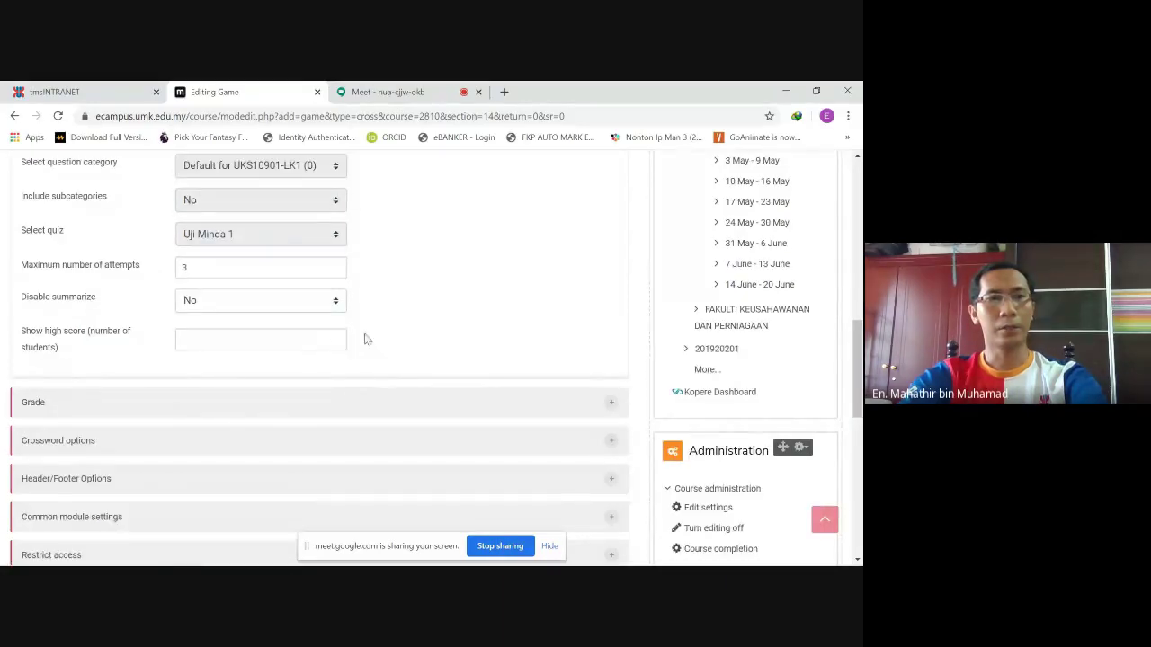
click(206, 342)
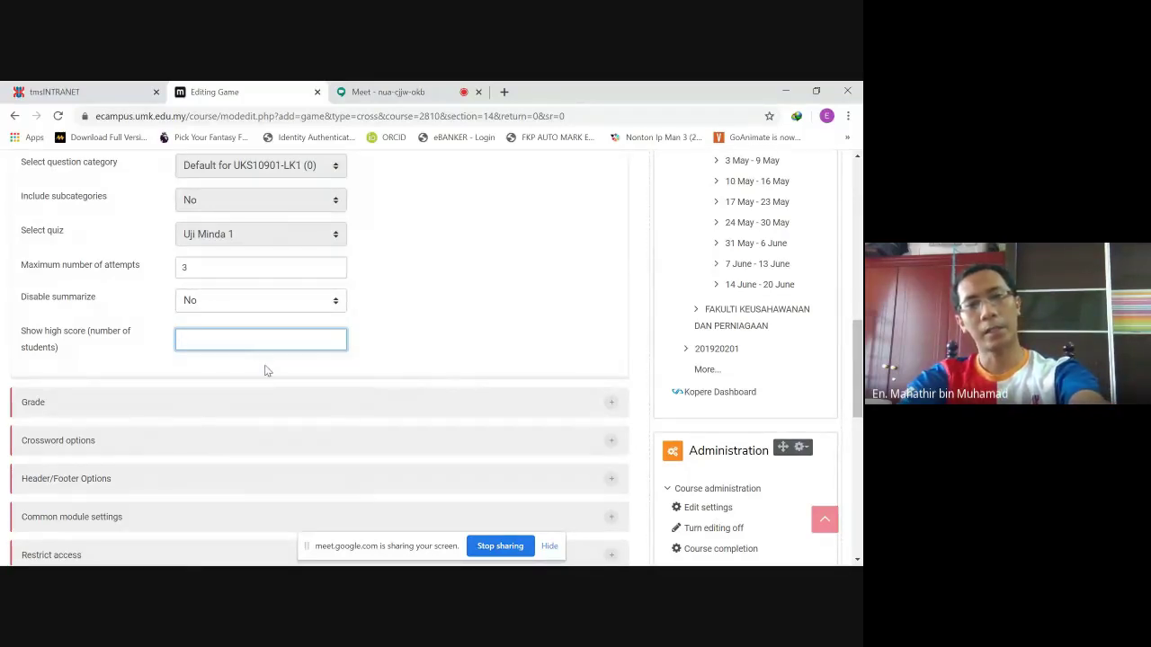
text(3)
click(404, 347)
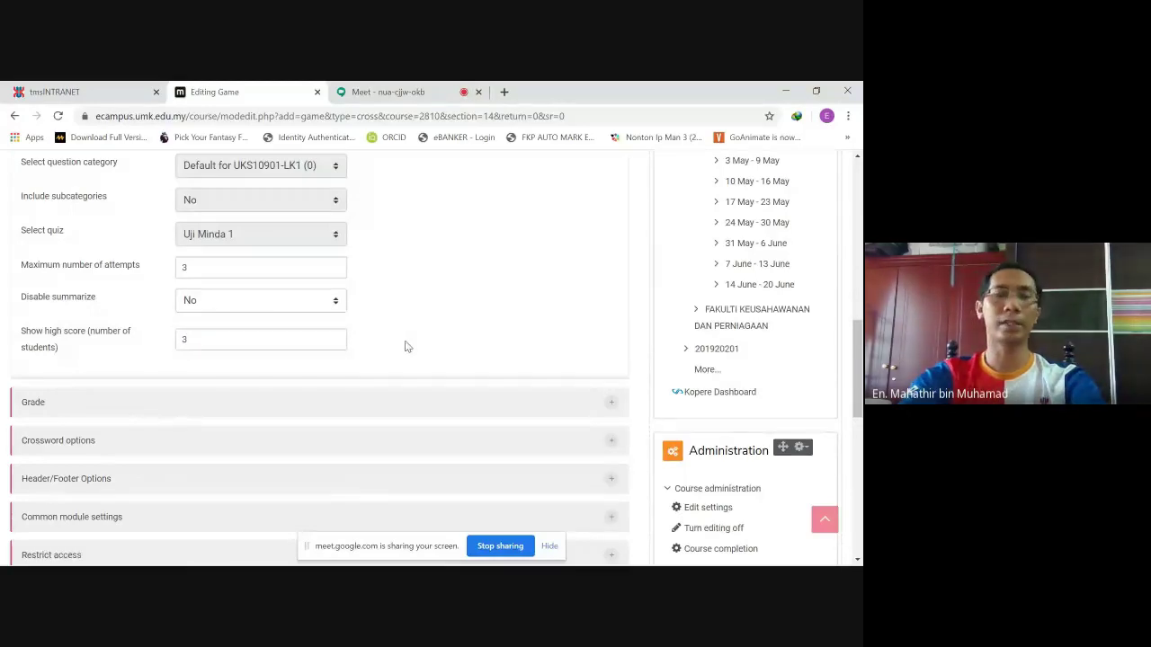
- Examine the crossword's grade settings, including grade to pass, maximum grade, grading method choices and the game's opening and closing dates
scroll(399, 316, down, 1)
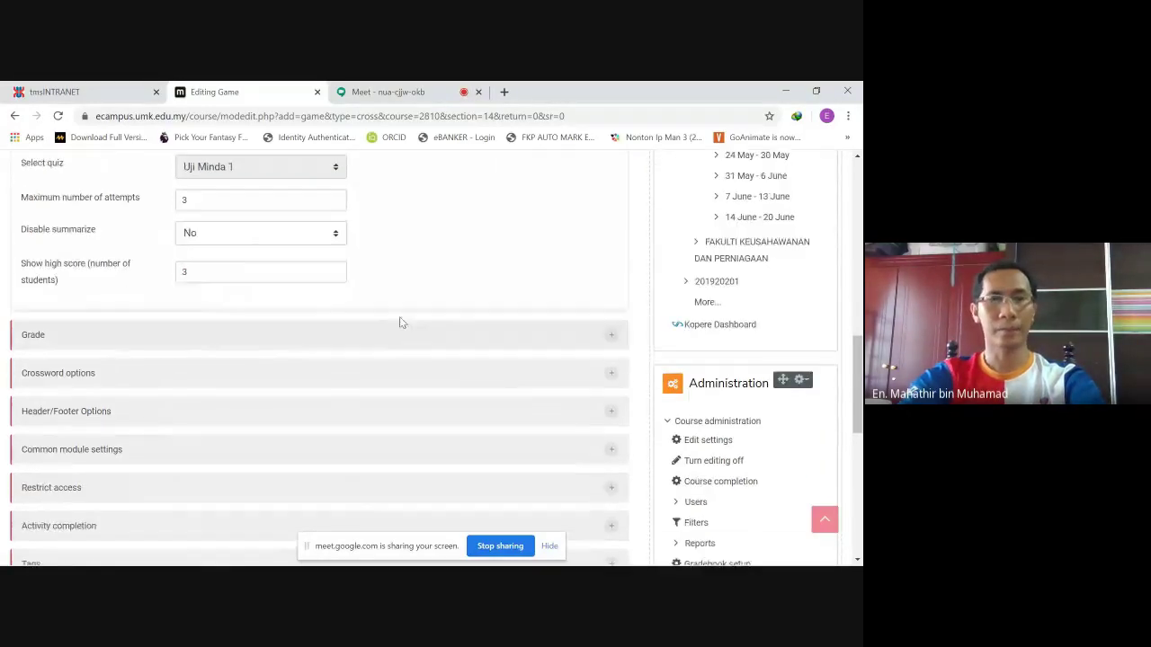
scroll(406, 316, down, 2)
scroll(548, 300, up, 1)
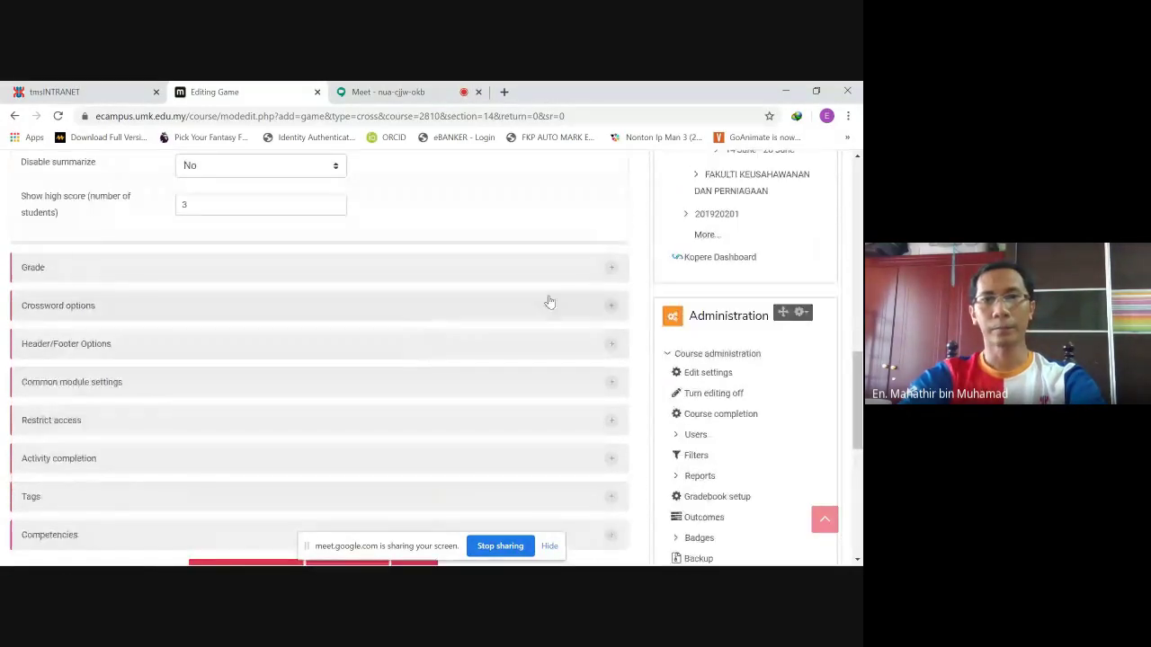
click(609, 270)
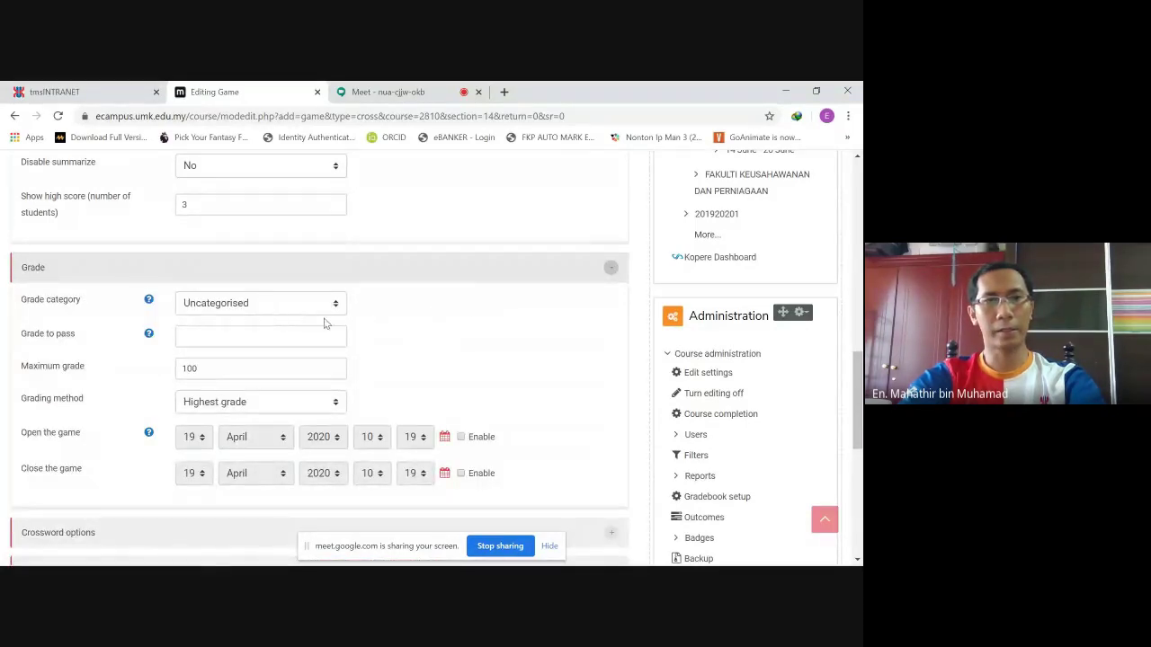
click(201, 336)
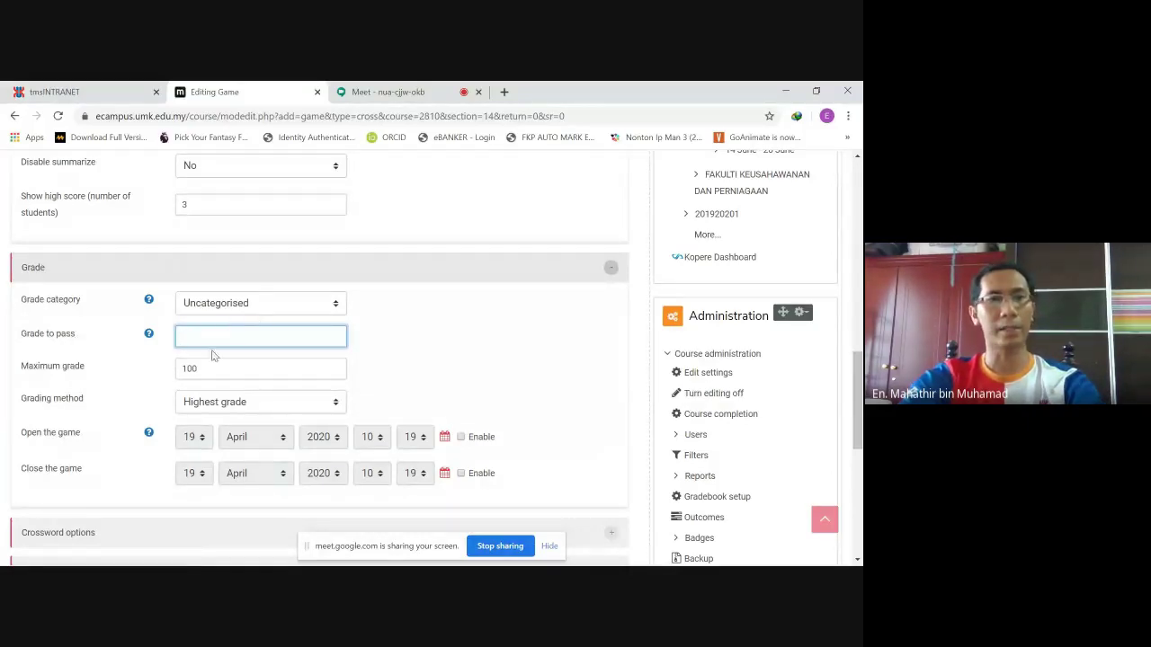
click(210, 369)
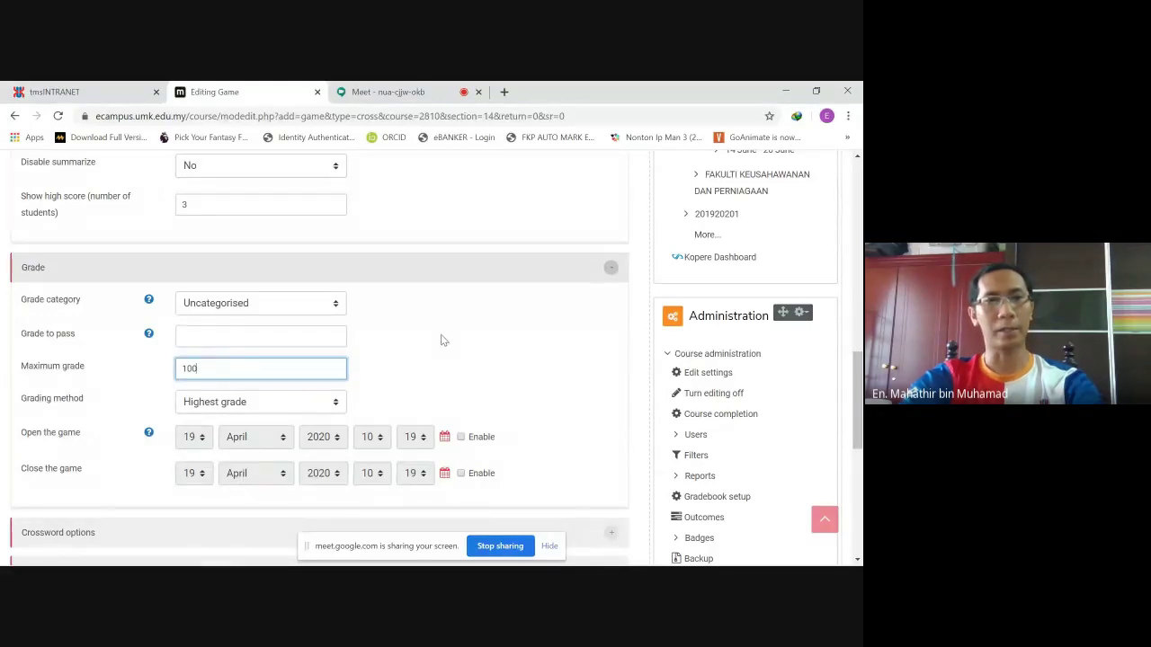
scroll(440, 340, down, 2)
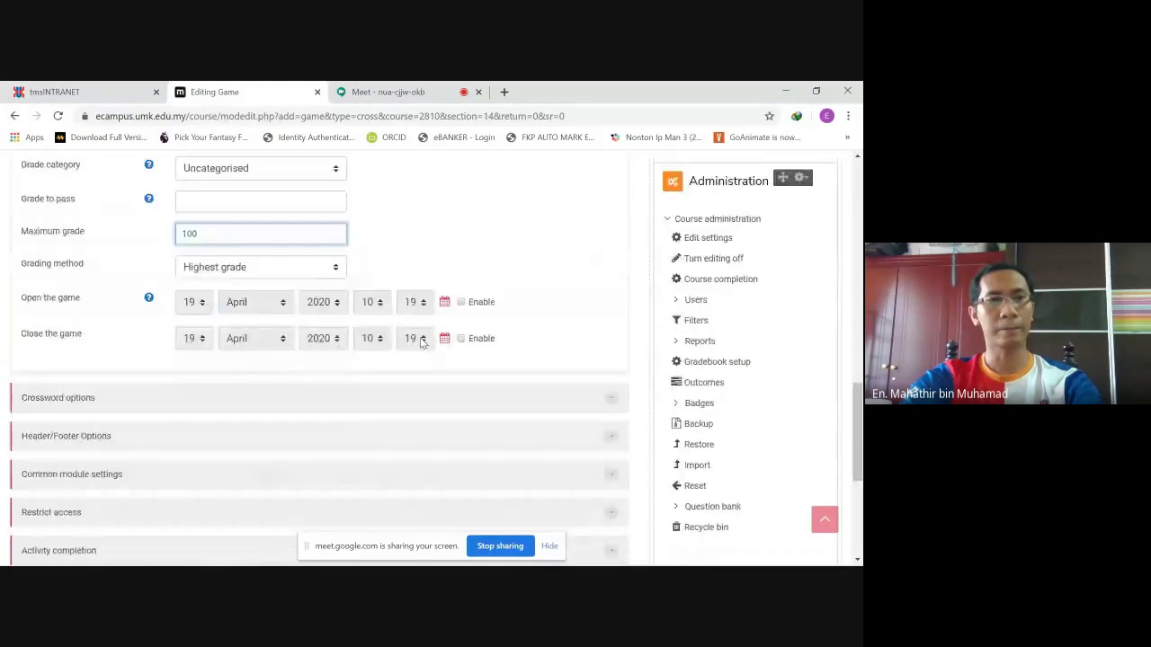
click(326, 276)
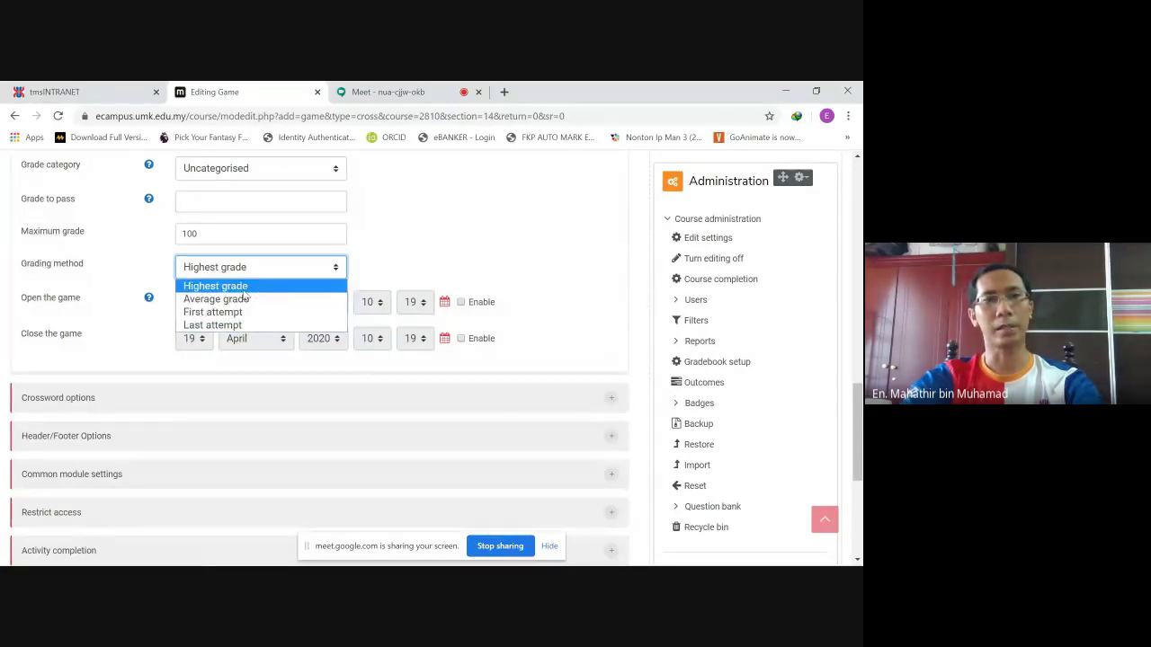
click(387, 268)
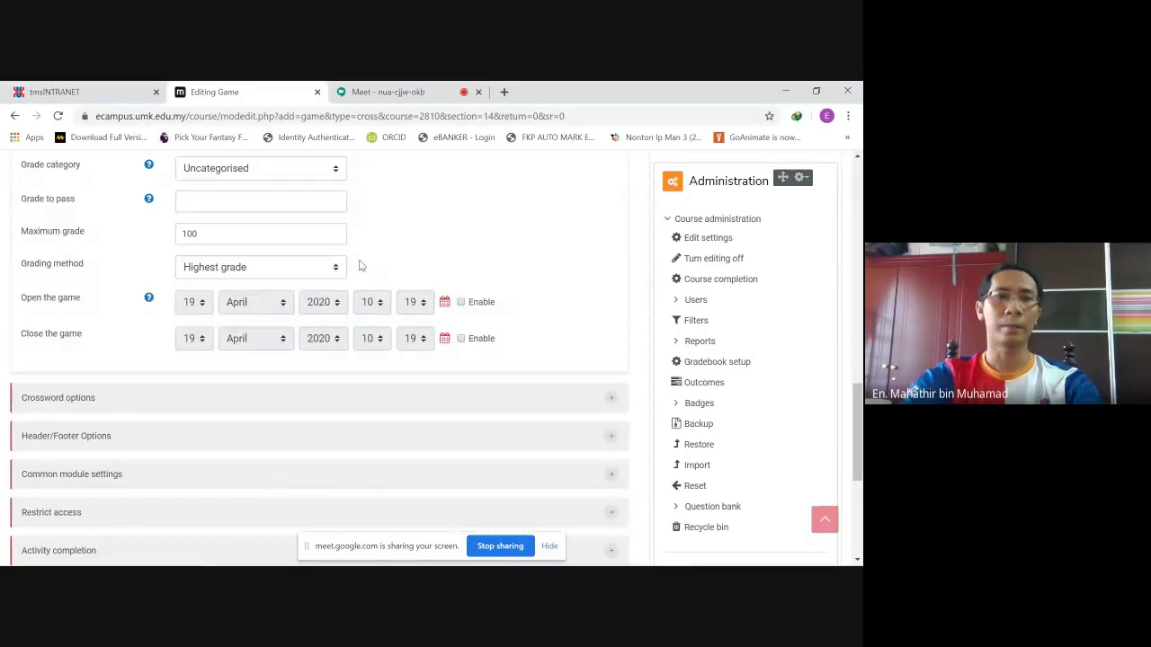
scroll(421, 258, down, 1)
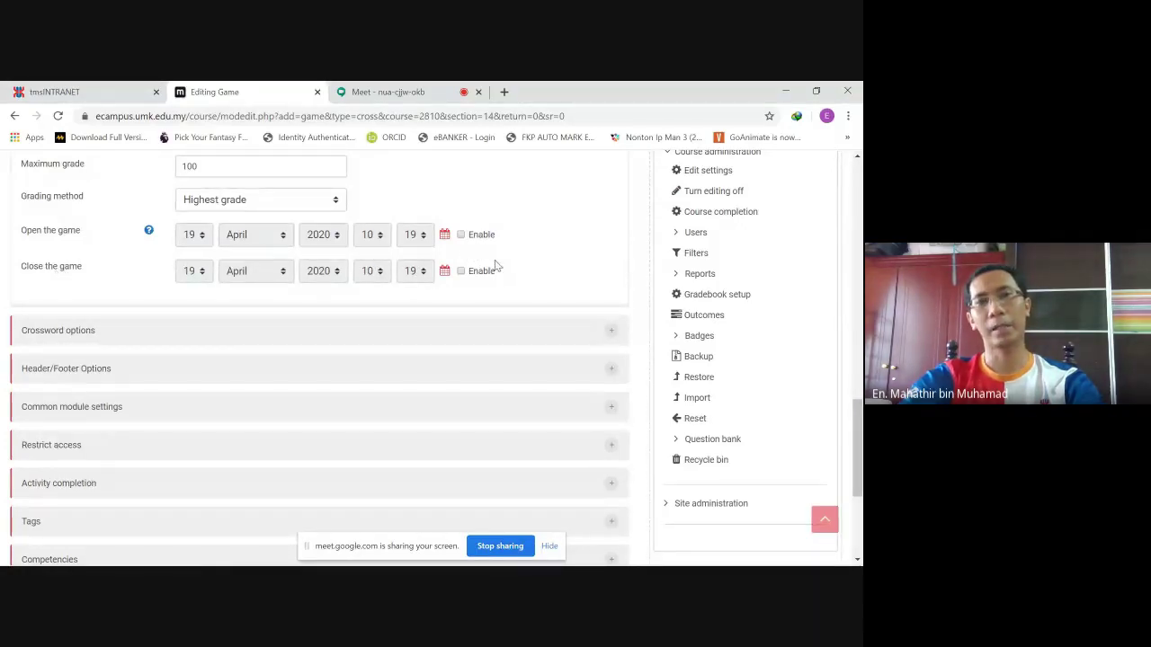
scroll(495, 266, up, 1)
scroll(497, 274, up, 2)
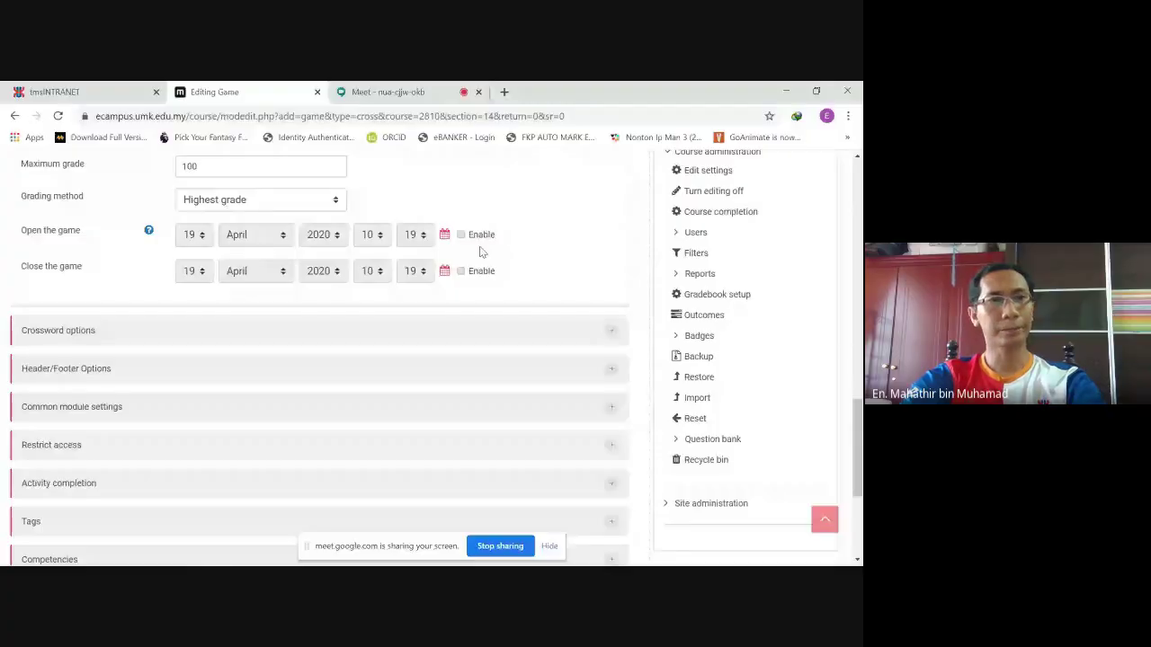
- Examine the crossword options for the maximum number of columns/rows and the minimum and maximum number of words
scroll(346, 326, down, 1)
click(609, 264)
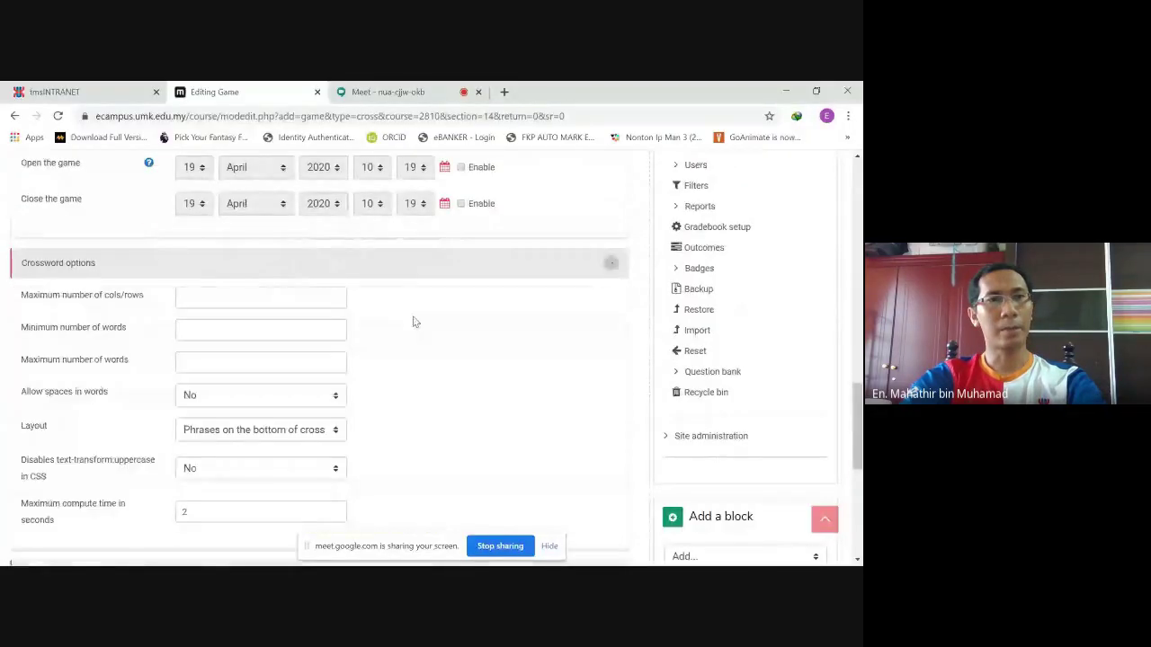
scroll(386, 319, down, 1)
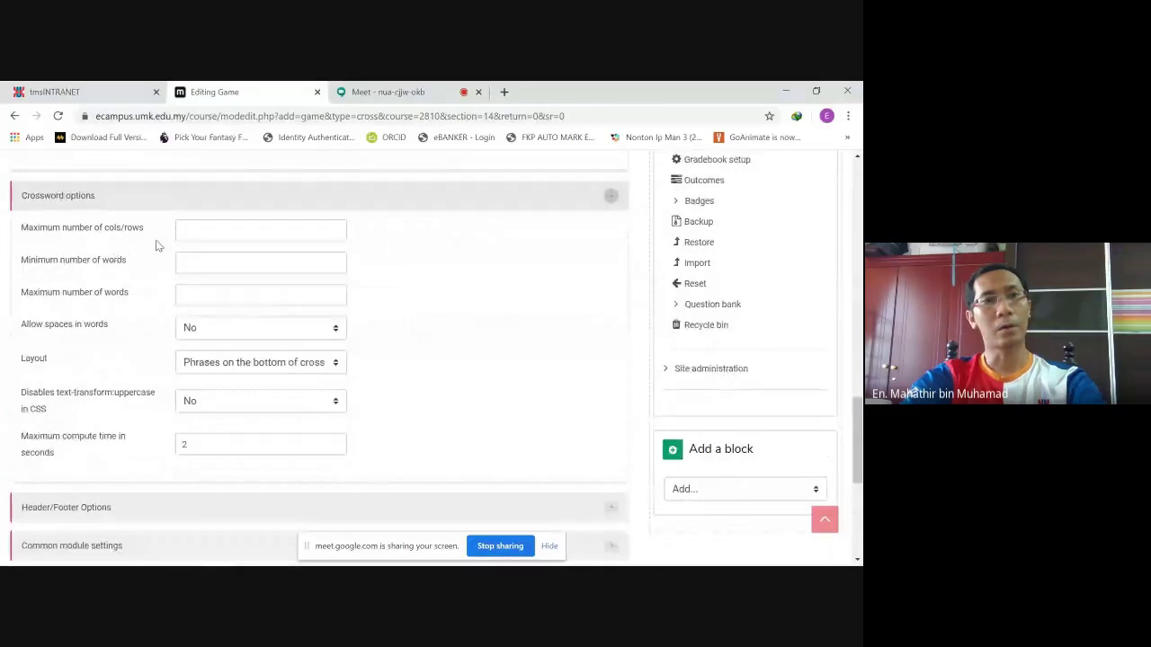
click(205, 234)
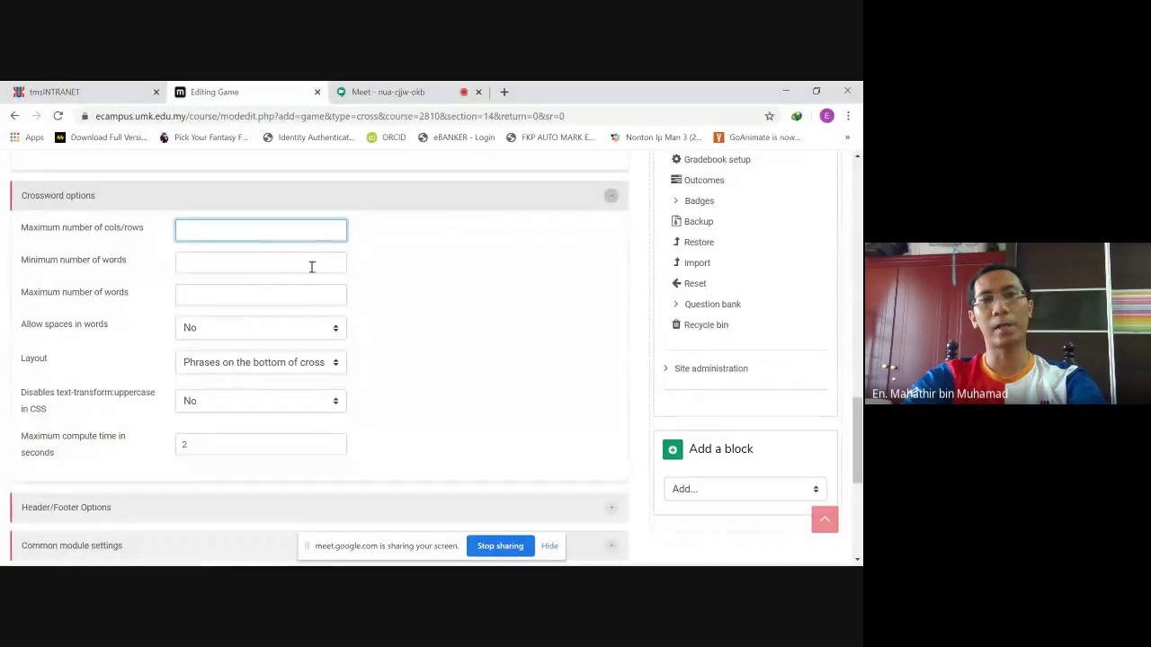
click(208, 263)
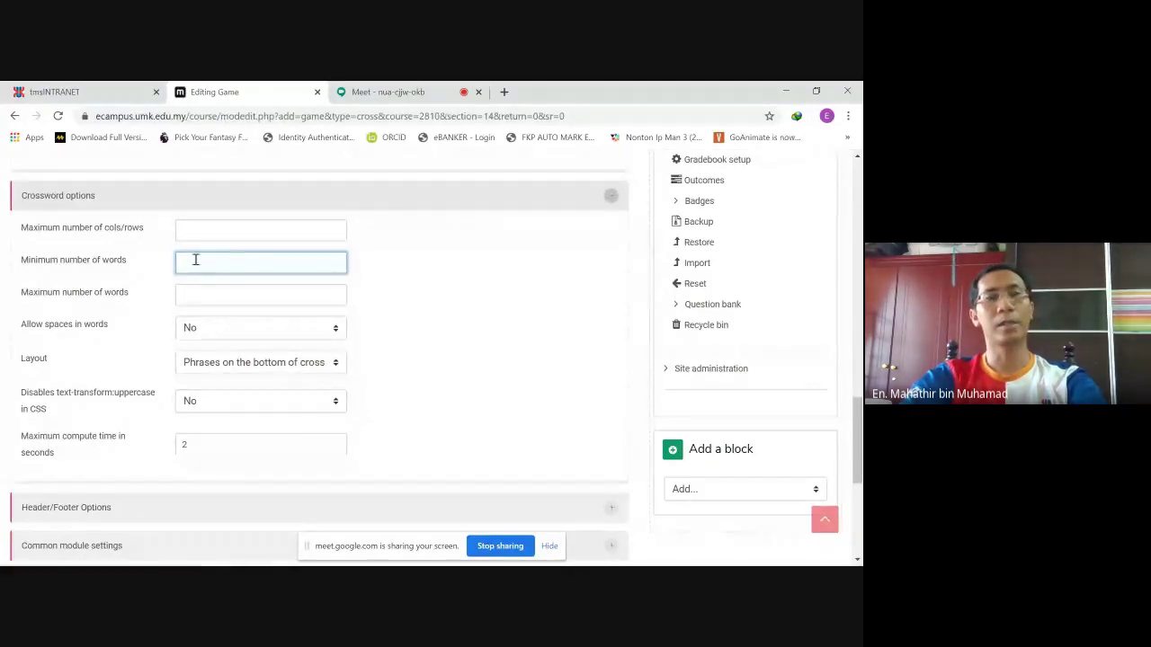
click(230, 298)
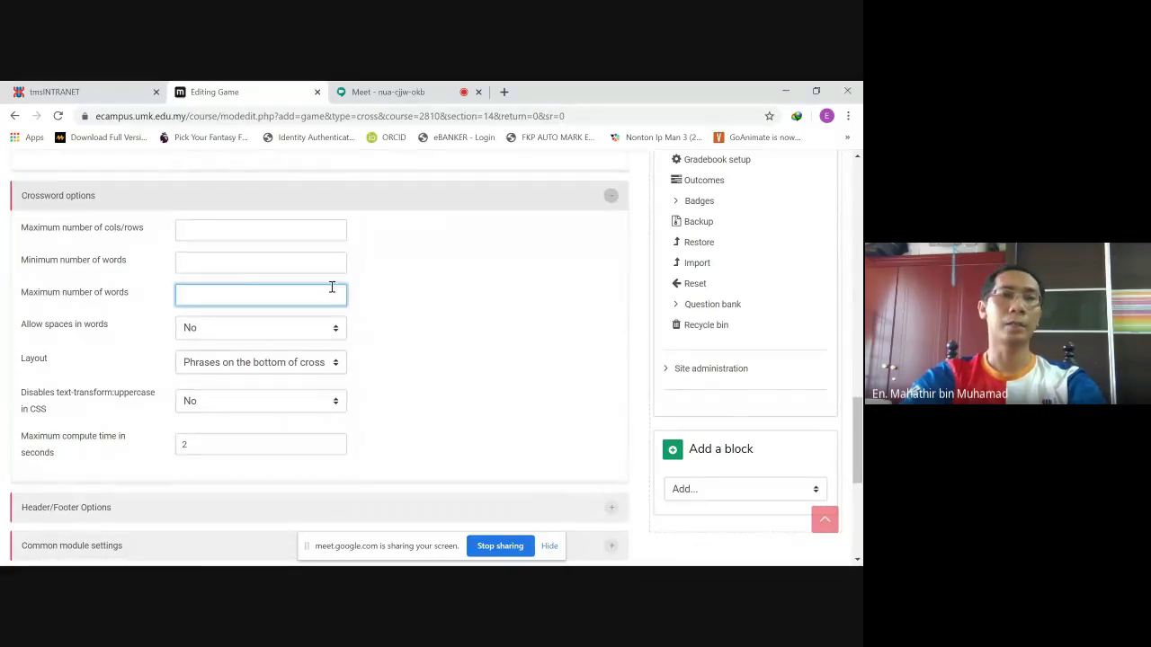
scroll(332, 287, down, 1)
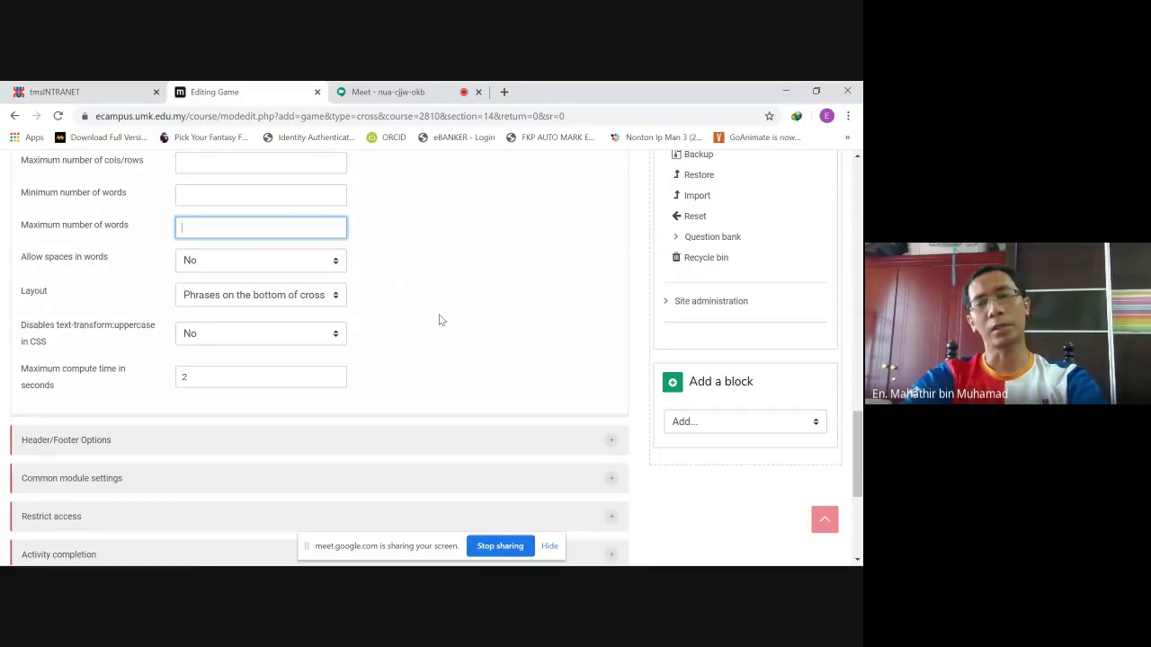
scroll(447, 317, up, 1)
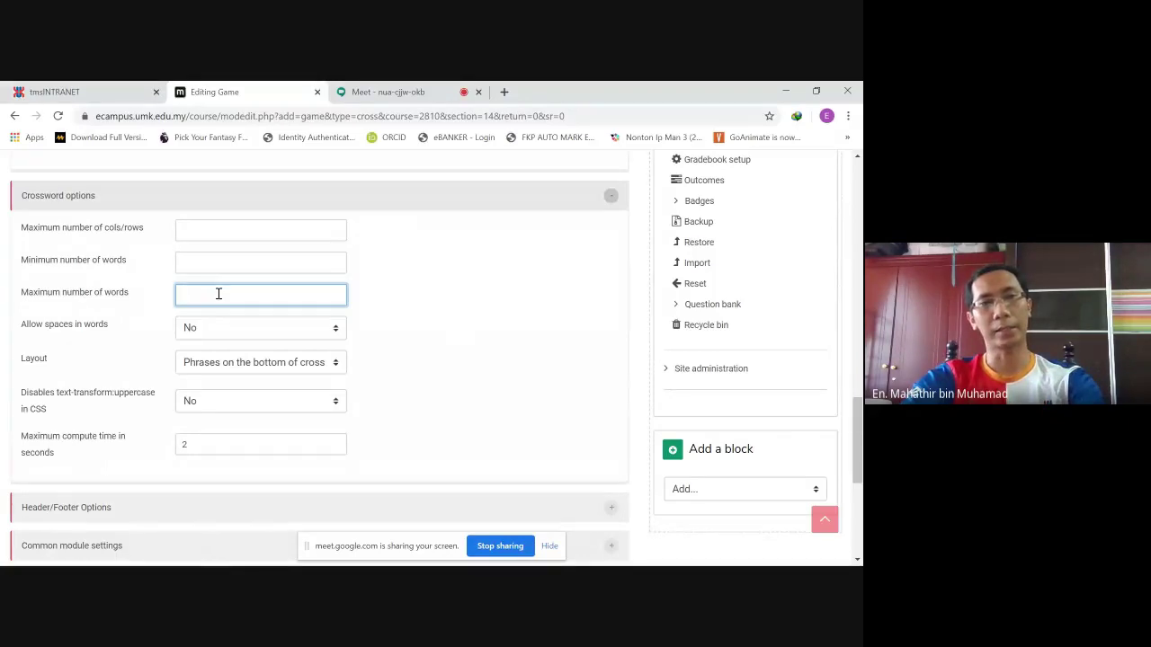
text(8)
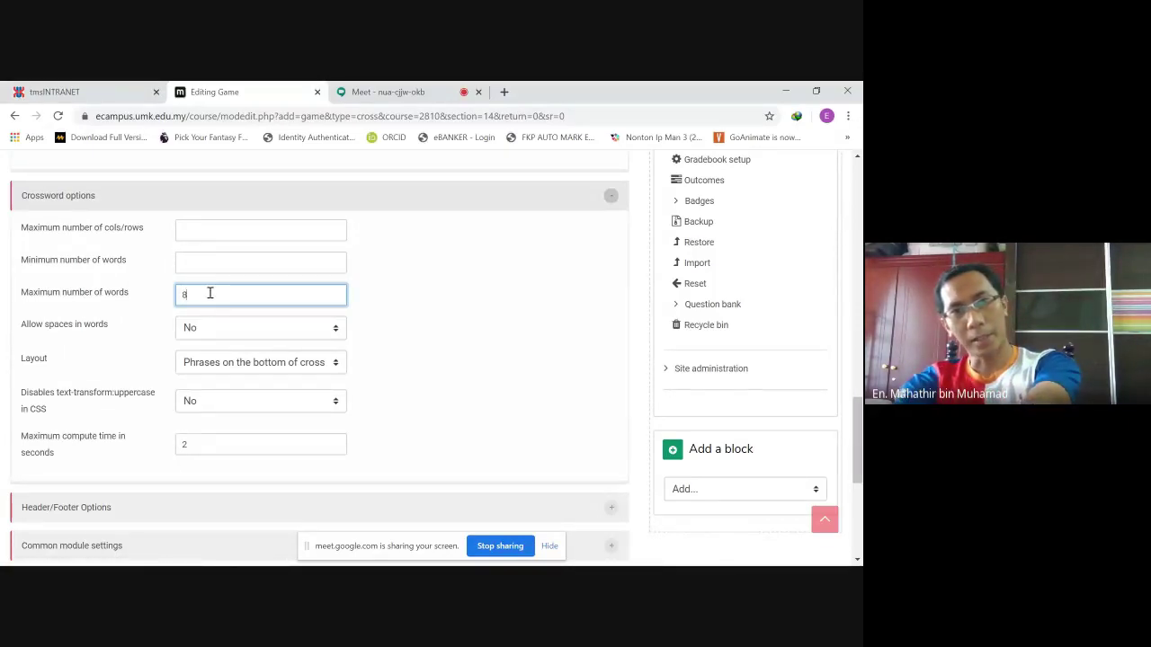
click(407, 275)
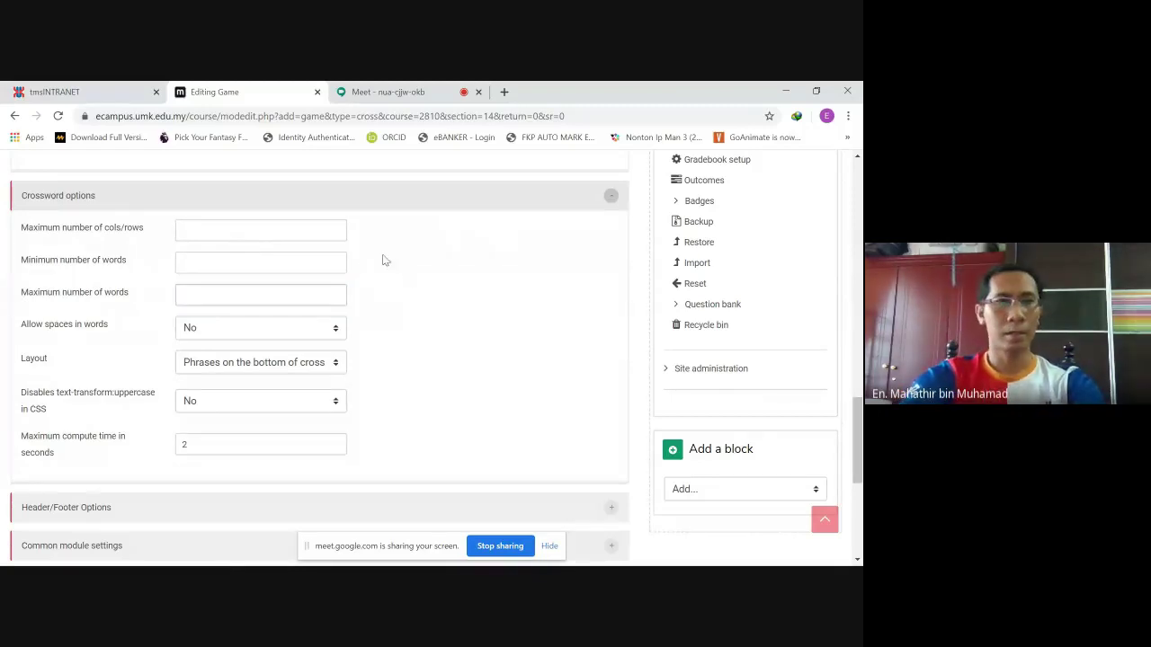
- Examine the crossword's choices for allowing spaces in words and for the layout of phrases
scroll(357, 319, down, 1)
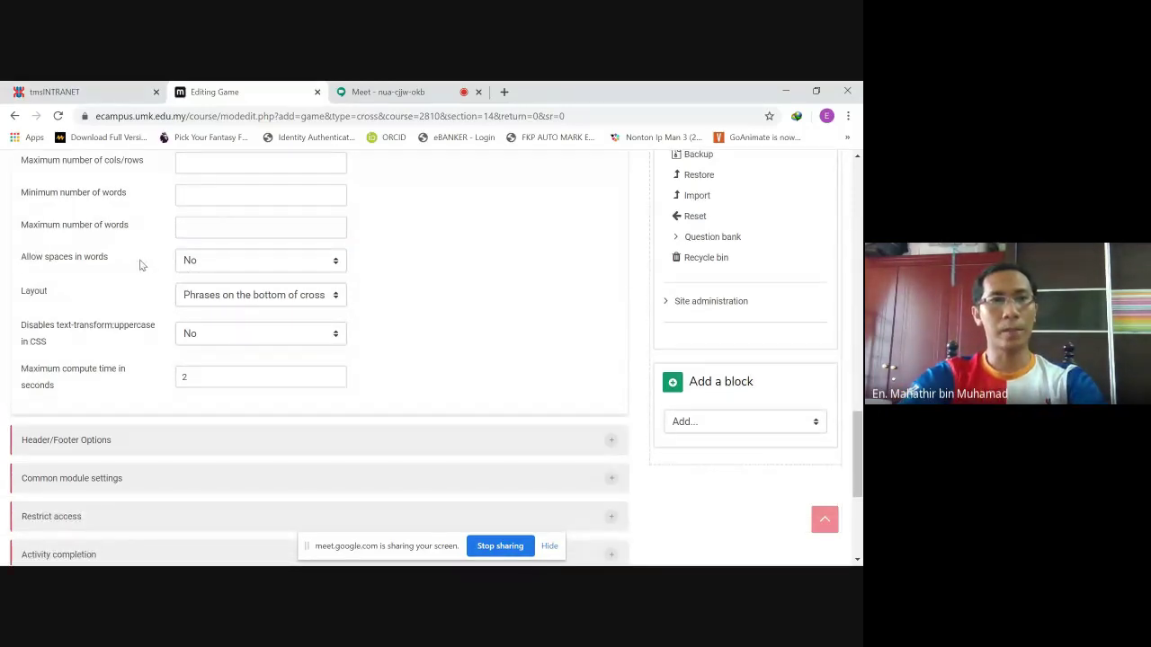
click(336, 261)
click(386, 265)
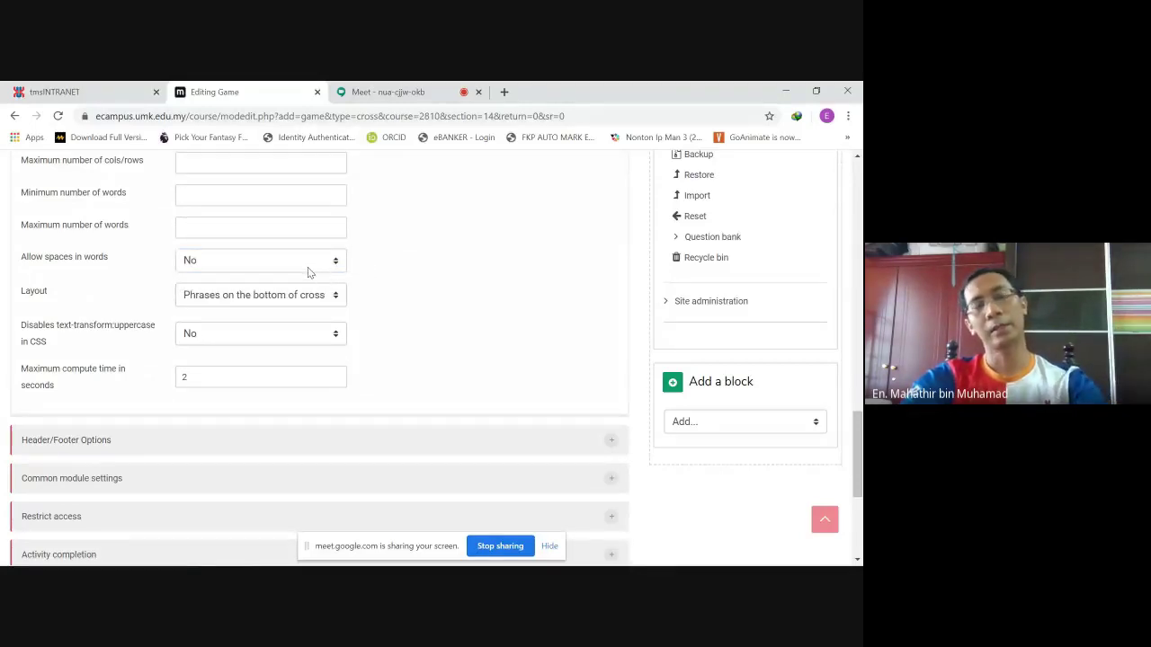
click(322, 266)
click(355, 267)
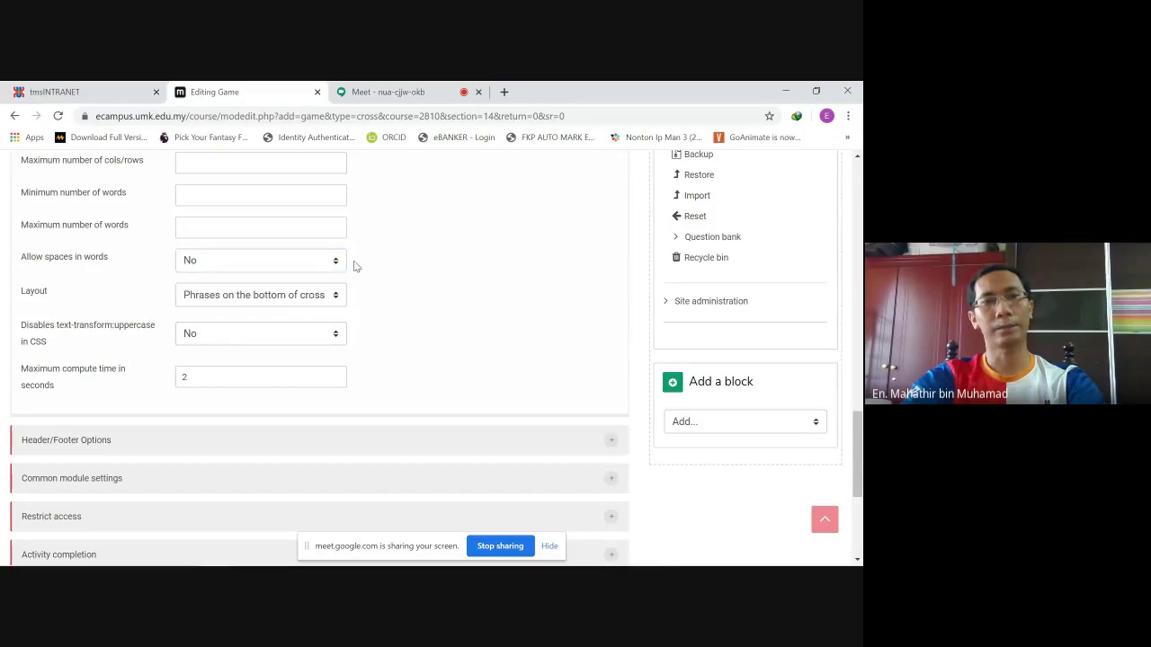
scroll(381, 263, down, 1)
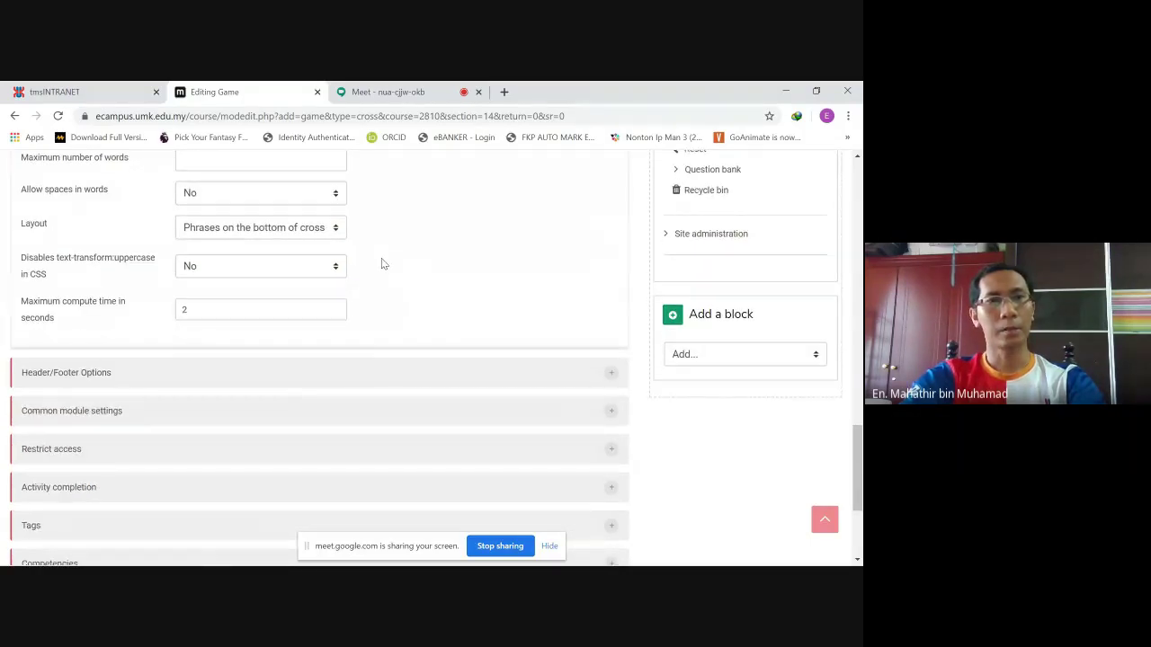
click(335, 230)
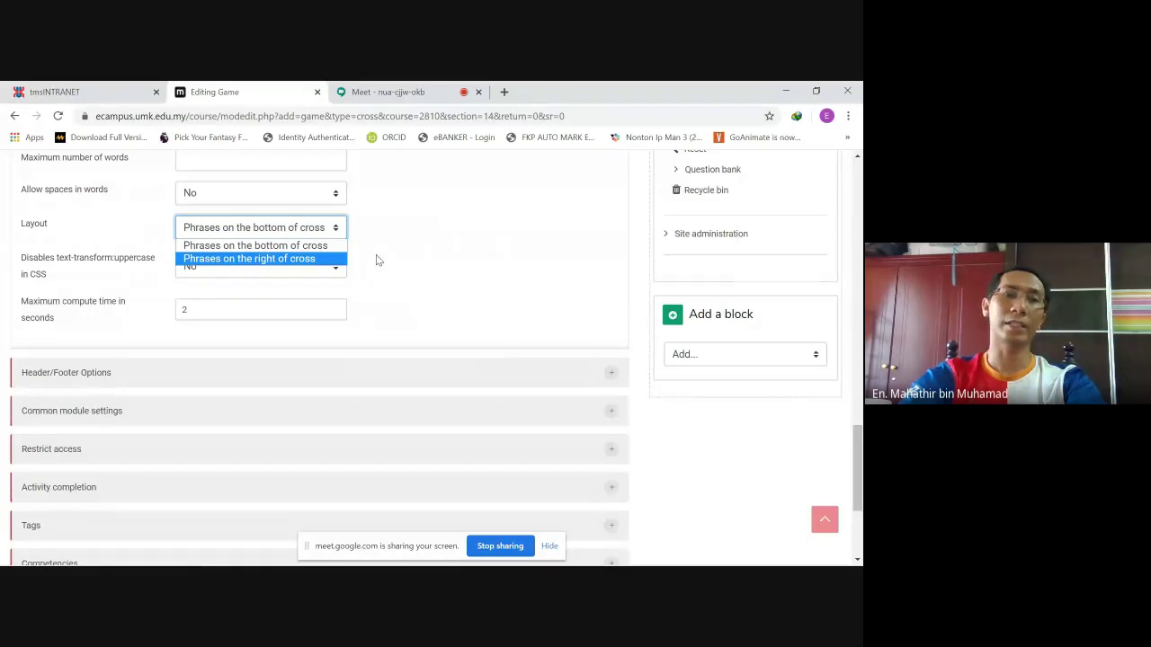
click(334, 249)
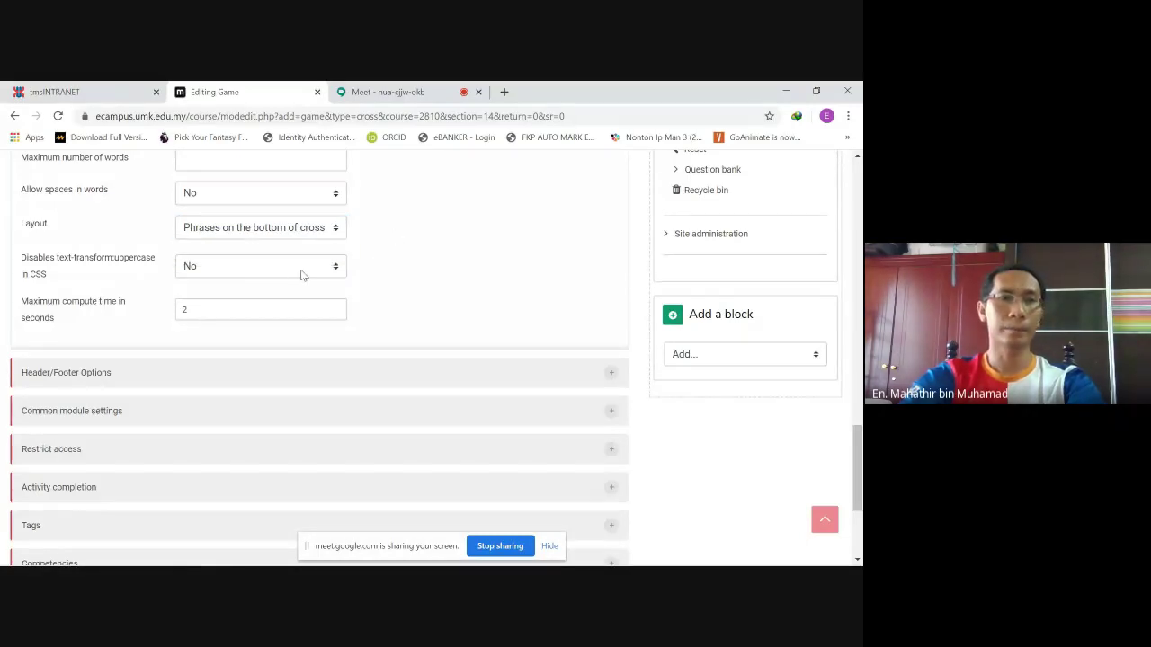
- Enter "Good luck" as the text at the top of the page in the crossword's header/footer options
scroll(261, 303, down, 1)
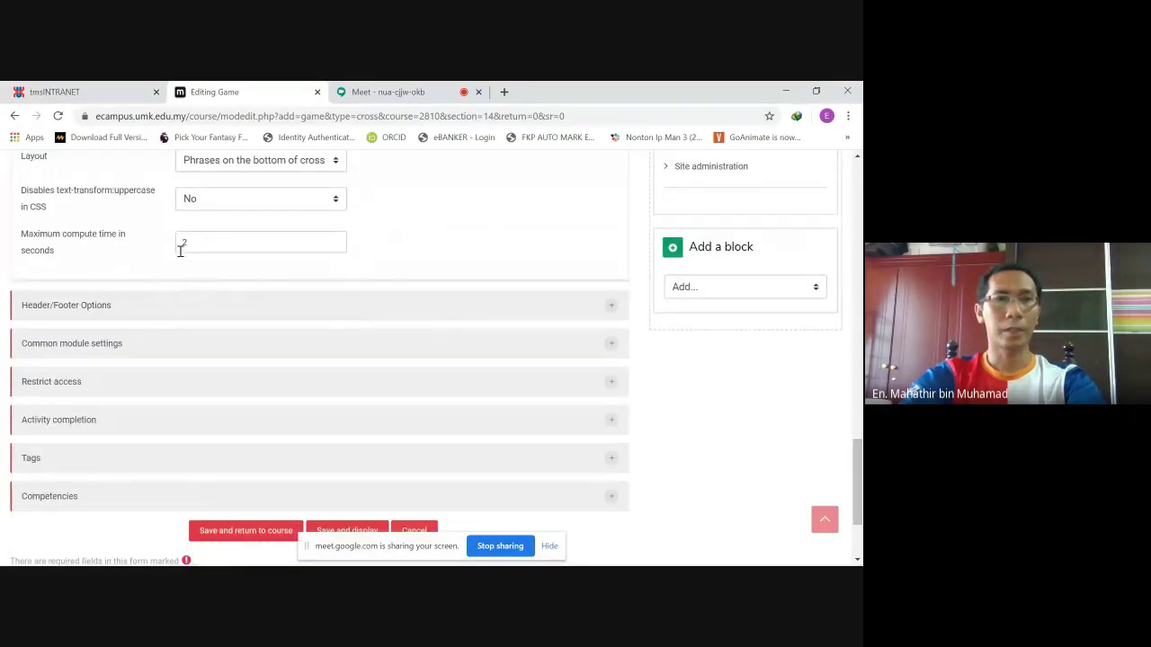
scroll(233, 220, down, 1)
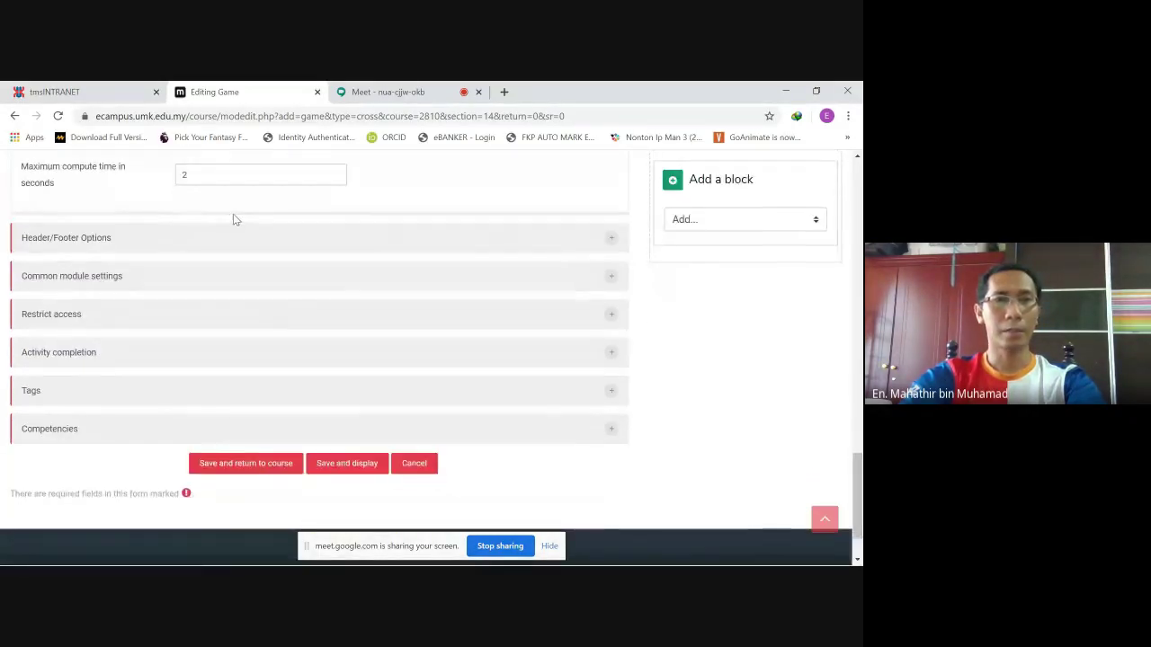
click(606, 238)
scroll(288, 336, down, 1)
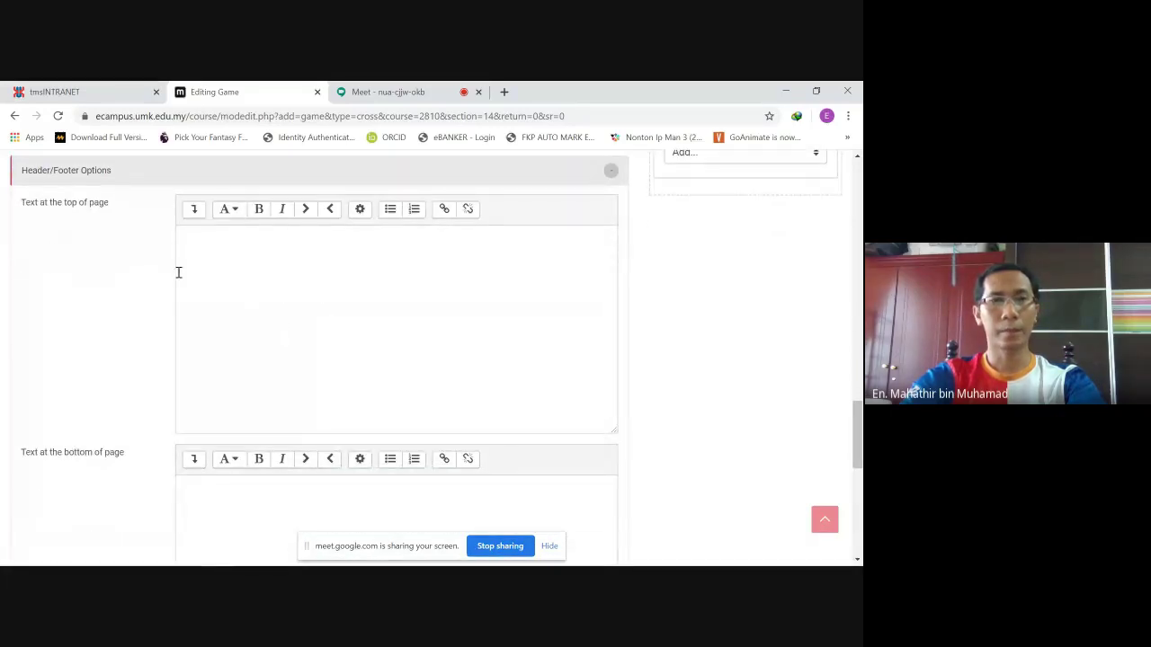
click(242, 275)
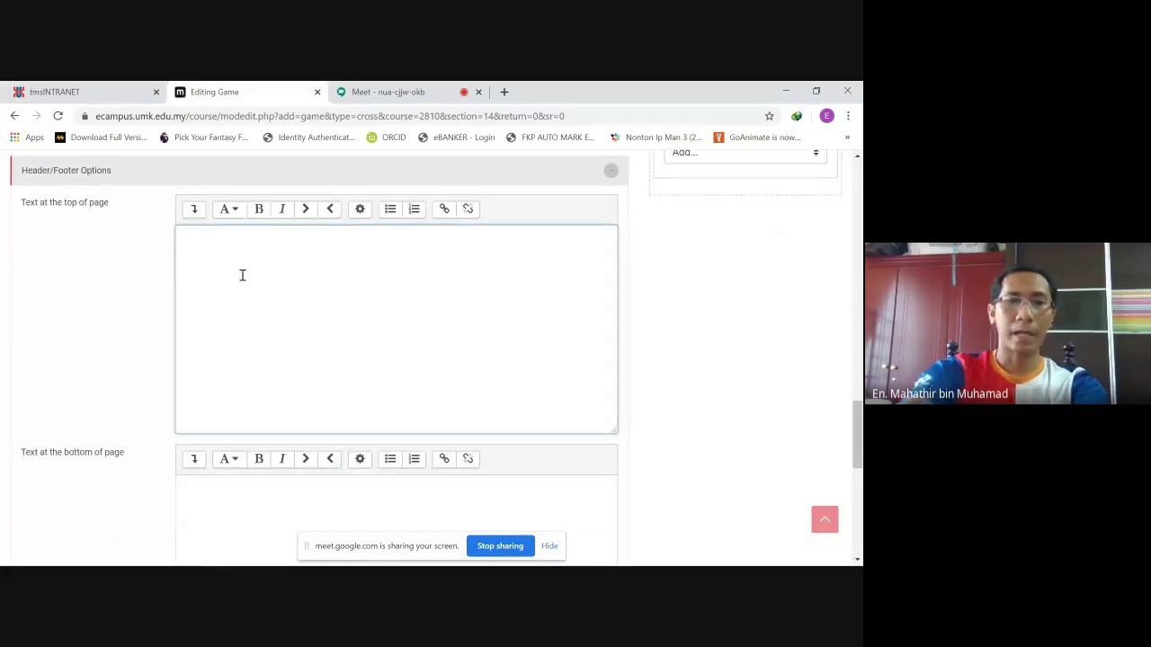
text(Goo)
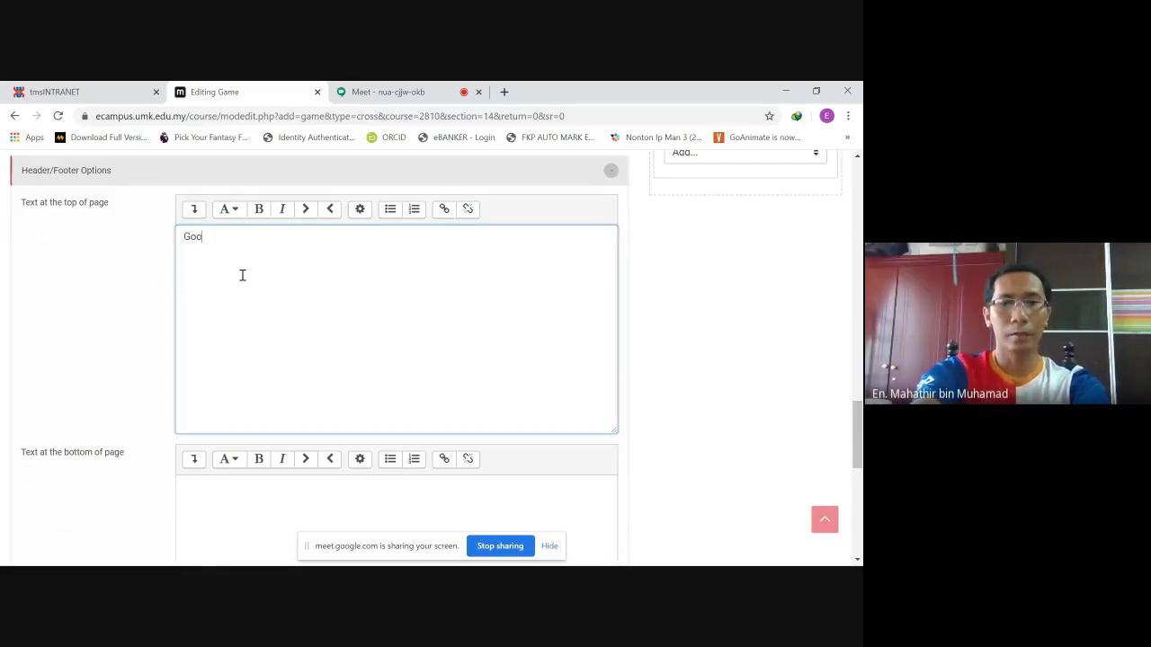
text(d lu)
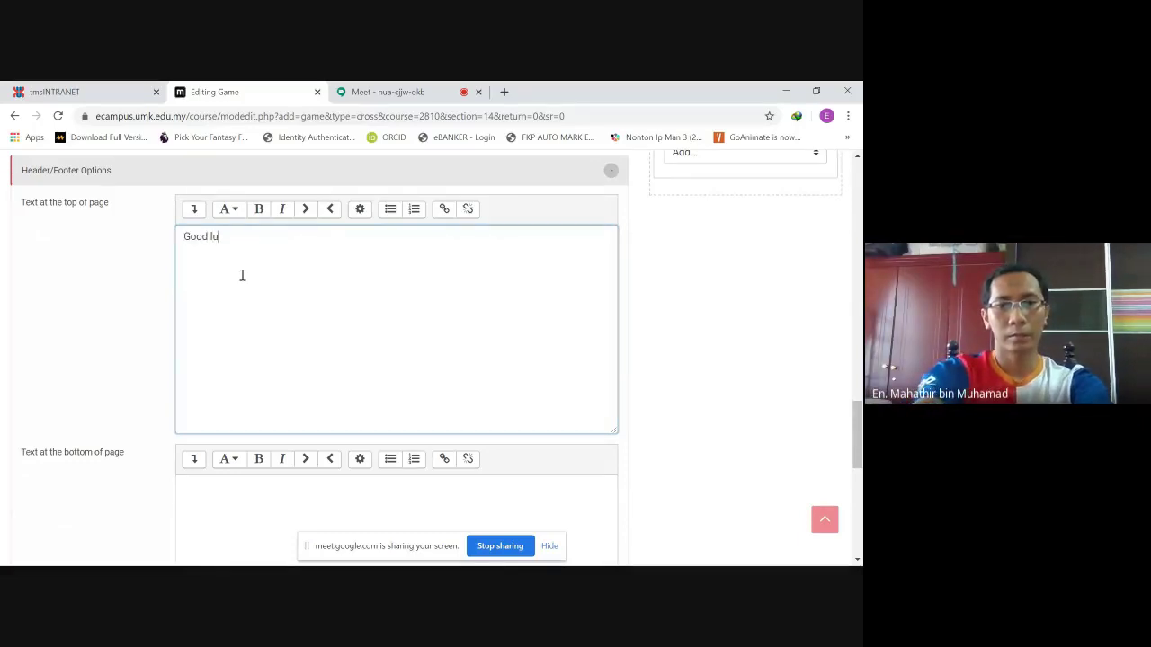
text(ck)
- Check the crossword's common module settings and open its access restriction settings
scroll(267, 272, down, 2)
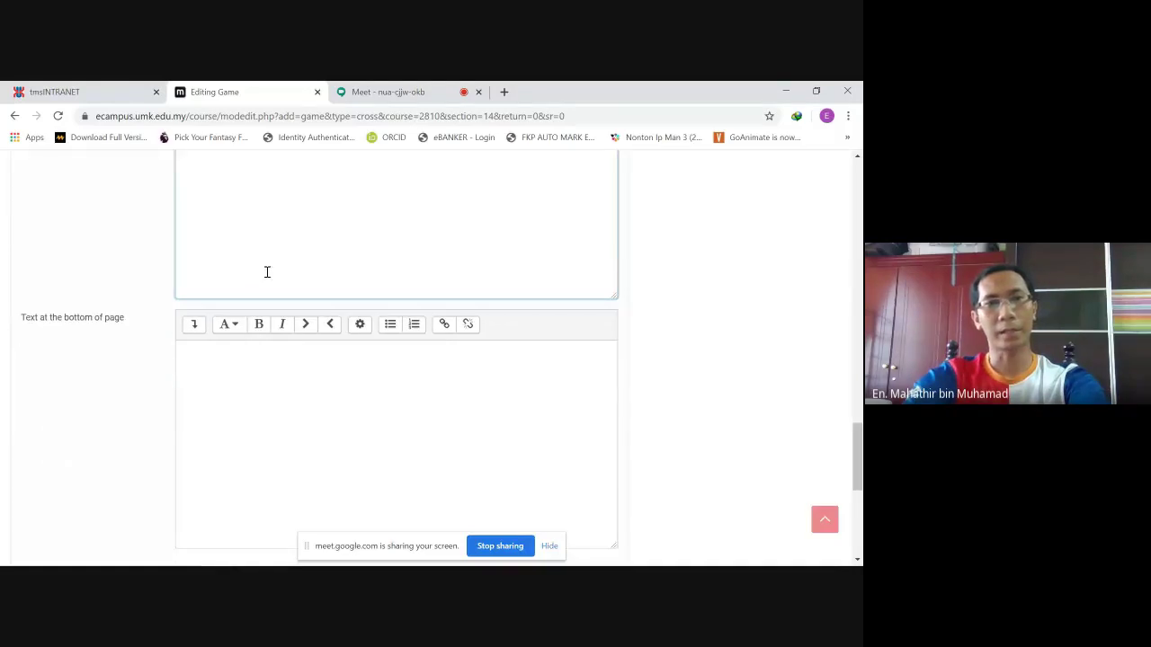
scroll(296, 338, down, 3)
scroll(326, 344, down, 2)
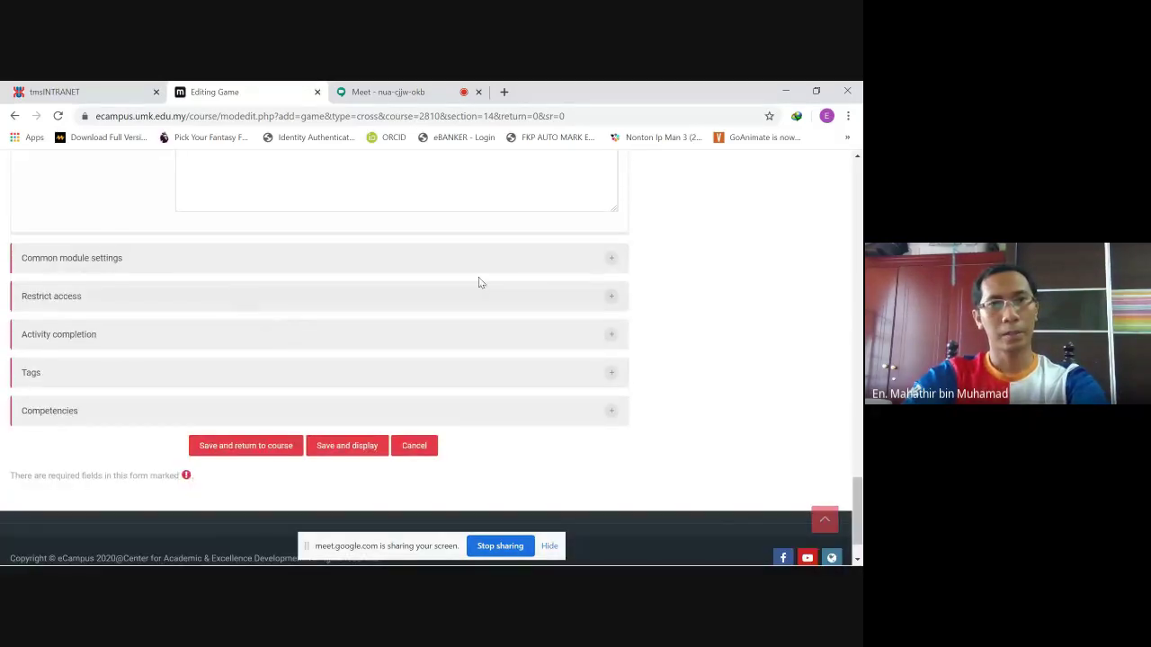
click(616, 270)
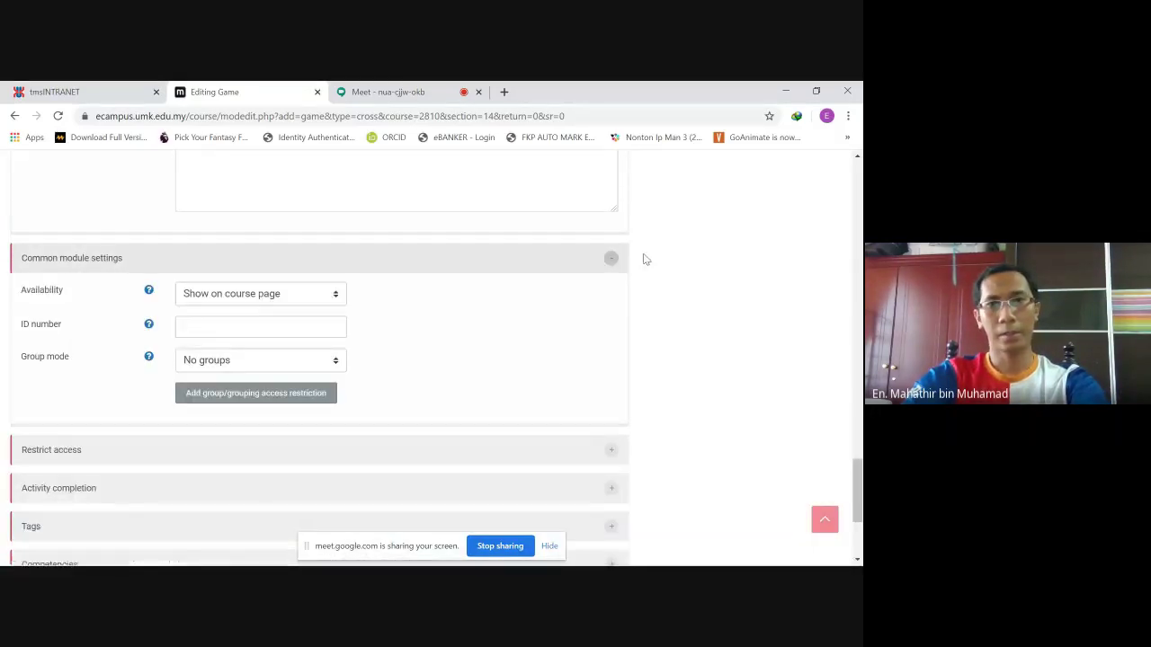
click(617, 262)
scroll(586, 282, down, 1)
click(610, 252)
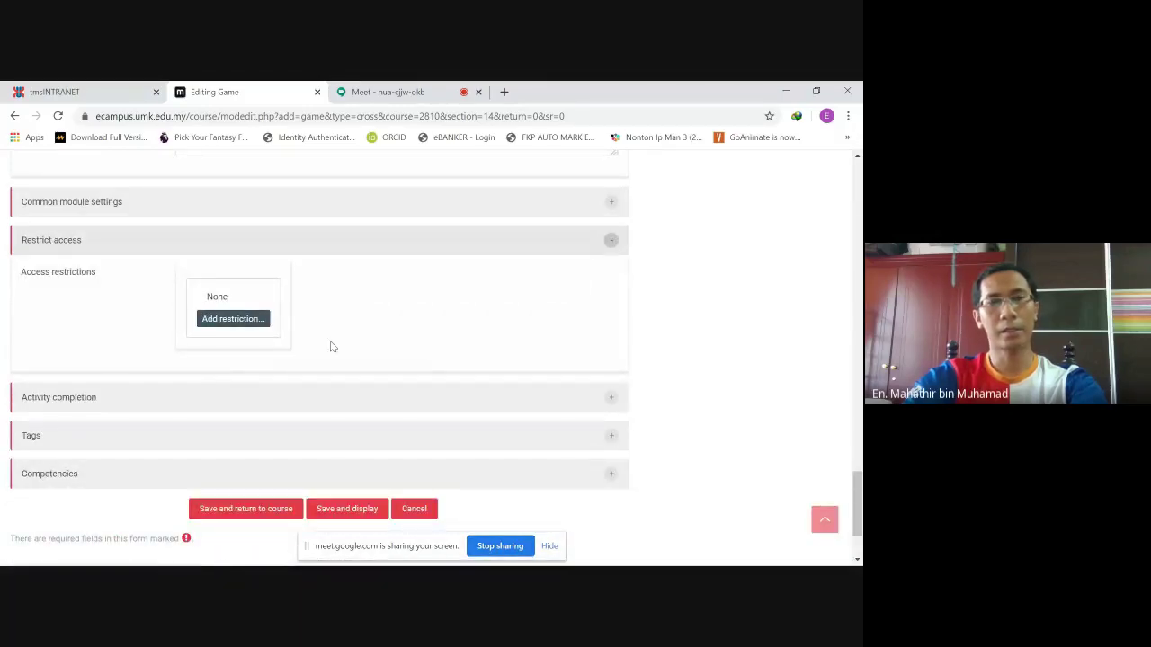
- Review the game form from the description and glossary source down through the grade, crossword and header/footer settings
scroll(502, 316, up, 15)
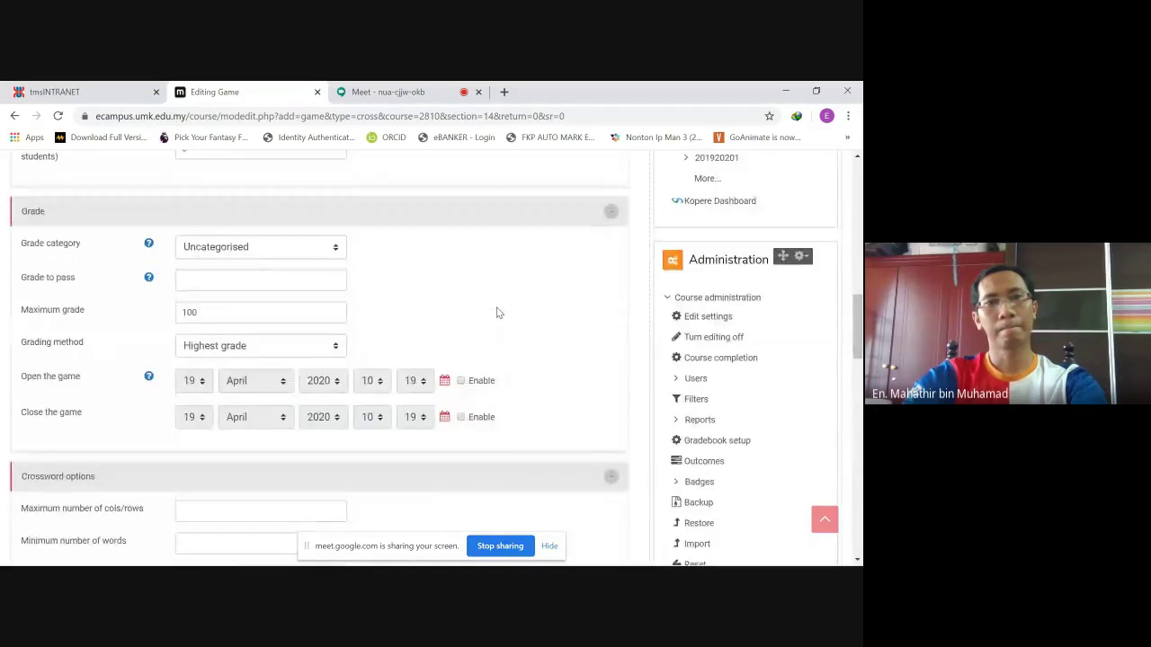
scroll(499, 313, up, 3)
scroll(499, 313, up, 3)
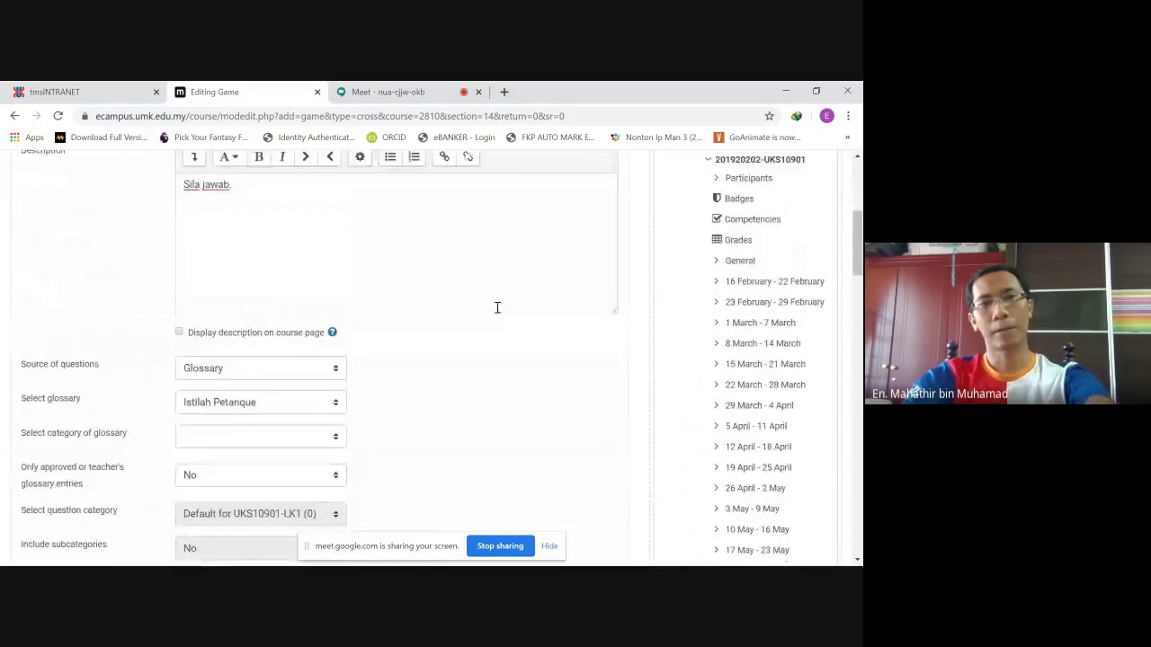
scroll(491, 309, down, 4)
scroll(491, 310, up, 3)
scroll(491, 313, down, 15)
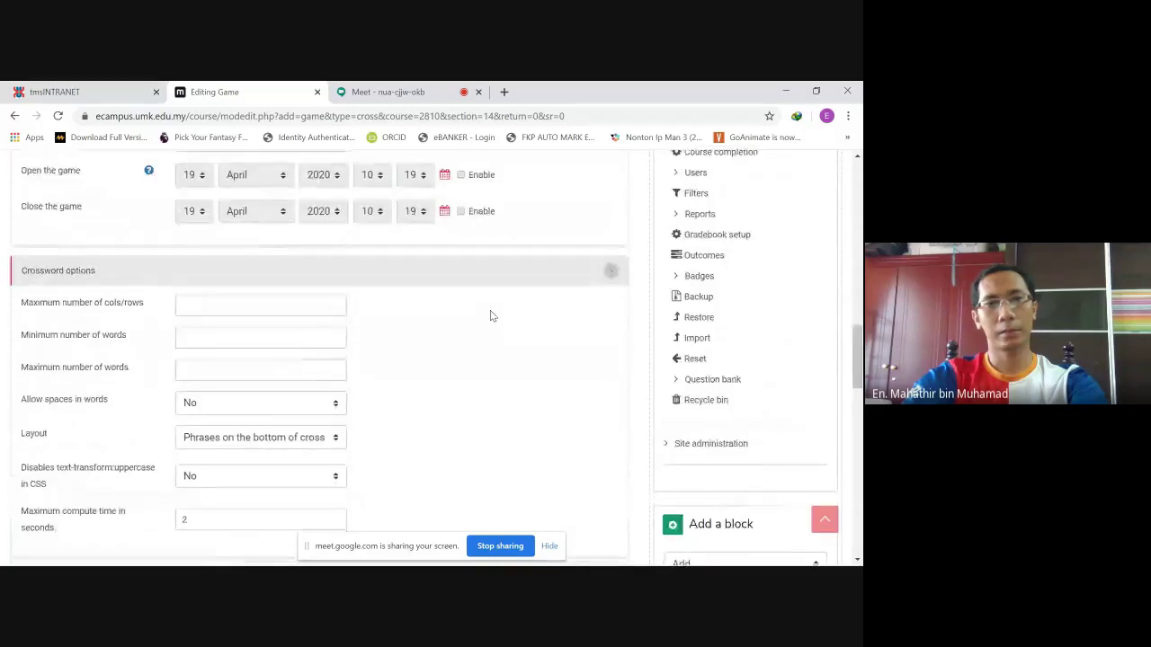
scroll(461, 319, down, 15)
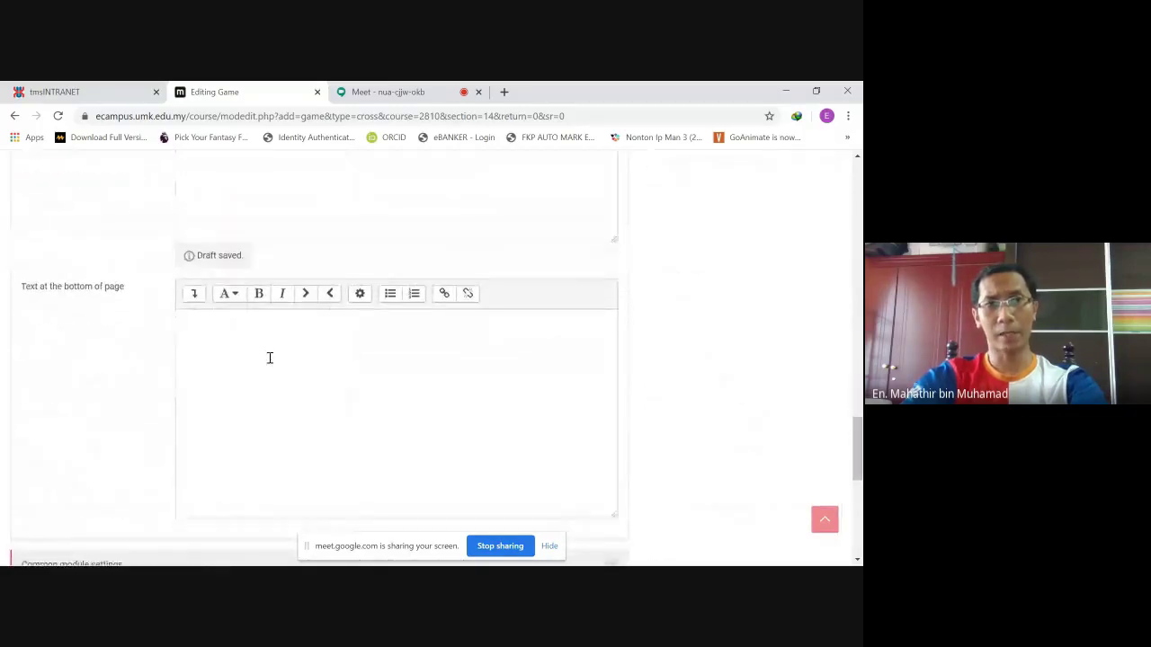
click(232, 208)
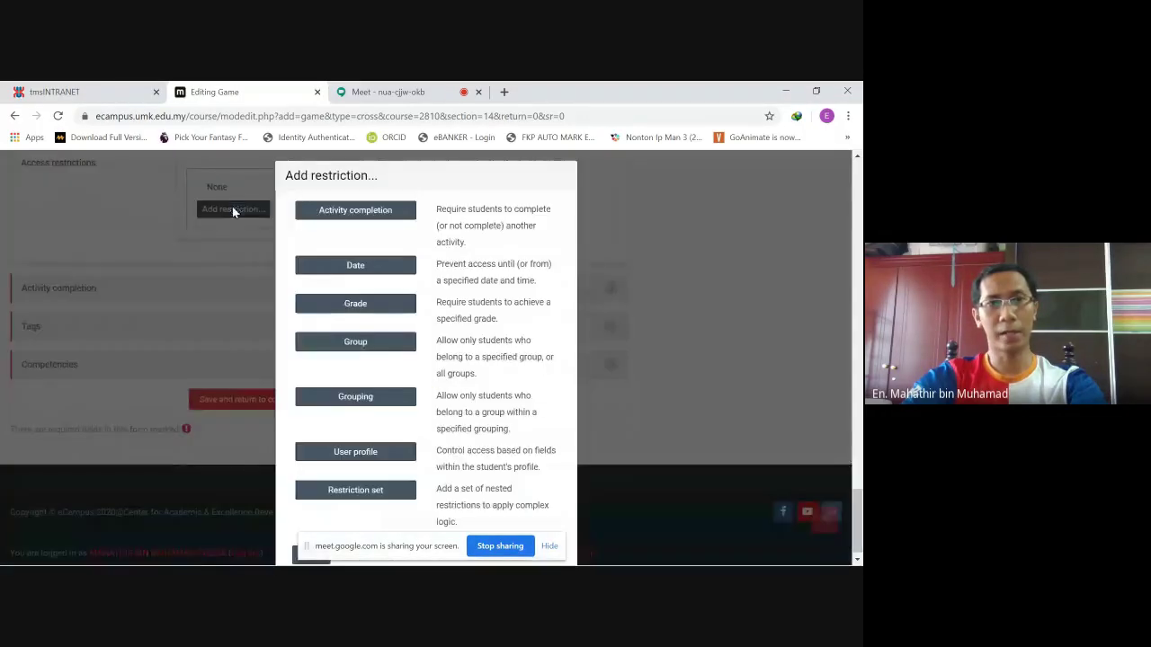
click(356, 271)
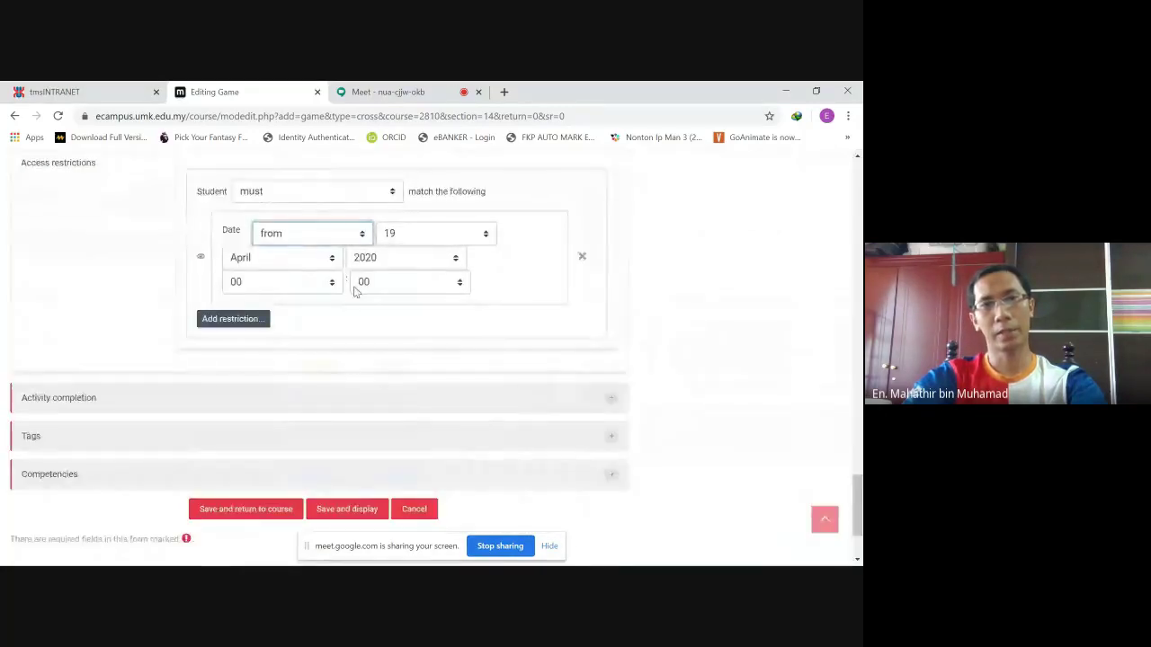
click(582, 256)
scroll(372, 267, up, 1)
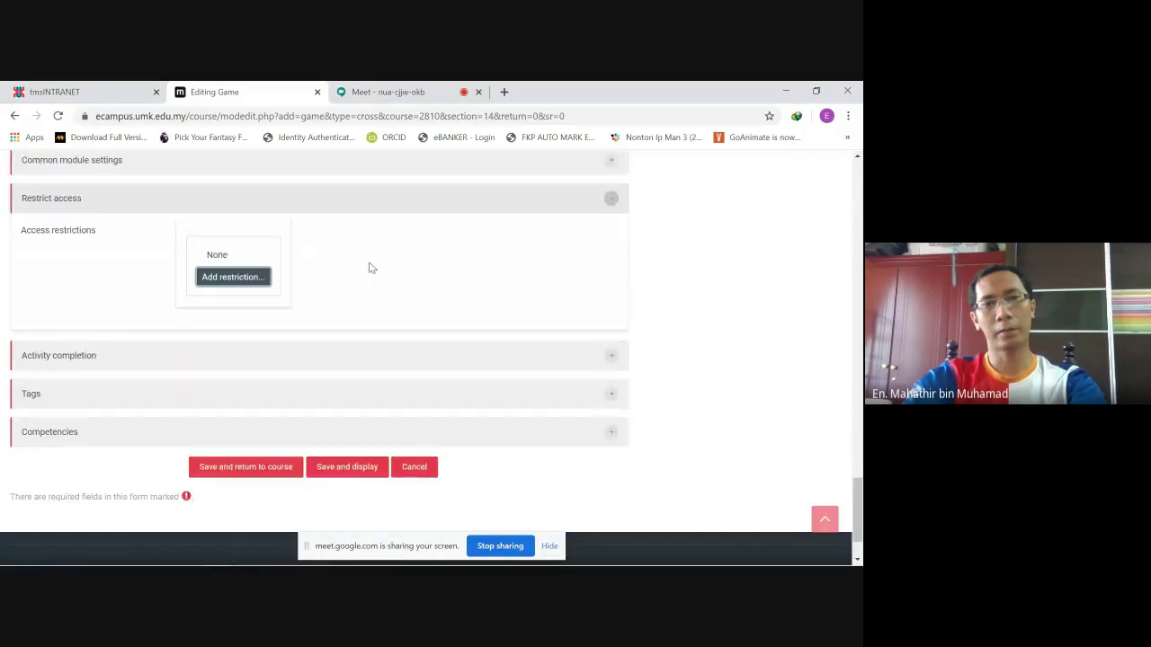
- Add a group access restriction to the crossword so that students must belong to group LK1
click(227, 279)
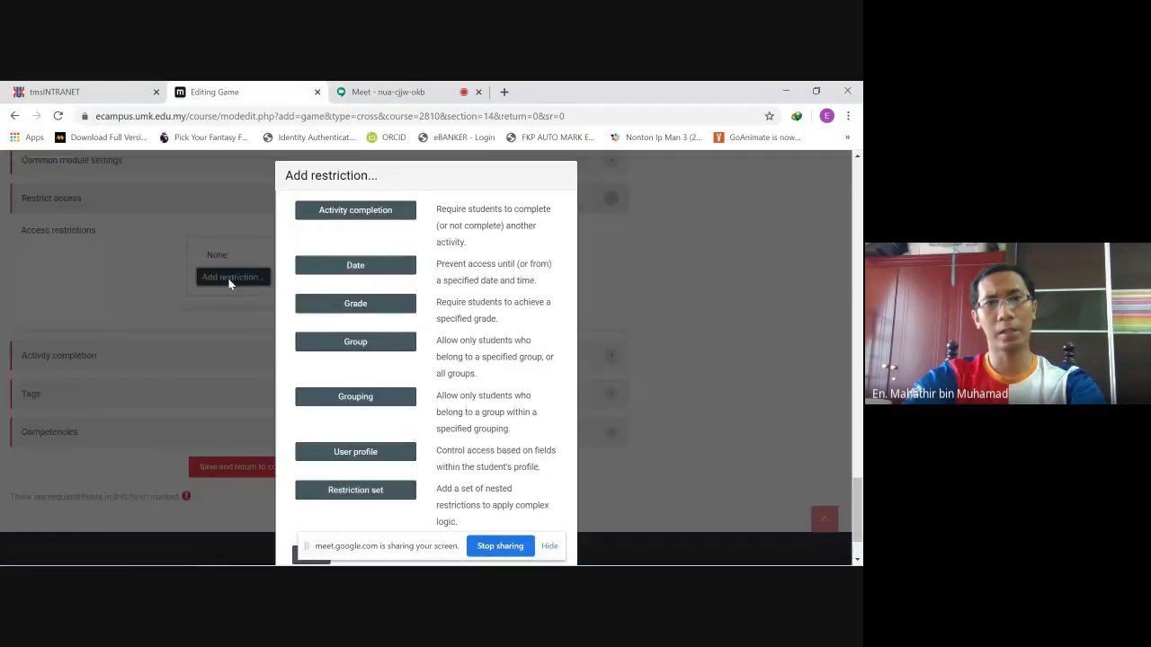
click(383, 347)
click(350, 304)
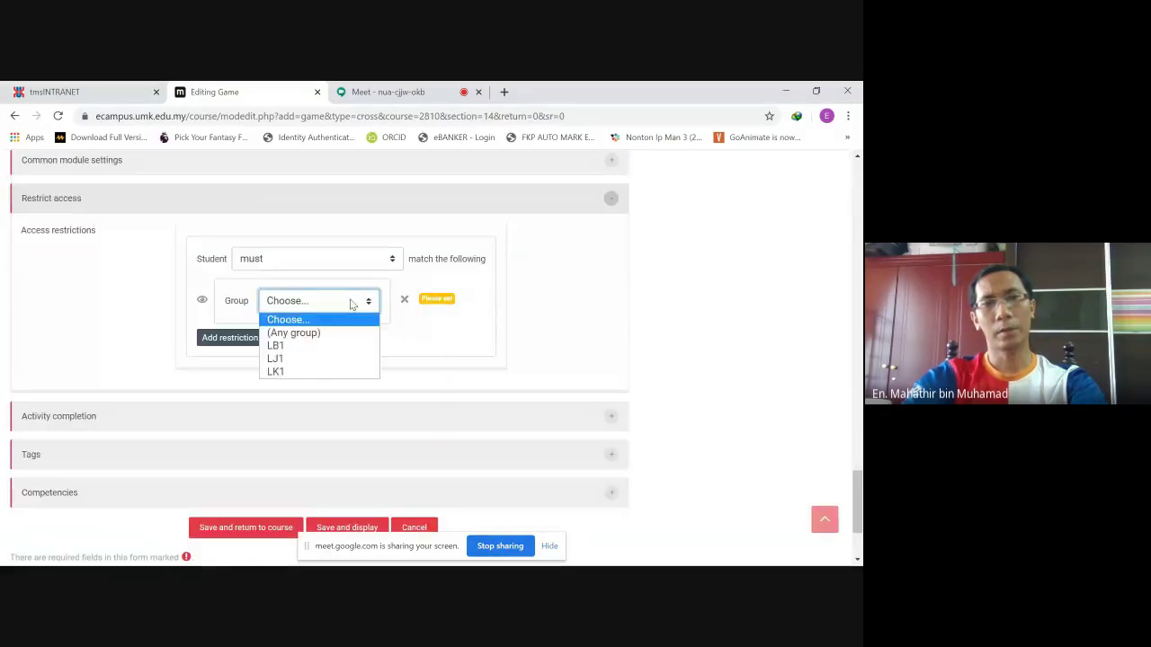
click(305, 375)
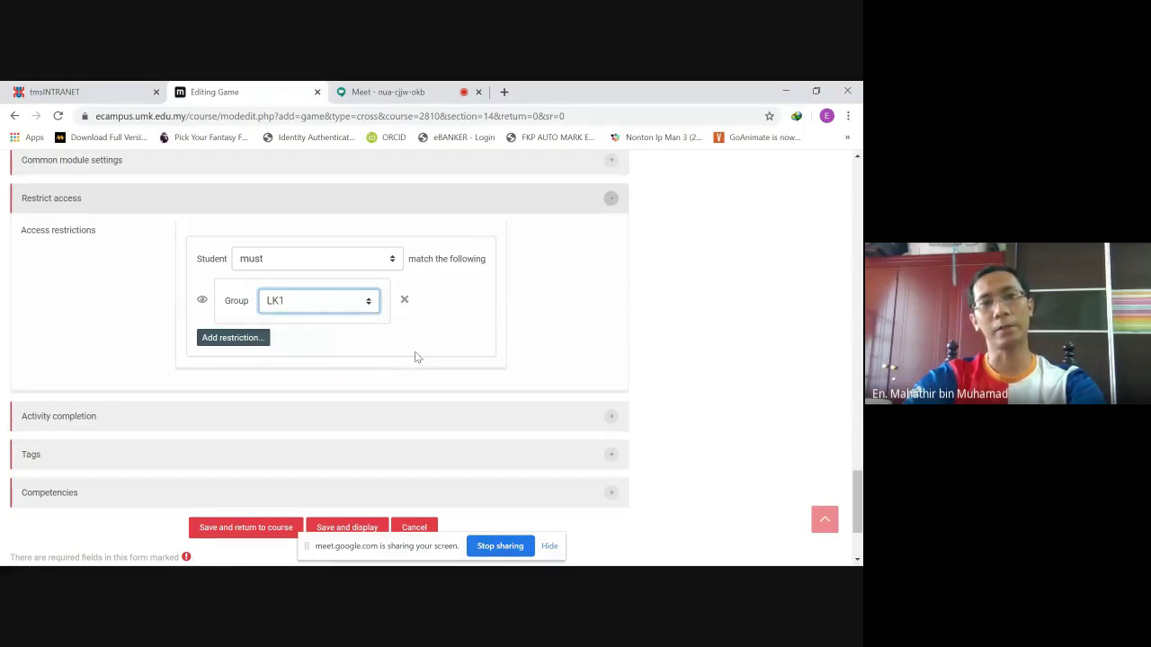
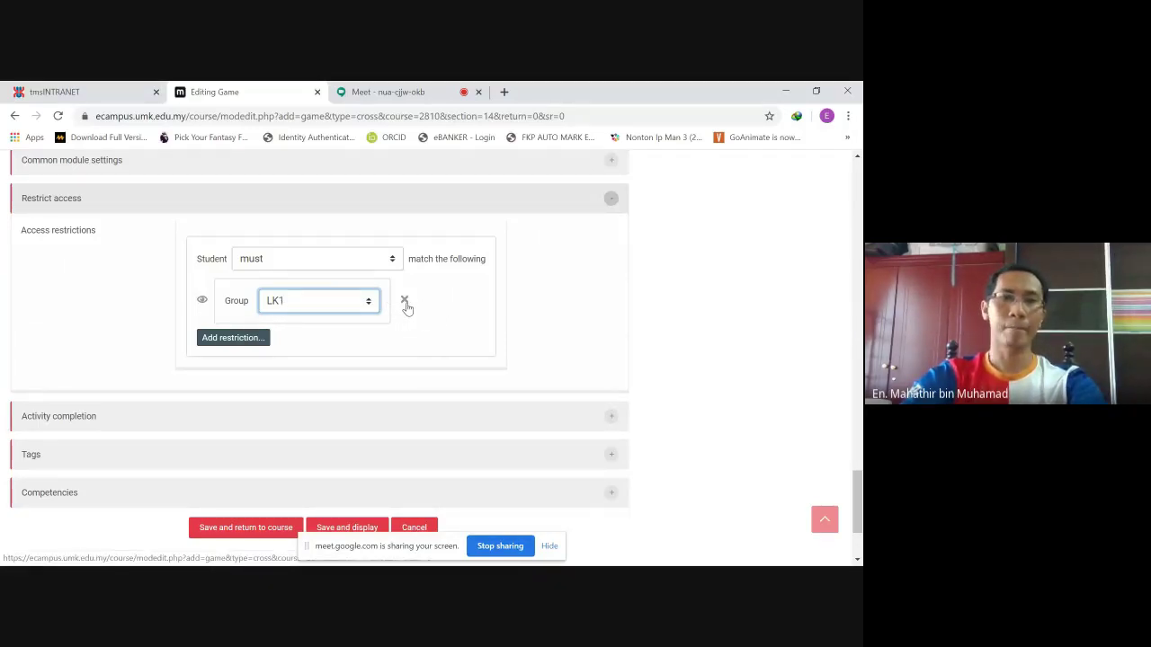
- Remove the LK1 group restriction from the crossword and save the game, returning to the course
click(404, 301)
scroll(396, 294, down, 3)
scroll(411, 303, up, 10)
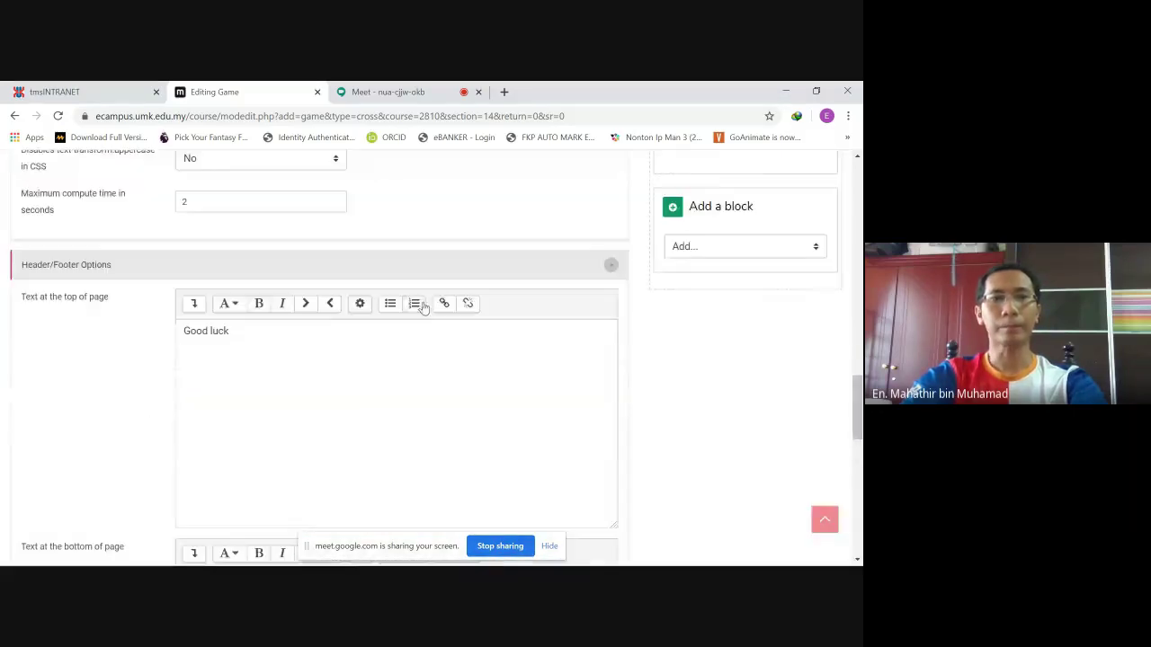
scroll(422, 308, up, 5)
scroll(428, 296, down, 15)
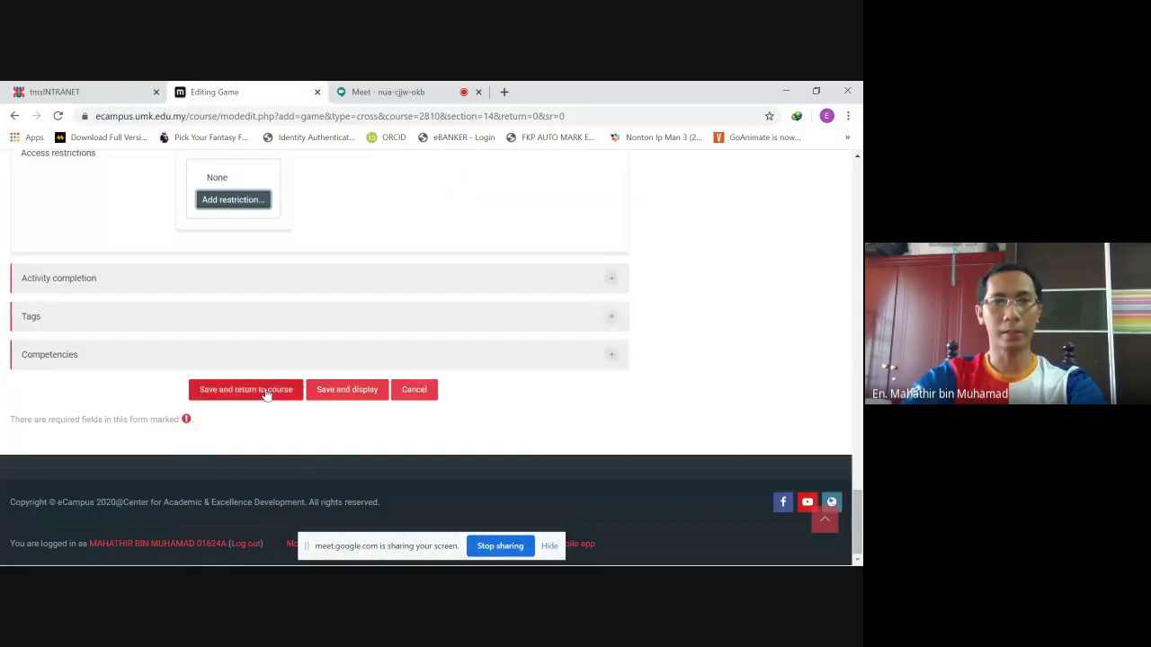
click(266, 394)
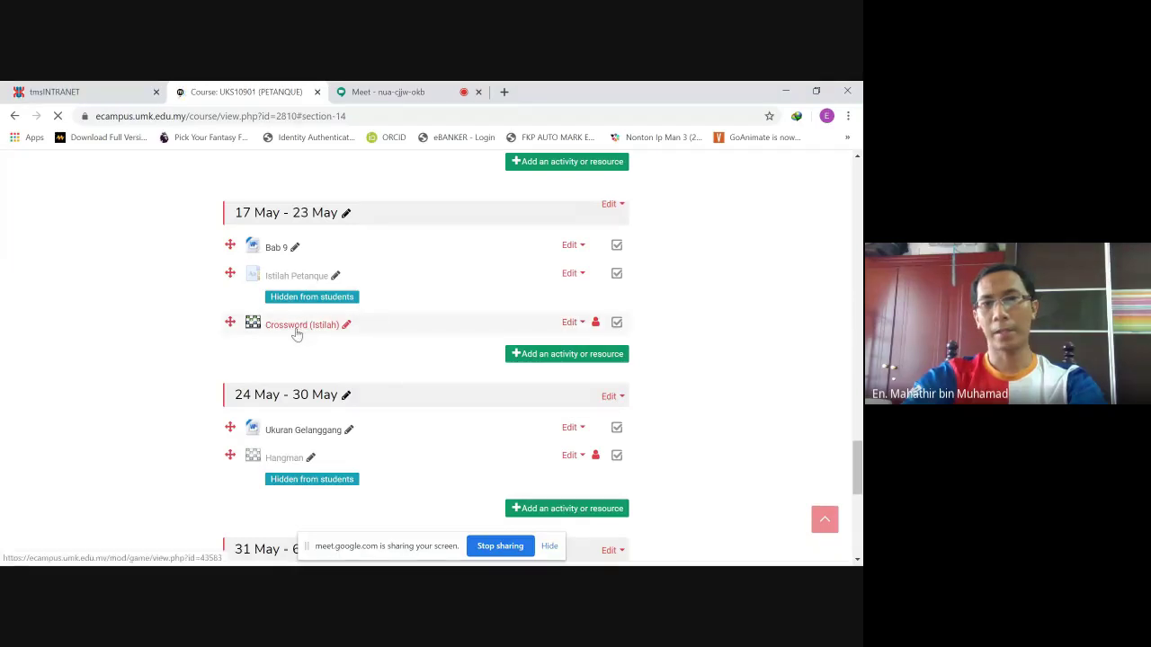
- Switch the course view to the Student role
scroll(616, 331, up, 2)
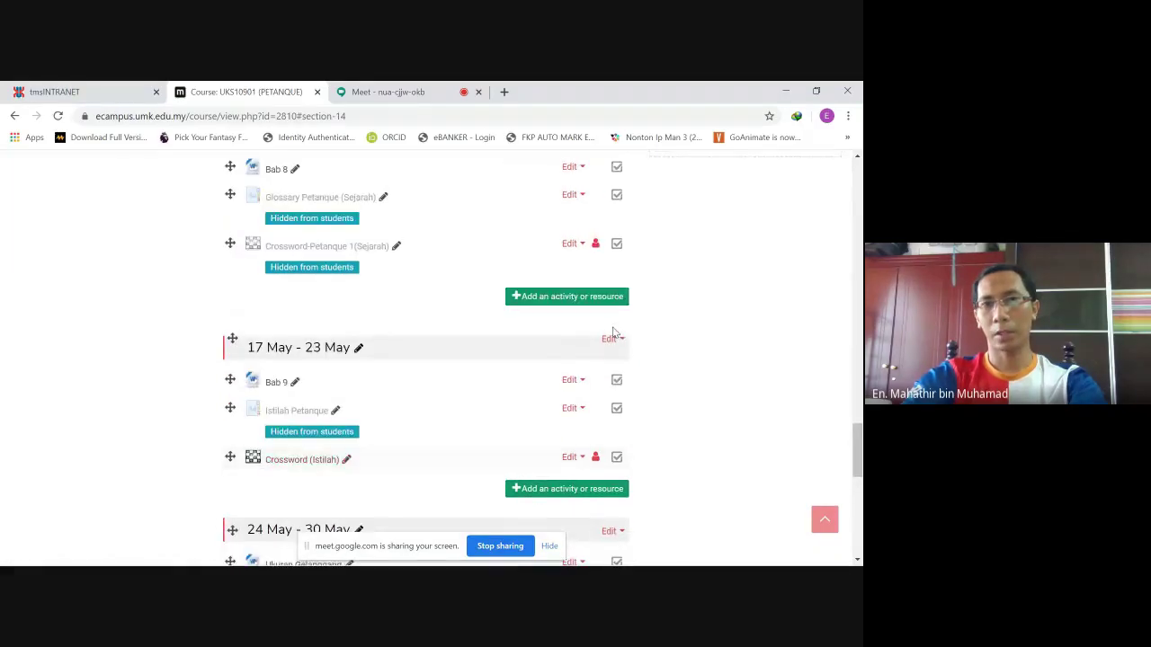
scroll(591, 372, up, 20)
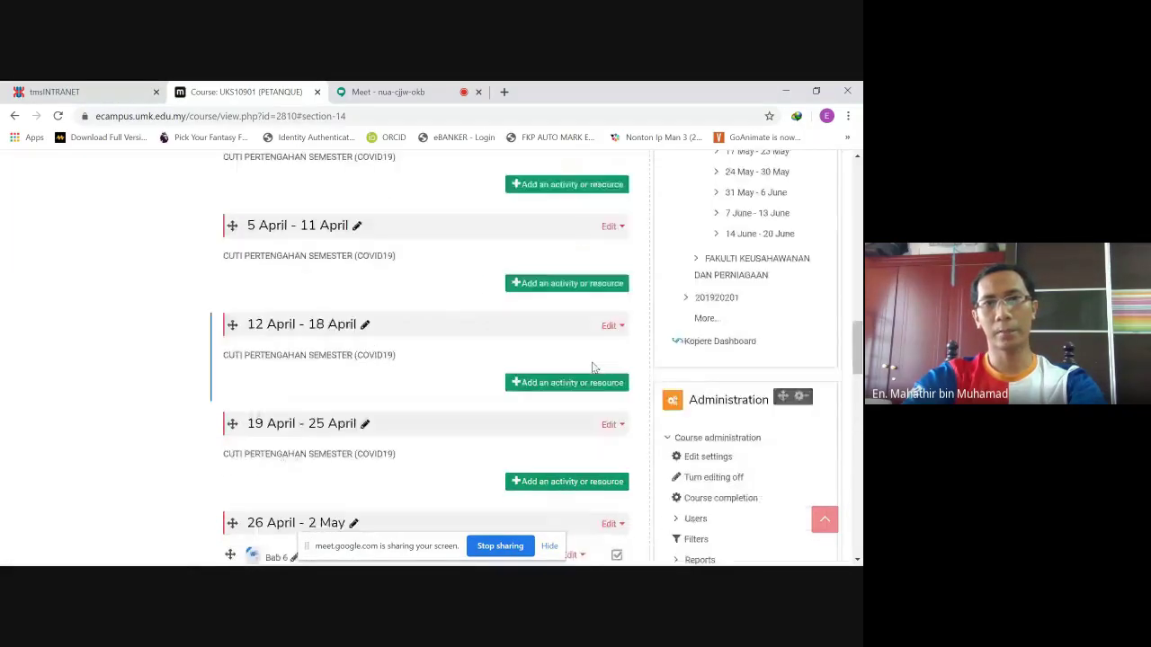
scroll(608, 347, up, 5)
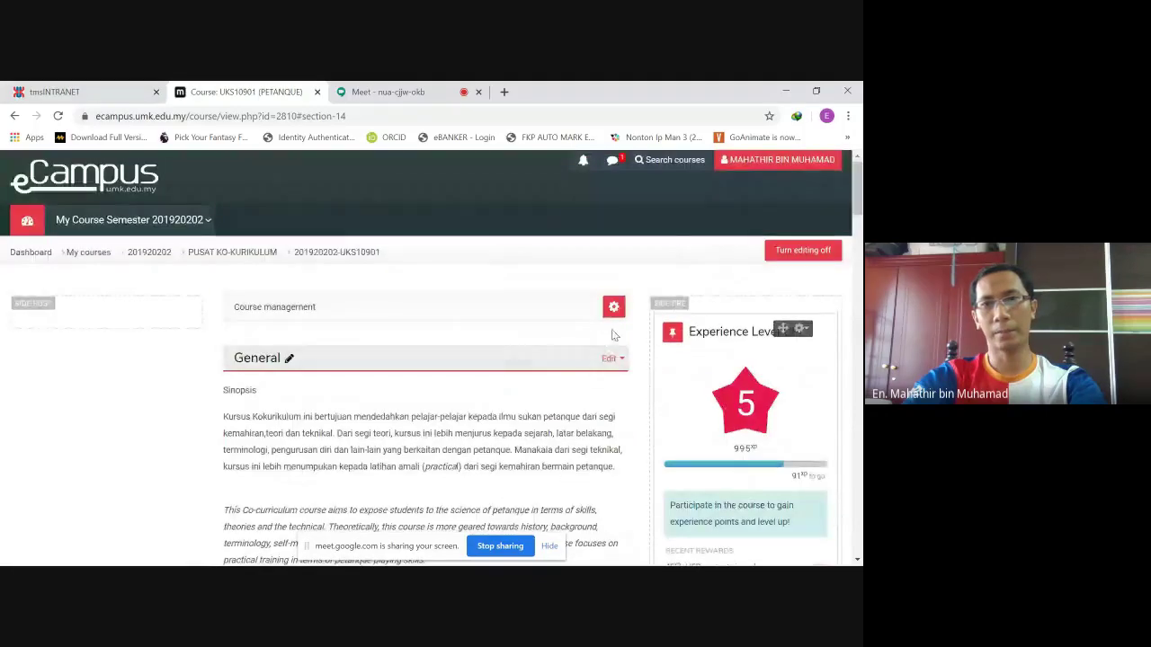
click(763, 159)
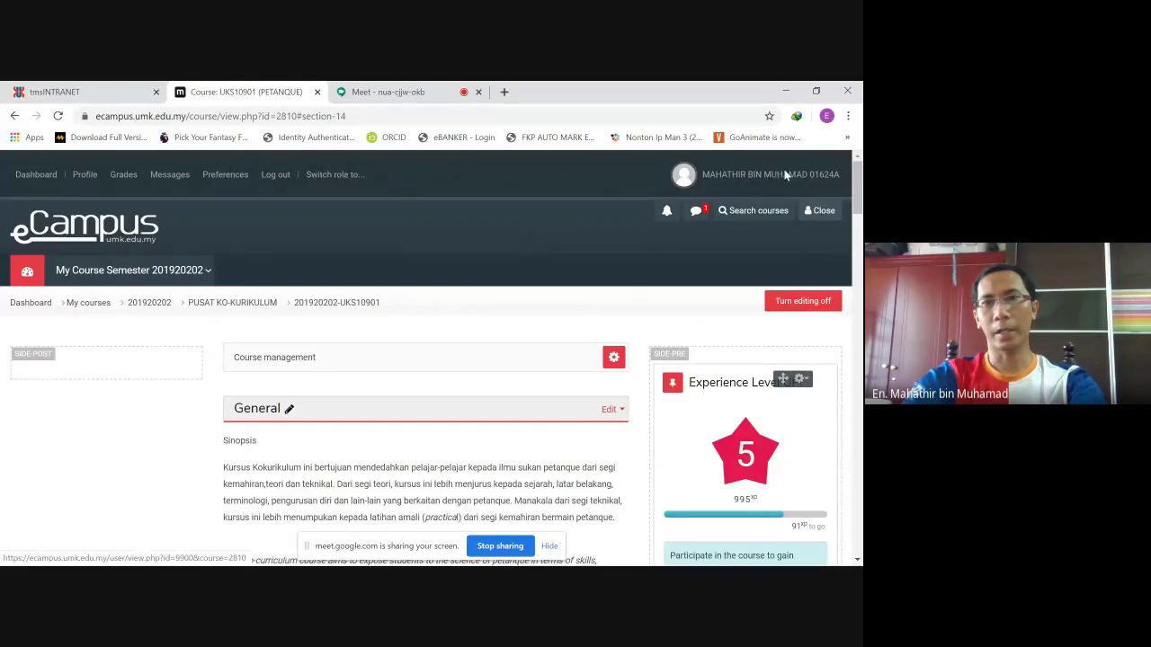
click(332, 176)
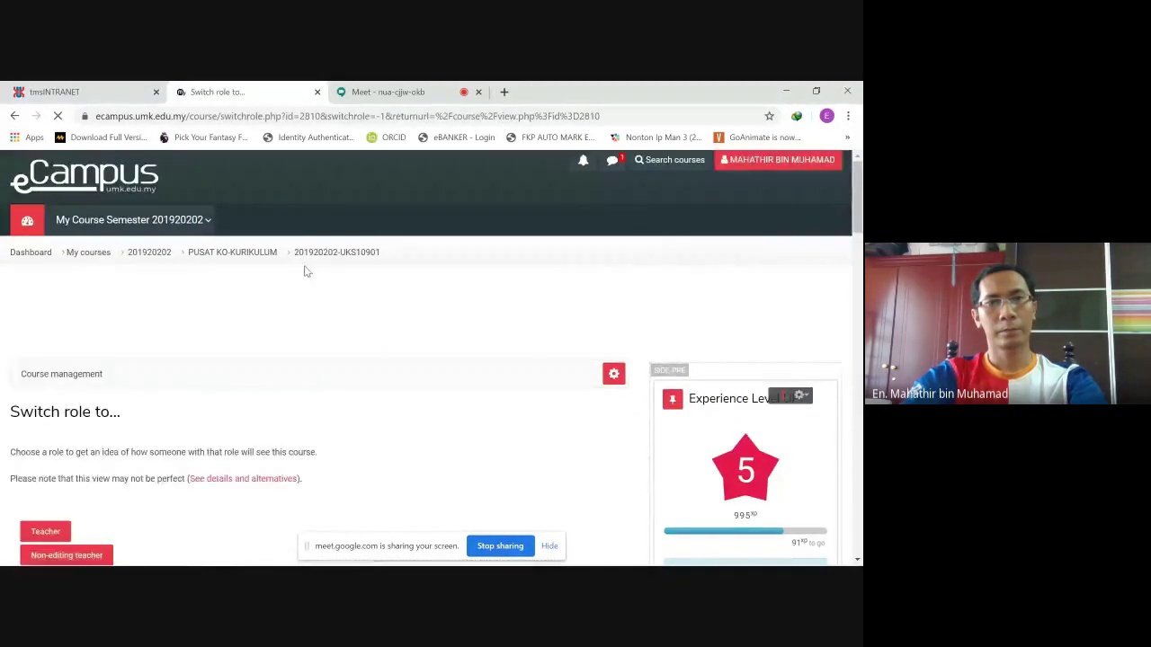
scroll(213, 357, down, 2)
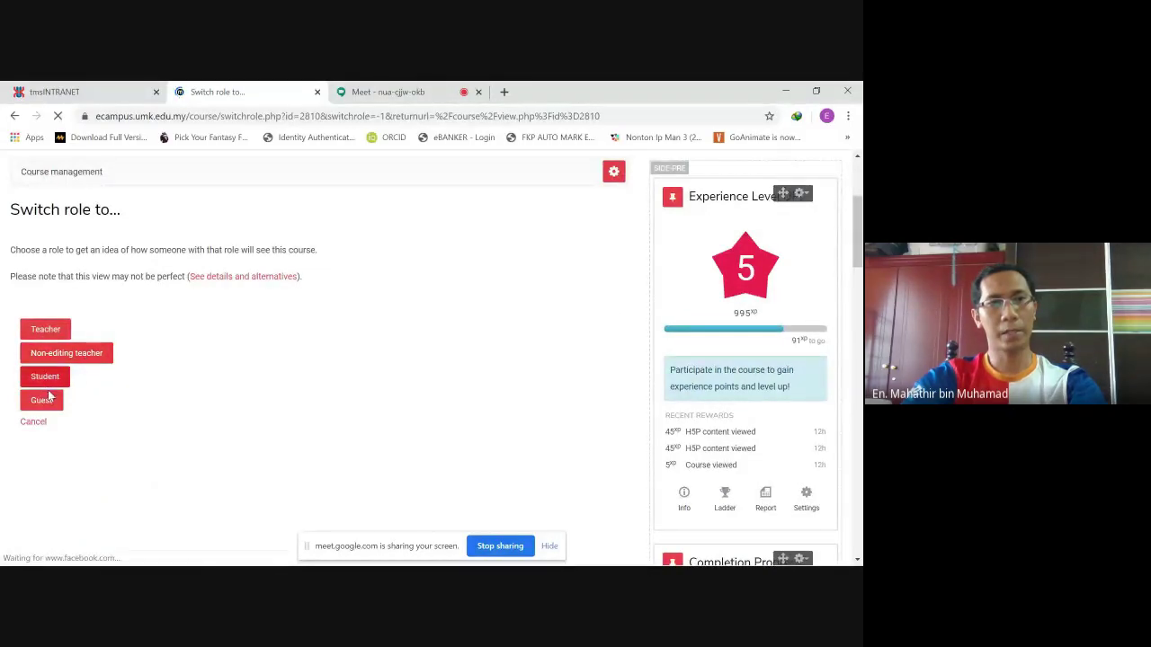
click(45, 380)
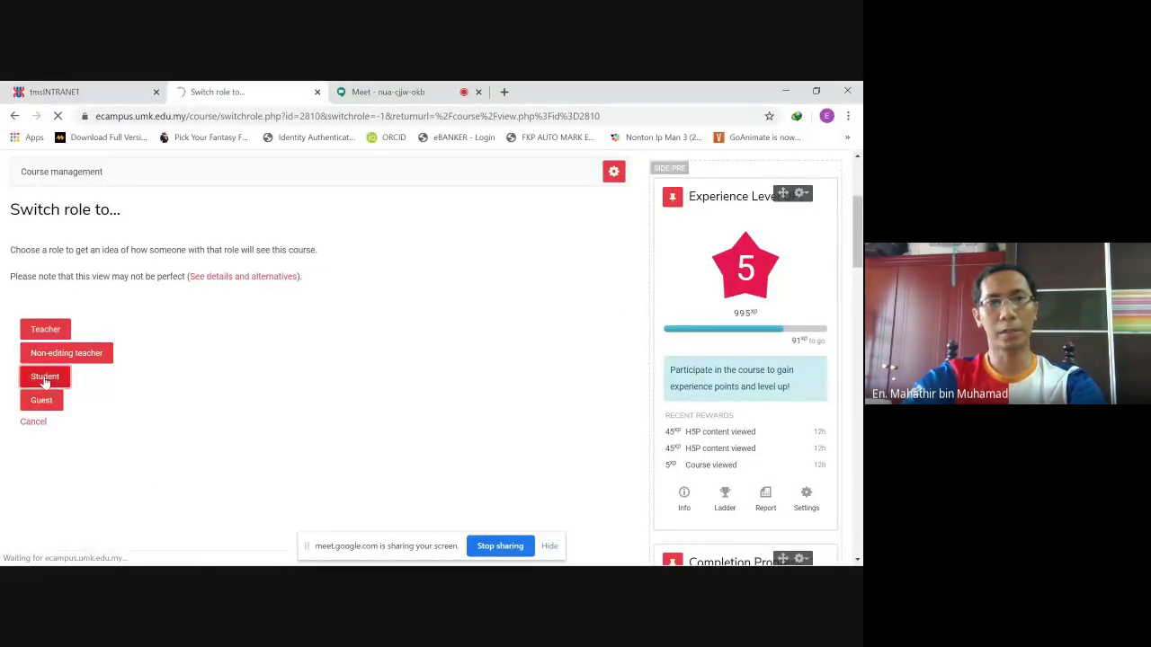
- Open Crossword (Istilah) in the 17 May - 23 May section and start a game attempt
scroll(316, 338, down, 20)
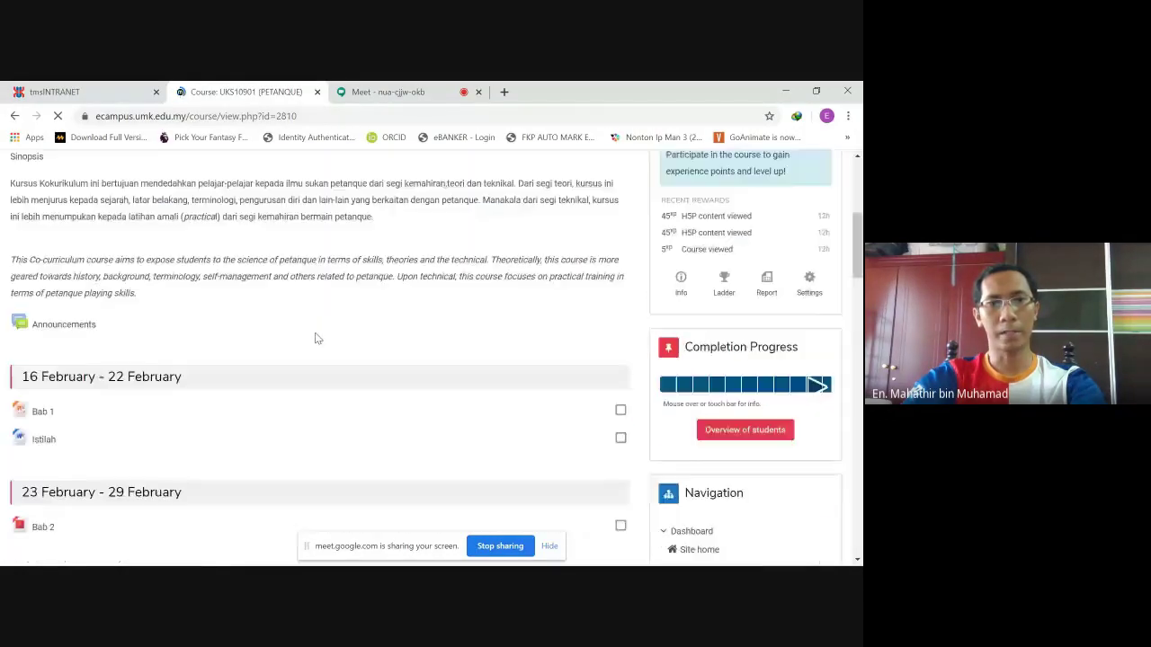
scroll(316, 342, down, 20)
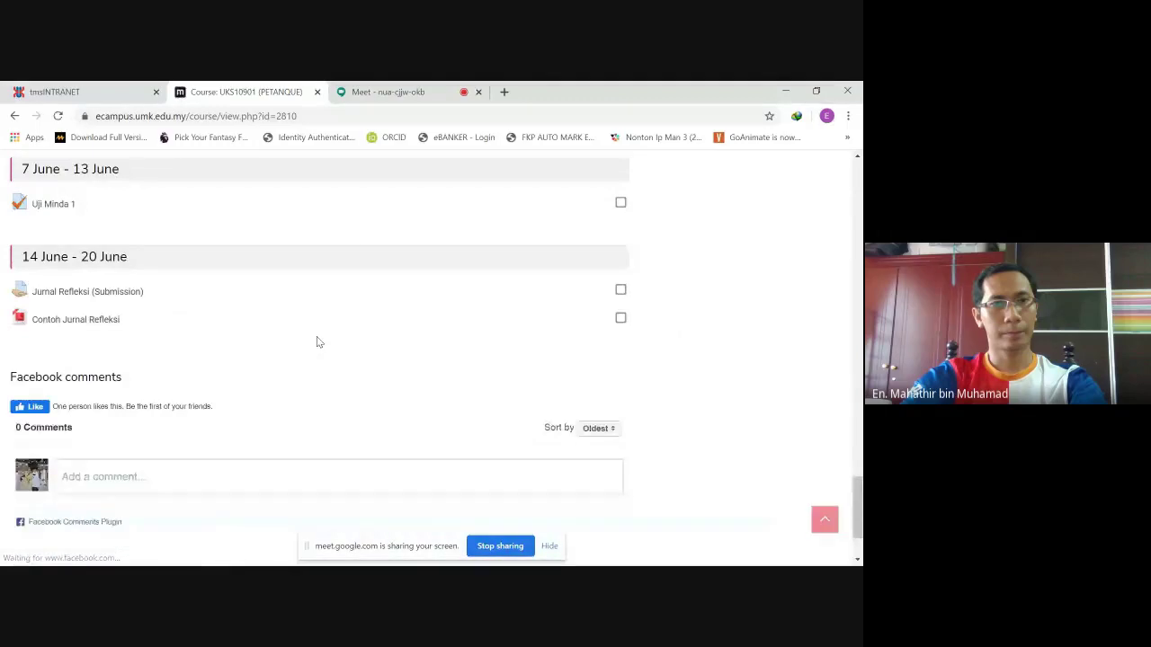
scroll(317, 340, up, 5)
scroll(301, 338, up, 1)
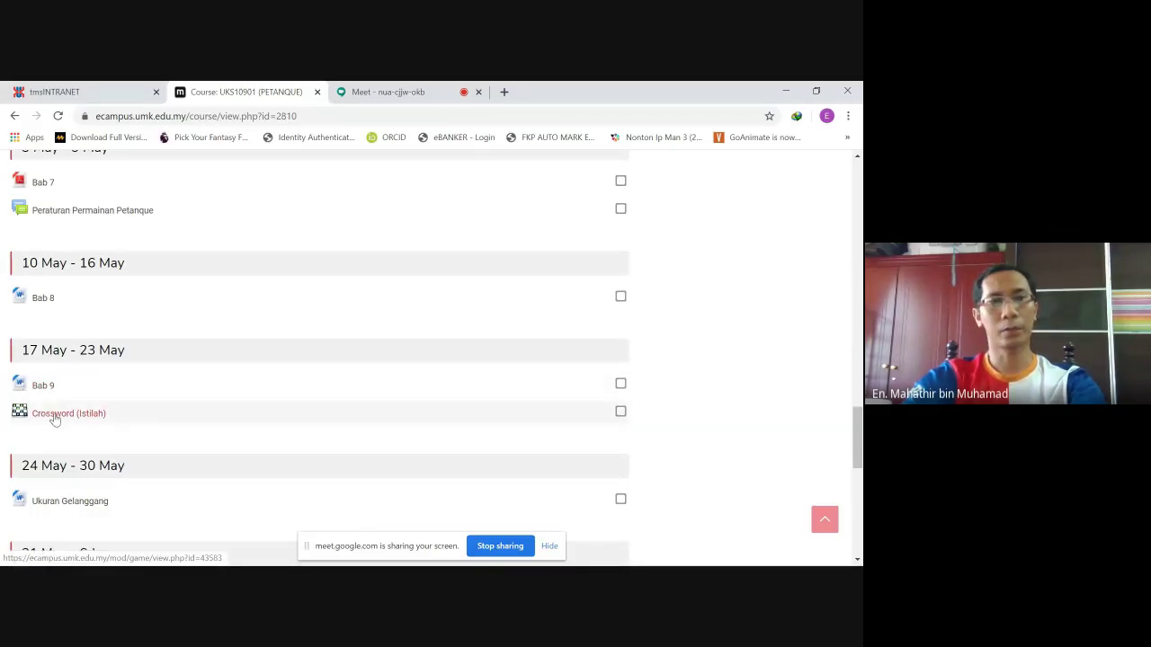
click(101, 414)
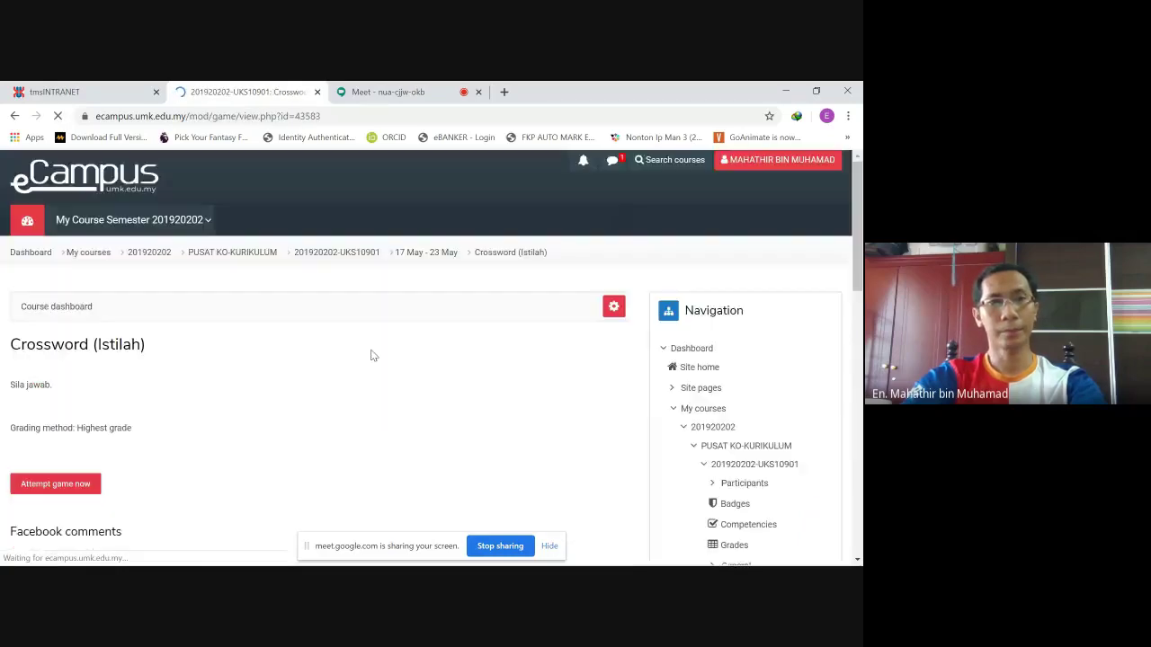
scroll(260, 365, down, 1)
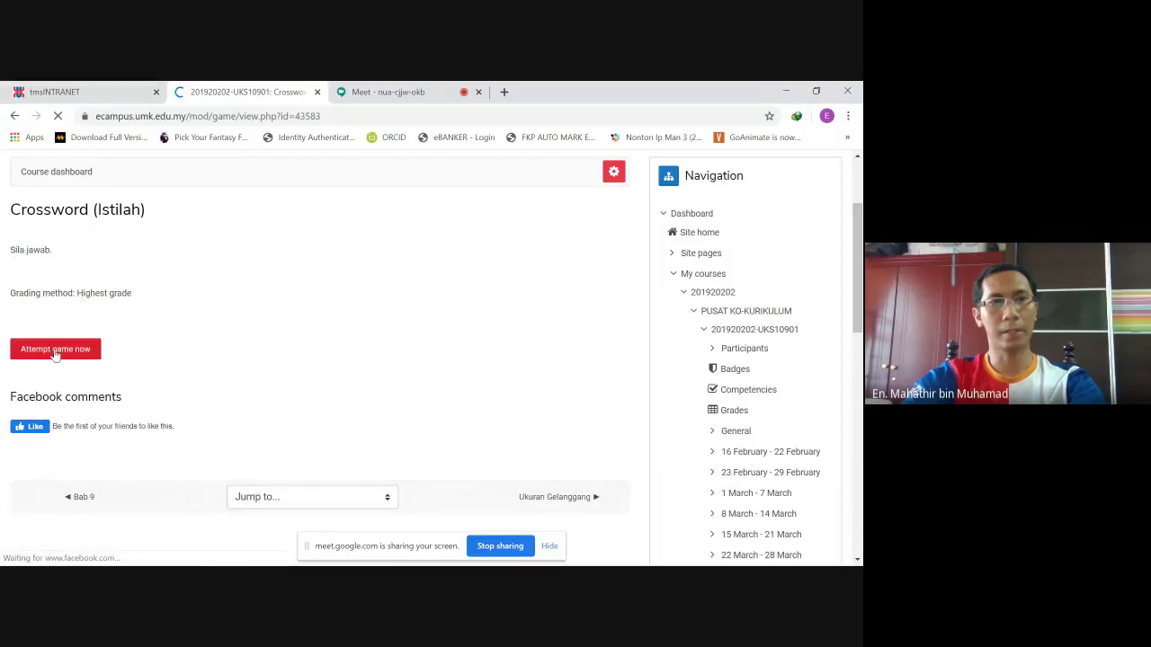
click(55, 352)
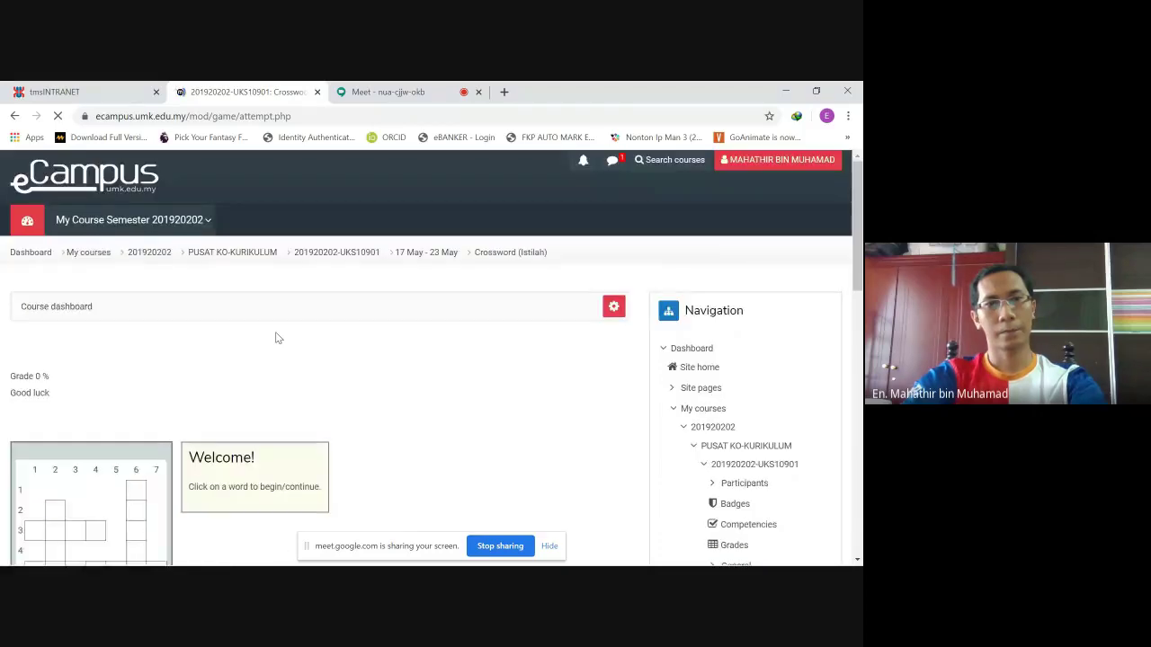
- Look through the crossword's grid and clues, and answer 6 down with BOULE
scroll(277, 338, down, 3)
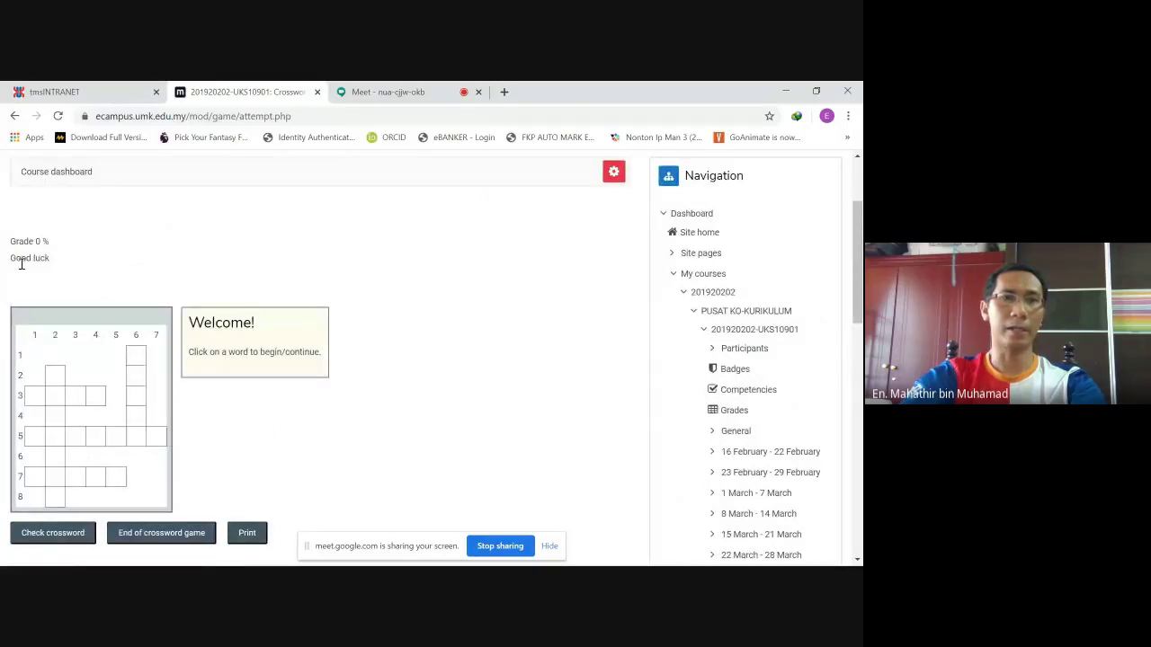
scroll(100, 288, down, 2)
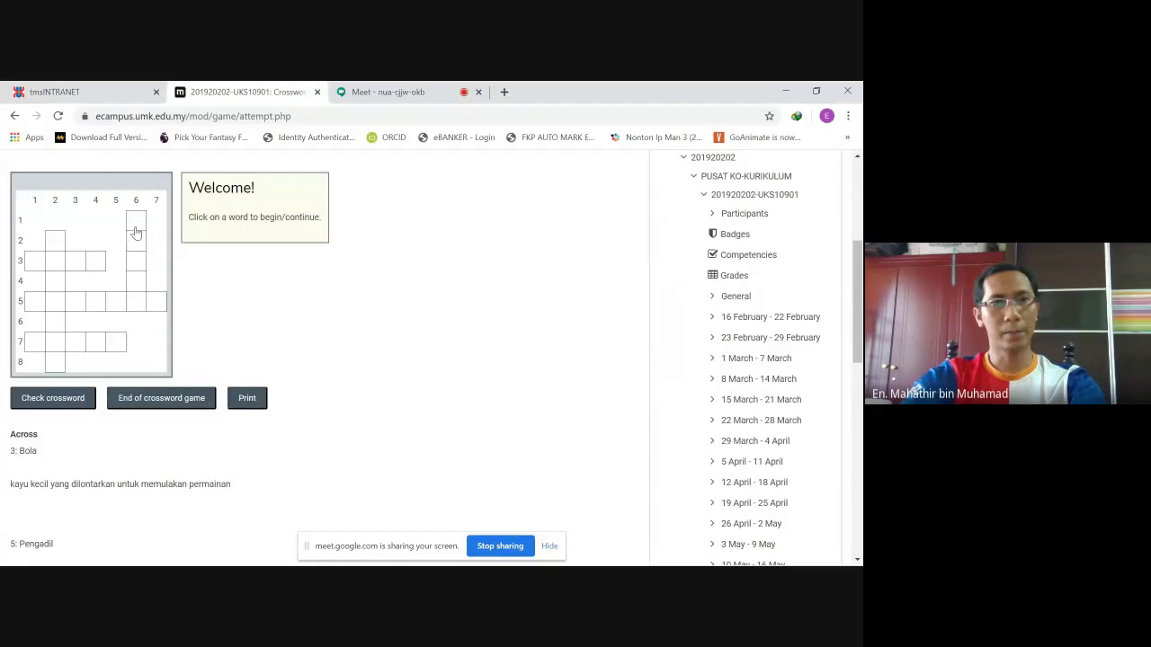
click(136, 228)
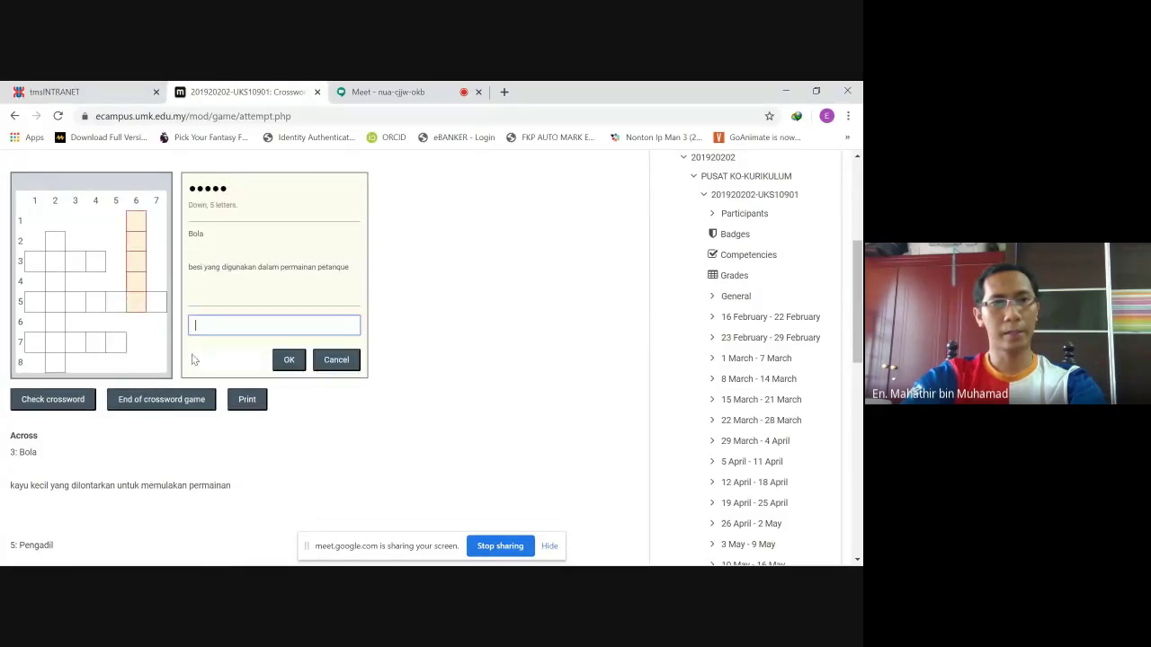
scroll(165, 398, down, 4)
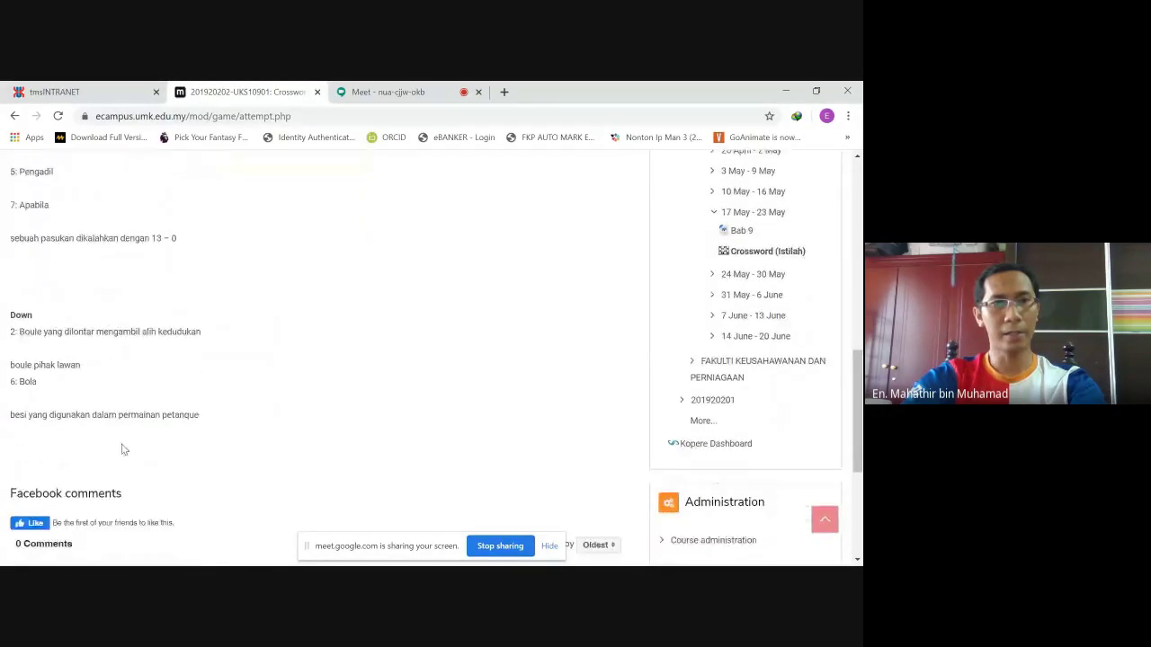
scroll(124, 442, down, 1)
scroll(148, 414, up, 7)
scroll(143, 307, down, 2)
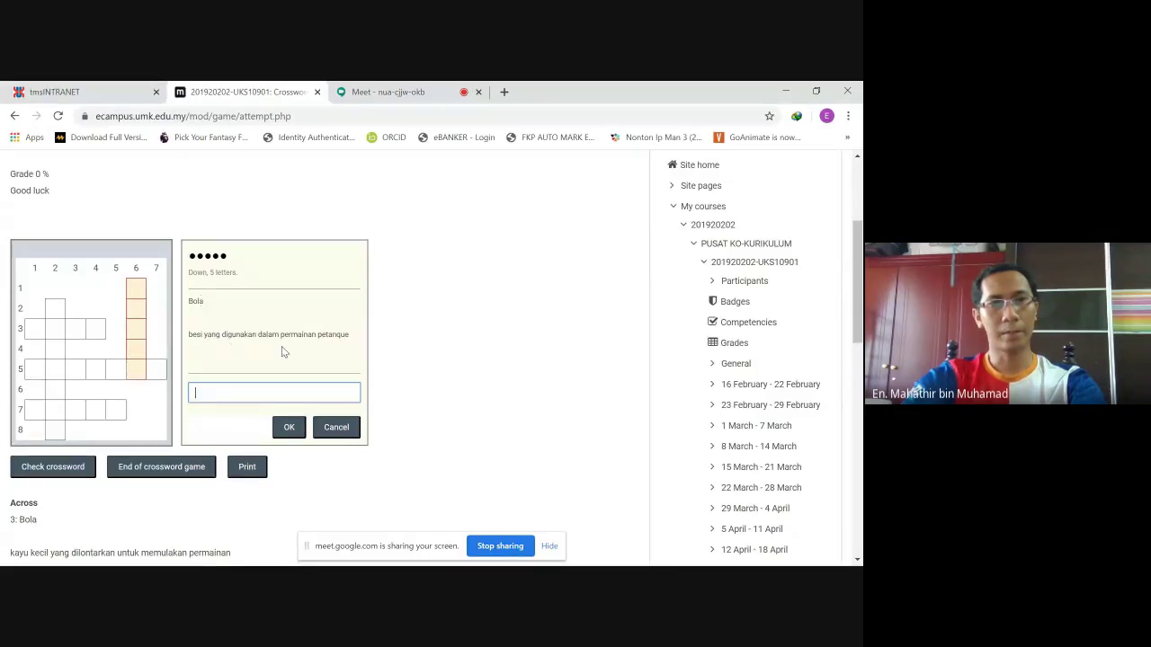
click(262, 400)
text(BOULE)
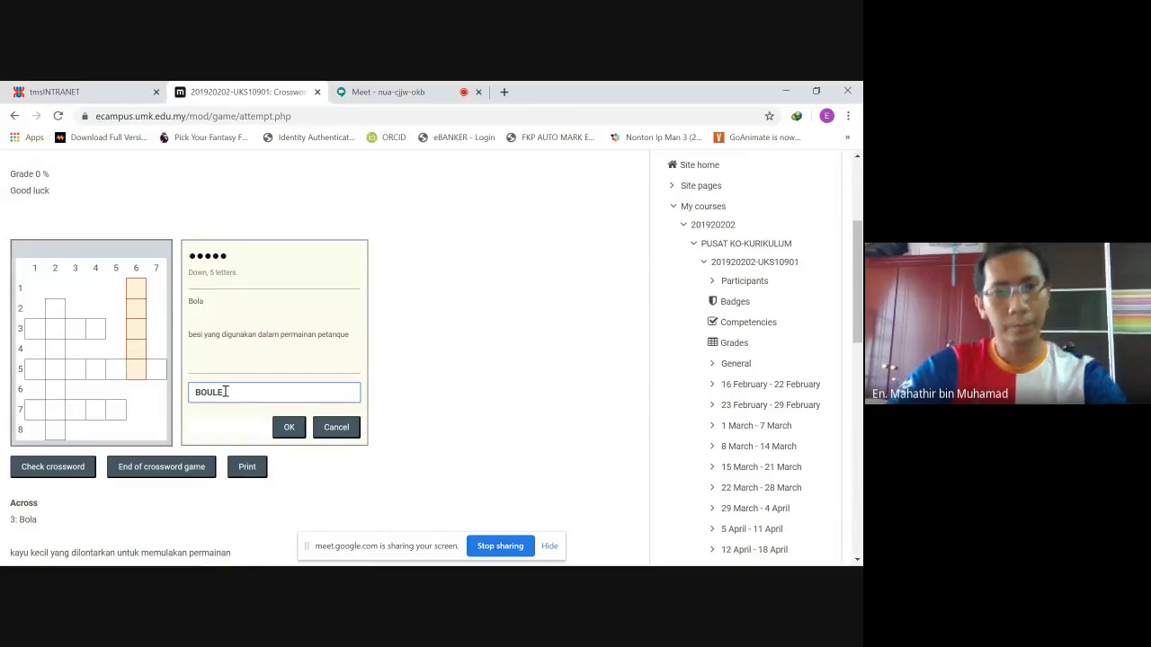
click(288, 427)
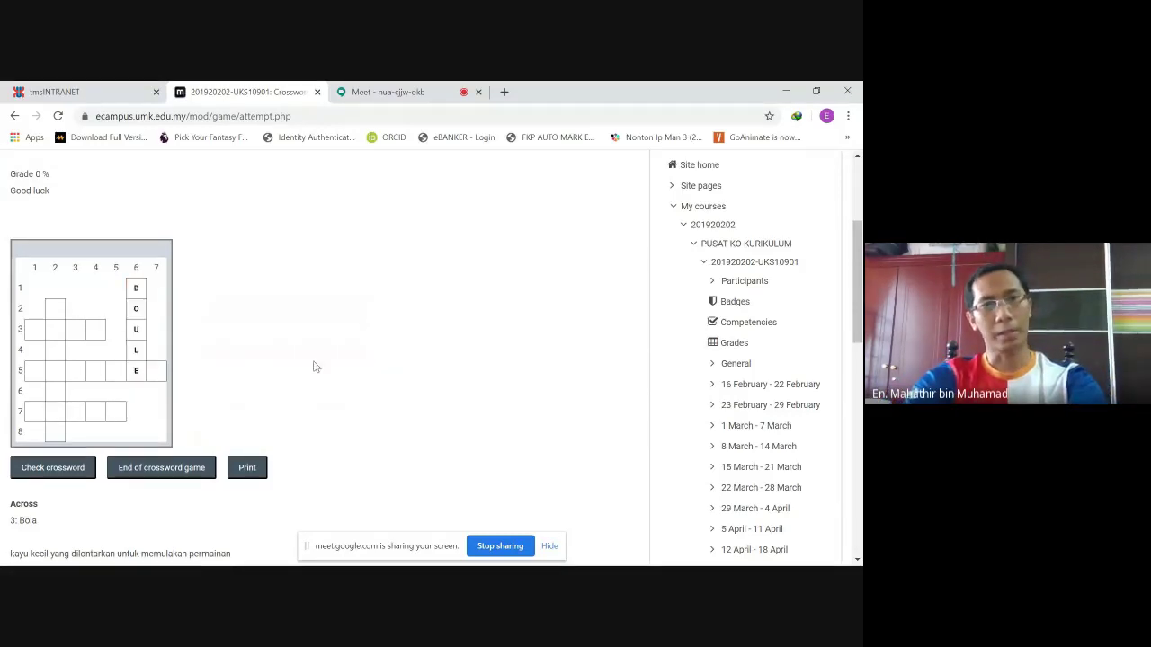
- Check the crossword with the 6 down answer filled in
scroll(128, 349, down, 2)
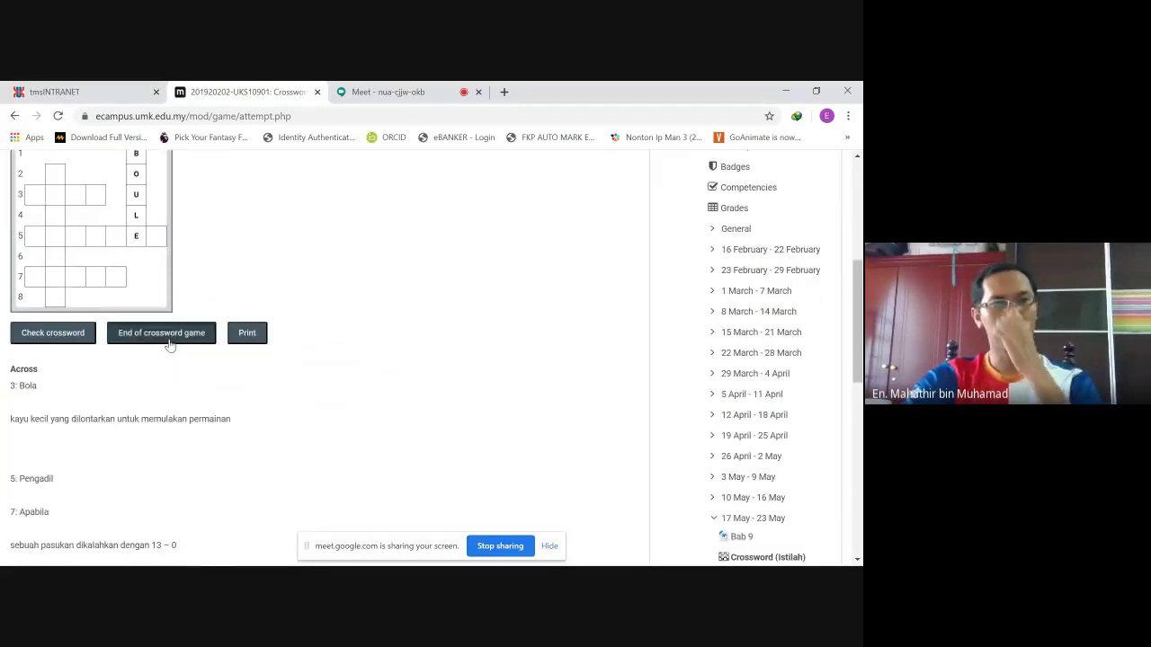
scroll(216, 322, up, 1)
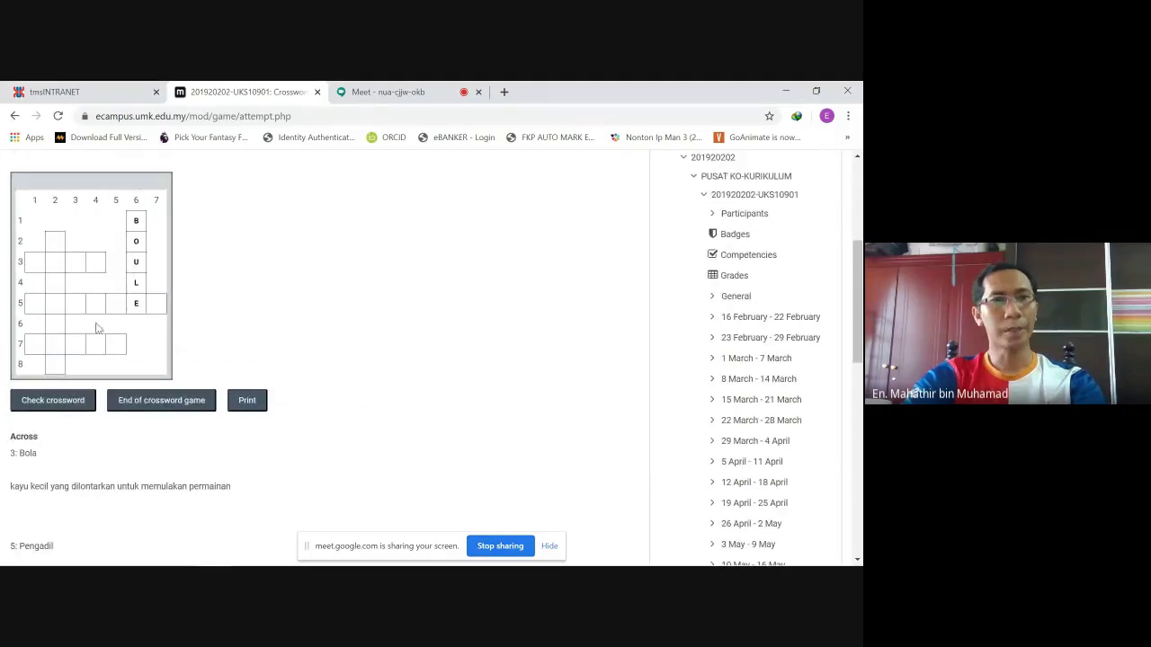
click(67, 400)
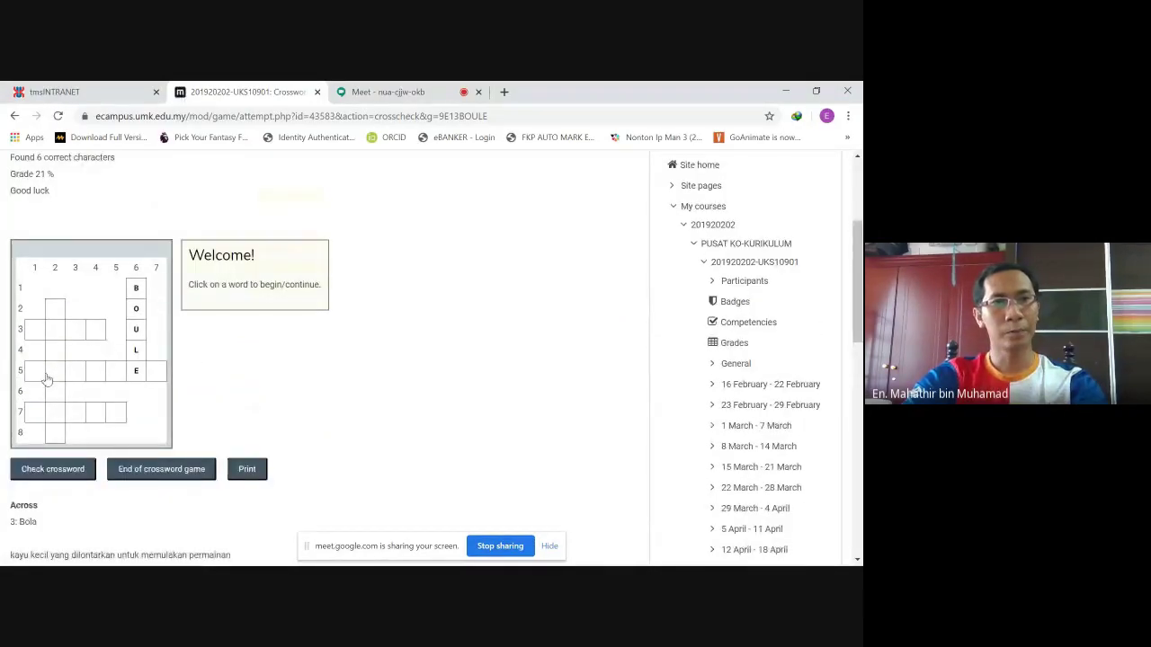
- Answer 3 across with JOCK, check the crossword again and review the character and grade feedback
click(33, 336)
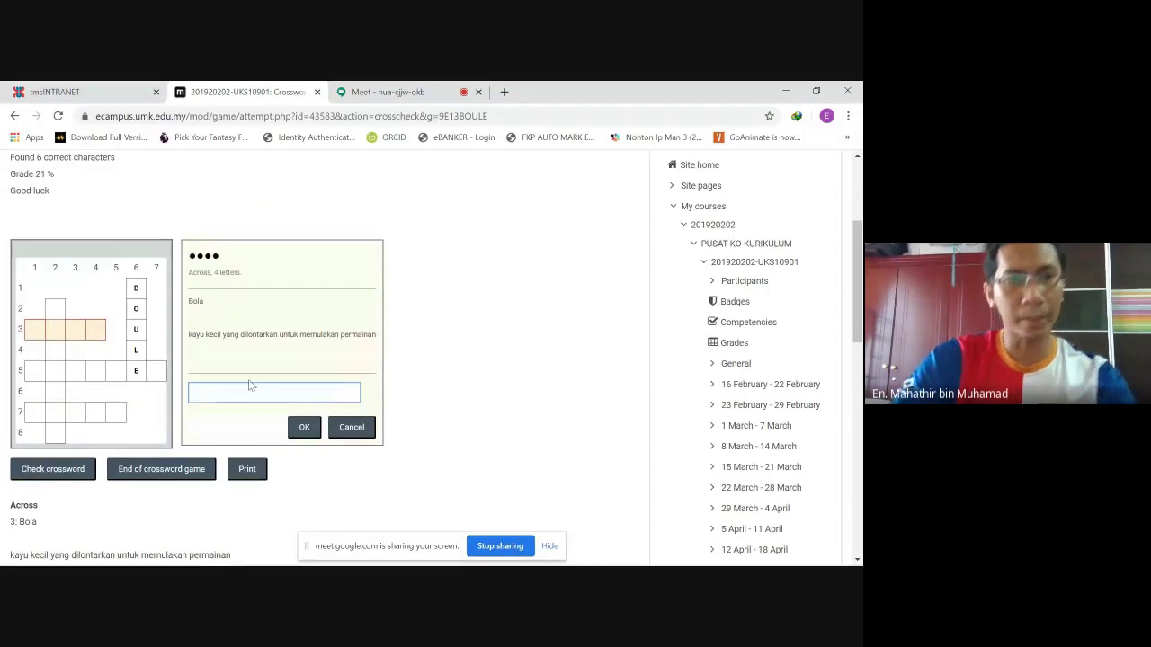
text(JOCK)
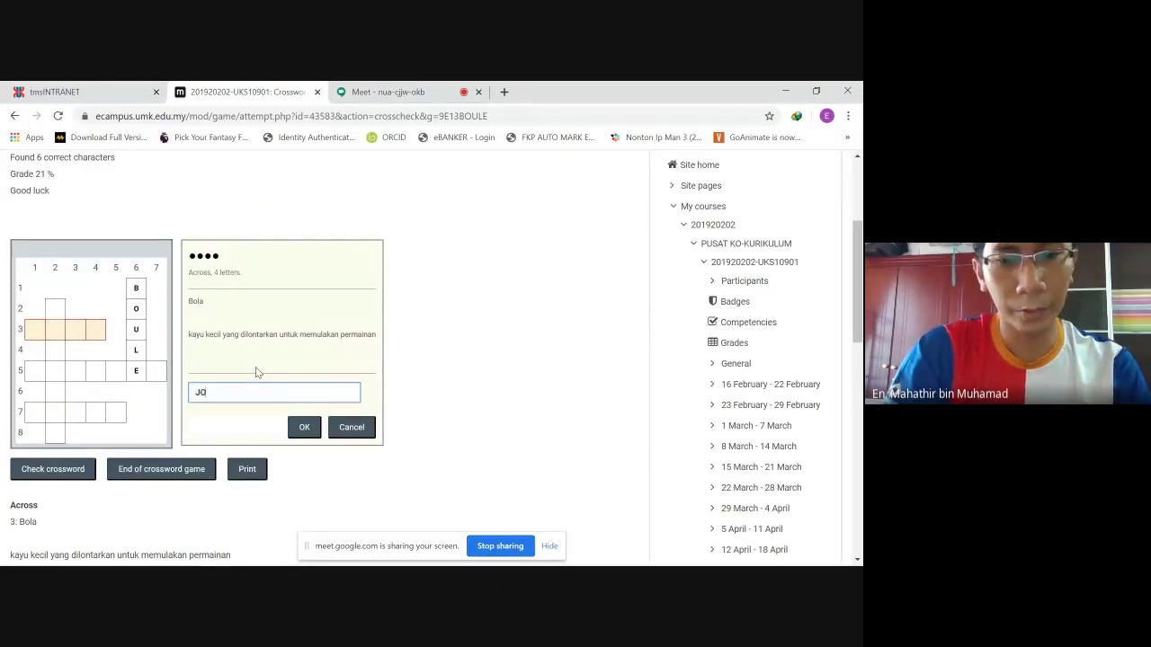
click(305, 428)
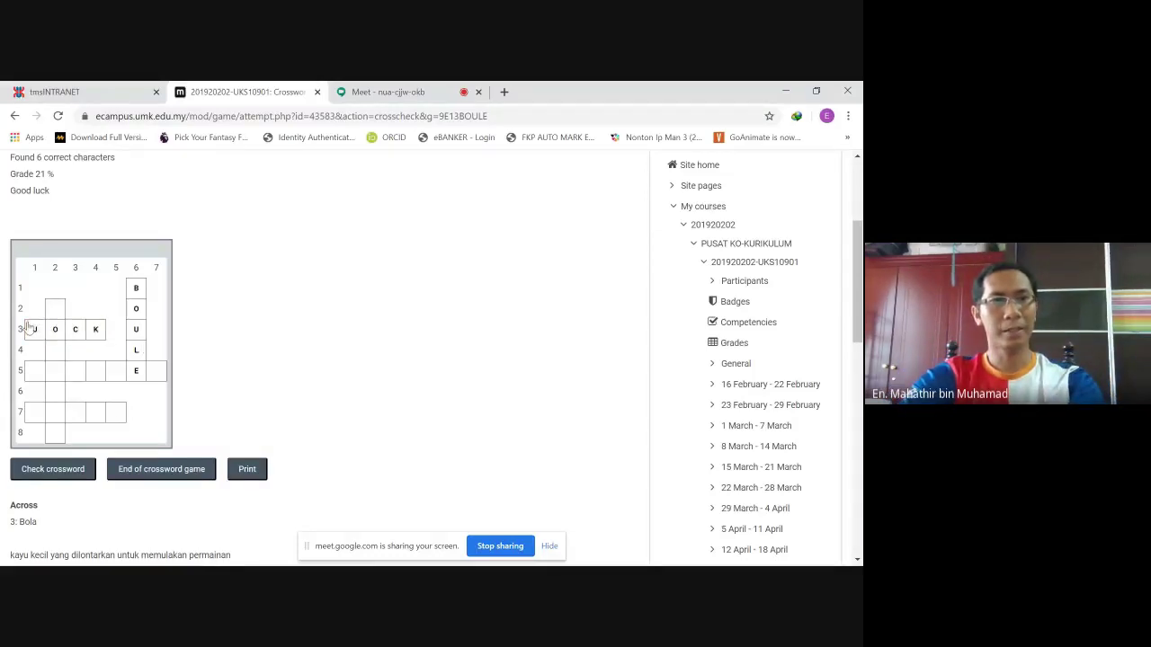
click(59, 468)
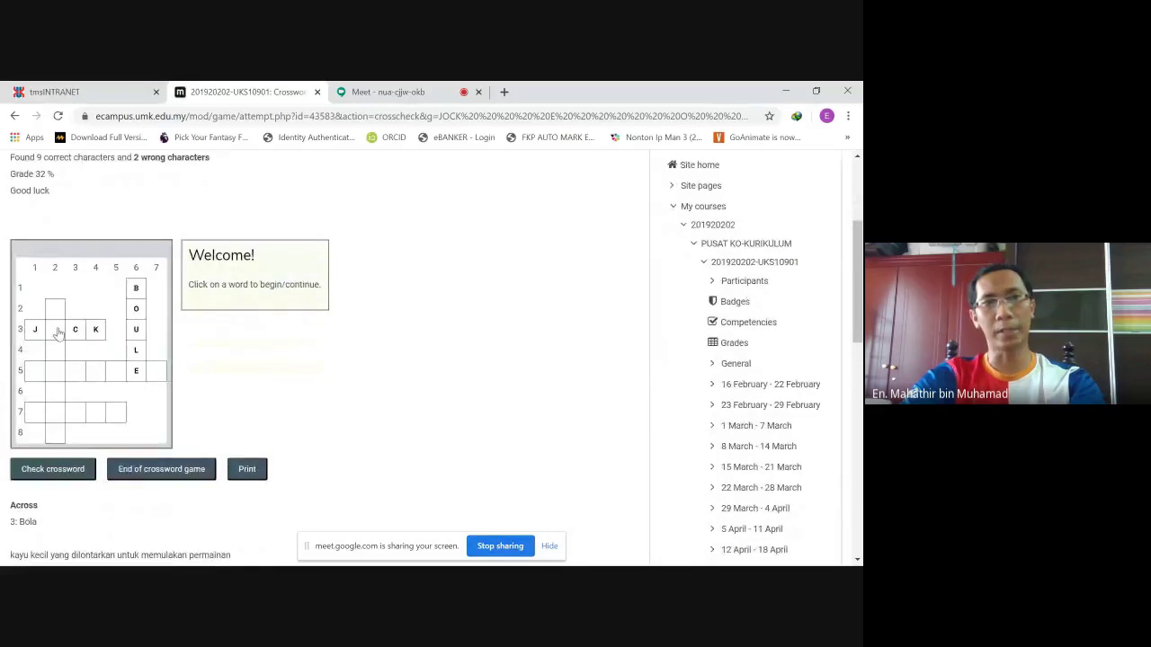
scroll(155, 350, up, 3)
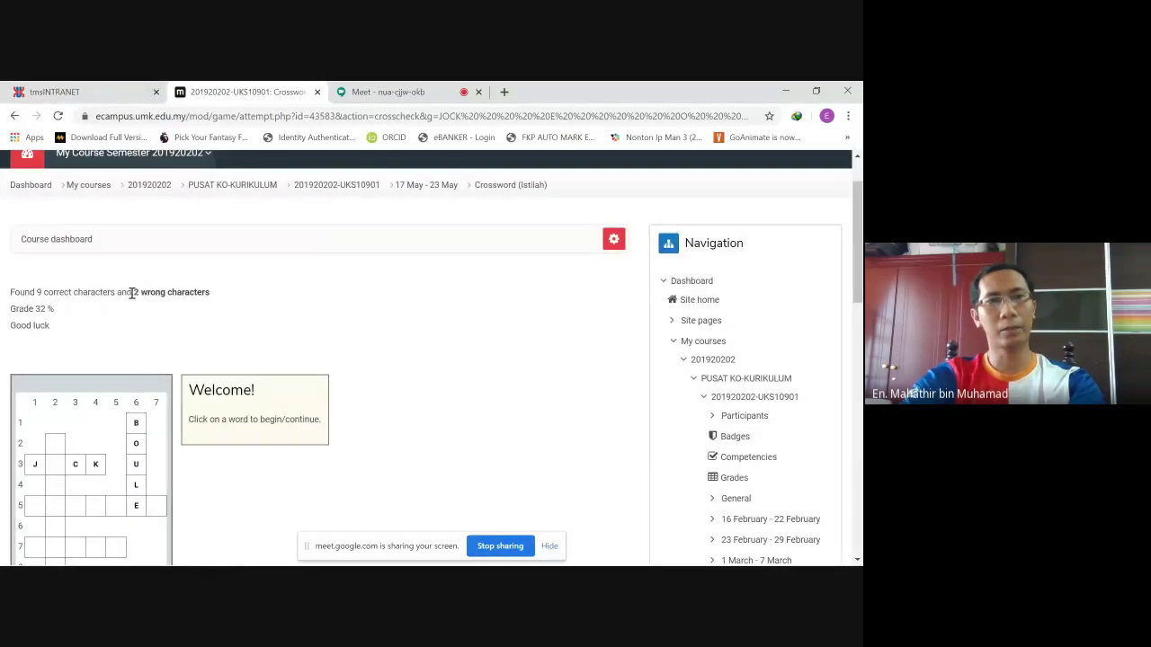
scroll(223, 304, down, 1)
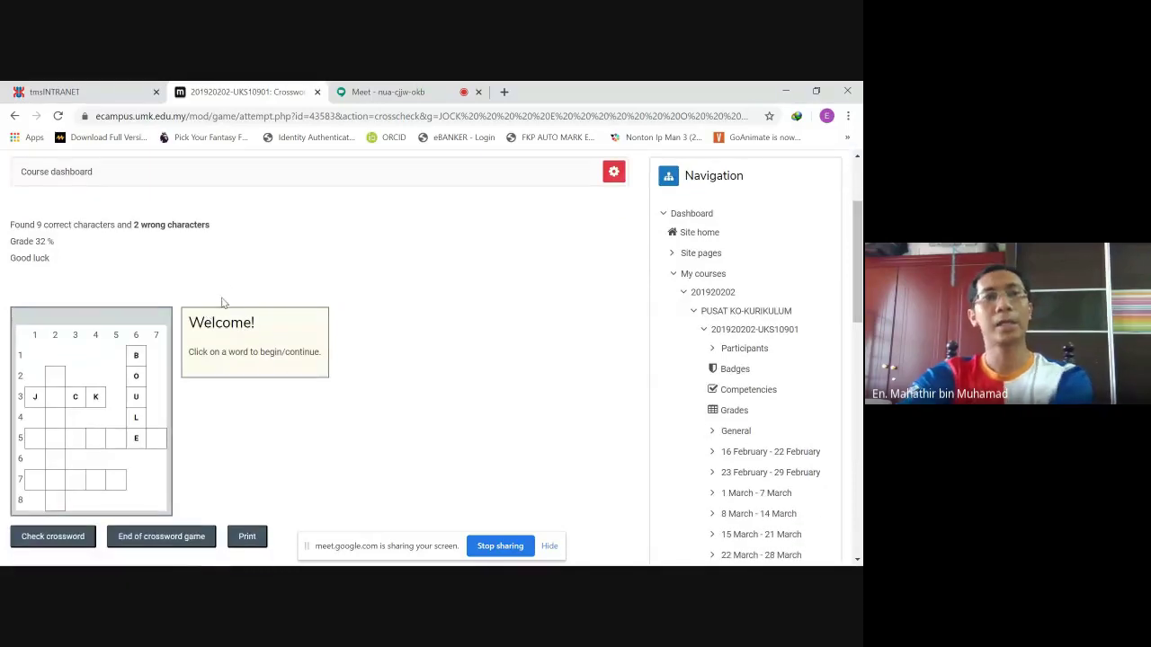
scroll(81, 277, up, 1)
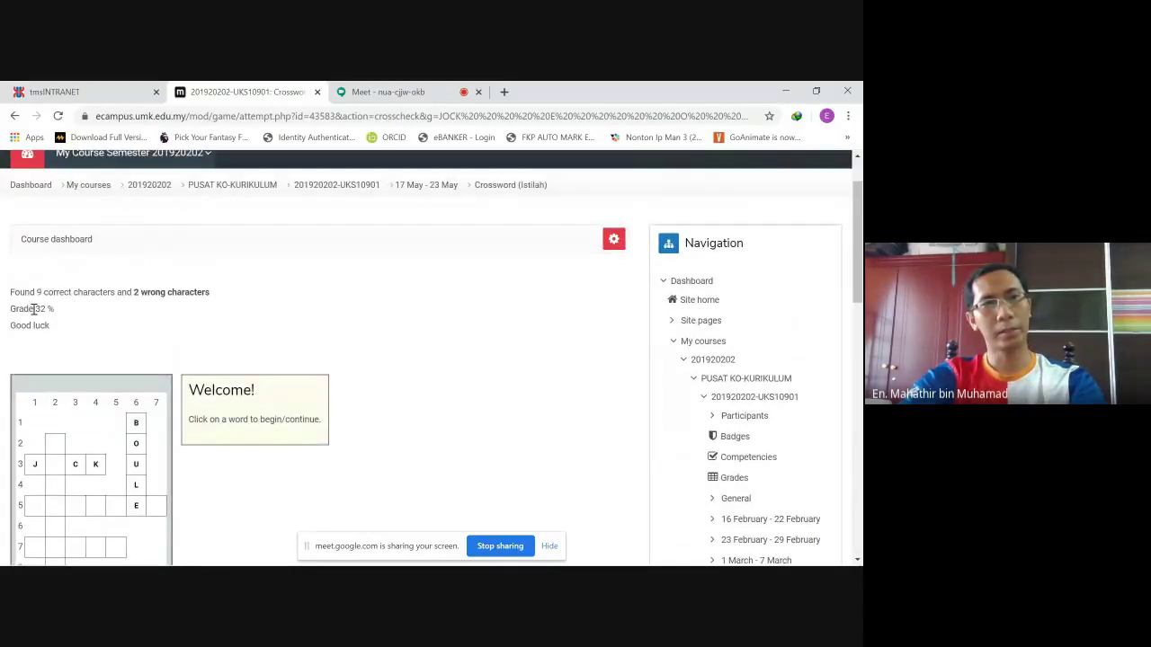
scroll(47, 311, down, 8)
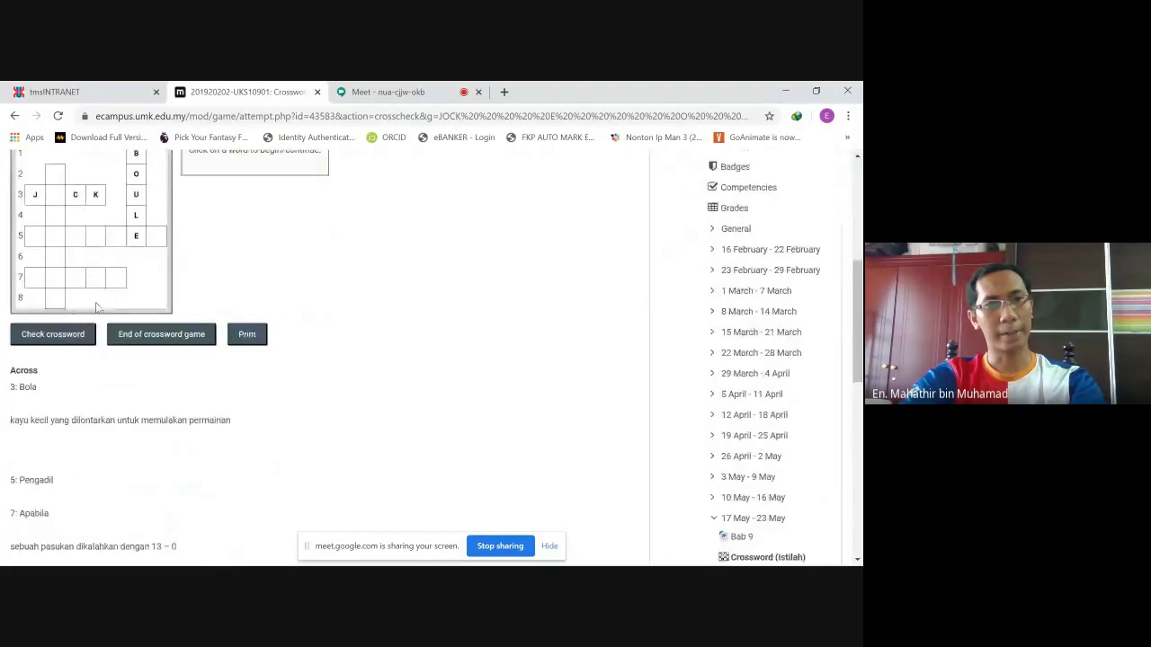
- Review the crossword clues and correct the 3 across answer to JACK
scroll(135, 339, down, 4)
scroll(157, 344, up, 10)
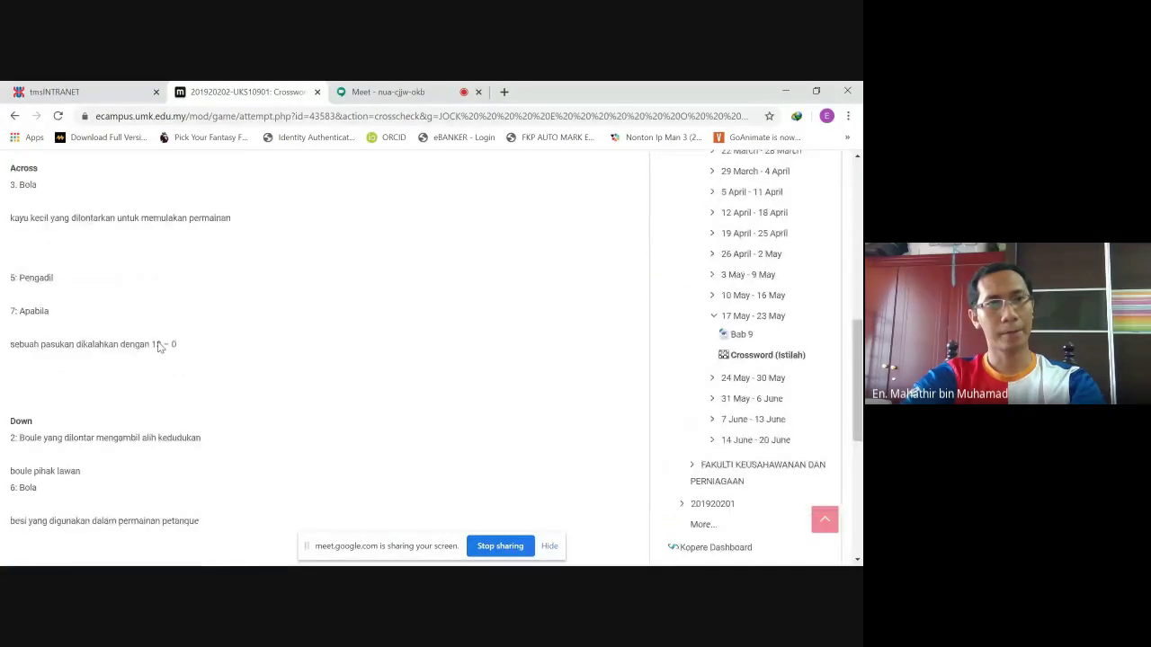
scroll(160, 345, up, 2)
scroll(135, 355, down, 3)
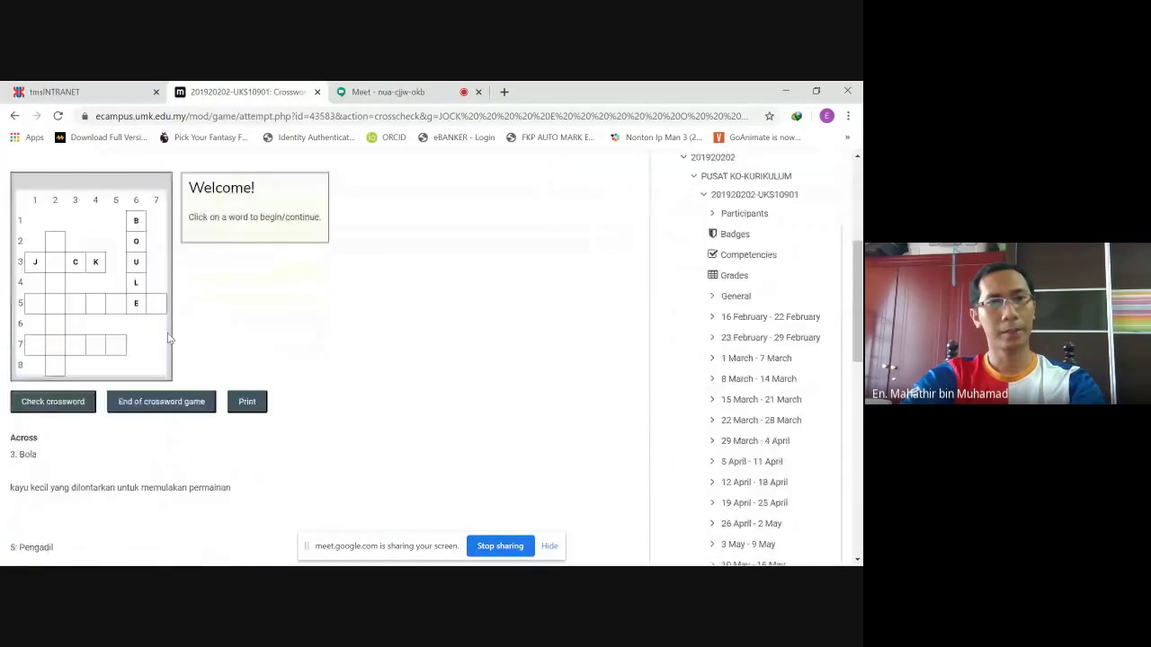
click(58, 269)
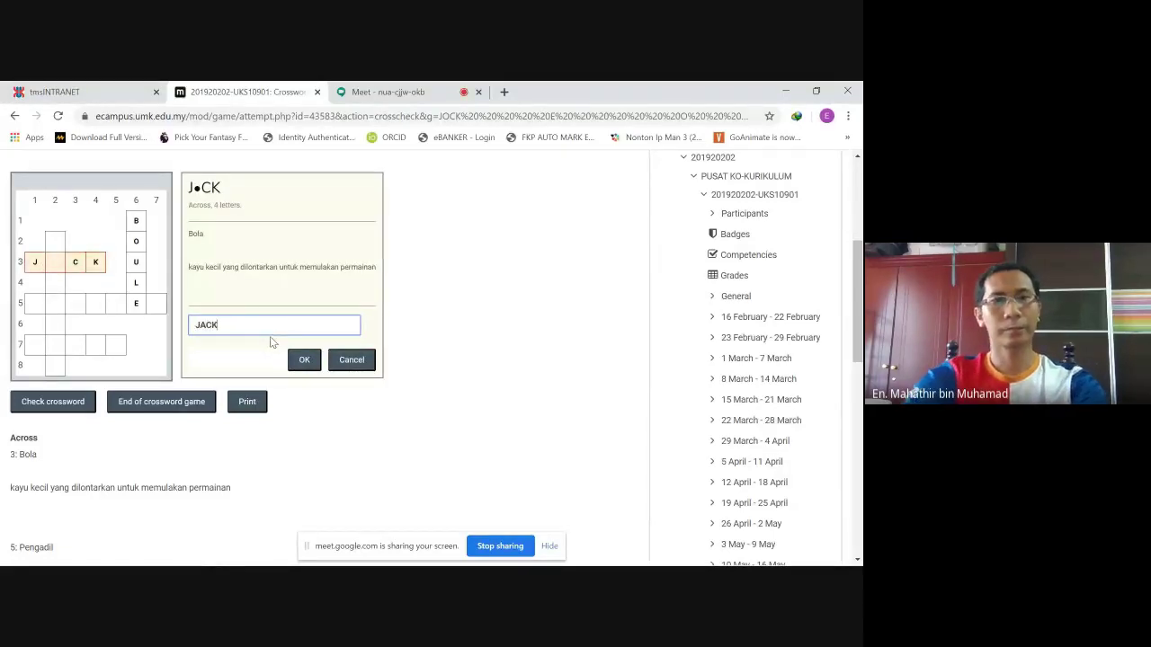
click(304, 359)
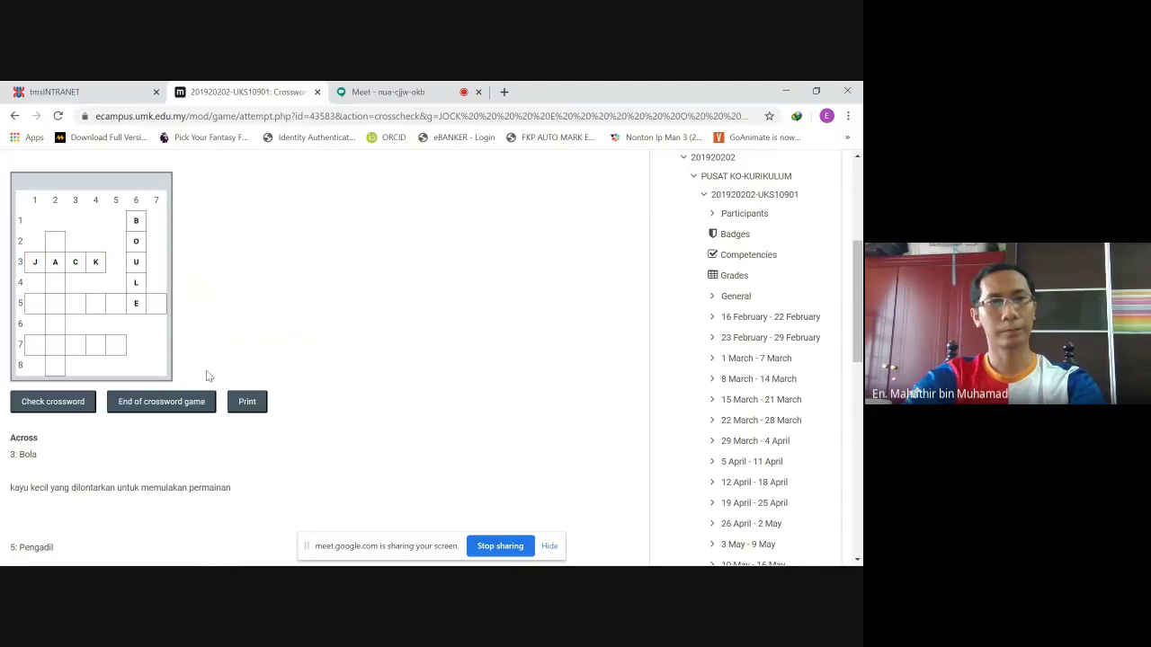
- Answer 2 down with CARREAU and 7 across with FANNY in the crossword
click(54, 250)
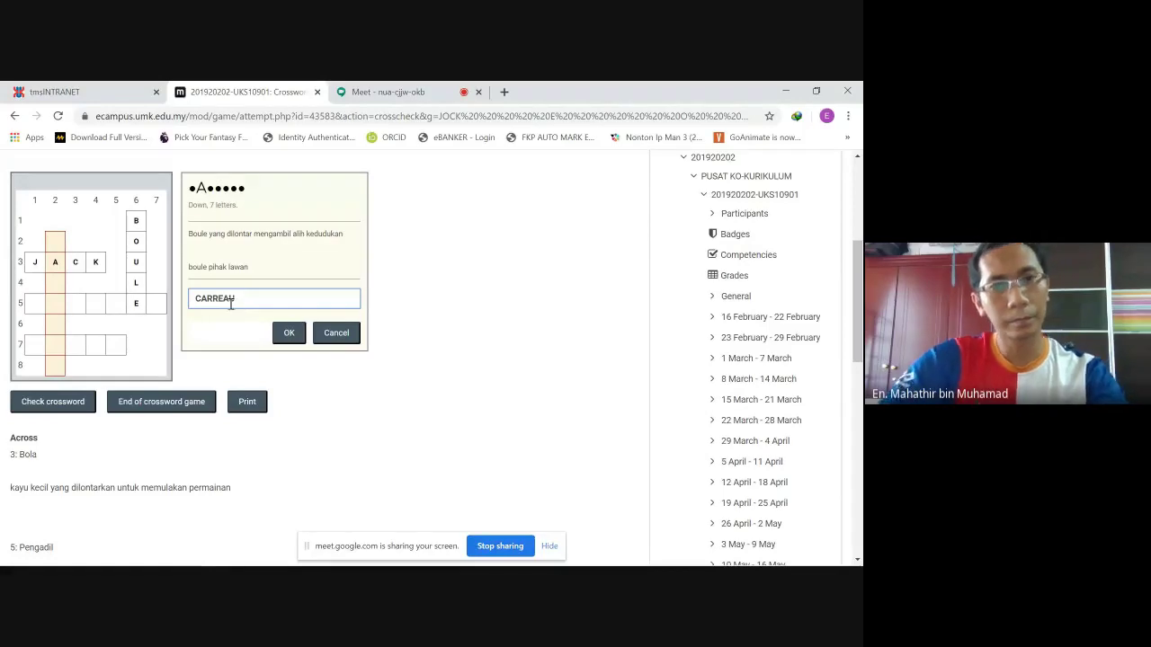
click(295, 339)
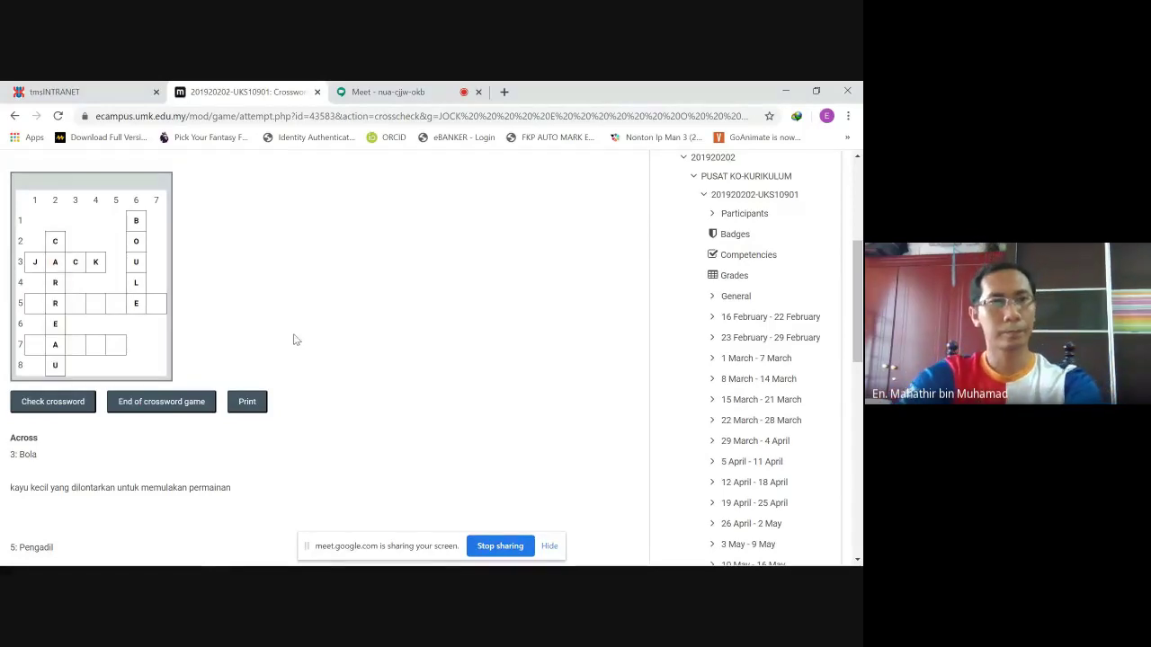
click(38, 346)
text(FANNY)
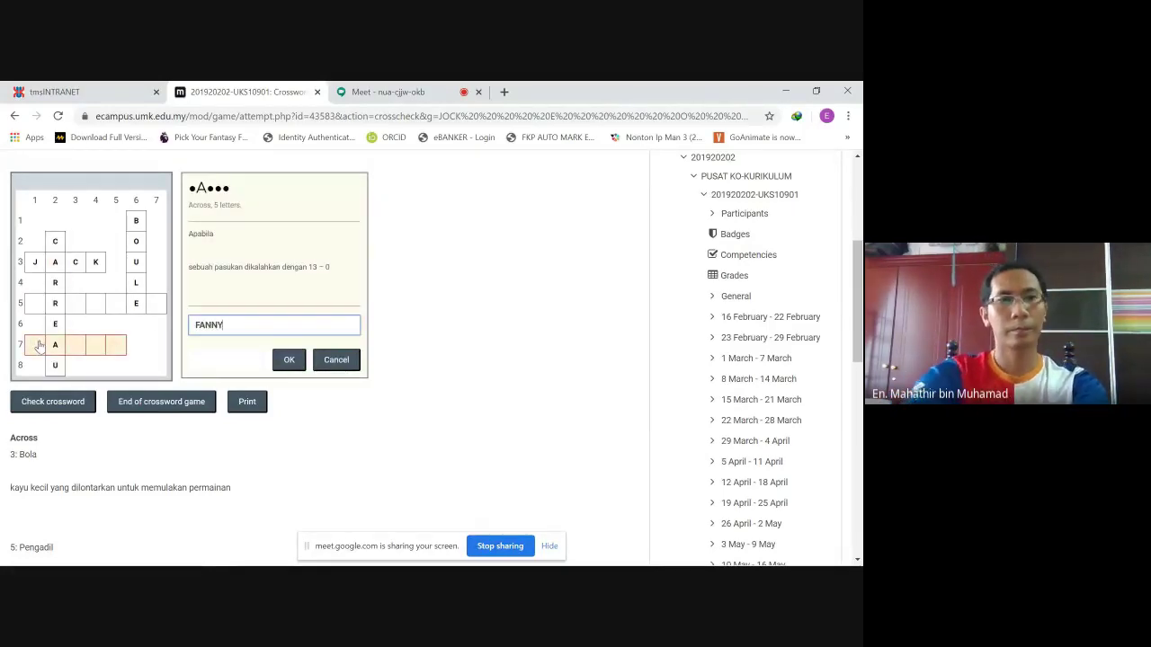
click(289, 359)
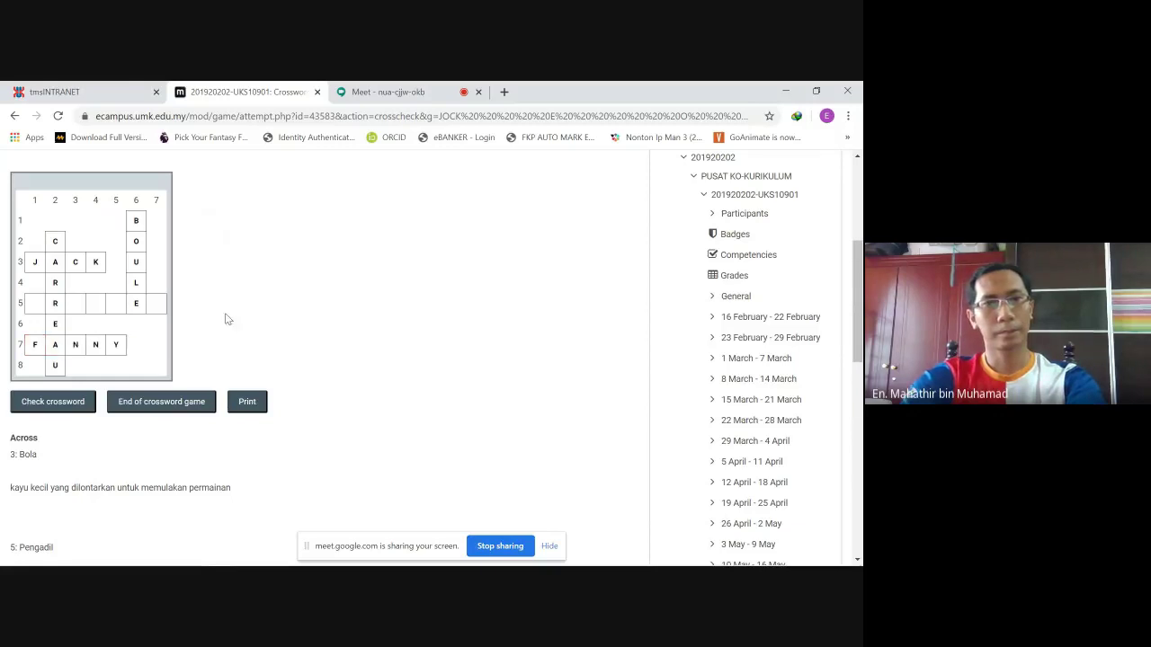
- Answer 5 across, the seven-letter word for Pengadil, with ARBITER
click(39, 304)
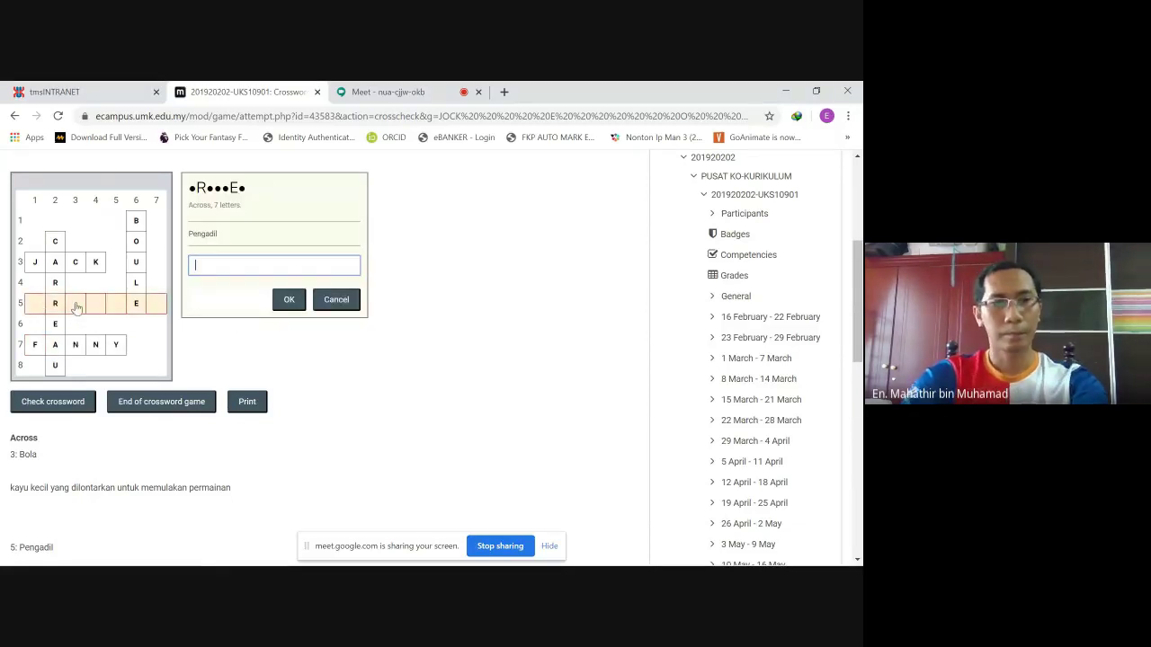
text(ARB)
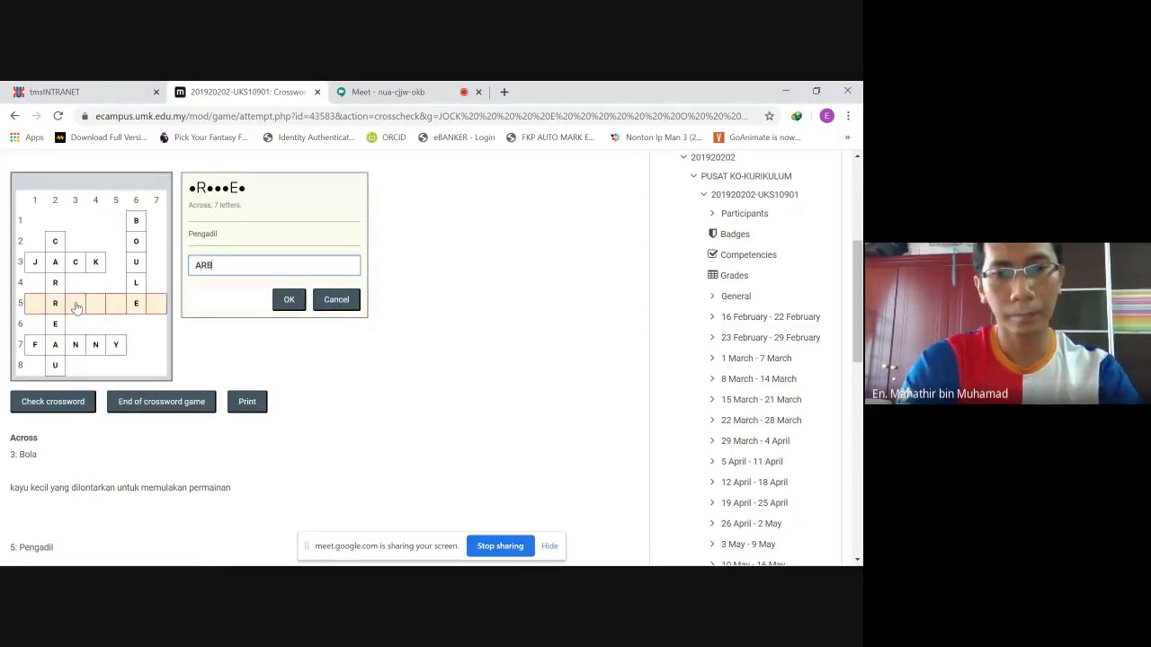
text(ITRE)
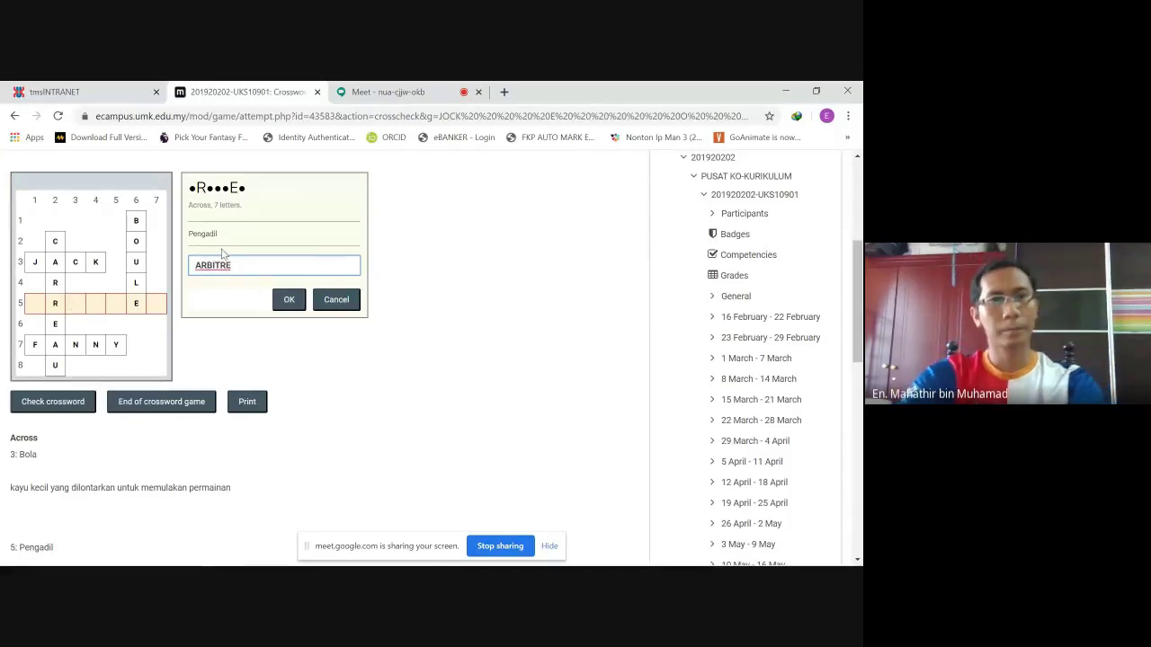
key(BackSpace)
key(BackSpace)
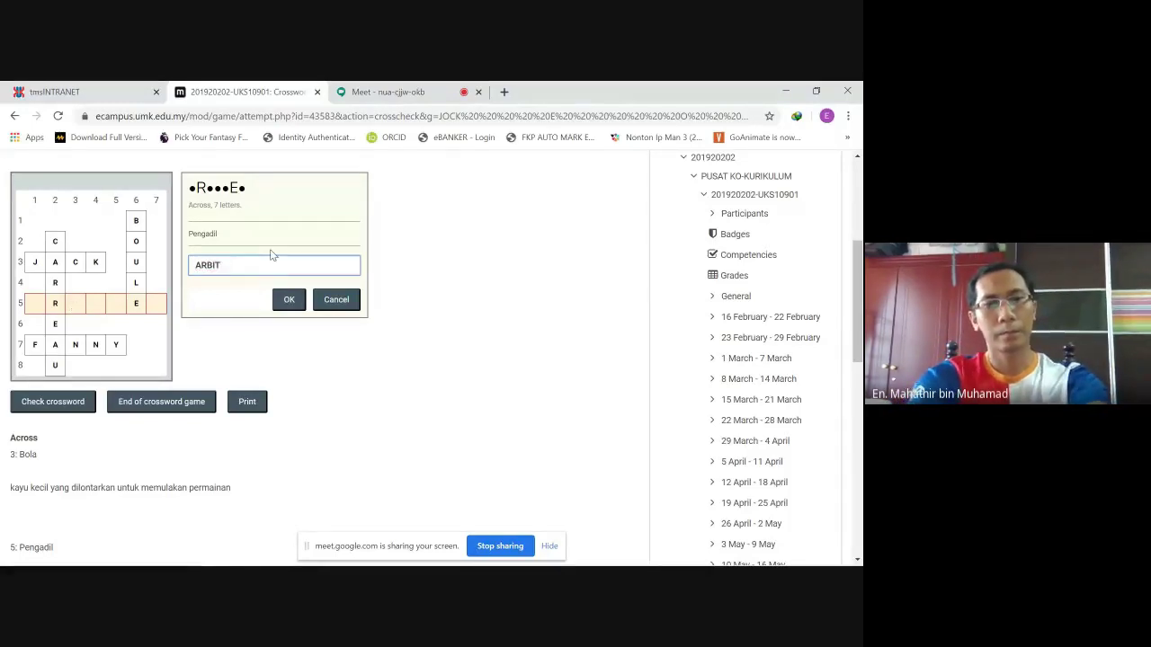
click(289, 299)
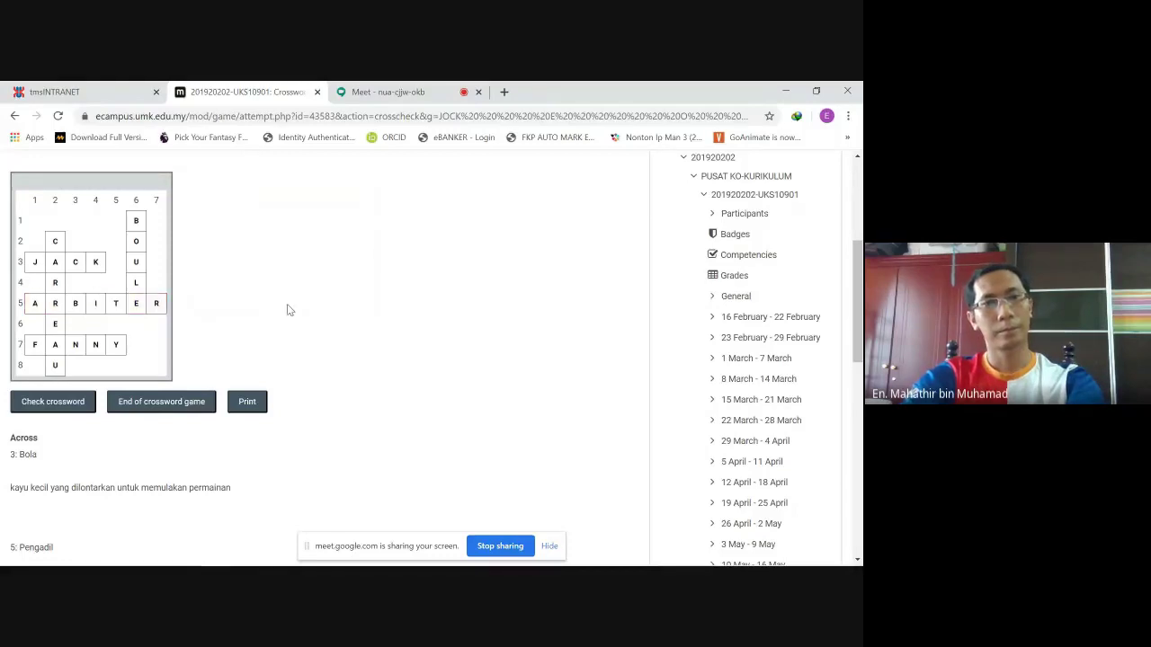
- Check the fully filled-in crossword and review the result page from the feedback at its start to its end
click(53, 401)
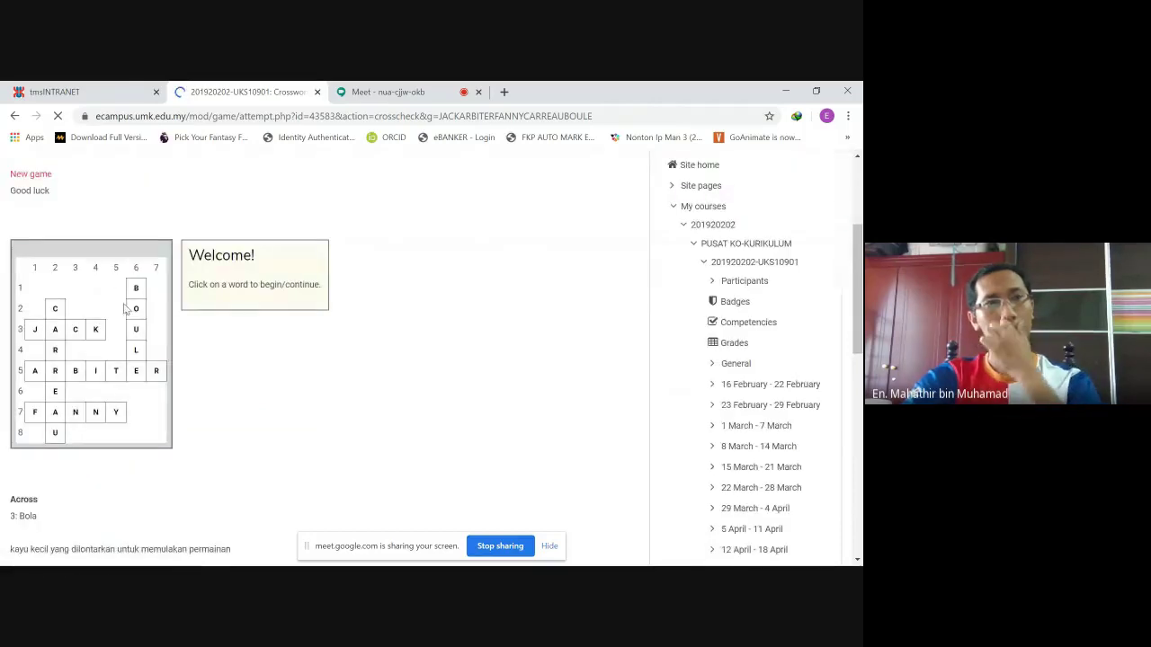
scroll(115, 286, down, 3)
scroll(116, 314, up, 5)
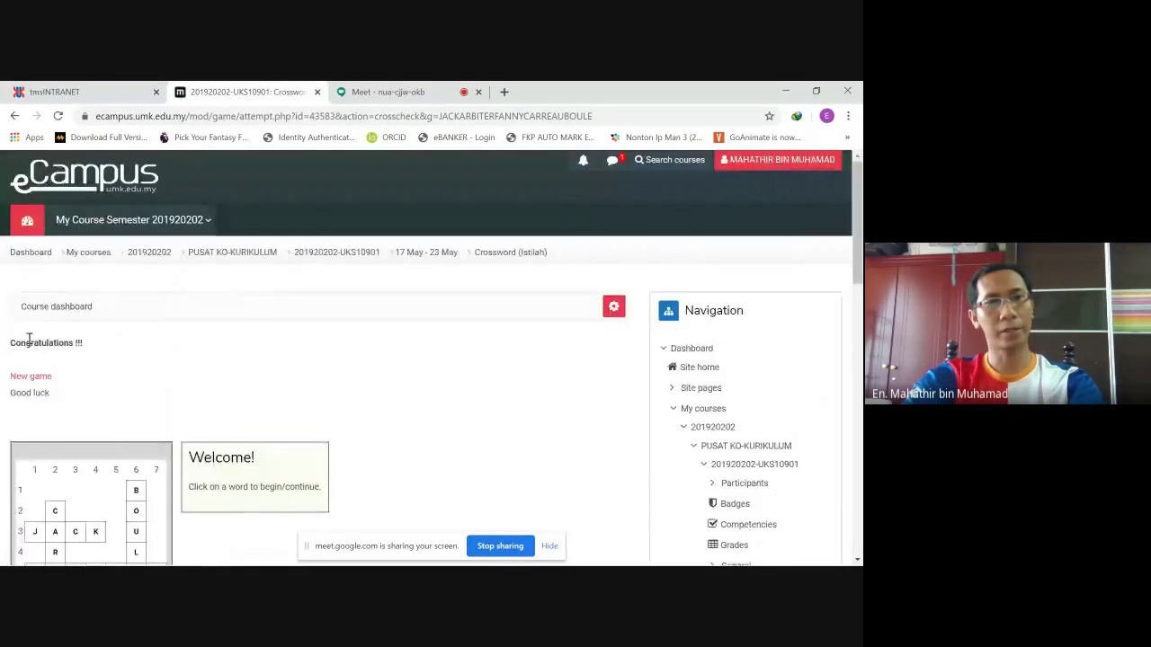
scroll(104, 344, down, 5)
scroll(160, 358, up, 3)
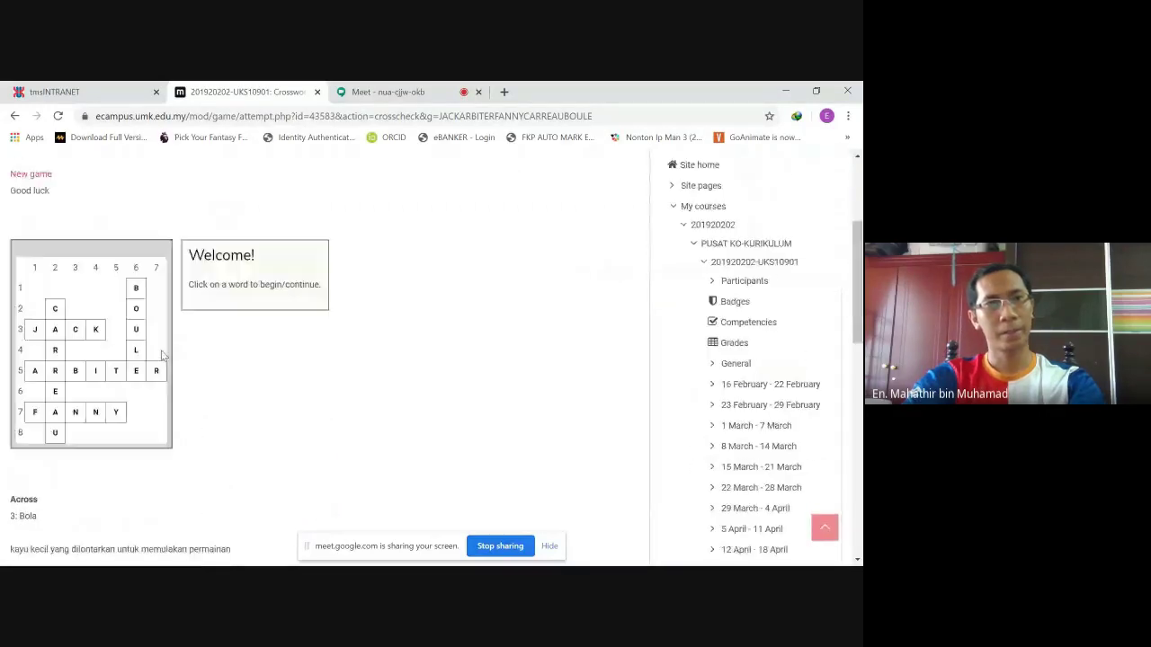
scroll(158, 378, down, 10)
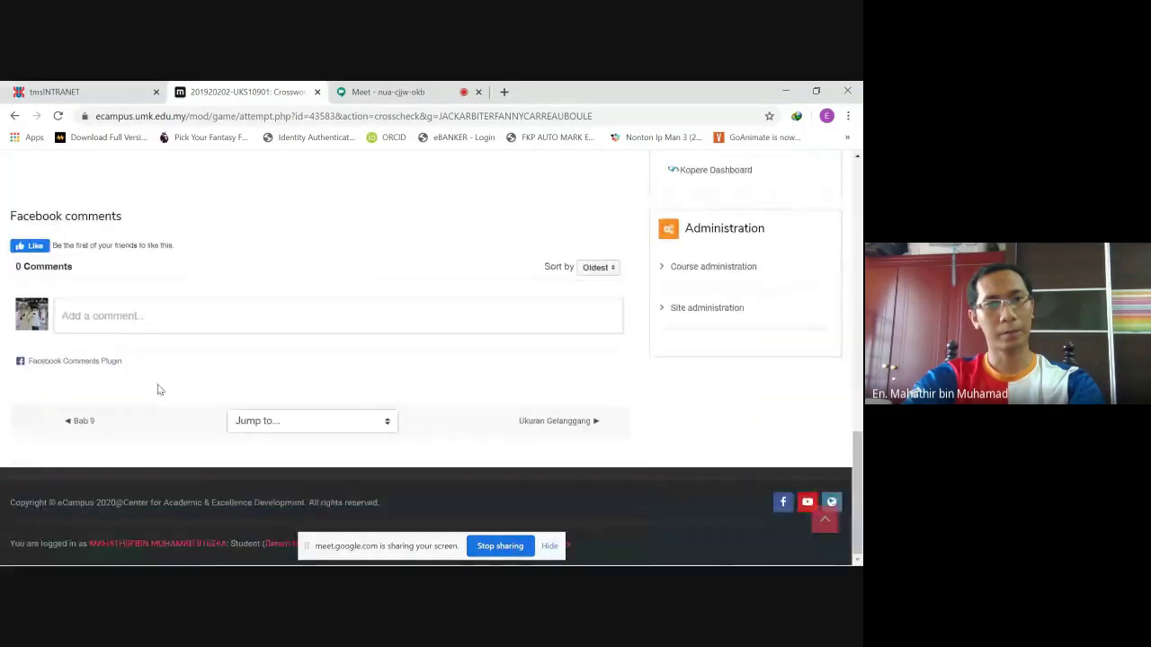
scroll(157, 390, up, 10)
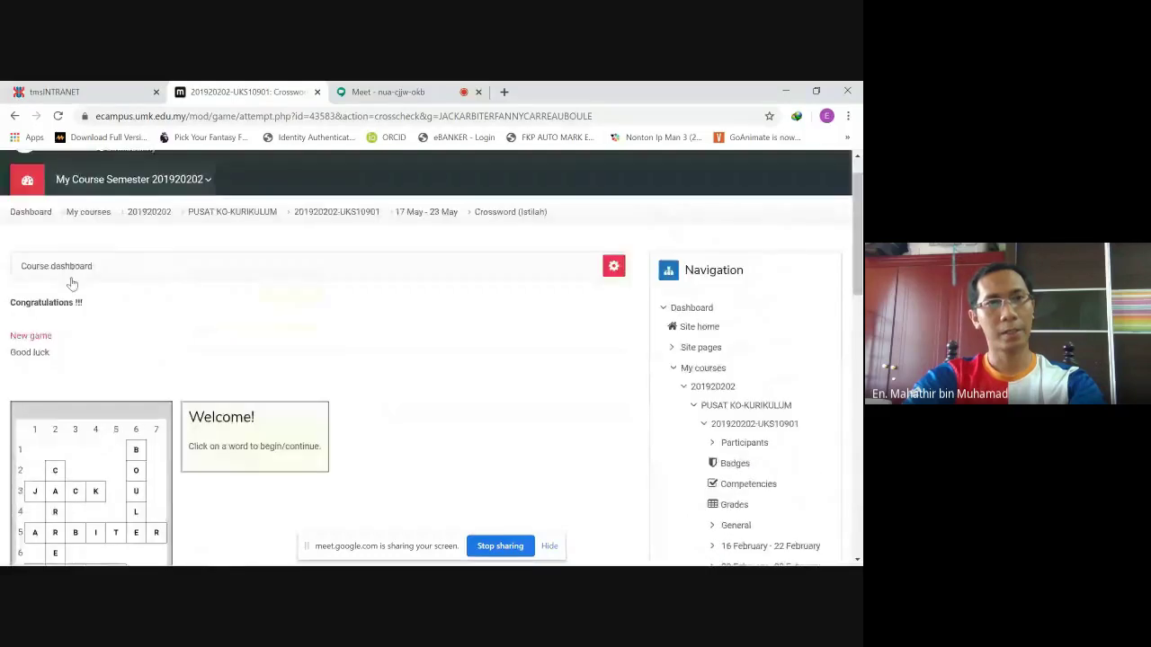
- Start a new game of Crossword (Istilah) and look over its blank grid and clues
scroll(131, 376, down, 2)
scroll(132, 377, up, 2)
click(31, 376)
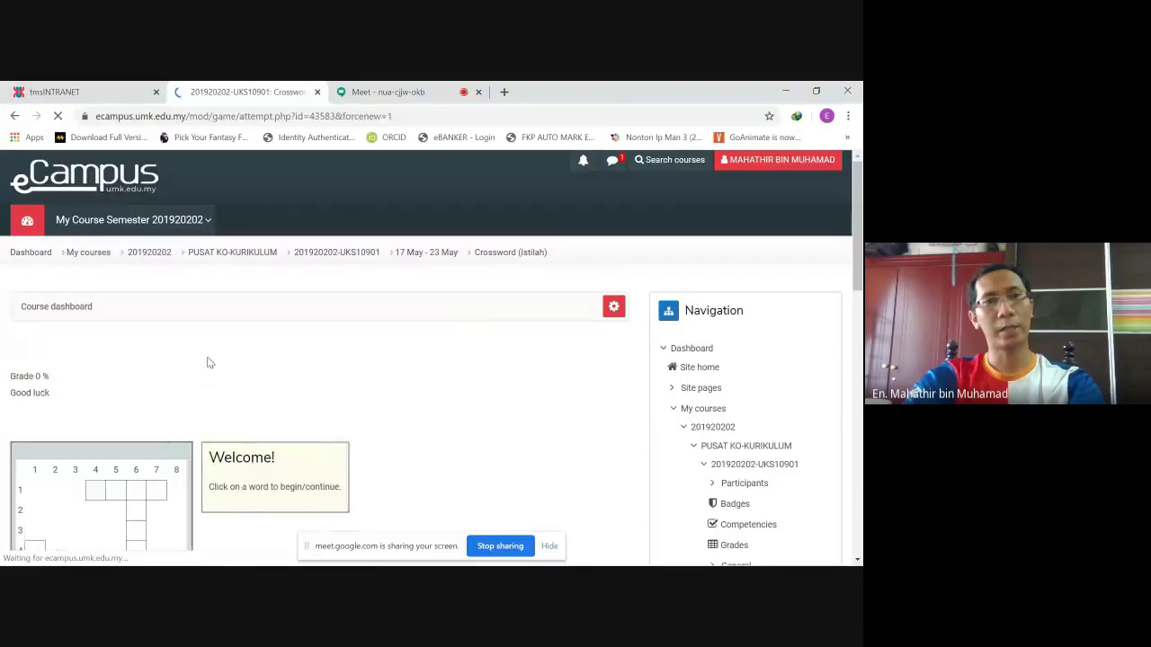
scroll(180, 342, down, 3)
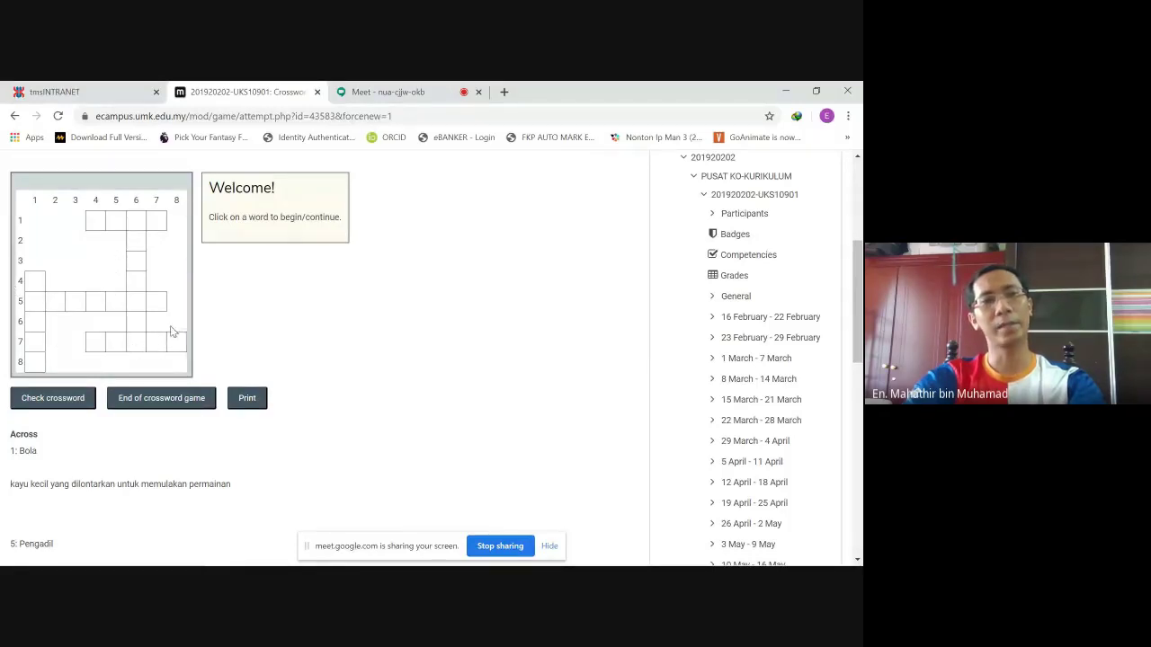
scroll(177, 292, up, 2)
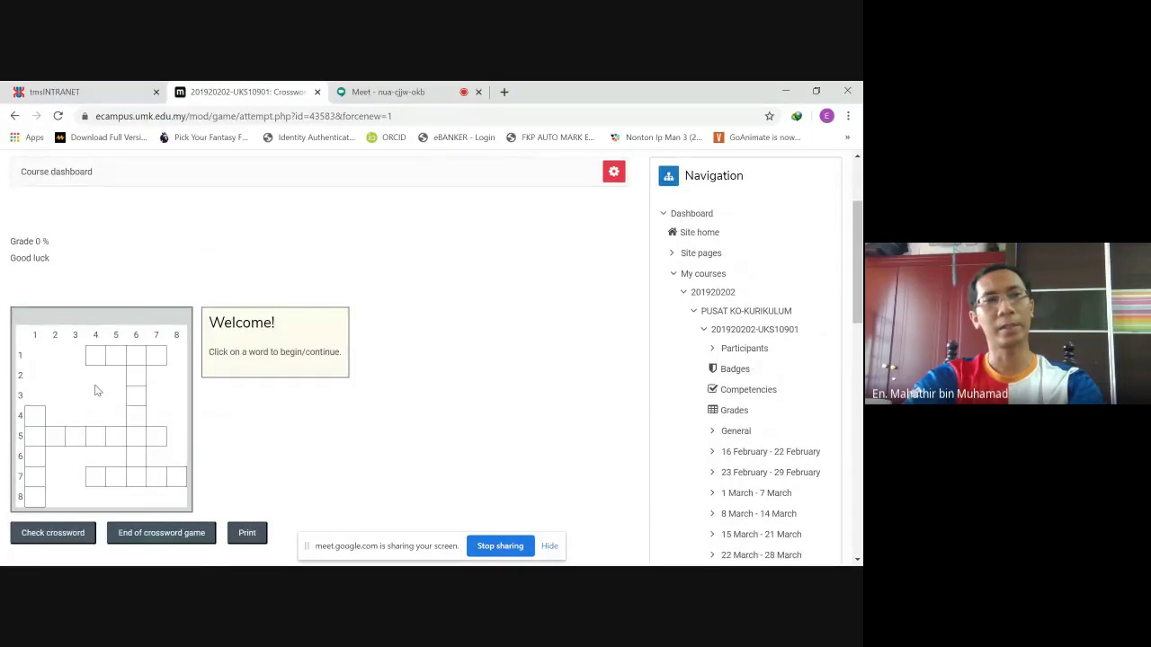
scroll(97, 391, up, 2)
scroll(108, 401, down, 5)
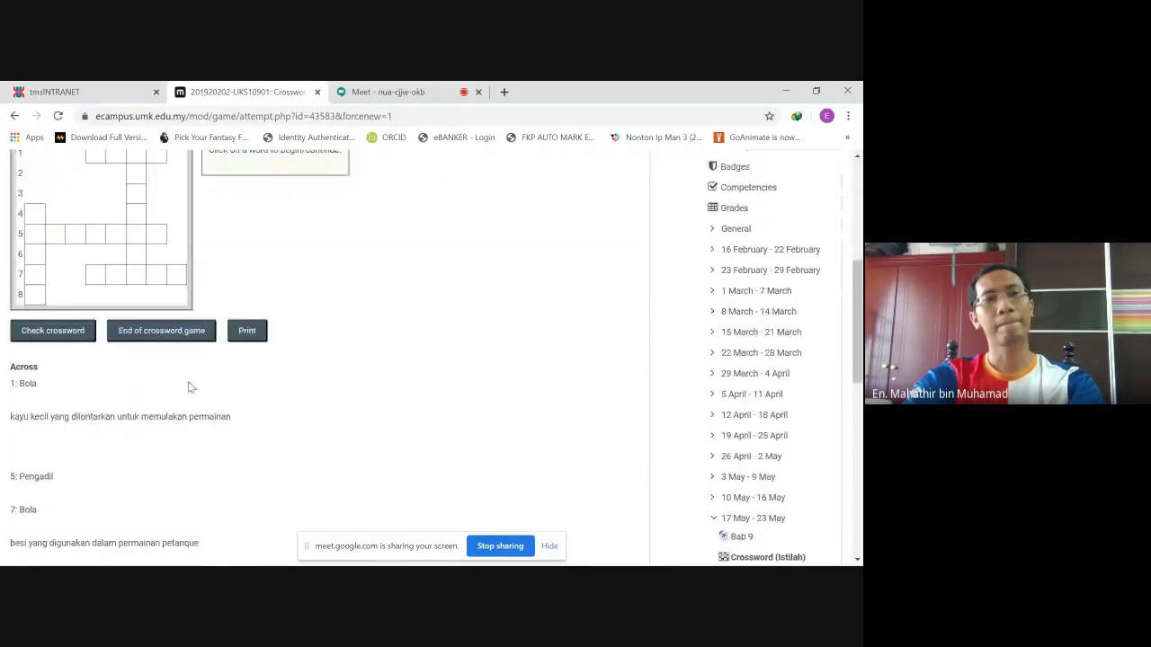
- End the crossword game without filling in any answers and look through the finished game page
click(158, 339)
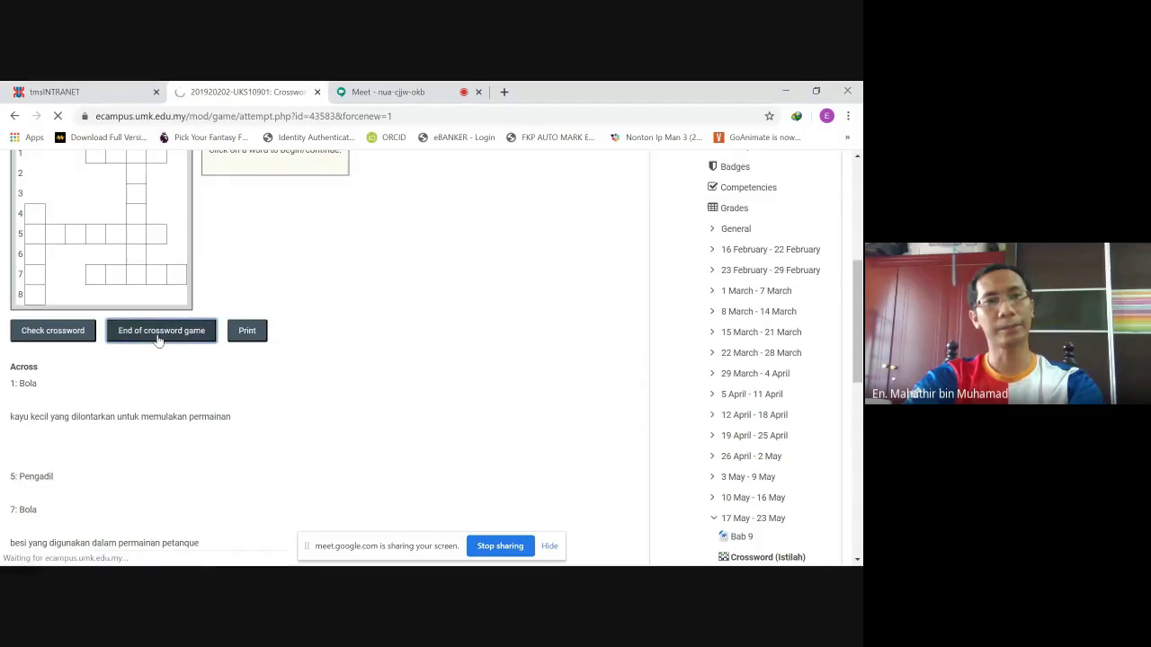
scroll(235, 372, down, 20)
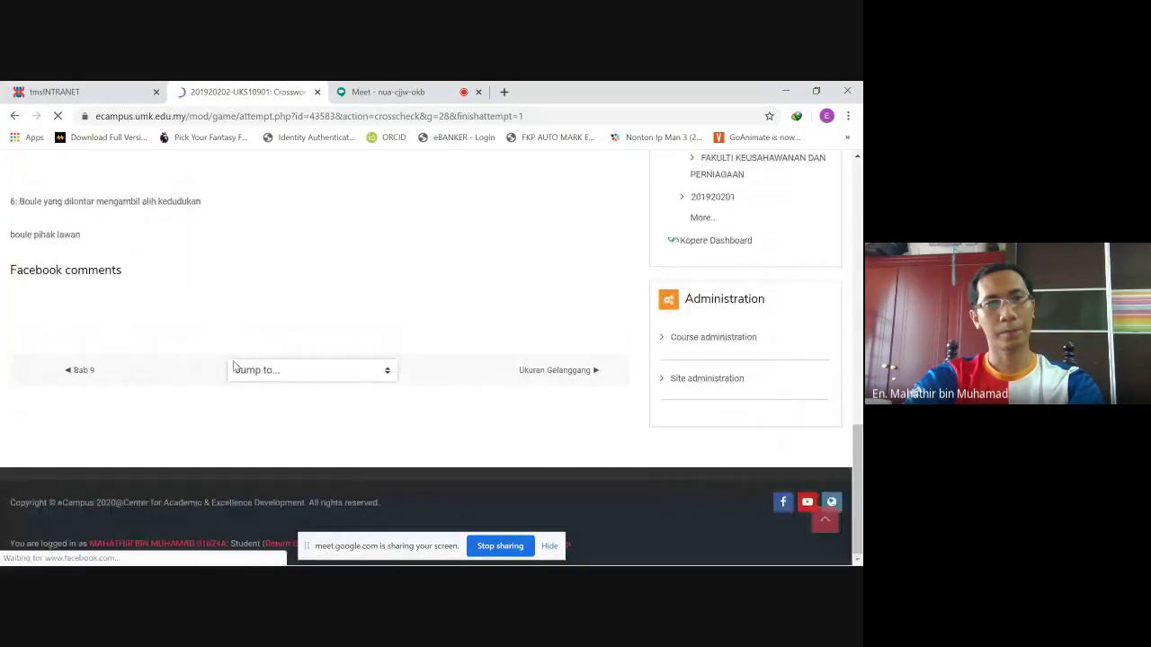
scroll(247, 360, up, 8)
scroll(245, 361, up, 3)
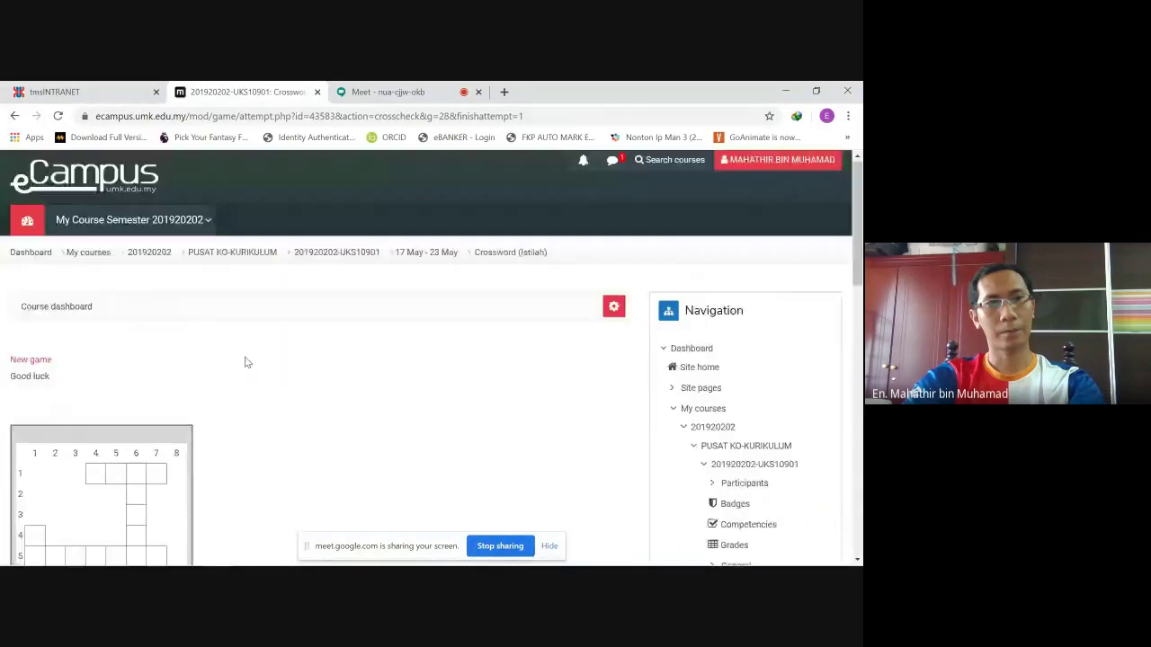
scroll(193, 403, down, 4)
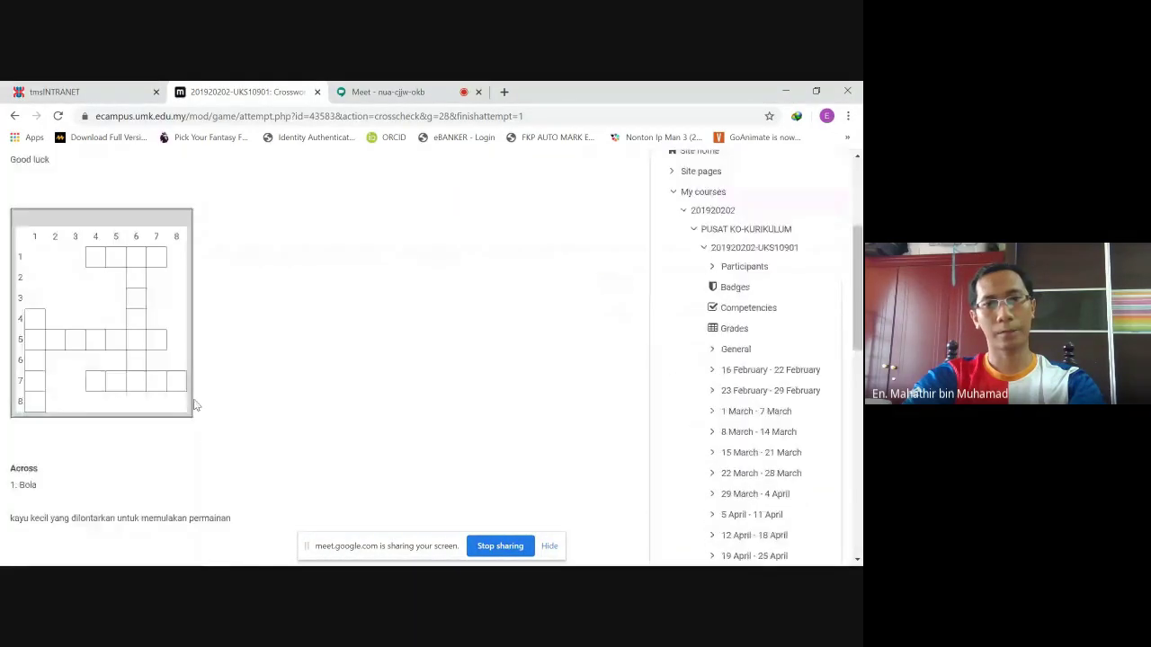
scroll(227, 414, down, 3)
scroll(225, 411, down, 3)
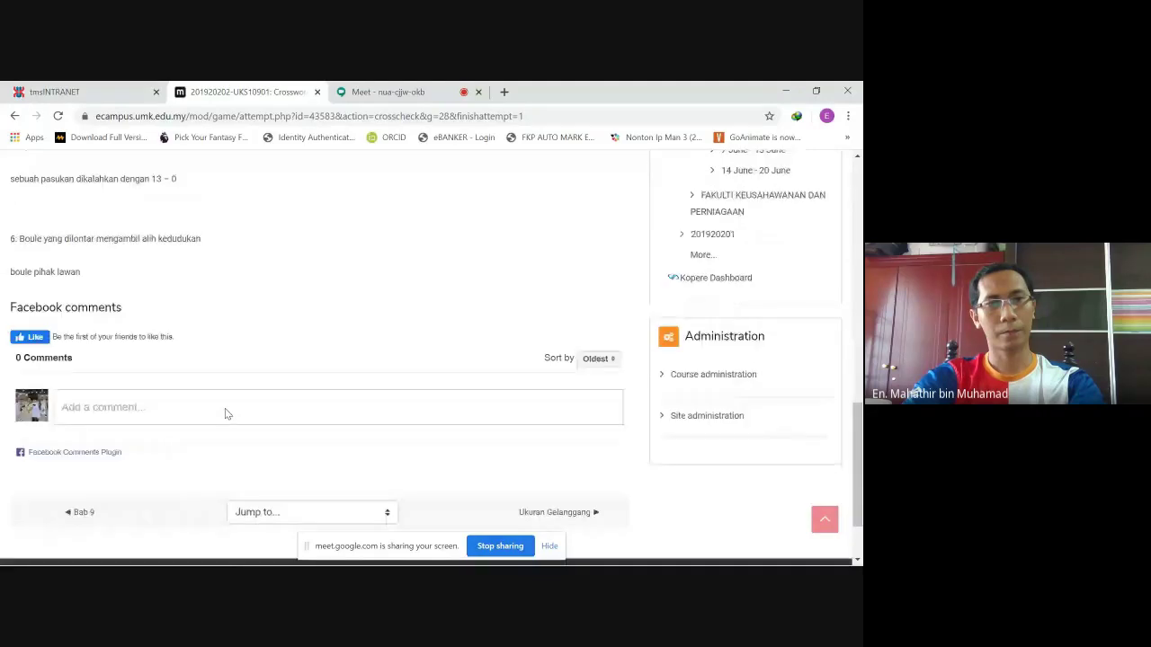
scroll(225, 411, up, 8)
click(115, 345)
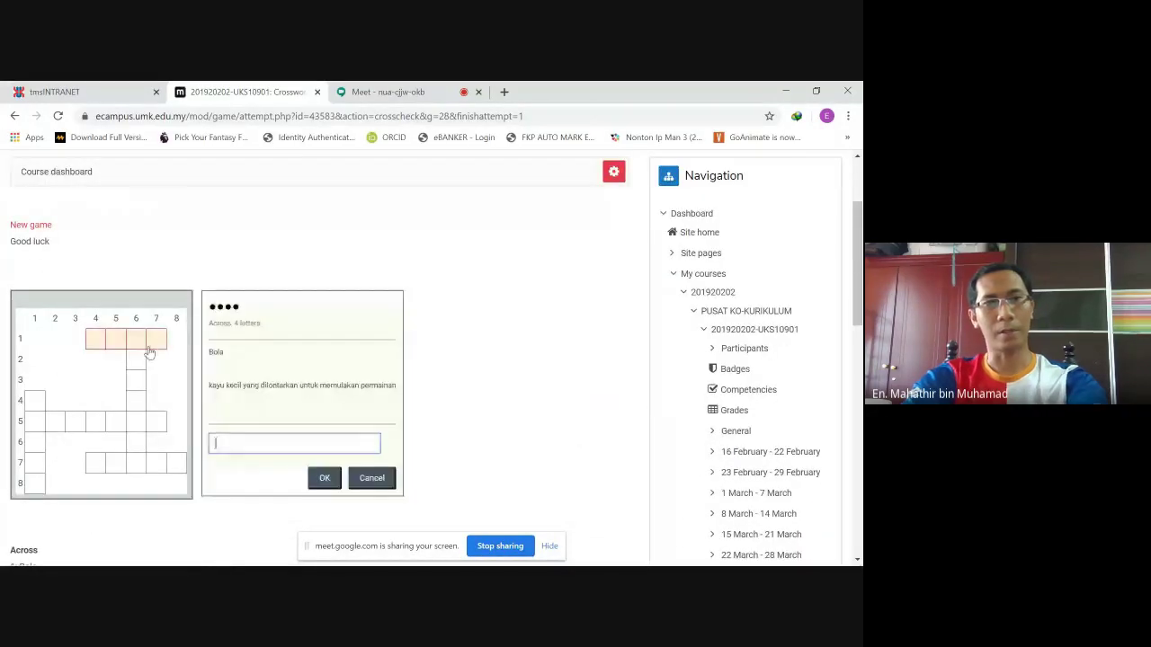
scroll(278, 380, down, 2)
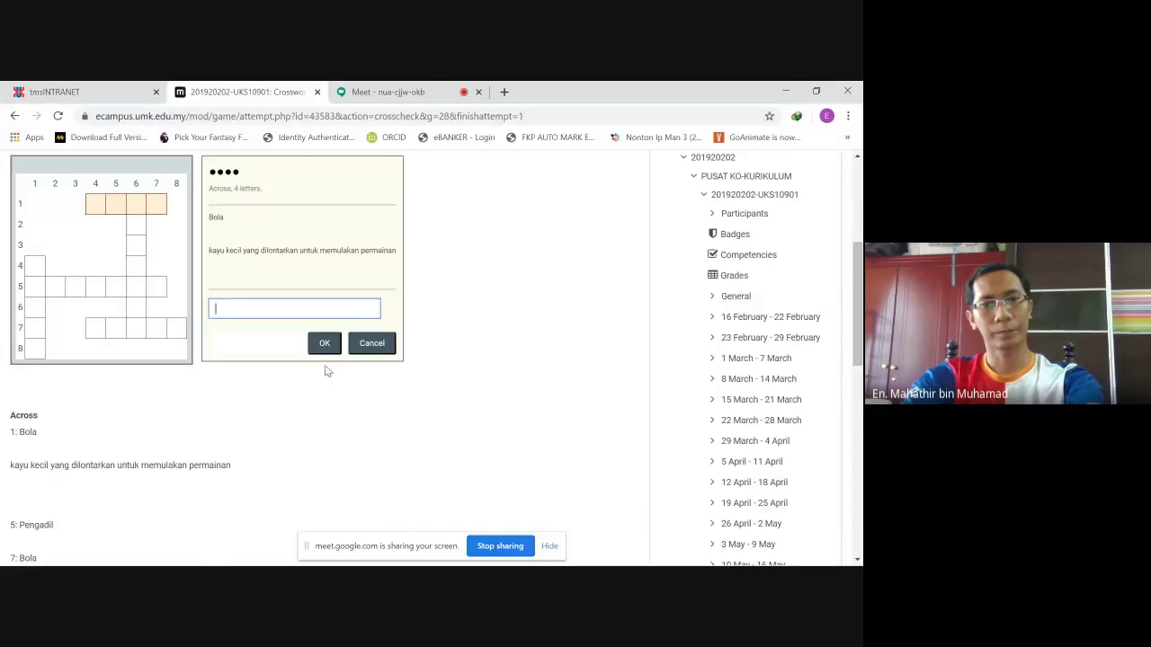
click(356, 348)
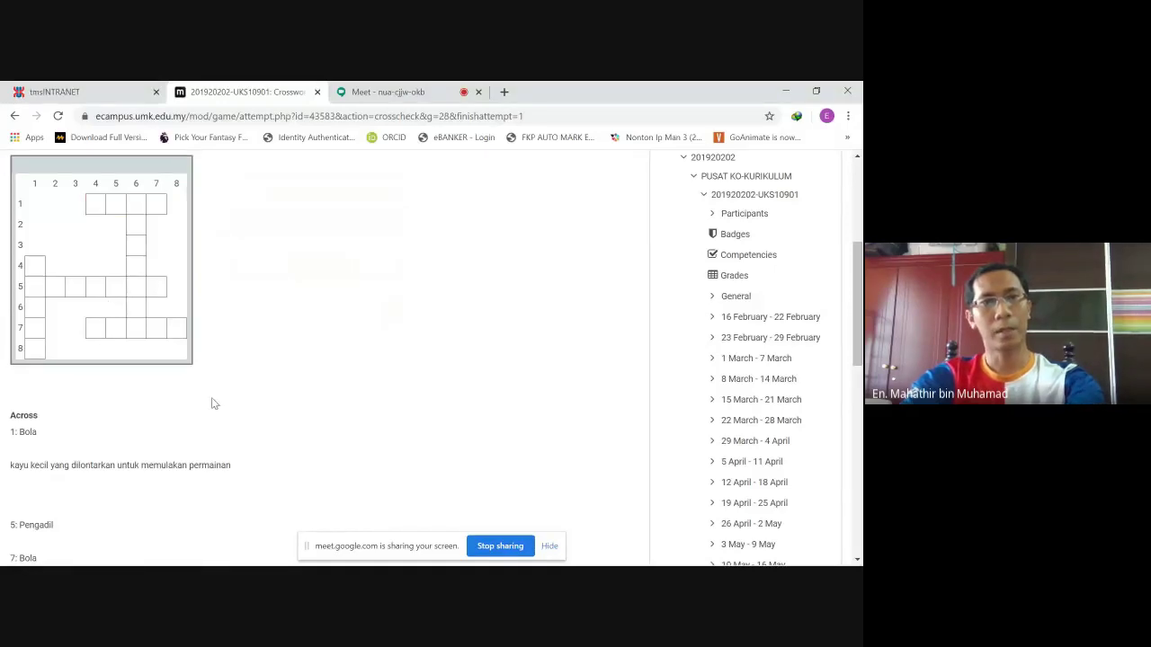
- Return to the UKS10901 (PETANQUE) course page and look through its weekly sections and activities
scroll(207, 397, up, 3)
scroll(192, 450, down, 3)
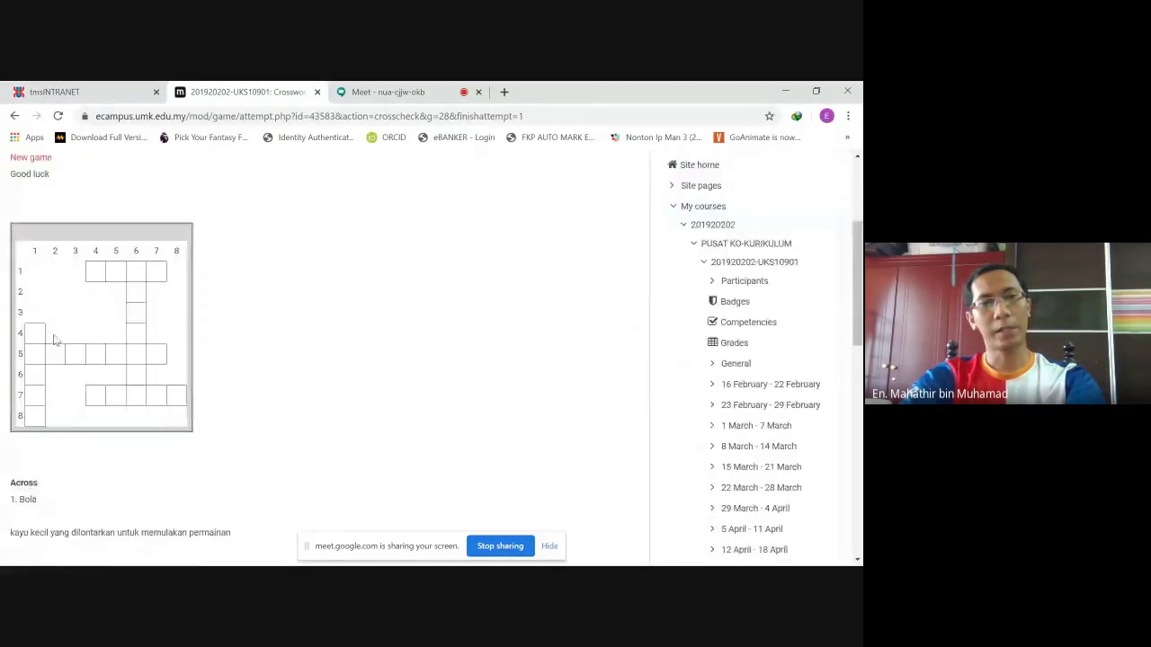
scroll(105, 309, up, 3)
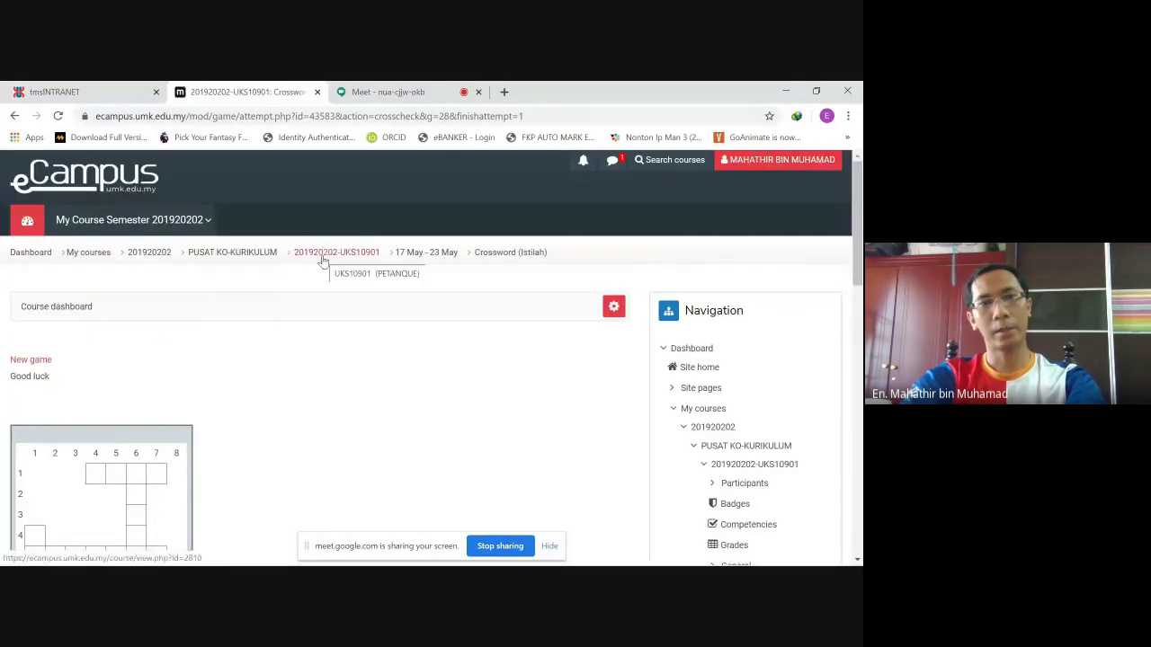
click(326, 255)
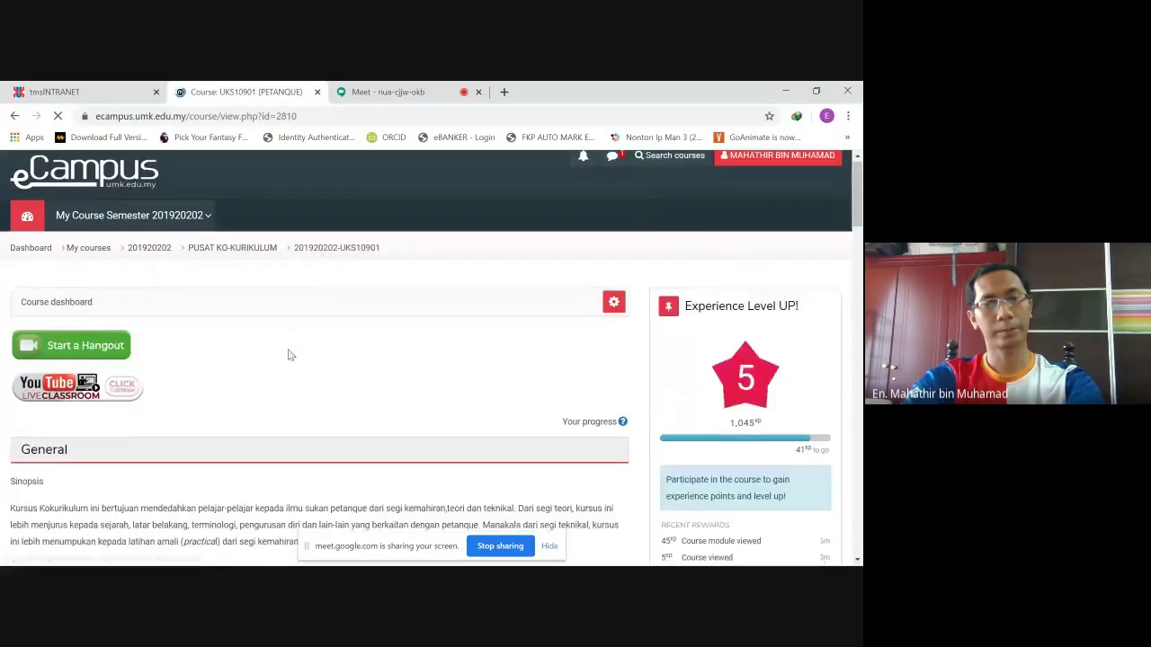
scroll(310, 342, down, 20)
scroll(311, 343, down, 5)
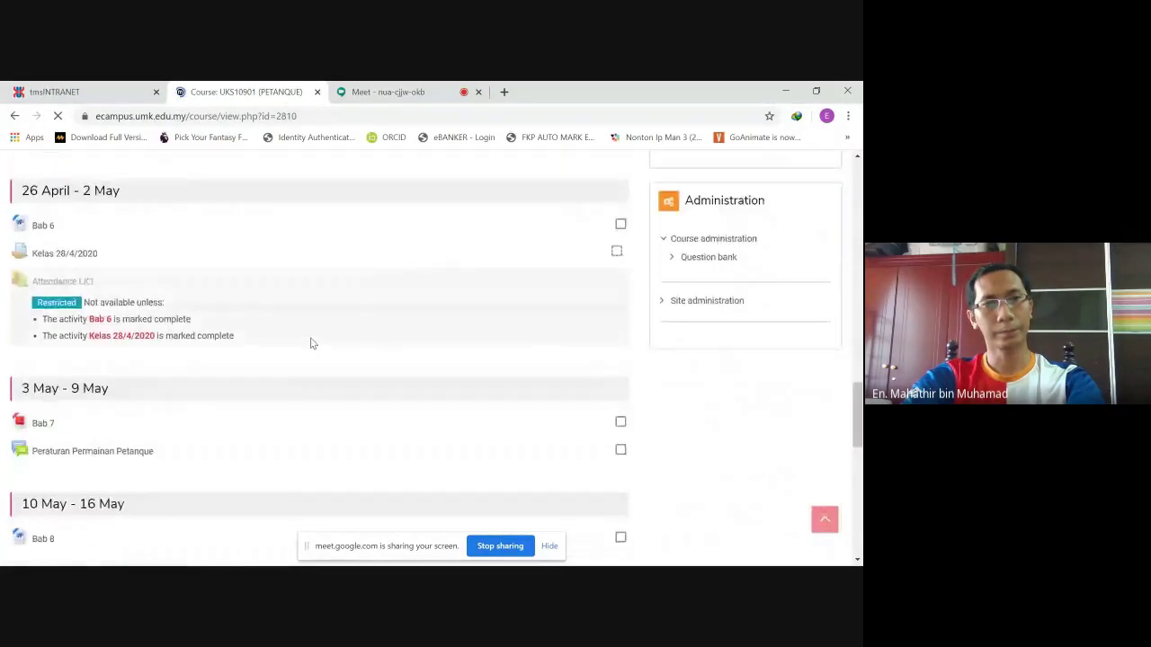
scroll(310, 342, down, 4)
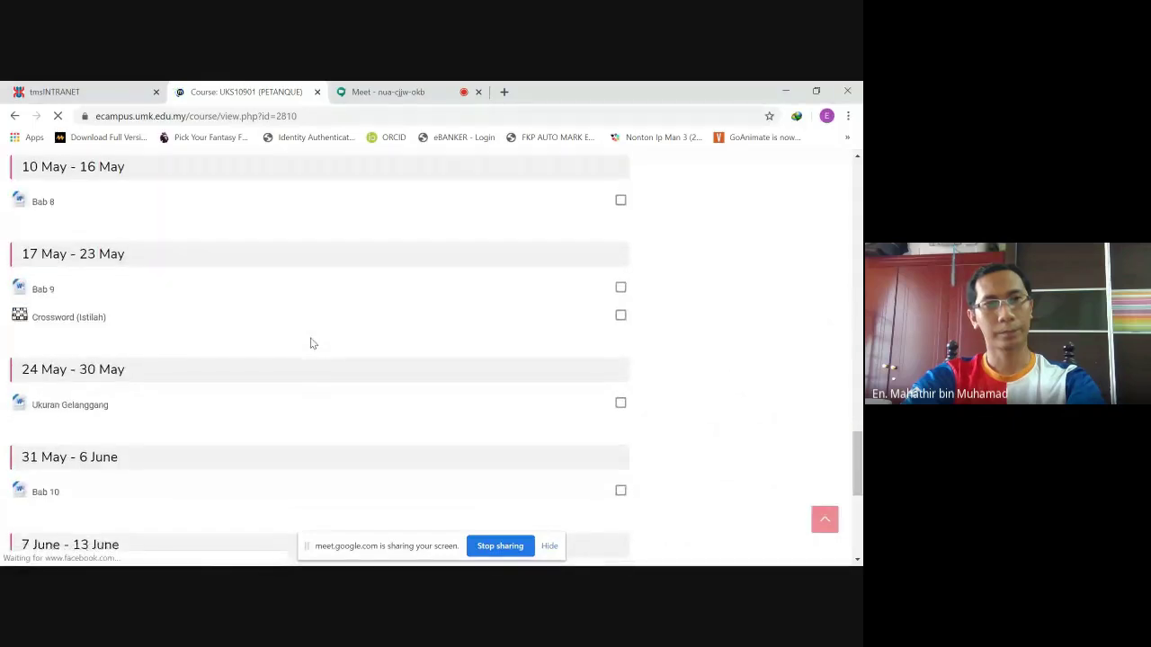
scroll(288, 344, up, 2)
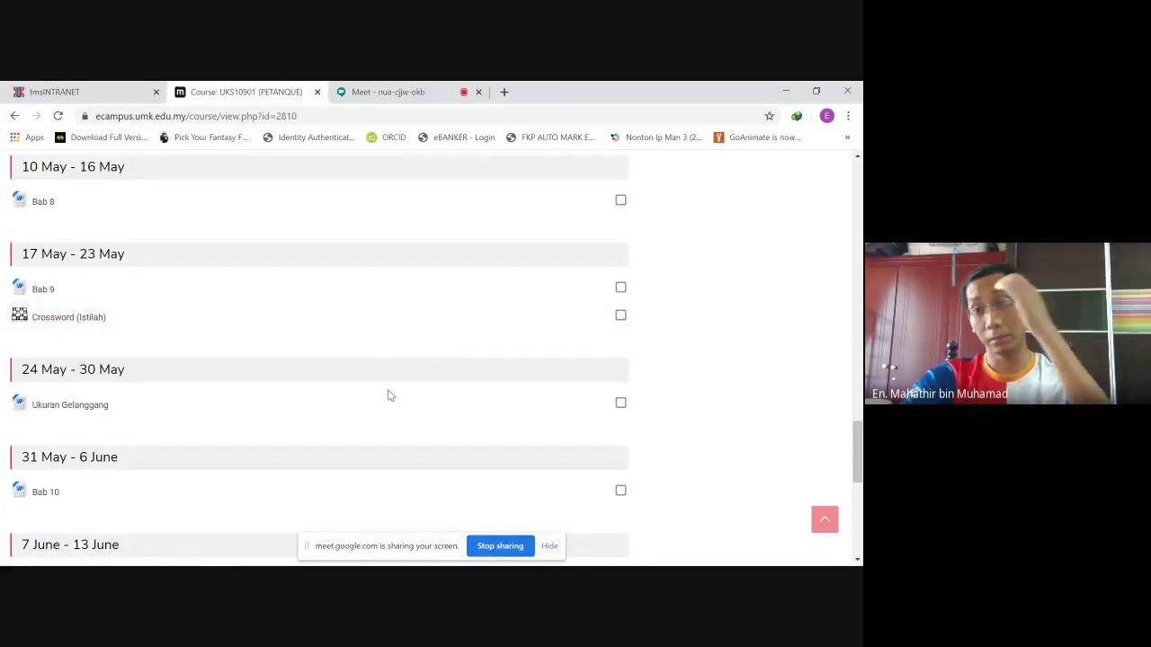
scroll(379, 389, up, 10)
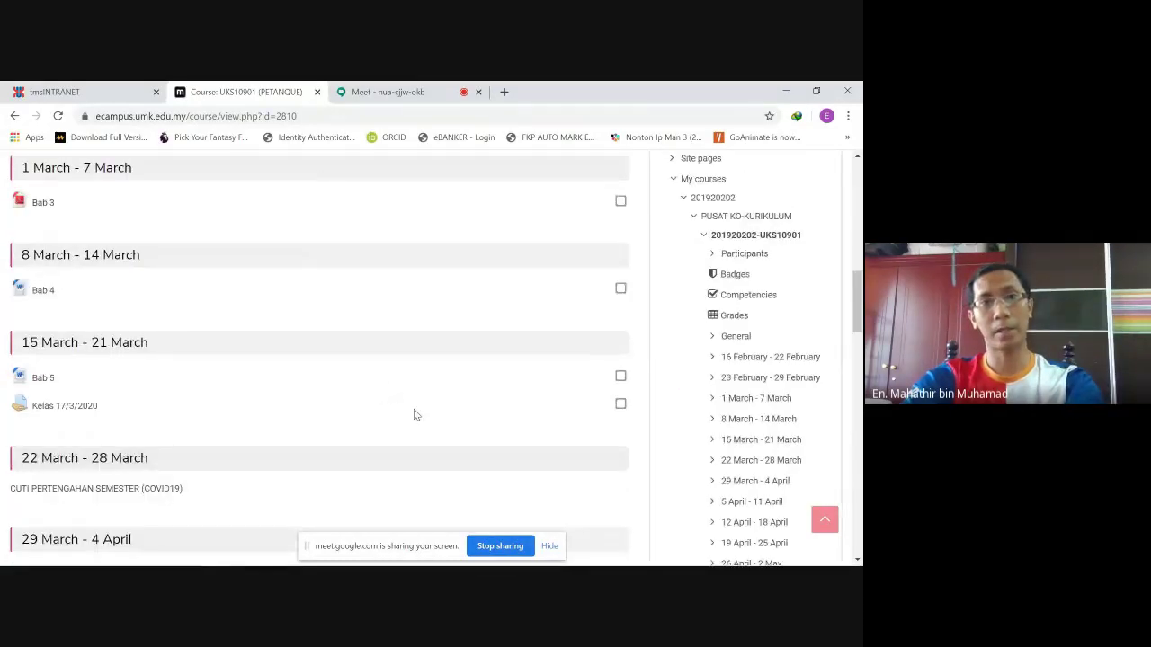
scroll(413, 414, up, 5)
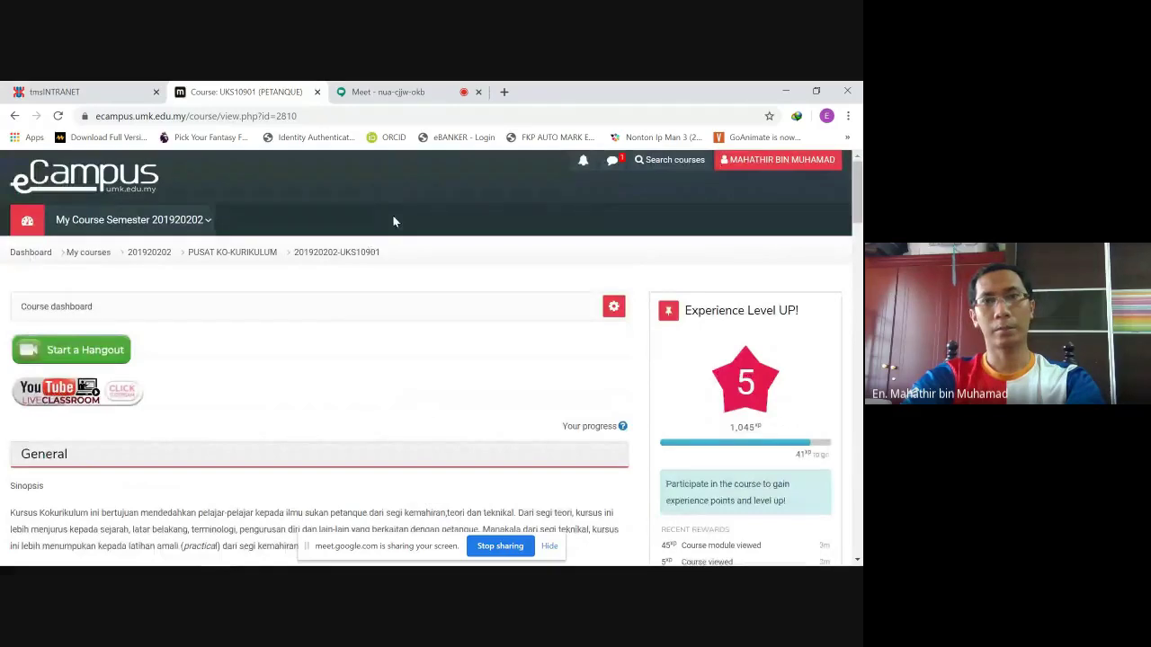
- Open the course grades through the course dashboard and examine the grade items in the user report
click(390, 318)
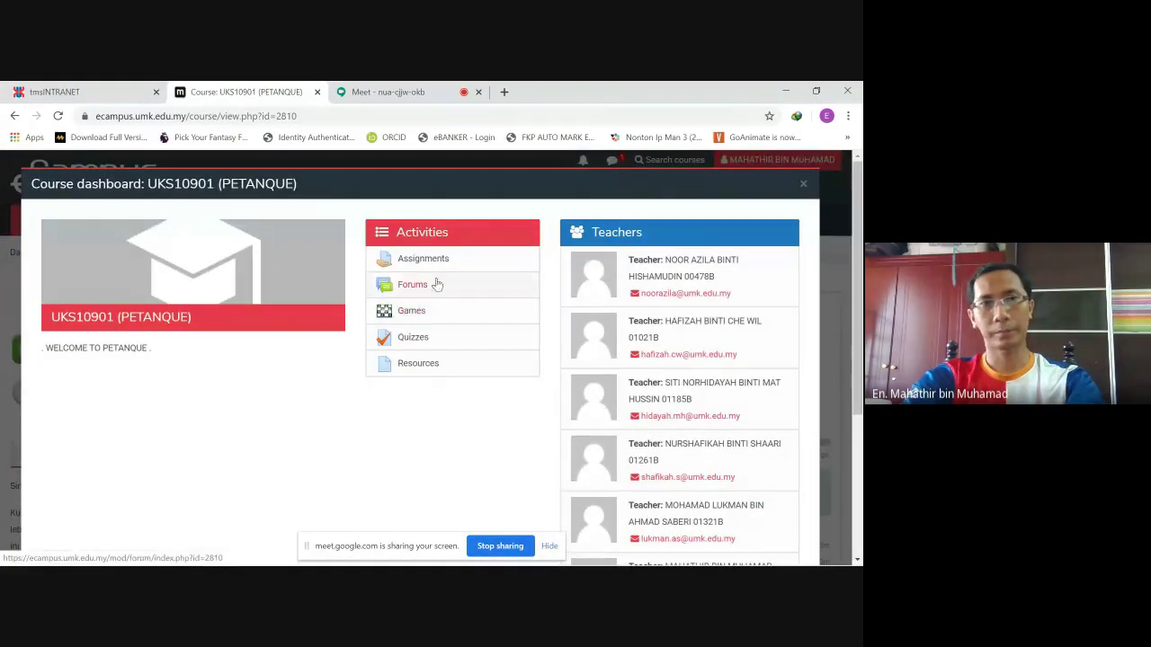
scroll(360, 392, down, 5)
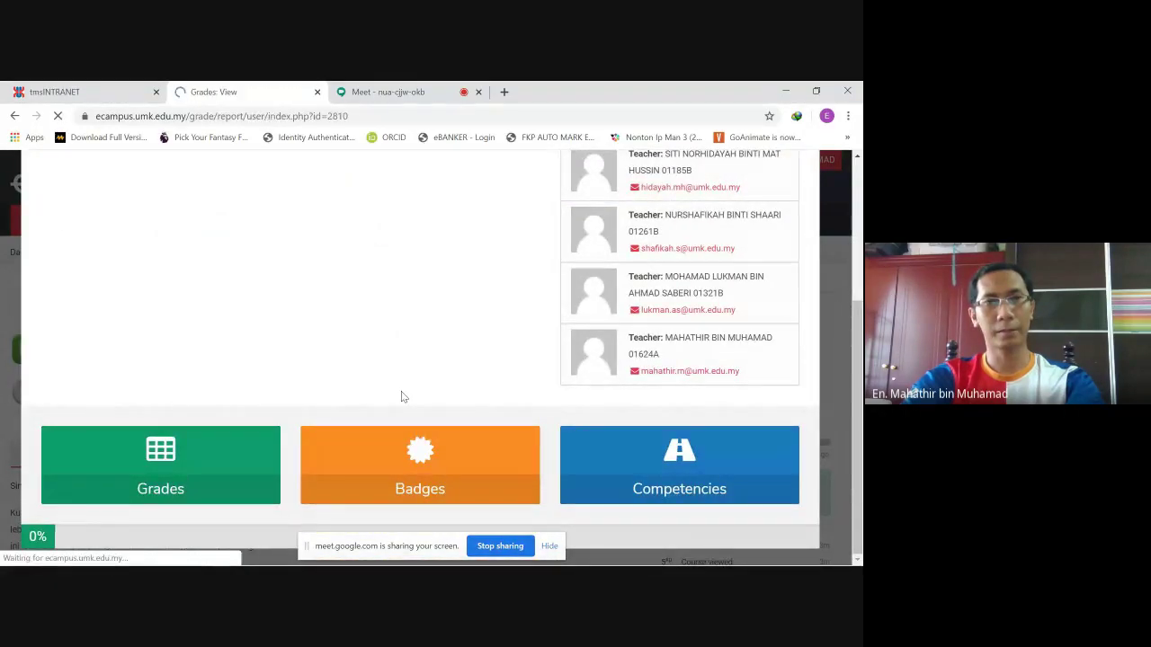
scroll(422, 328, down, 4)
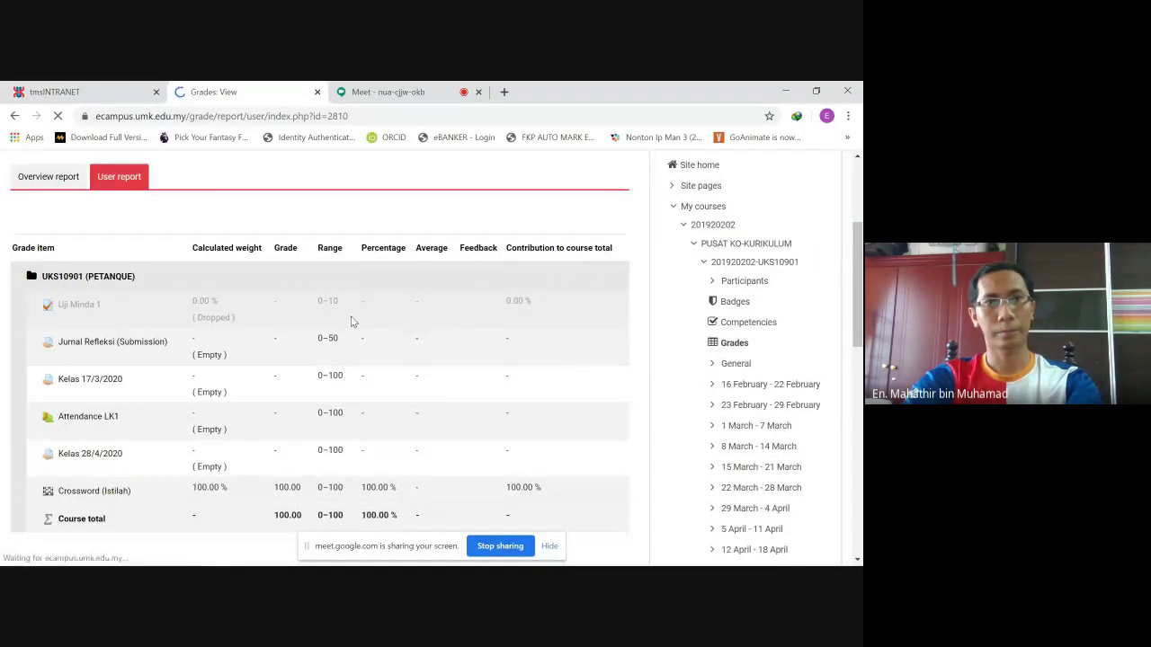
click(66, 184)
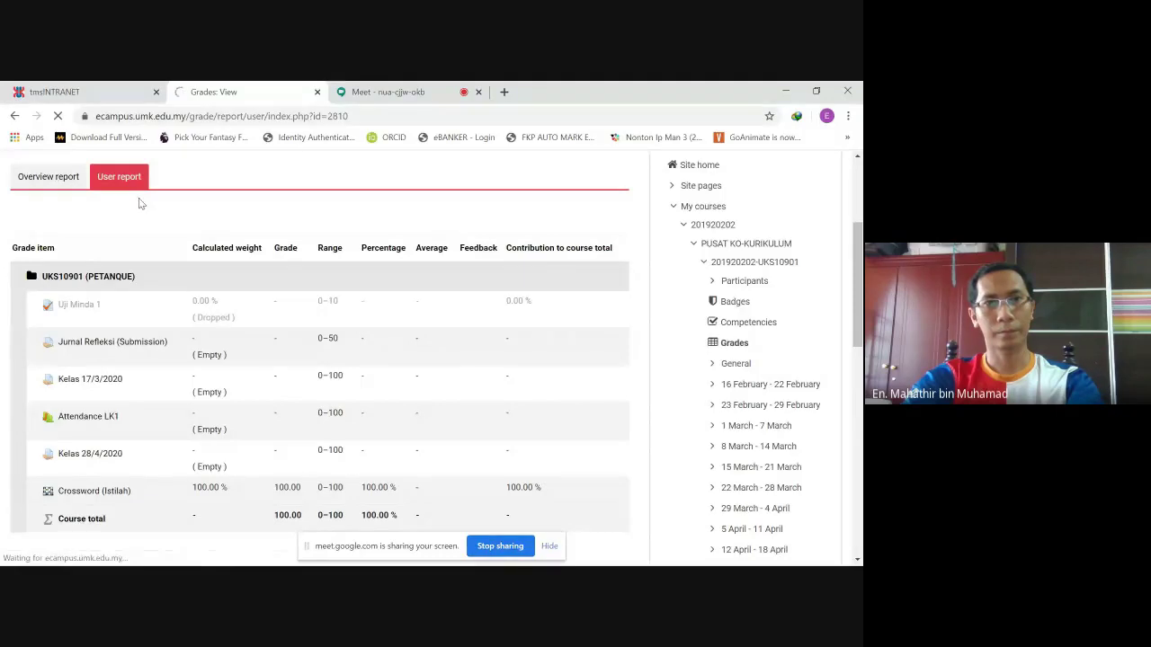
mouse_move(149, 219)
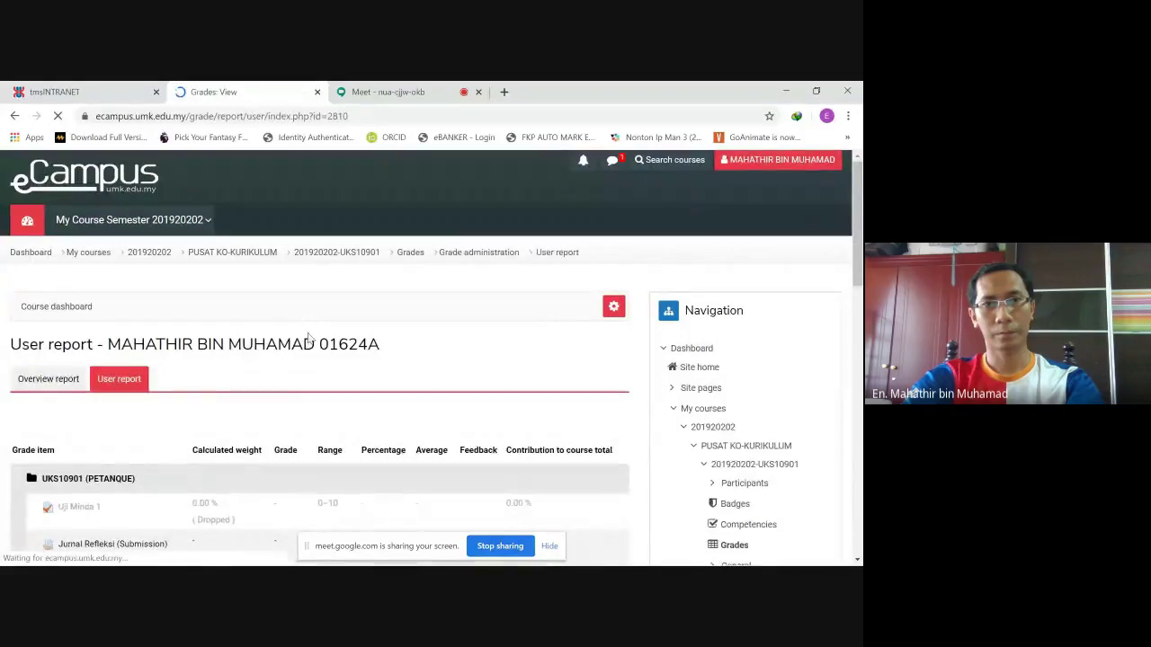
scroll(439, 336, down, 3)
scroll(437, 336, down, 4)
scroll(440, 325, up, 6)
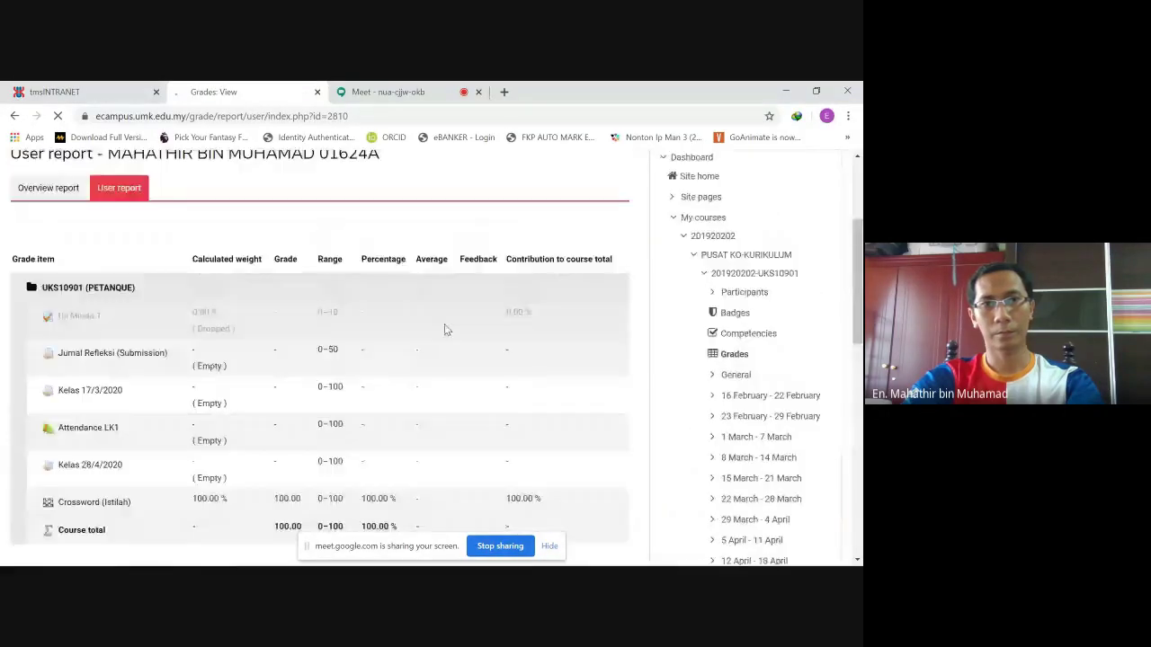
- Go back to the PETANQUE course page and switch from the student role to the normal role
click(410, 252)
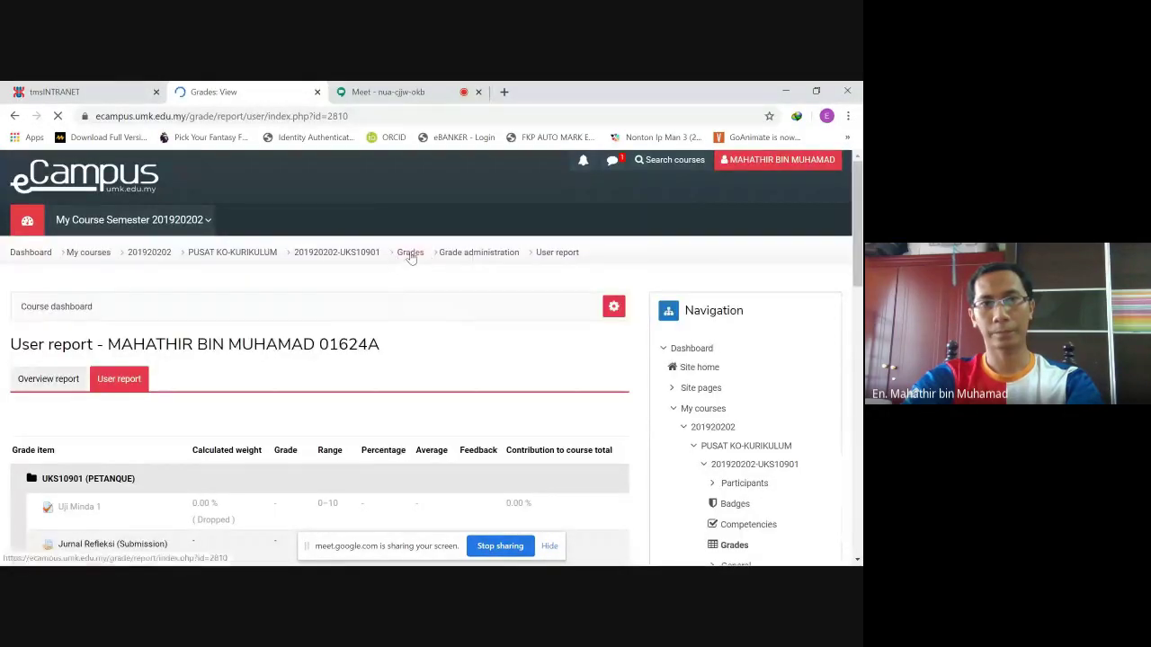
click(338, 254)
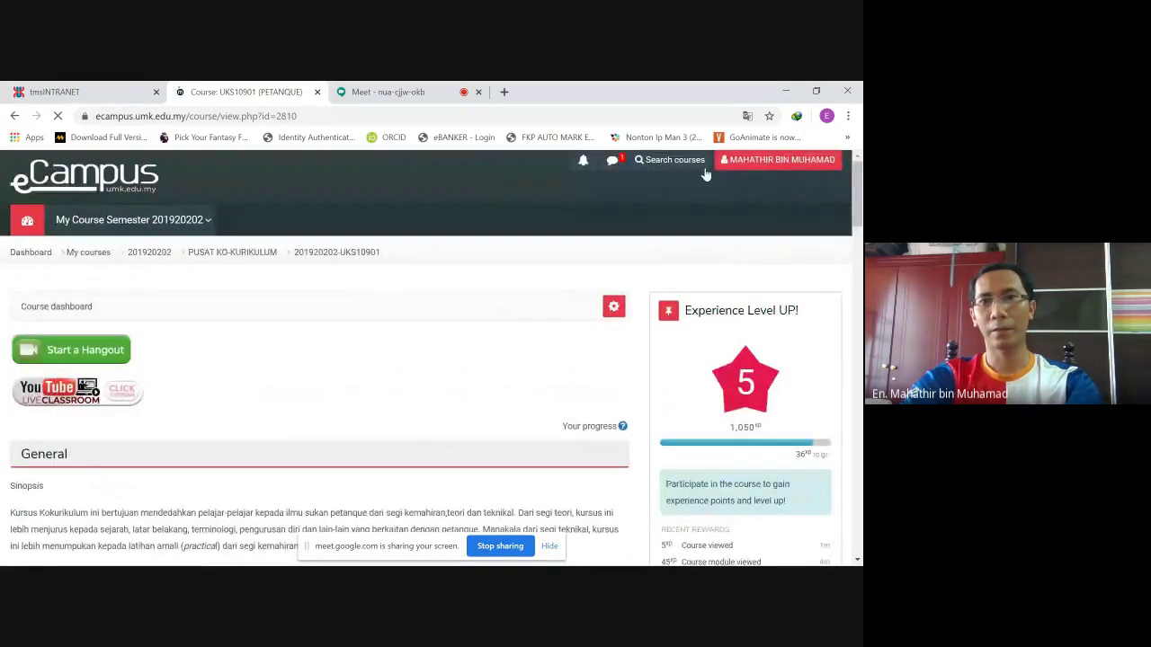
click(753, 165)
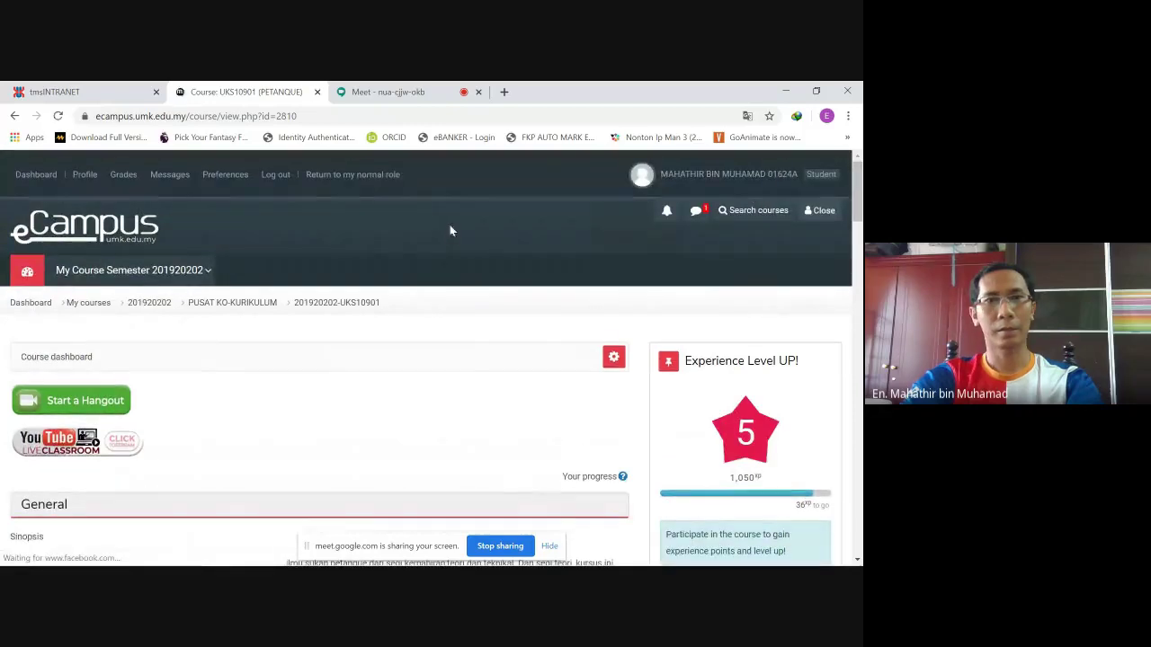
click(363, 180)
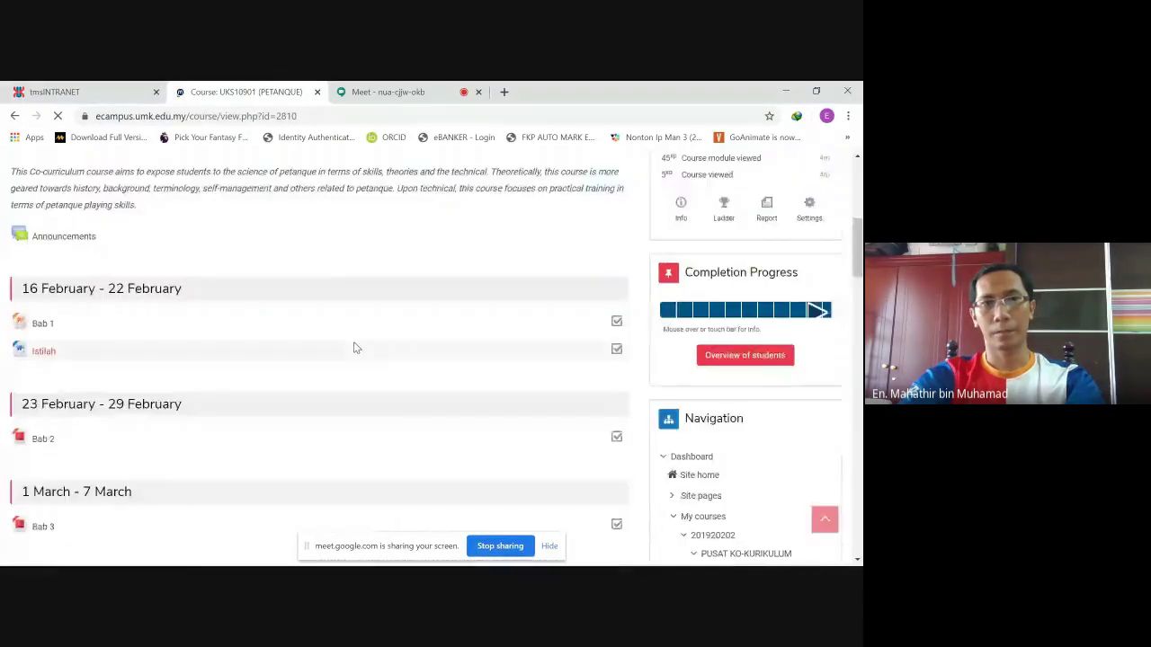
- Open the student grades through course management and display the grader report listing all students
click(370, 322)
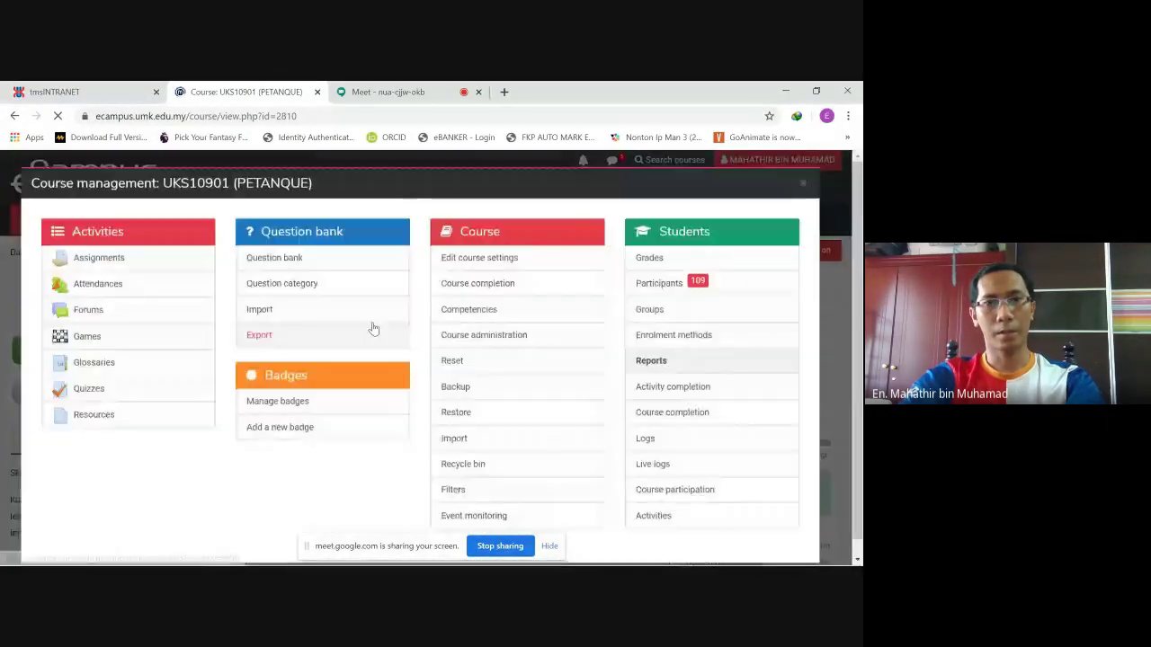
click(646, 258)
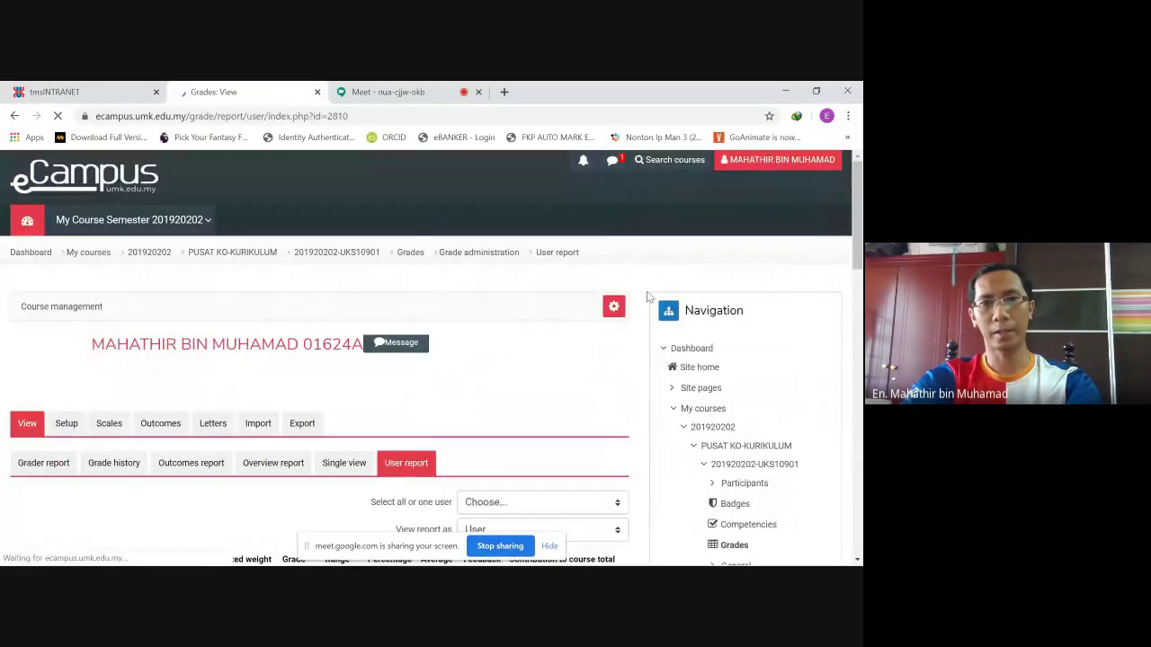
scroll(452, 319, down, 4)
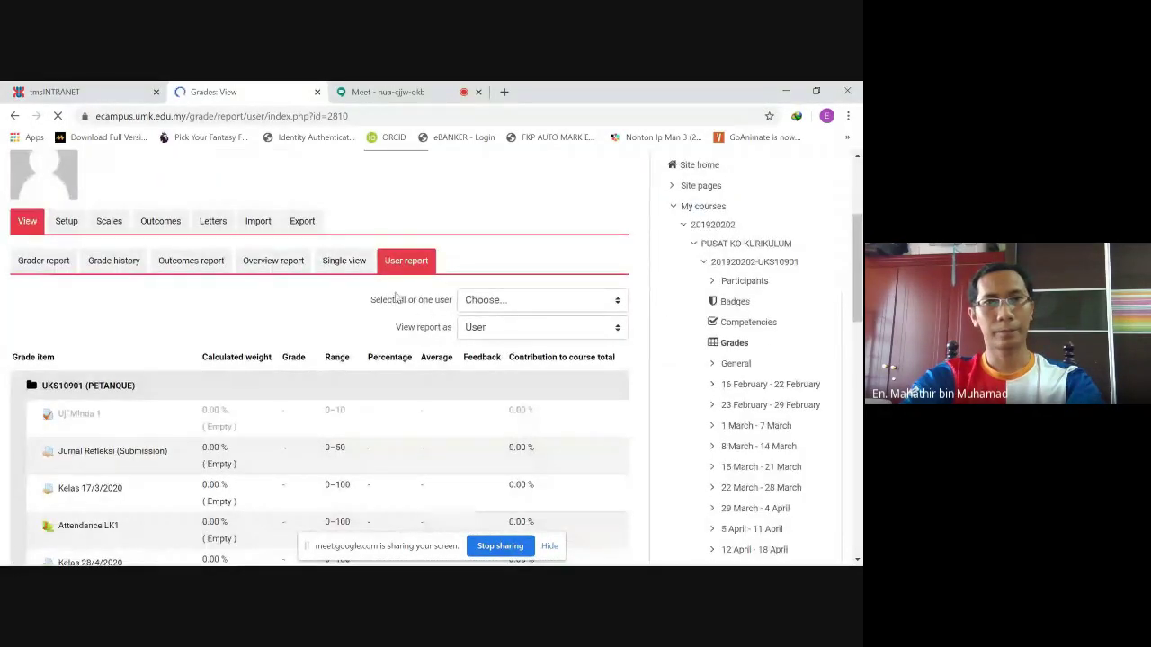
scroll(310, 287, down, 3)
scroll(310, 288, up, 3)
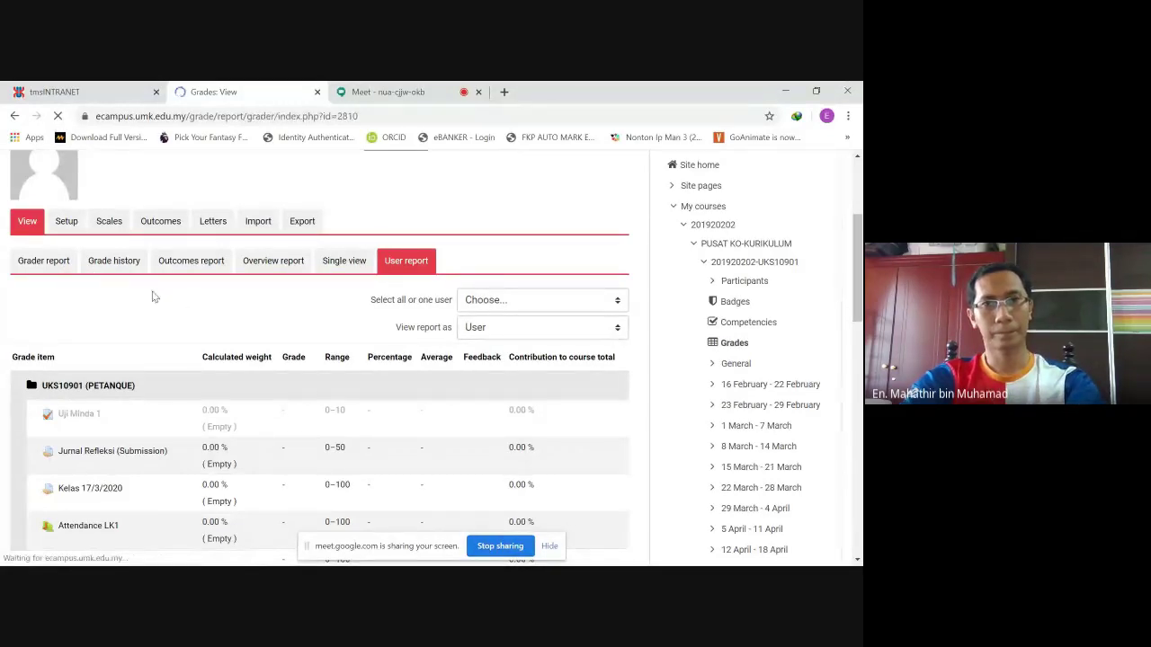
scroll(207, 316, down, 5)
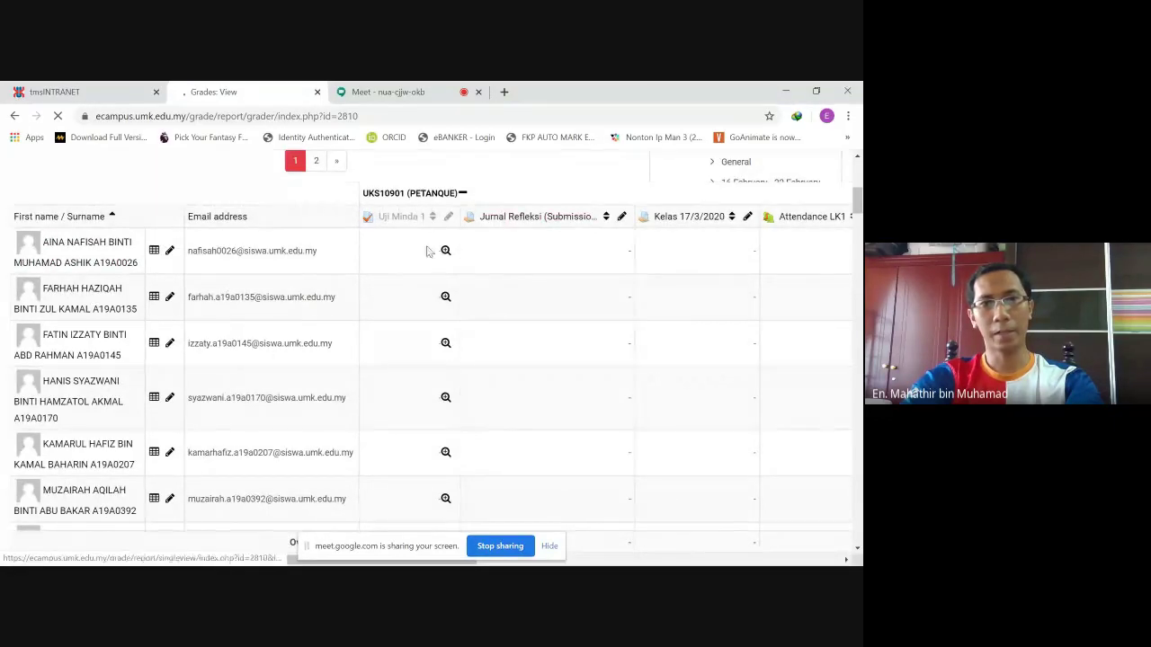
- Examine the grader report's grade columns across all students, including Crossword (Istilah) and Course total
drag(296, 559, 654, 562)
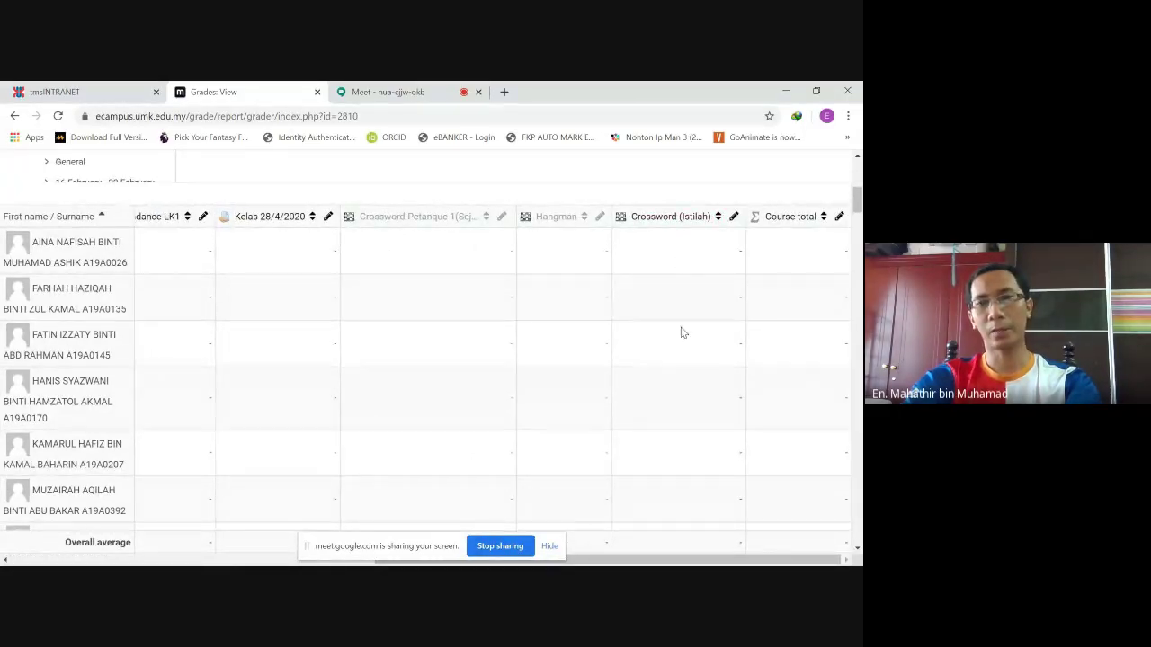
scroll(680, 331, down, 5)
scroll(676, 380, up, 6)
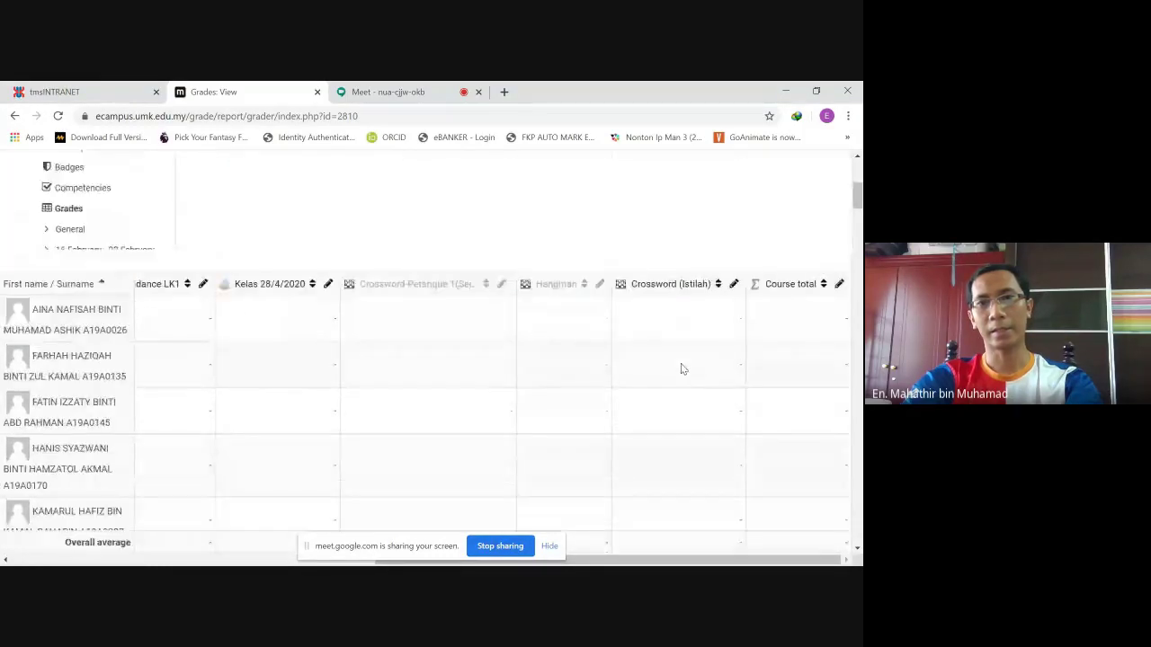
scroll(680, 369, up, 4)
scroll(670, 378, down, 7)
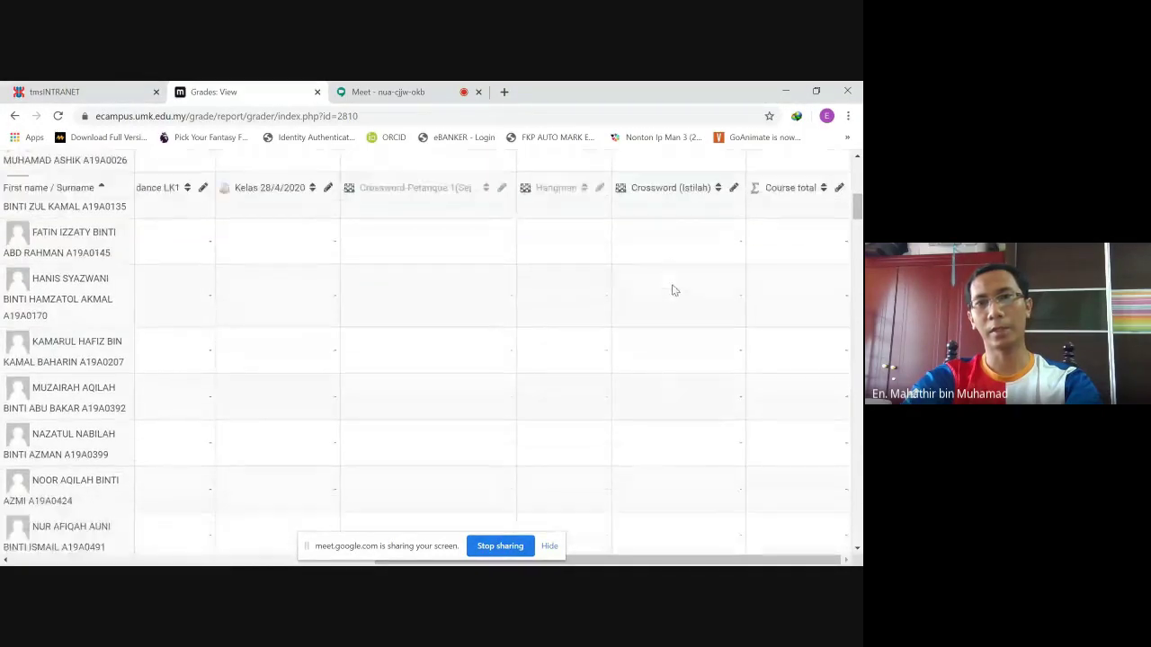
scroll(670, 270, up, 2)
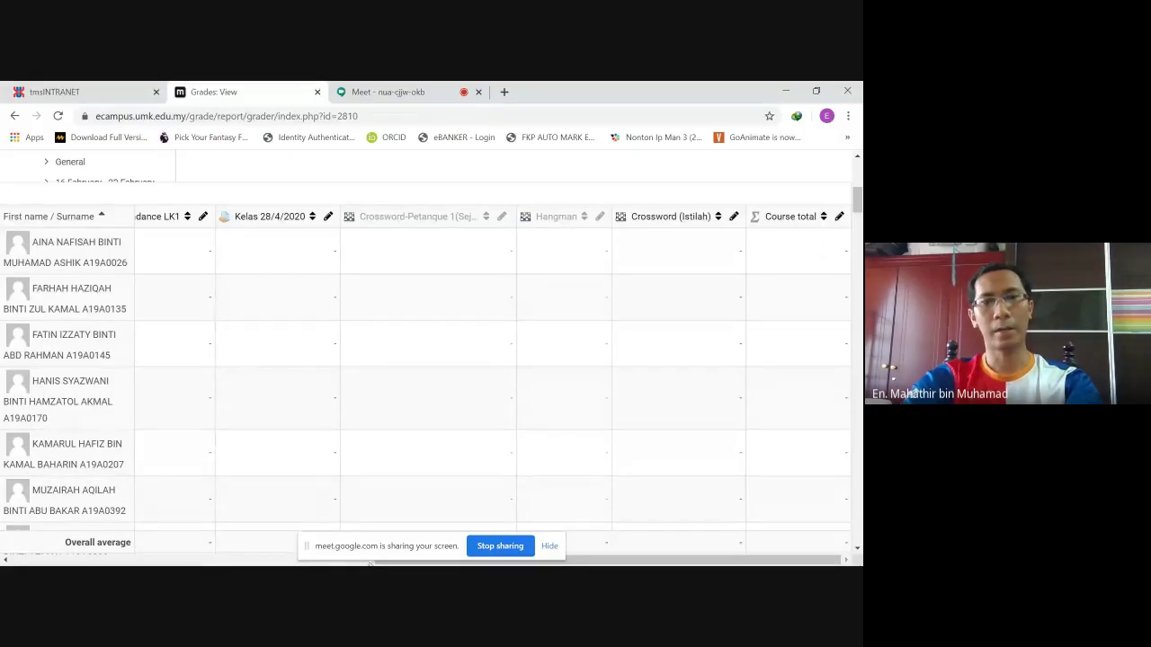
drag(369, 564, 9, 561)
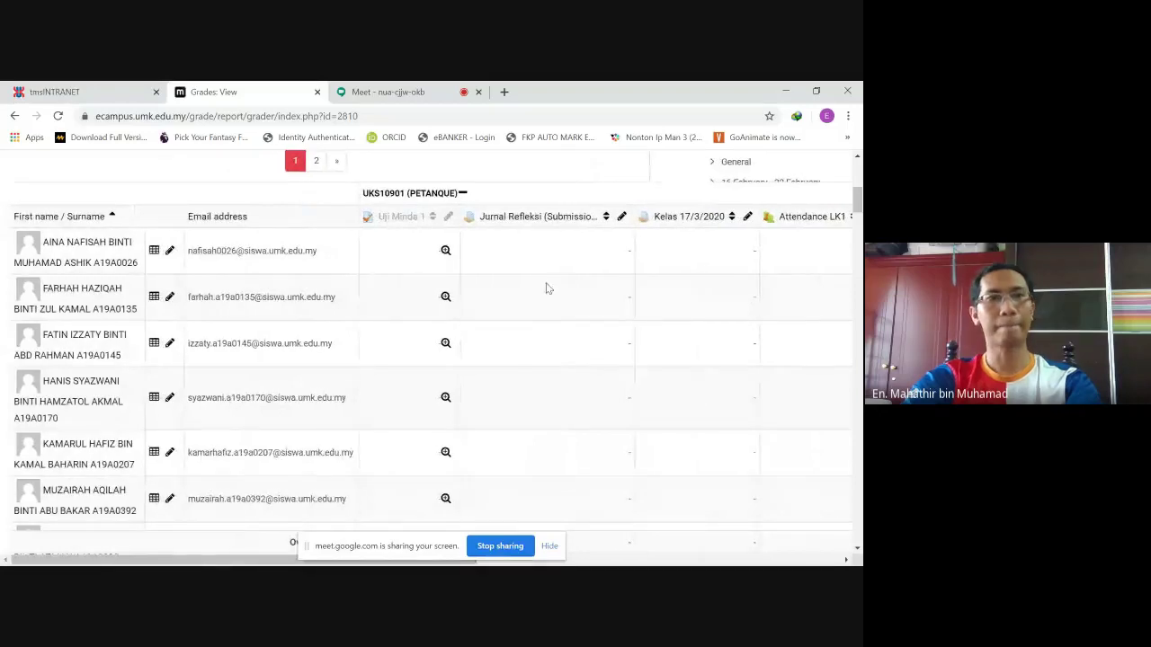
scroll(468, 270, up, 10)
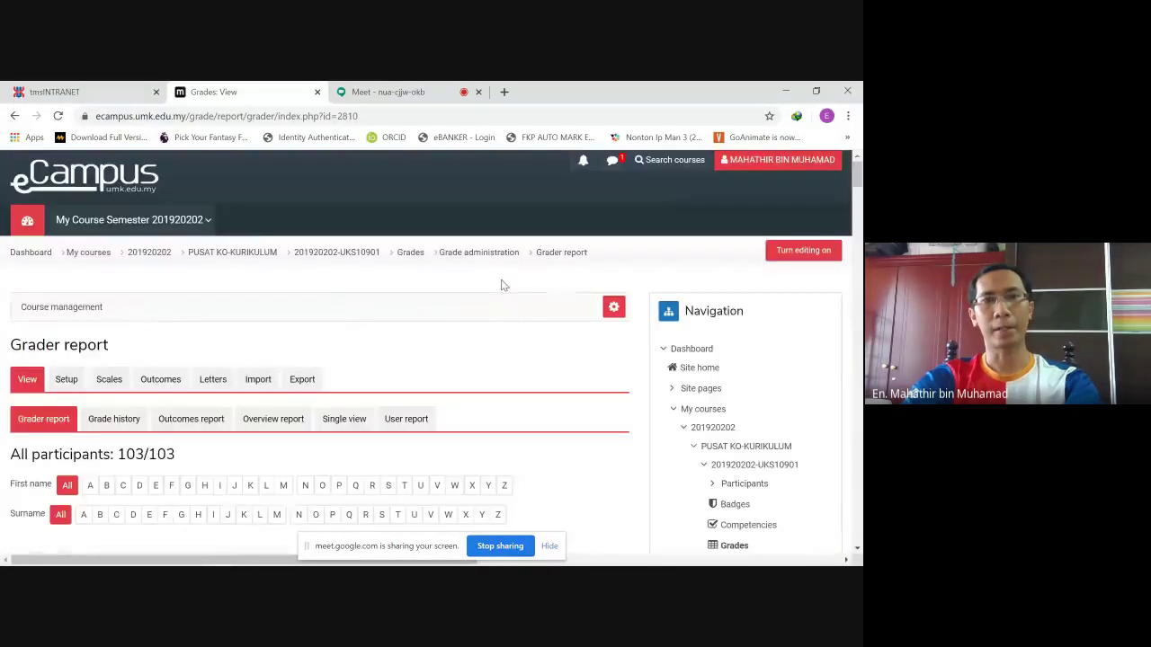
- Return to the 201920202-UKS10901 course page and look over the synopsis and first weekly sections
click(355, 258)
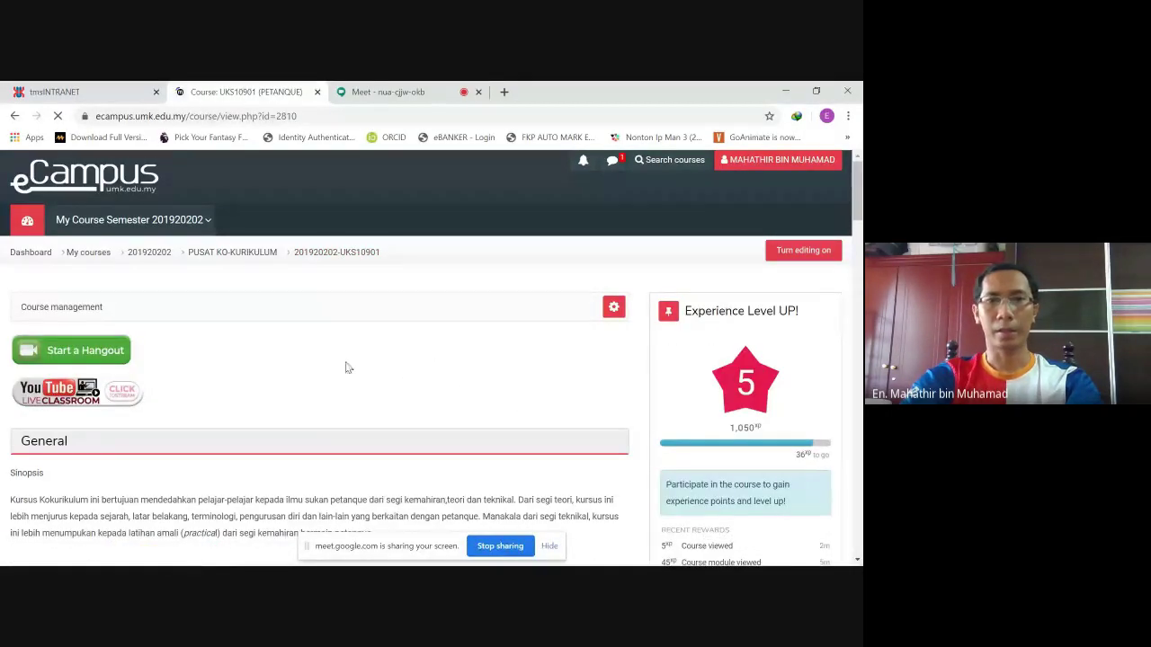
scroll(378, 347, down, 2)
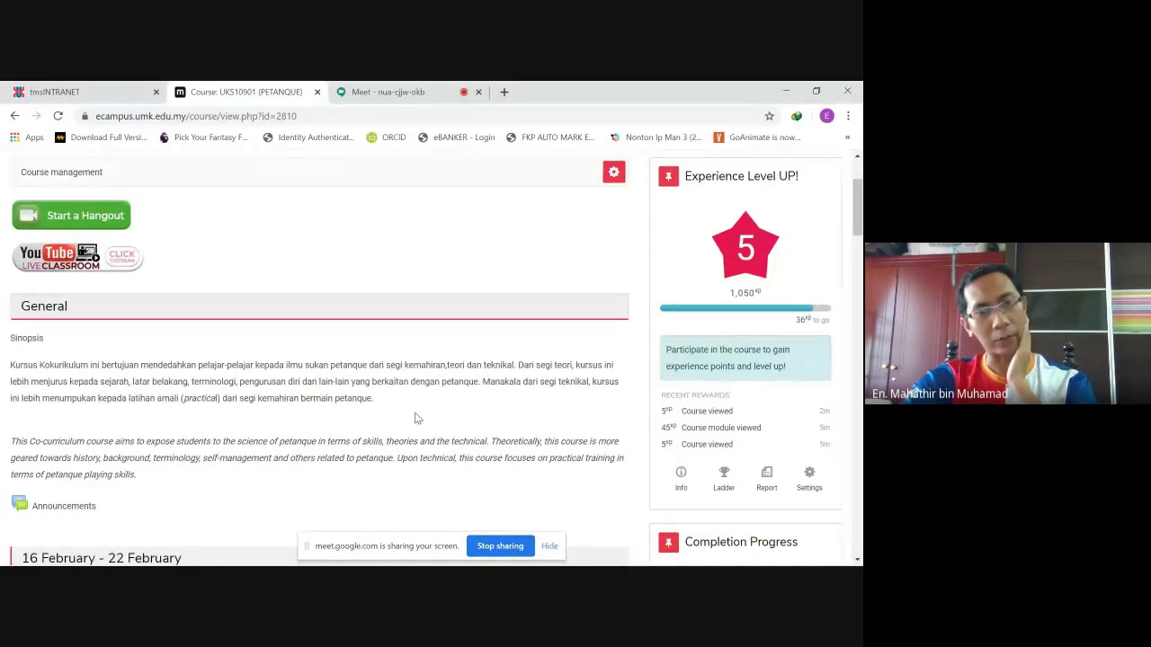
scroll(414, 415, down, 1)
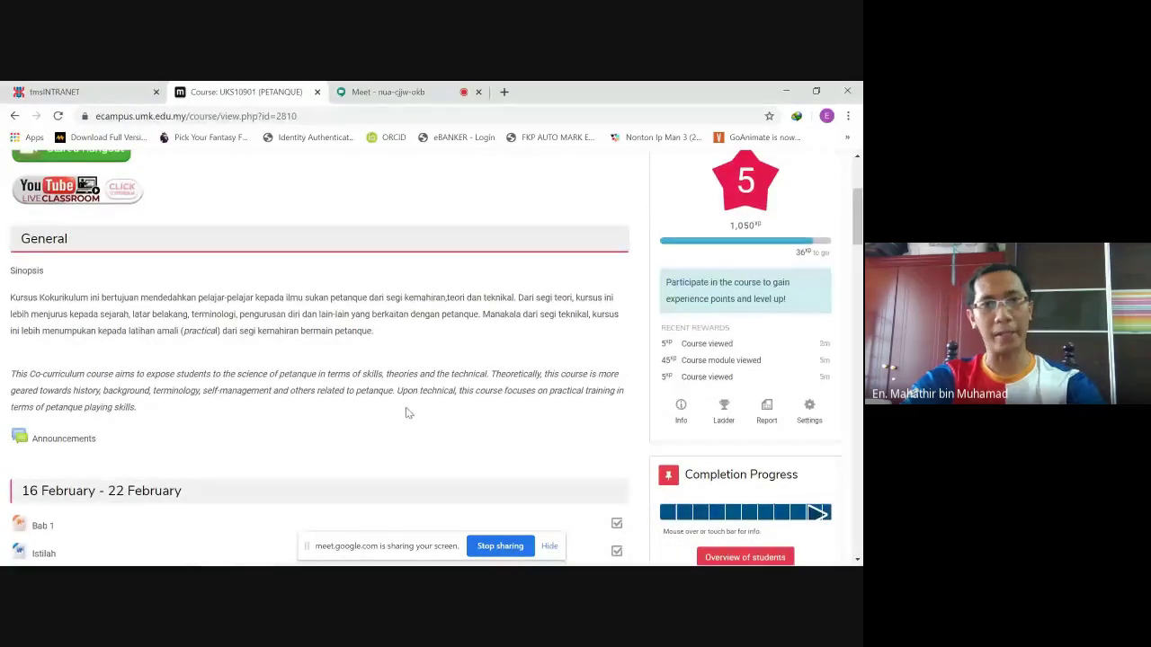
scroll(442, 395, down, 1)
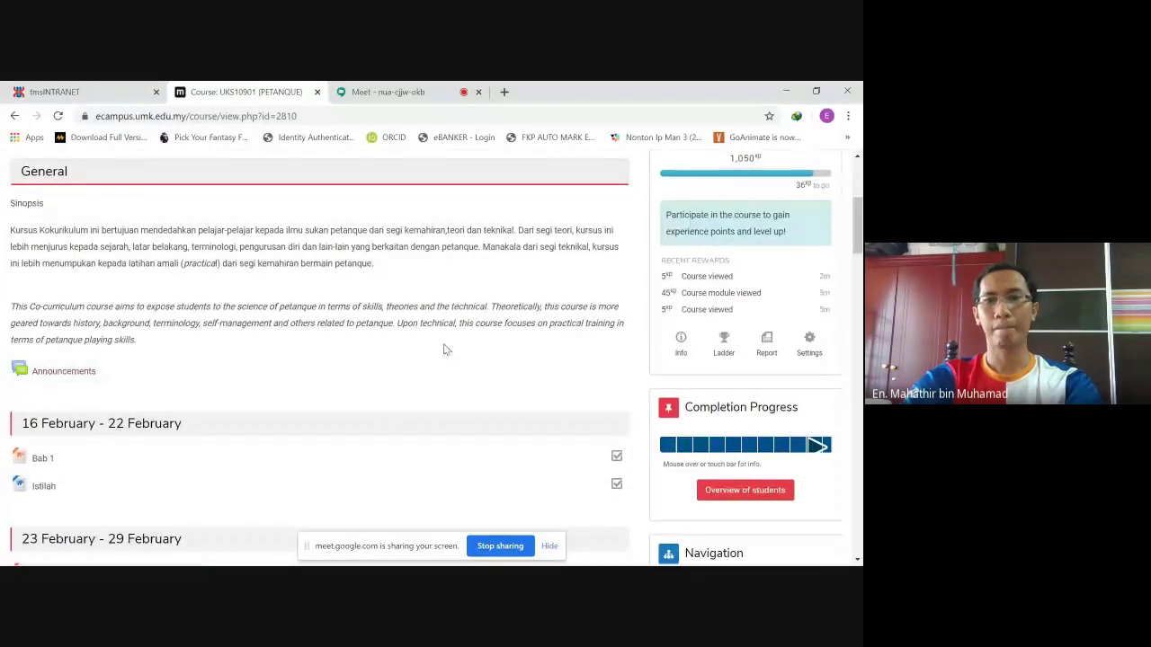
scroll(437, 355, down, 2)
- Switch to the Google Meet call to check it, and return to the PETANQUE course page
click(401, 86)
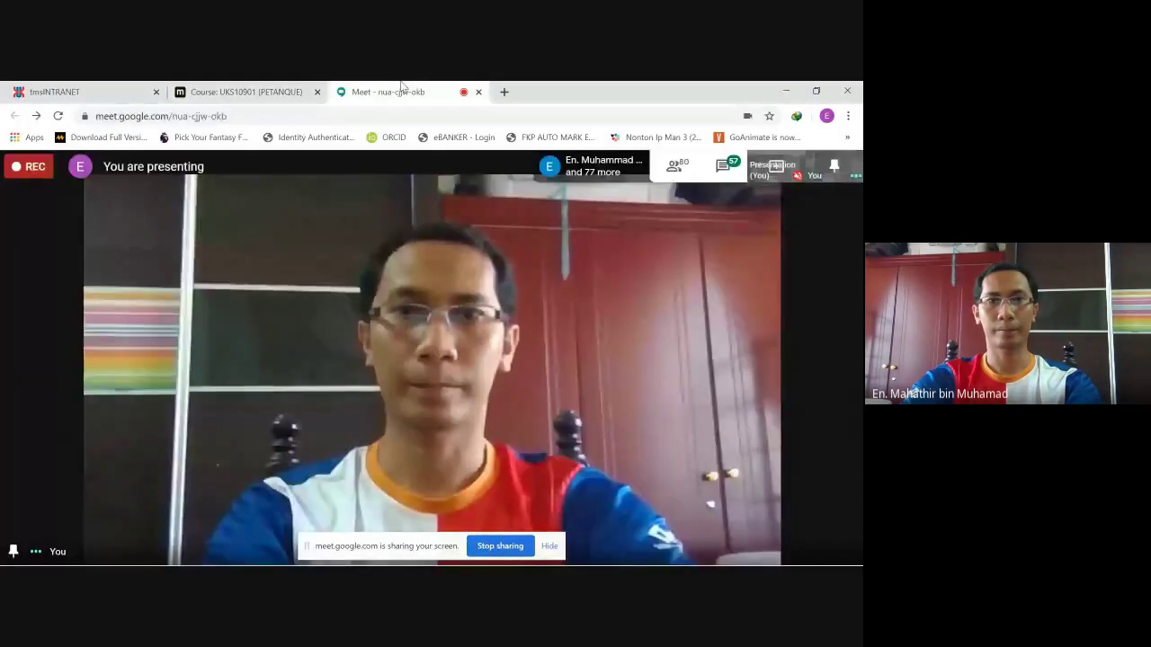
mouse_move(578, 231)
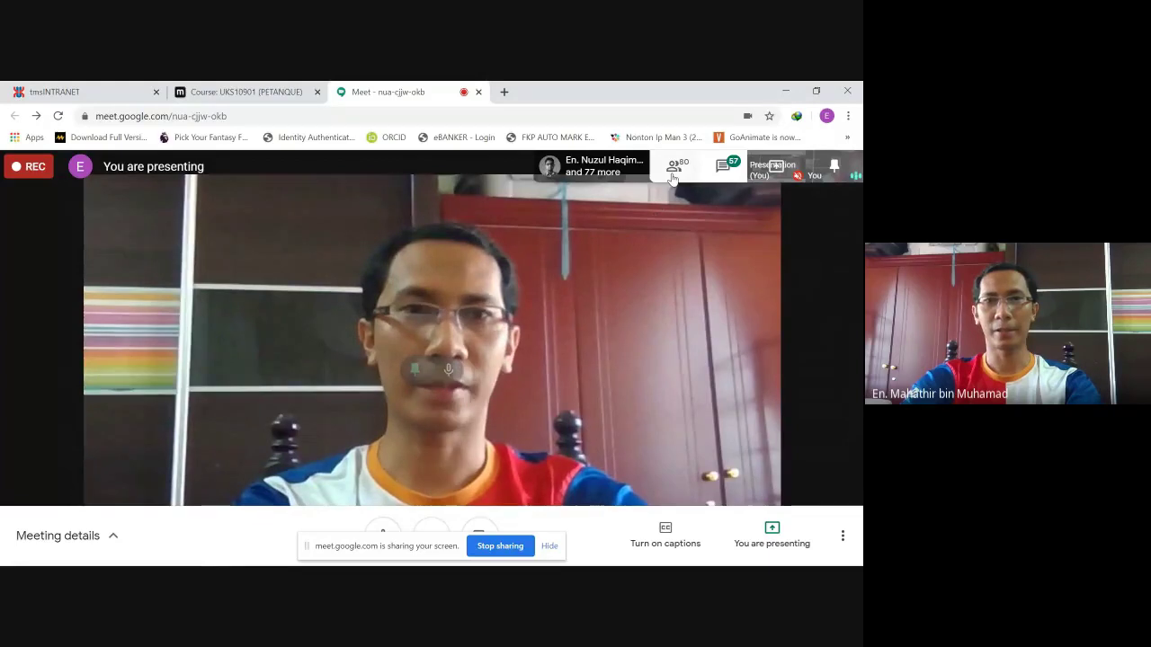
click(242, 92)
- Look through the weekly sections of the PETANQUE course and turn editing on
scroll(351, 318, down, 6)
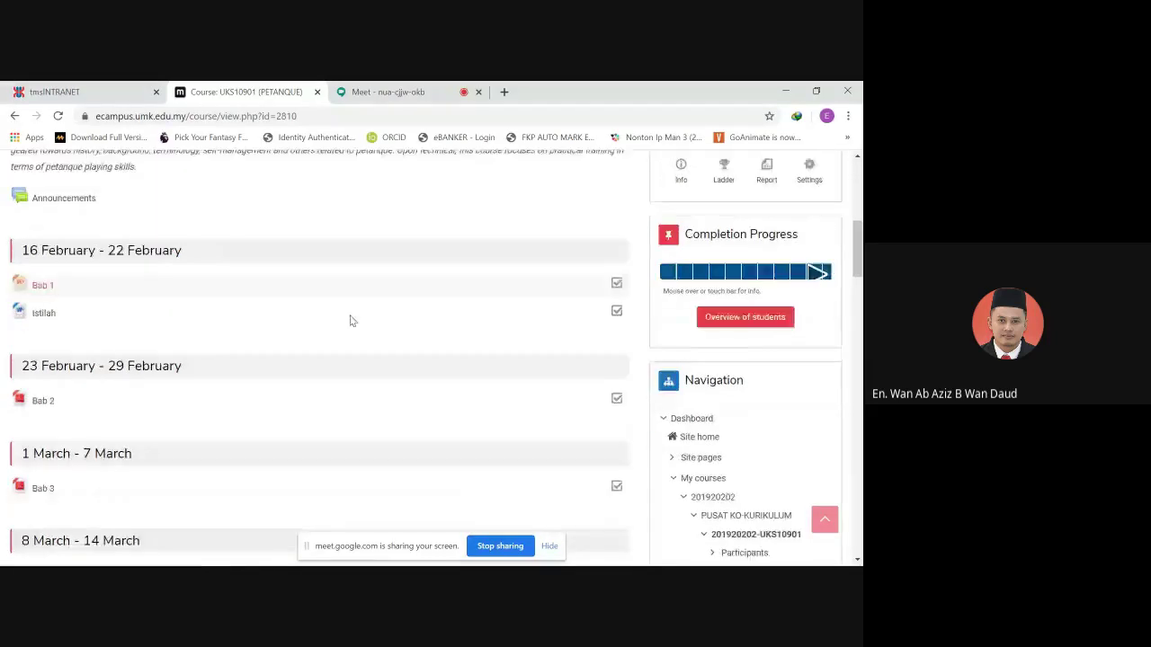
scroll(405, 343, down, 10)
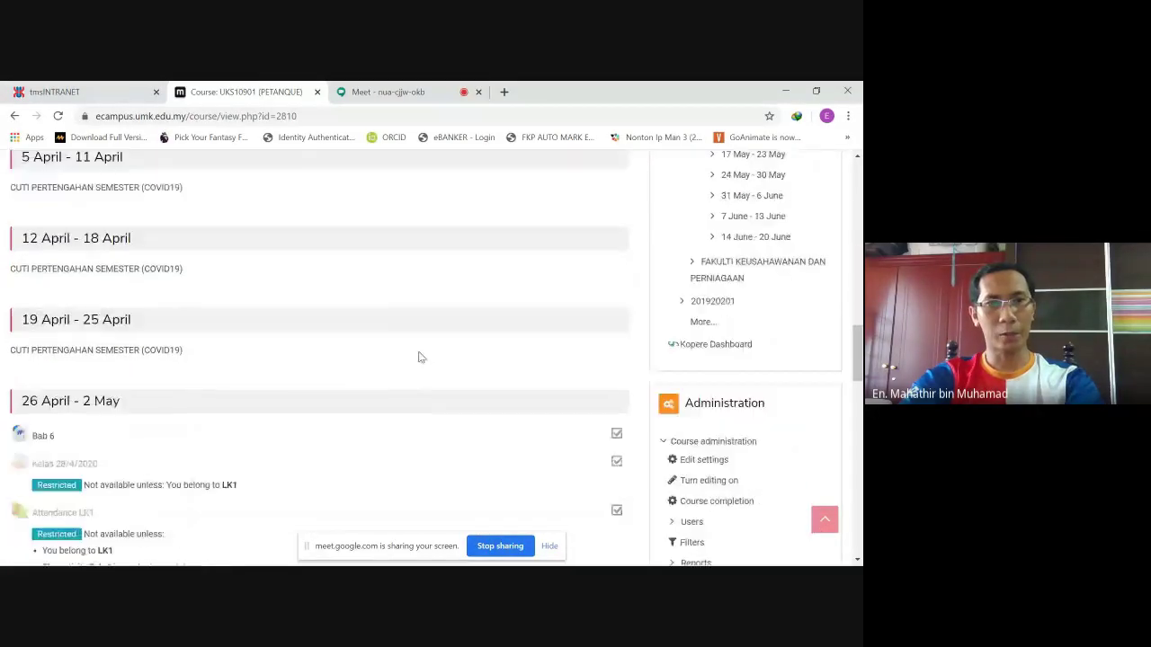
scroll(418, 357, down, 6)
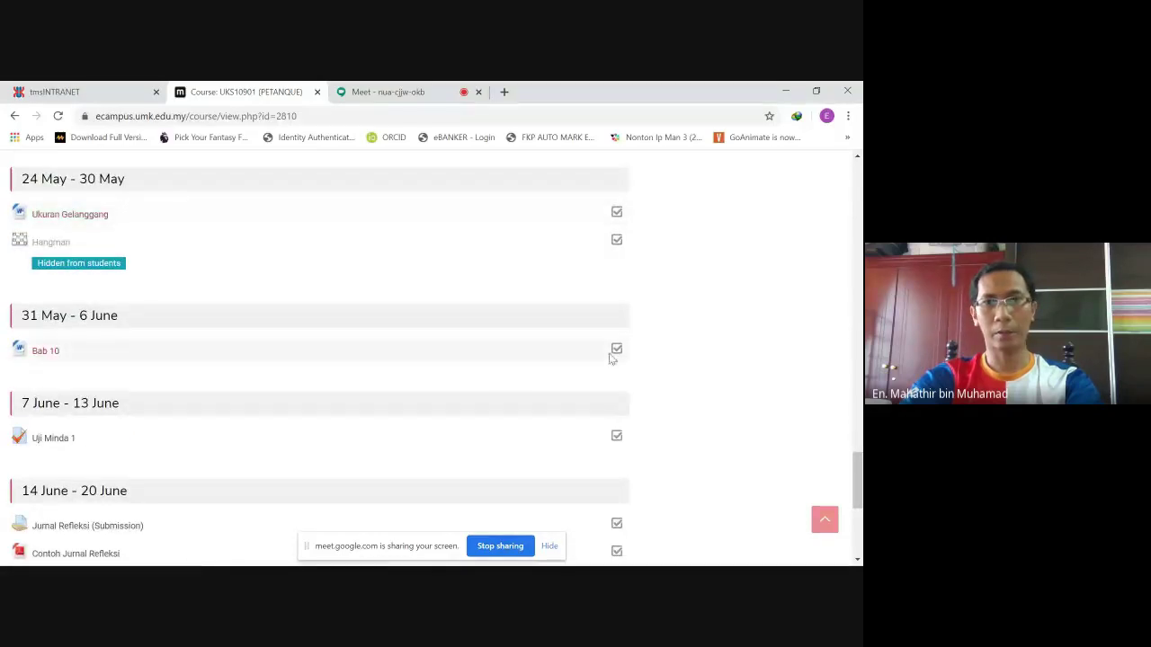
scroll(620, 356, up, 20)
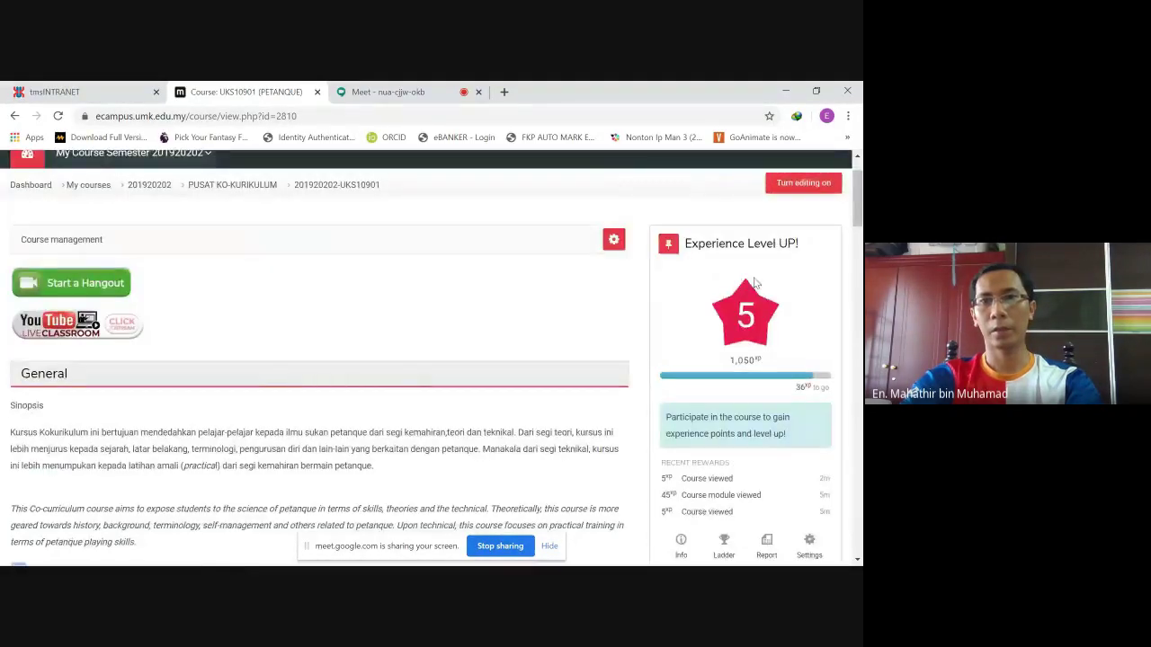
scroll(742, 283, up, 2)
click(801, 255)
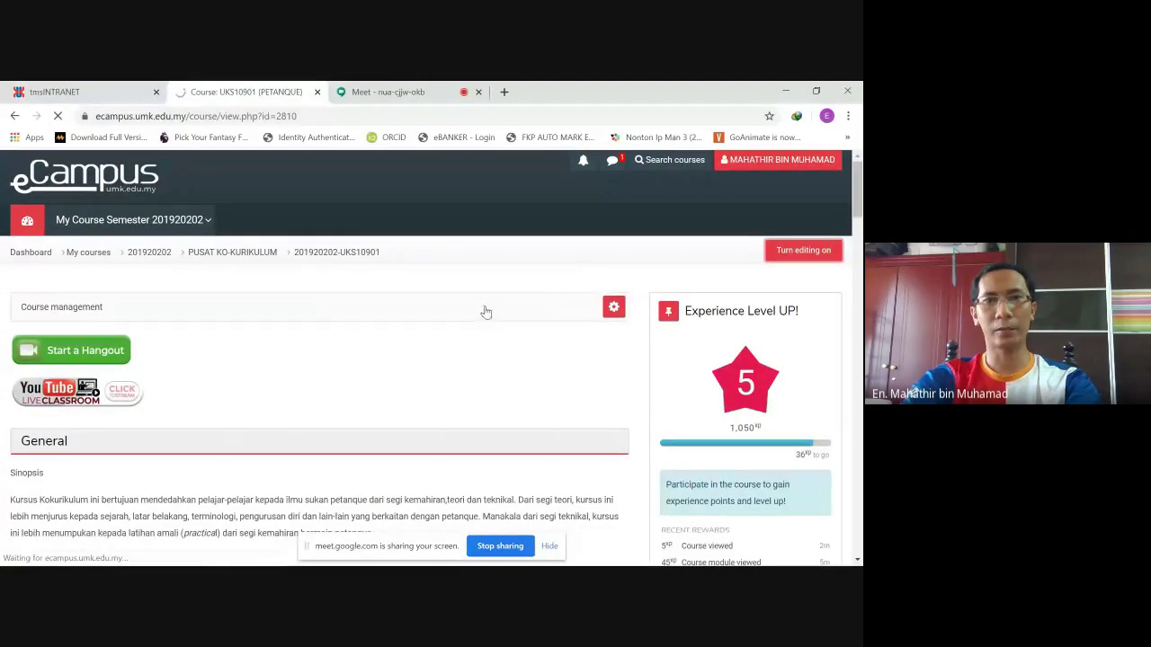
- Start adding a Game - Millionaire activity to the 31 May - 6 June section
scroll(472, 324, down, 3)
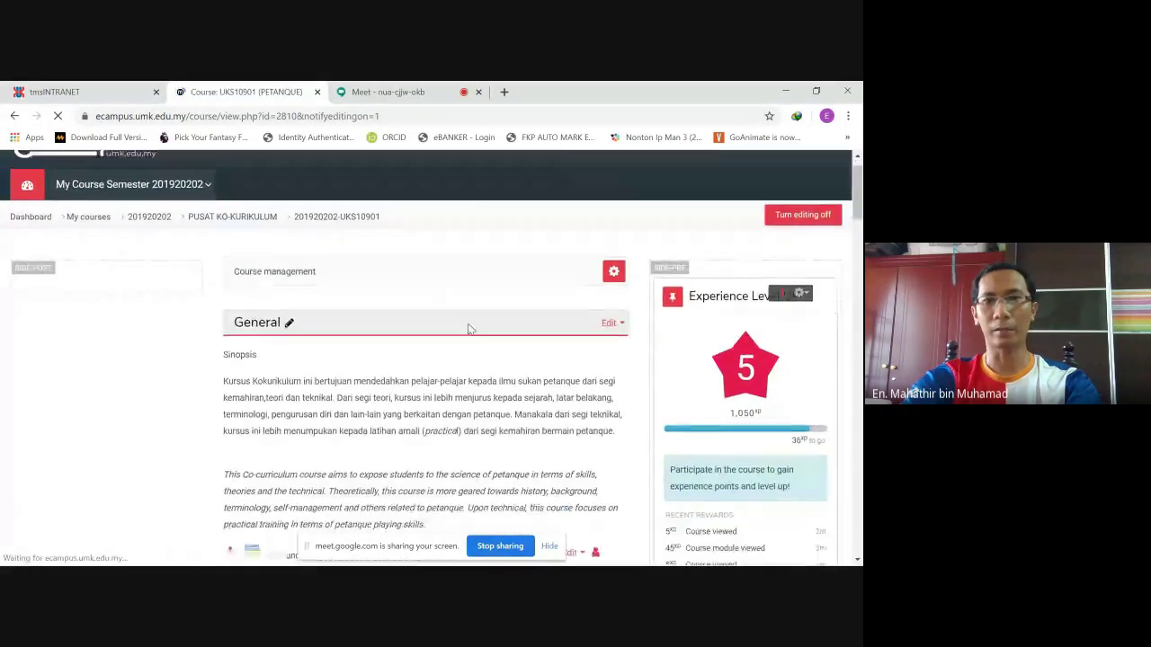
scroll(472, 325, down, 10)
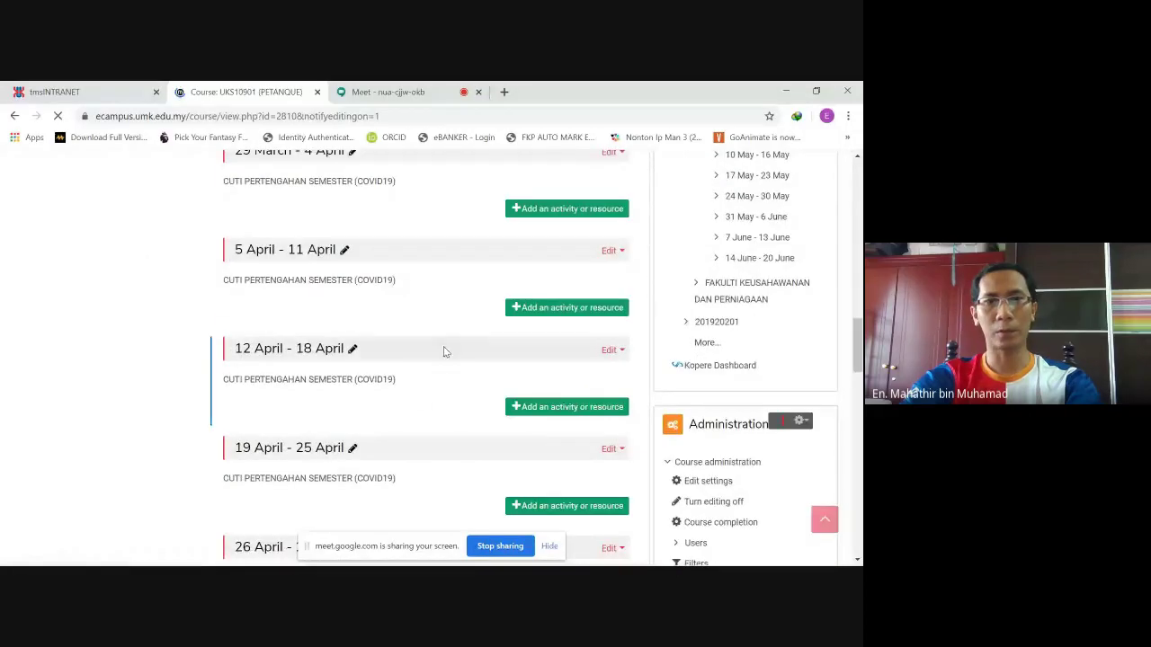
scroll(433, 356, down, 6)
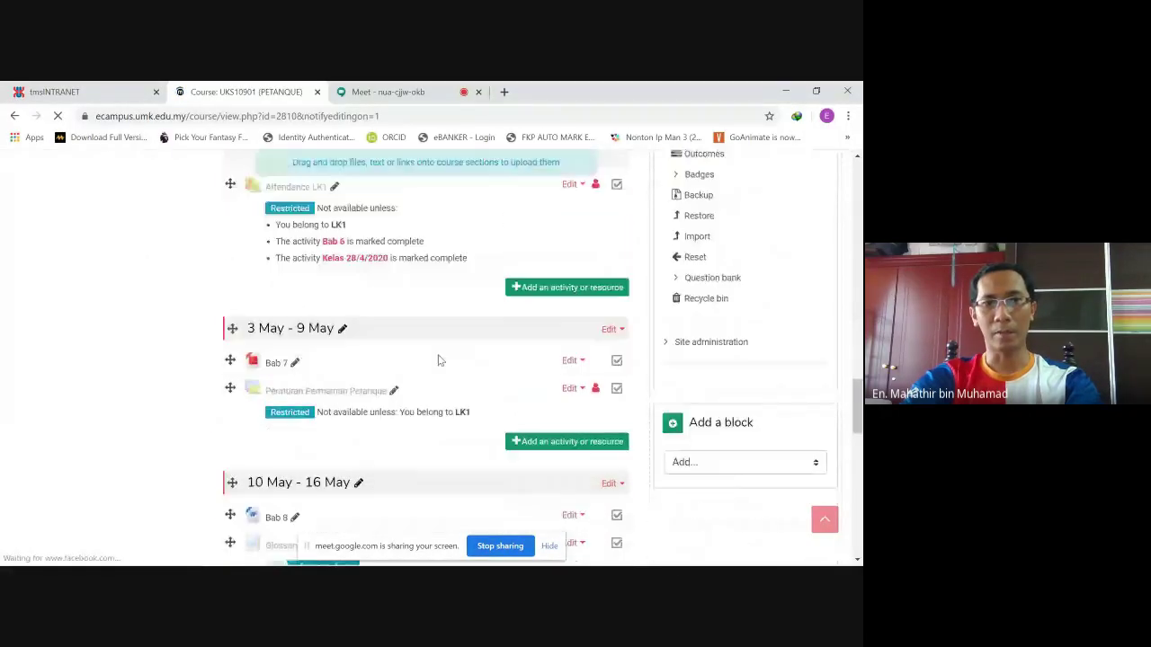
scroll(434, 353, down, 4)
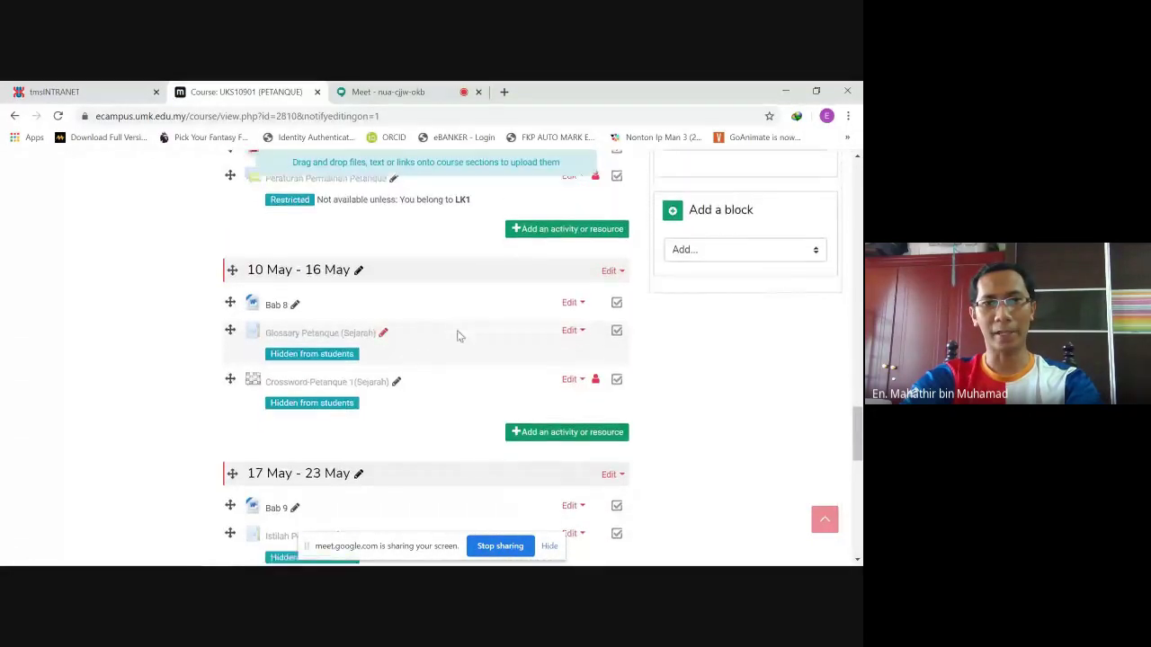
scroll(460, 332, down, 3)
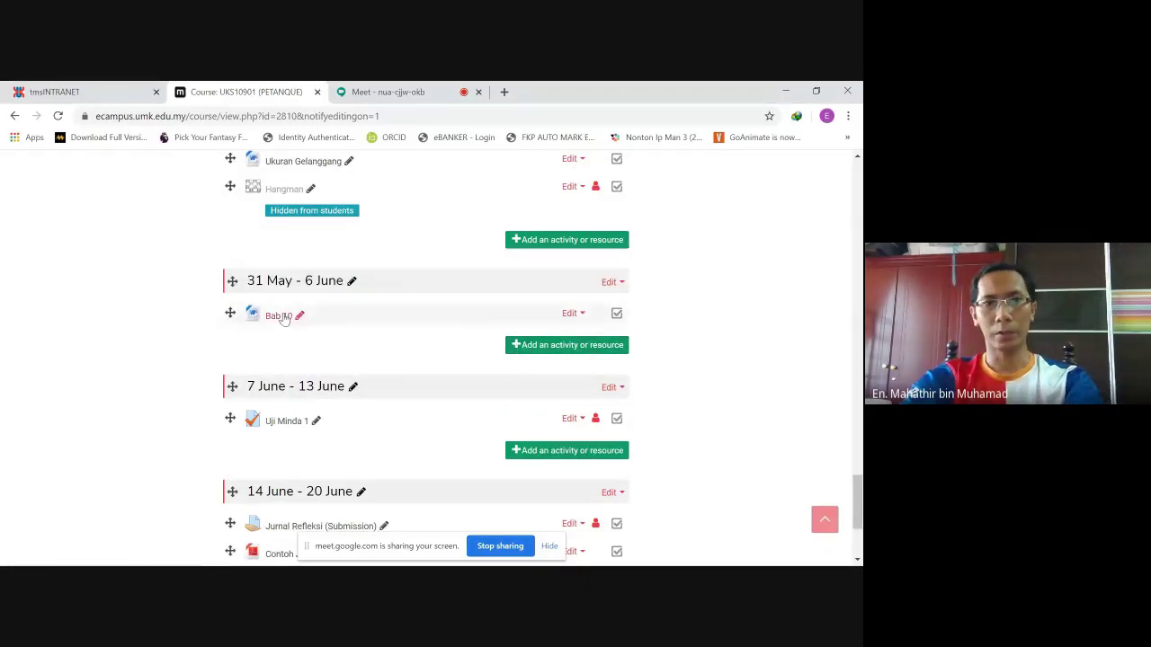
click(569, 351)
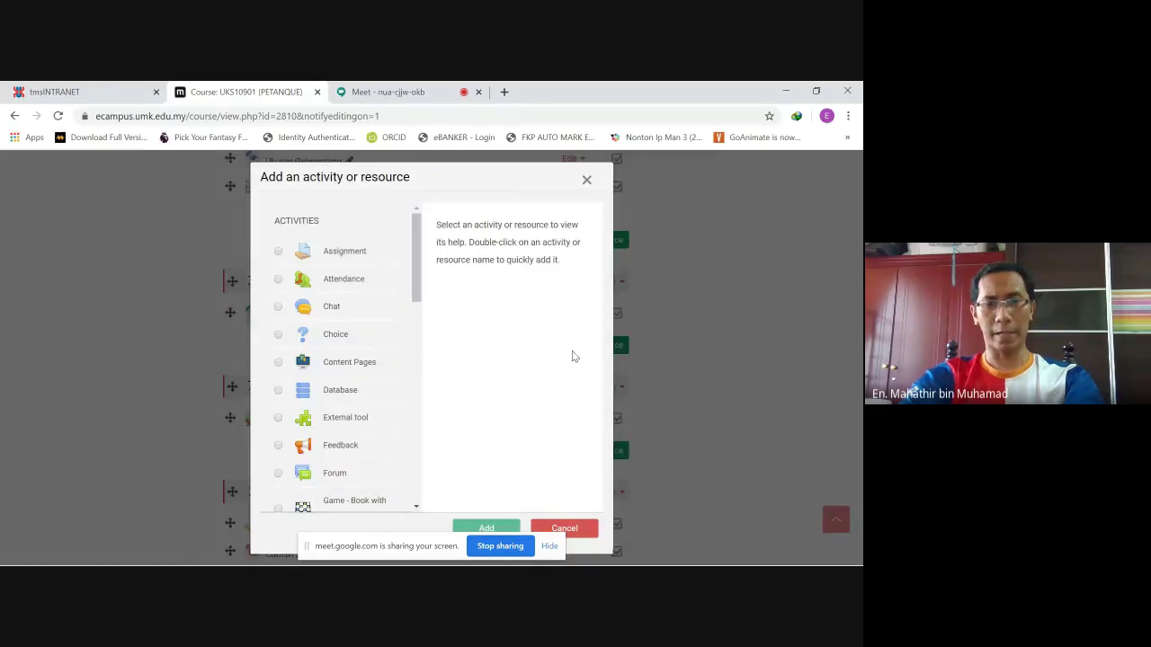
scroll(364, 346, down, 3)
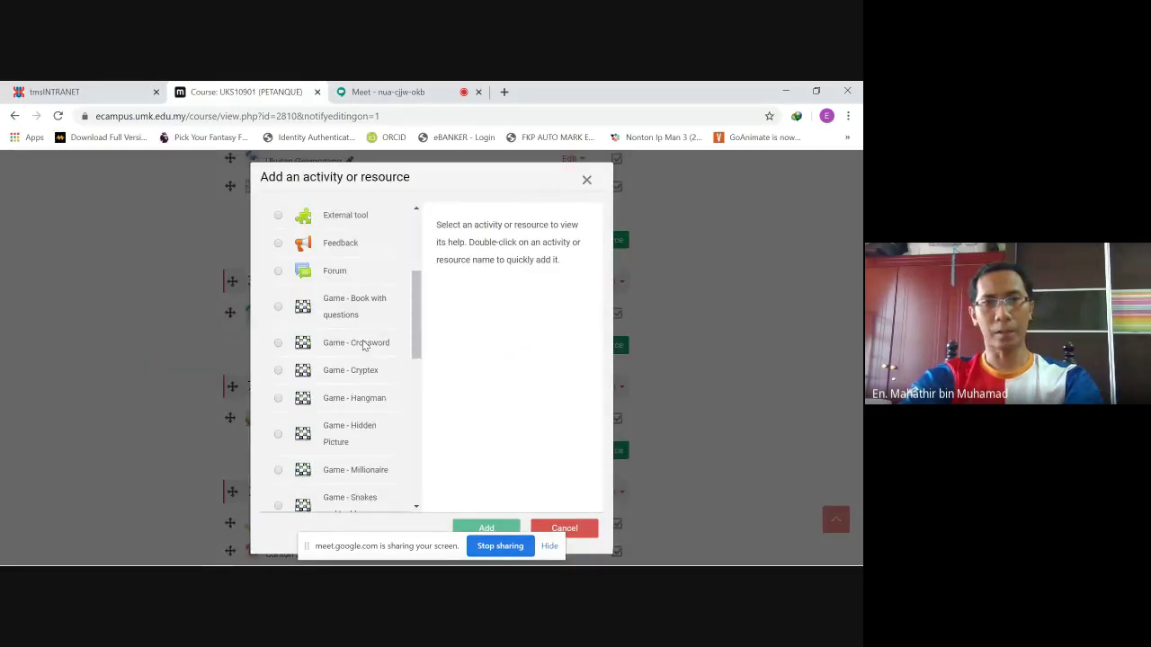
scroll(365, 326, down, 2)
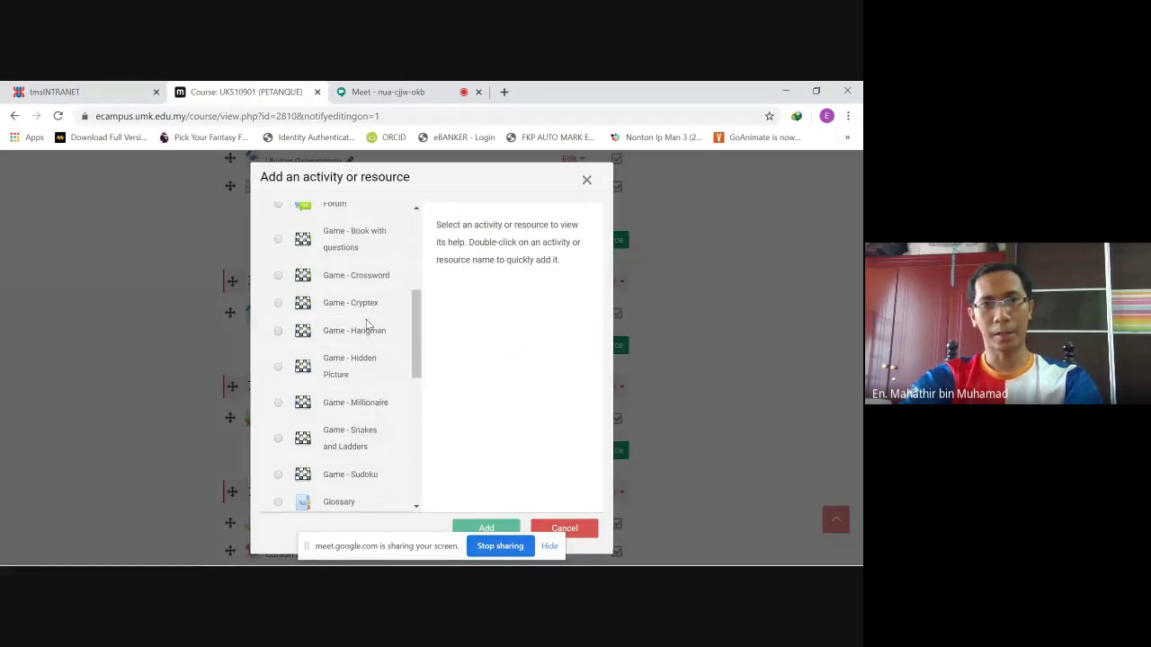
click(278, 404)
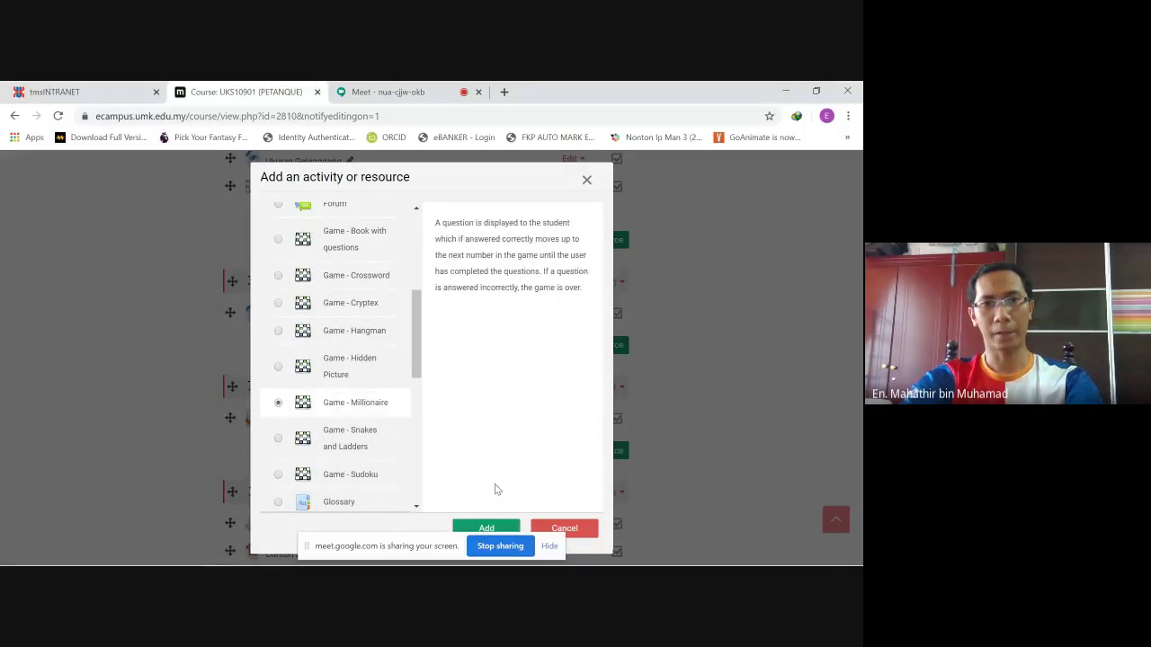
click(491, 529)
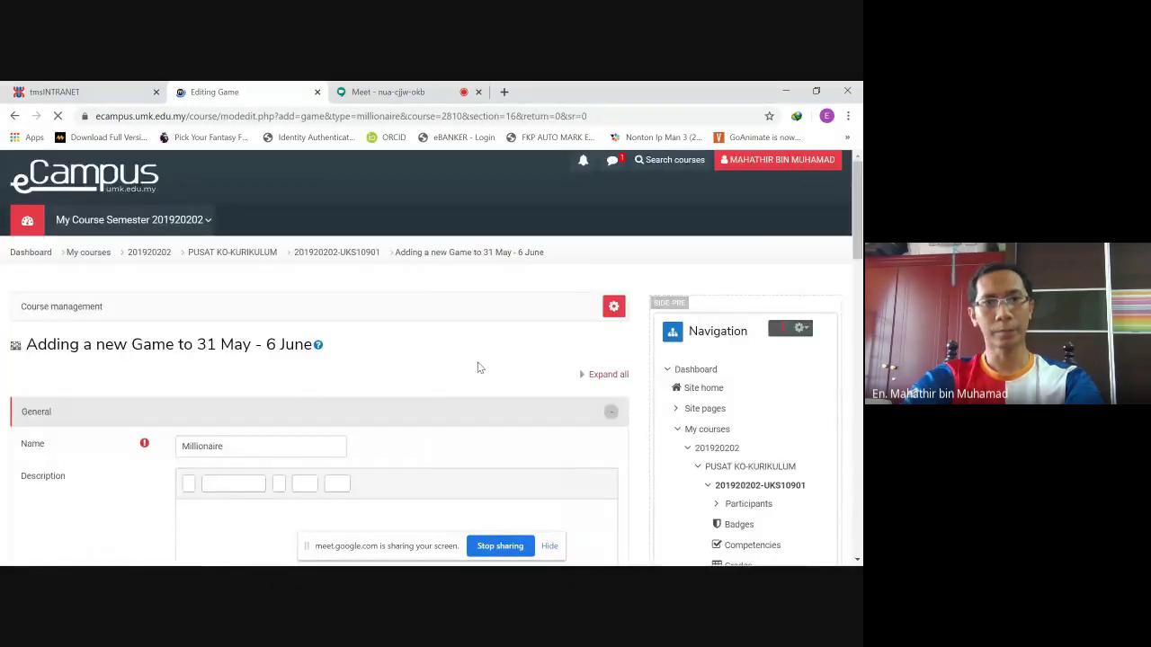
- Examine the Millionaire game's settings, including the source of questions options, and leave the form without saving
scroll(468, 365, down, 3)
scroll(433, 338, down, 2)
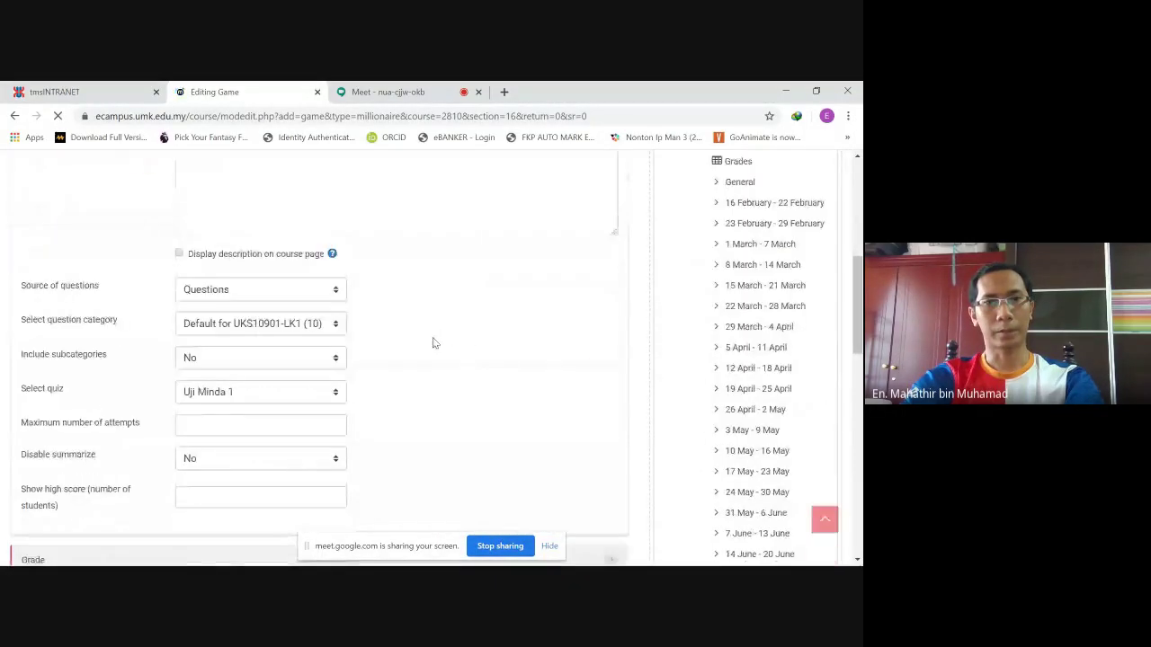
click(289, 290)
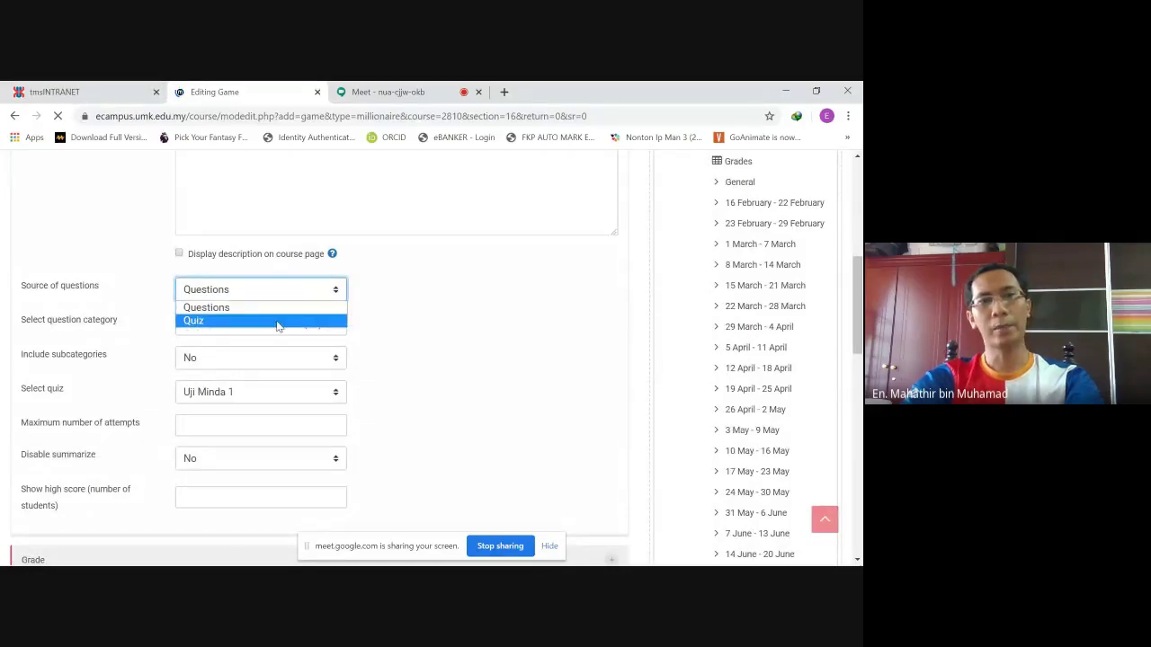
click(449, 288)
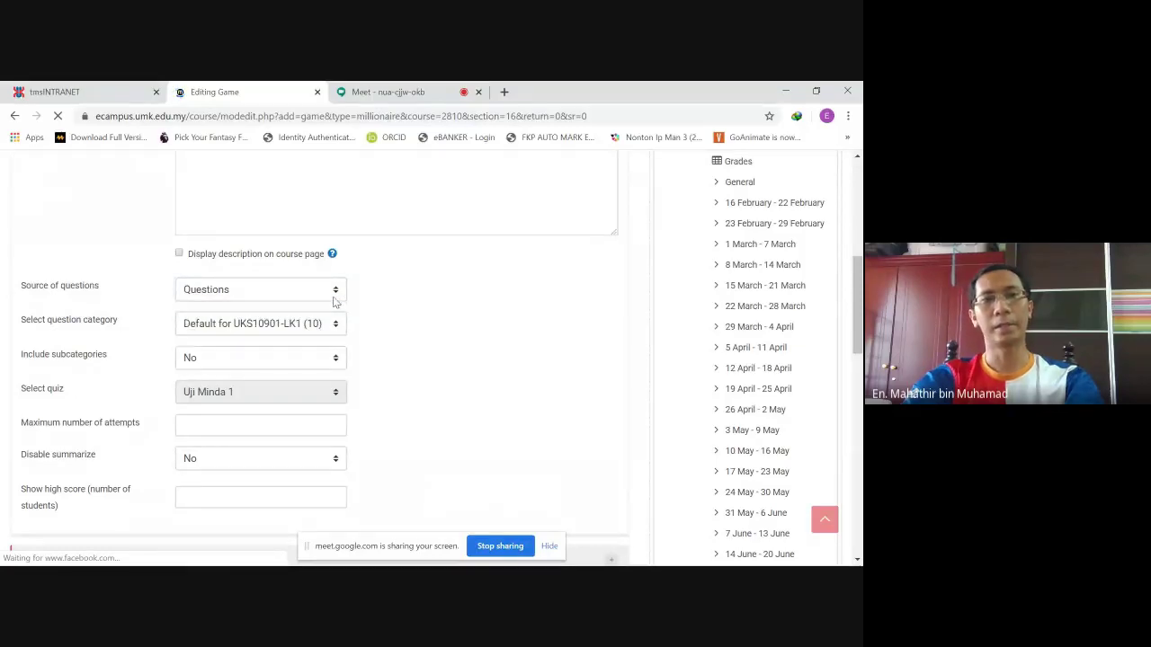
scroll(429, 324, up, 3)
scroll(431, 341, down, 15)
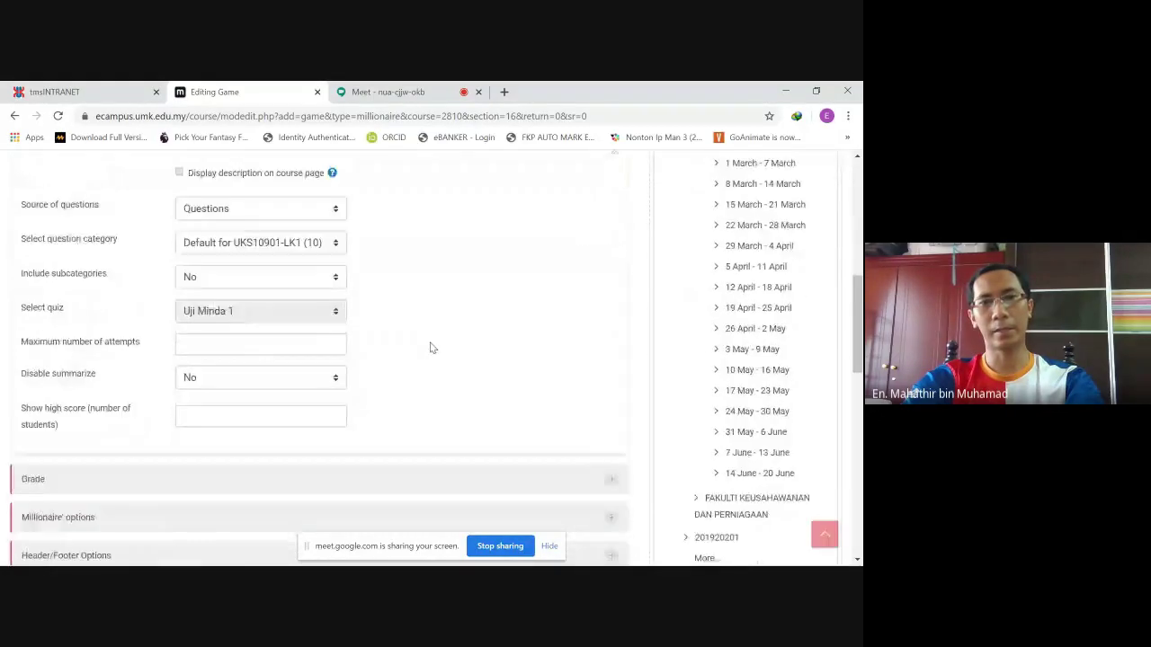
scroll(426, 351, up, 3)
click(414, 324)
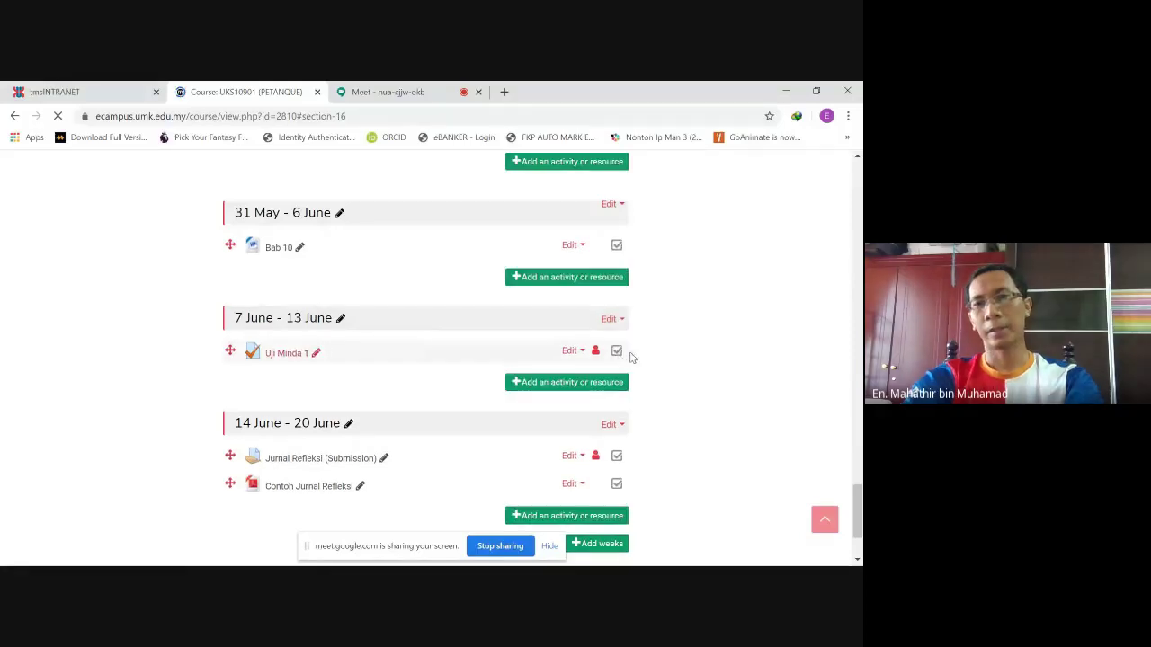
- Expand the question bank options in the course administration
scroll(688, 355, up, 10)
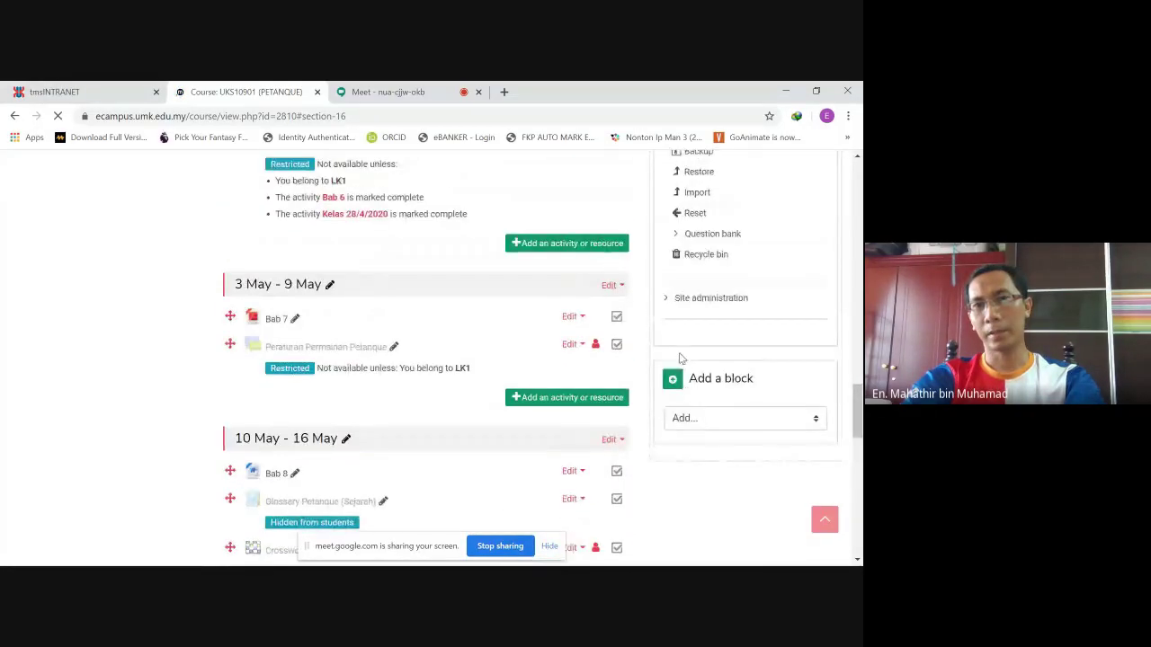
scroll(680, 358, up, 2)
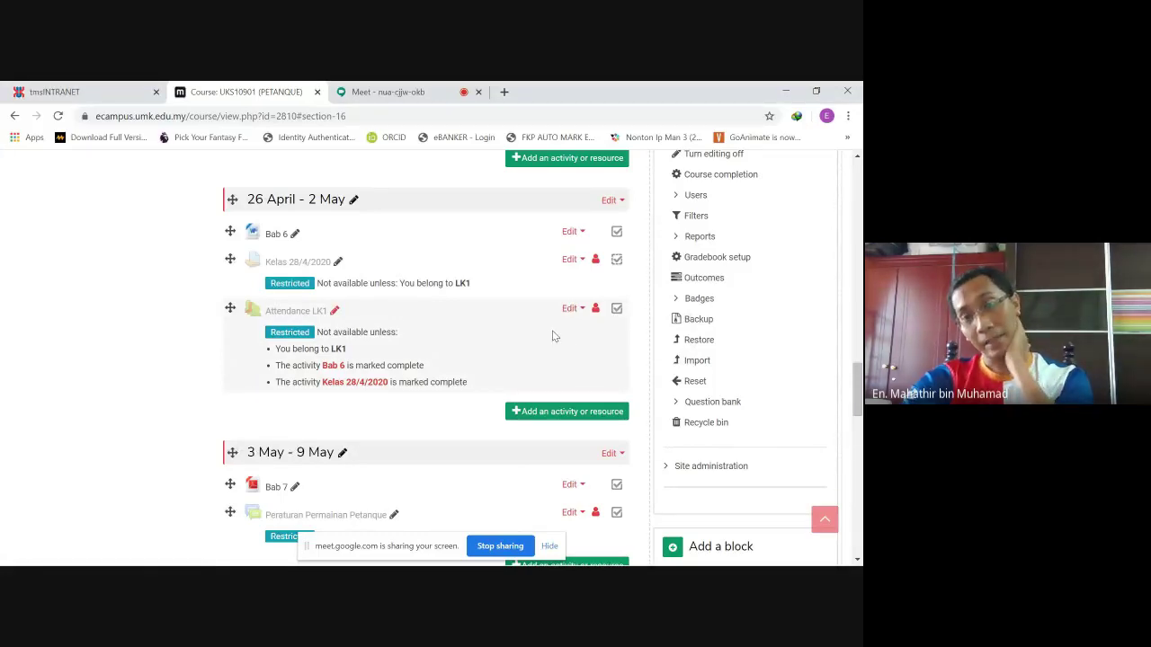
click(676, 404)
scroll(655, 377, down, 1)
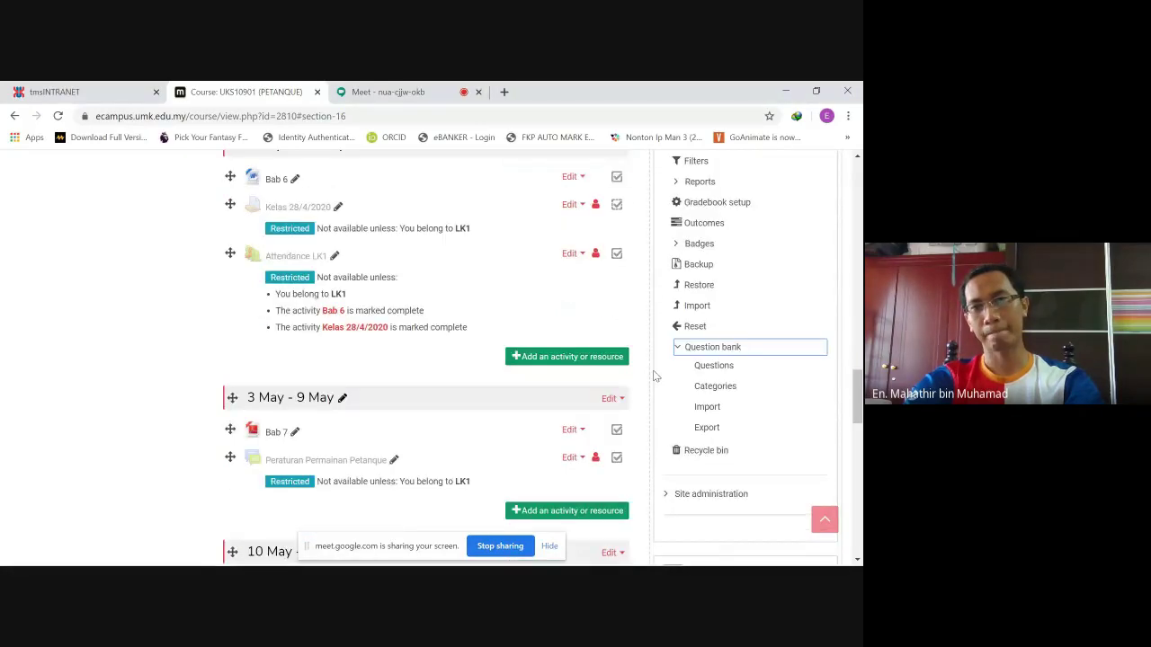
- Open the question bank categories and set the new category's parent to Top for UKS10901 (PETANQUE)
scroll(655, 377, down, 1)
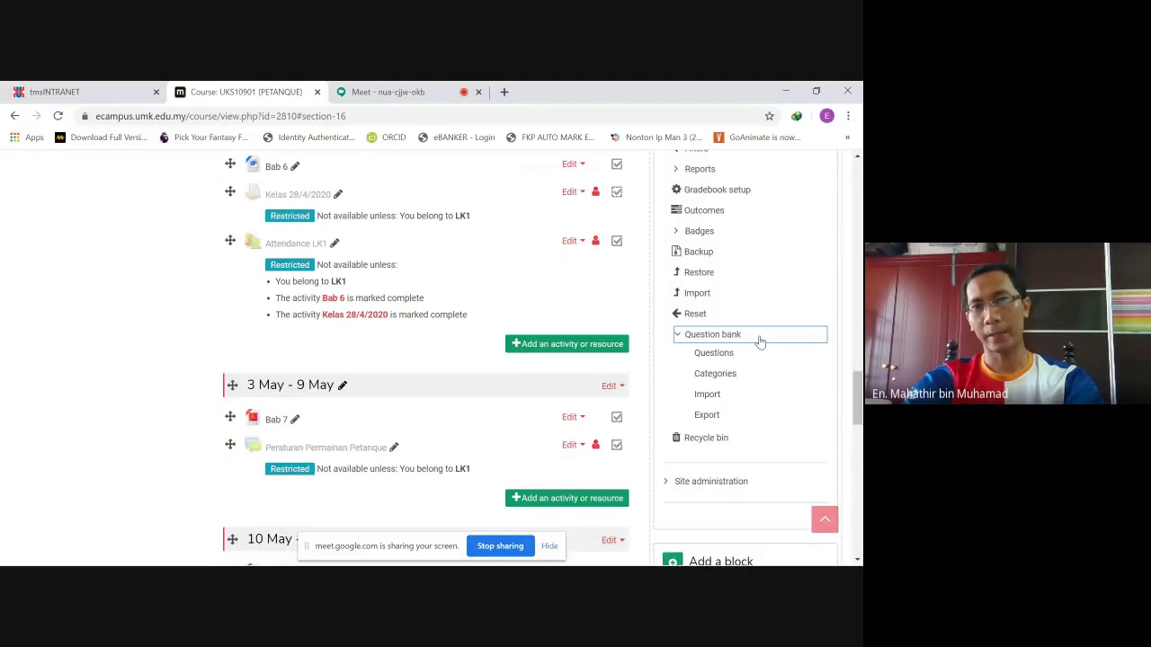
click(720, 379)
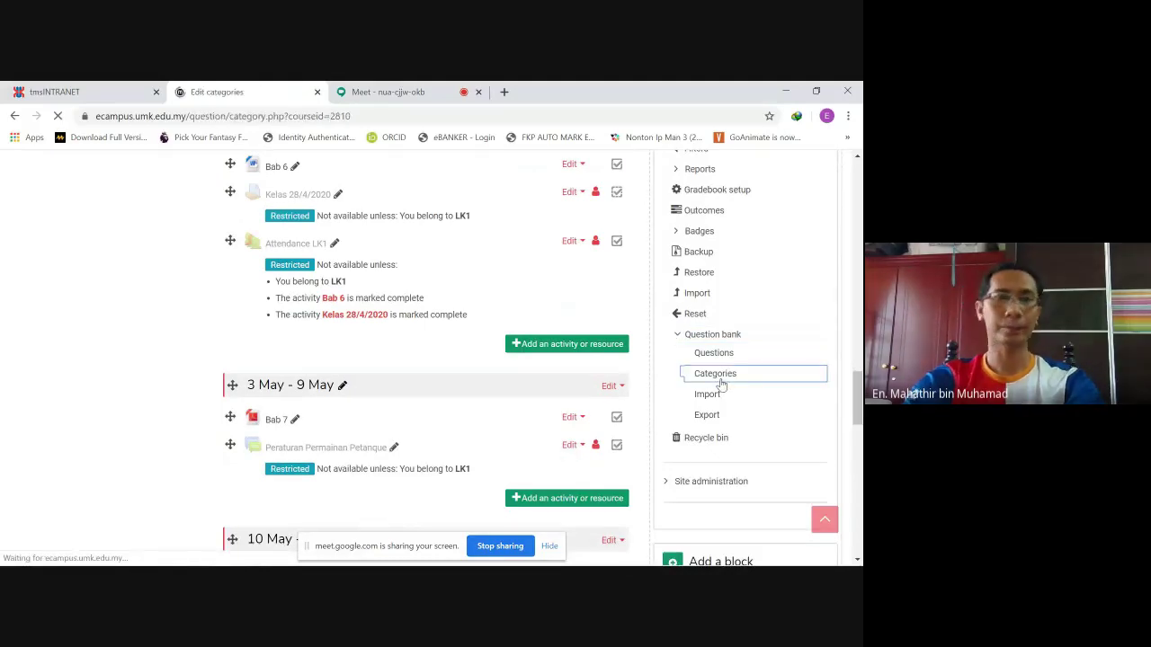
scroll(474, 372, down, 2)
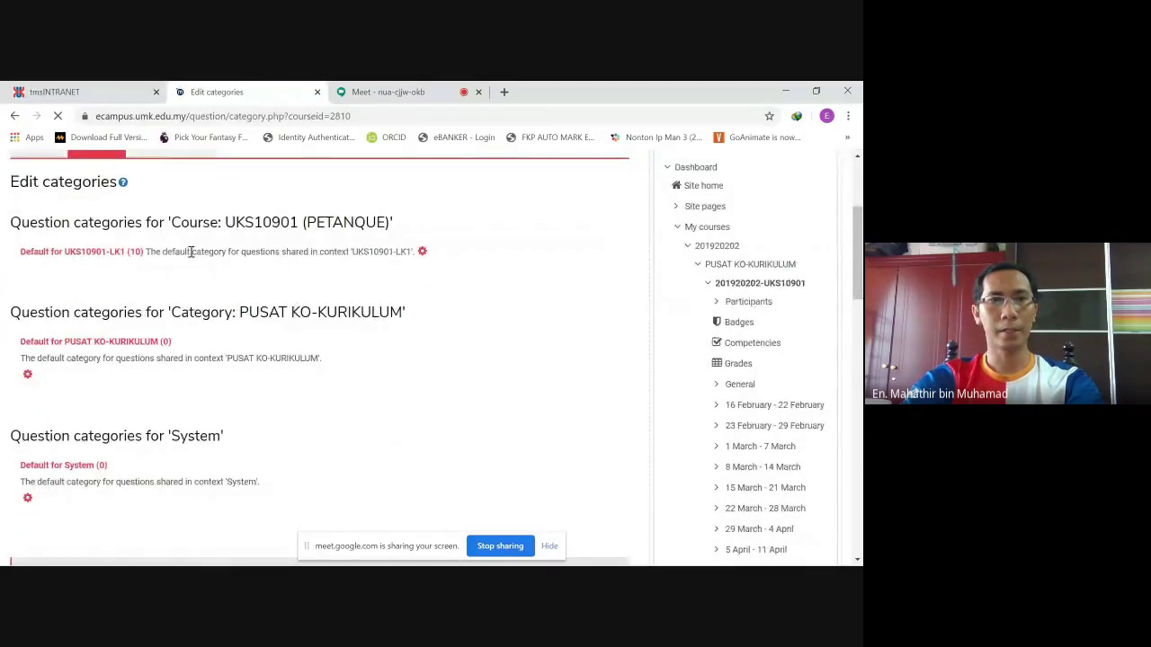
scroll(275, 271, down, 5)
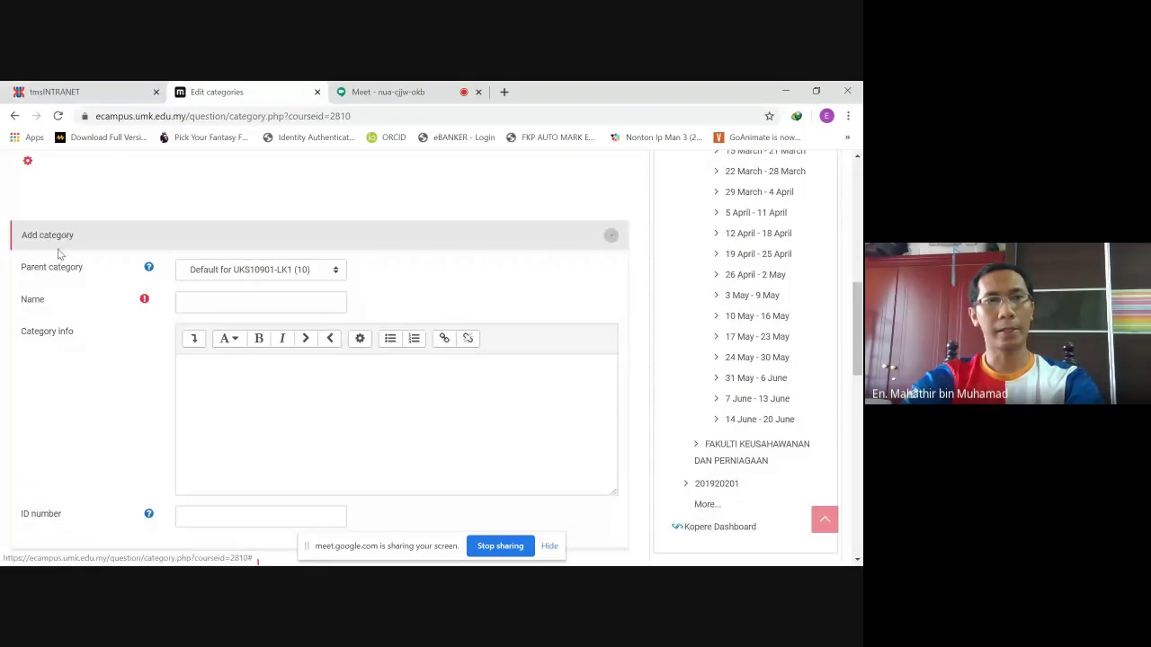
click(334, 271)
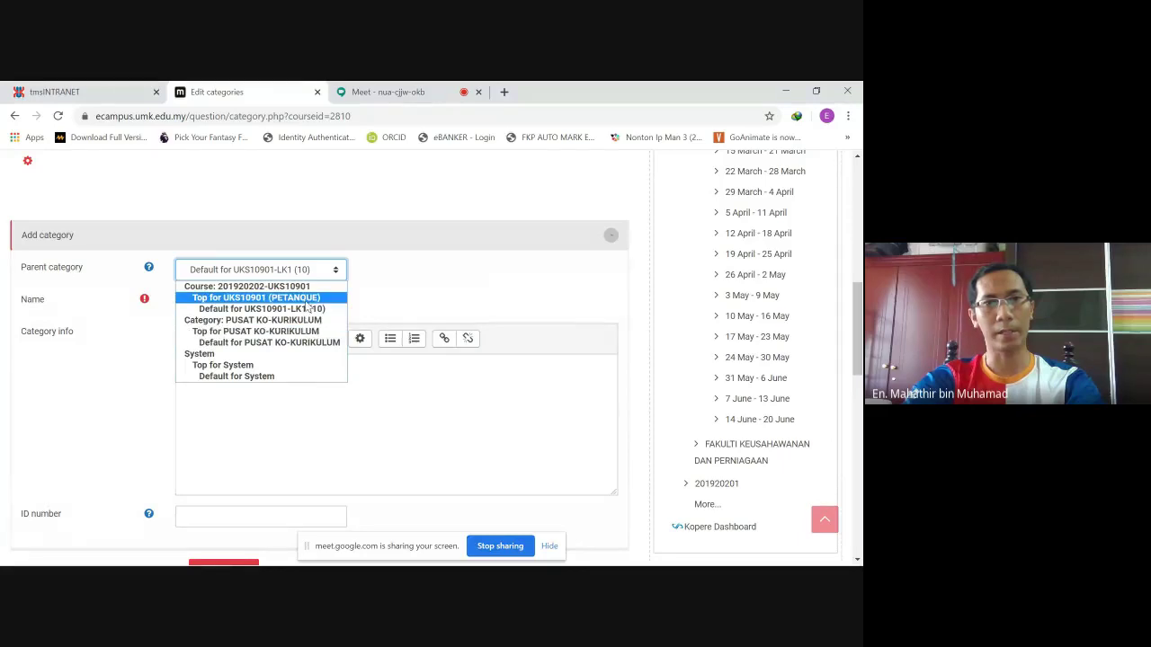
click(308, 298)
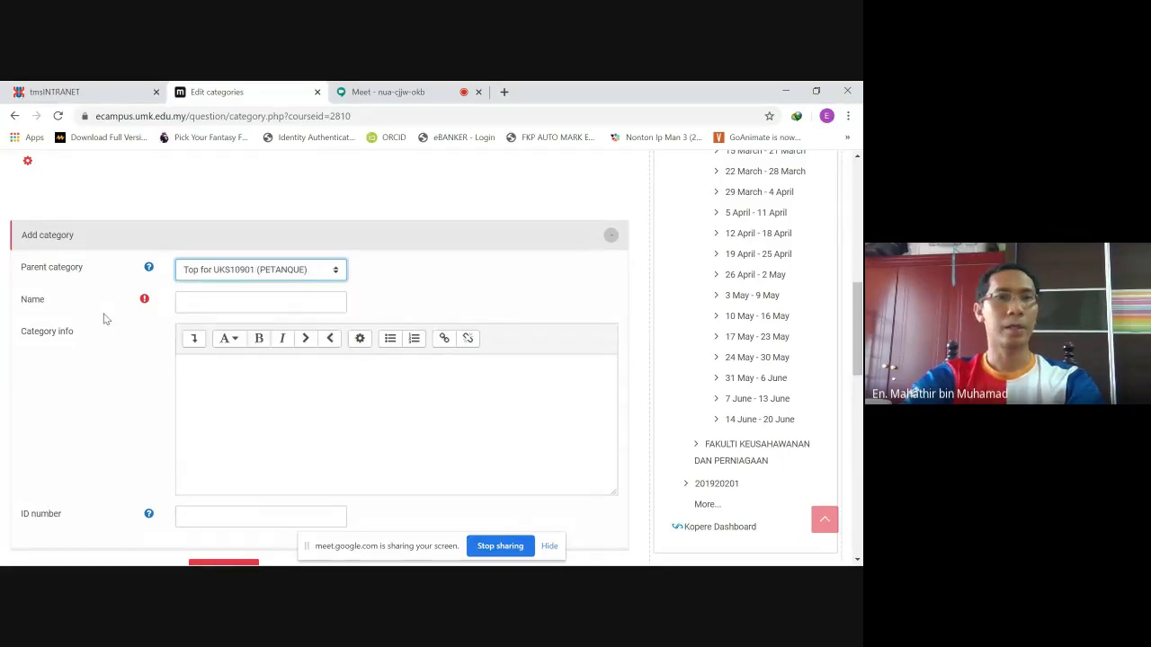
- Name the new question category "Chapter 2 ACS3073"
click(201, 303)
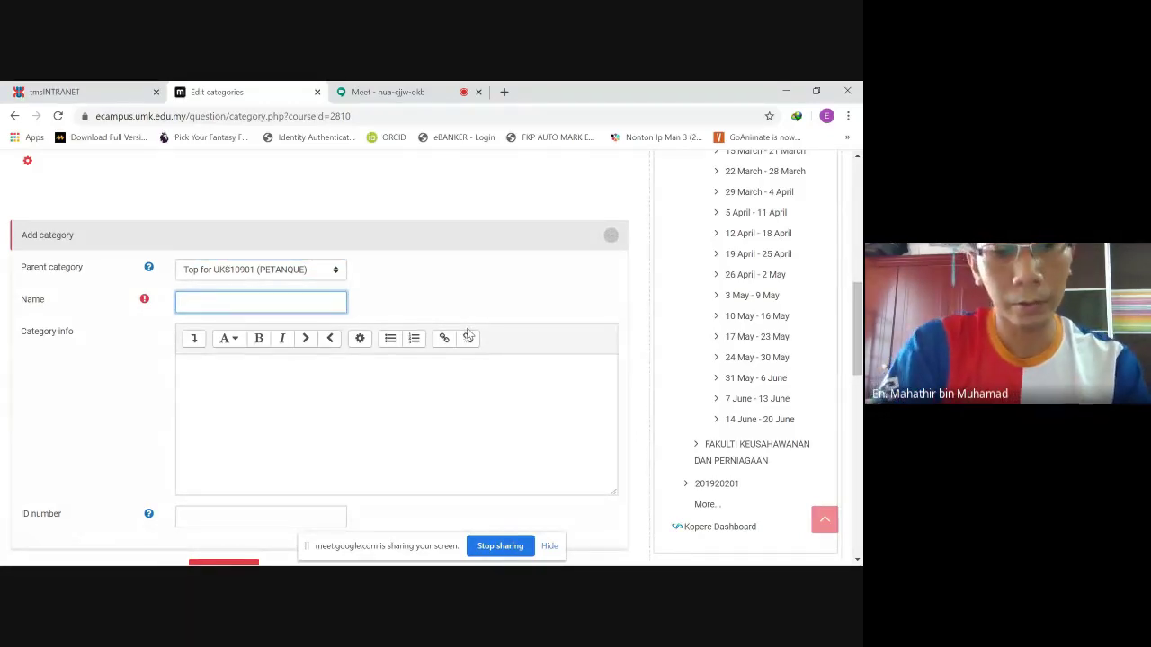
text(C)
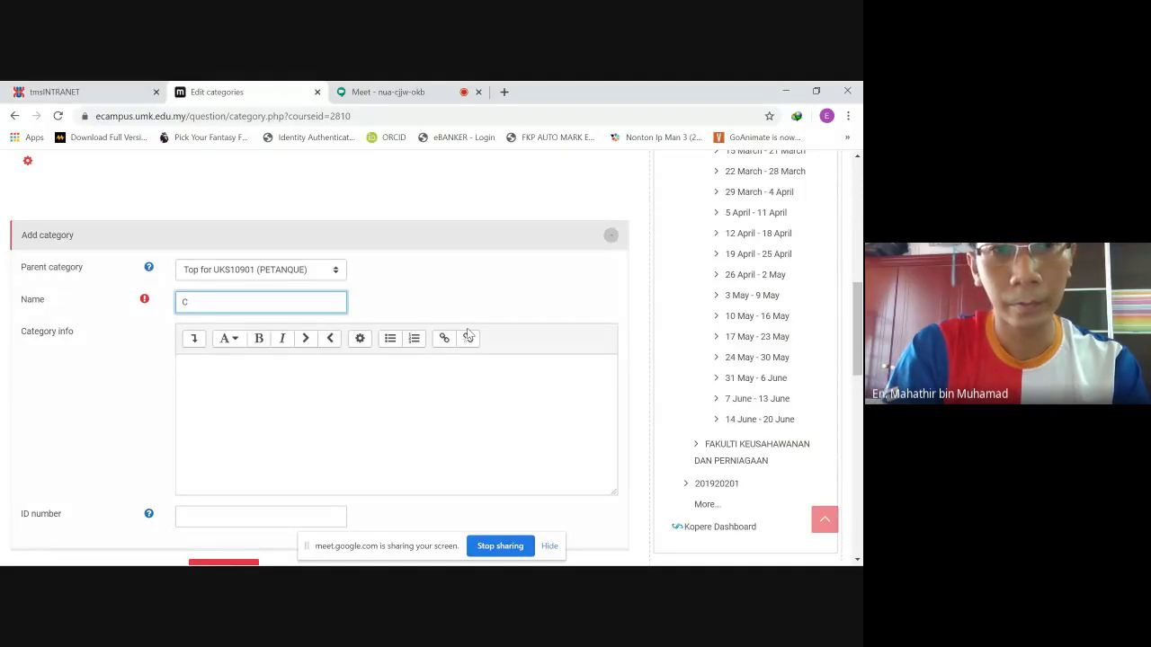
text(hapter)
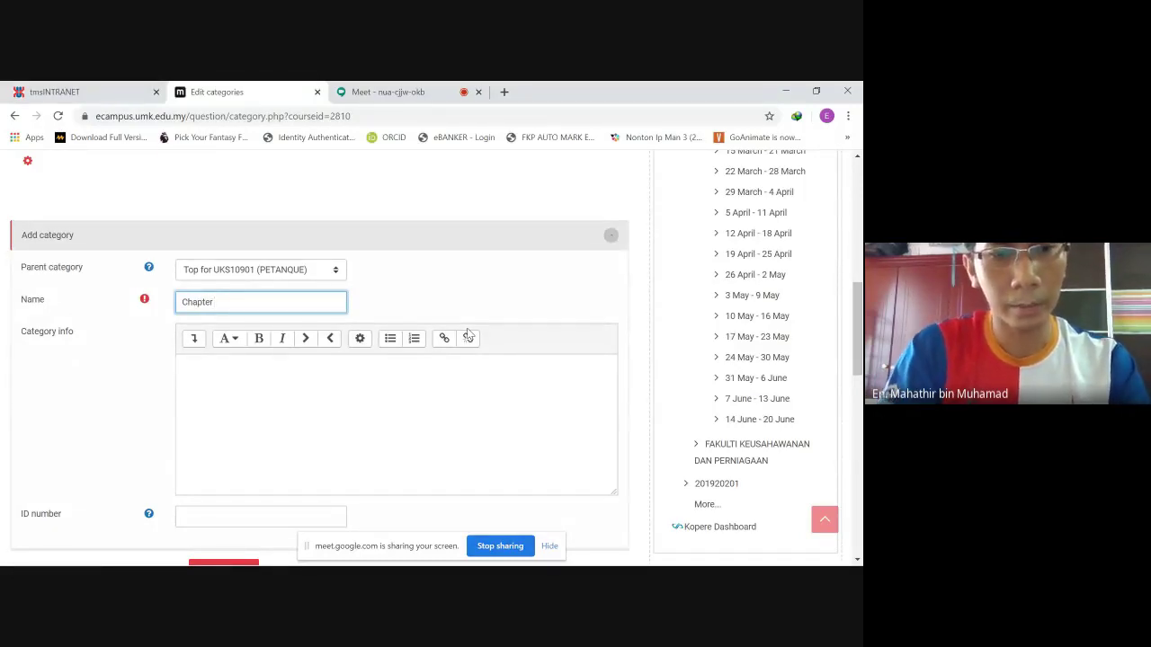
text( 2 ACS)
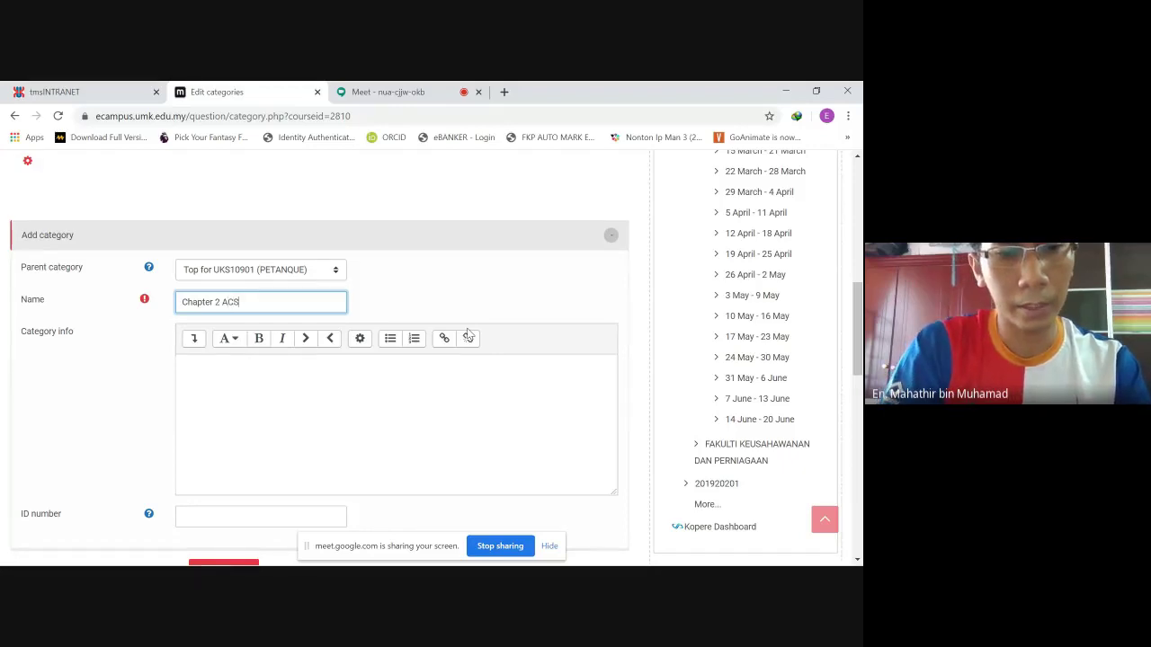
text(3073)
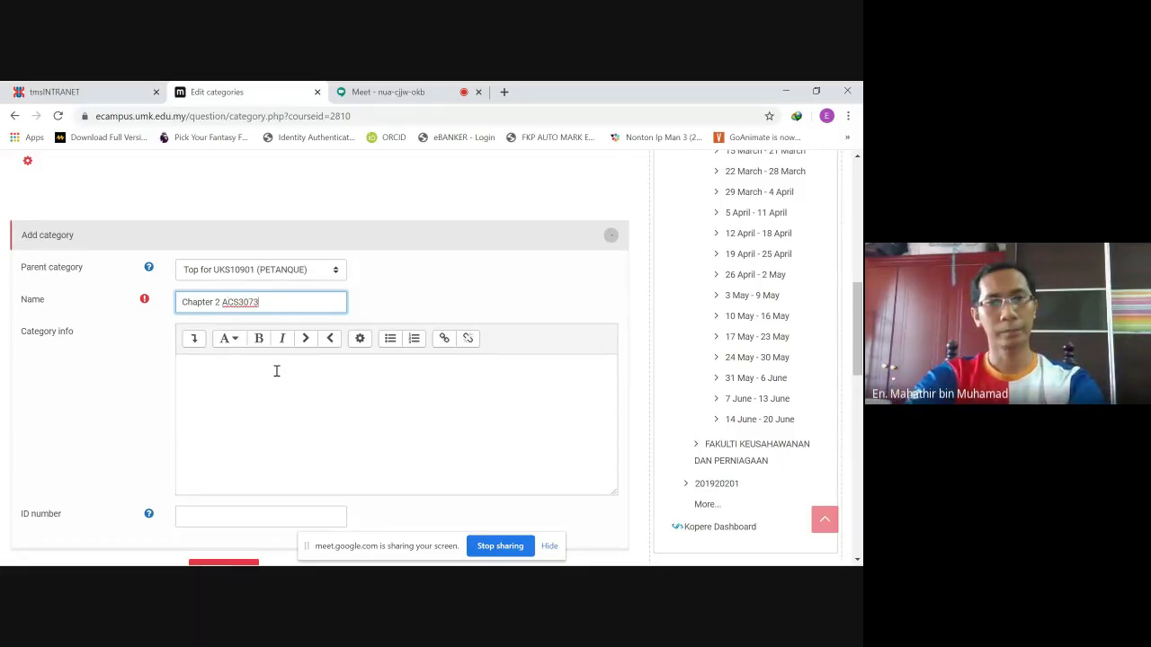
- Enter "MCQ" as the category info and add the category
scroll(277, 371, down, 1)
click(255, 339)
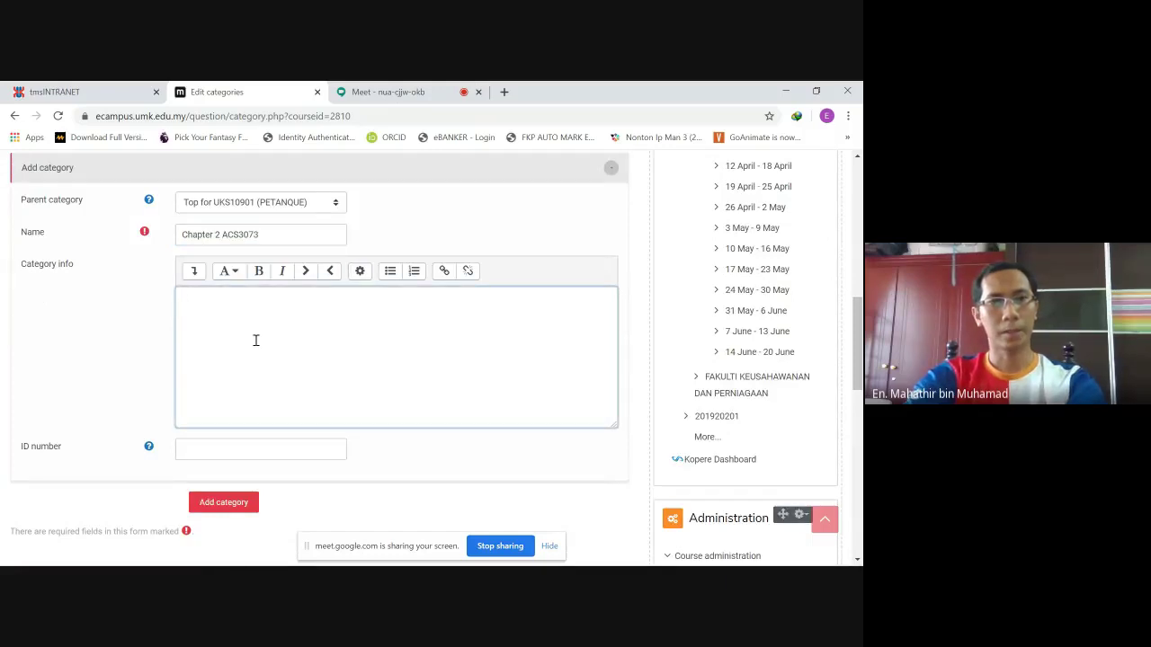
scroll(241, 341, down, 2)
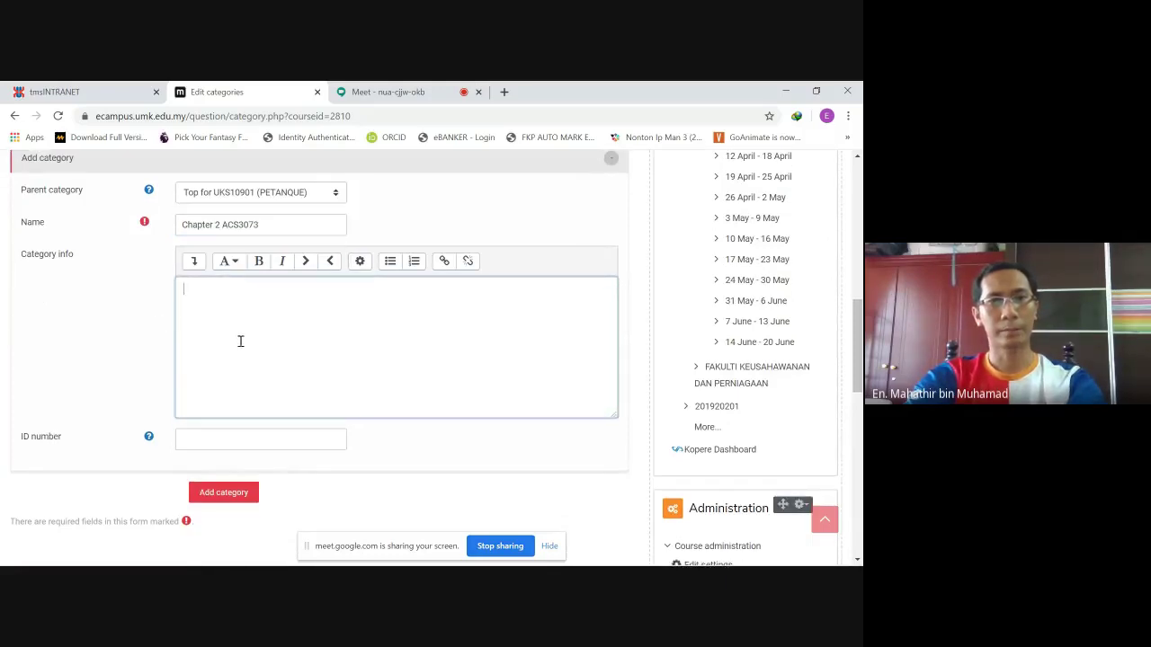
scroll(247, 342, up, 2)
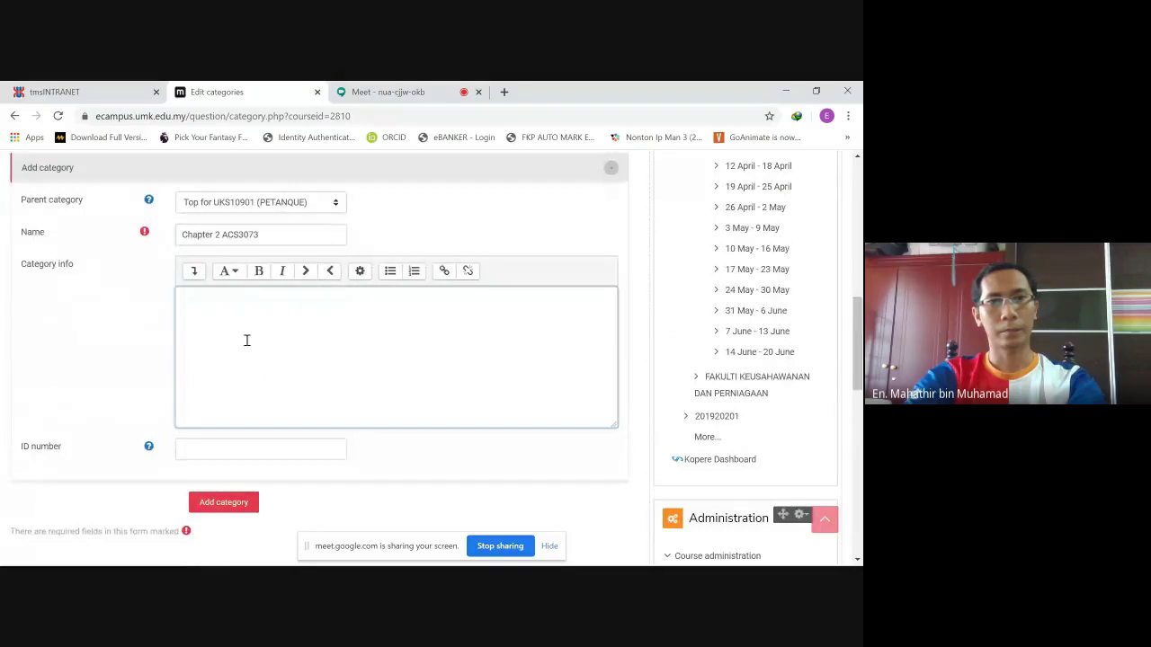
text(MCQ)
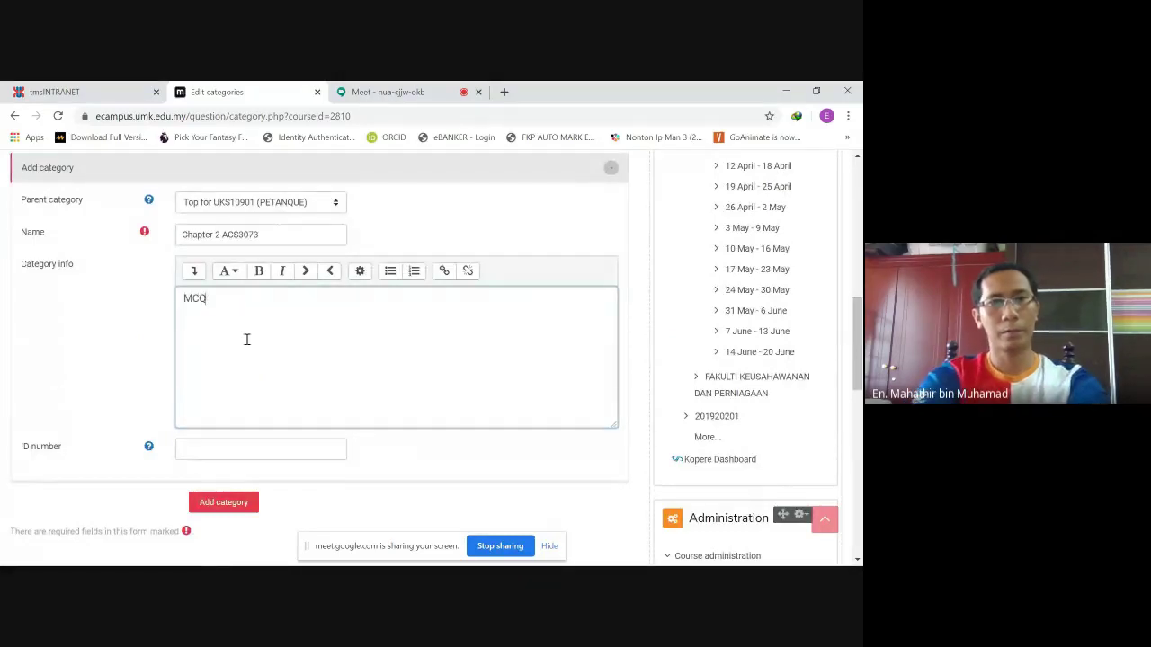
scroll(167, 406, down, 2)
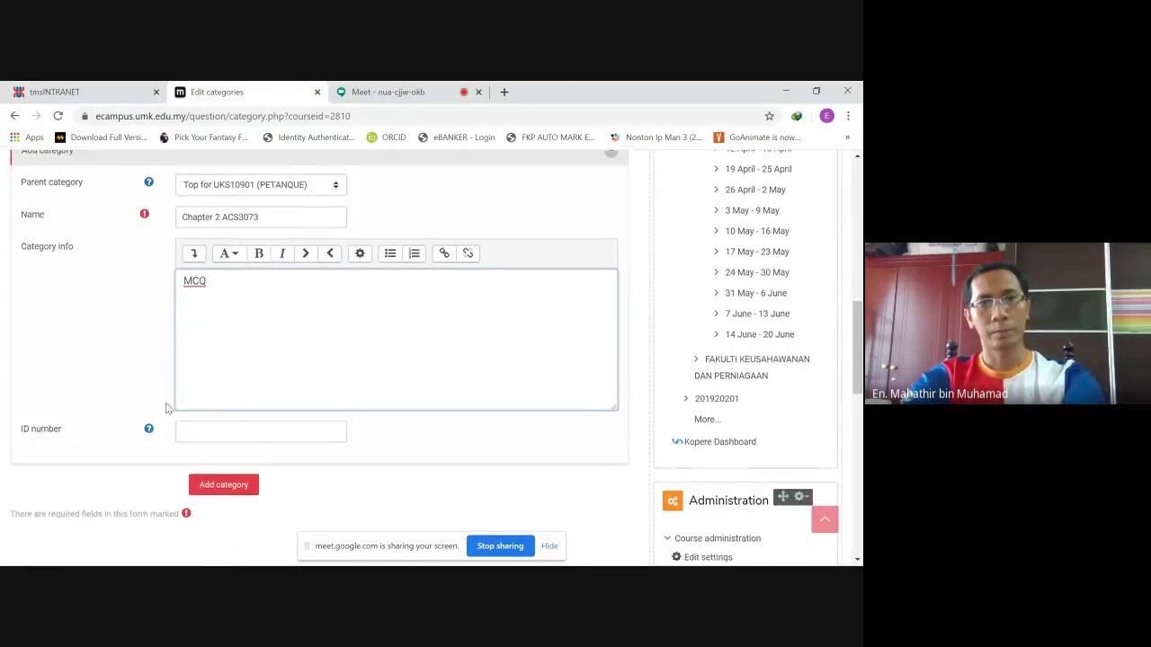
click(255, 366)
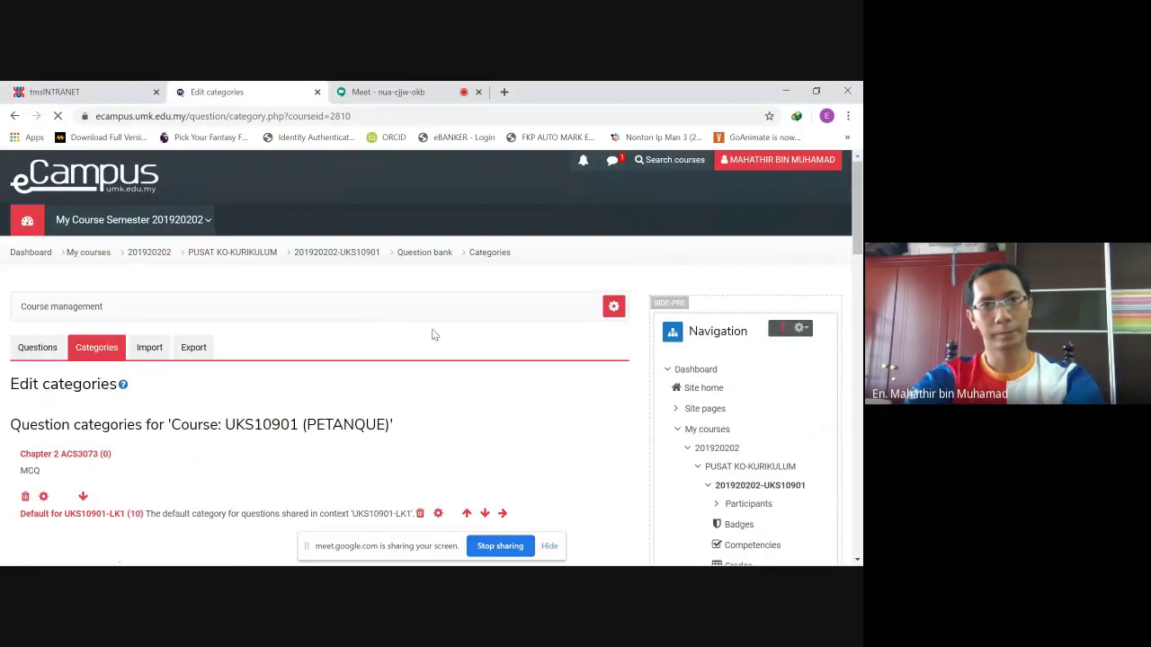
- Go to the question bank's questions and select the Chapter 2 ACS3073 category
scroll(329, 328, down, 2)
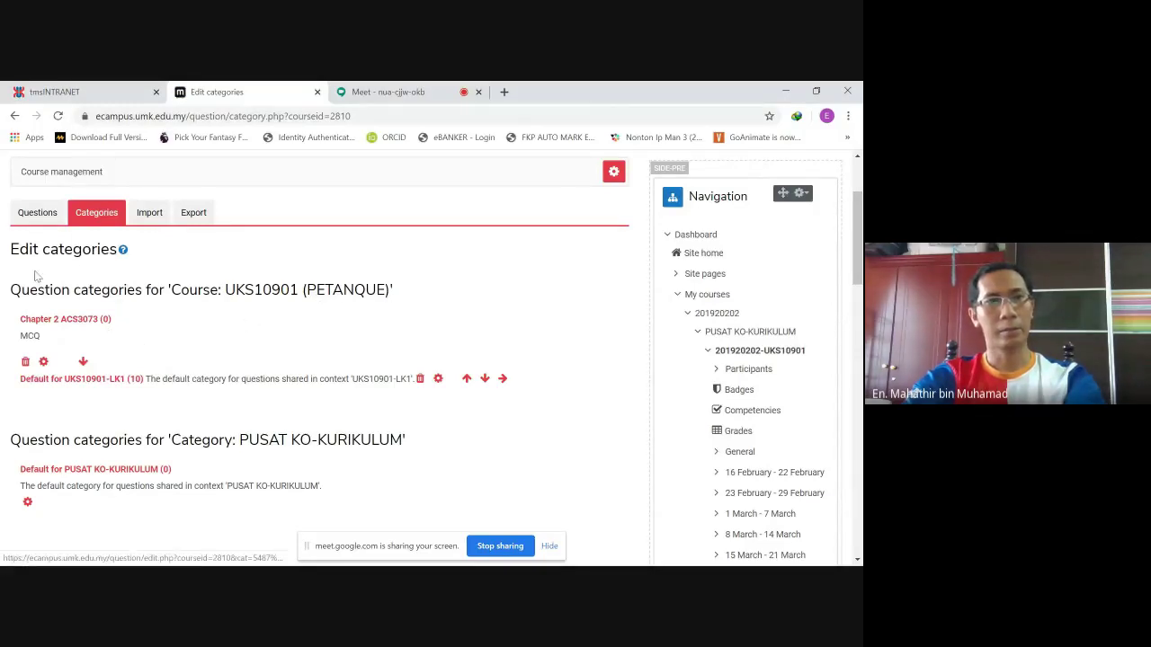
click(38, 213)
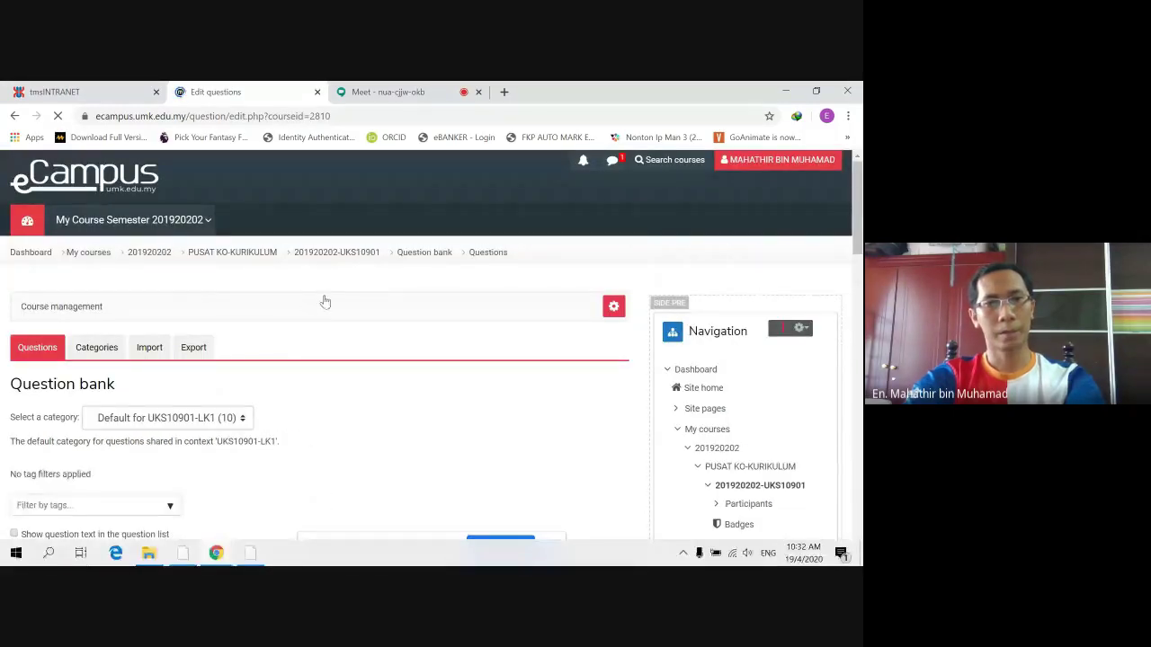
scroll(323, 300, down, 2)
scroll(324, 302, down, 1)
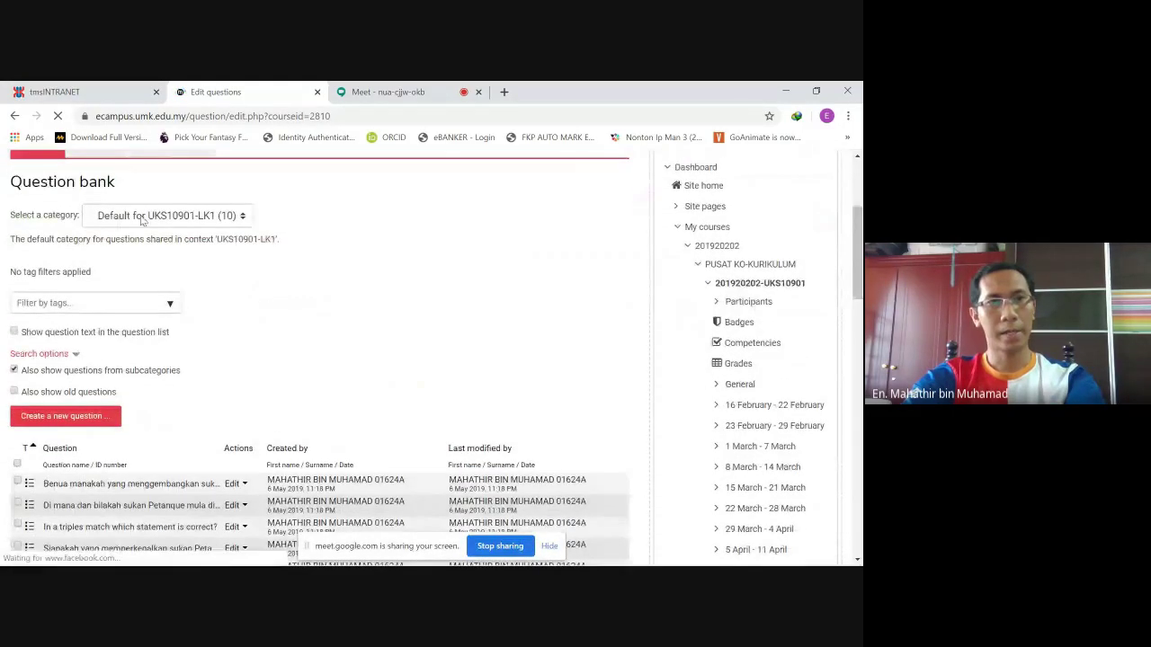
scroll(301, 327, down, 3)
scroll(225, 341, up, 5)
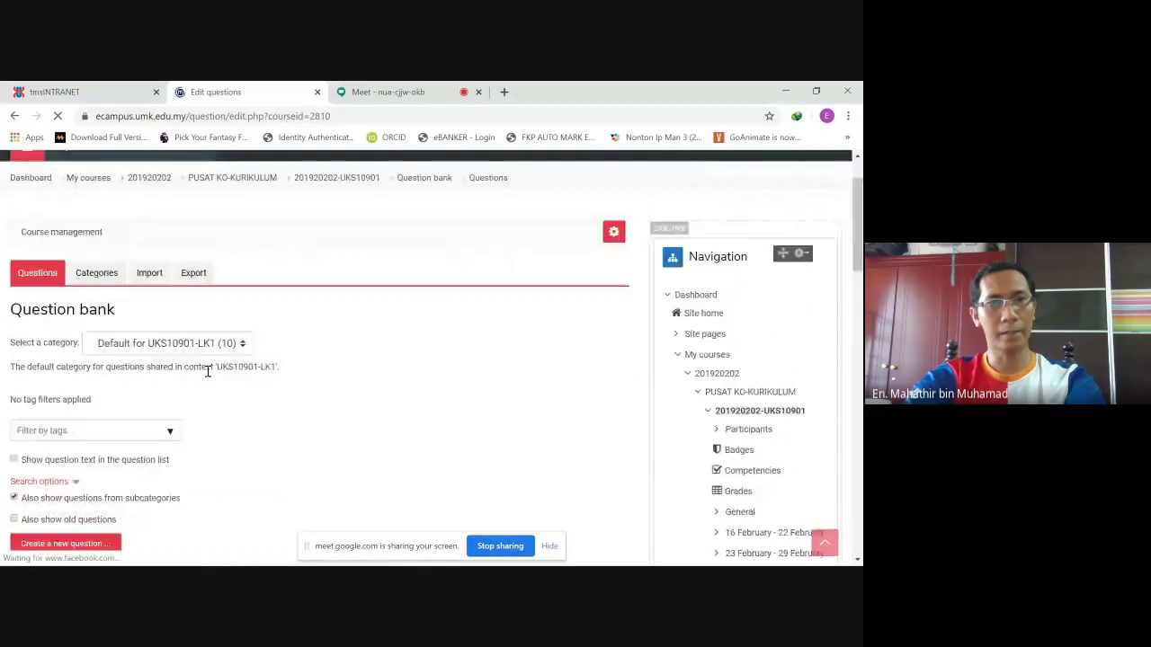
scroll(243, 306, down, 2)
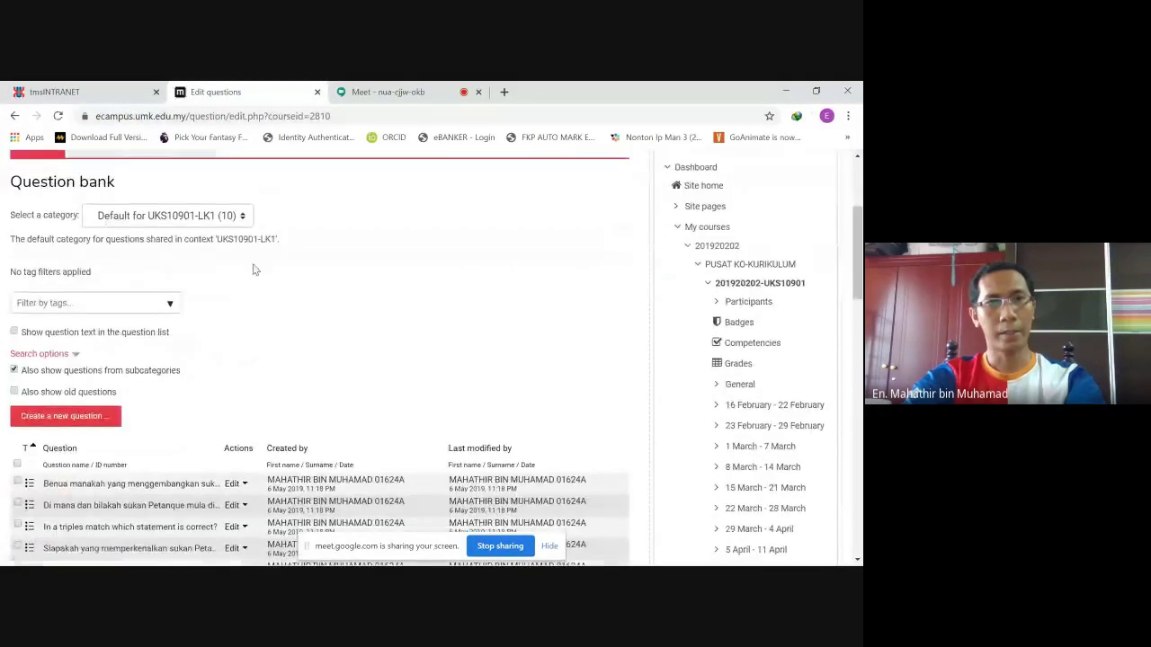
click(238, 223)
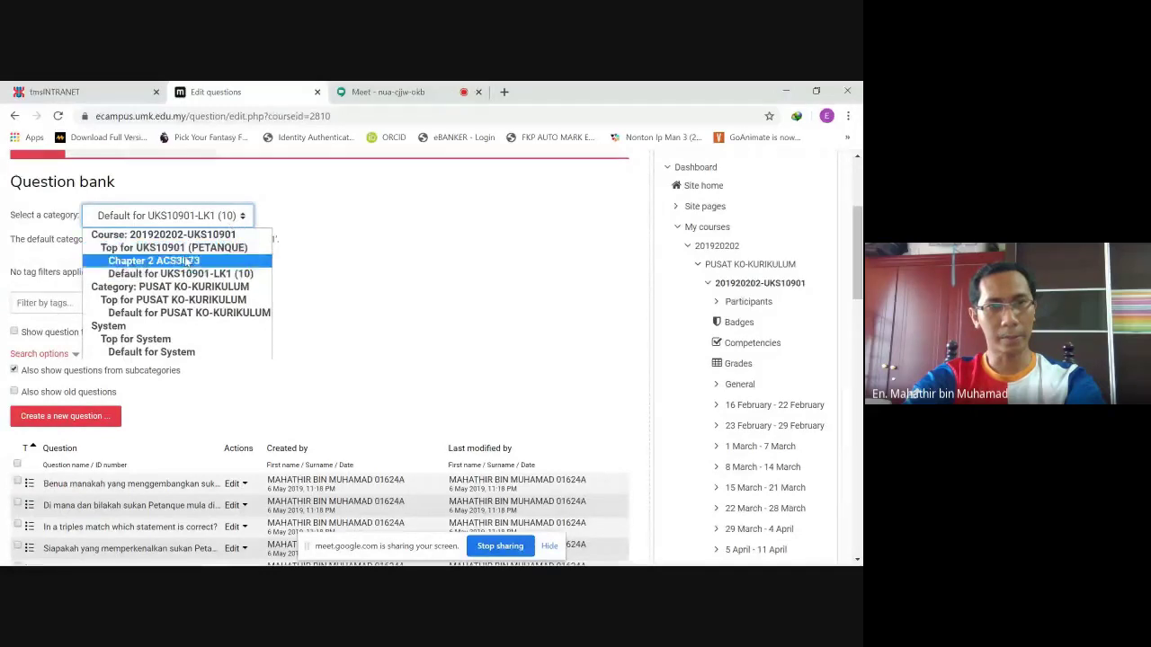
click(183, 262)
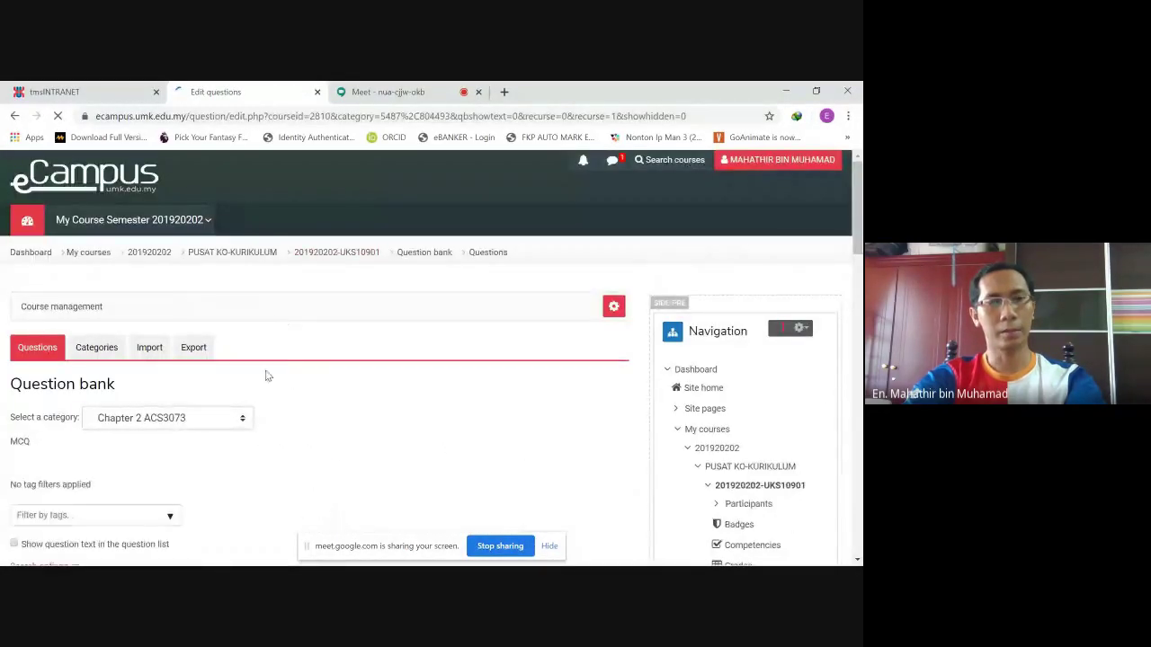
- Start creating a new Multiple choice question in the Chapter 2 ACS3073 category
scroll(269, 351, down, 3)
scroll(252, 355, up, 1)
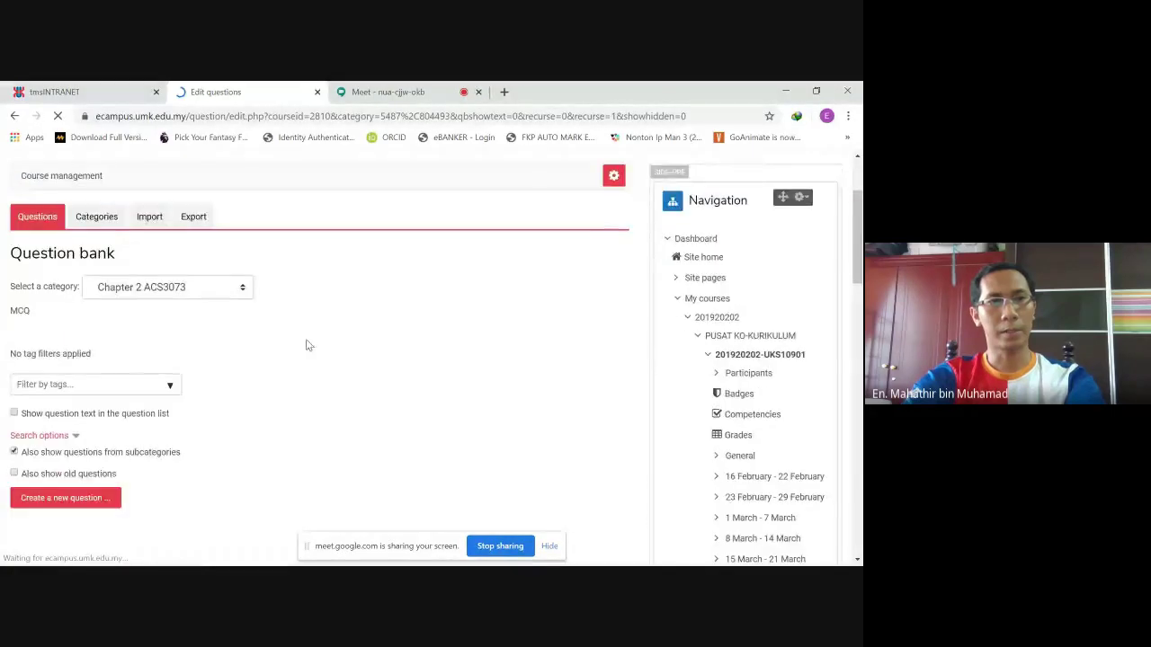
scroll(291, 388, down, 3)
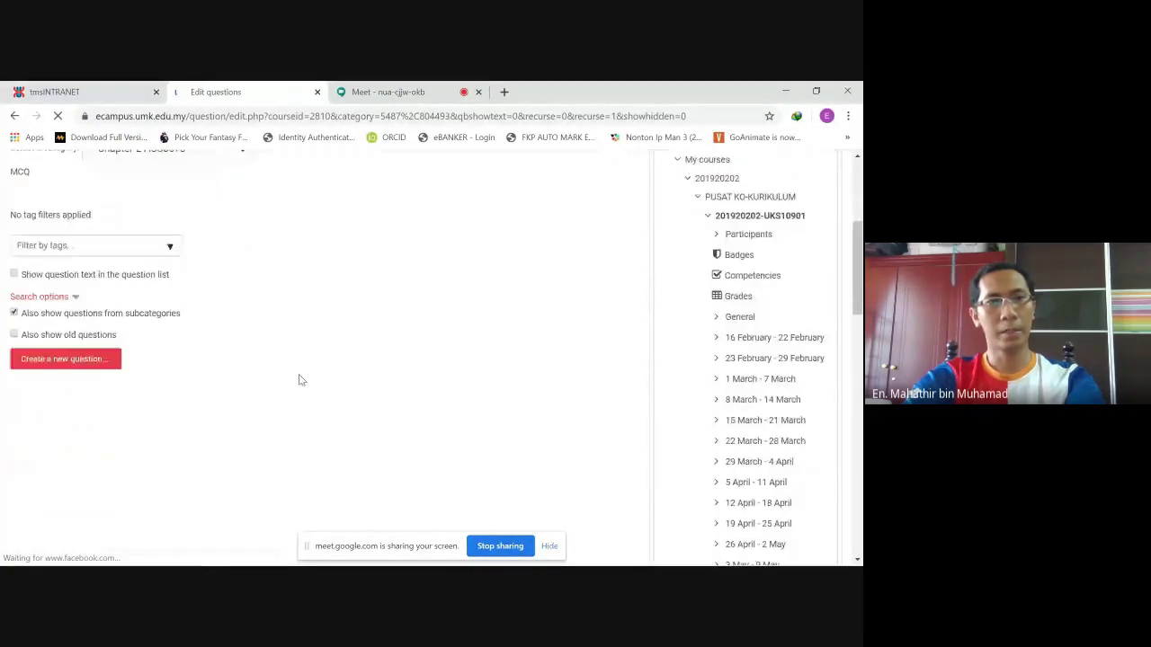
click(69, 363)
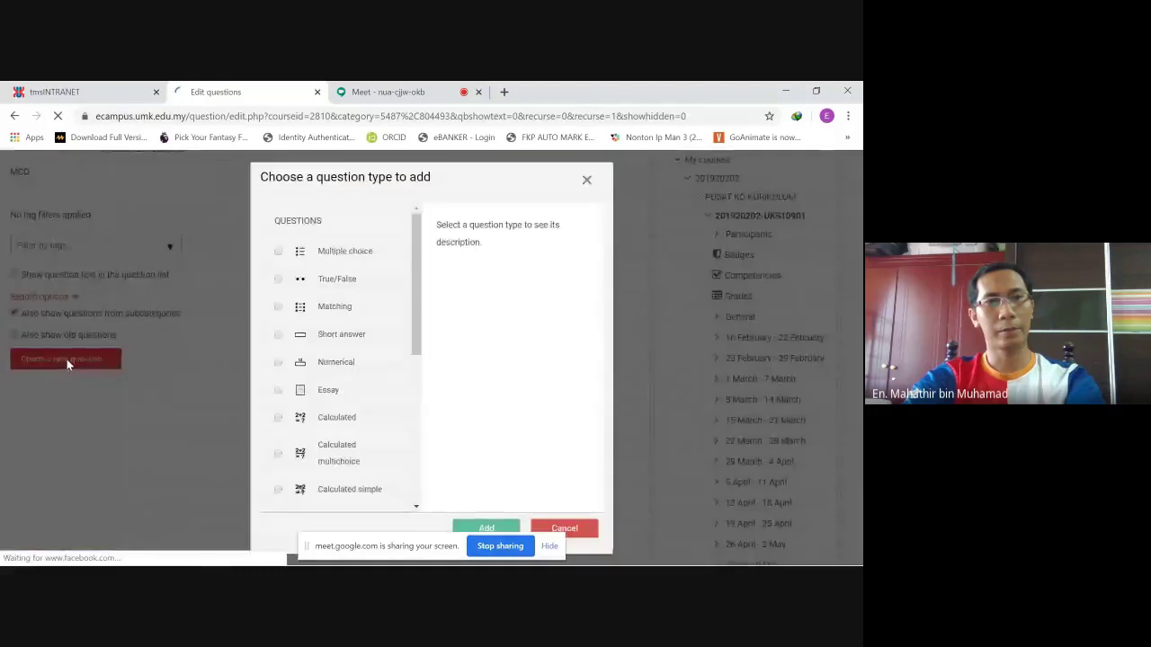
click(341, 255)
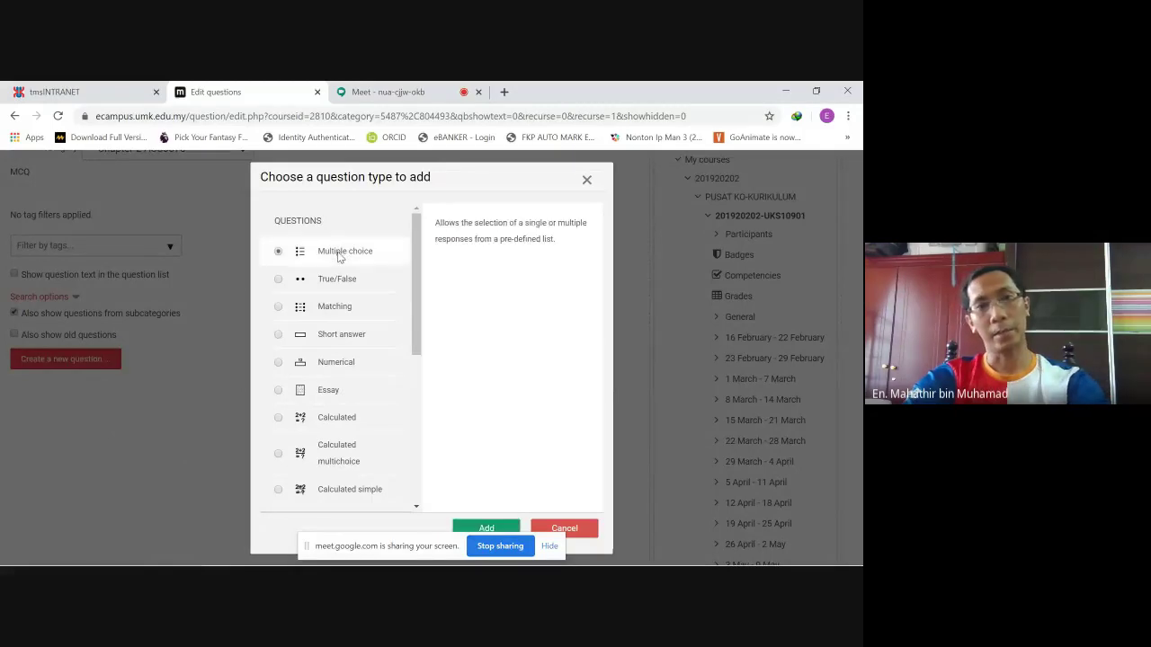
click(487, 528)
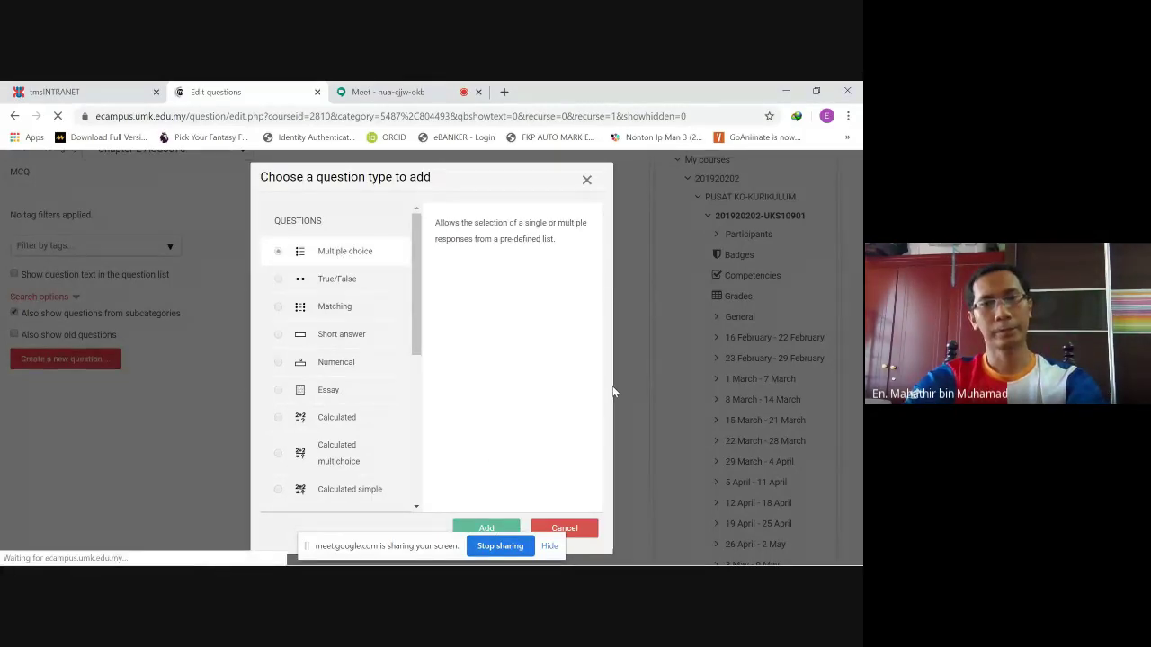
- Name the multiple choice question "Q1"
scroll(362, 376, down, 1)
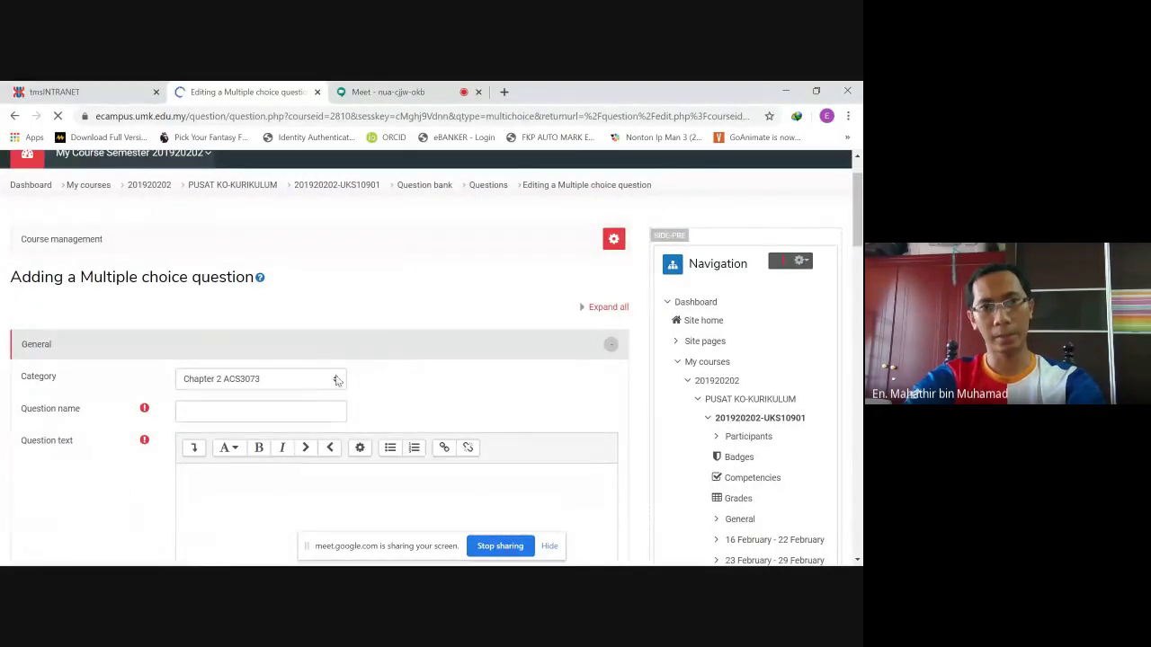
scroll(384, 383, down, 1)
scroll(295, 354, down, 1)
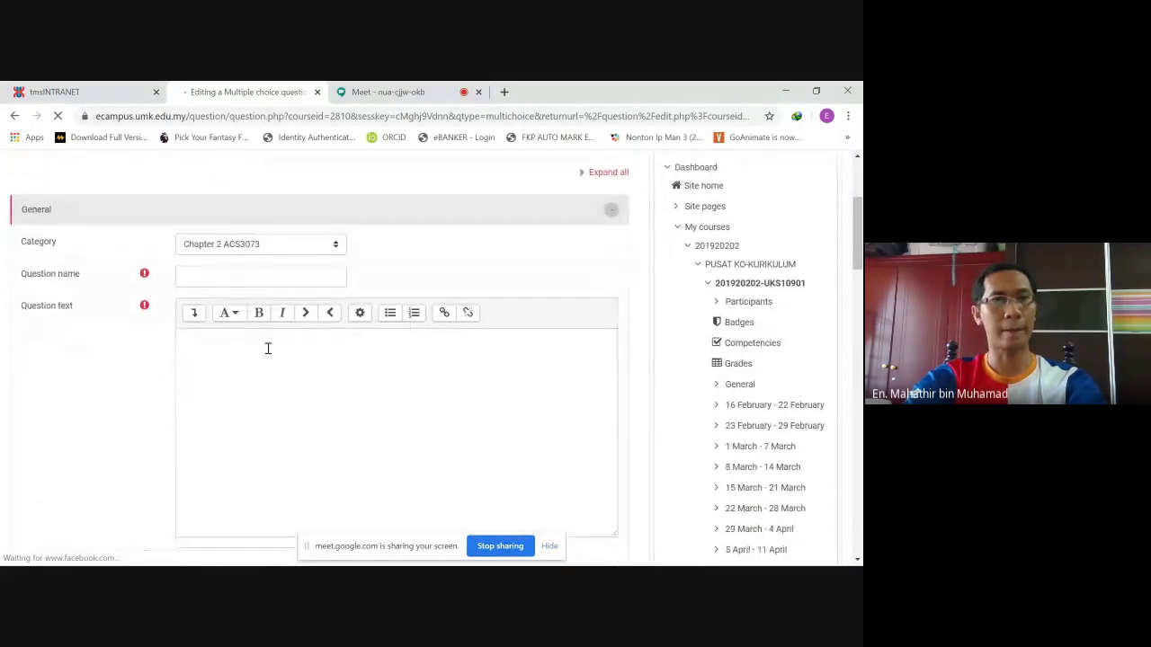
click(206, 276)
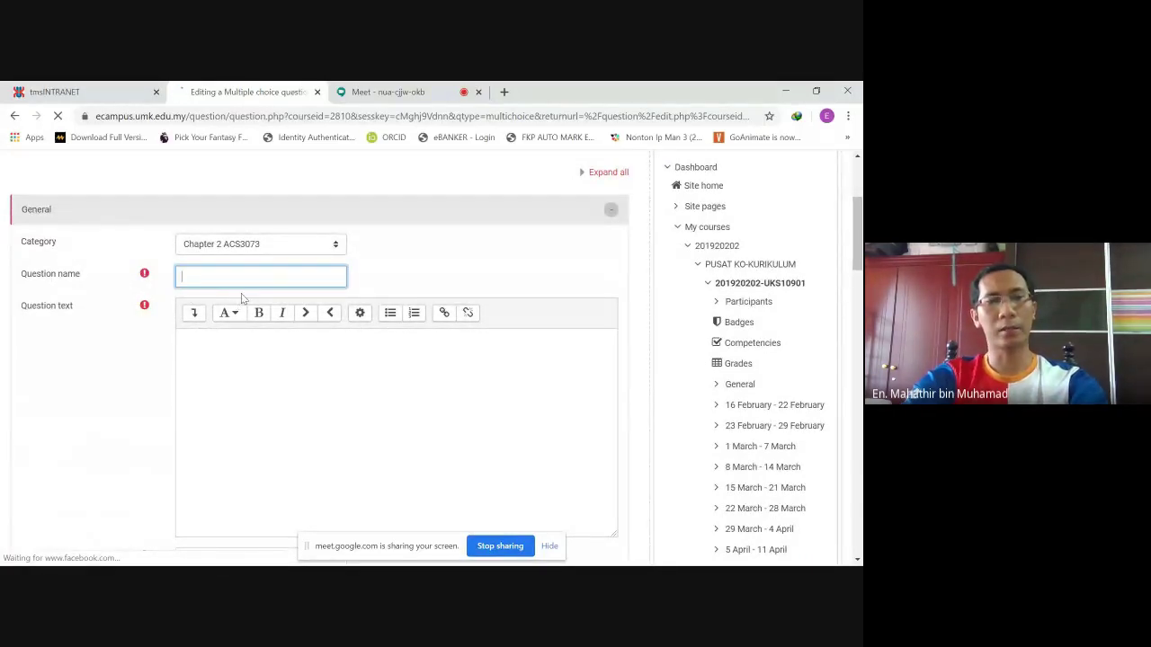
text(Q1)
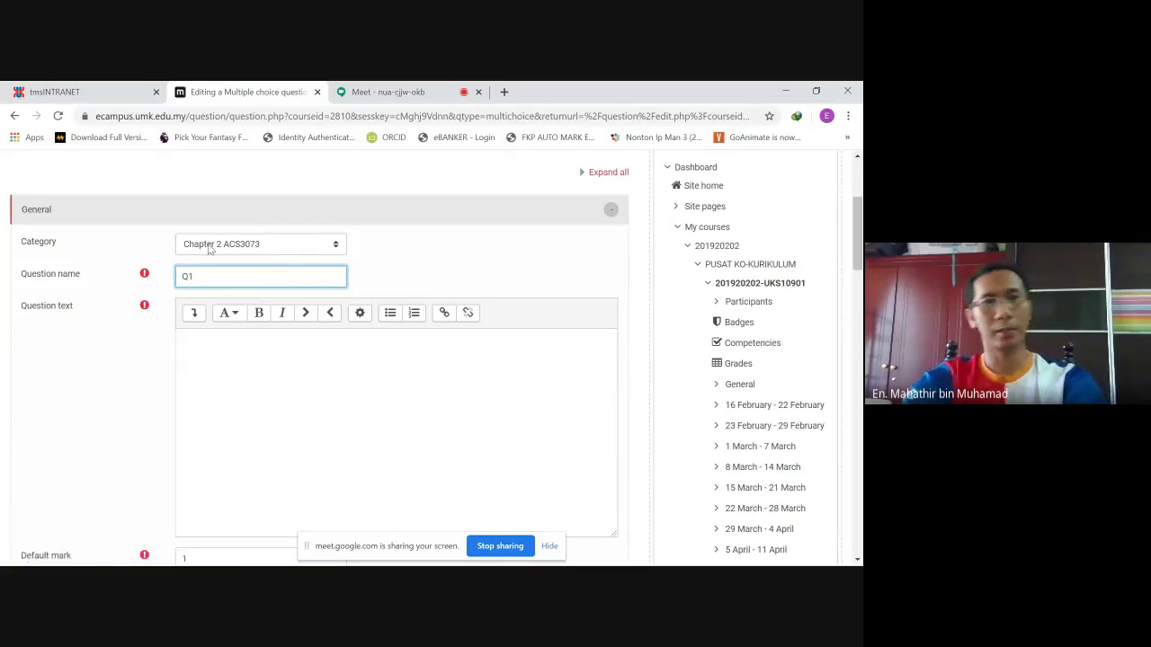
- Open the Midtest_notepad_aiken_chp2 text file from the Sharing GMeet 21Apr20 folder and locate the question about major business environment variables
click(313, 341)
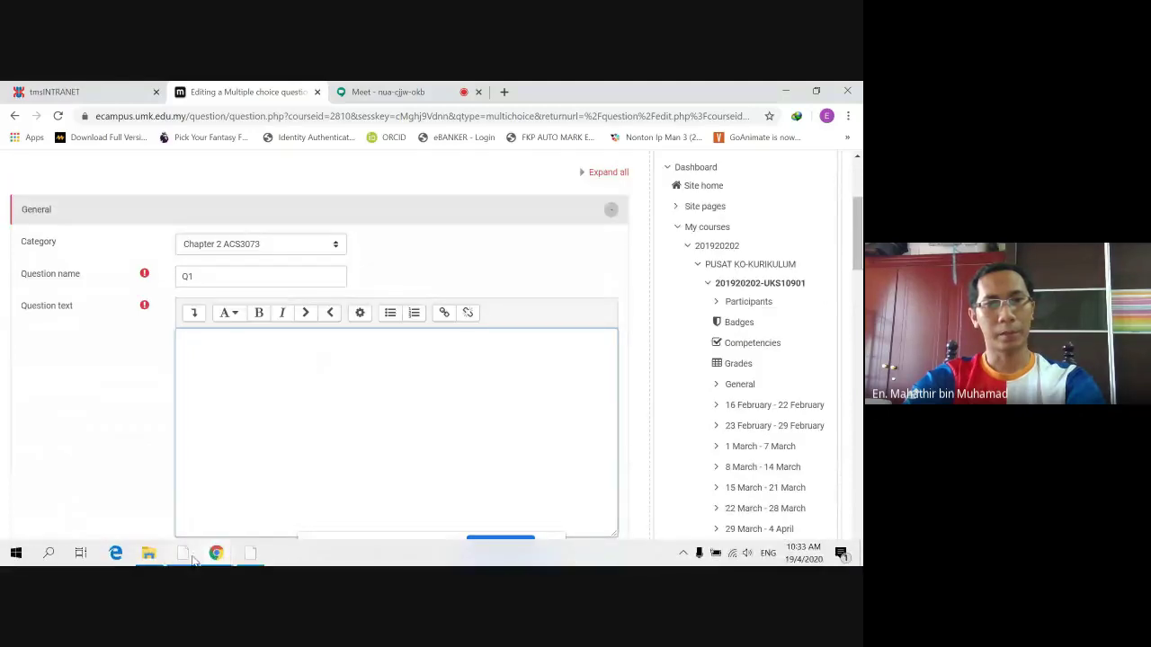
click(251, 554)
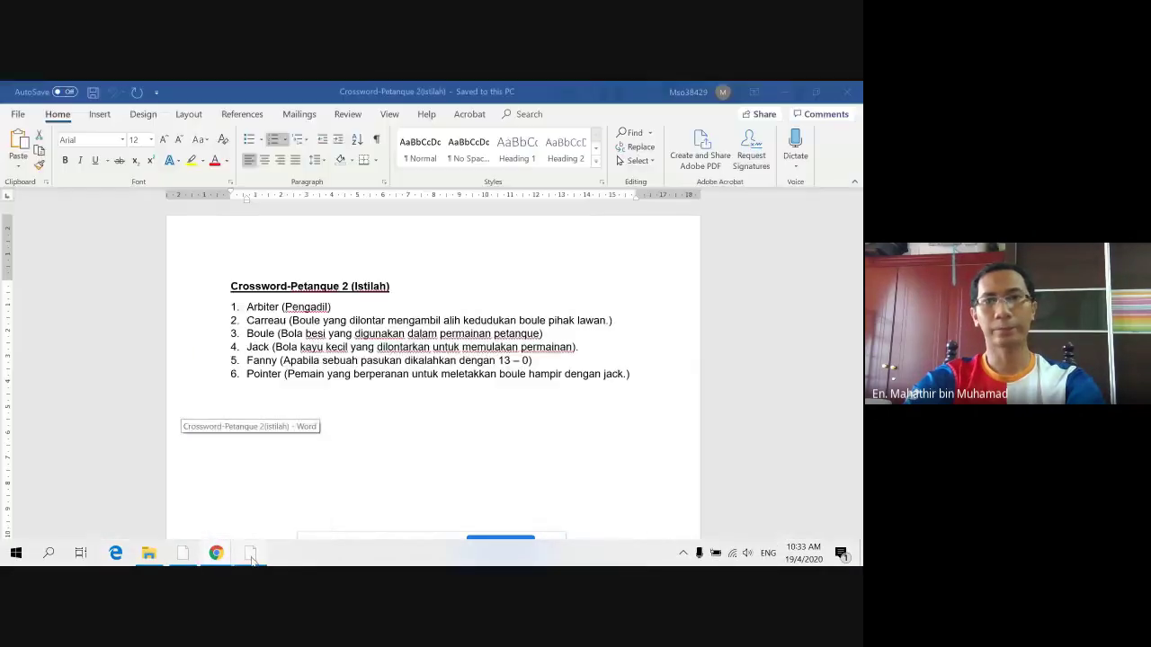
click(151, 556)
double_click(170, 239)
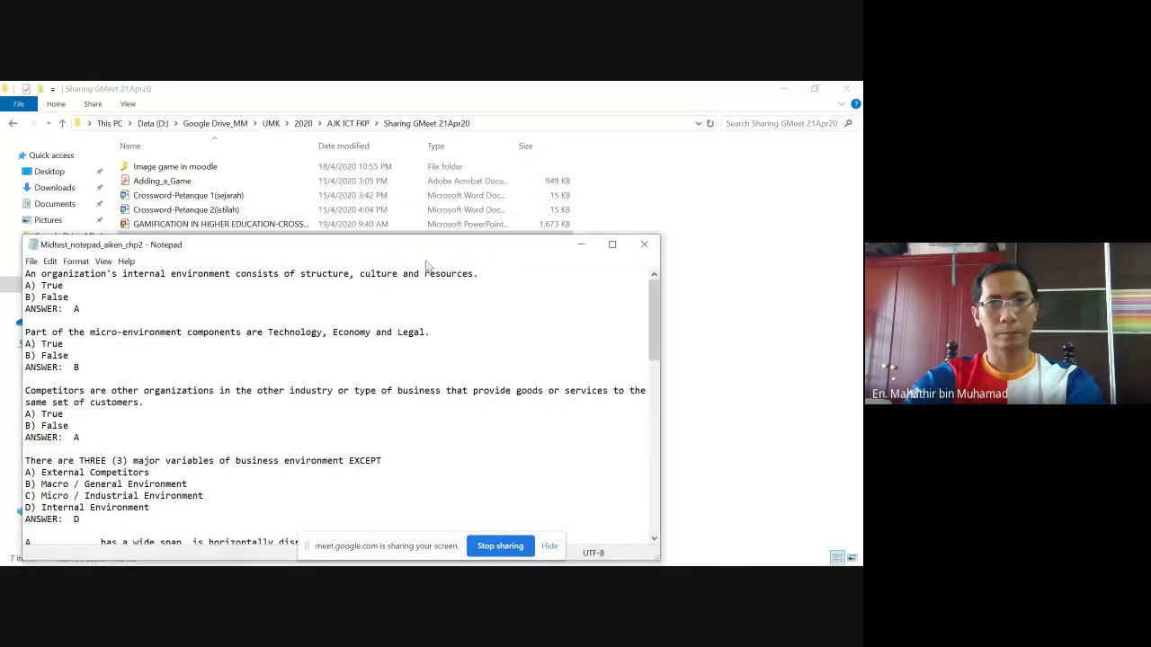
drag(427, 253, 514, 237)
scroll(272, 345, down, 1)
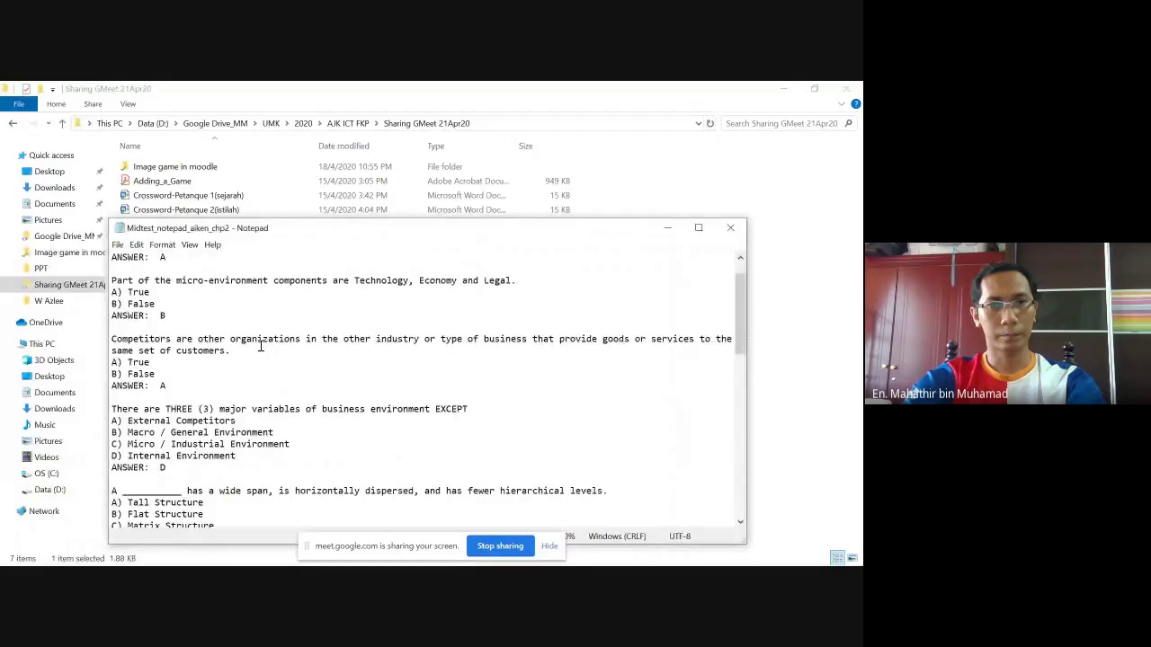
scroll(270, 355, down, 1)
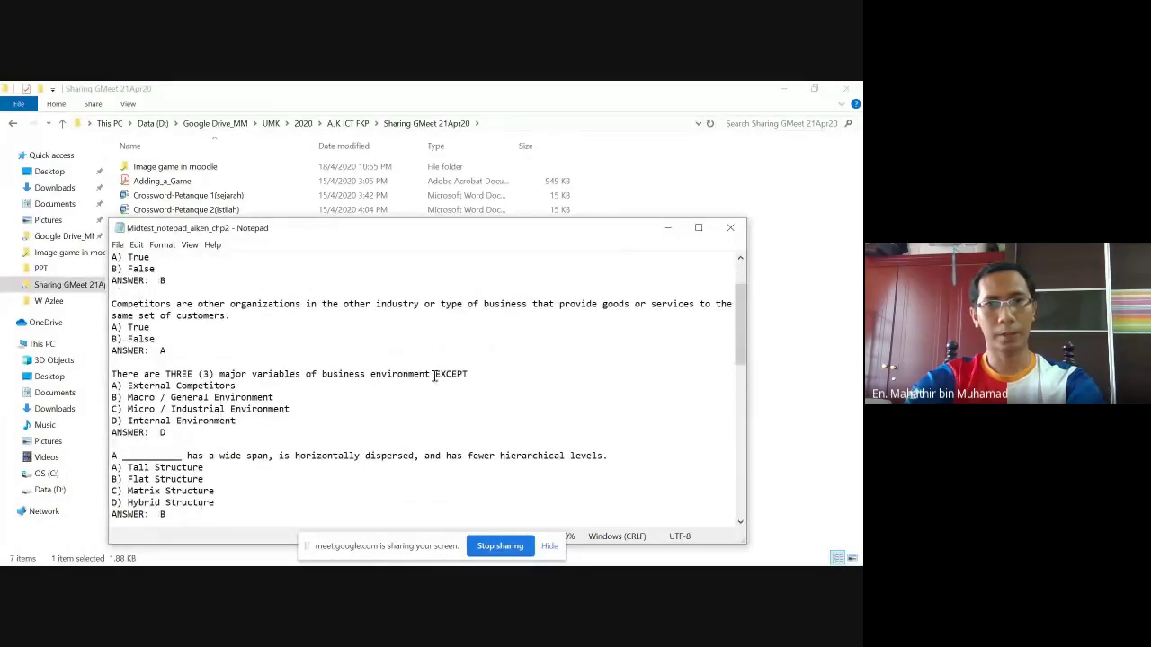
- Copy "There are THREE (3) major variables of business environment EXCEPT" from the Notepad file into Q1's question text in Chrome
drag(472, 375, 105, 374)
key(ctrl+c)
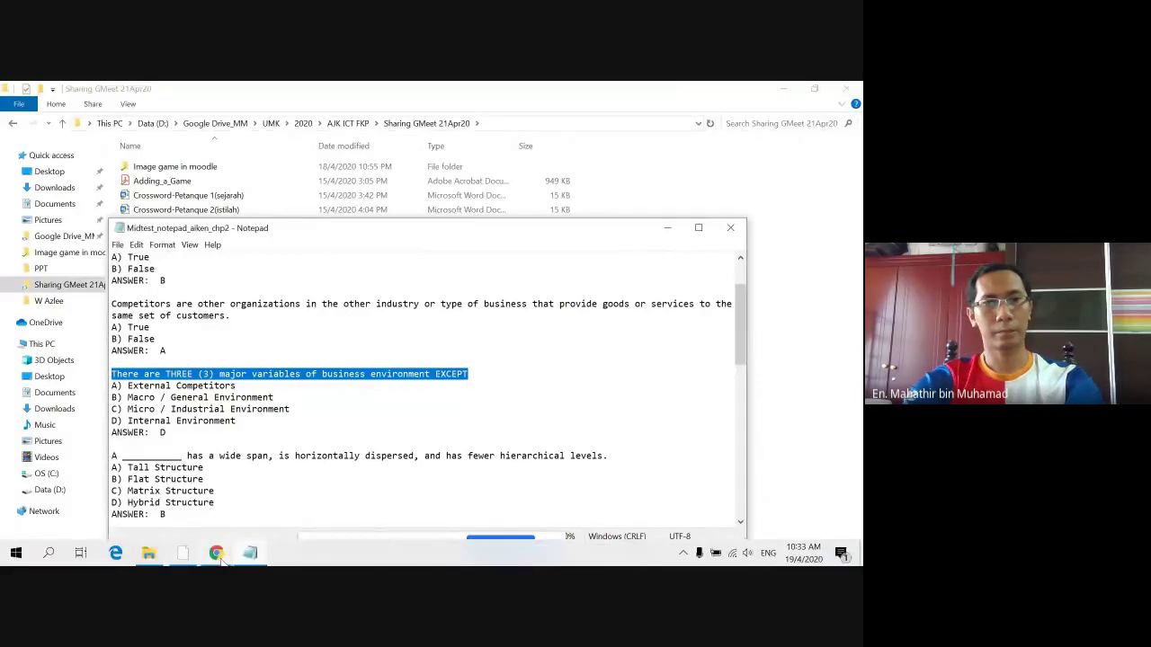
click(216, 552)
click(173, 505)
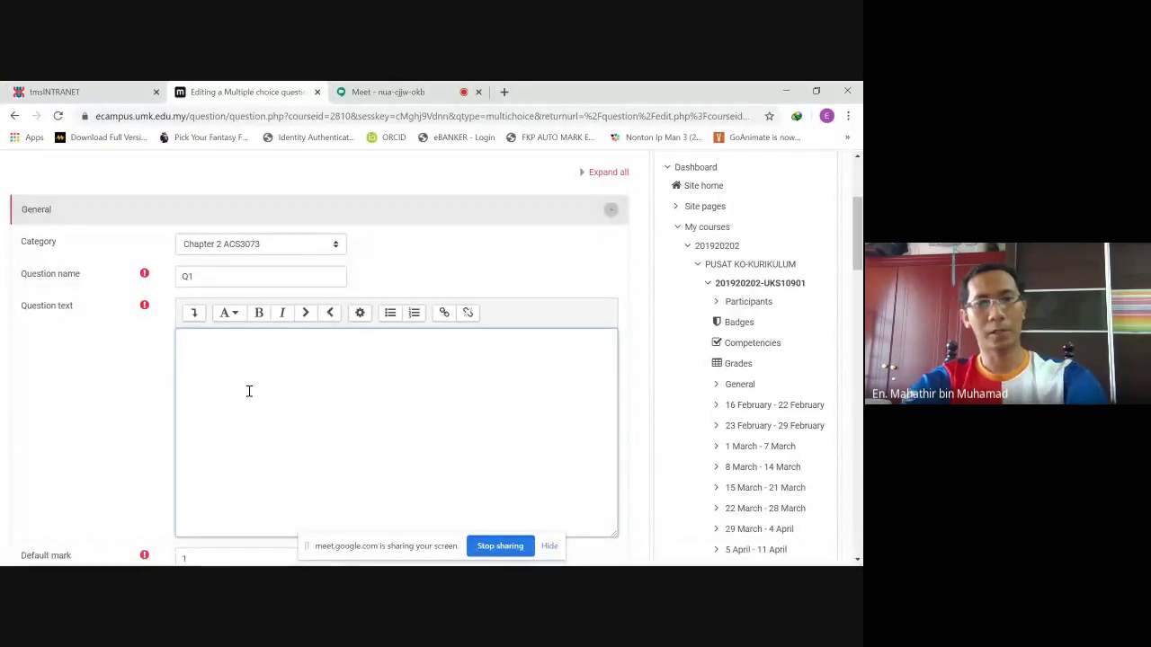
key(ctrl+v)
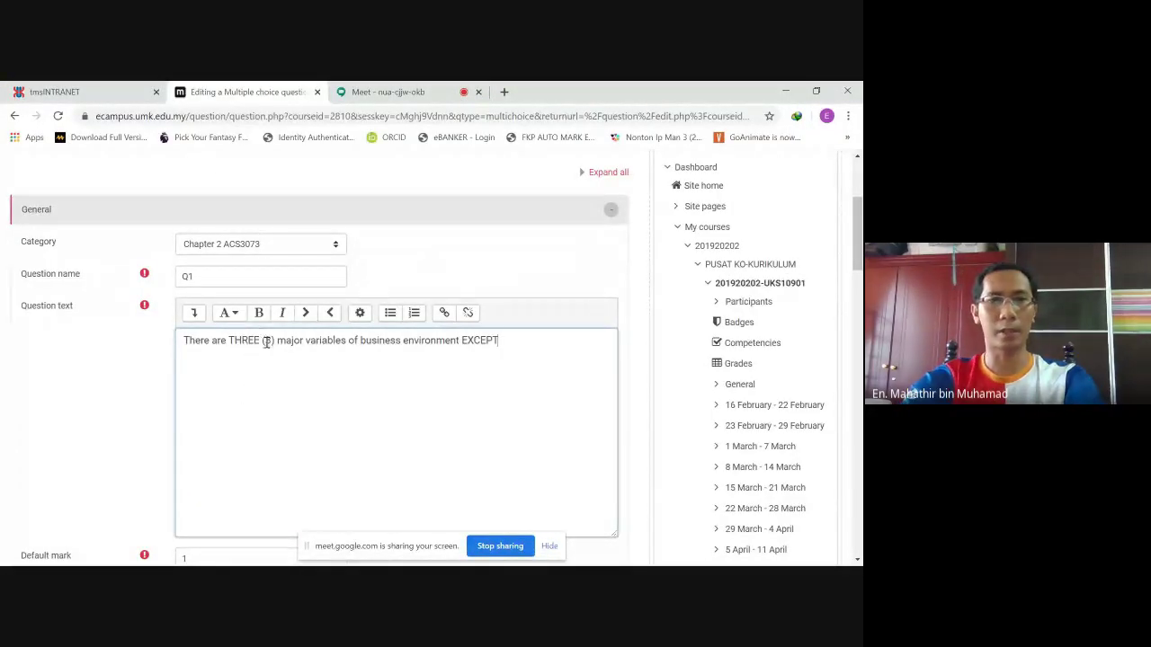
- Make "THREE (3)" and "EXCEPT" bold in the question text
drag(276, 342, 228, 342)
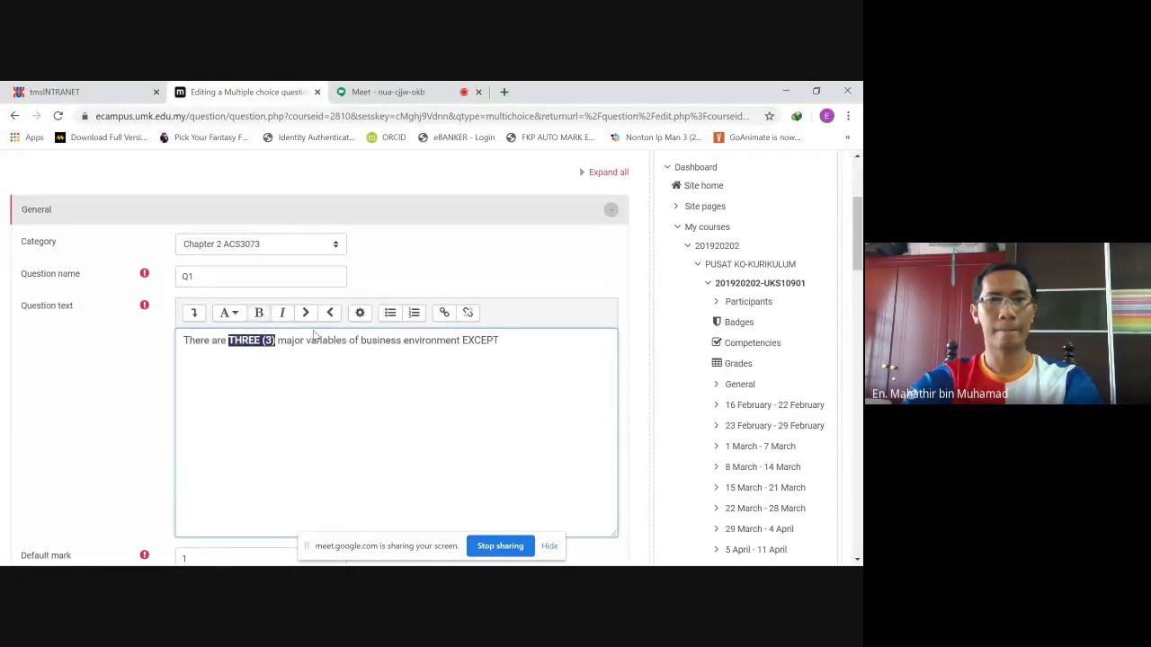
drag(509, 342, 460, 341)
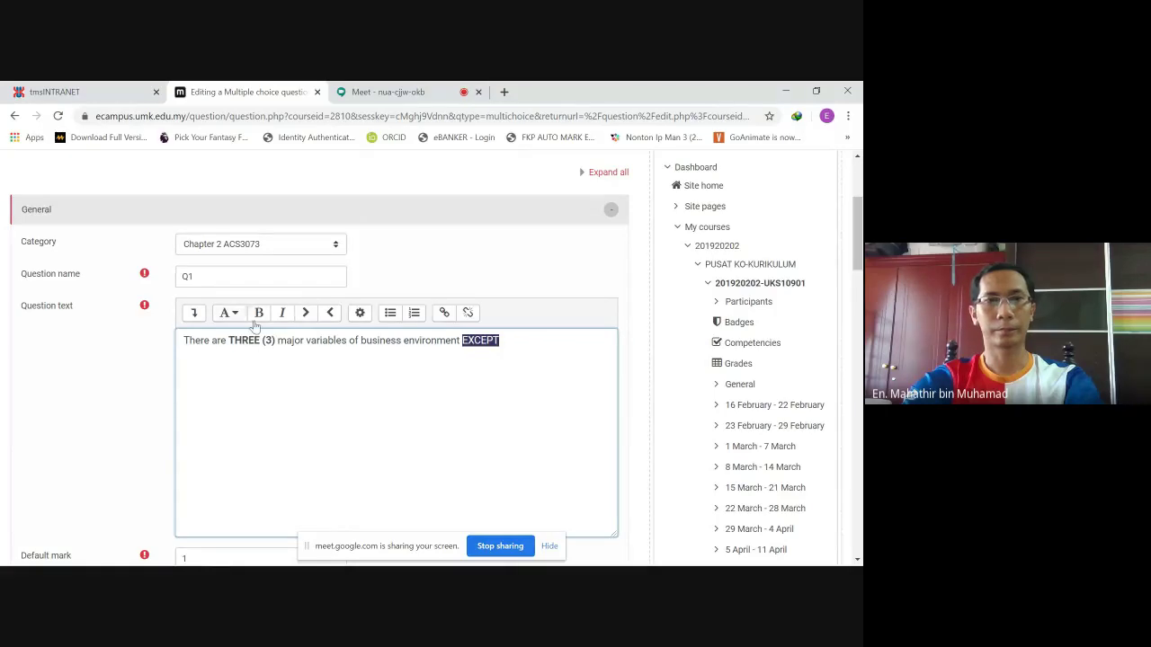
click(259, 313)
scroll(297, 377, down, 2)
scroll(298, 360, up, 2)
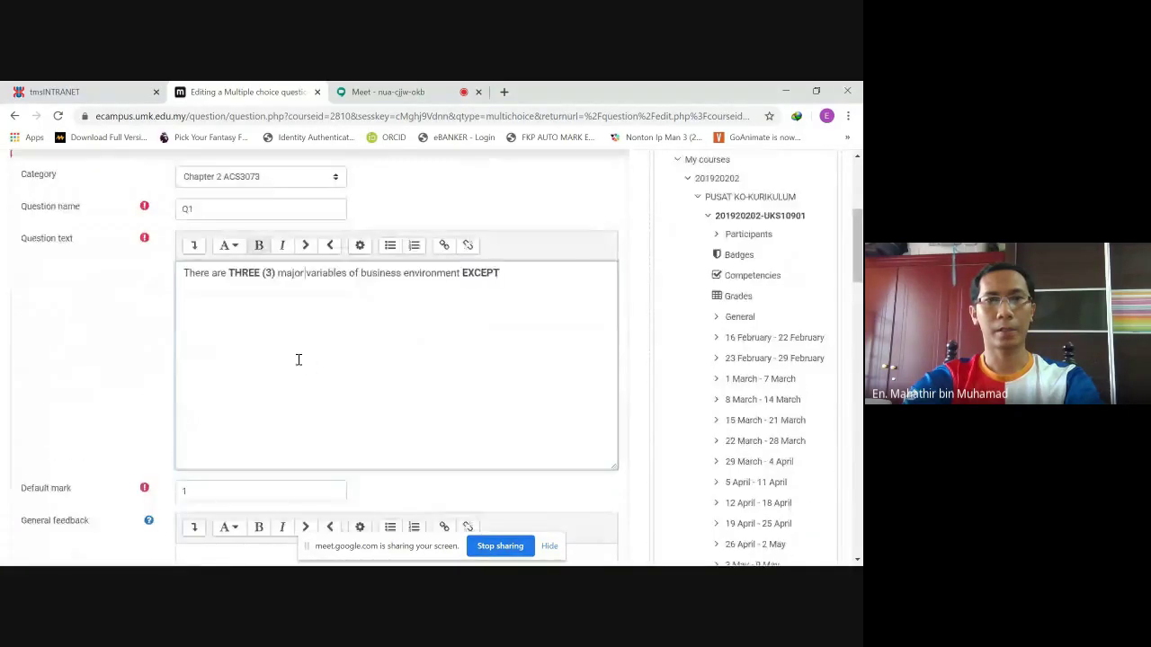
- Review the question's settings for single or multiple answers, choice shuffling and the available choice numbering styles
scroll(224, 357, down, 2)
scroll(123, 358, down, 1)
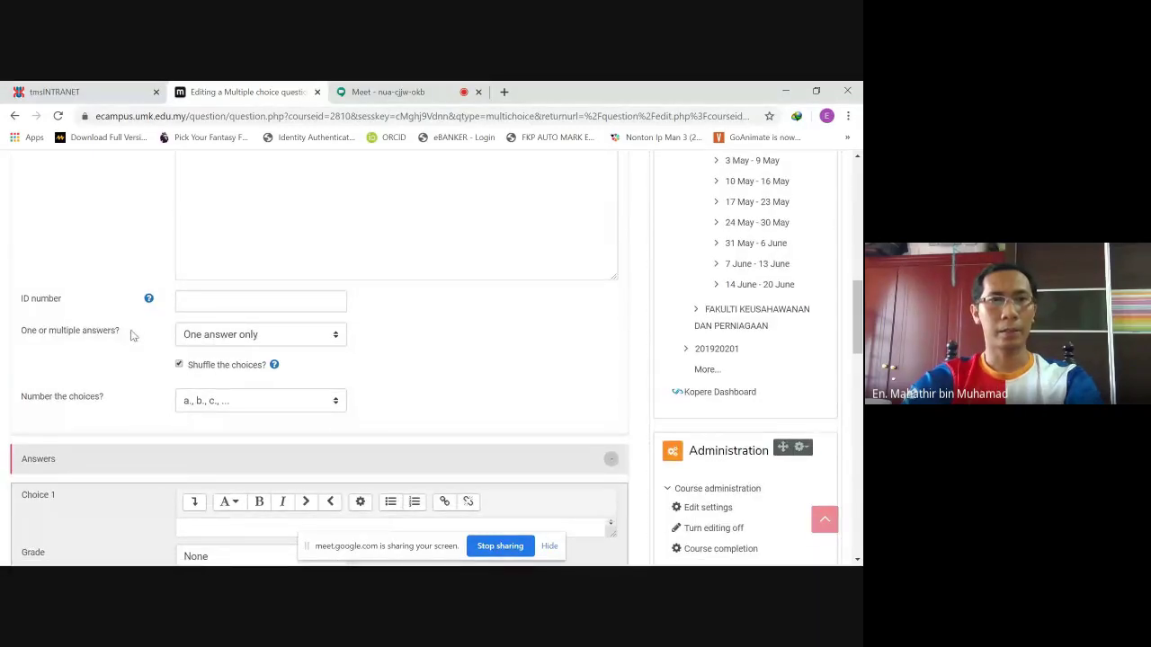
scroll(98, 305, down, 1)
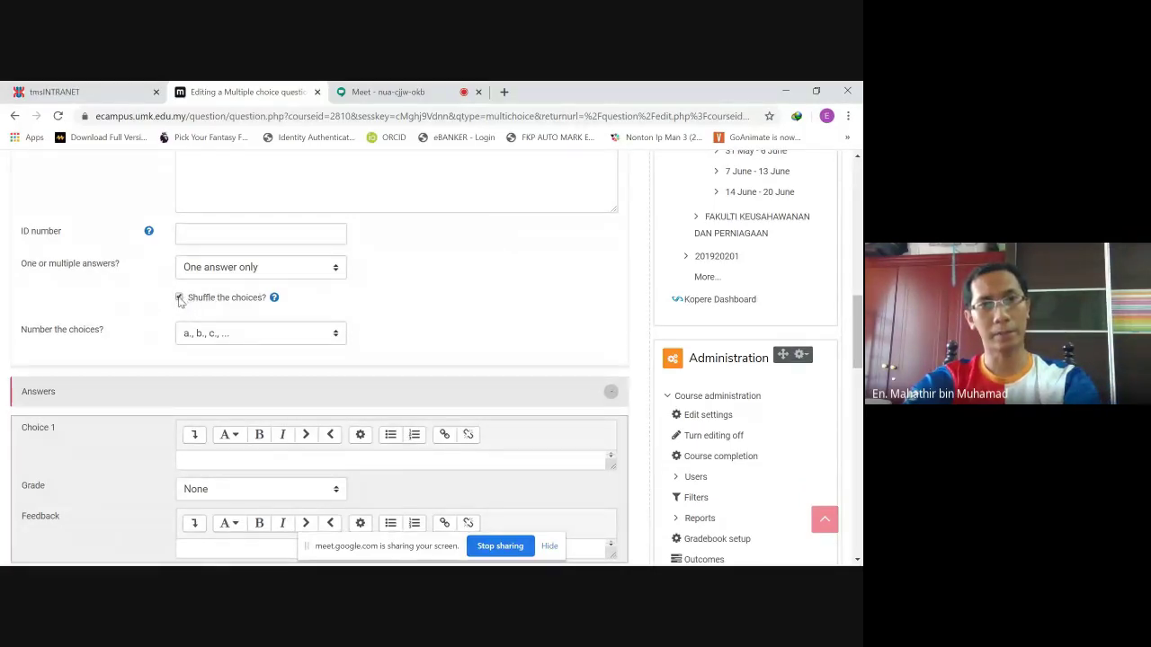
scroll(107, 332, down, 1)
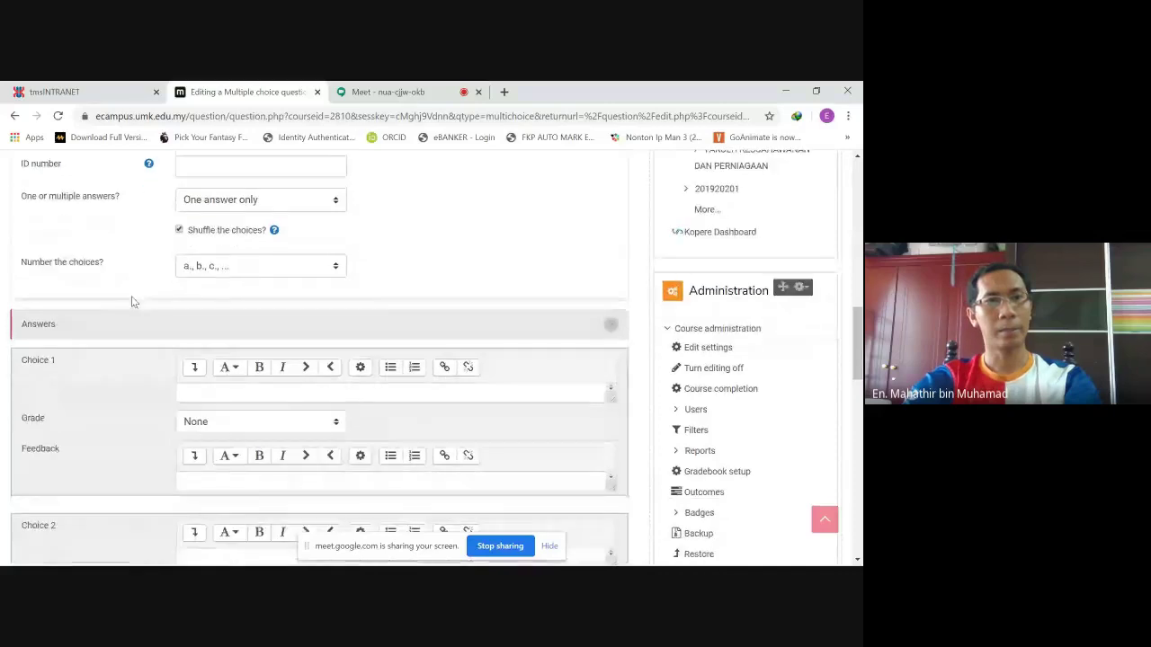
click(335, 267)
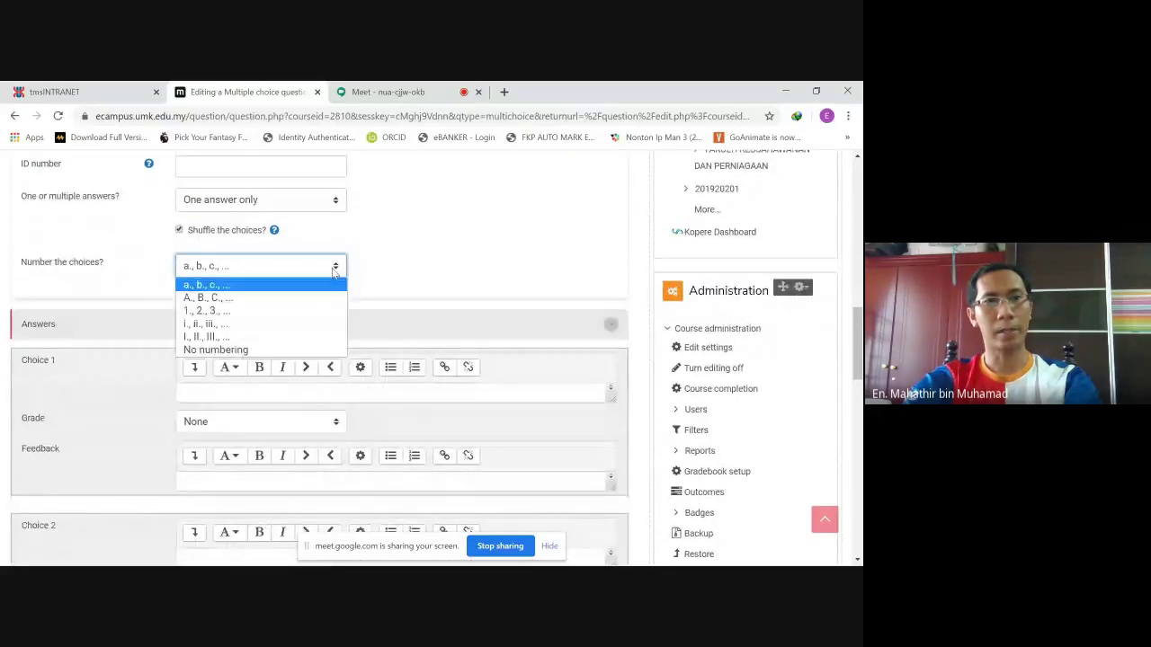
click(434, 262)
scroll(454, 267, down, 2)
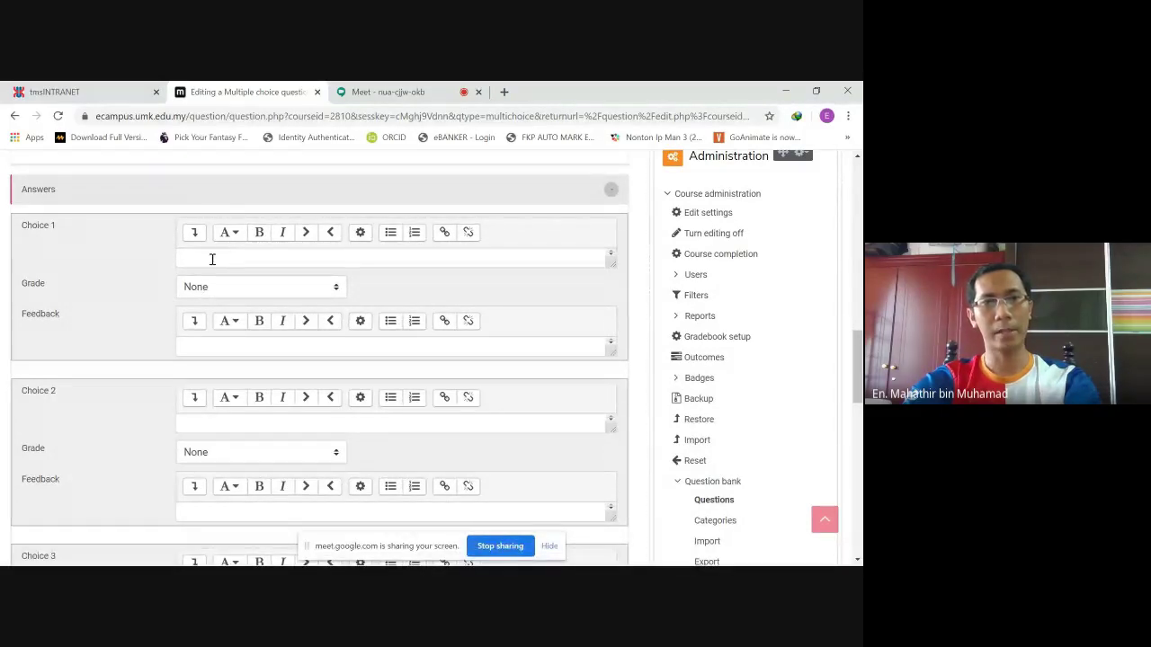
- Copy the answer "External Competitors" from the Notepad file into Choice 1 of the question form in Chrome
click(250, 552)
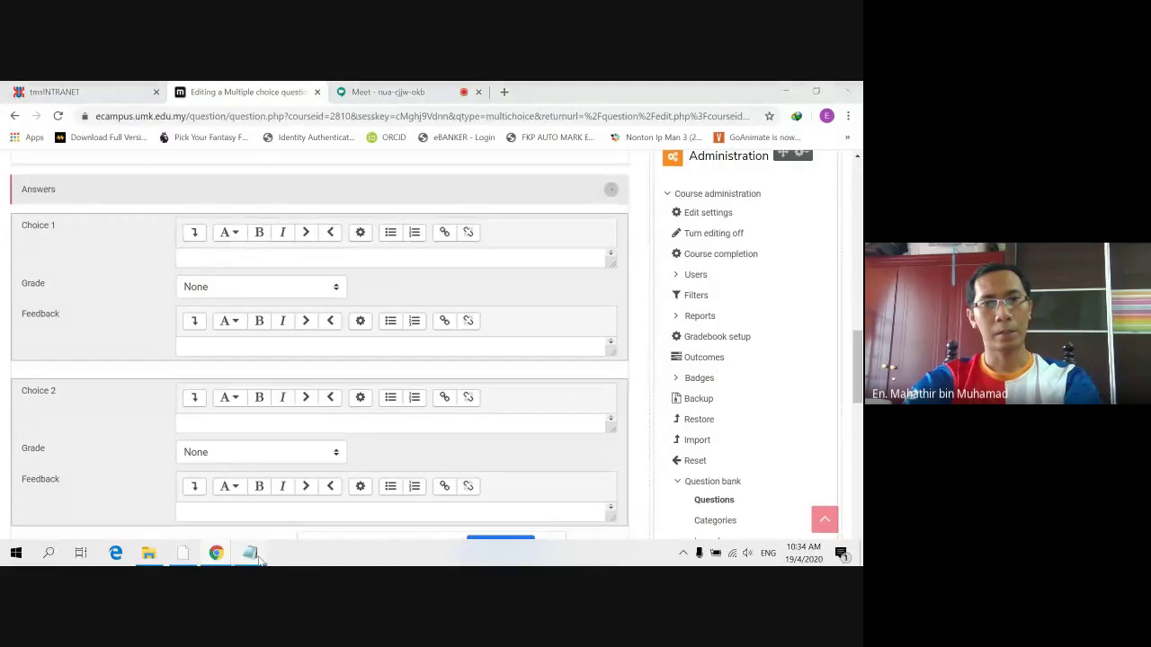
drag(237, 385, 127, 385)
key(ctrl+c)
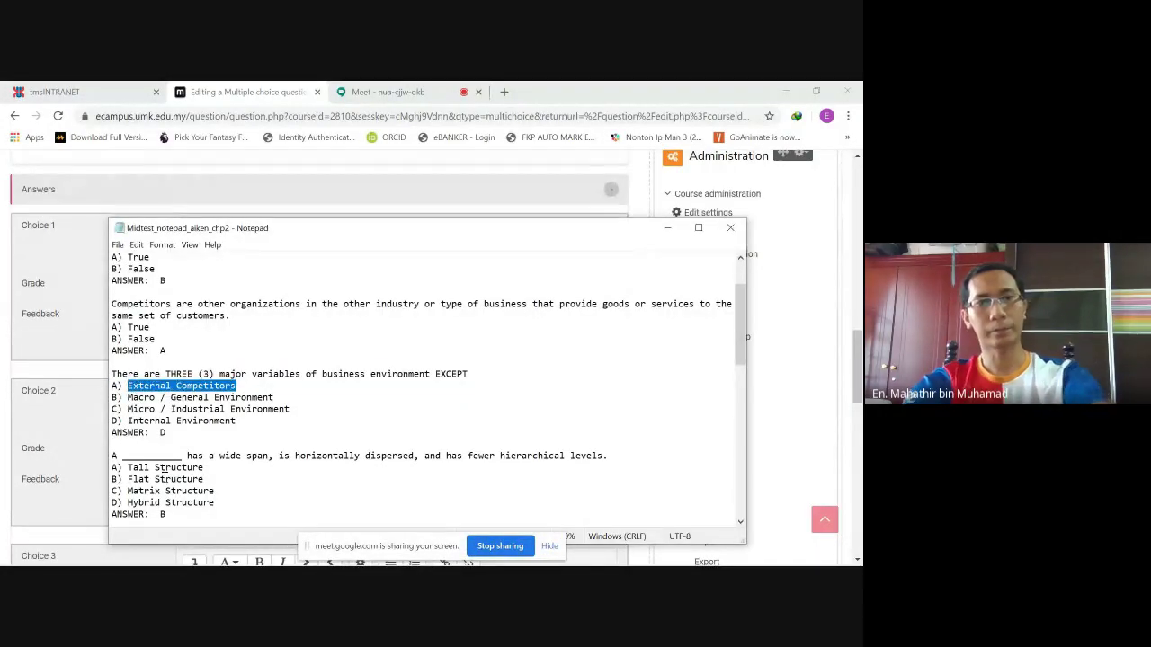
click(217, 553)
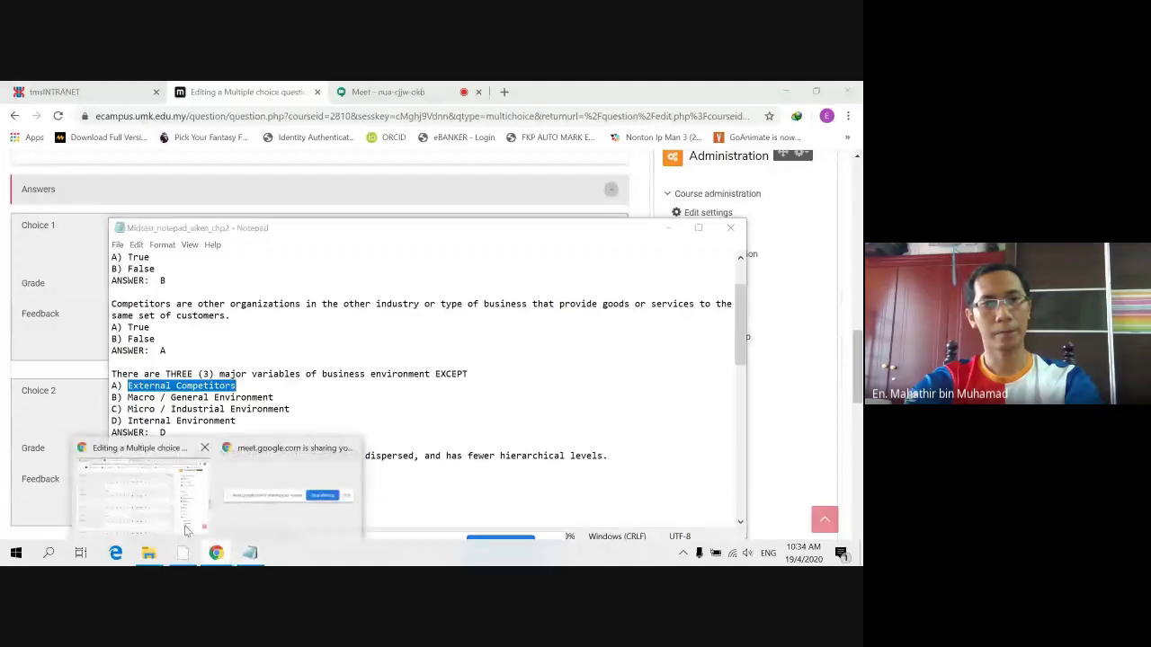
click(141, 508)
click(241, 261)
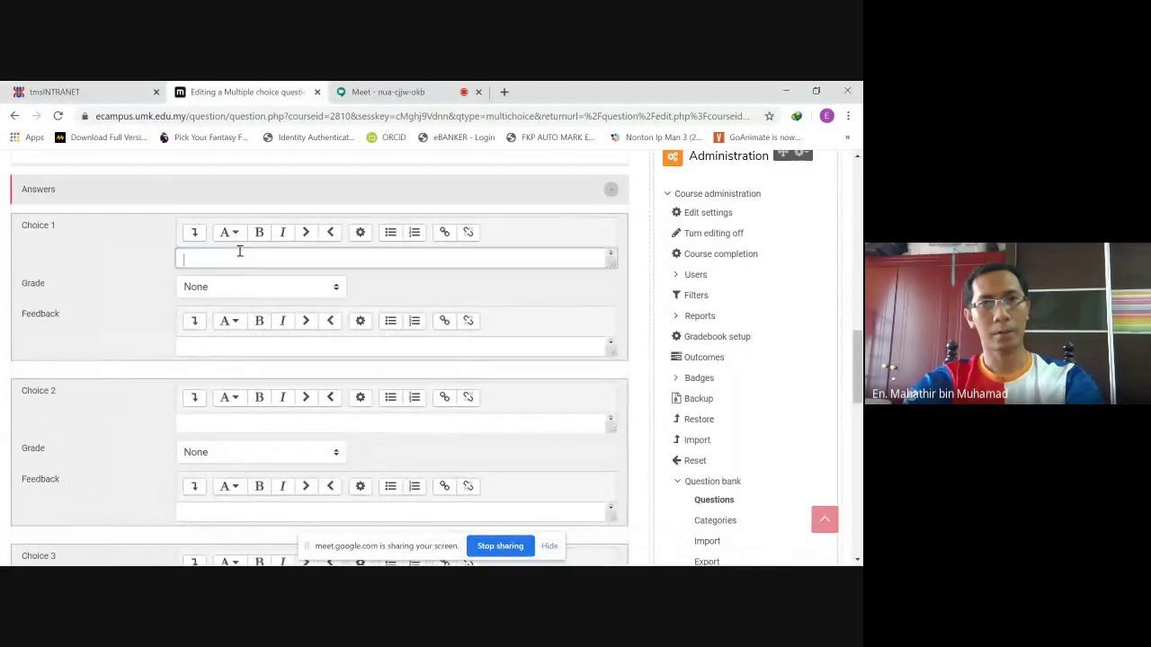
key(ctrl+v)
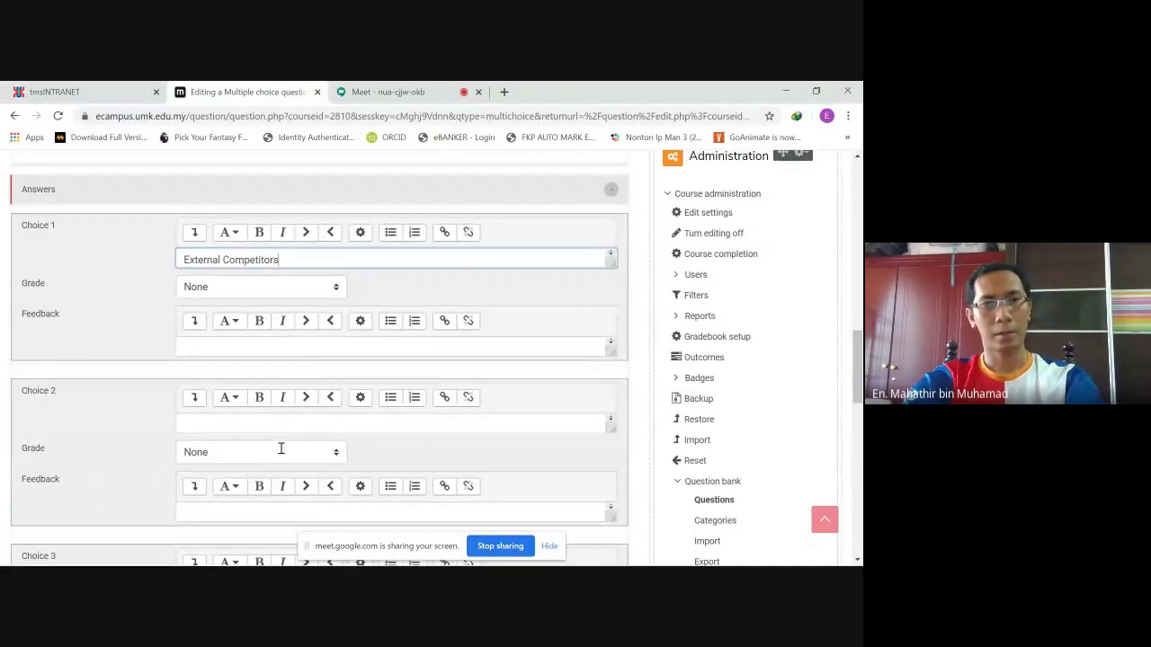
- Copy the answer "Macro / General Environment" from the Notepad file into Choice 2 of the question form in Chrome
scroll(281, 447, down, 1)
key(alt+Tab)
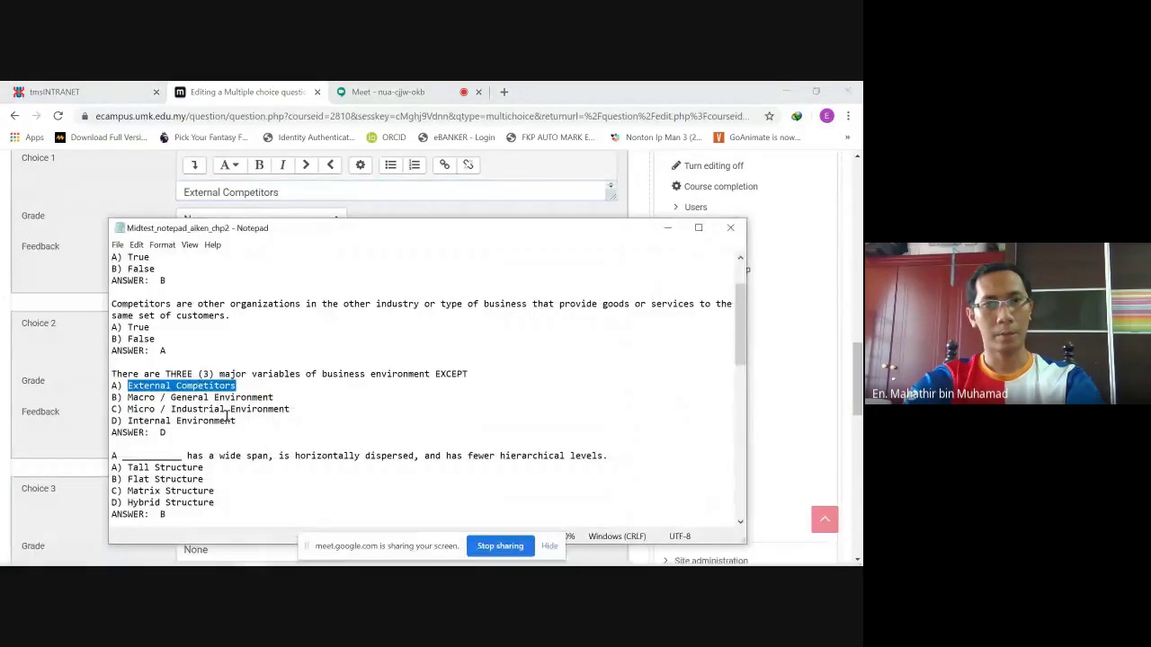
drag(275, 397, 127, 399)
key(ctrl+c)
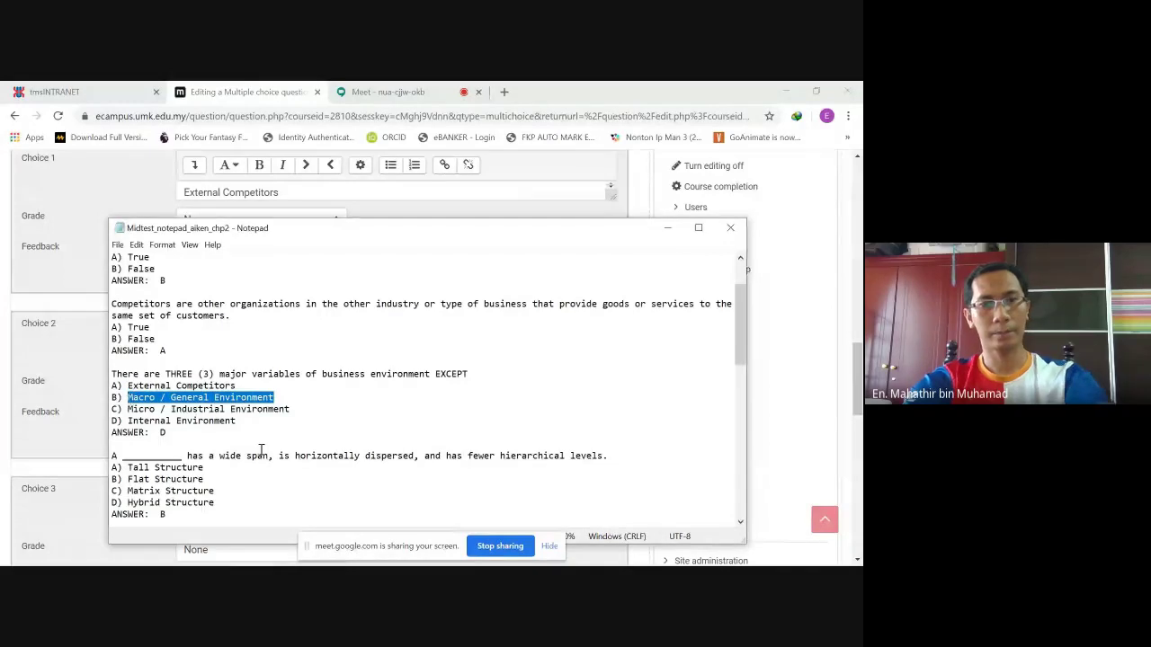
mouse_move(180, 559)
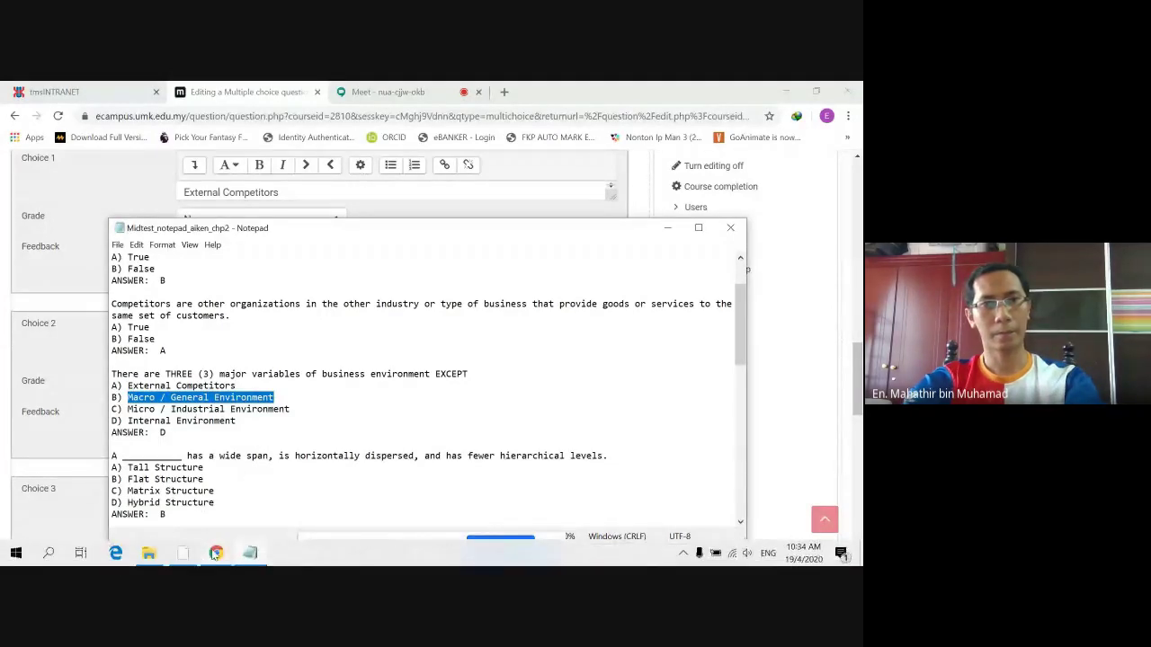
click(215, 554)
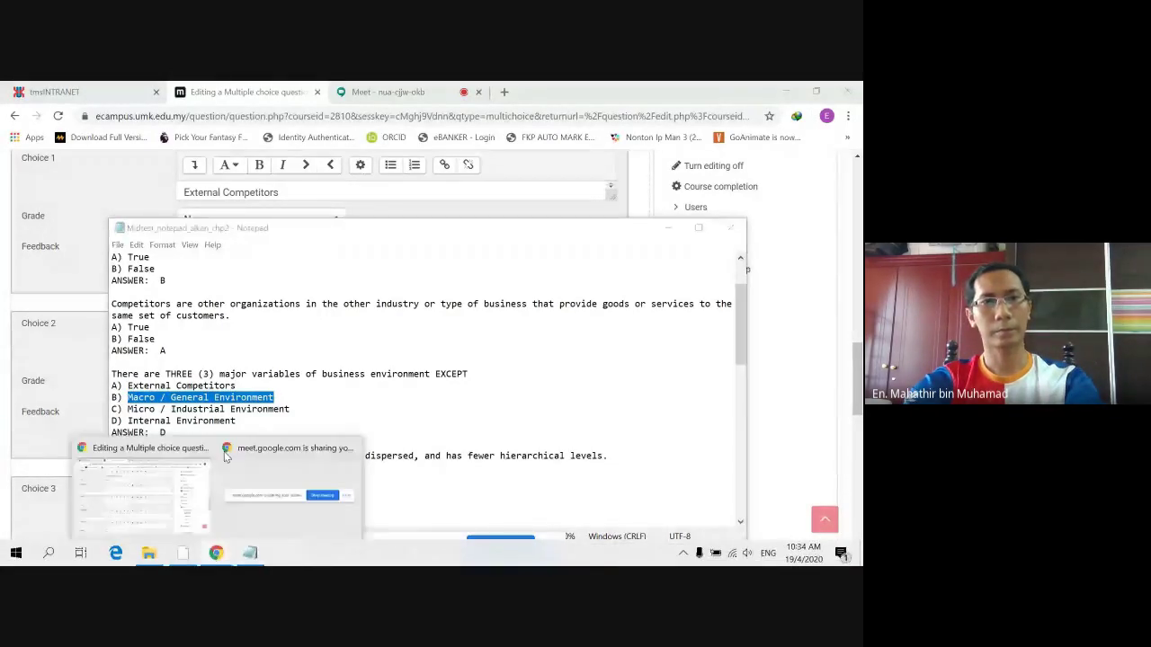
click(145, 499)
click(229, 357)
key(ctrl+v)
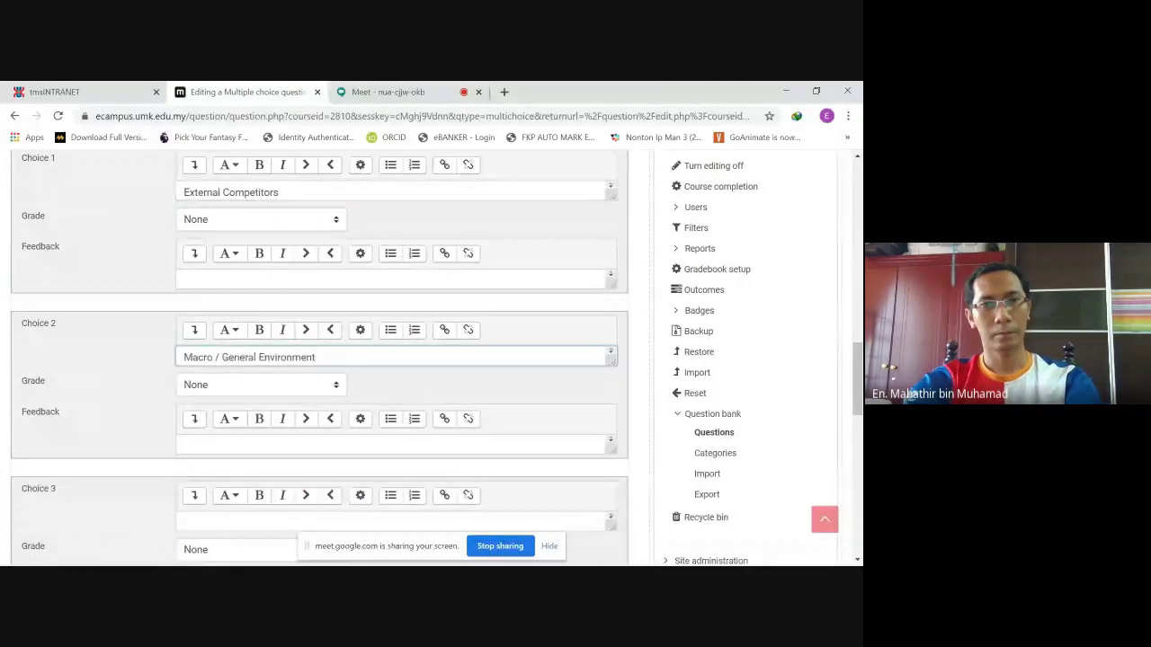
- Copy the answer "Micro / Industrial Environment" from the Notepad file into Choice 3 of the question form in Chrome
scroll(276, 431, down, 1)
scroll(274, 405, down, 1)
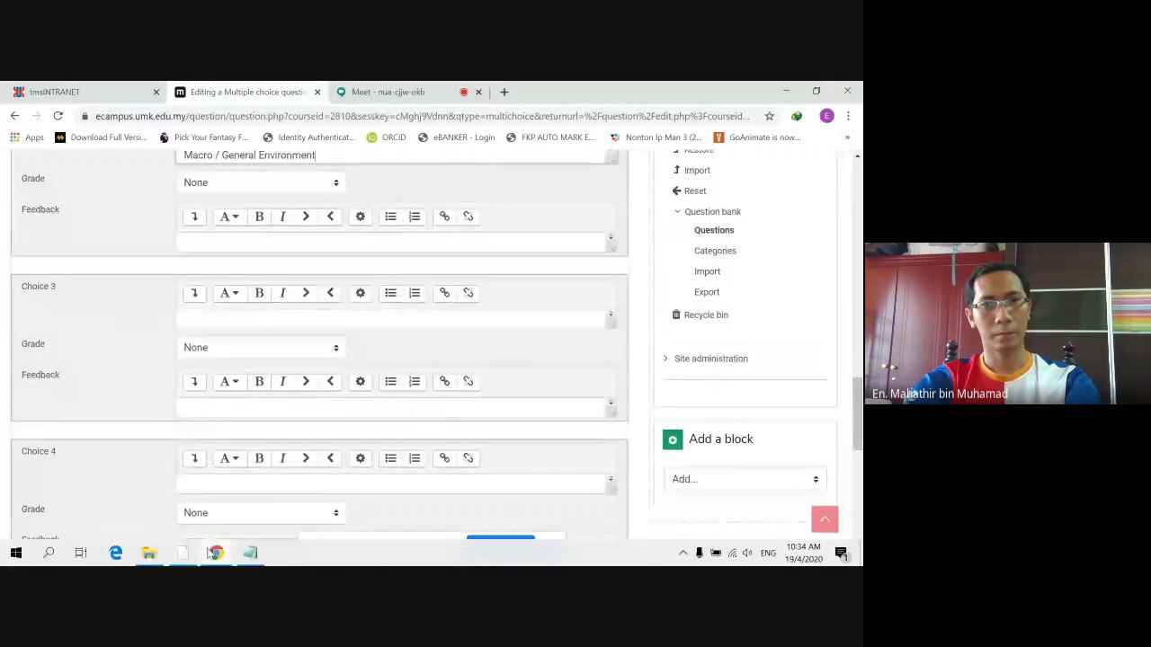
key(alt+Tab)
drag(291, 409, 128, 409)
key(ctrl+c)
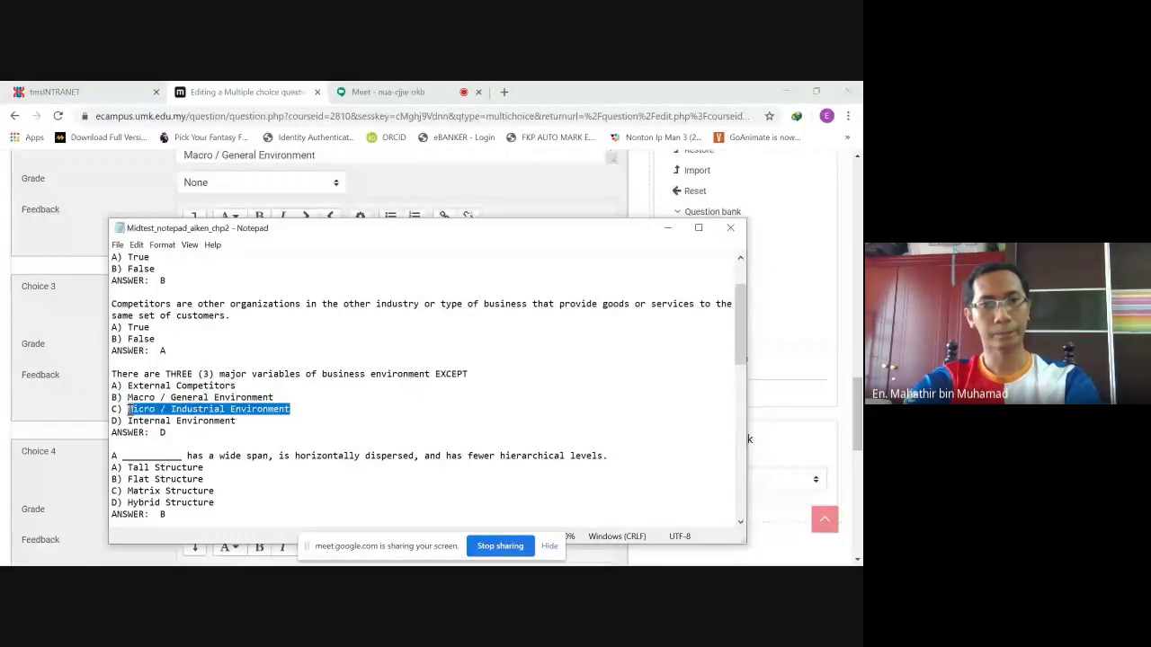
key(super+t)
key(super+t)
key(super+t)
key(super+t)
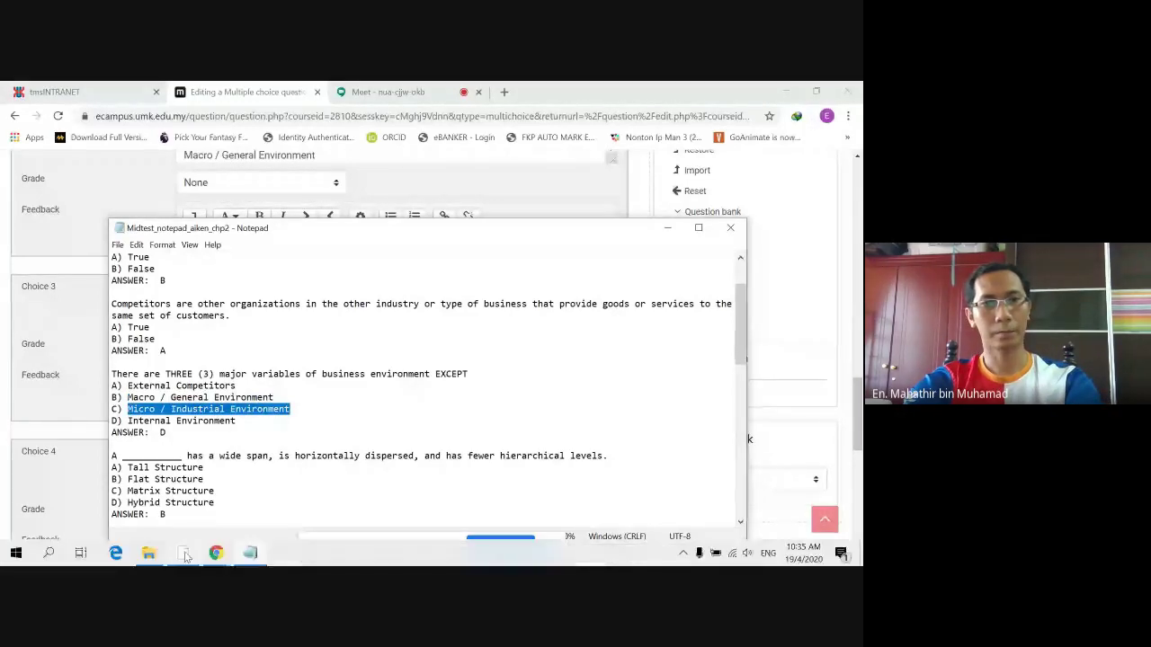
key(Return)
scroll(223, 400, down, 2)
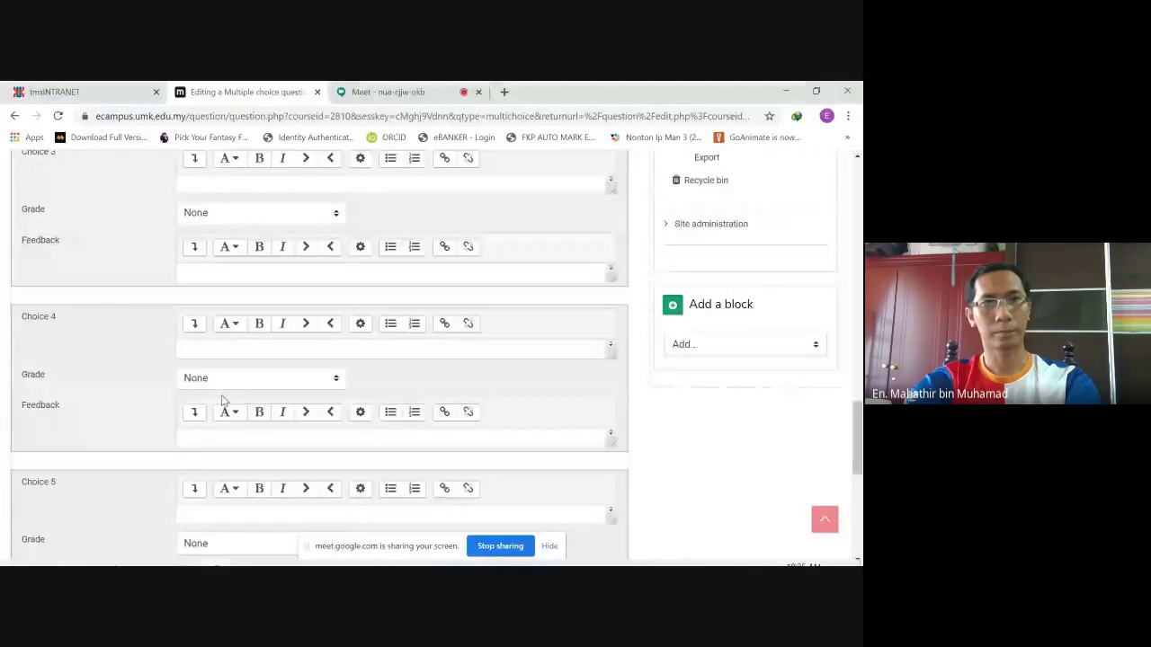
scroll(223, 400, up, 1)
click(246, 254)
key(ctrl+v)
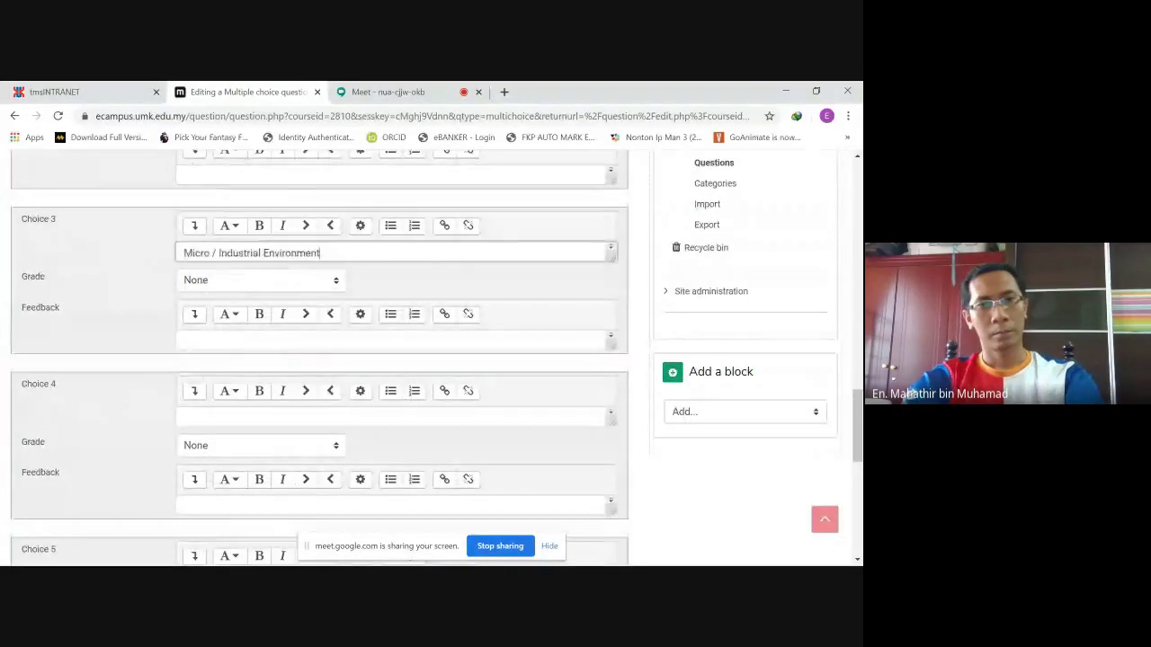
- Copy the answer "Internal Environment" from the Notepad file into Choice 4 of the question form in Chrome
mouse_move(167, 551)
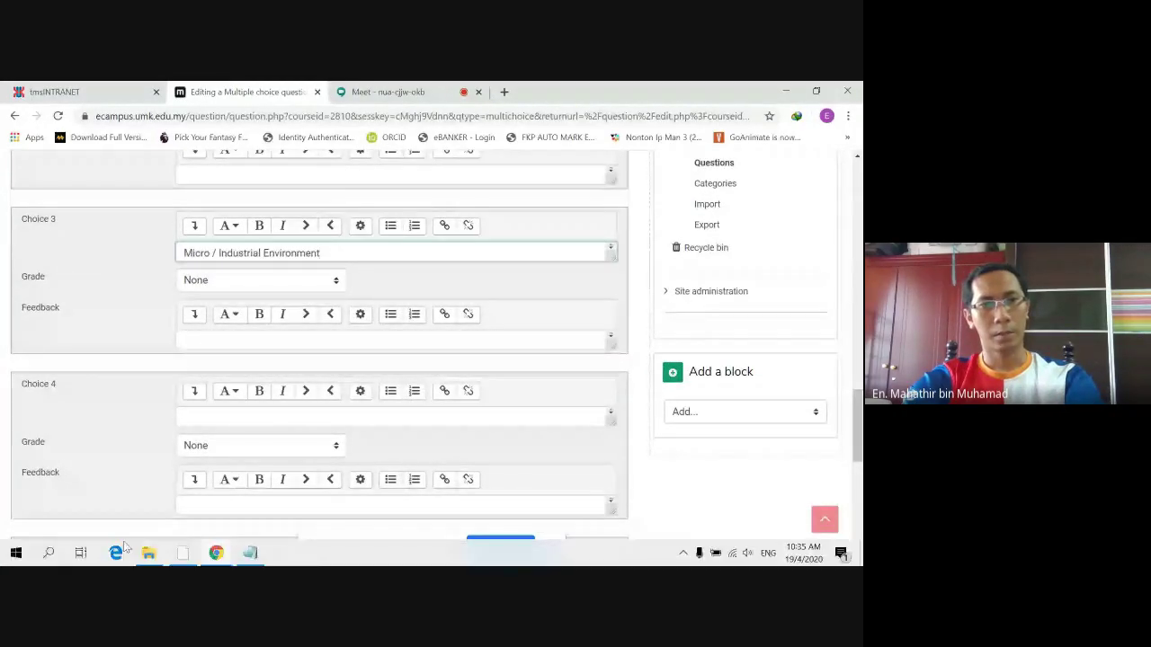
click(250, 552)
drag(236, 421, 137, 423)
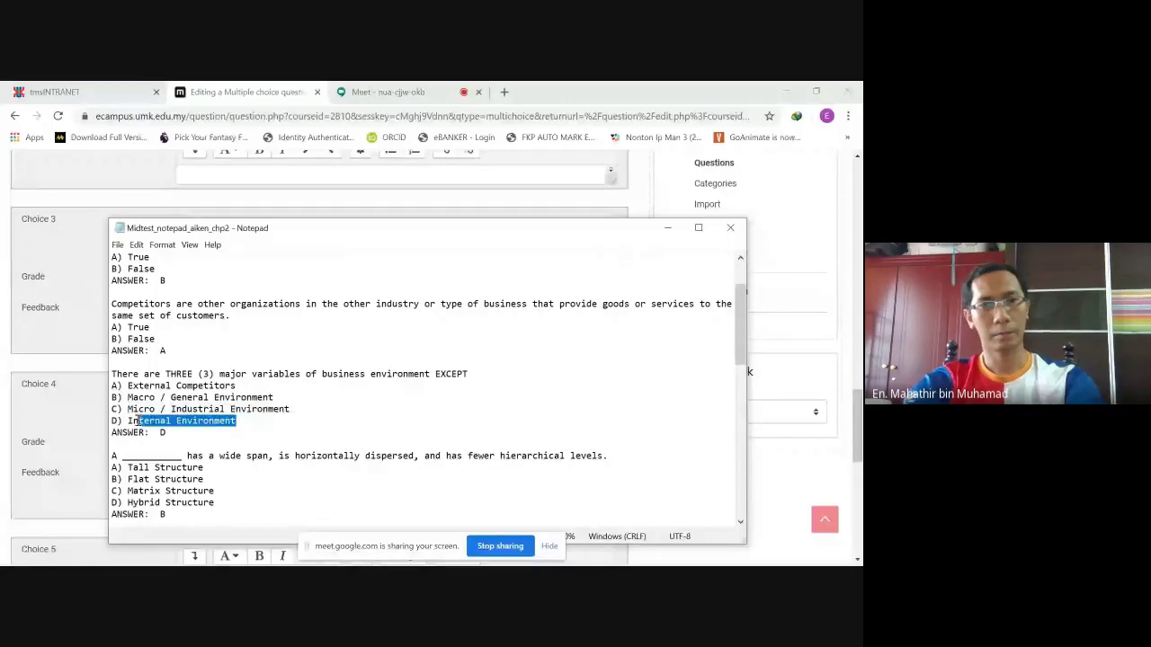
mouse_move(126, 567)
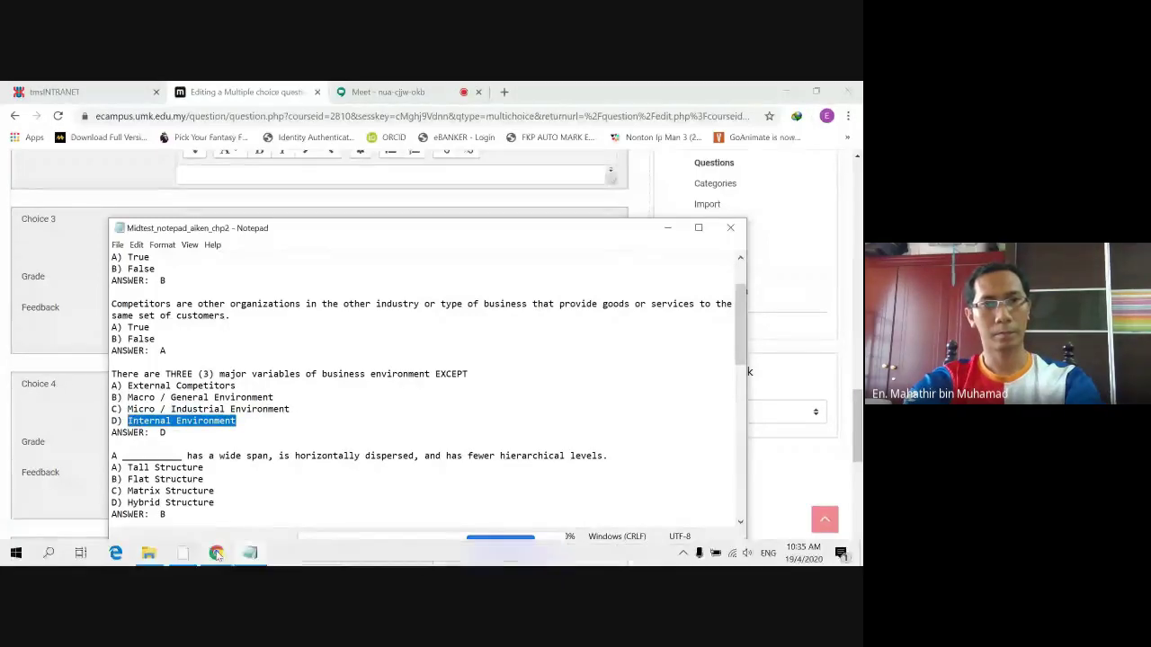
mouse_move(216, 552)
click(139, 533)
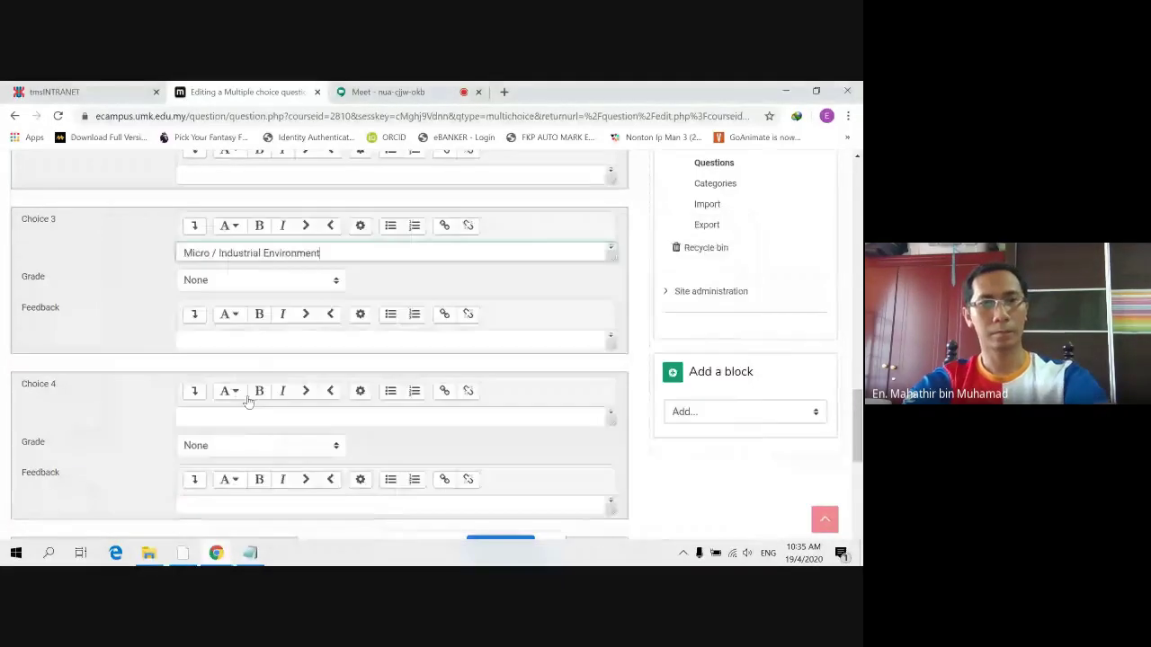
scroll(264, 350, down, 1)
click(216, 350)
text(Internal Environment)
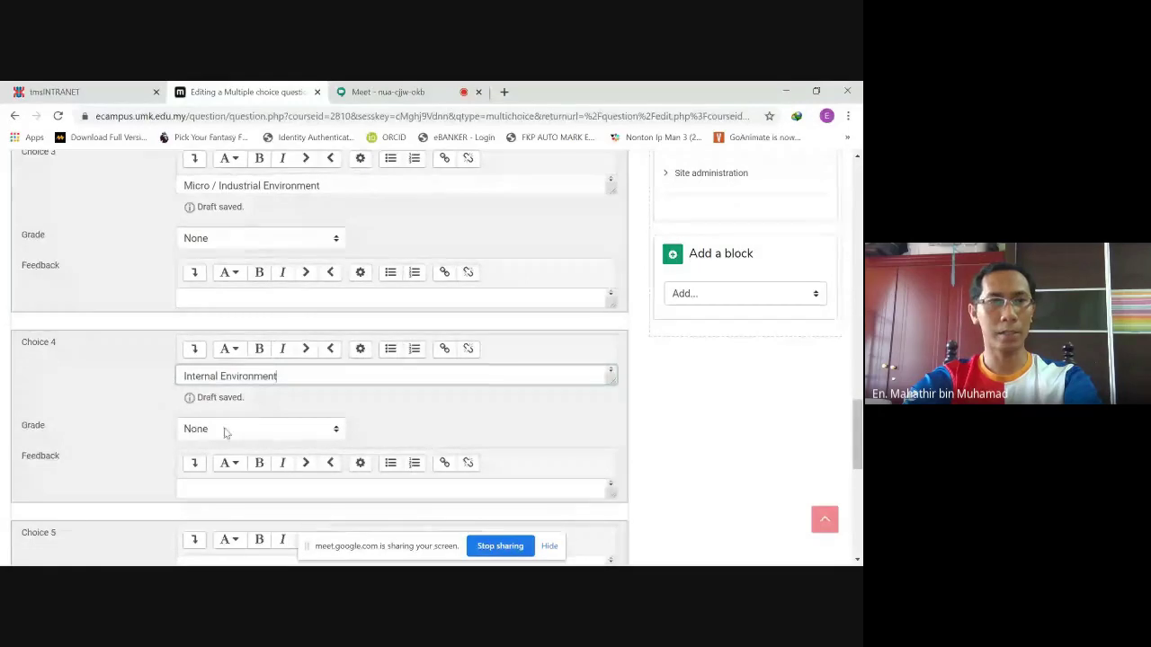
- Set the grade of Choice 4 to 100% and save the question
click(320, 433)
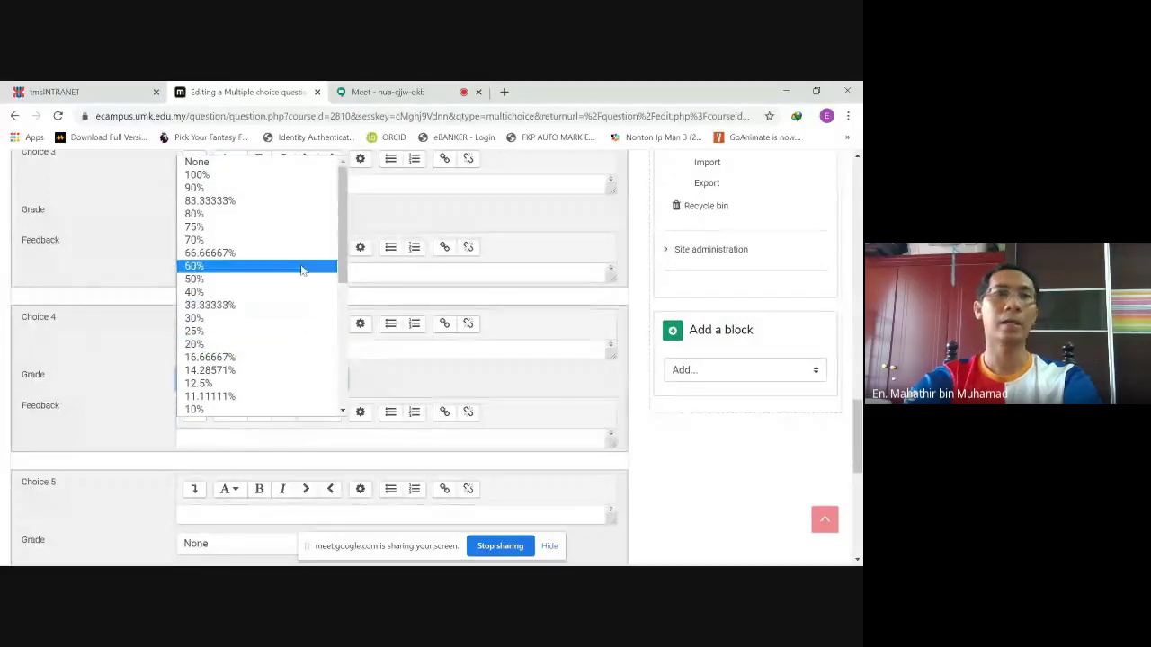
click(289, 176)
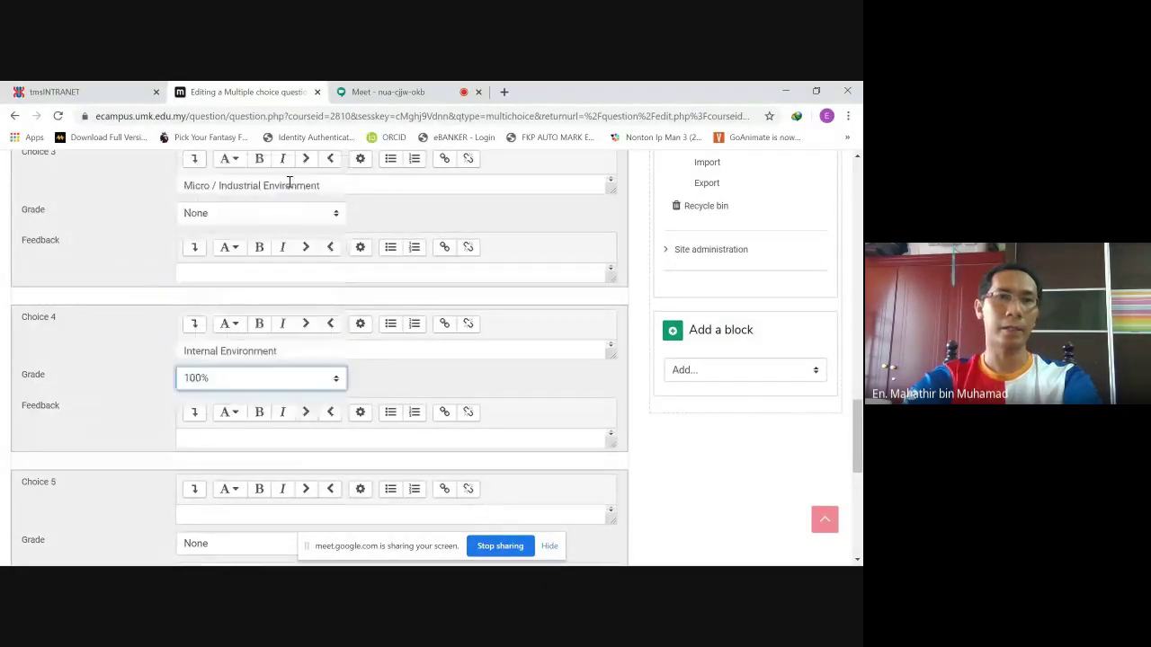
scroll(288, 273, up, 3)
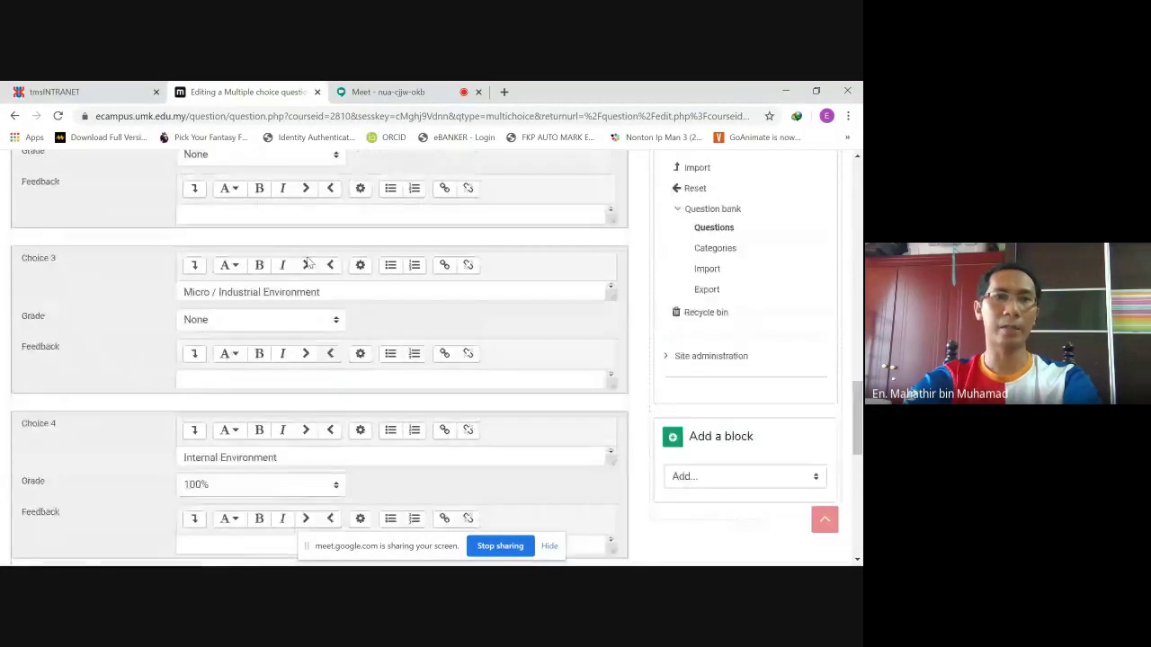
scroll(287, 273, up, 2)
scroll(289, 270, down, 4)
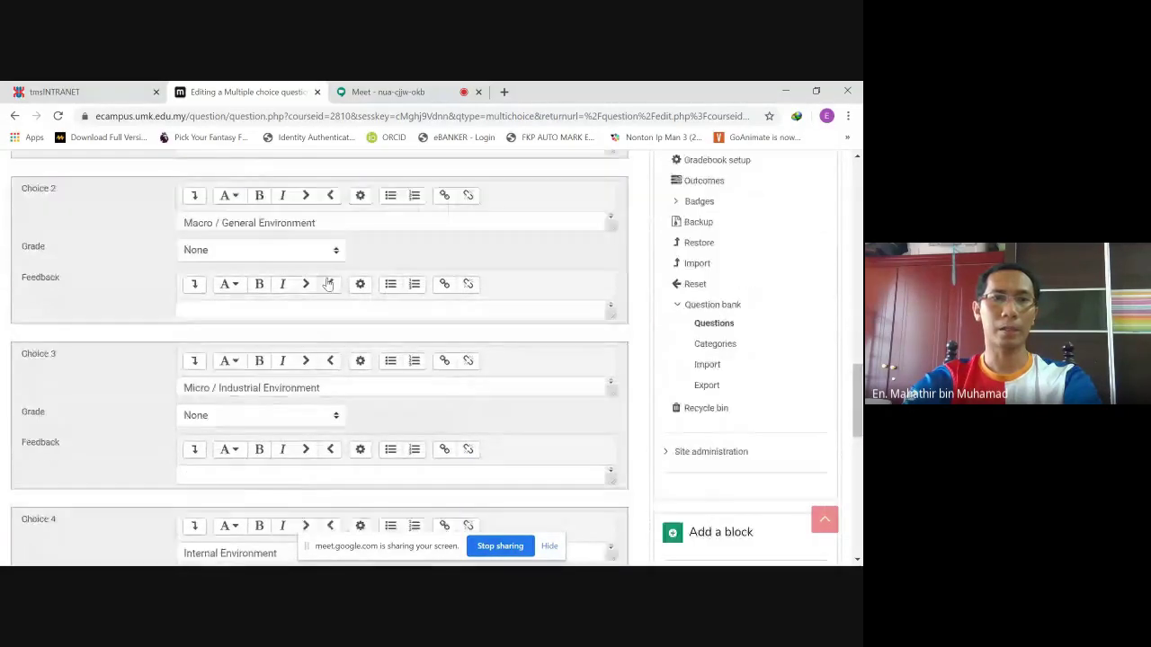
scroll(328, 284, down, 4)
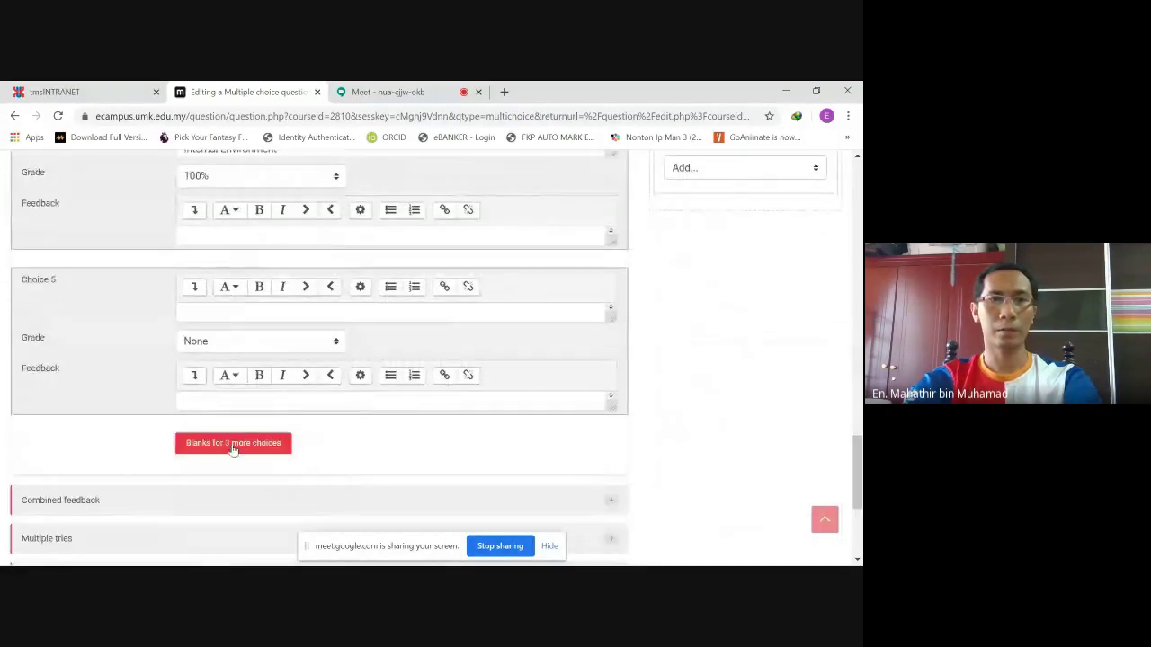
scroll(103, 333, down, 3)
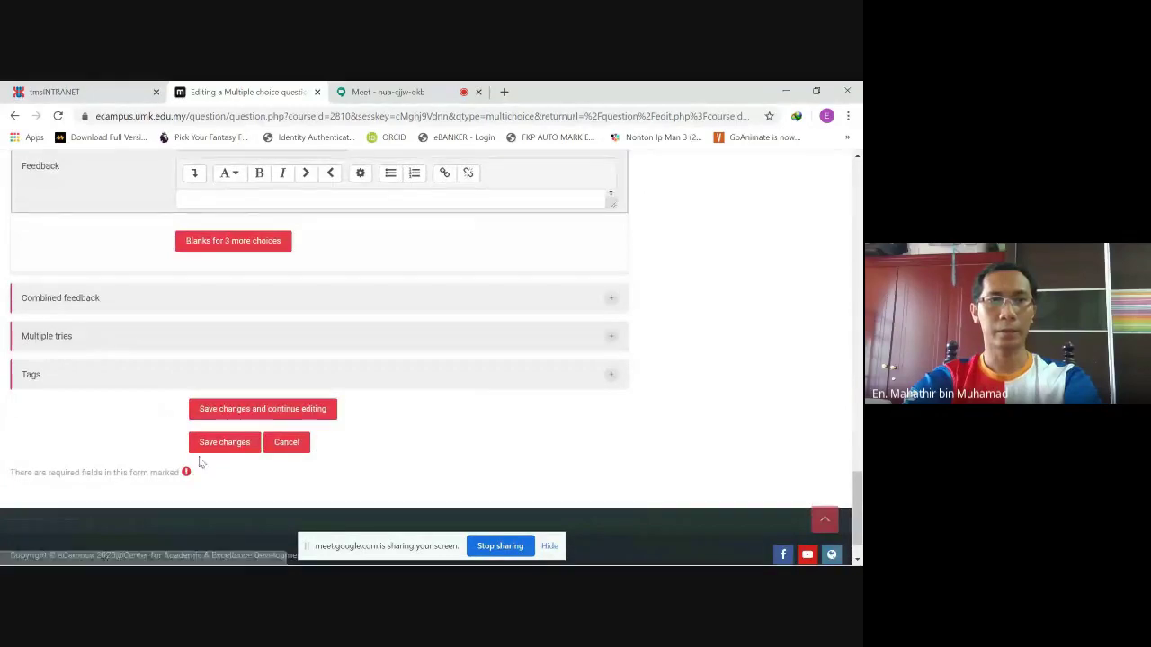
click(226, 442)
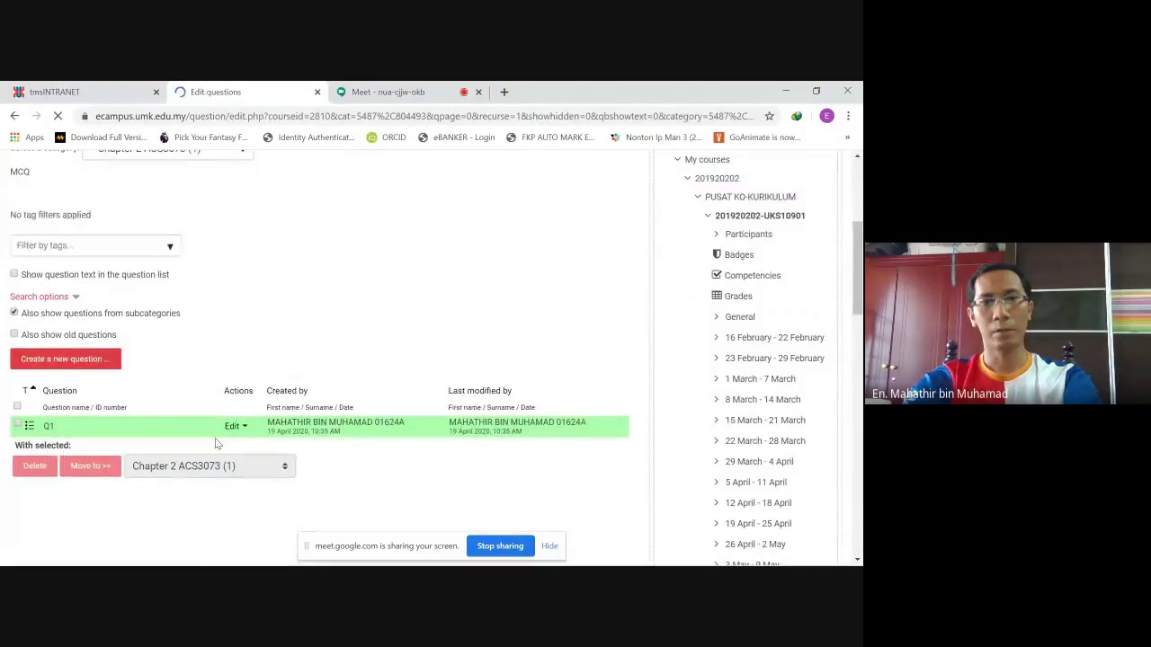
- Add a new multiple choice question to the category and name it q2
click(83, 360)
click(354, 256)
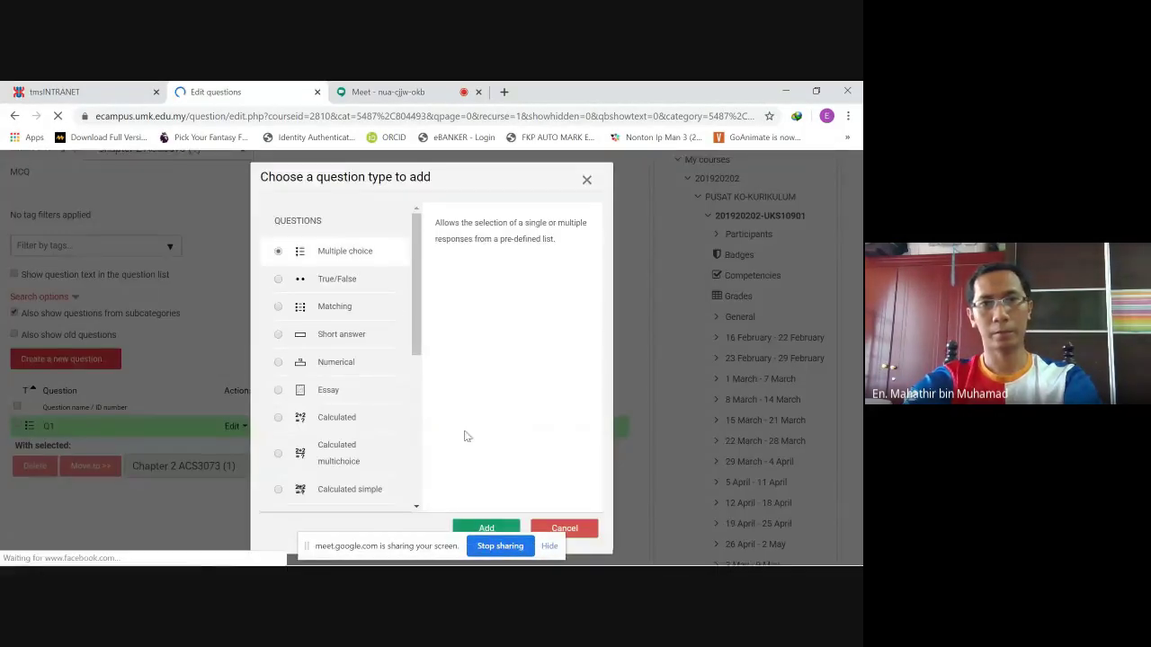
click(502, 525)
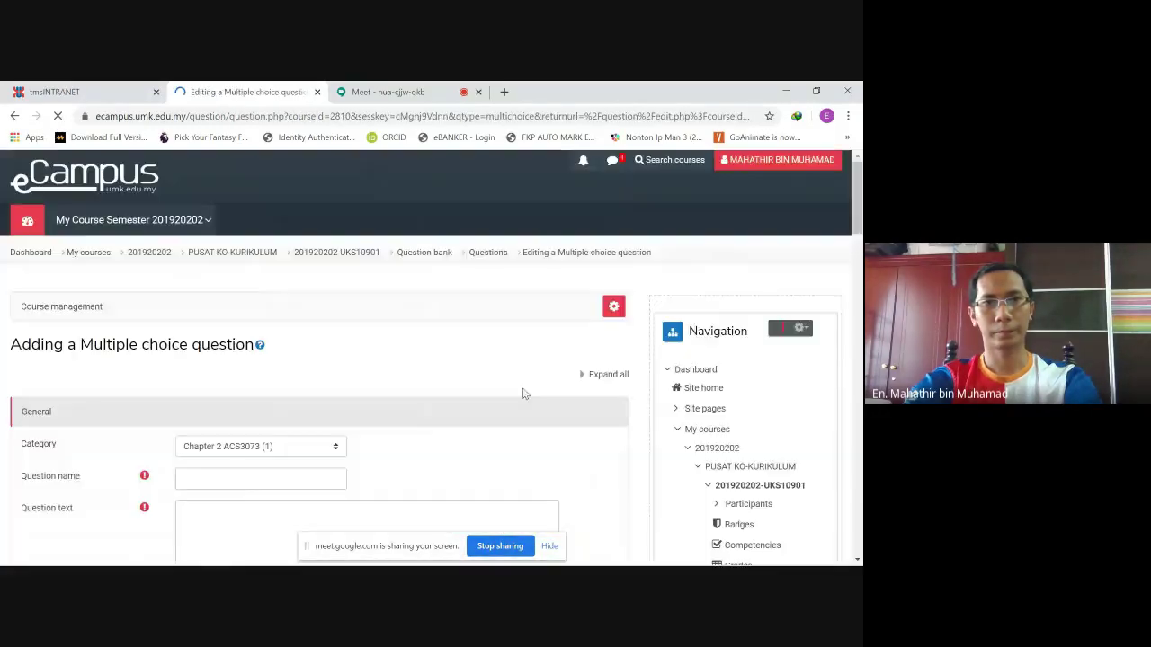
scroll(310, 437, down, 1)
click(296, 412)
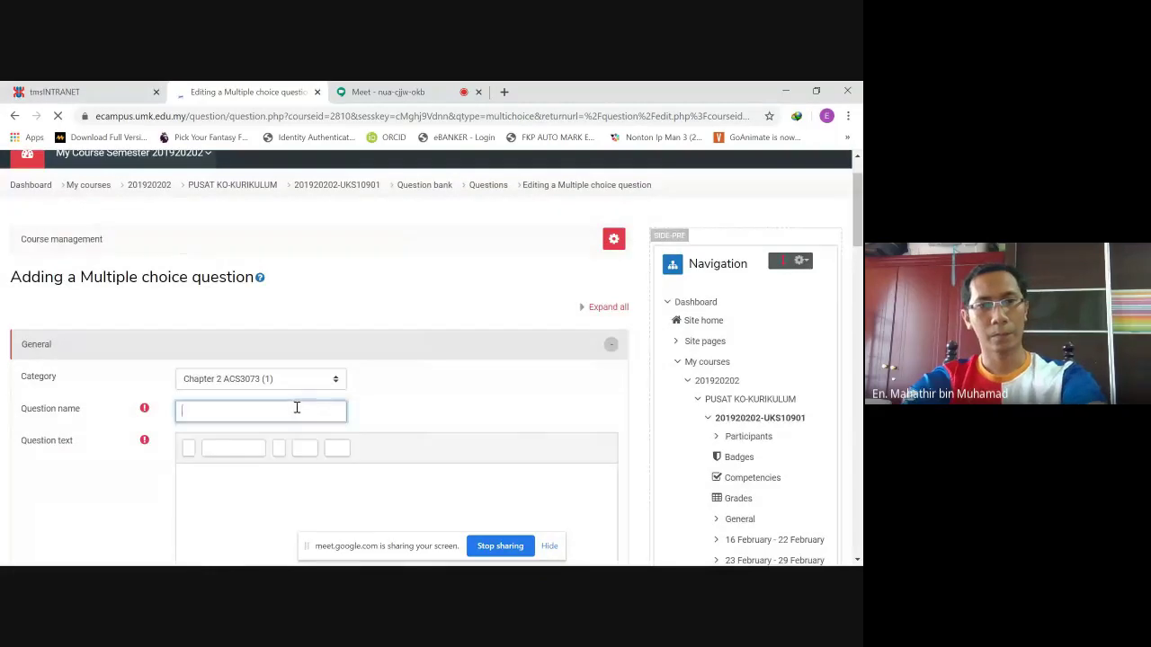
text(q2)
- Copy the question "A __________ has a wide span, is horizontally dispersed..." from the Notepad file into q2's question text in Chrome
scroll(441, 416, down, 3)
click(341, 358)
mouse_move(302, 553)
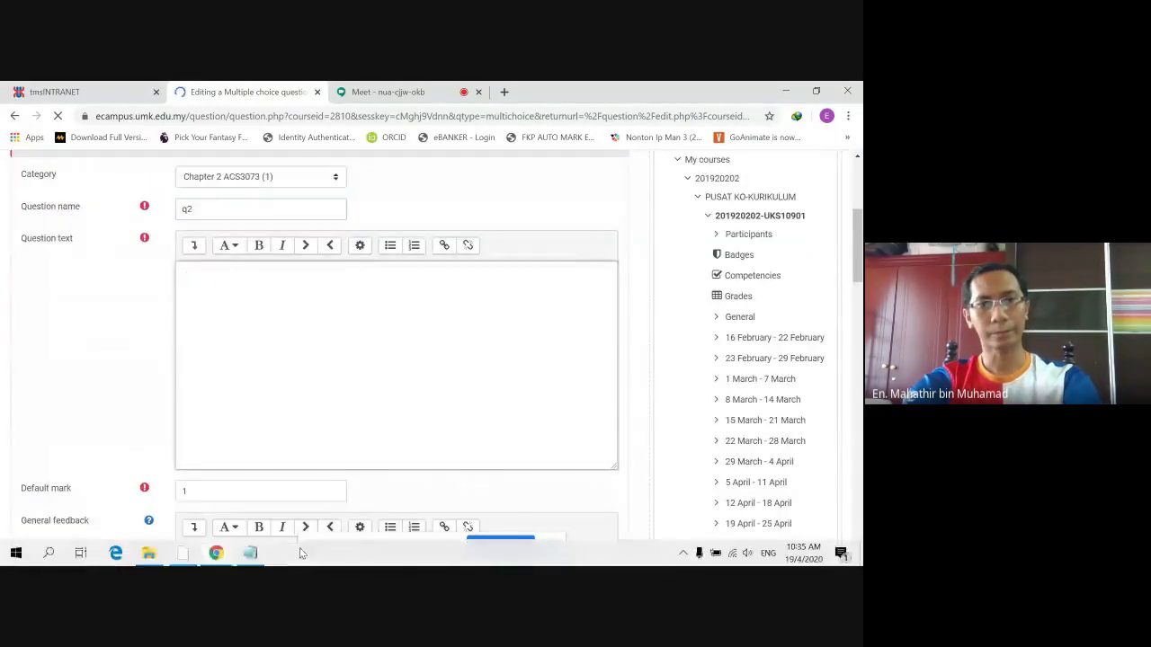
click(251, 553)
scroll(241, 419, down, 2)
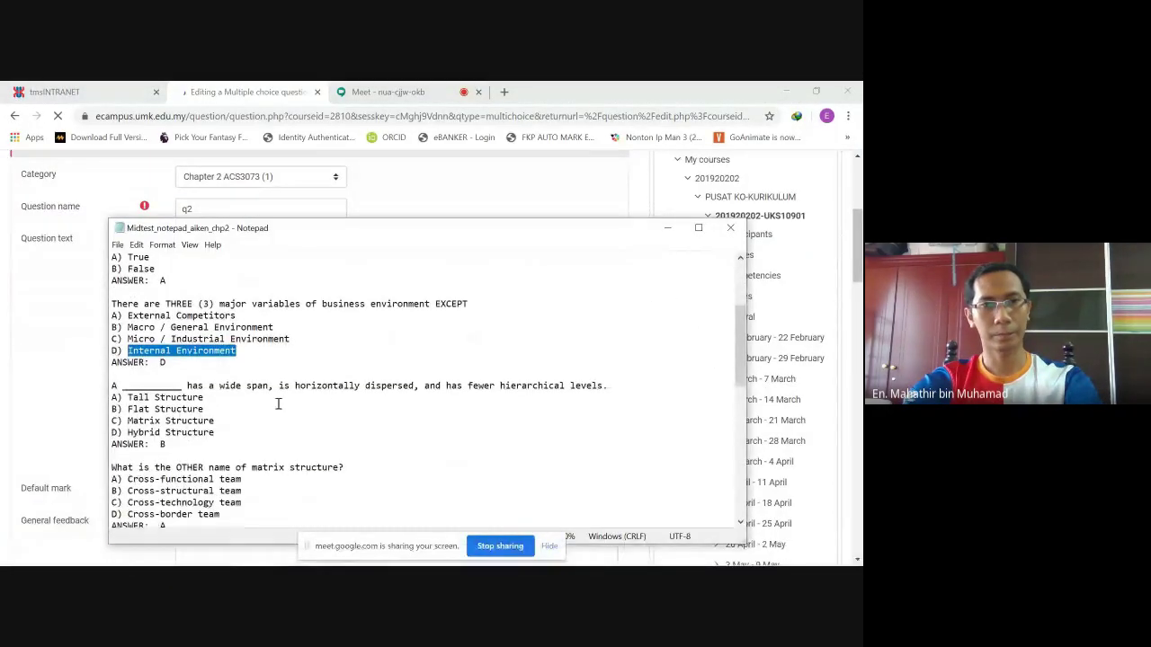
drag(623, 391, 105, 389)
key(ctrl+c)
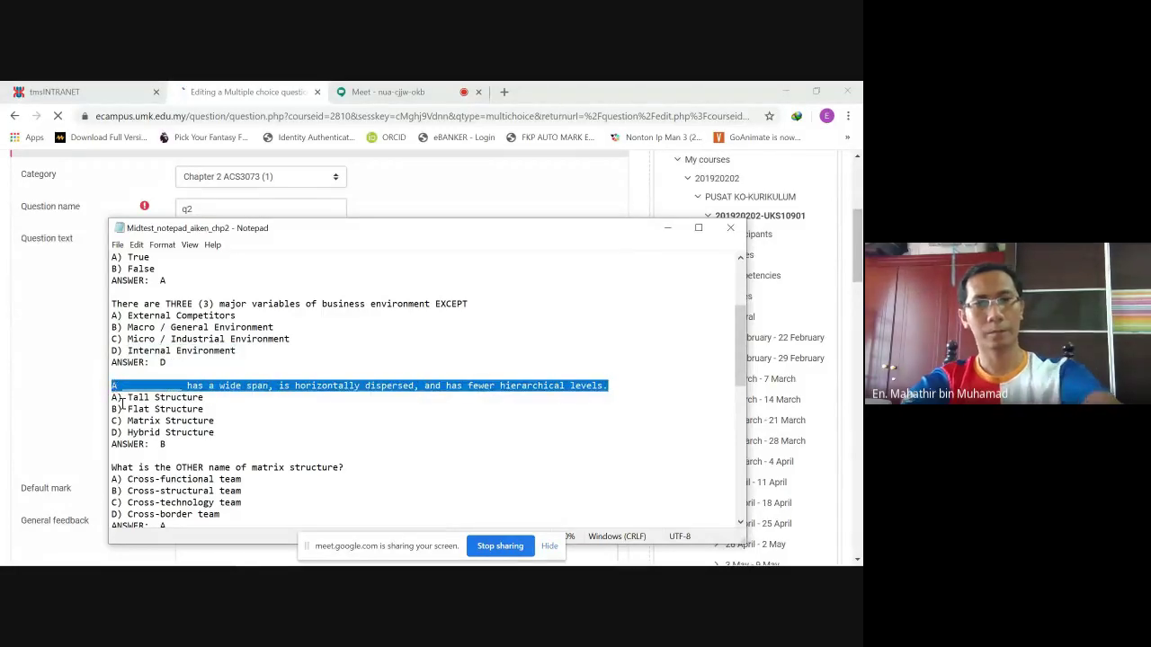
click(217, 553)
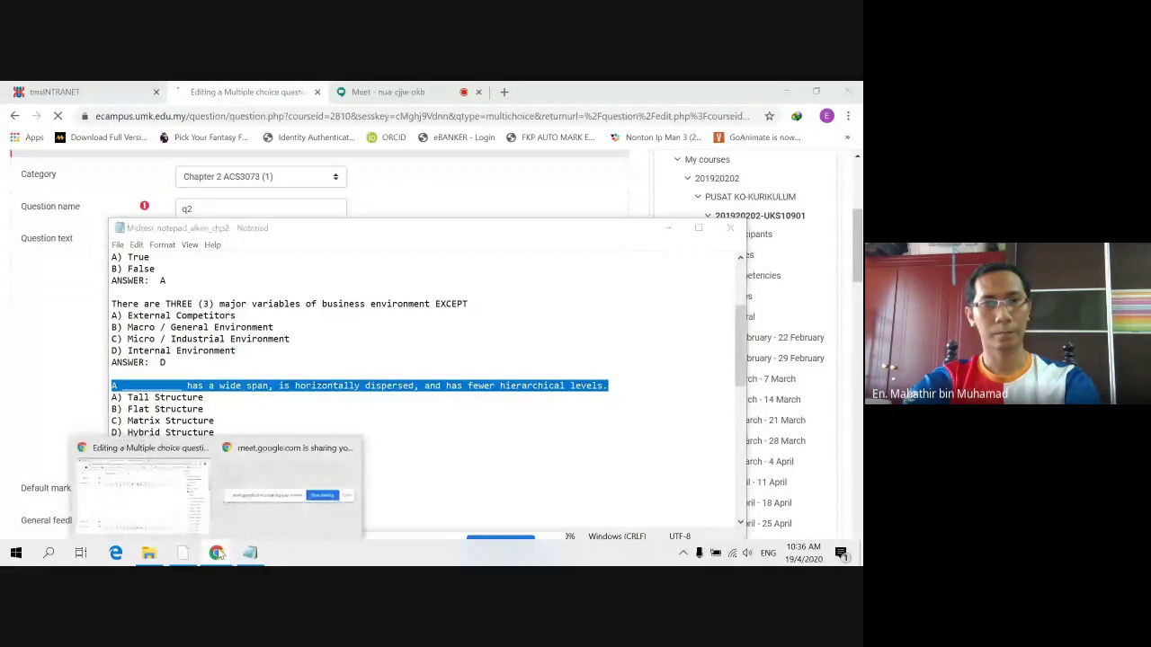
click(180, 504)
key(ctrl+v)
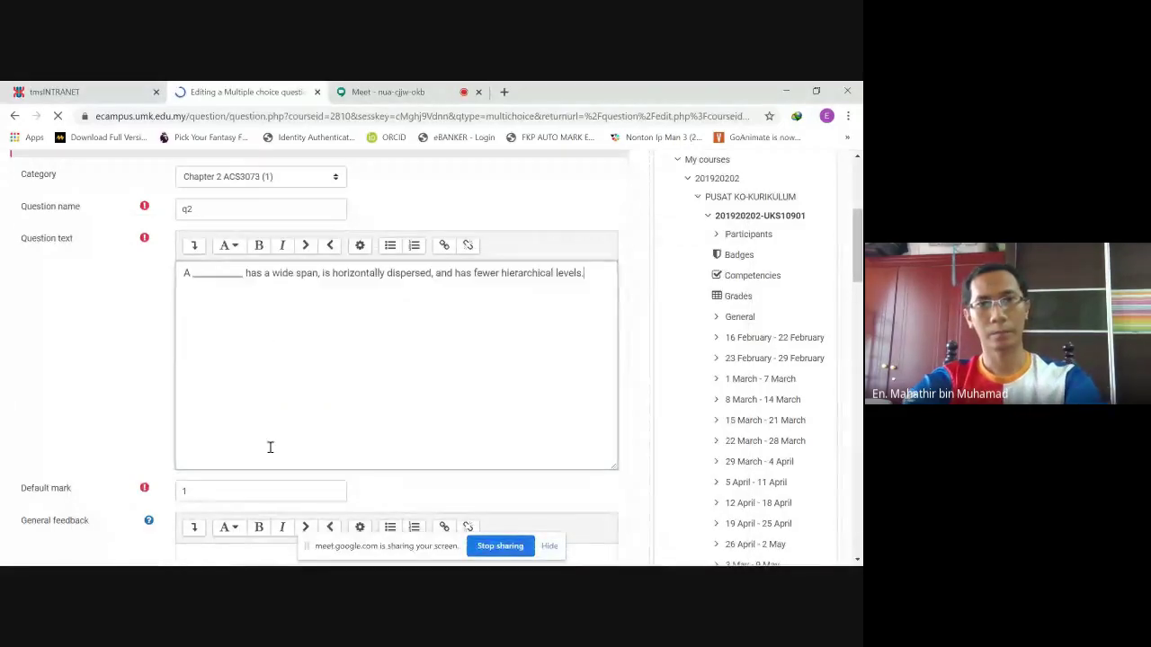
- Copy the four answers from "Tall Structure" to "Hybrid Structure" in the Notepad file and paste them together into Choice 1 in Chrome
click(274, 555)
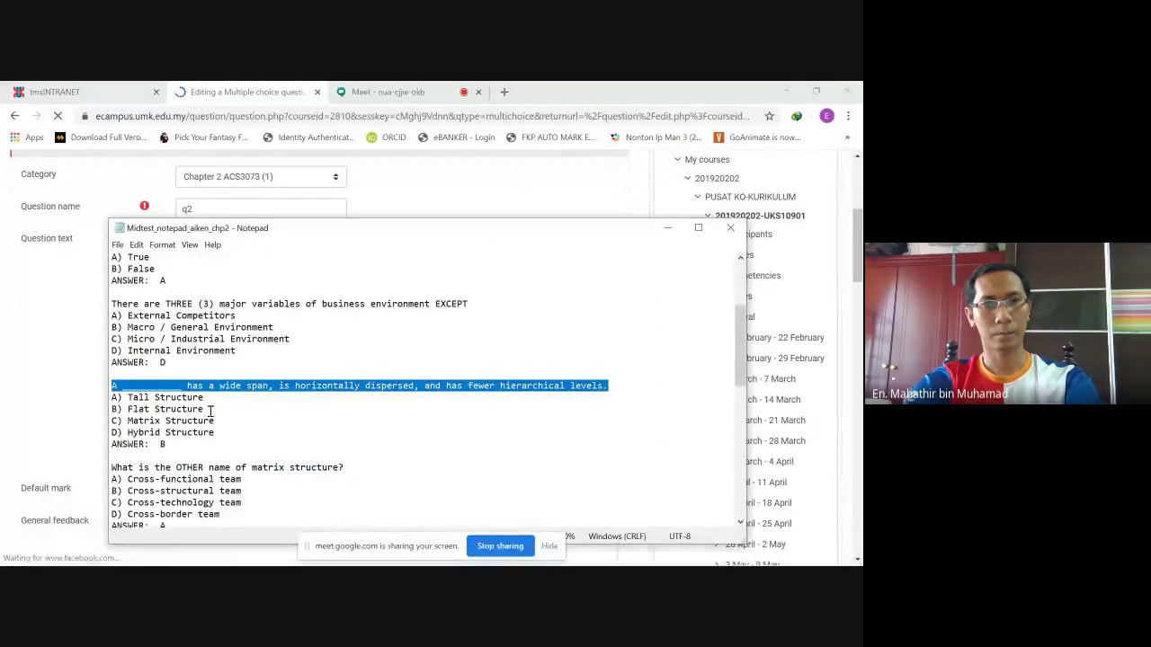
drag(208, 399, 128, 401)
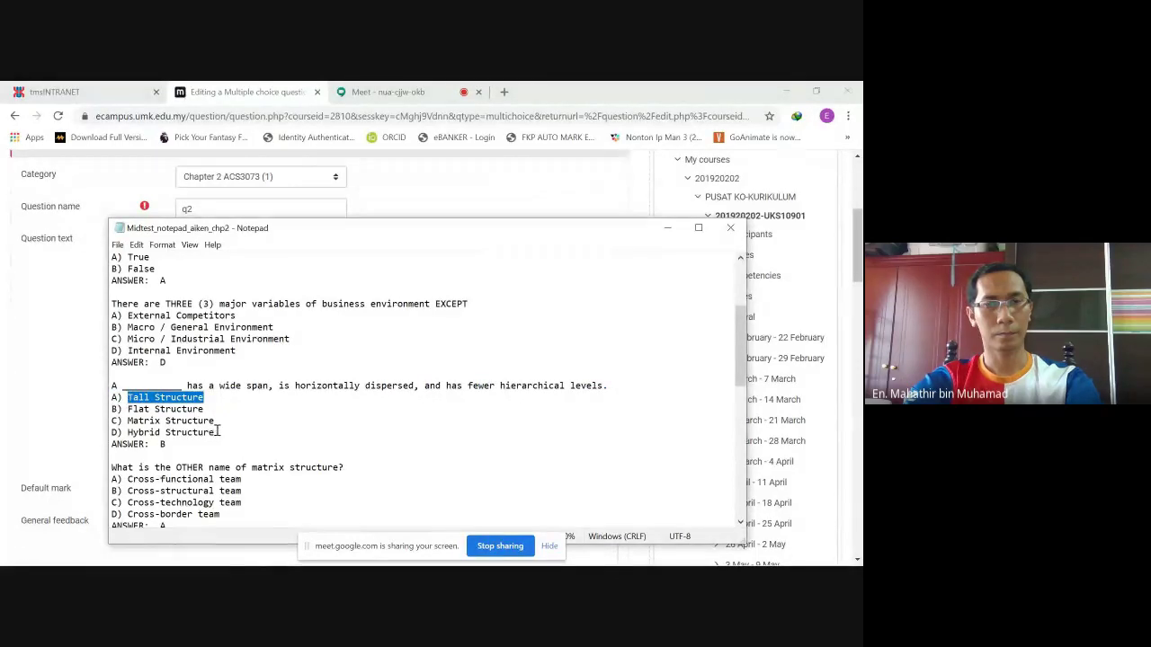
drag(219, 432, 127, 400)
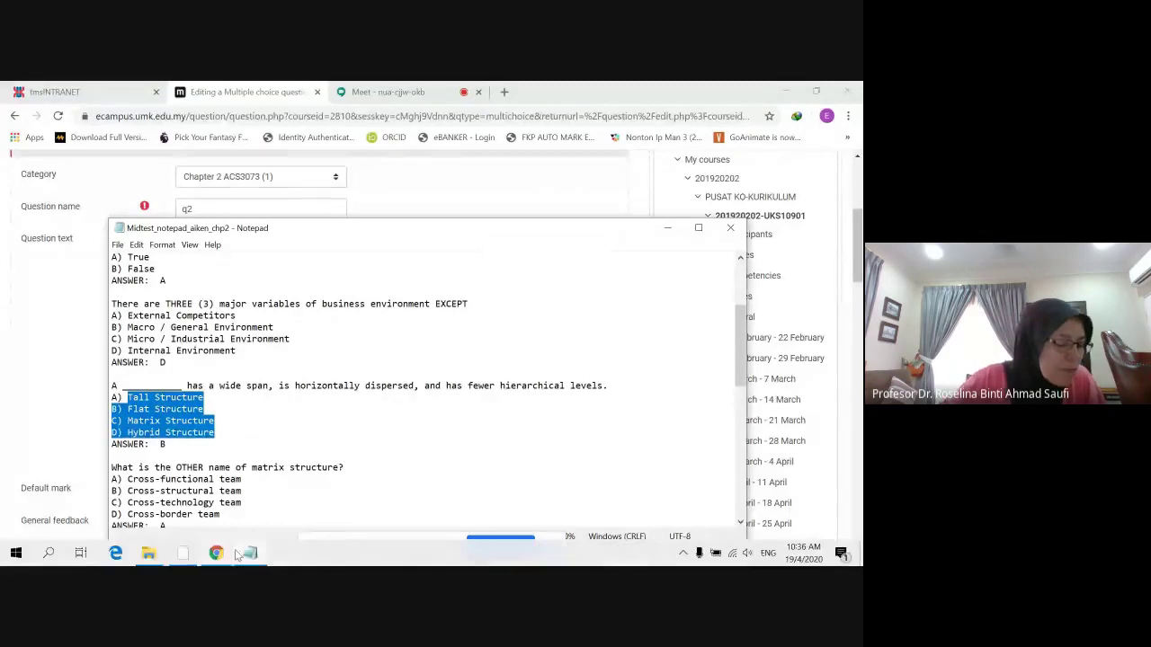
click(216, 552)
click(184, 477)
scroll(267, 378, down, 5)
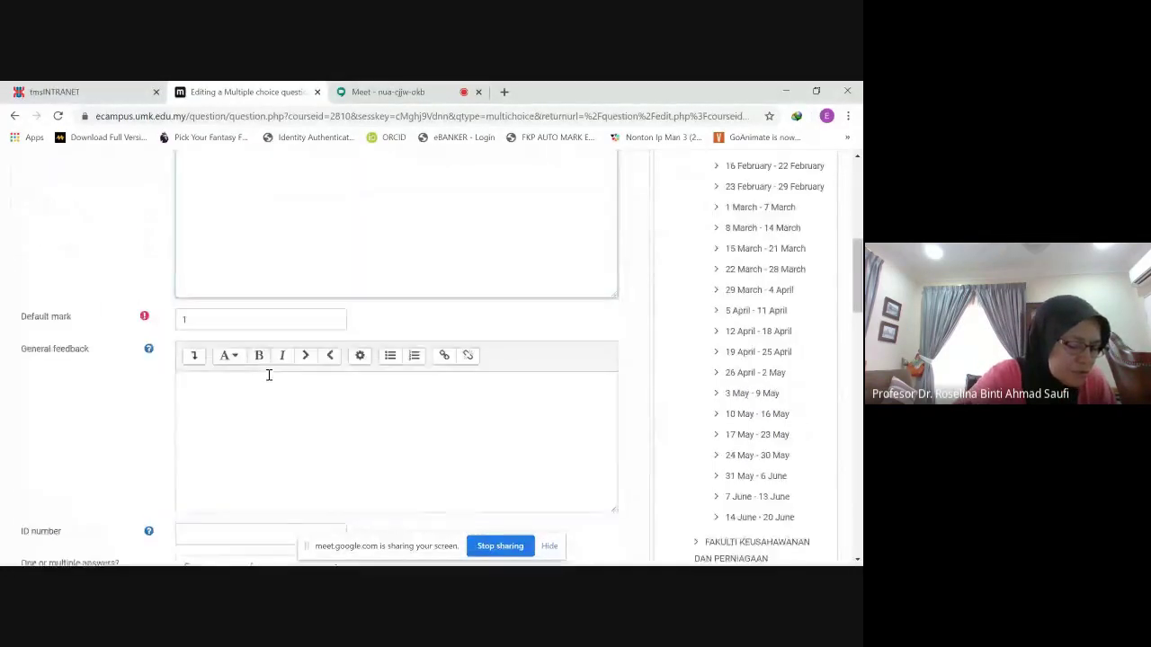
scroll(270, 373, down, 3)
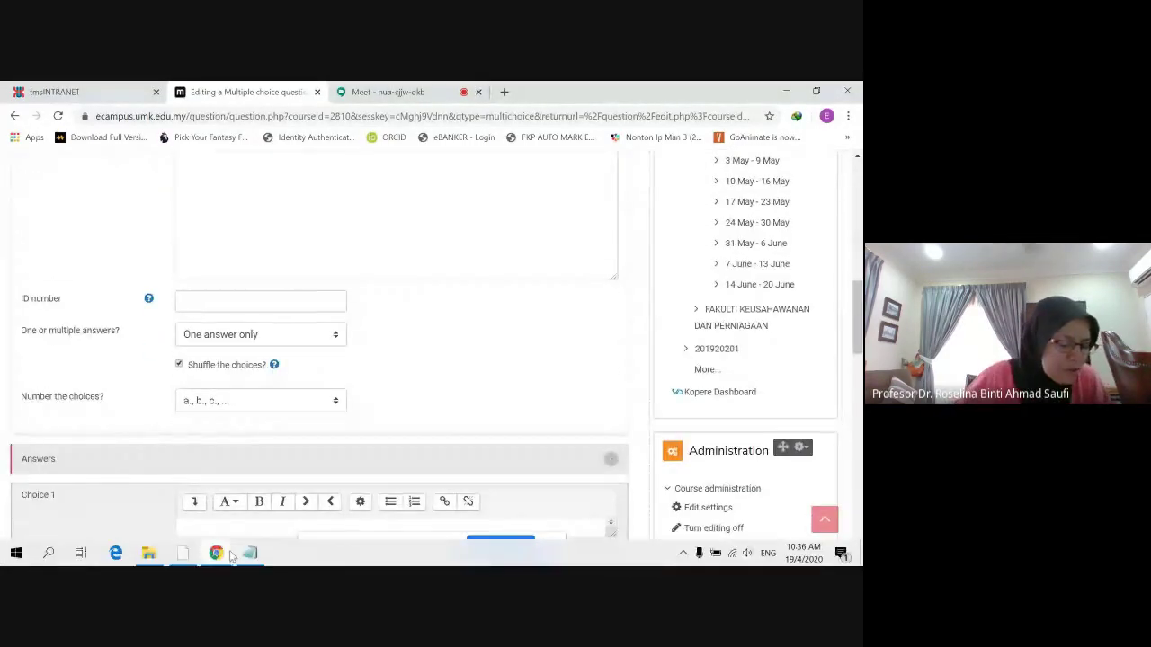
click(252, 552)
click(252, 552)
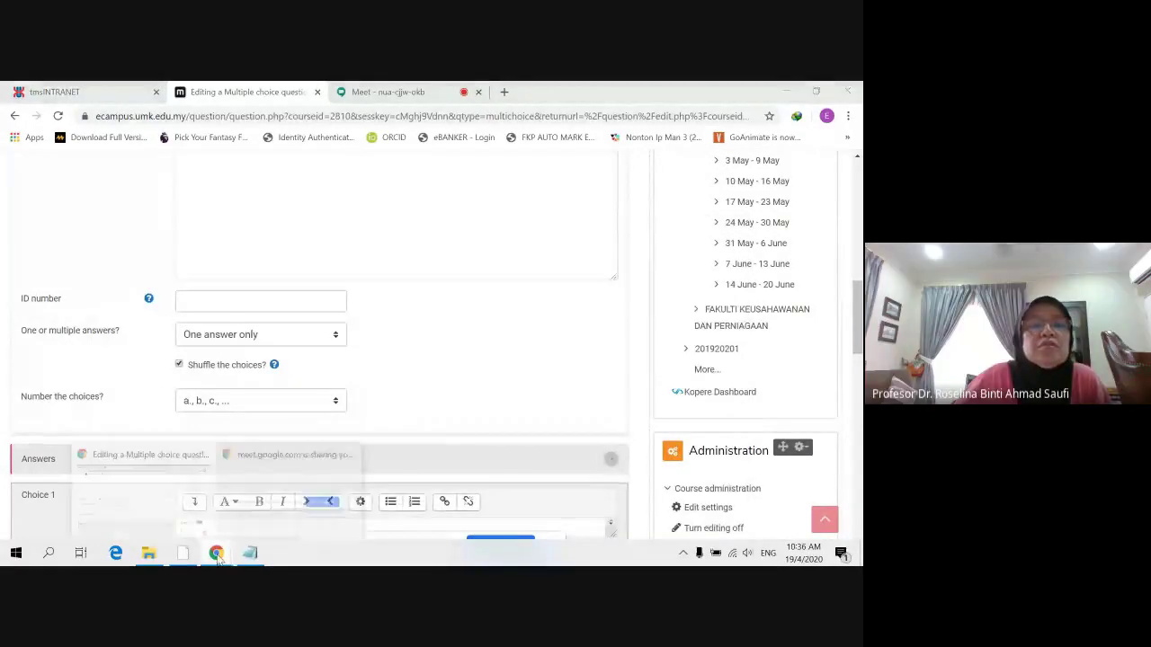
scroll(439, 333, down, 3)
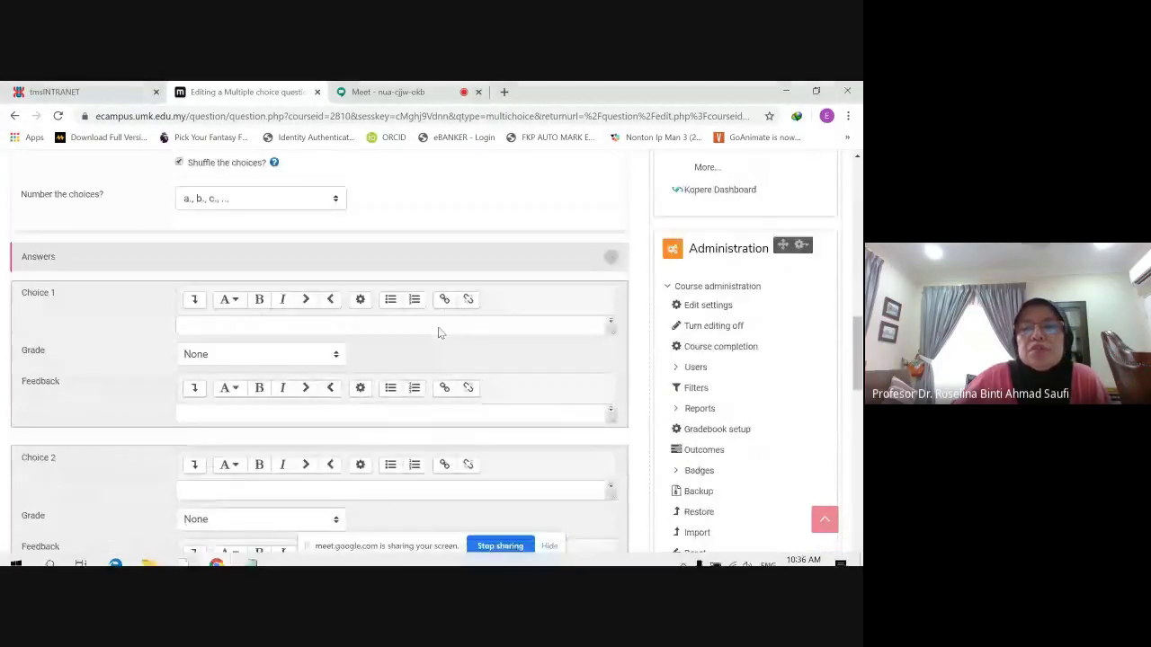
click(252, 326)
text(D) Hybrid Structure)
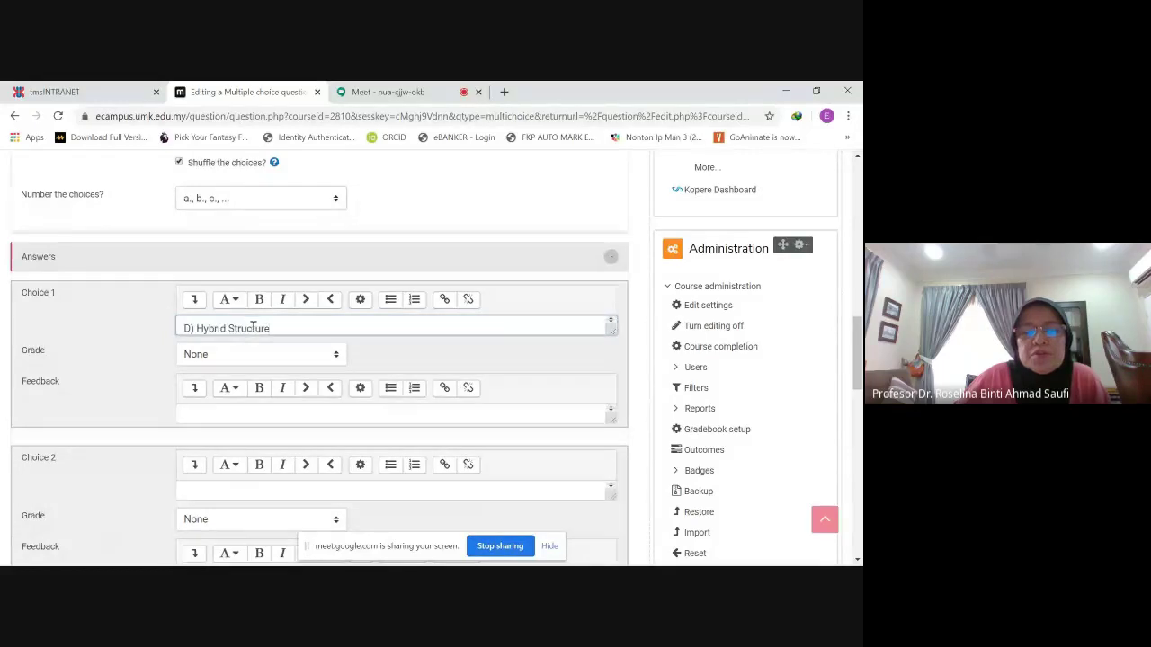
- Reduce the Choice 1 answer to only "Tall Structure", removing the other pasted answers
drag(279, 329, 227, 332)
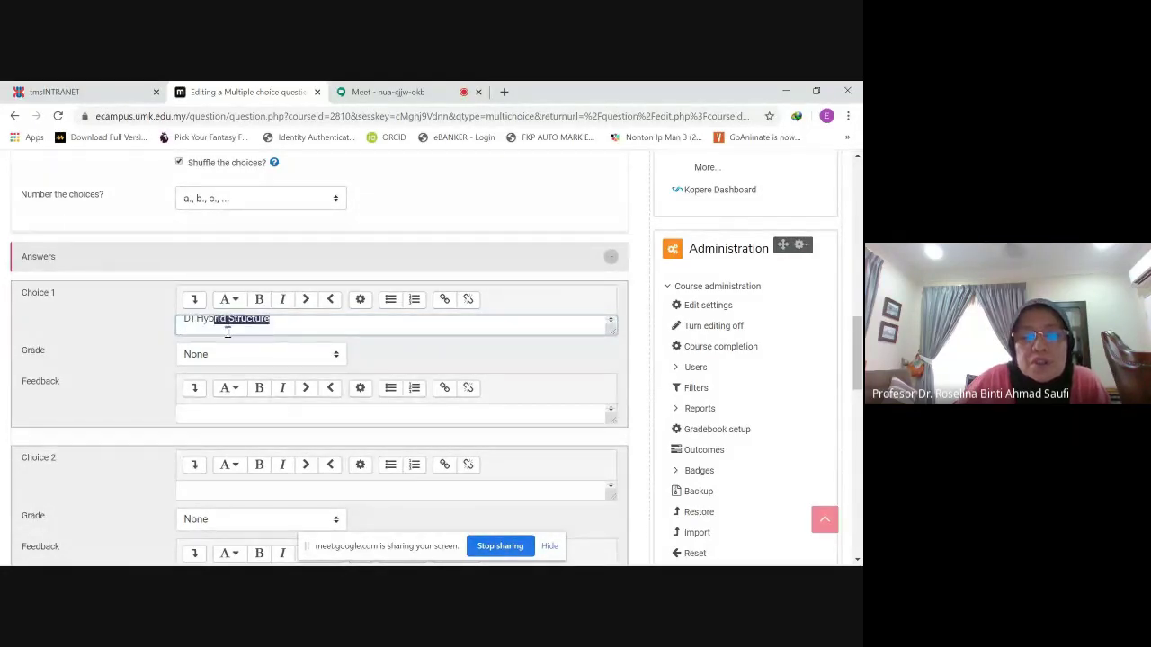
click(276, 326)
key(ctrl+a)
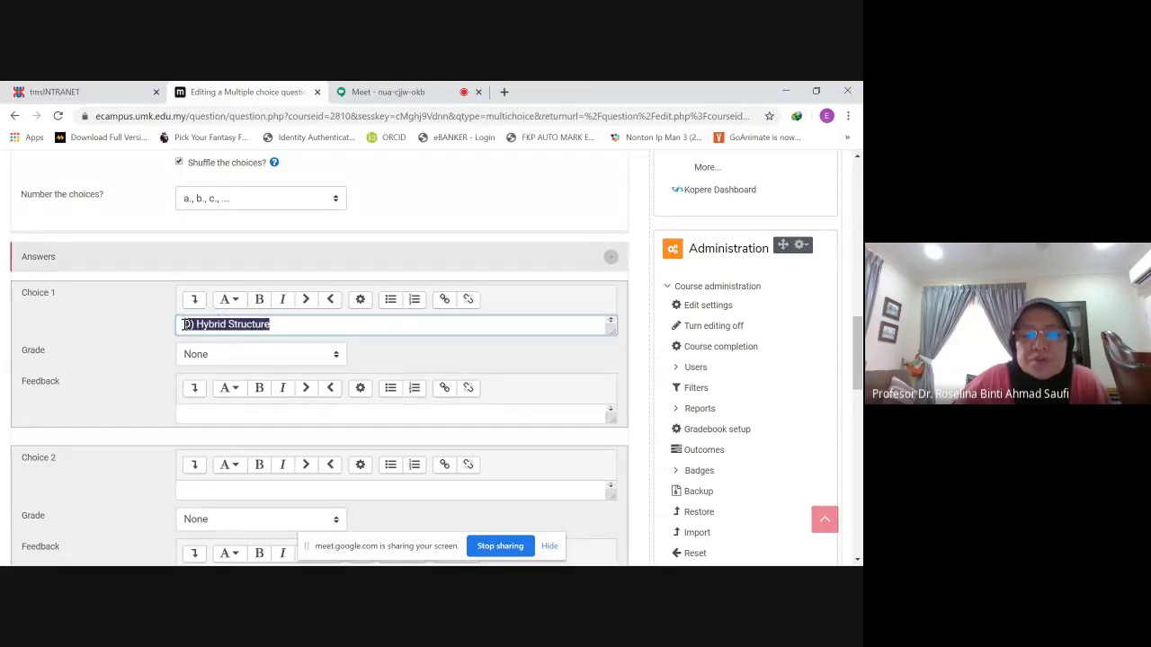
key(ctrl+z)
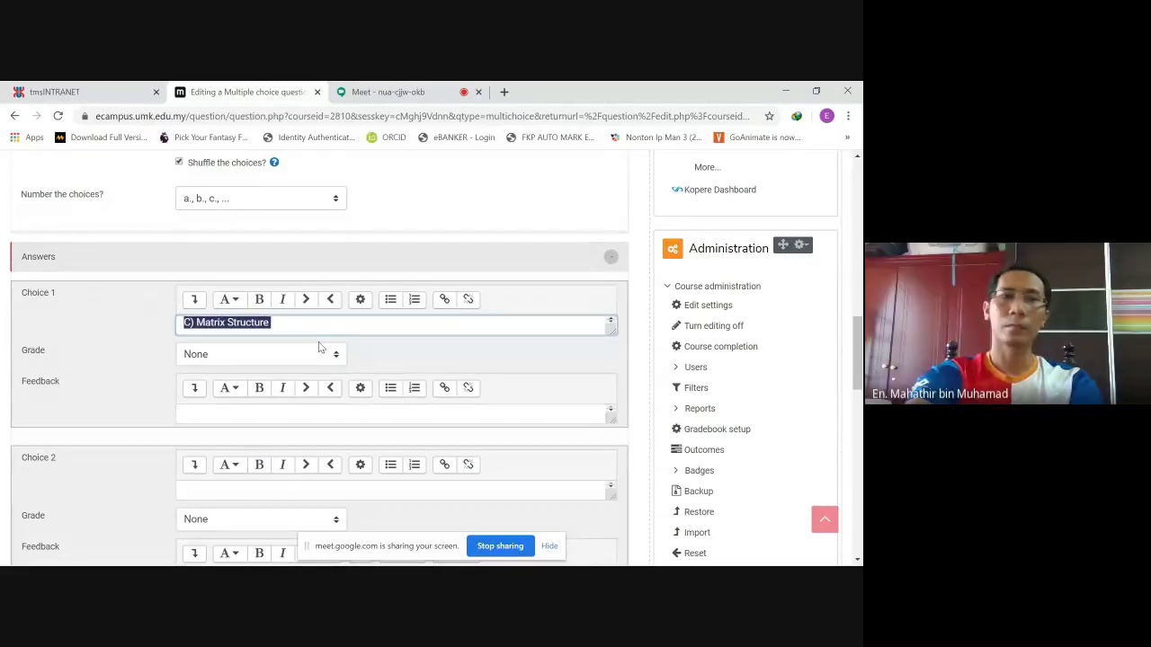
key(BackSpace)
key(ctrl+z)
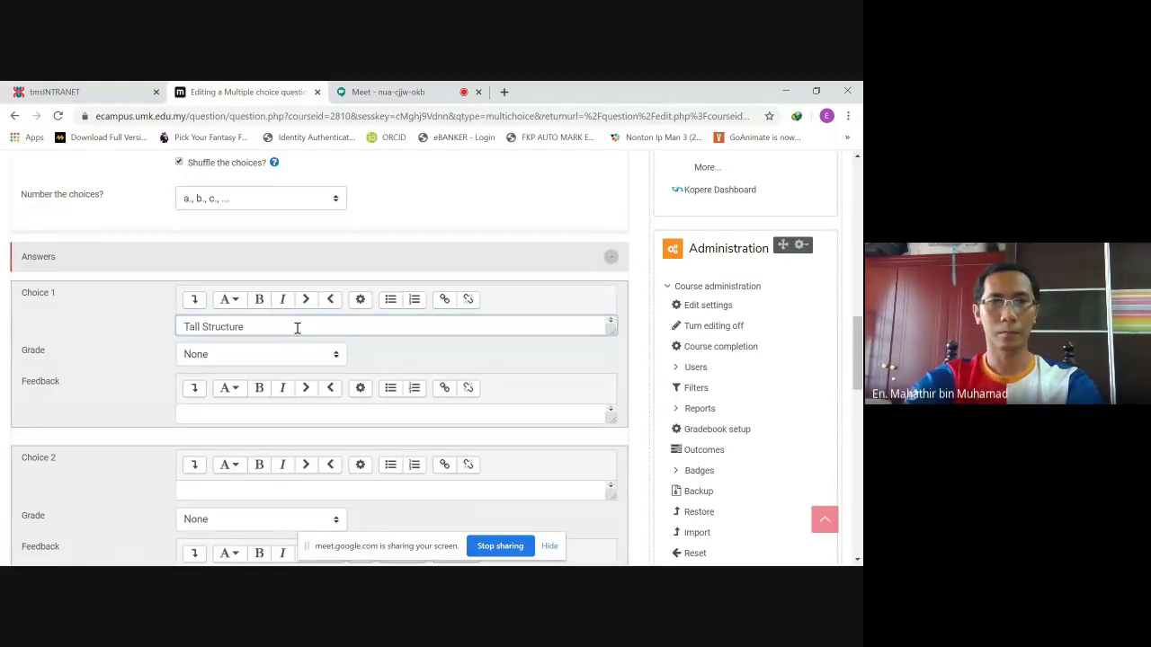
key(ctrl+y)
key(ctrl+z)
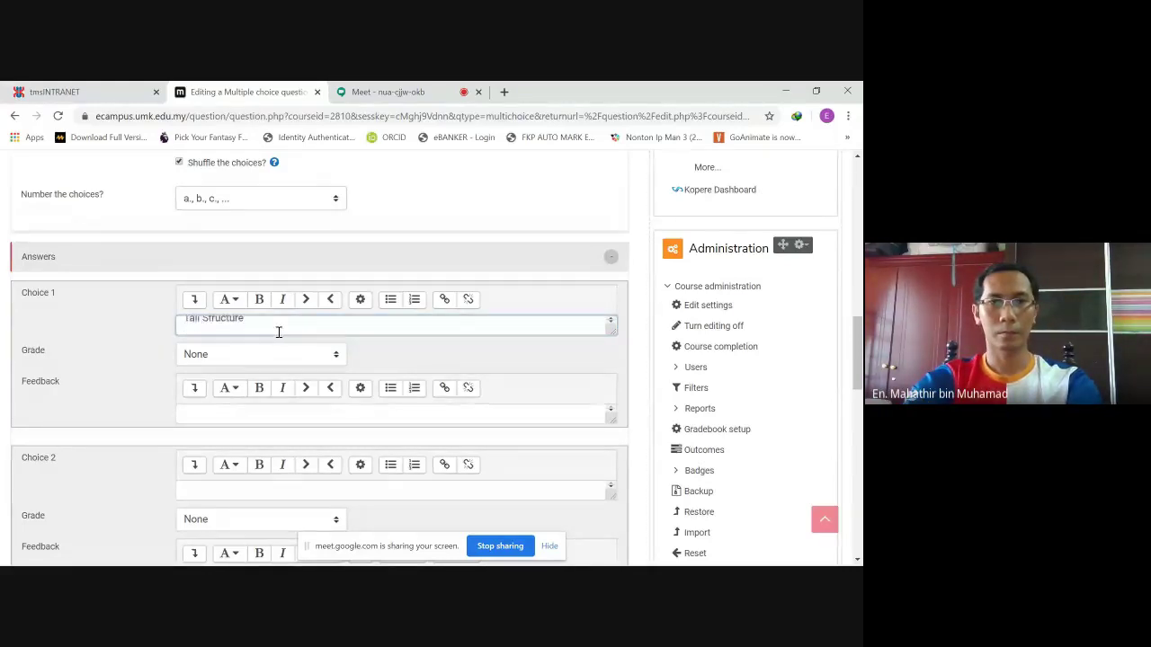
key(ctrl+z)
text(Tall Str)
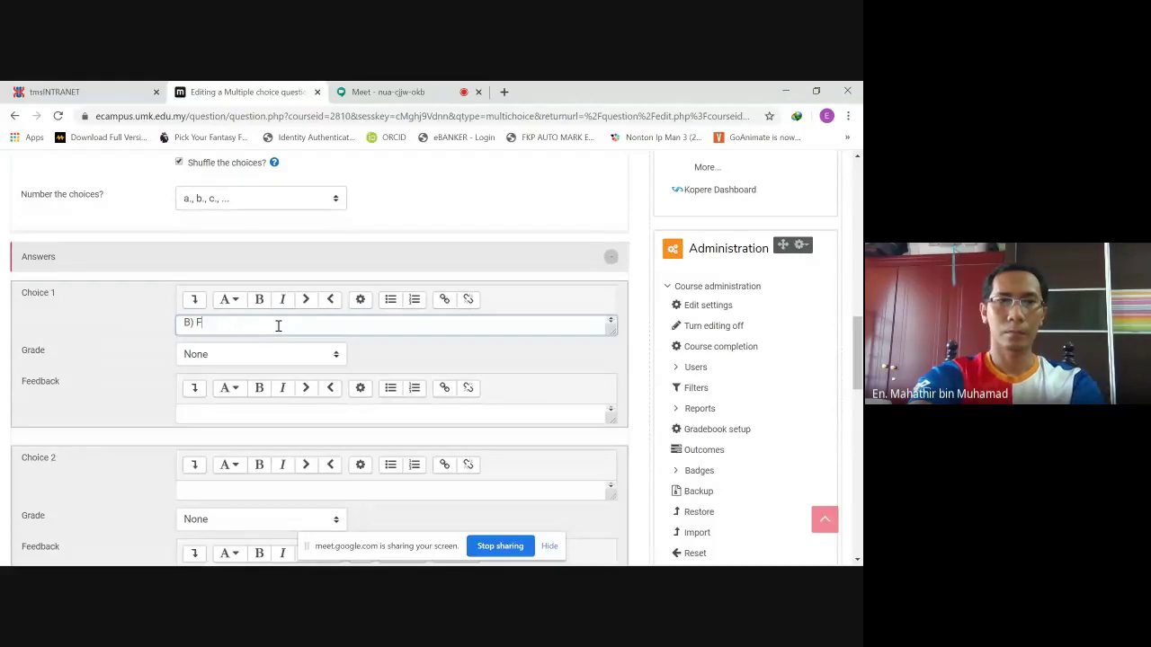
text(uv)
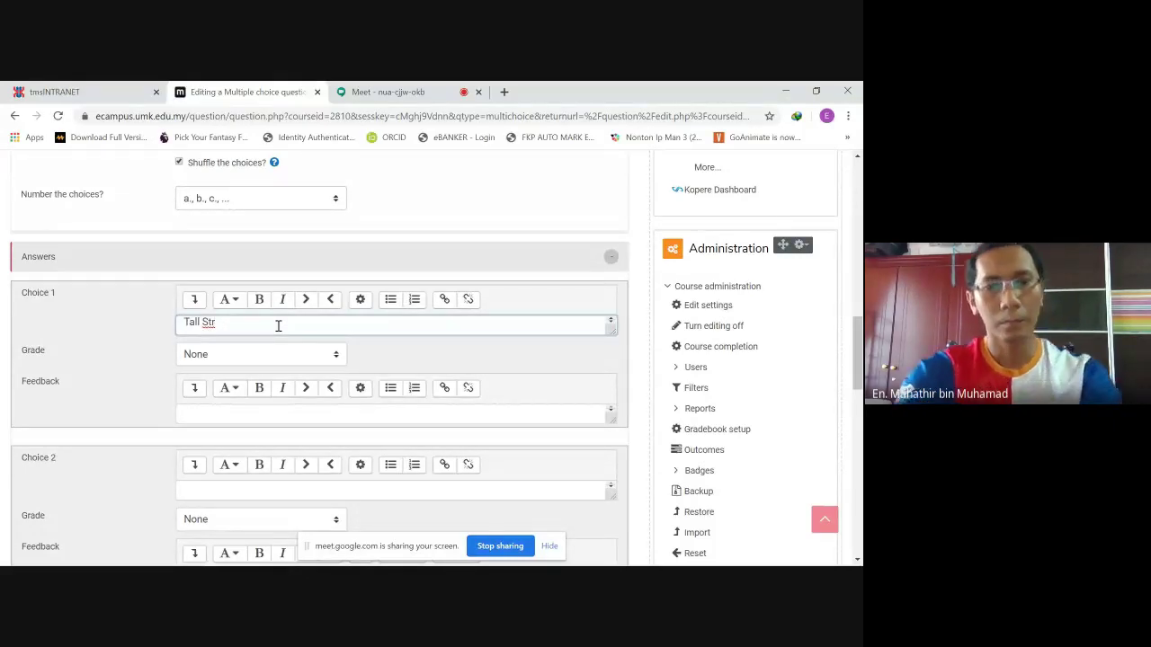
key(BackSpace)
text(cture)
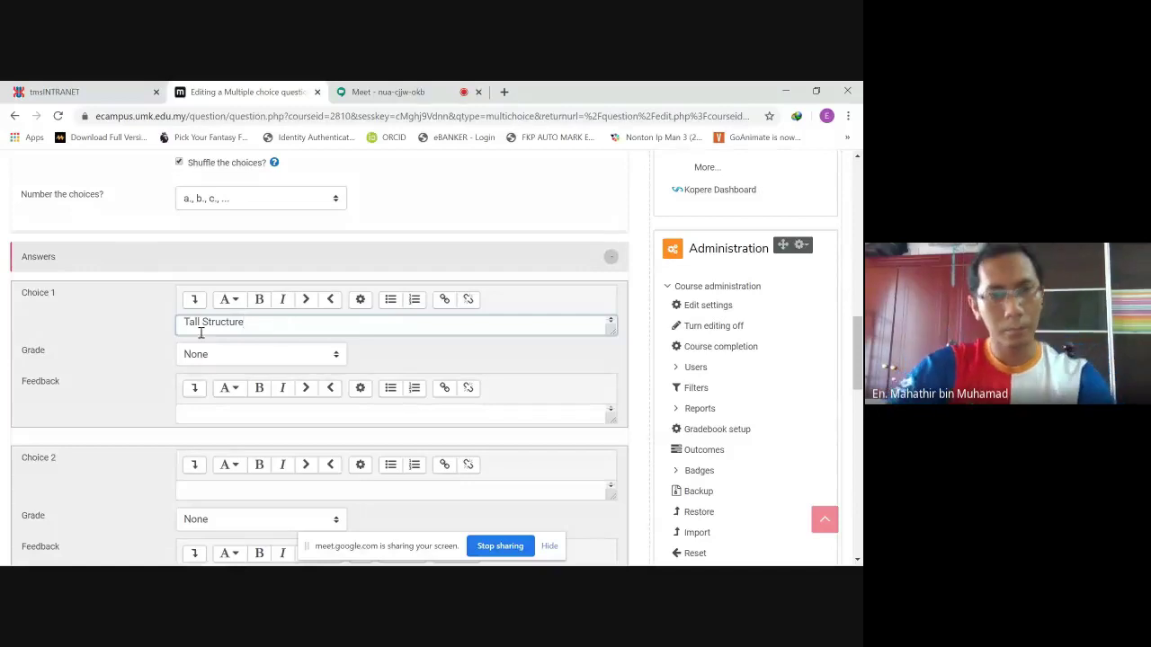
- Copy "Flat Structure" from the Notepad file and paste it into Choice 2 in Chrome
scroll(180, 342, down, 3)
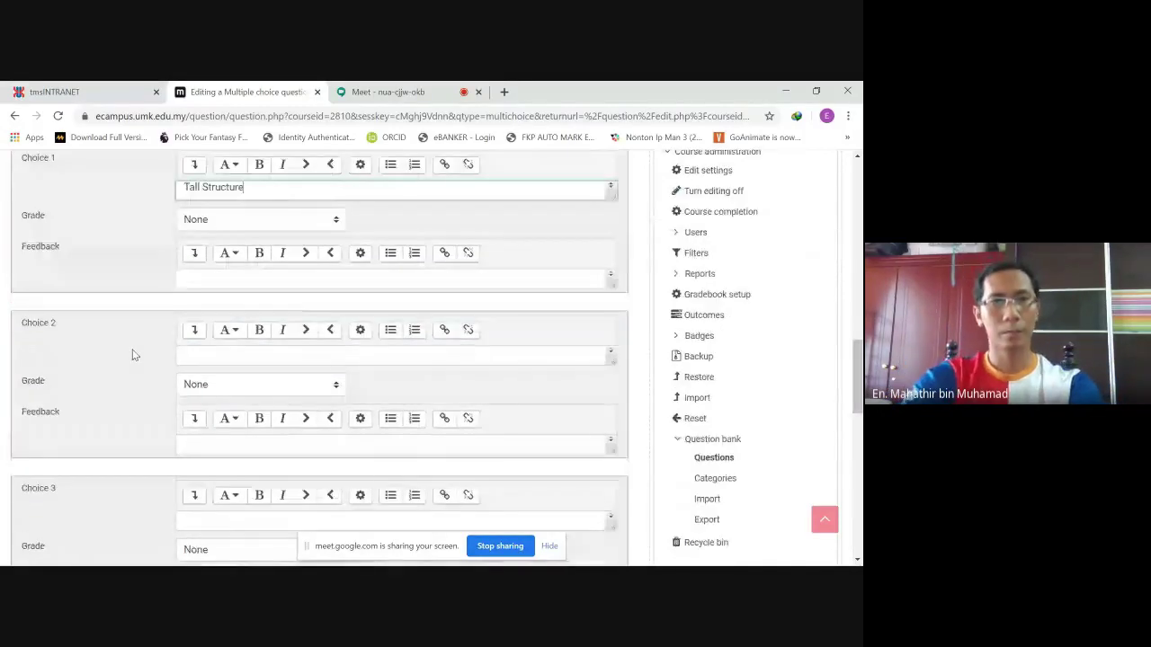
click(249, 553)
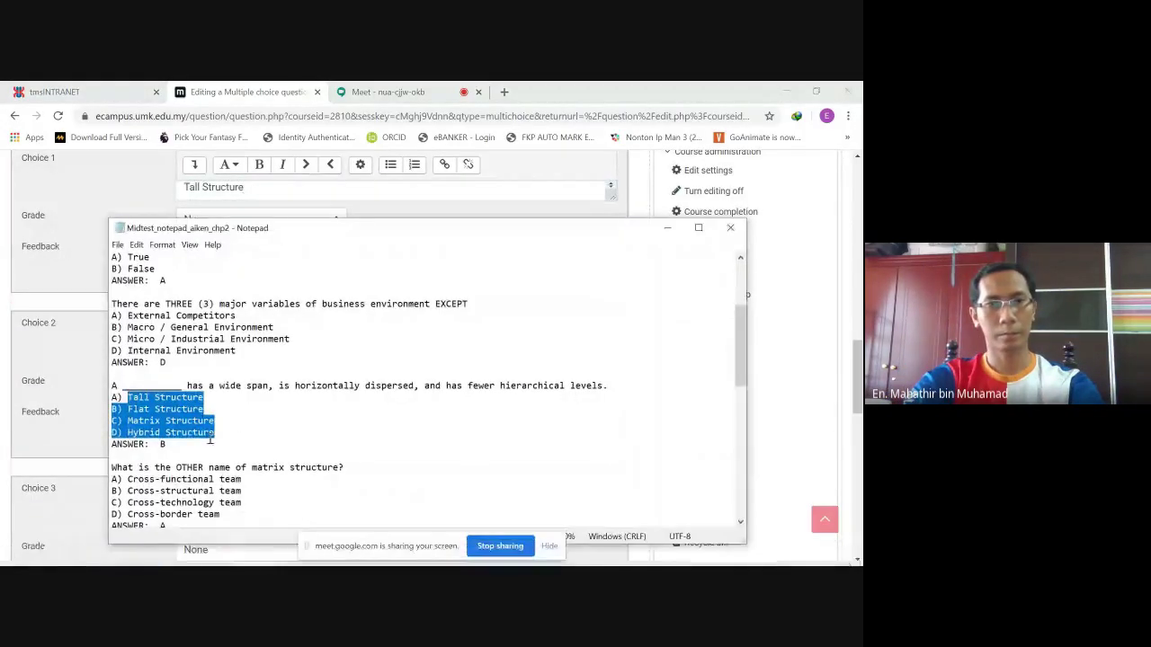
drag(204, 409, 127, 410)
key(ctrl+c)
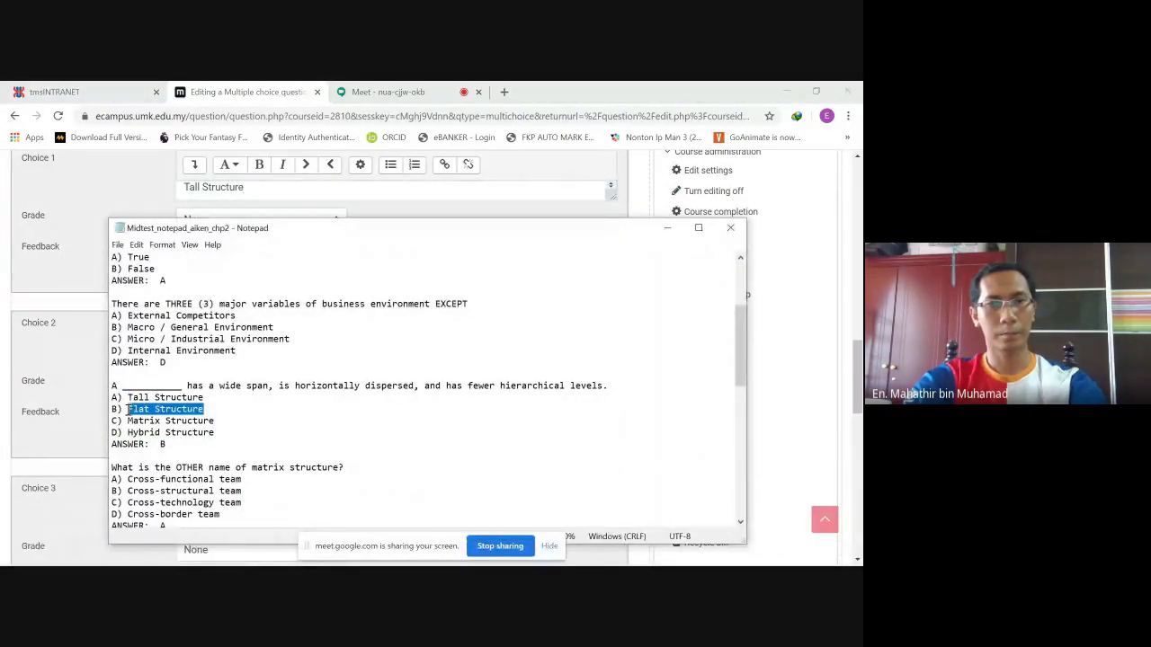
mouse_move(216, 563)
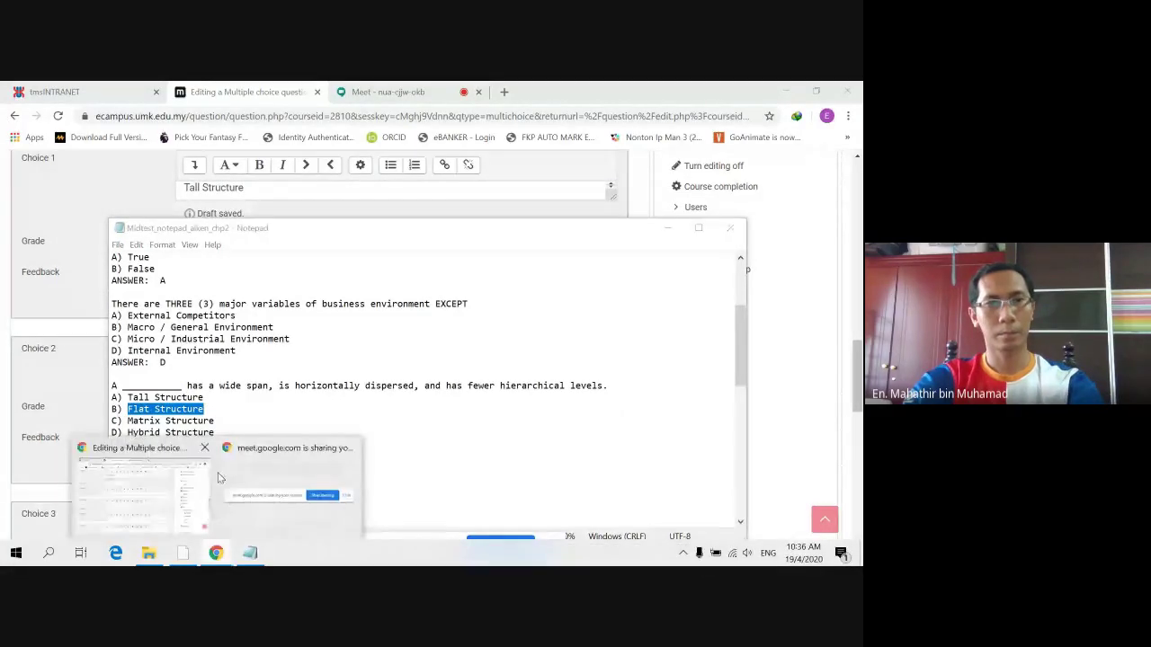
click(141, 490)
click(249, 379)
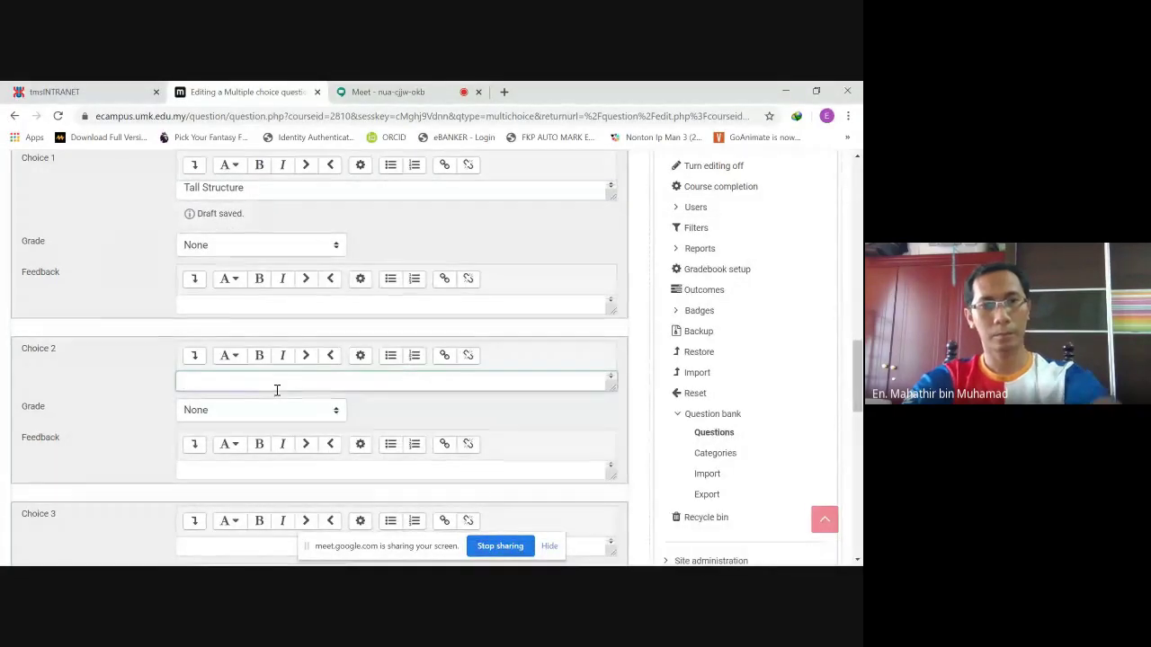
key(ctrl+v)
- Copy "Matrix Structure" from the Notepad file and paste it into Choice 3 in Chrome
click(244, 554)
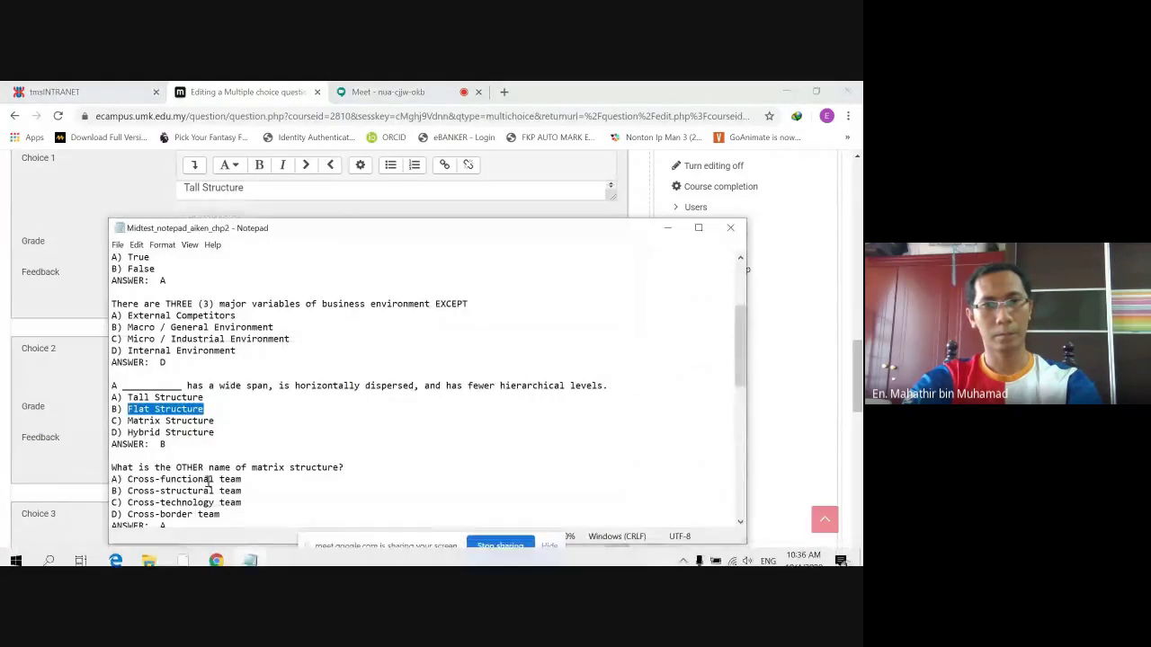
drag(224, 421, 127, 421)
key(ctrl+c)
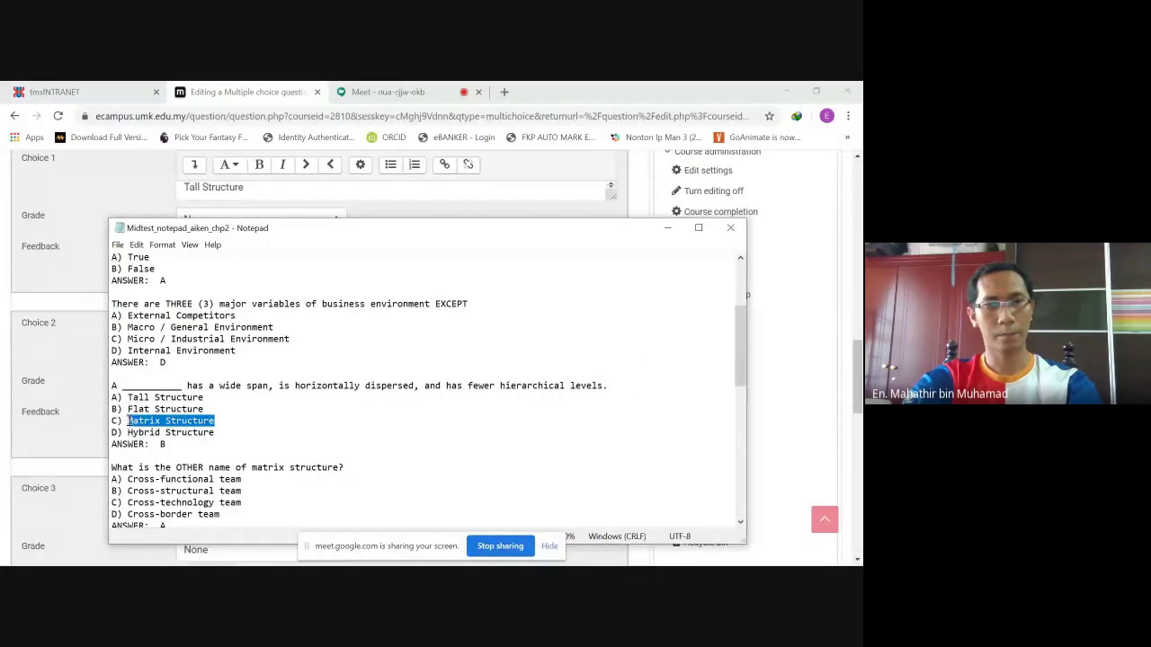
mouse_move(216, 558)
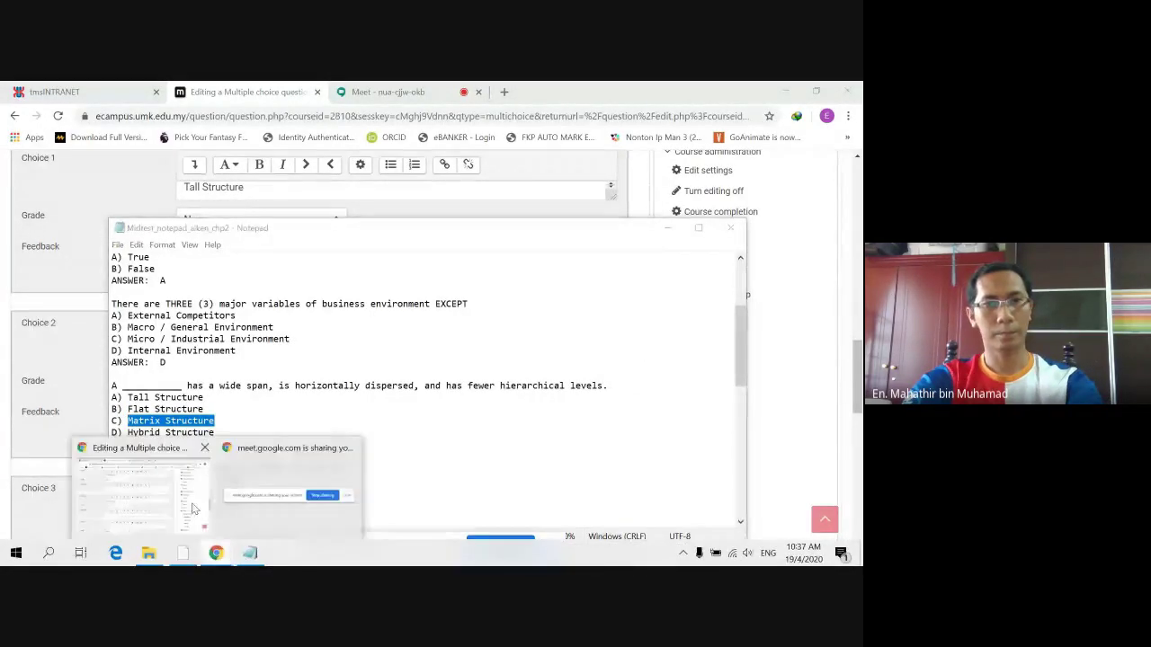
click(147, 504)
scroll(252, 396, down, 2)
click(246, 390)
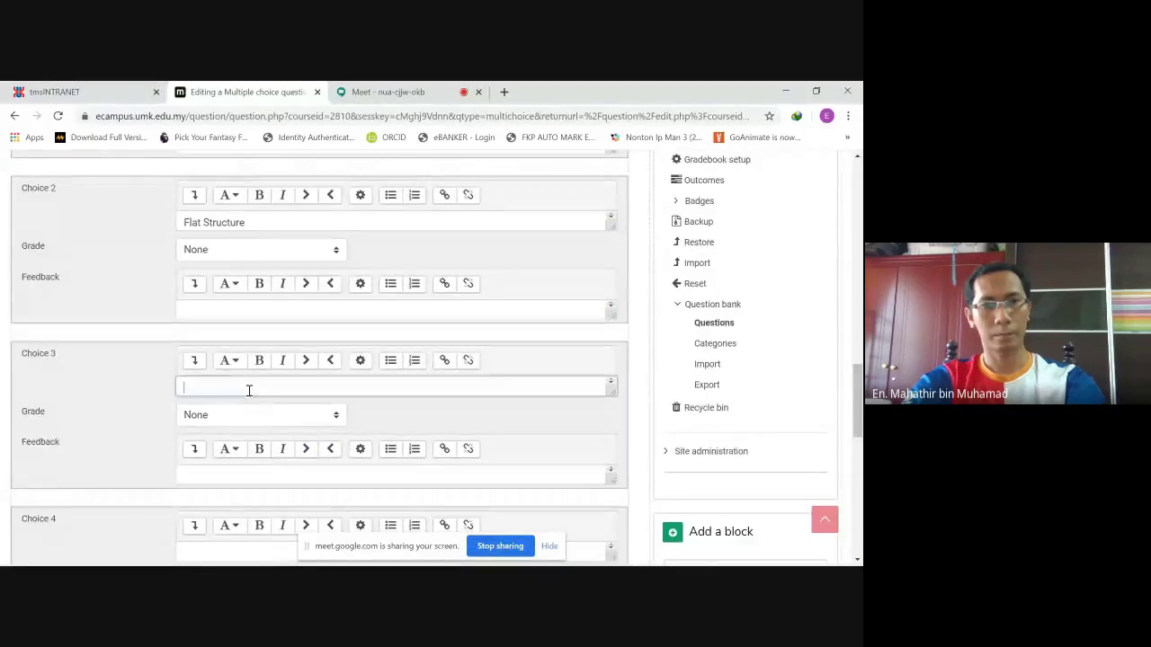
key(ctrl+v)
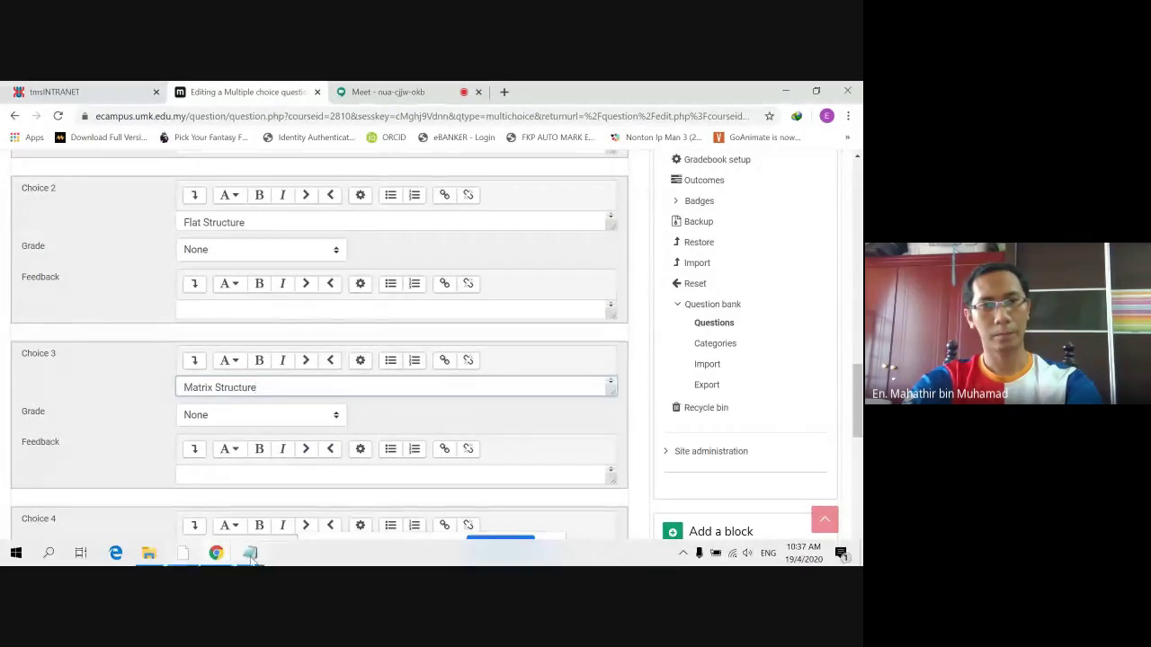
- Copy "Hybrid Structure" from the Notepad file and paste it into Choice 4 in Chrome
click(258, 558)
click(216, 433)
drag(216, 433, 135, 436)
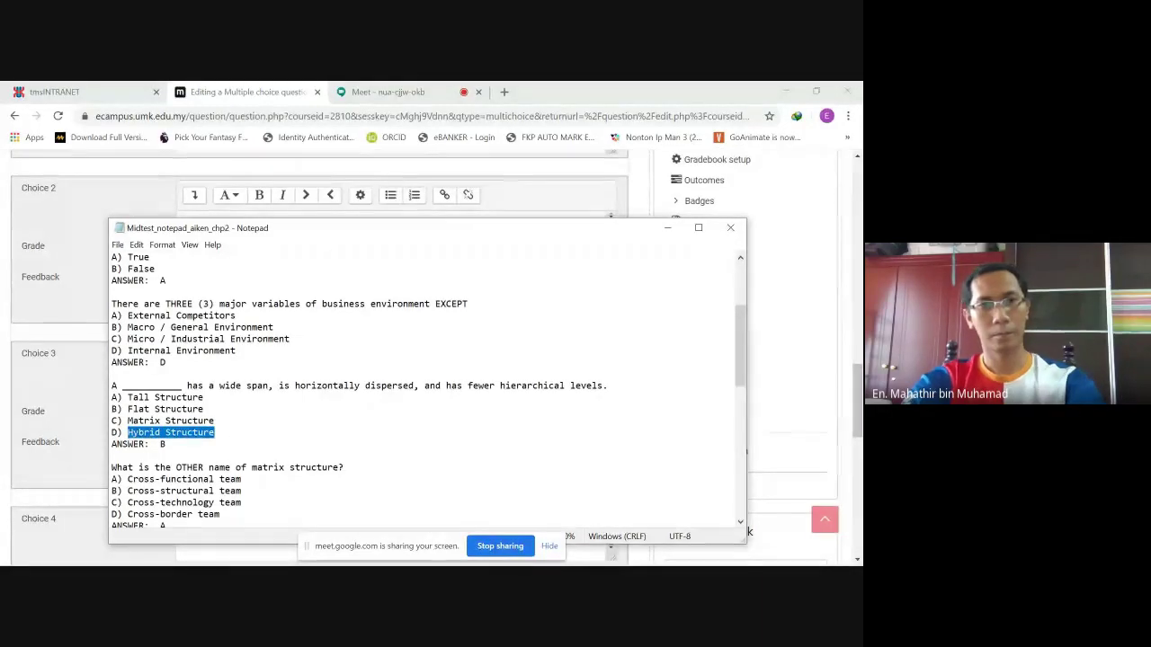
mouse_move(216, 560)
click(144, 486)
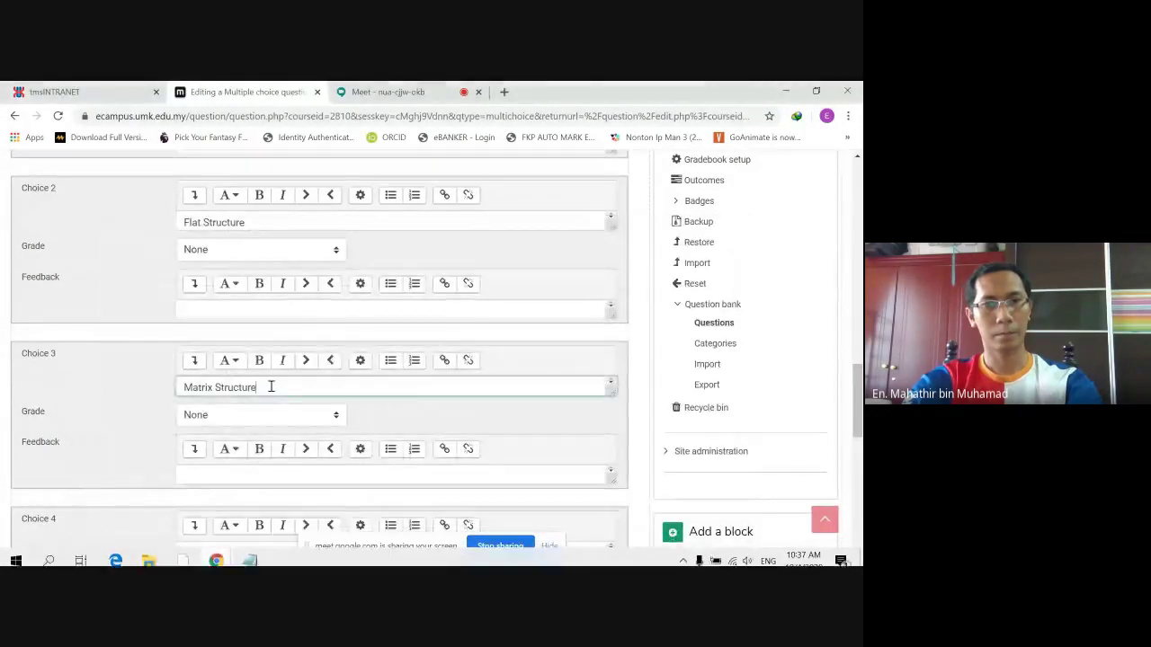
click(126, 404)
scroll(190, 353, down, 2)
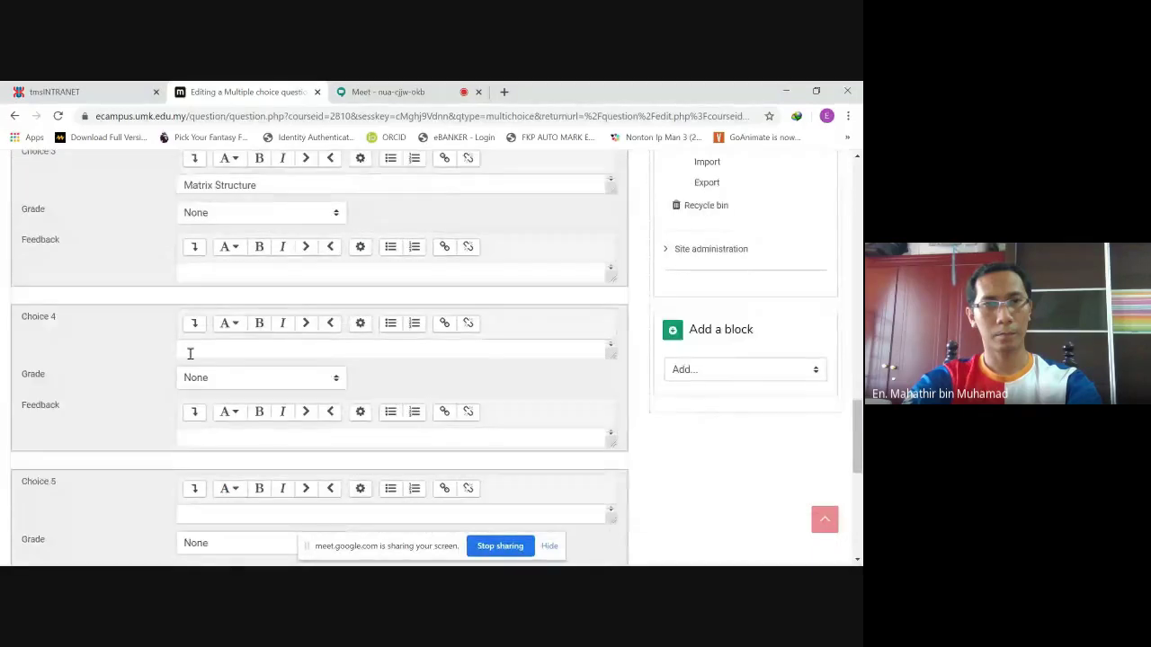
click(219, 351)
text(Hybrid Structure)
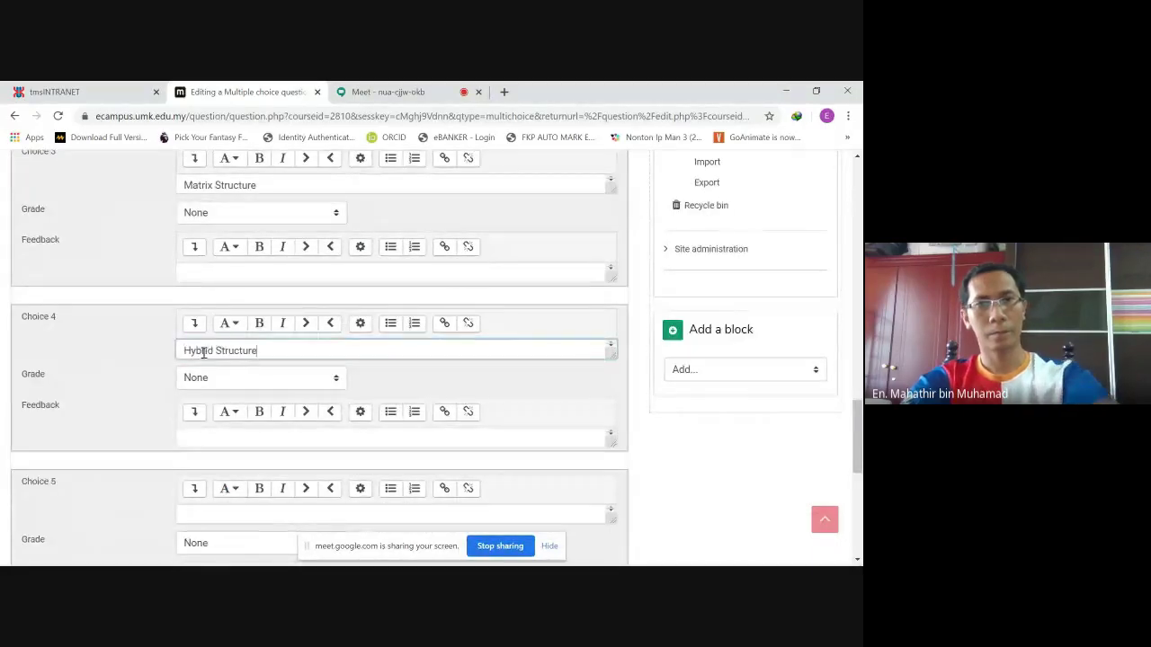
click(124, 366)
- Set the grade of Choice 2 to 100% and save the question
scroll(132, 326, up, 3)
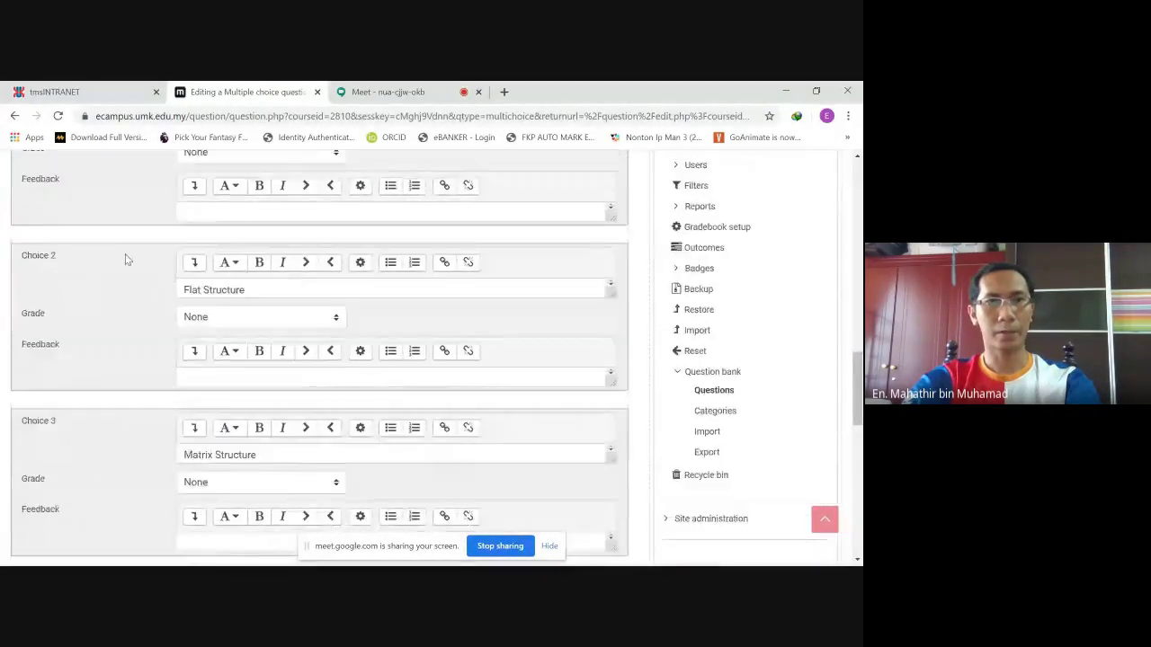
click(301, 311)
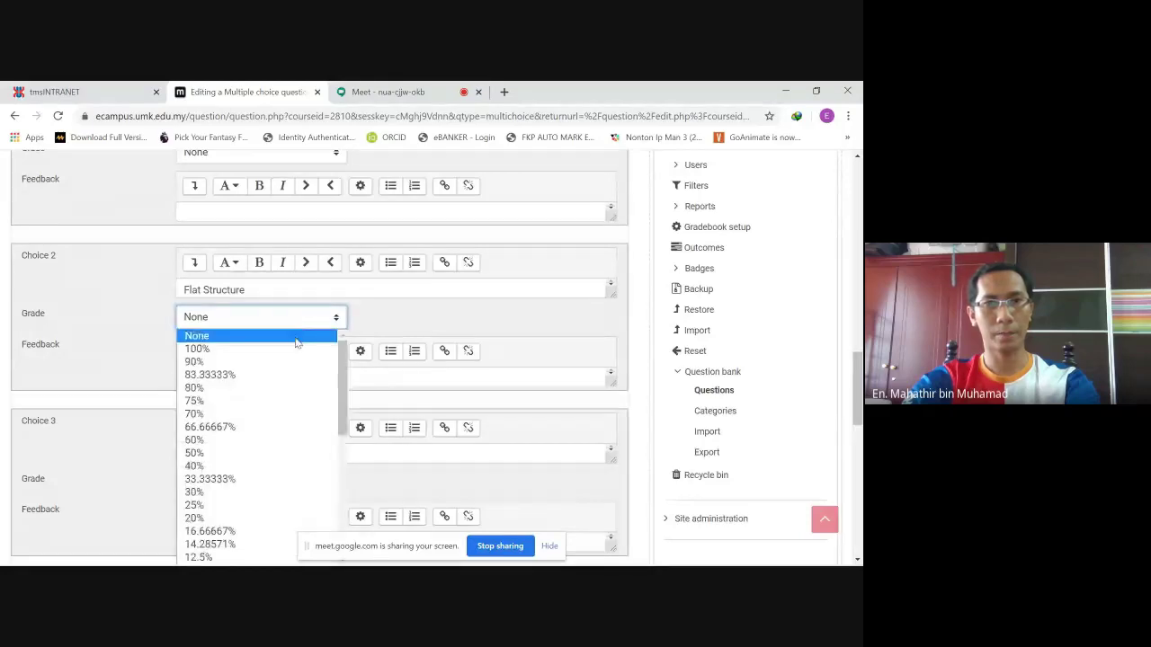
click(292, 350)
scroll(119, 317, down, 10)
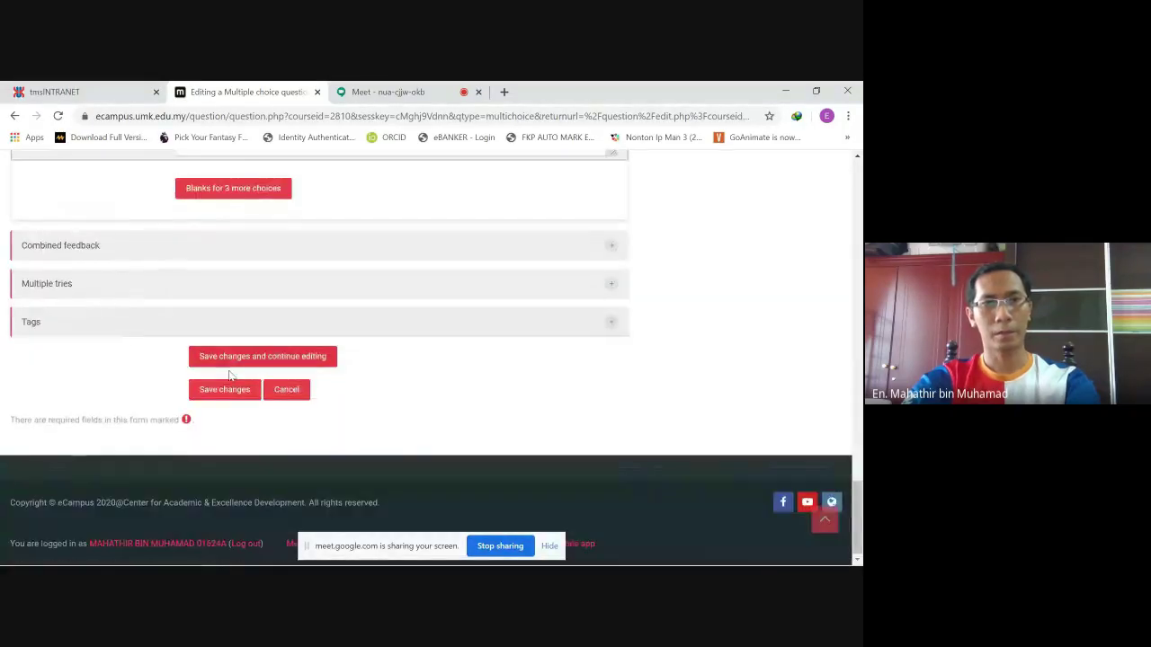
click(223, 393)
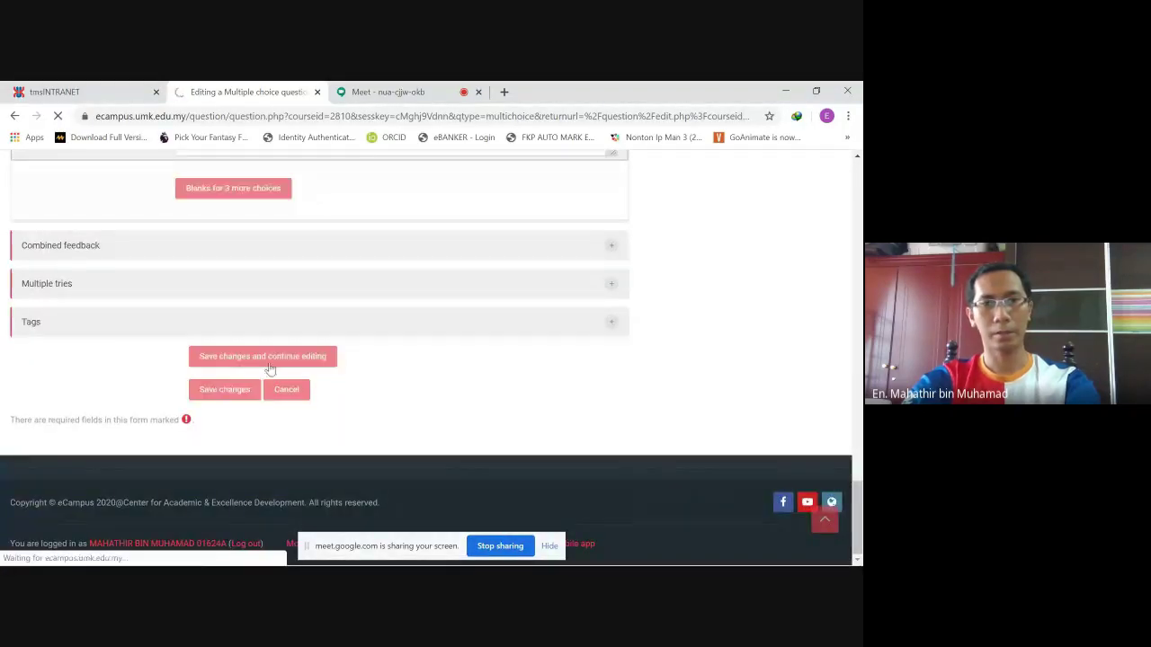
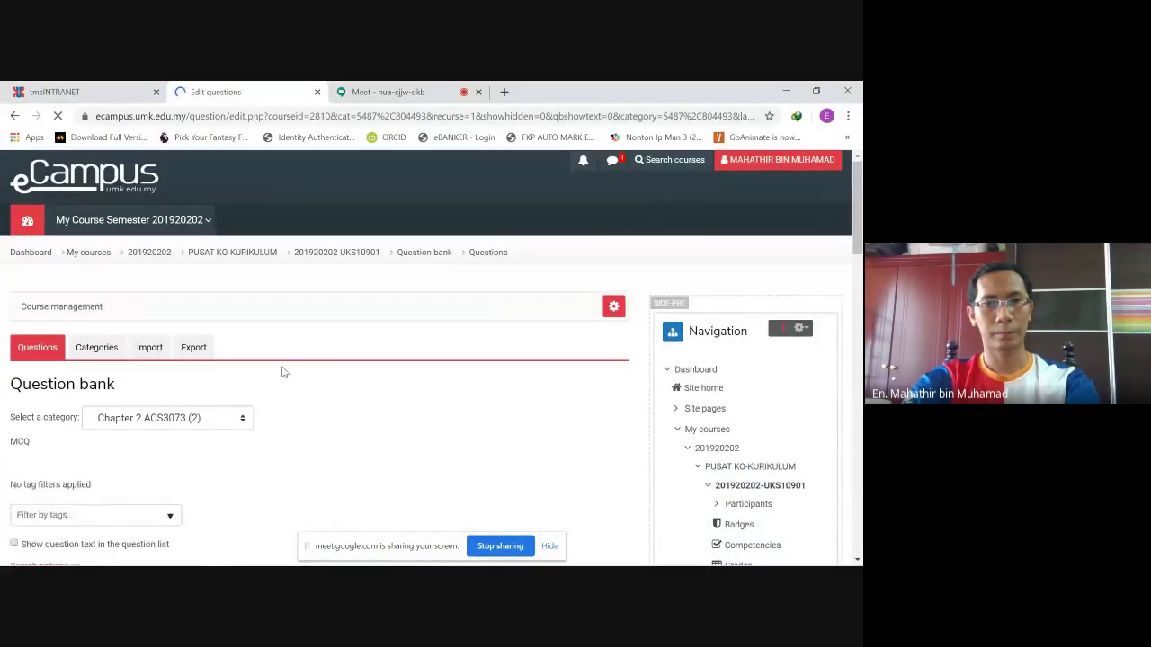
- Add another new multiple choice question to the Chapter 2 ACS3073 category
scroll(284, 378, down, 2)
click(86, 295)
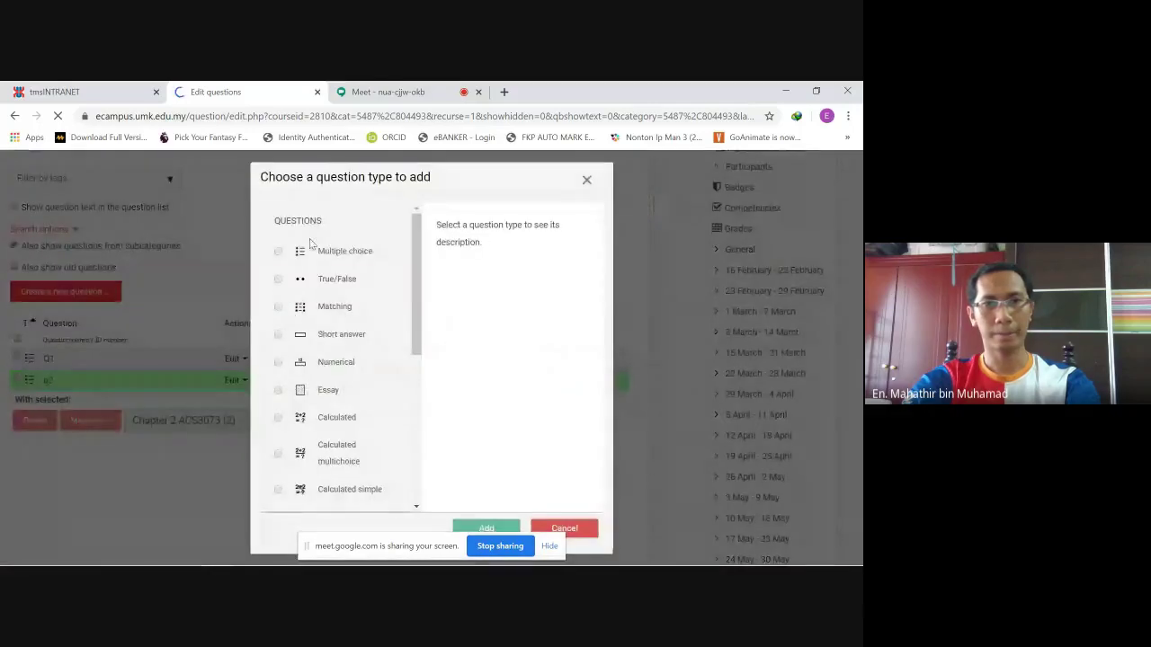
click(309, 259)
click(486, 529)
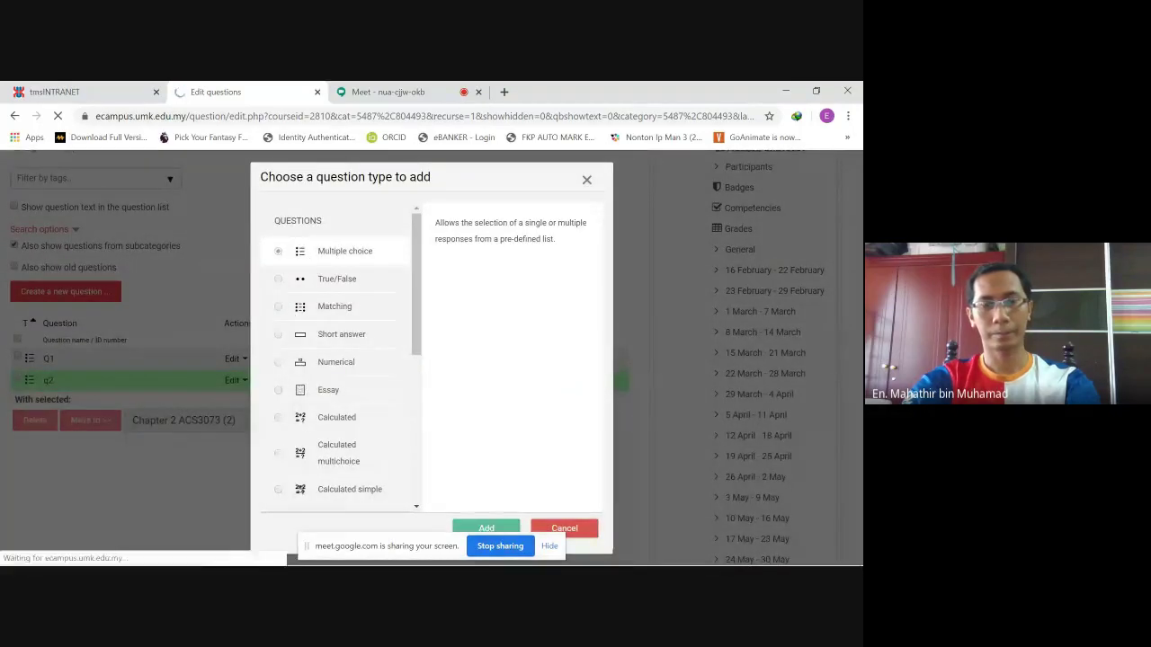
- Switch to the Notepad file and copy the question "What is the OTHER name of matrix structure?"
click(250, 553)
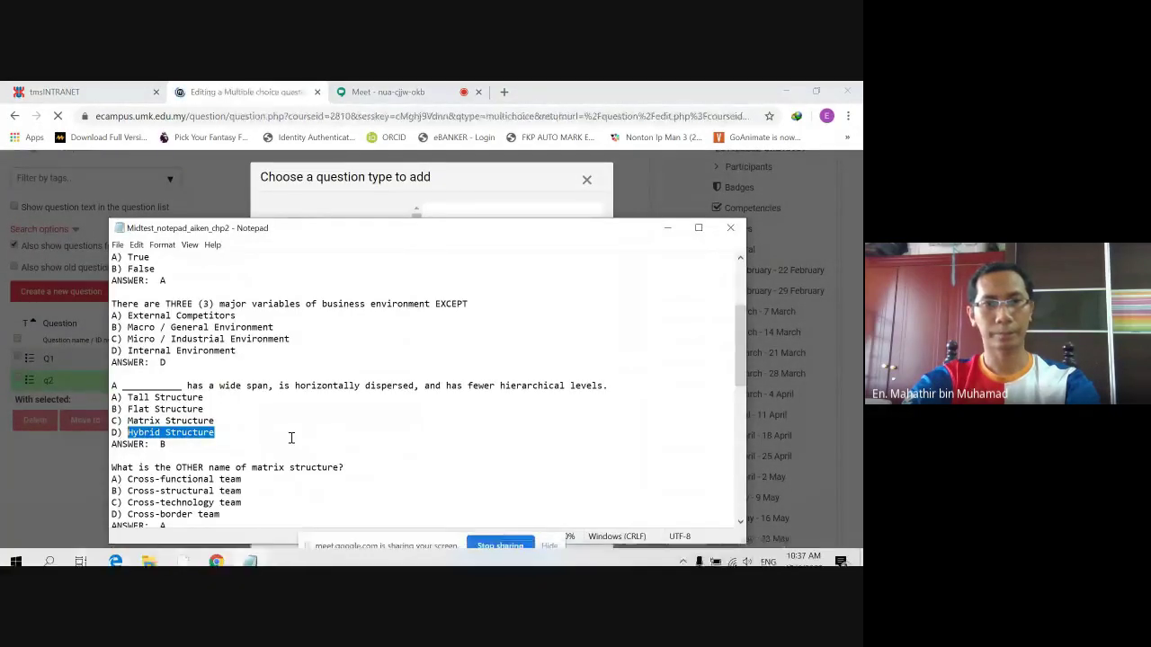
scroll(258, 413, down, 3)
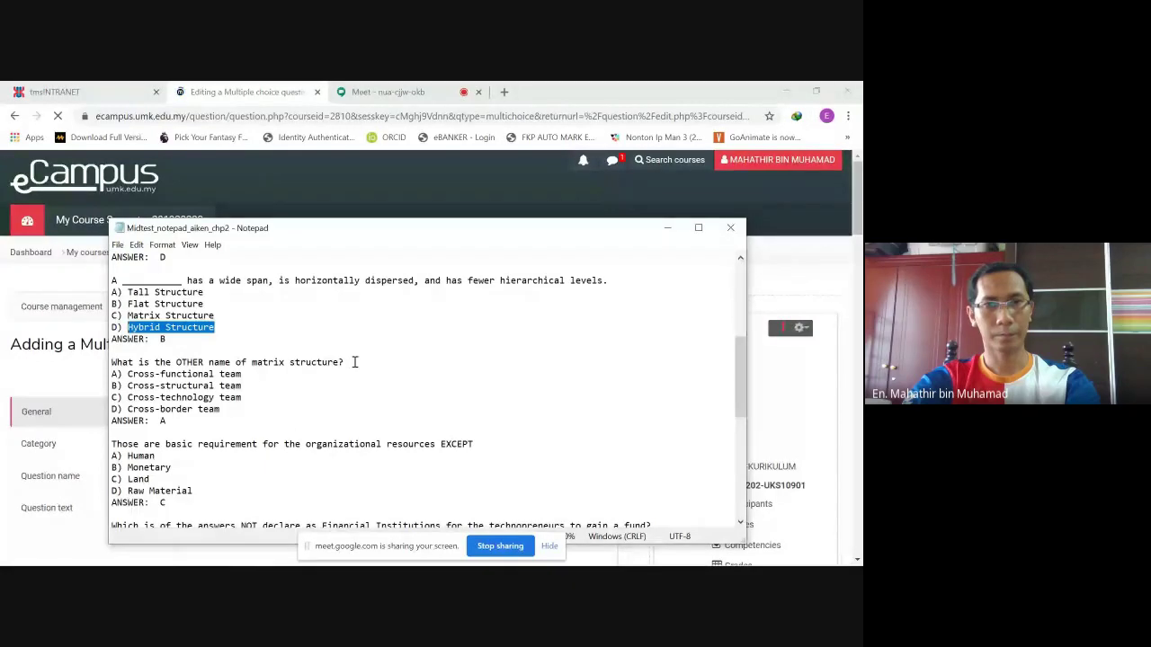
drag(355, 361, 112, 363)
key(ctrl+c)
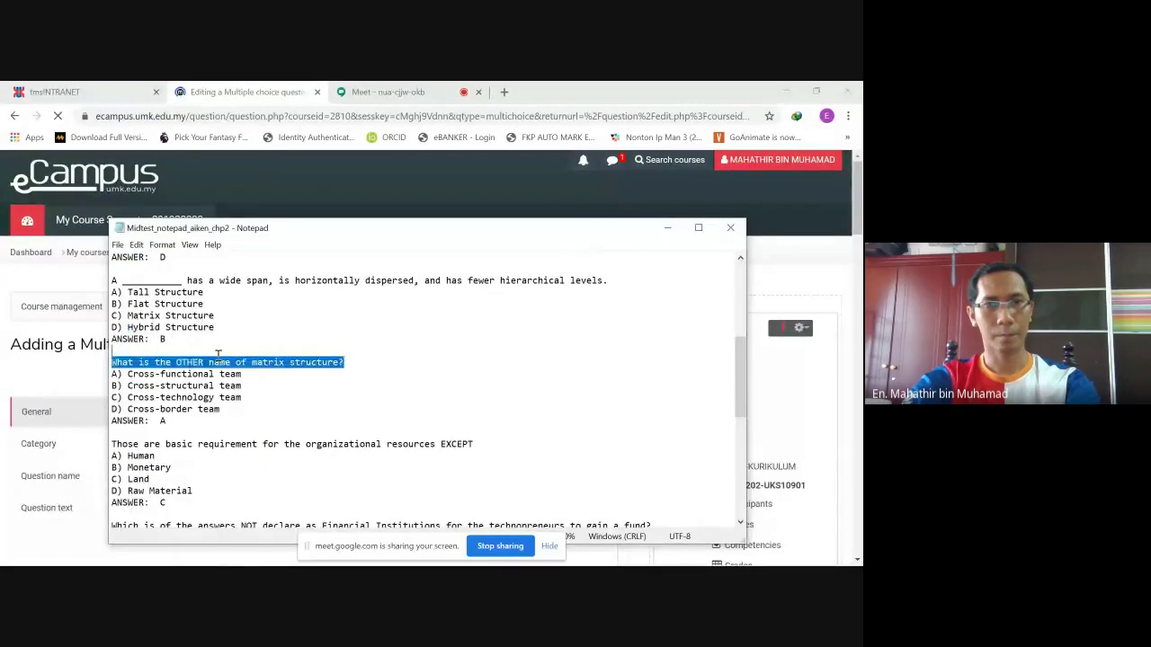
- Switch to Chrome, name the new question q3 and paste the copied matrix structure question as its question text
mouse_move(253, 557)
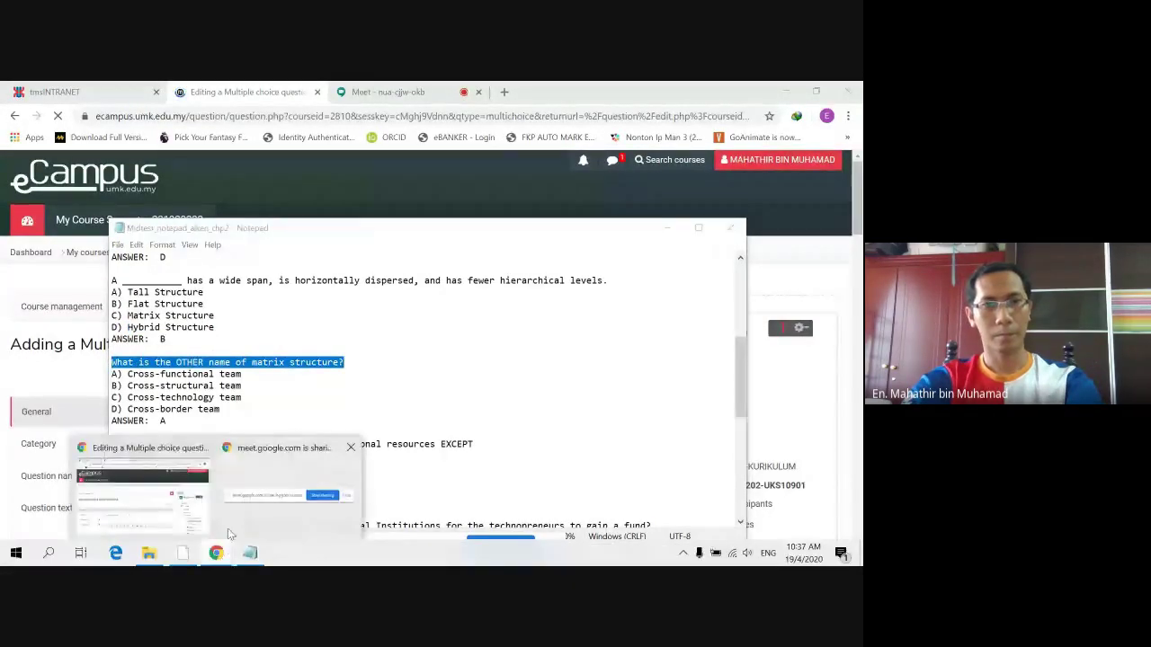
click(162, 503)
scroll(253, 360, down, 3)
click(255, 346)
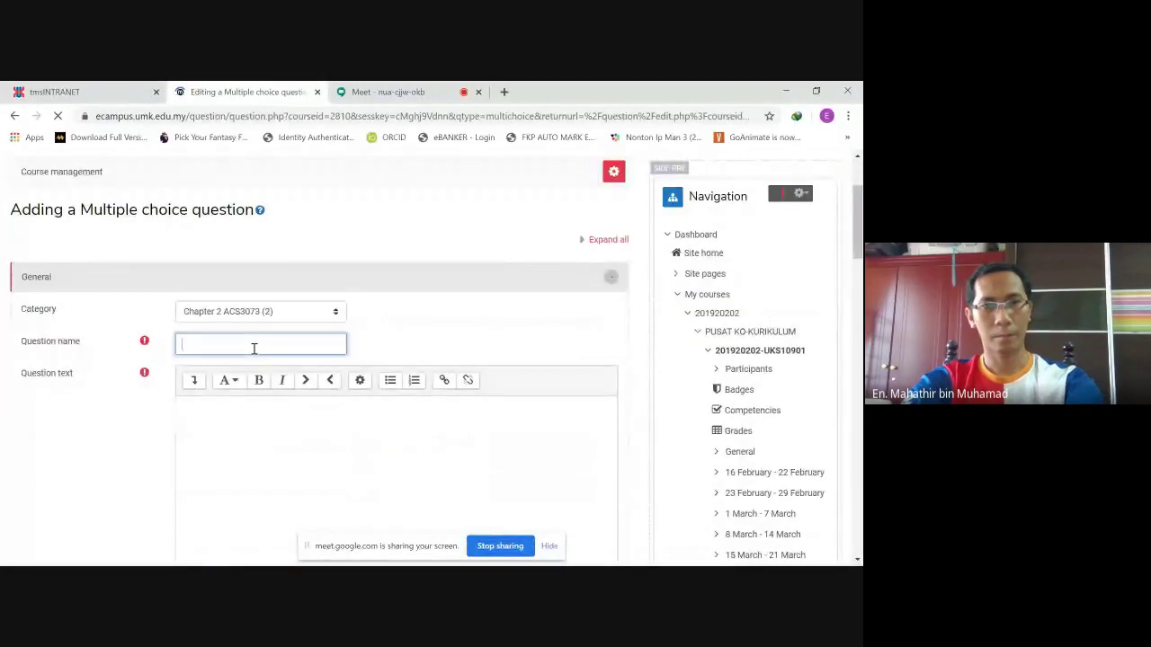
text(q3)
click(262, 440)
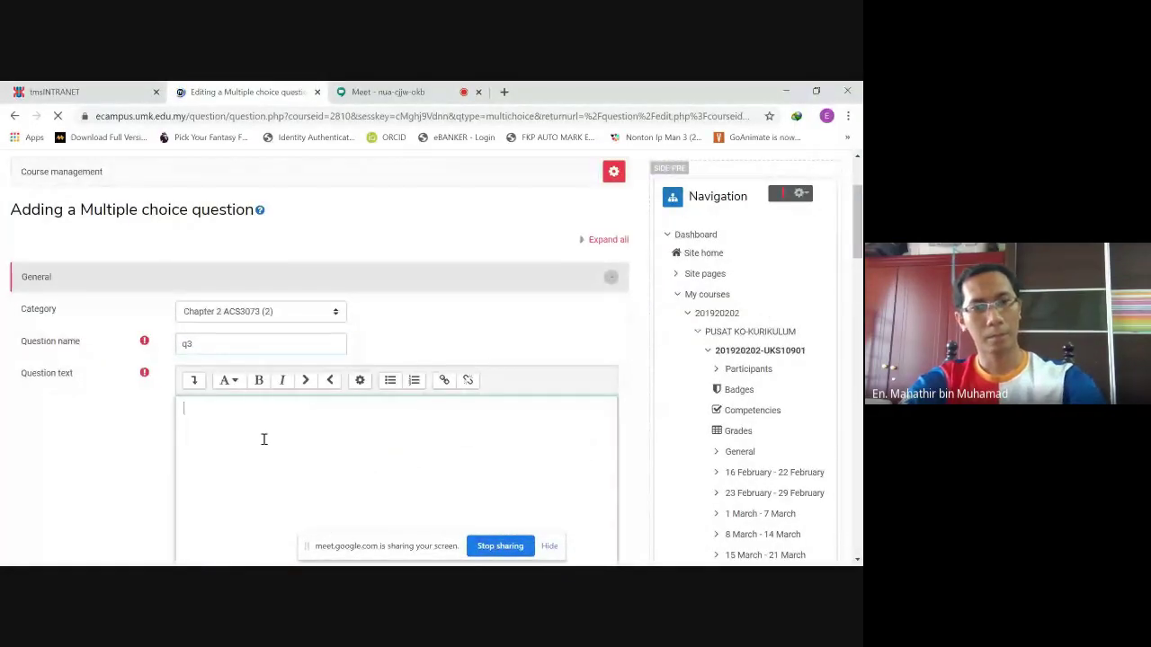
key(ctrl+v)
- Make the word "OTHER" bold in the question text
scroll(286, 470, down, 1)
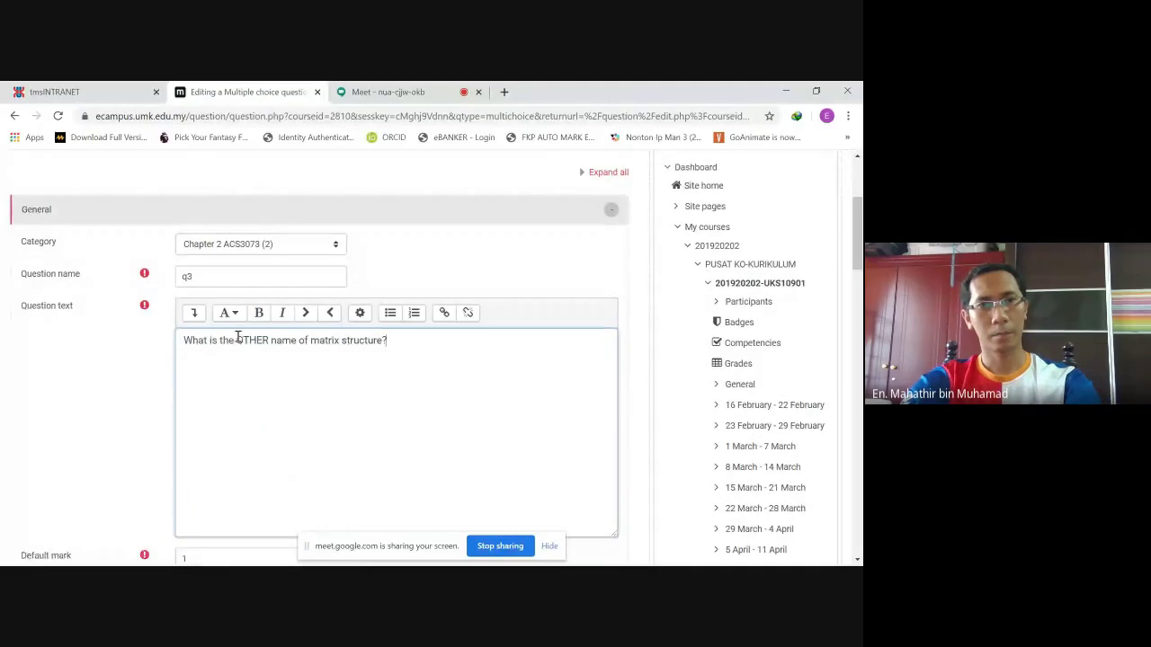
drag(256, 343, 265, 343)
click(258, 313)
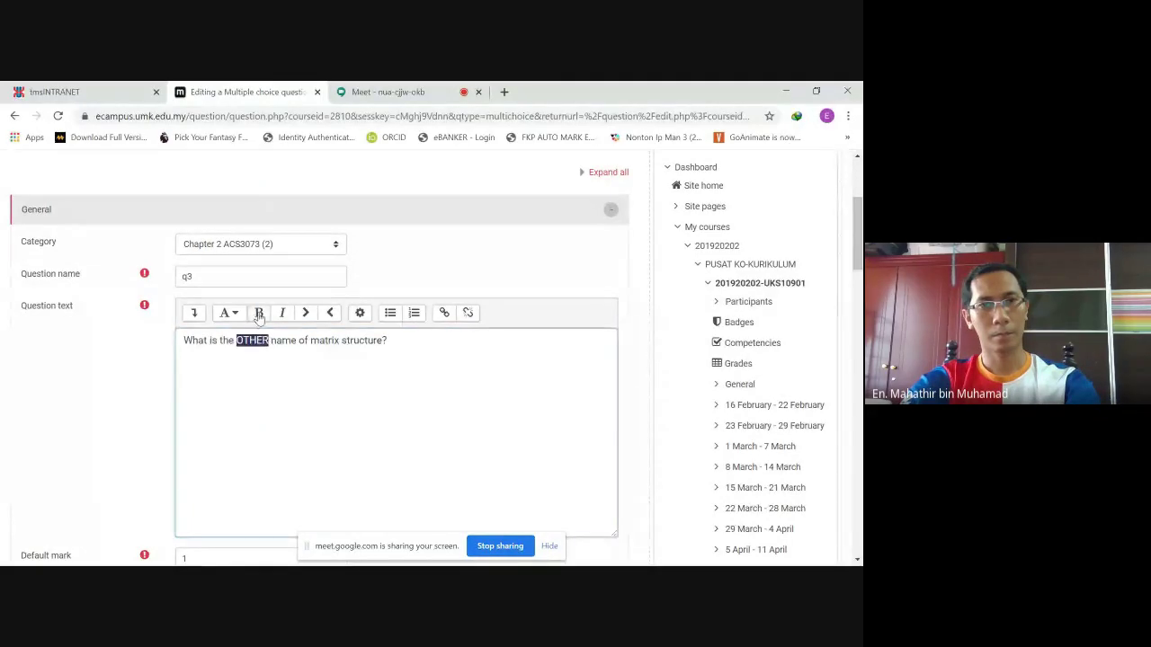
click(290, 387)
- Switch to the Notepad file and copy the answer "Cross-functional team"
scroll(301, 360, down, 3)
scroll(254, 425, down, 2)
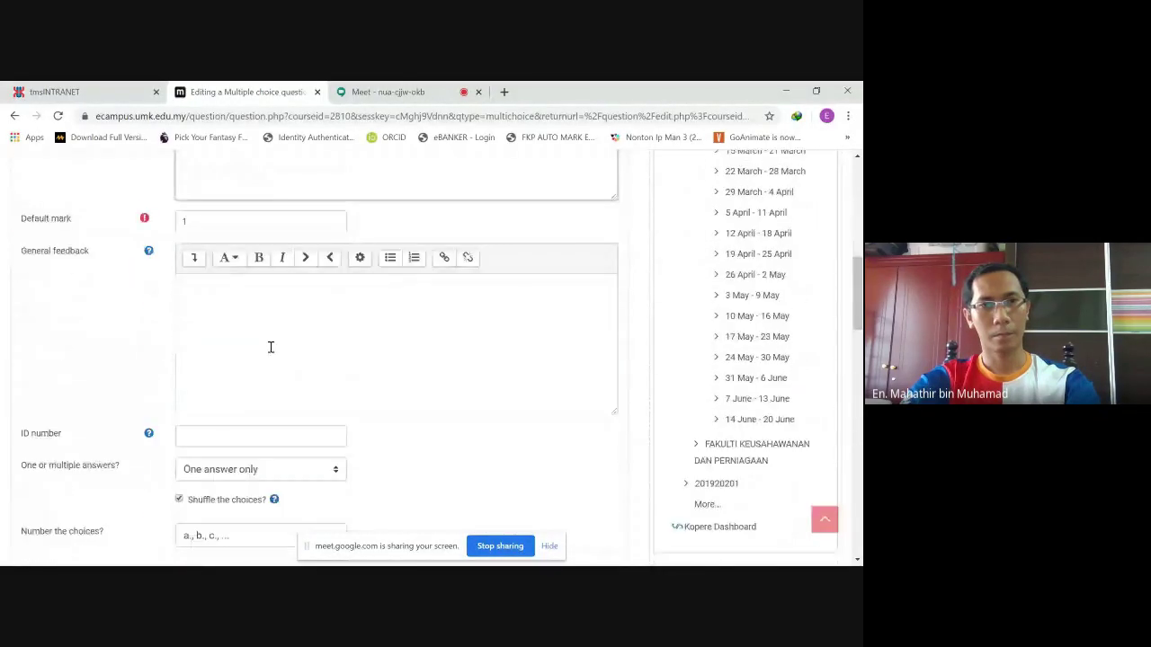
click(249, 552)
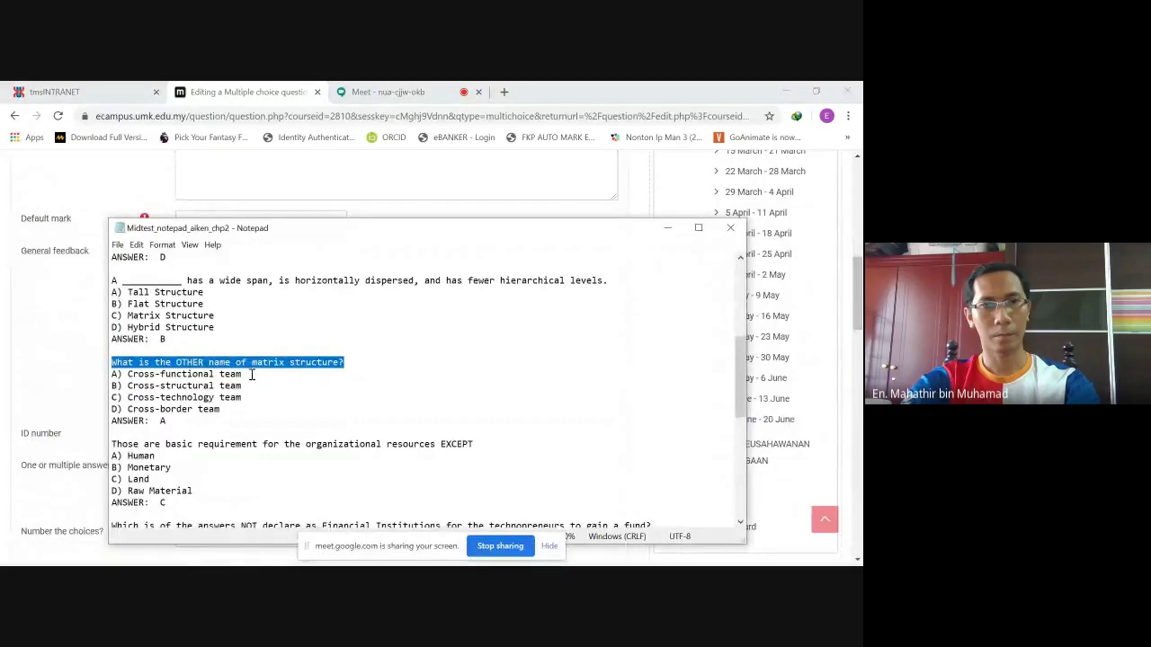
drag(243, 374, 126, 374)
key(ctrl+c)
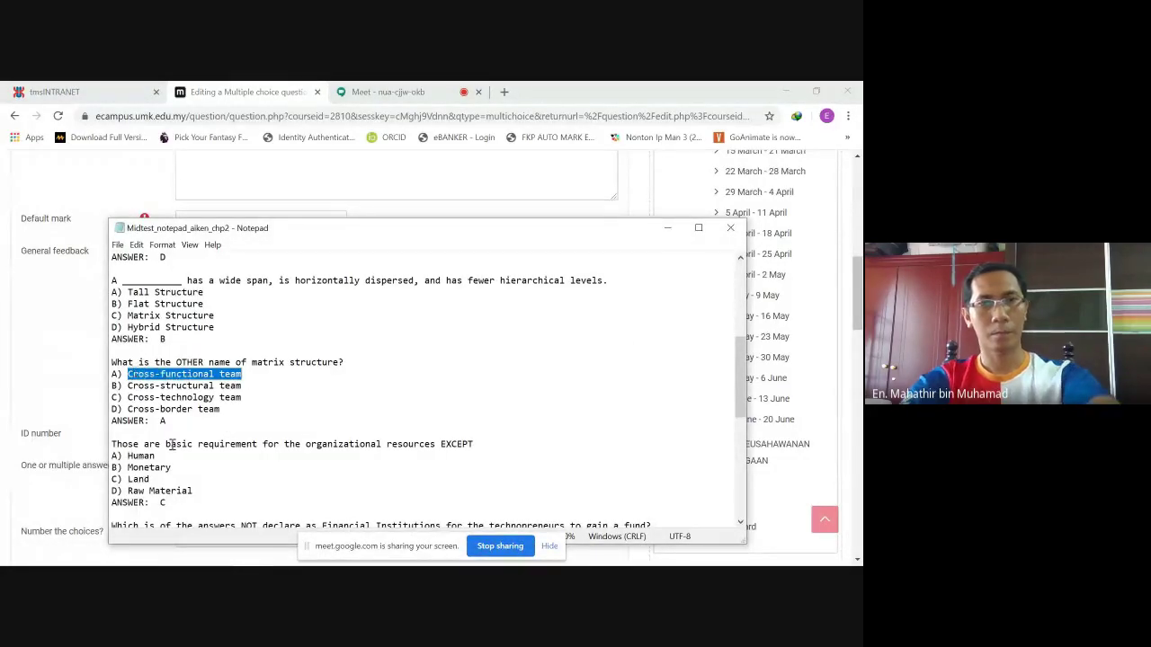
- Switch to Chrome, paste "Cross-functional team" into Choice 1 and set its grade to 100%
click(216, 552)
click(155, 527)
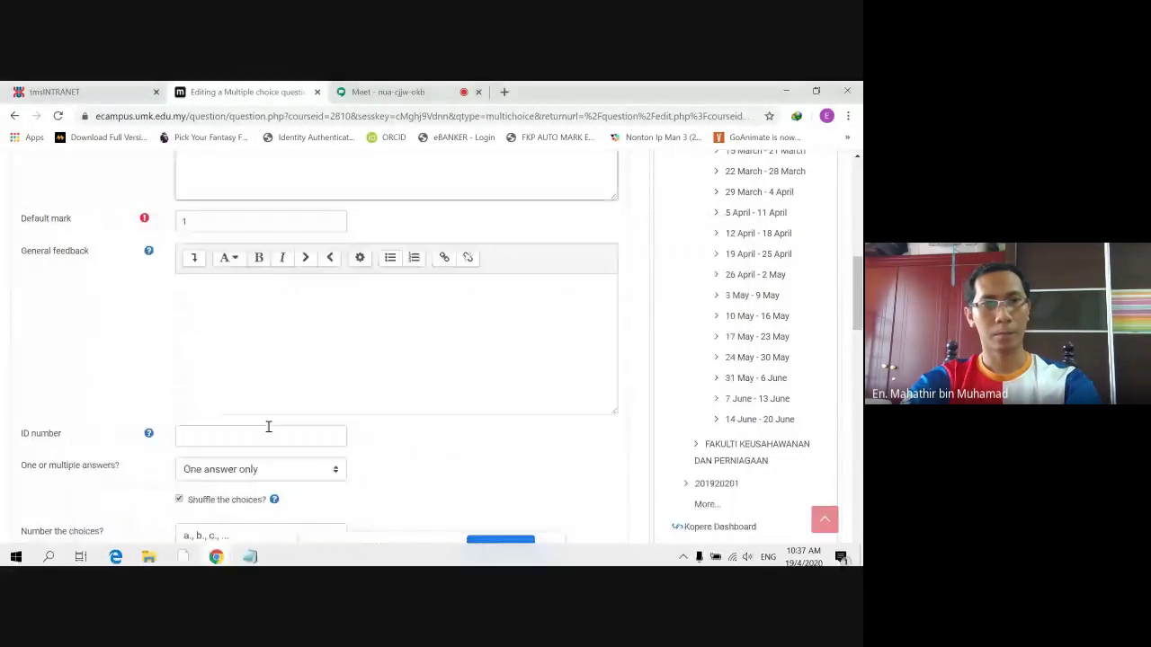
scroll(288, 359, down, 4)
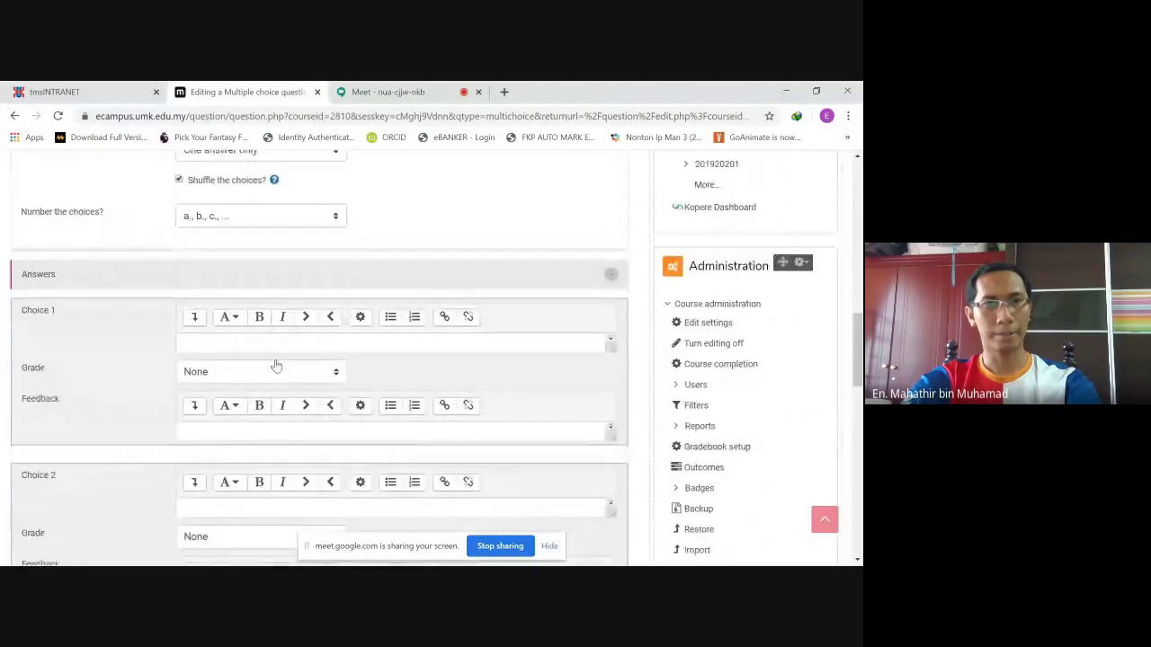
scroll(275, 342, down, 1)
click(271, 259)
key(ctrl+v)
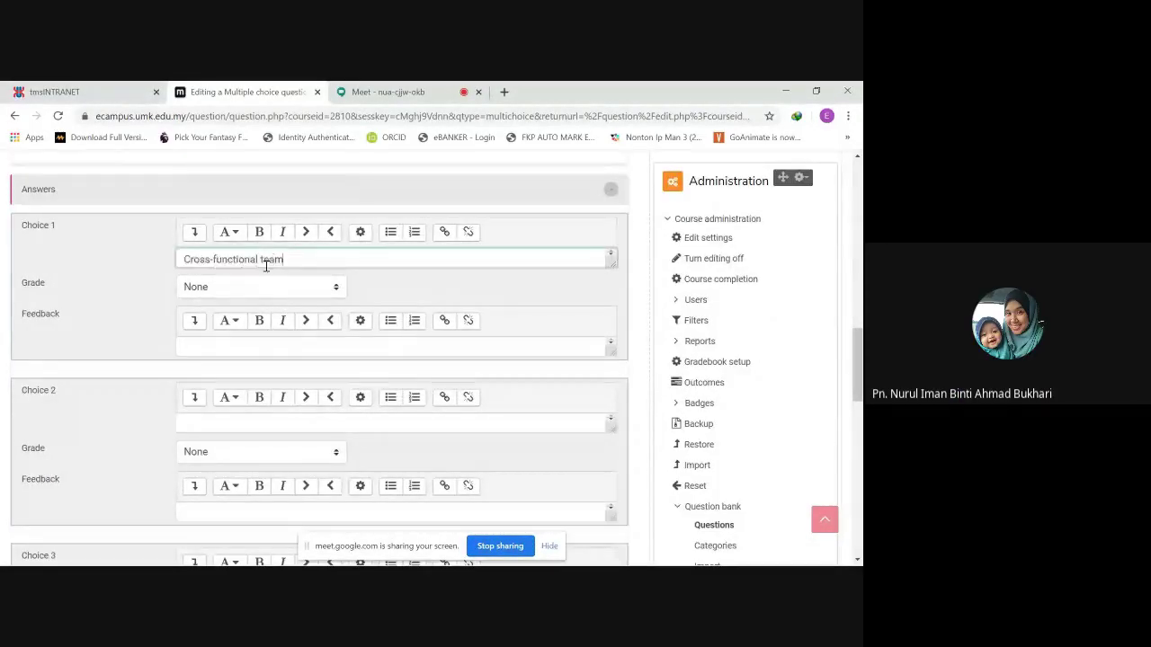
click(262, 287)
click(249, 316)
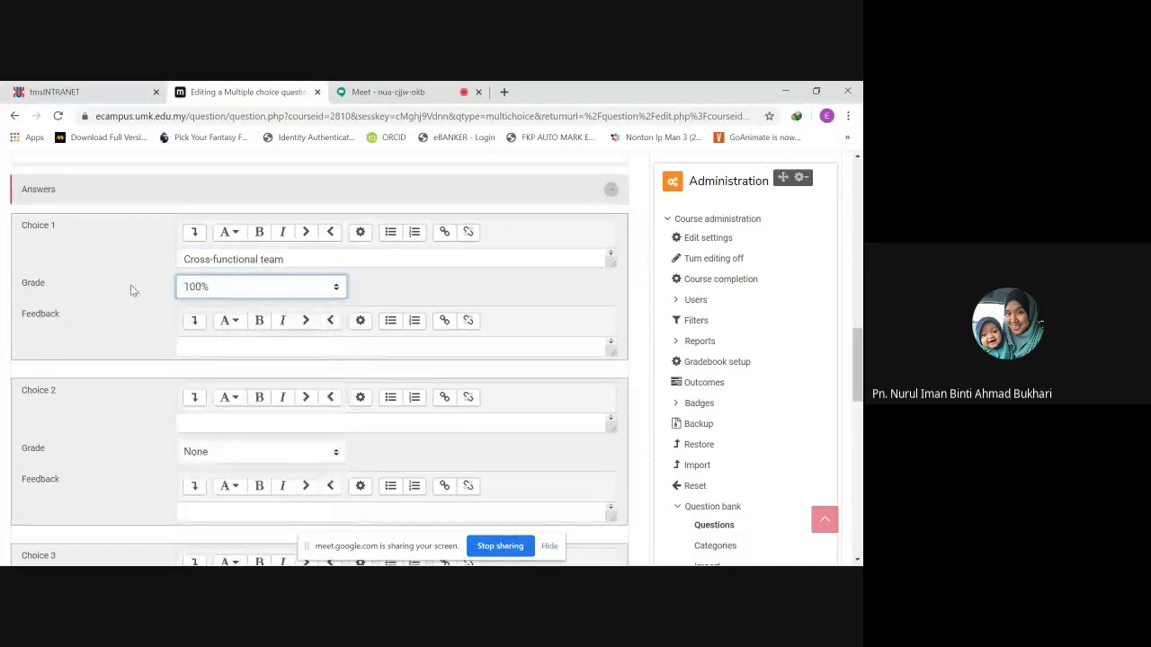
- Copy "Cross-structural team" from the Notepad file and paste it into Choice 3 in Chrome
scroll(199, 419, down, 4)
scroll(198, 419, down, 1)
click(249, 558)
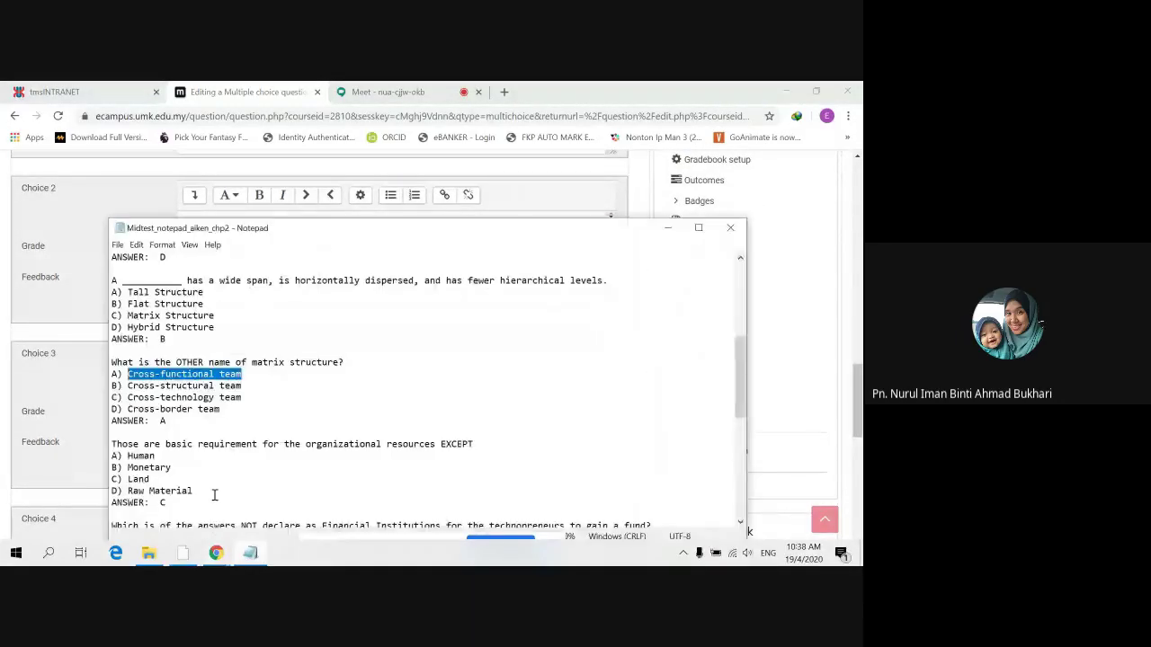
drag(242, 386, 126, 384)
key(ctrl+c)
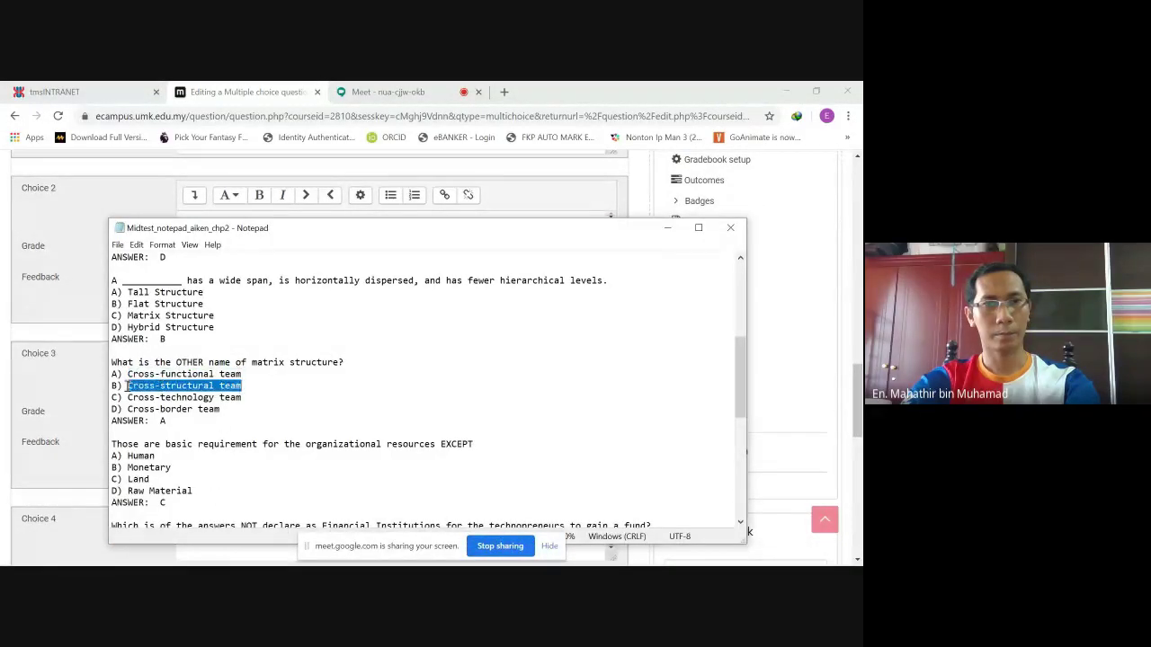
mouse_move(216, 553)
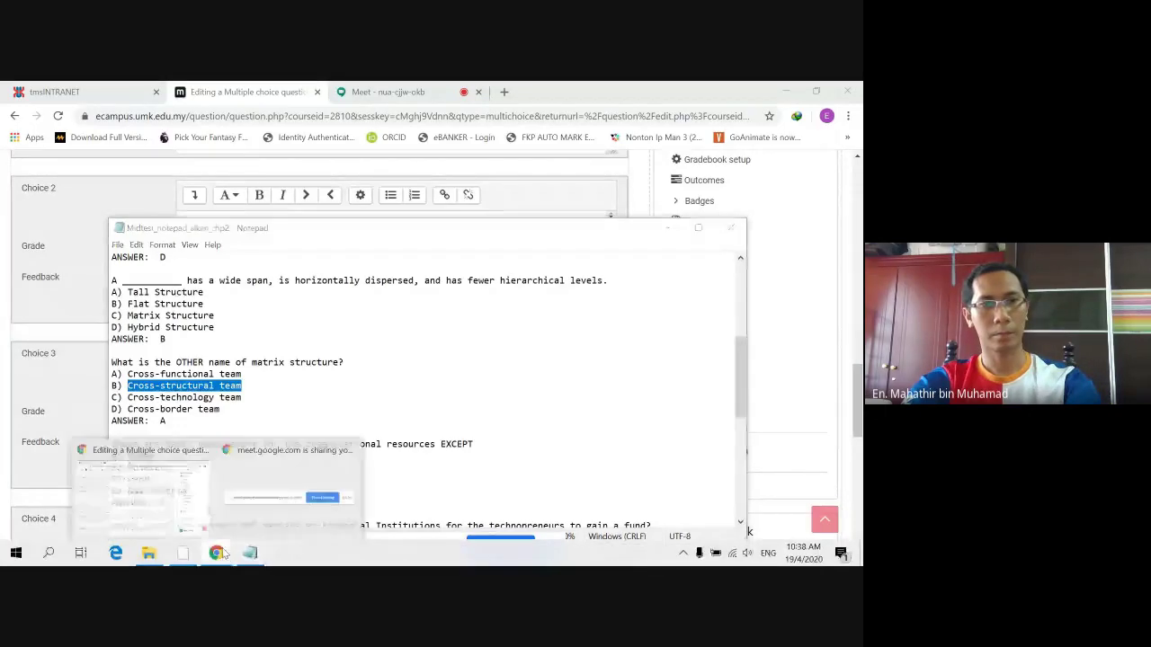
click(158, 493)
click(252, 387)
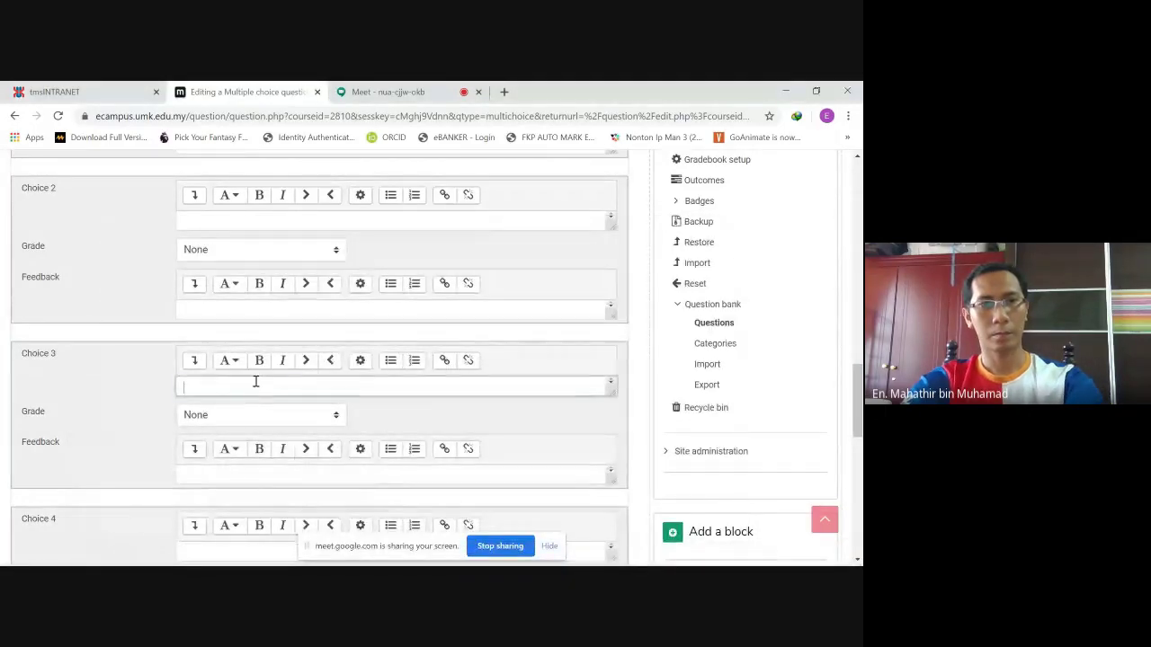
key(ctrl+v)
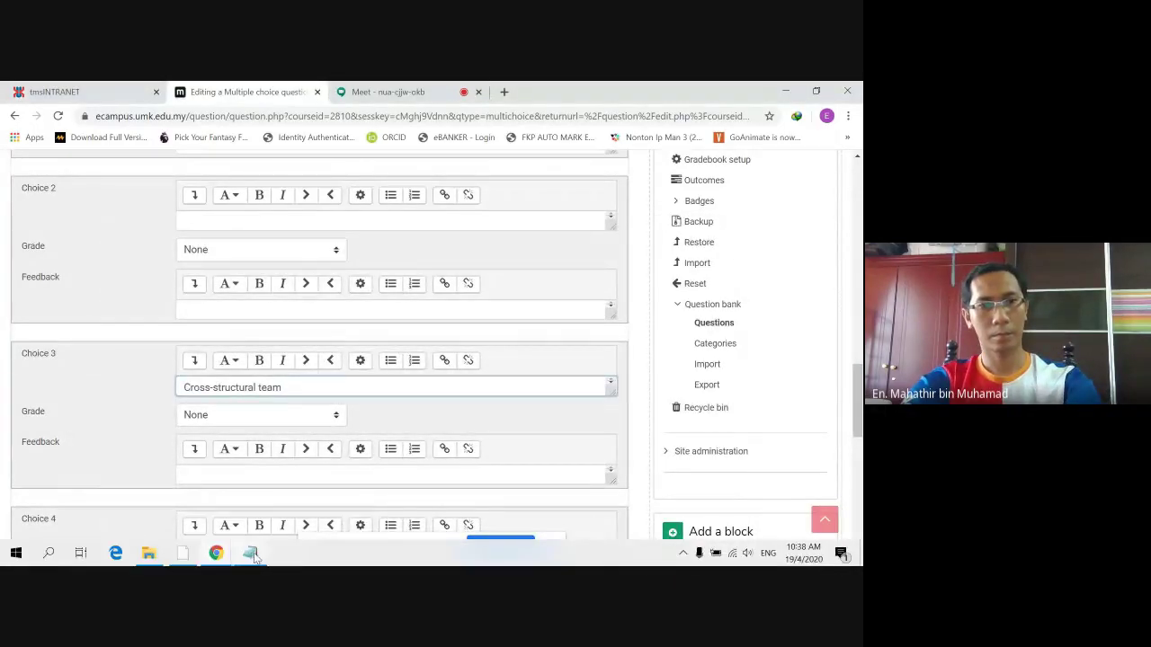
- Copy "Cross-technology team" from the Notepad file and paste it into Choice 4 in Chrome
click(255, 552)
drag(244, 398, 158, 397)
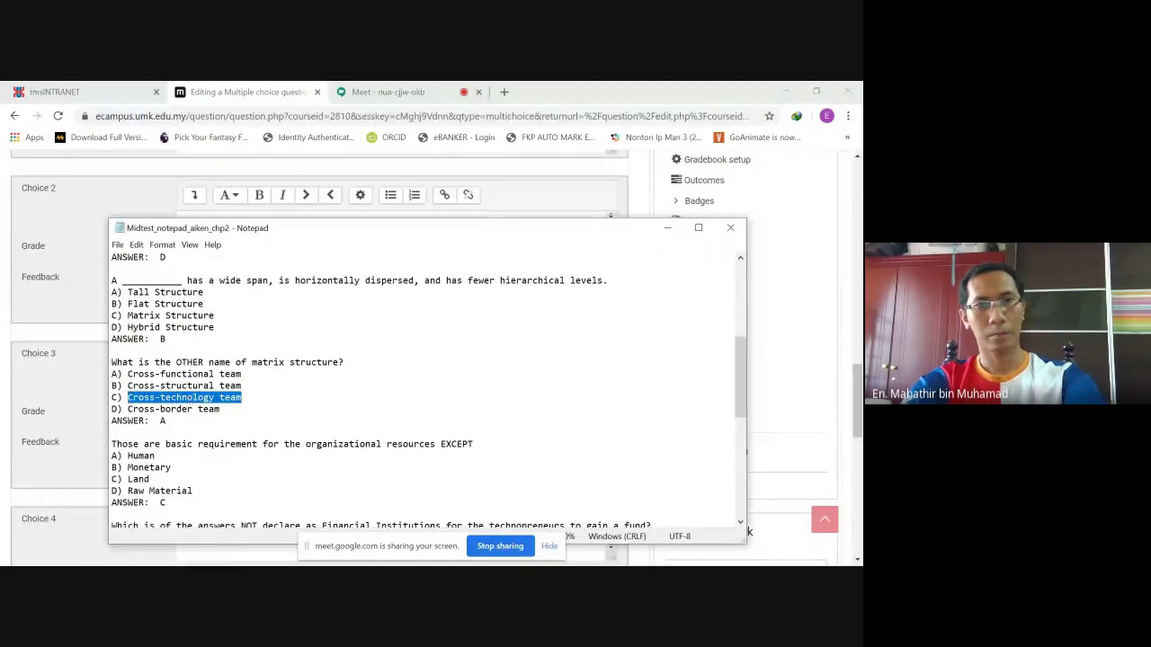
click(216, 553)
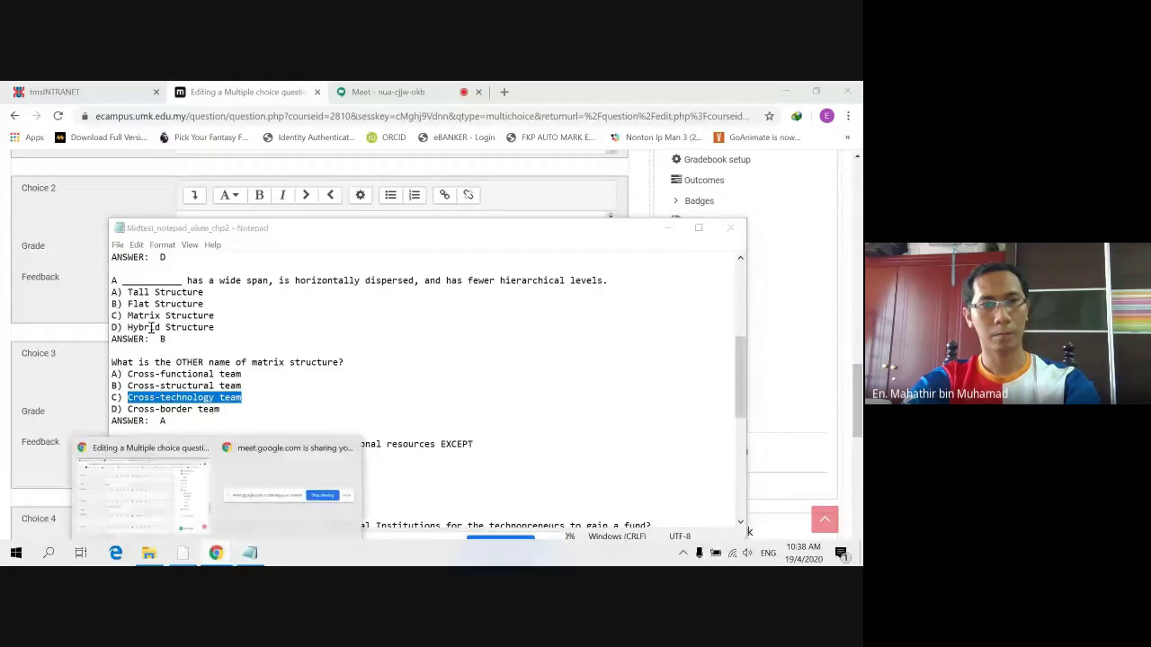
click(131, 497)
scroll(186, 282, down, 3)
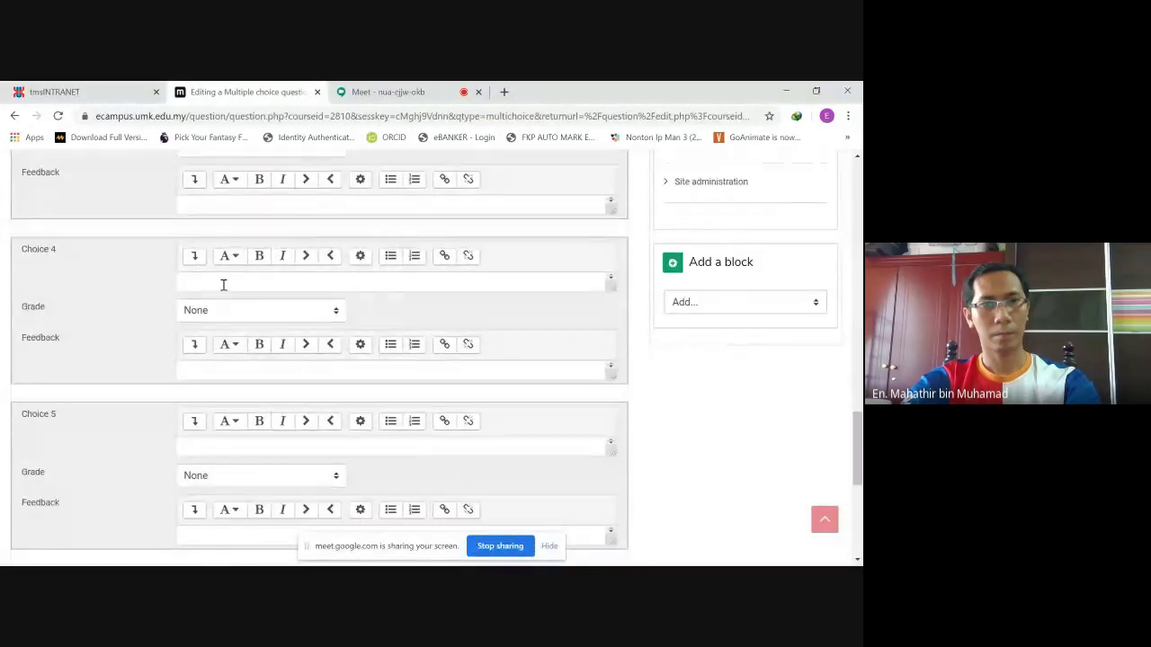
click(227, 282)
text(Cross-technology team)
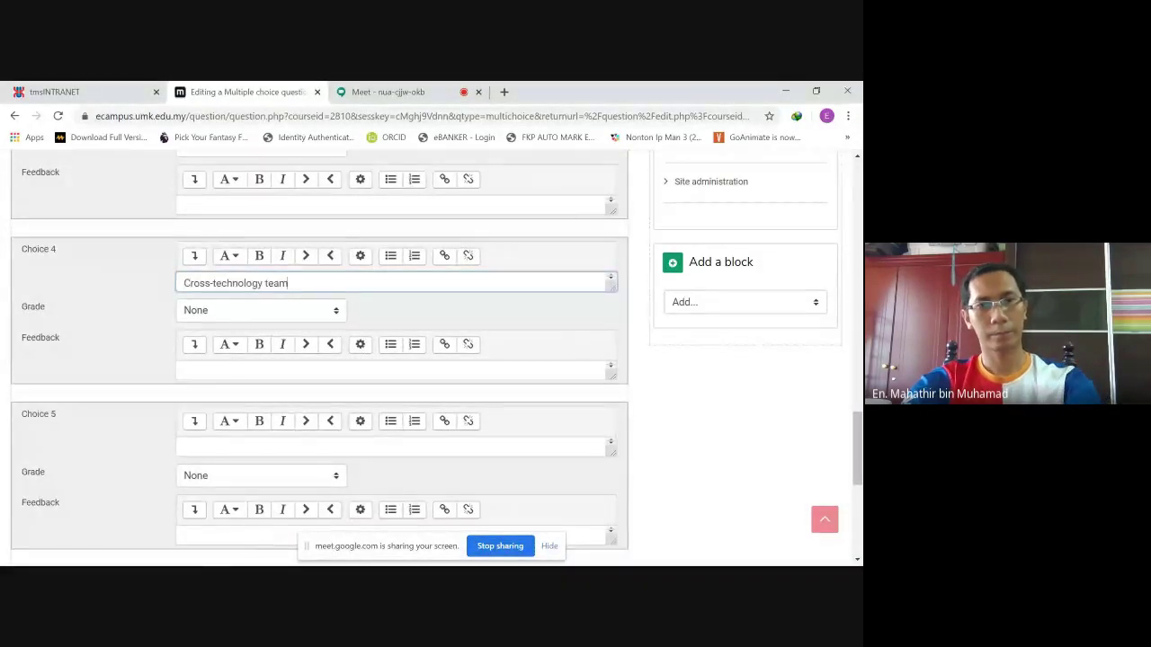
- Copy "Cross-border team" from the Notepad file and paste it into Choice 5 in Chrome
click(249, 553)
drag(220, 409, 129, 409)
key(ctrl+c)
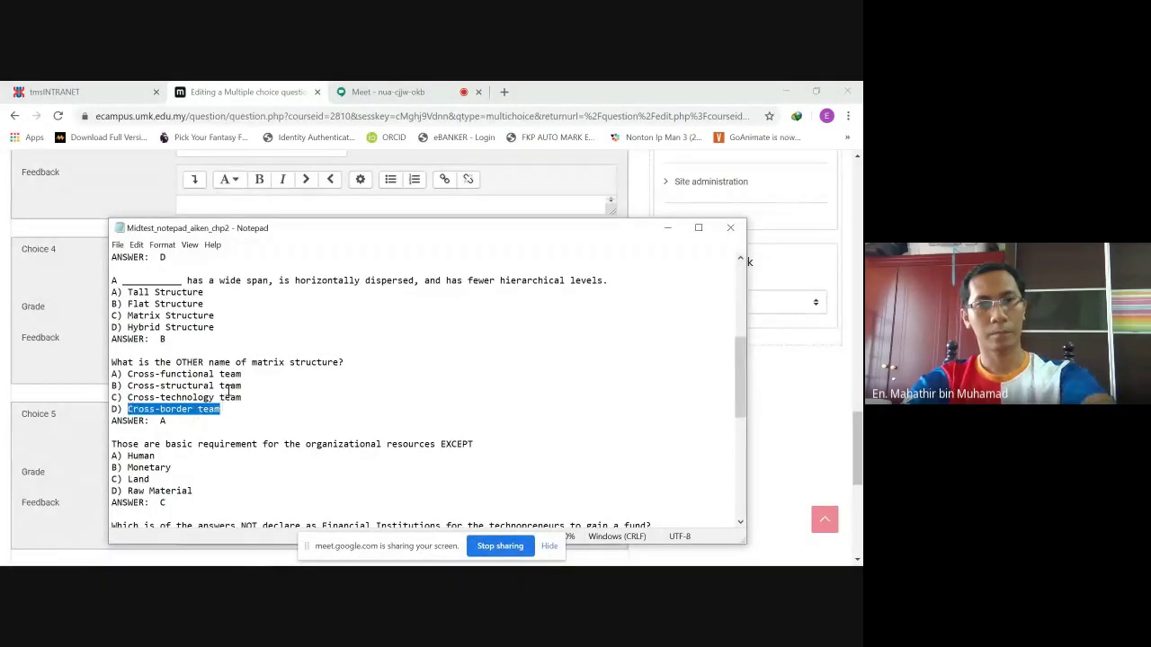
mouse_move(216, 553)
click(171, 468)
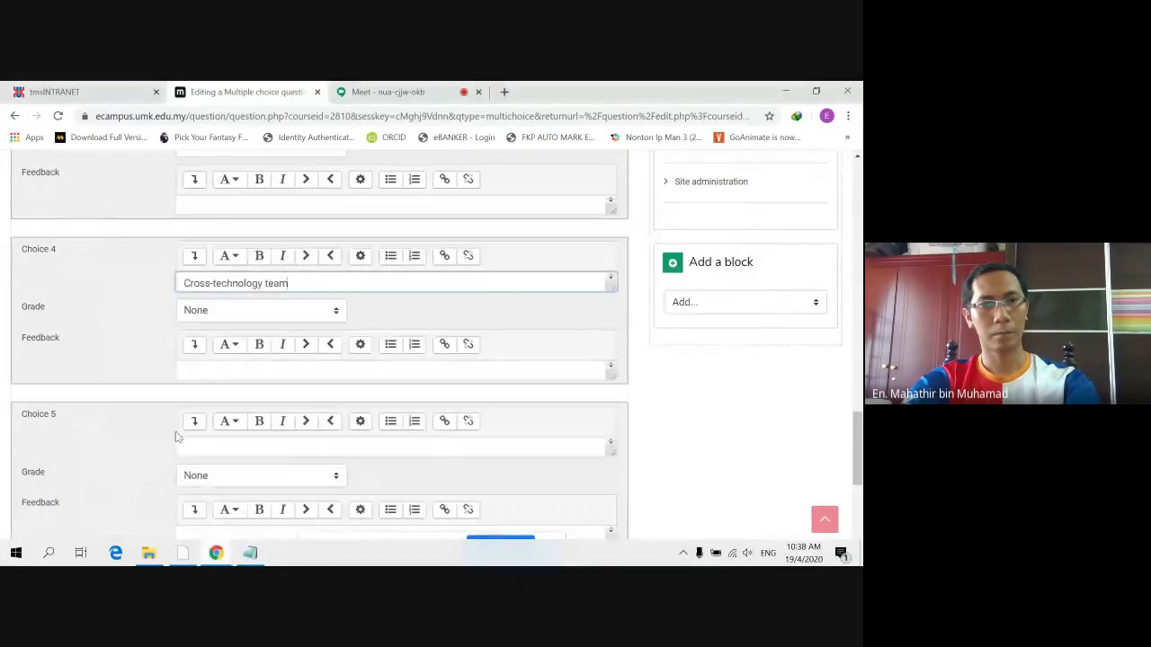
scroll(206, 390, down, 2)
click(232, 305)
key(ctrl+v)
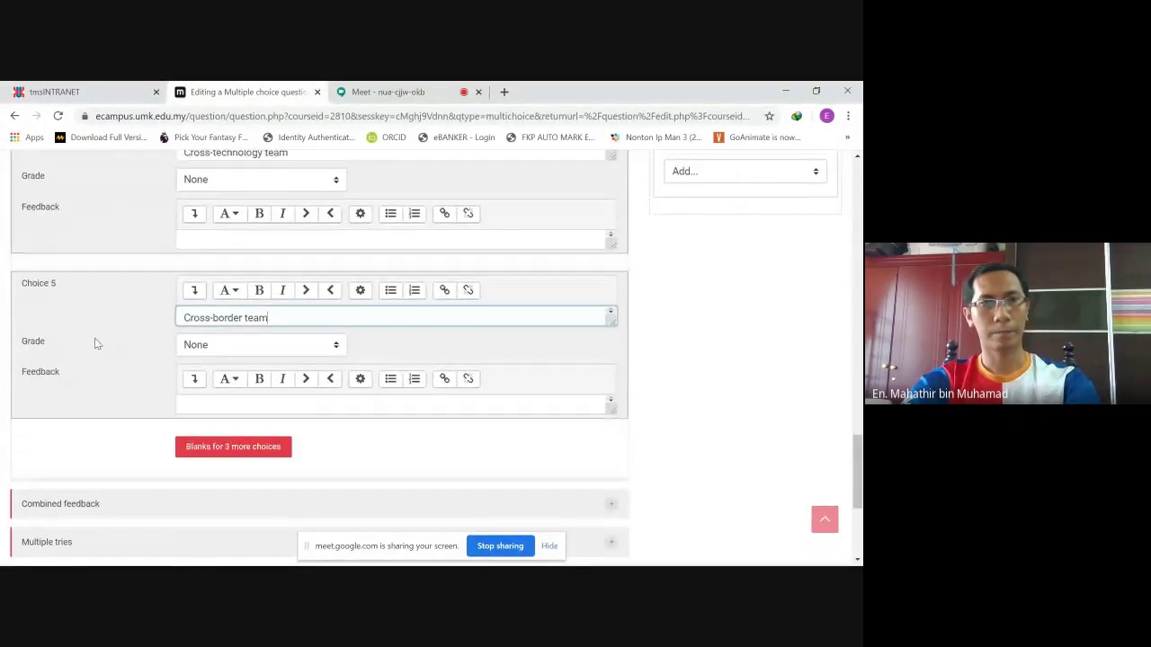
- Review the answer choices and the Choice 1 grade, and save question q3
scroll(97, 343, up, 8)
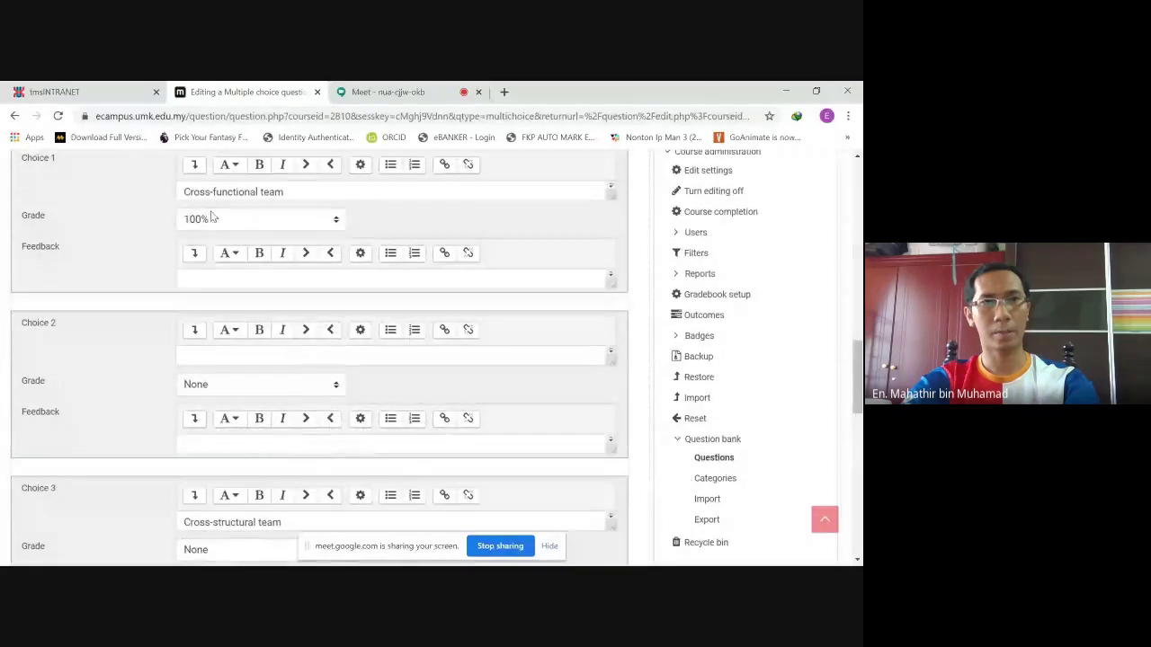
scroll(96, 334, down, 9)
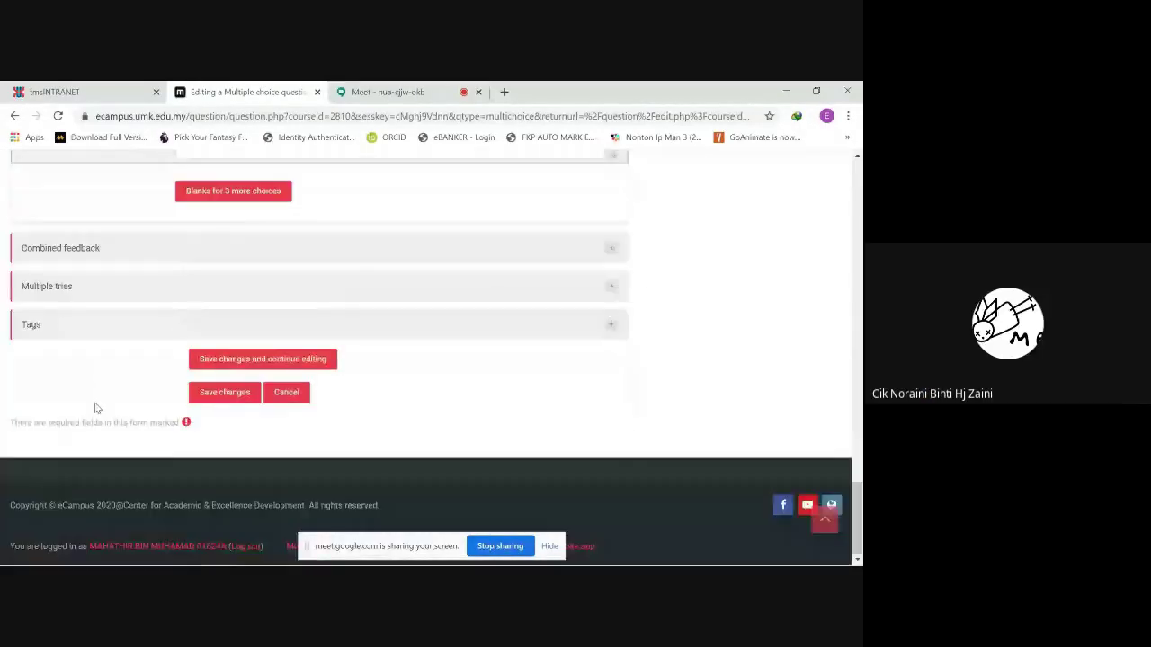
click(220, 393)
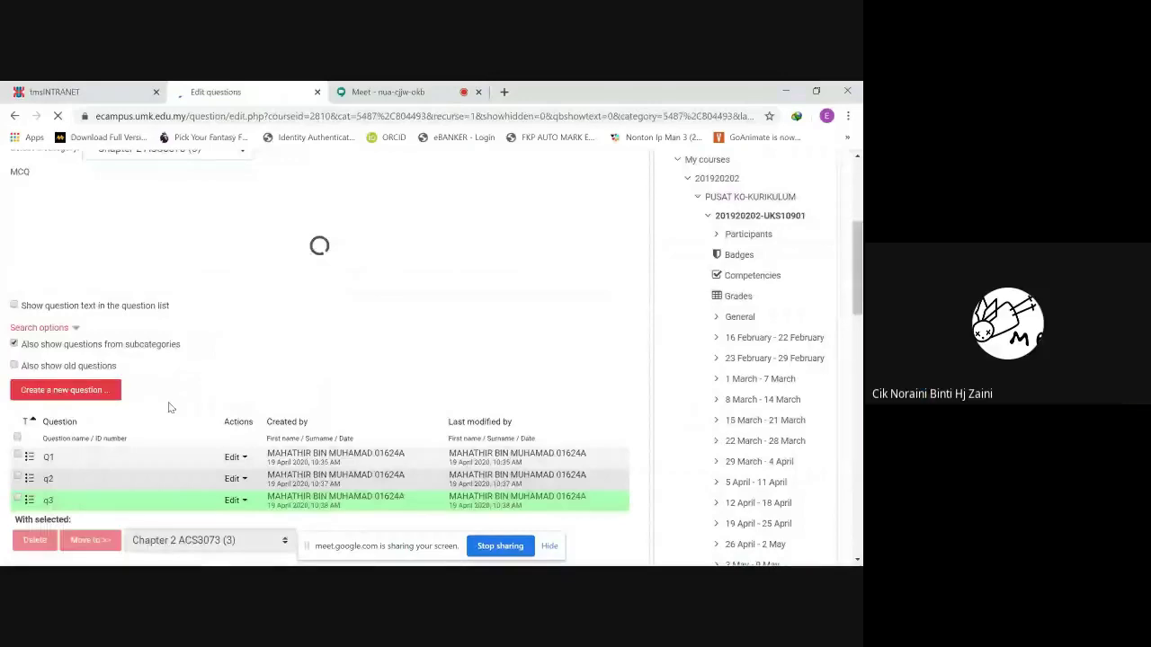
- Add another multiple choice question to the Chapter 2 ACS3073 category and name it q4
click(86, 359)
click(490, 529)
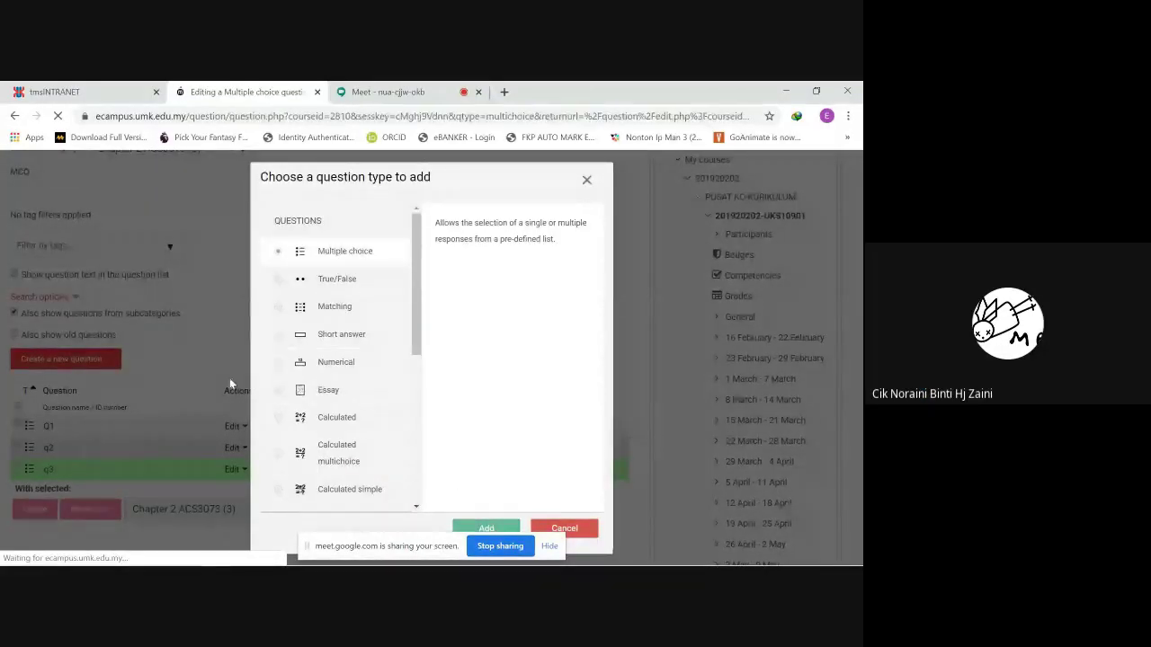
scroll(210, 360, down, 2)
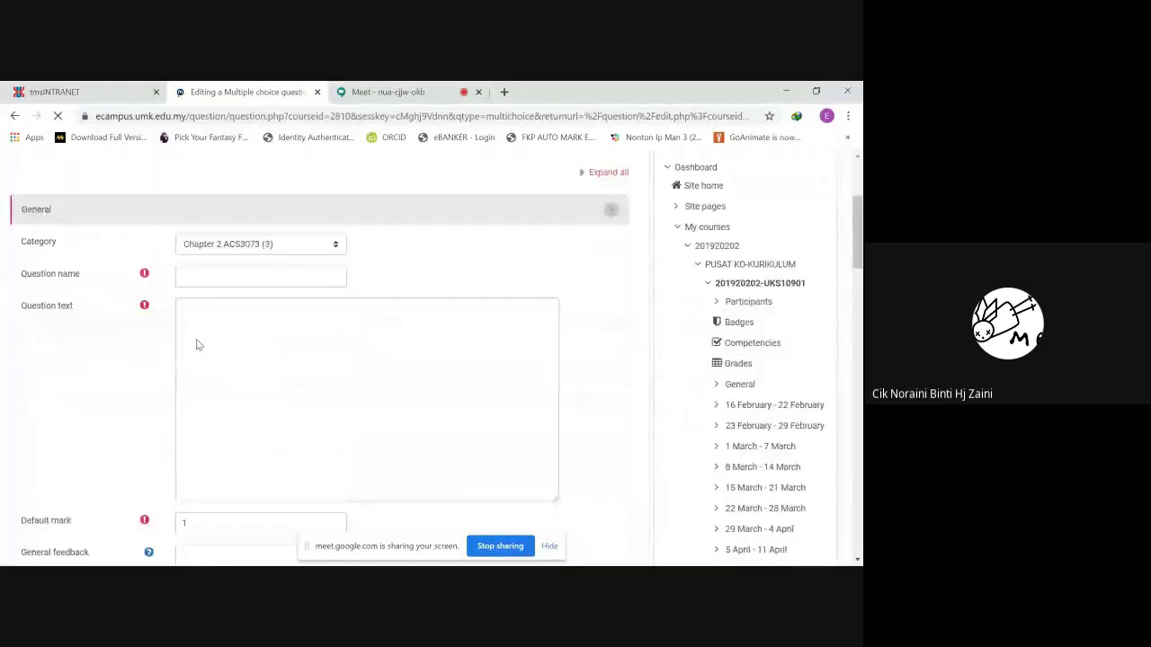
click(206, 279)
text(q4)
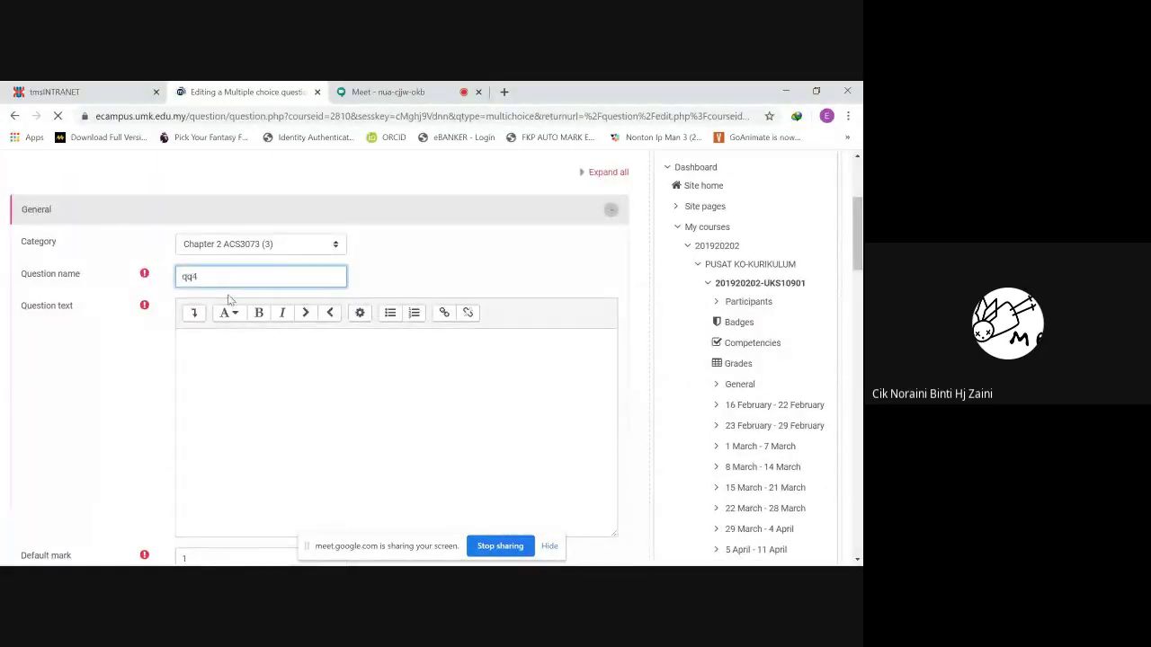
click(257, 368)
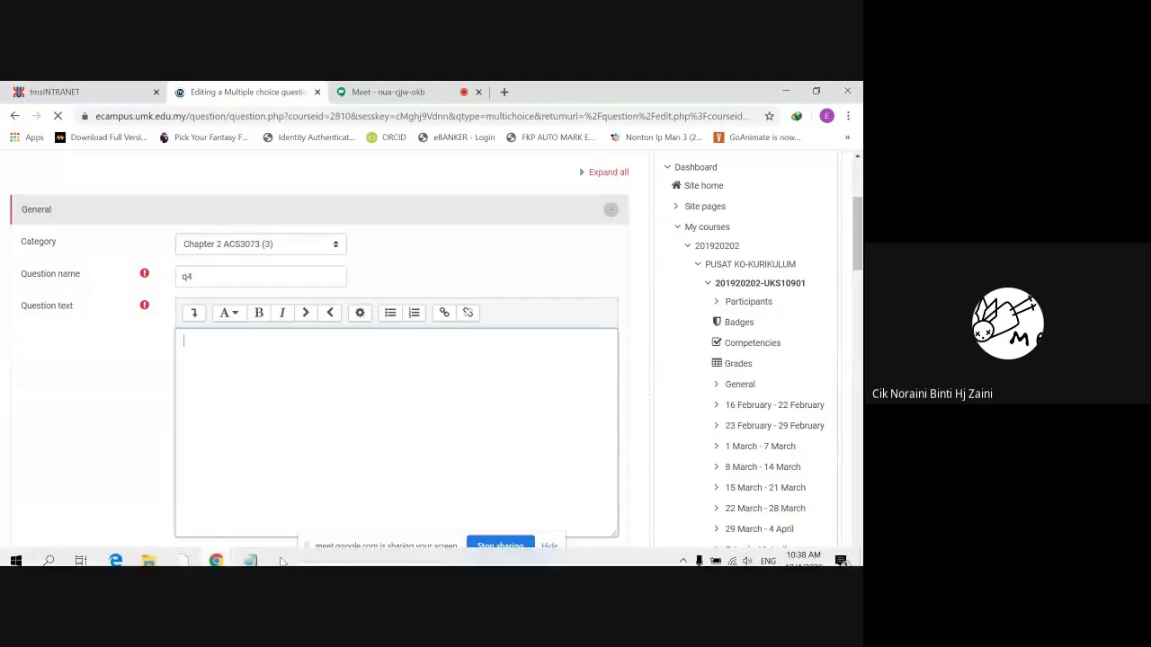
- Copy the question beginning "An organizational structure with an overall narrow span" from the Notepad file and return to q4 in Chrome
click(254, 559)
scroll(552, 452, down, 4)
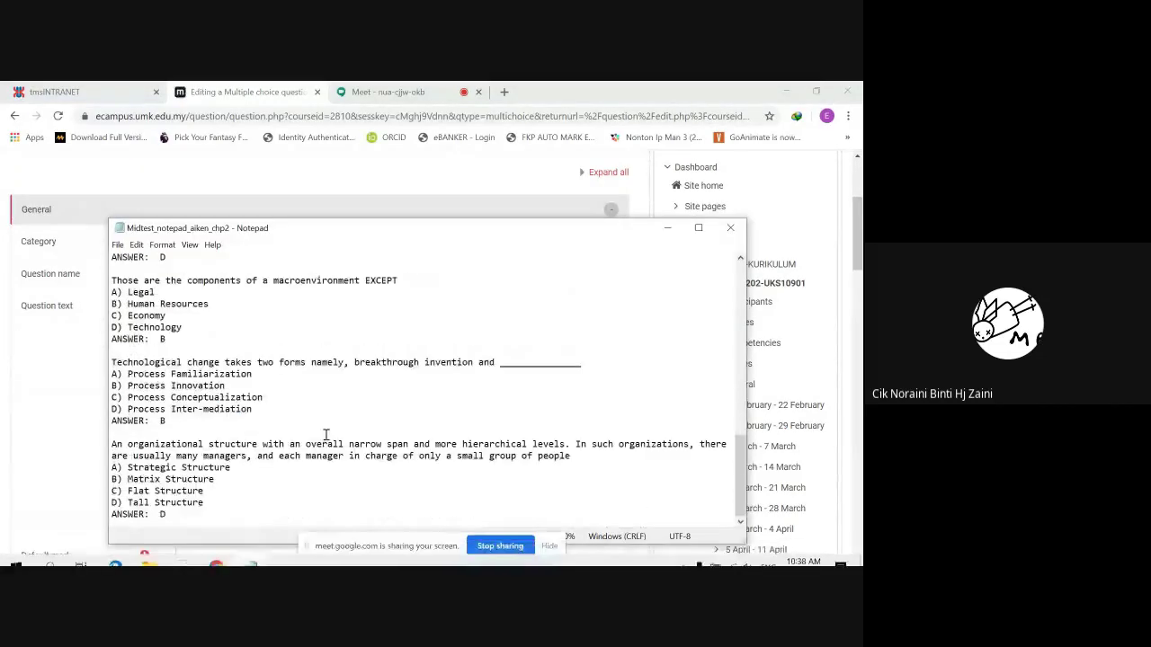
drag(574, 456, 131, 444)
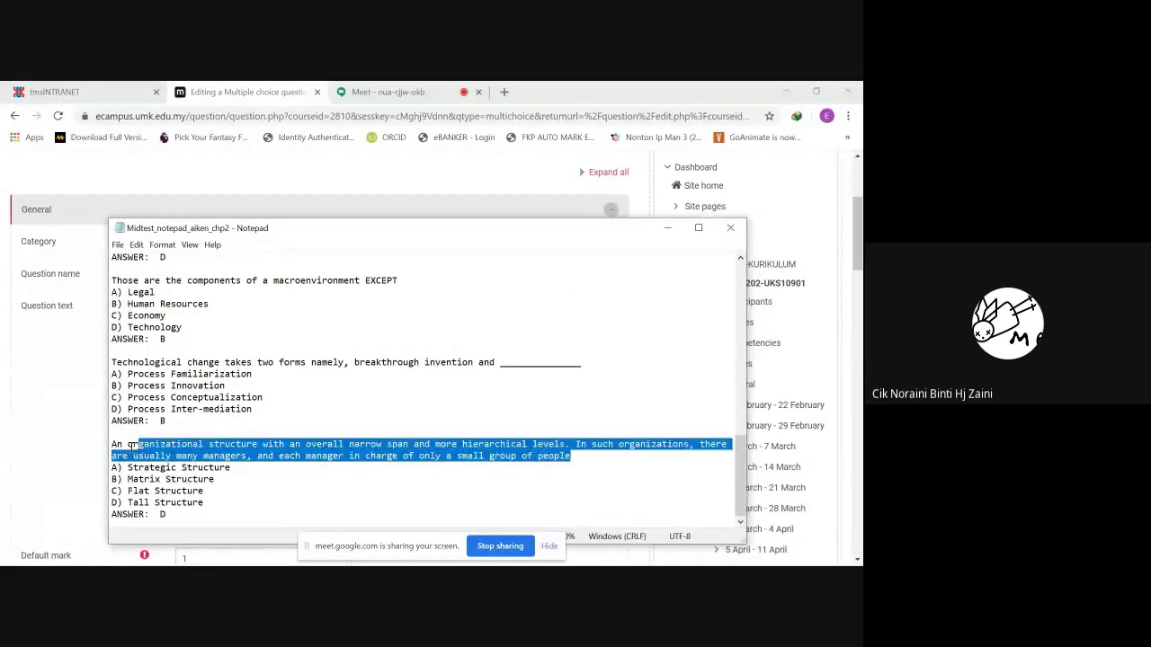
mouse_move(265, 559)
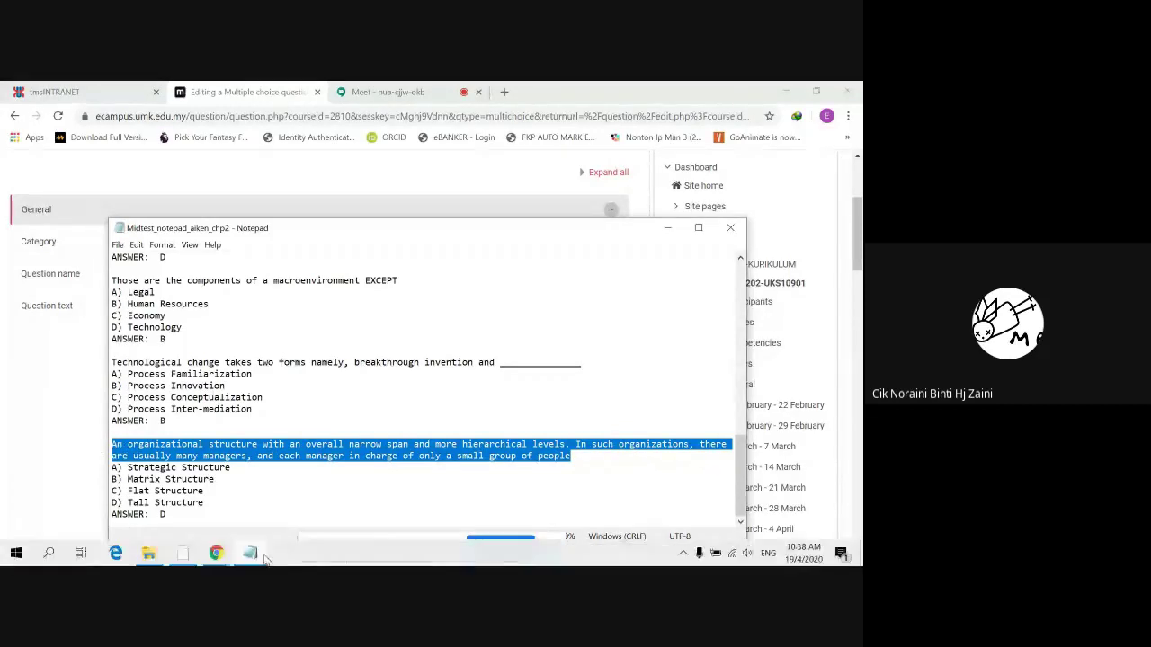
mouse_move(217, 555)
click(158, 503)
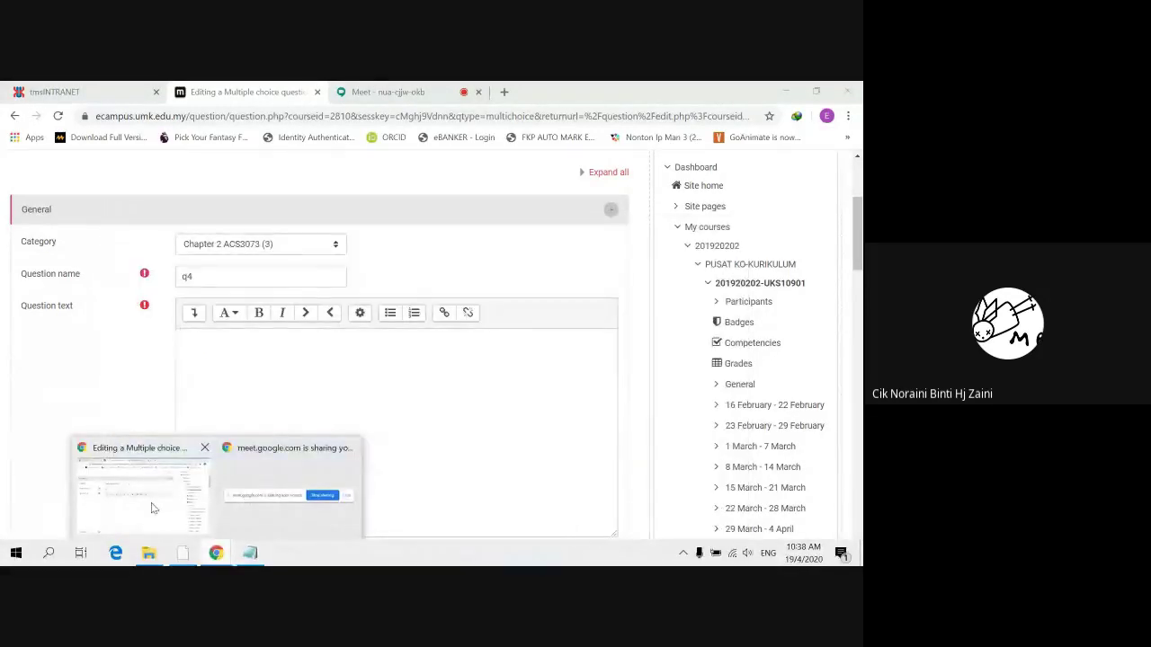
- Upload tallstructure.jpg from the Sharing GMeet folder as an image for the q4 question text
click(290, 386)
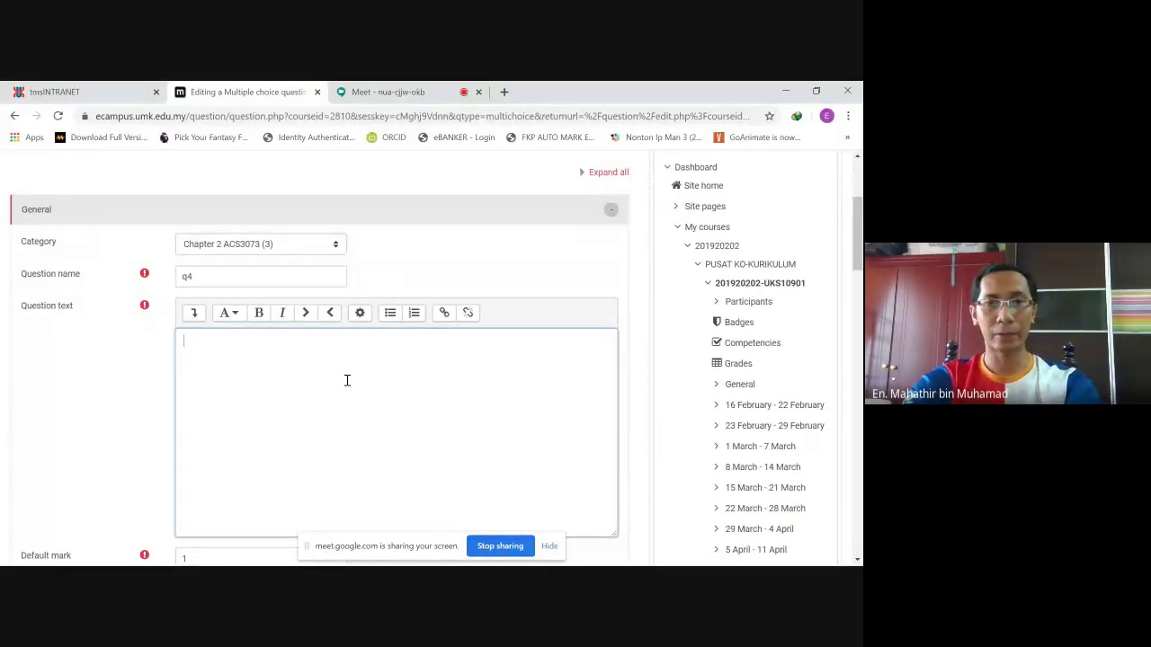
click(194, 314)
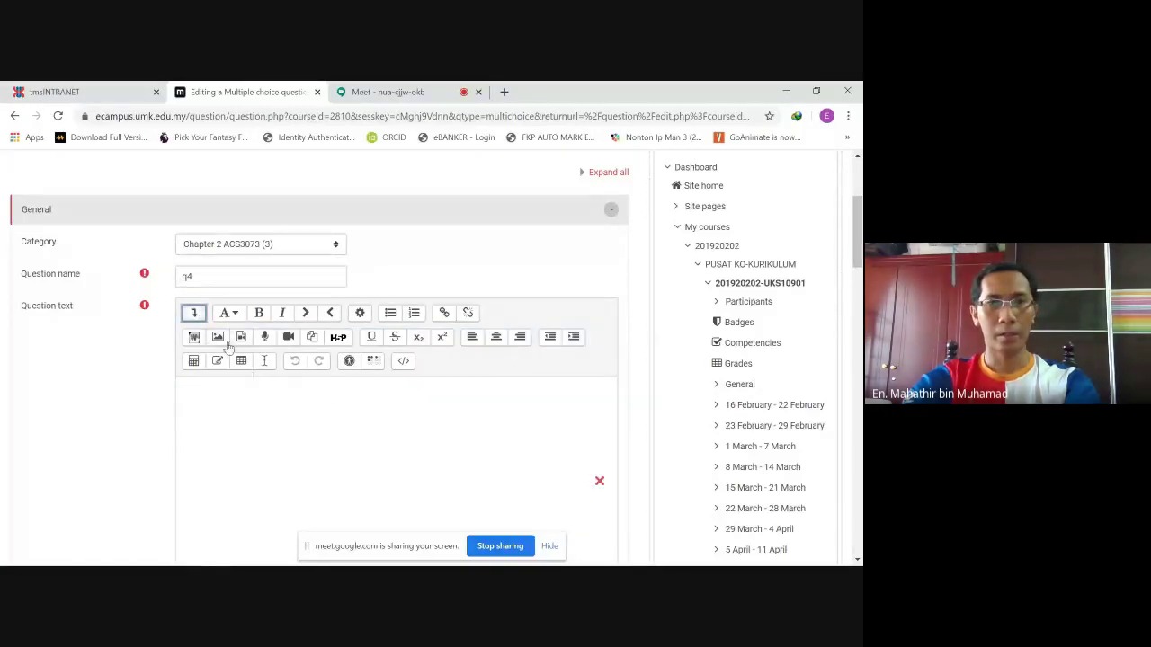
click(218, 338)
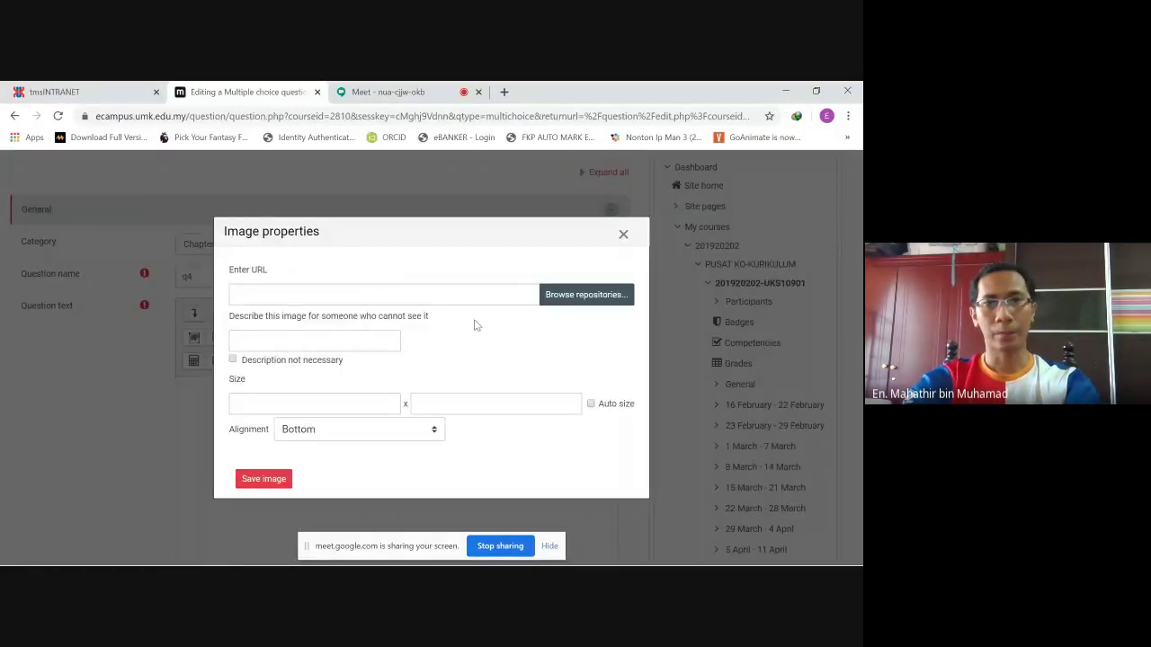
click(545, 302)
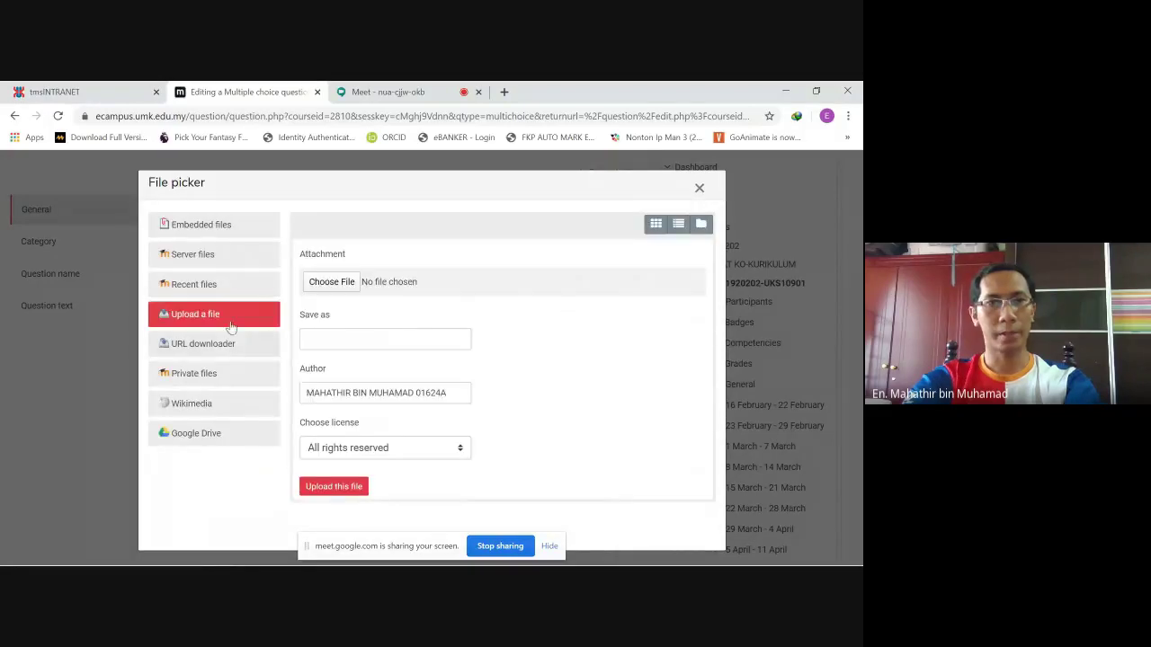
click(328, 285)
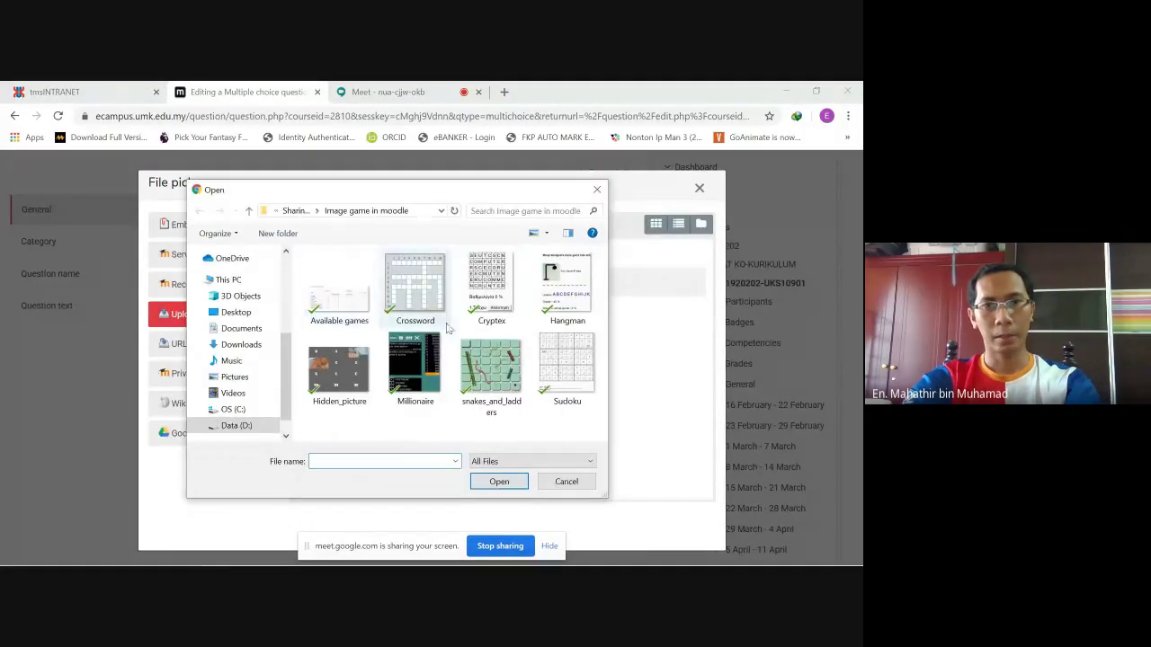
click(301, 213)
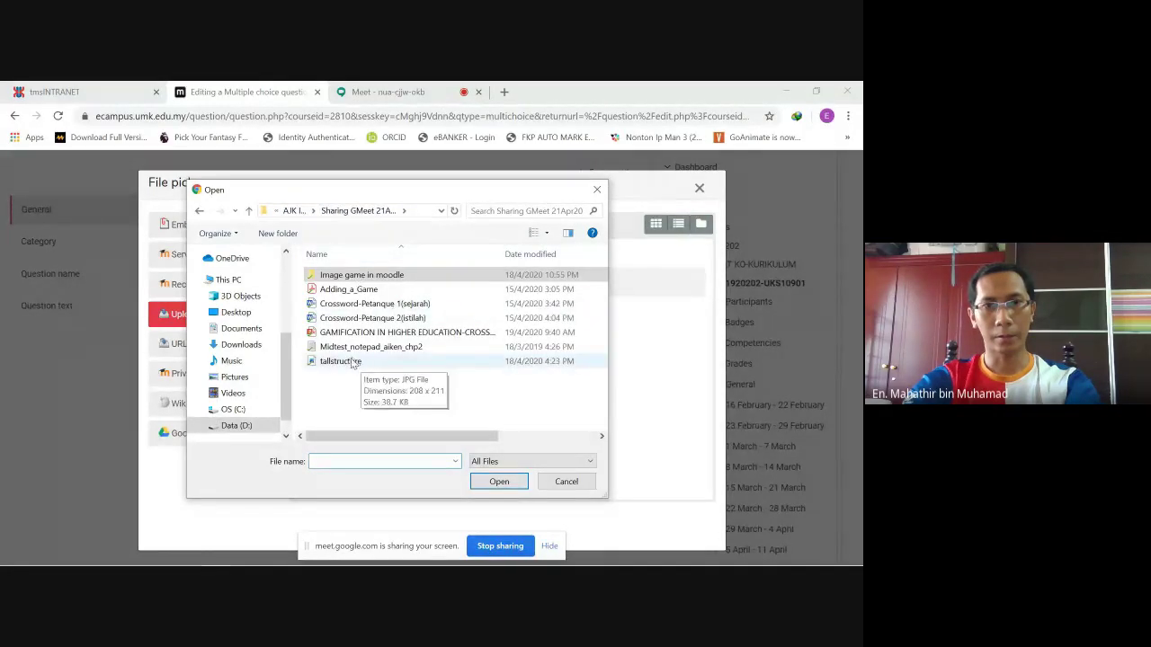
double_click(342, 360)
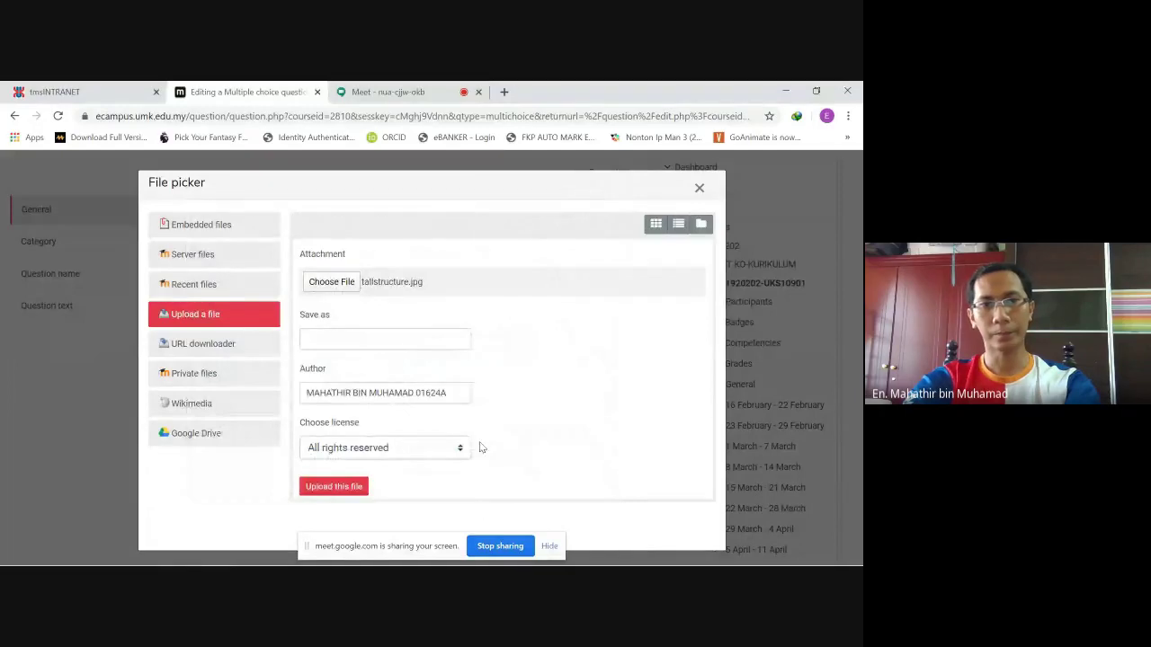
click(340, 486)
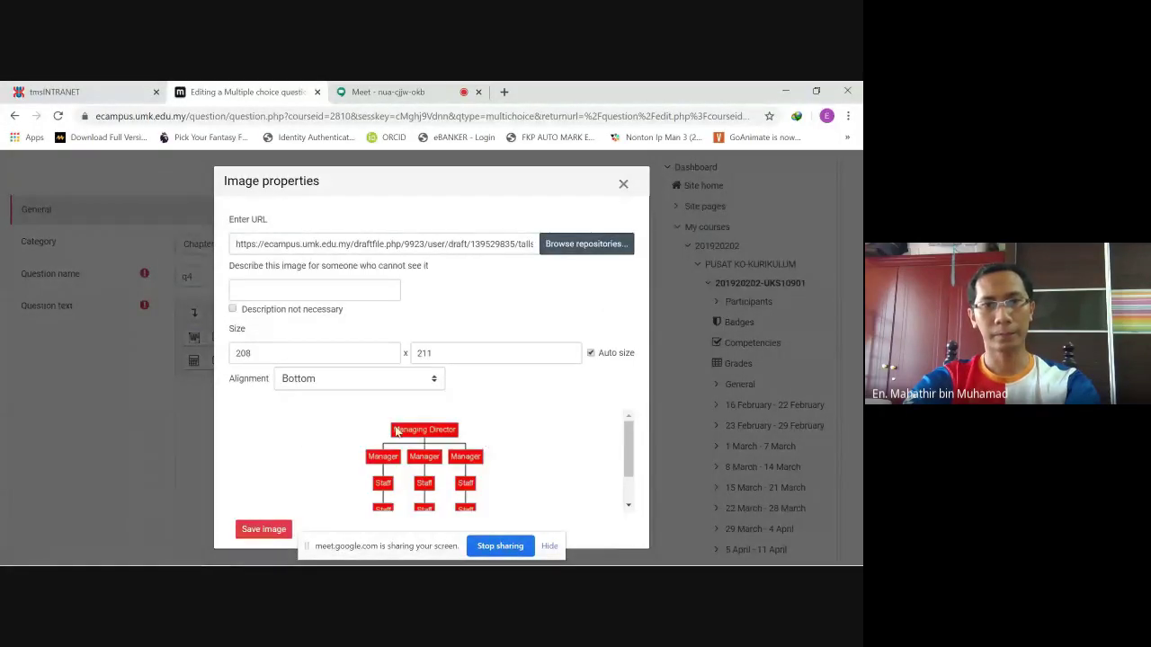
- Describe the uploaded image as "tall" and save it into the question text
scroll(260, 491, down, 2)
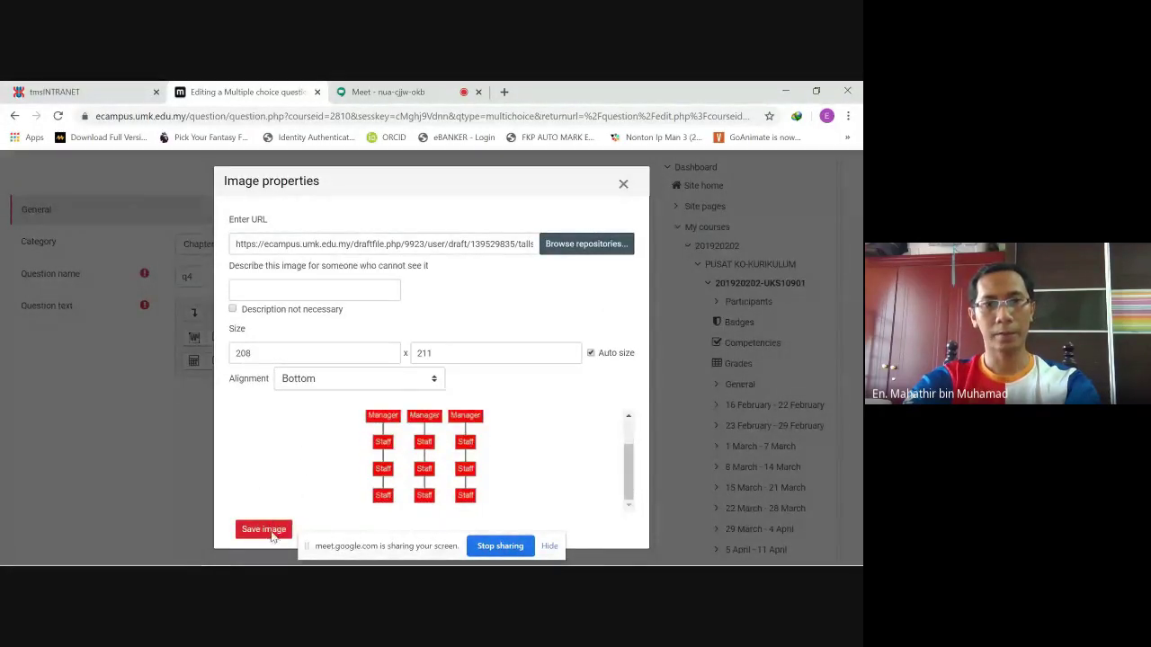
click(263, 528)
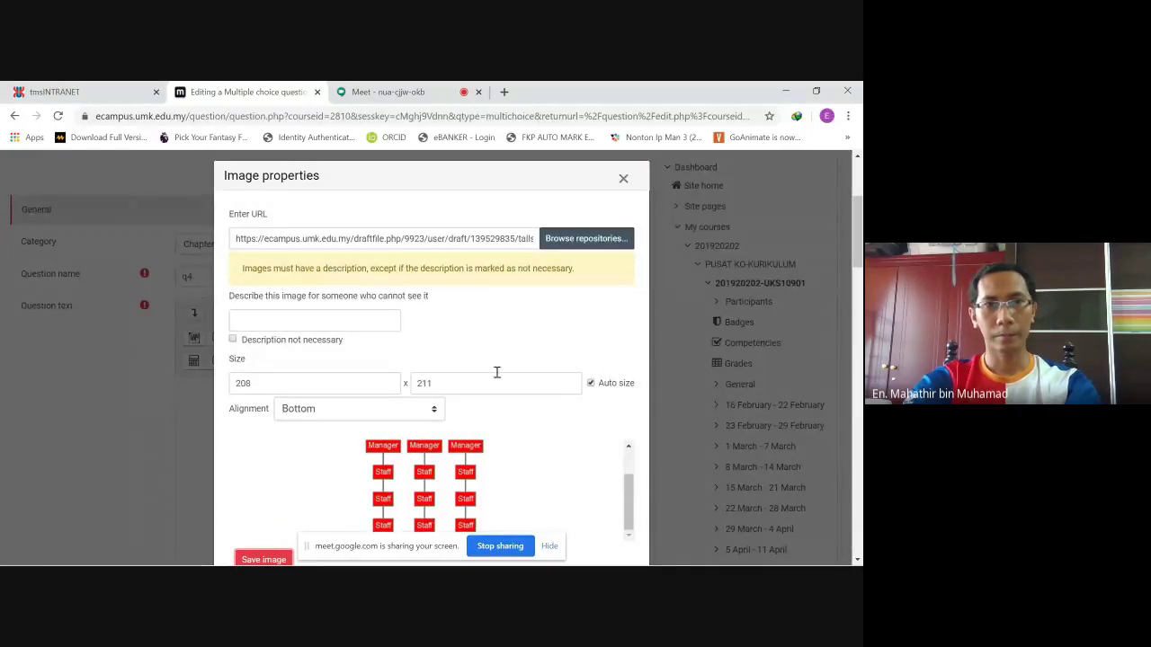
click(333, 321)
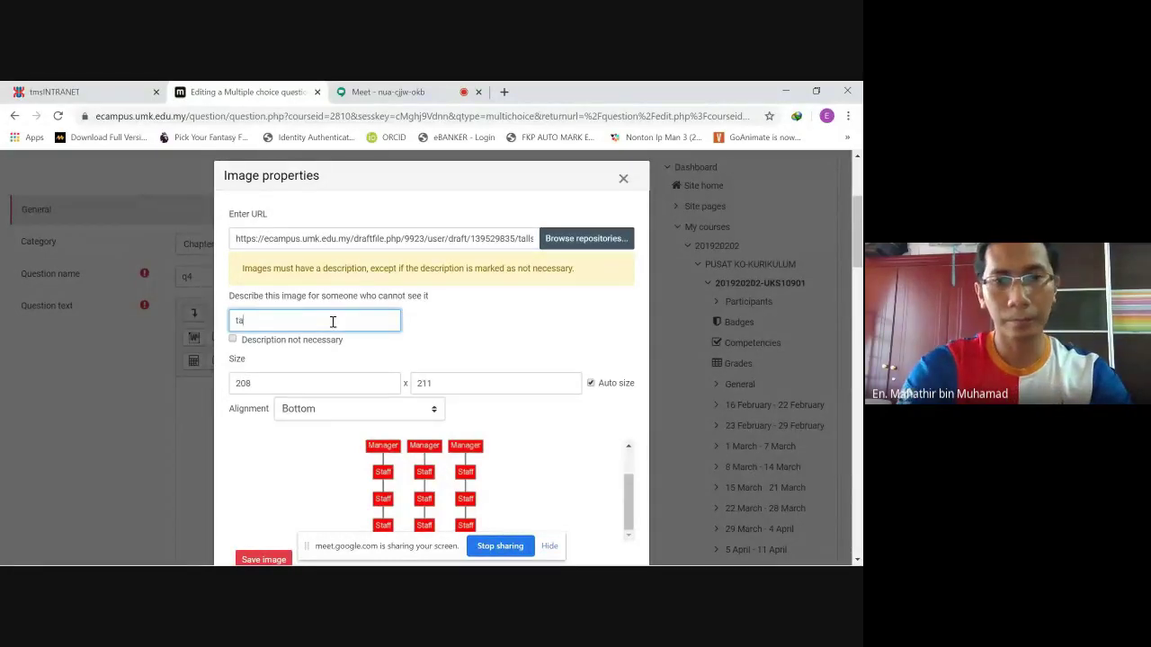
scroll(329, 322, down, 3)
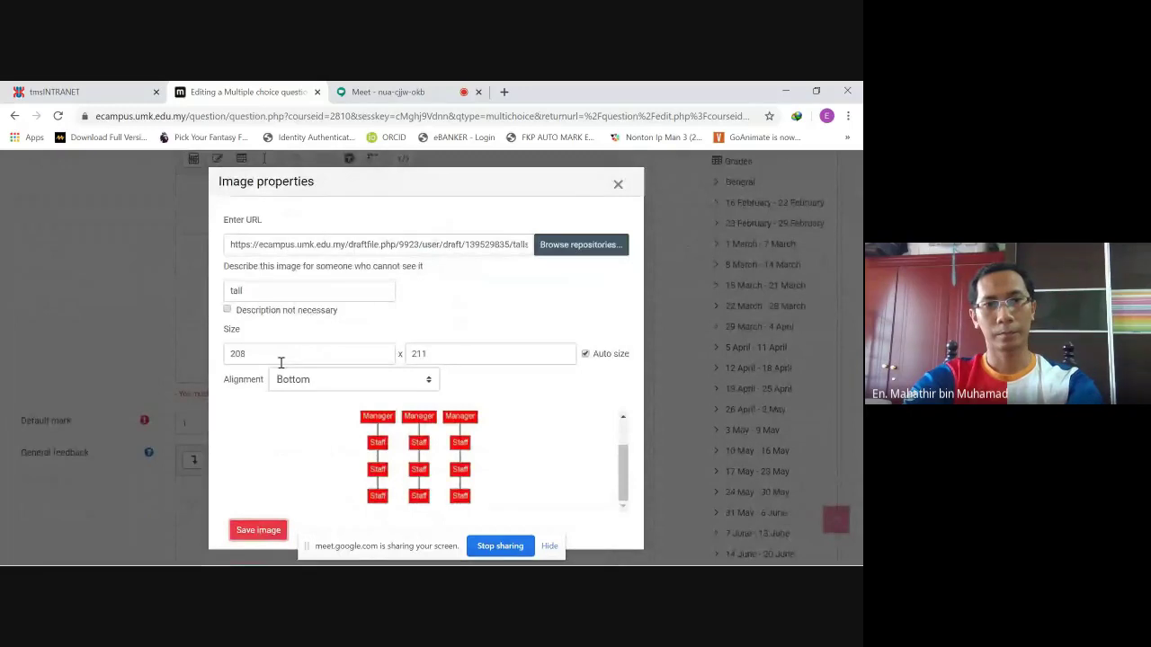
click(258, 530)
- Paste the copied organizational structure question on a new line below the image in the question text
scroll(474, 416, down, 5)
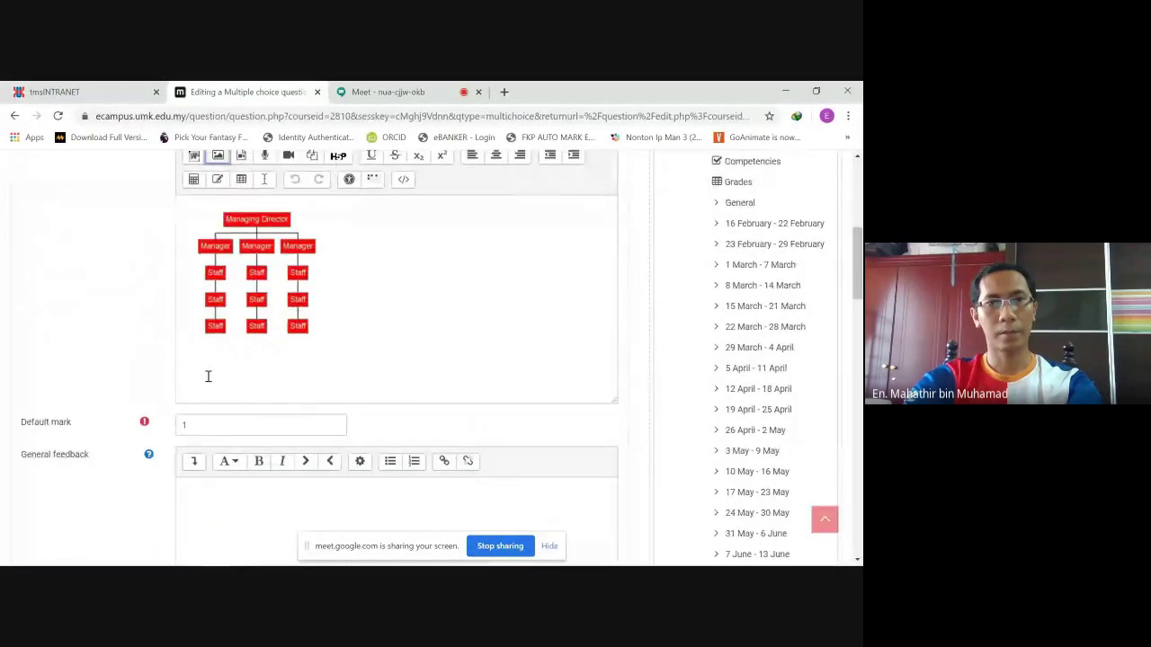
click(355, 333)
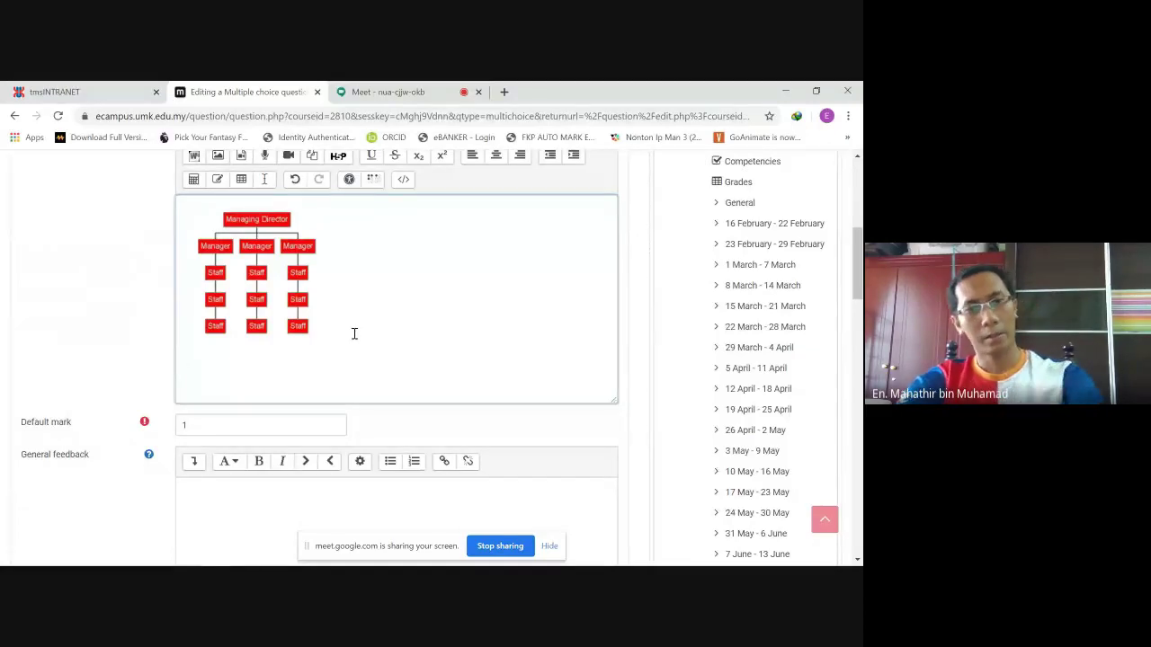
key(Return)
text(An organizational structure with an overall narrow span and more hierarchical levels. In such organizations, there are usually many managers, and each manager in charge of only a small group of people)
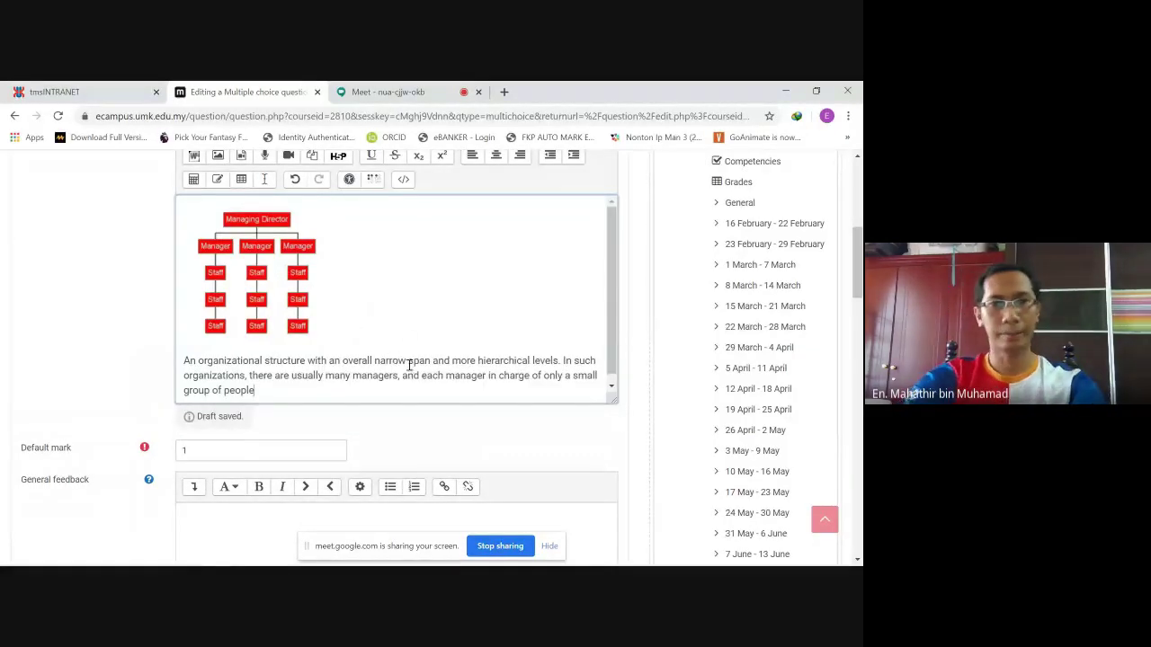
scroll(355, 360, down, 1)
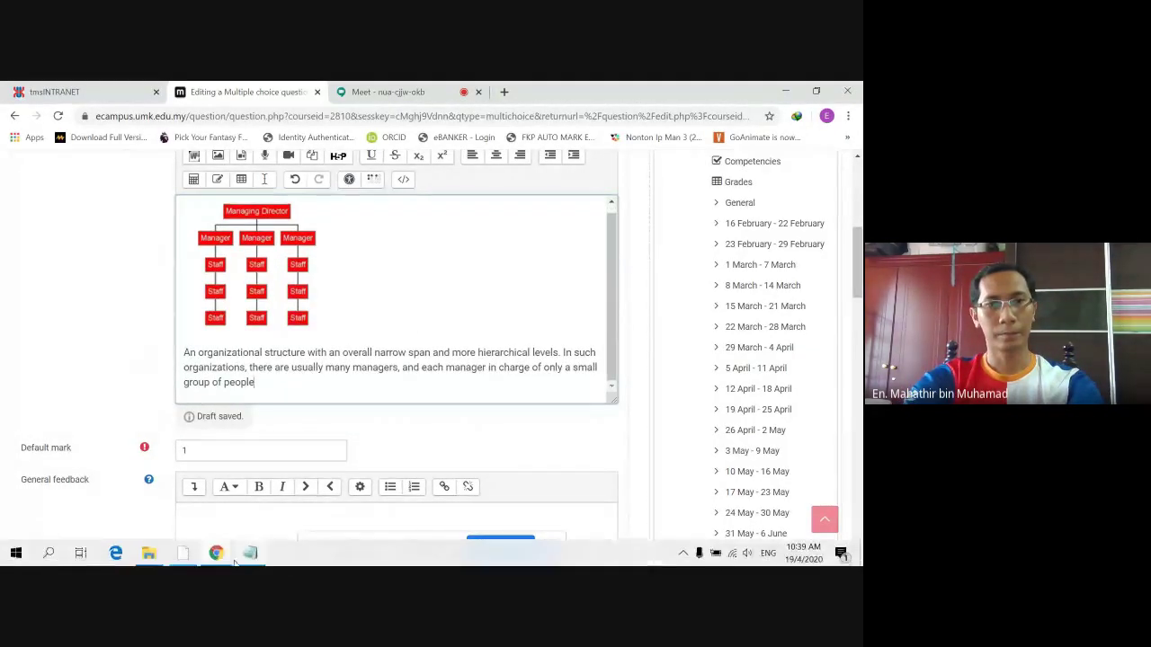
- Copy "Strategic Structure" from the Notepad file and paste it into Choice 1 in Chrome
click(249, 553)
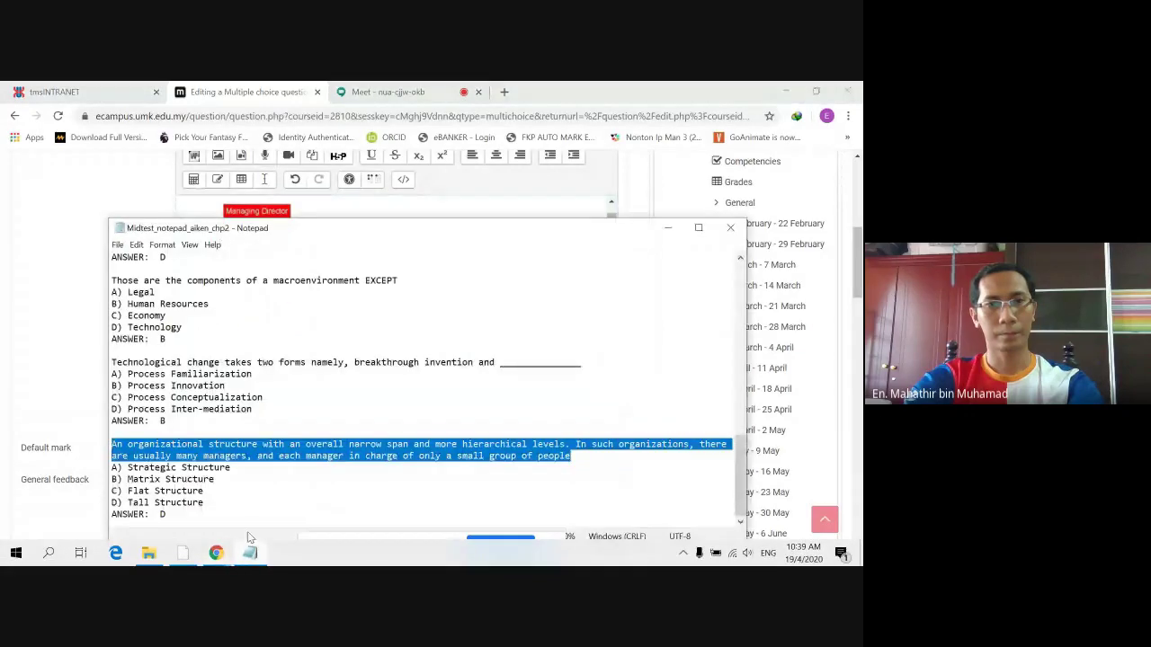
click(236, 467)
drag(235, 467, 137, 466)
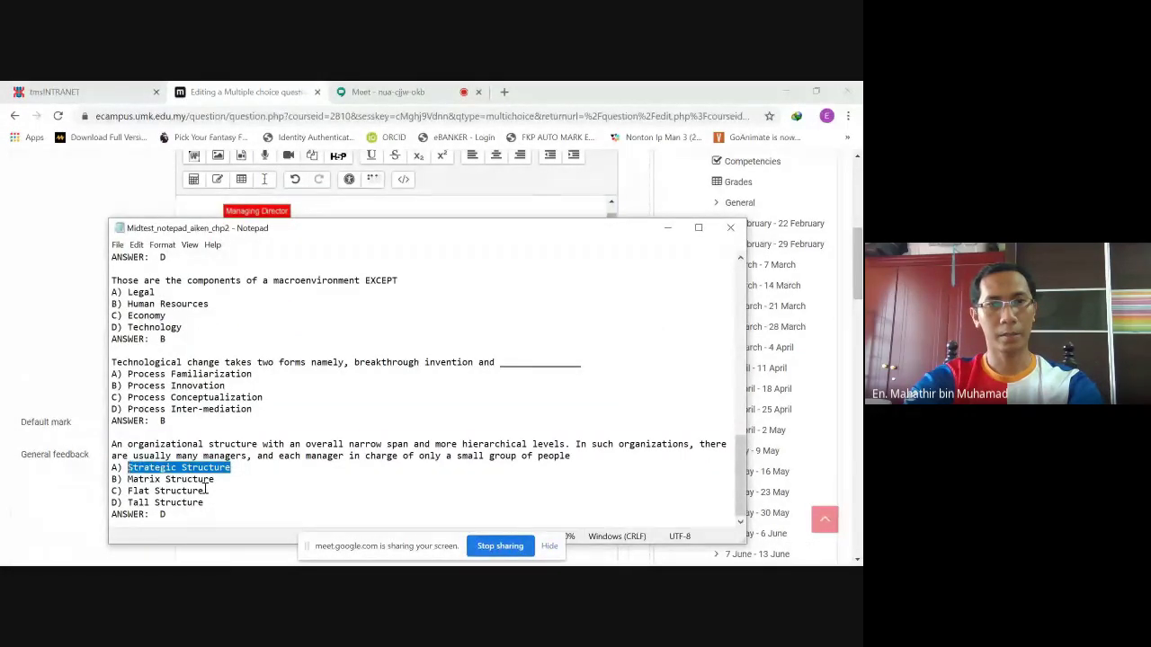
mouse_move(306, 543)
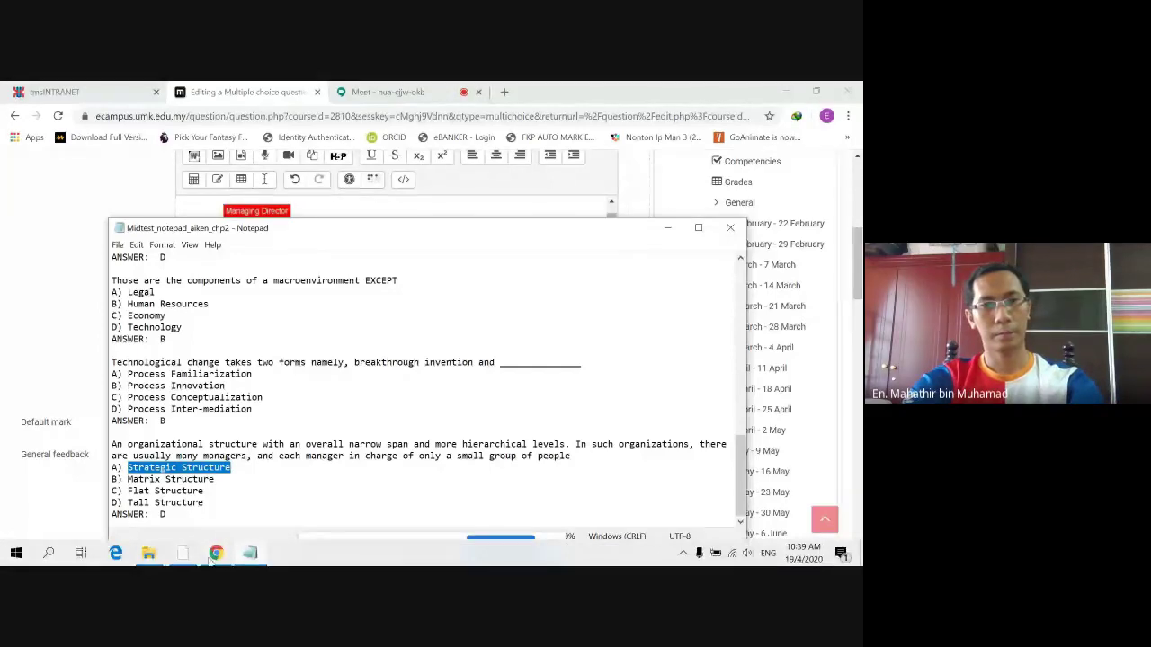
mouse_move(214, 553)
click(135, 481)
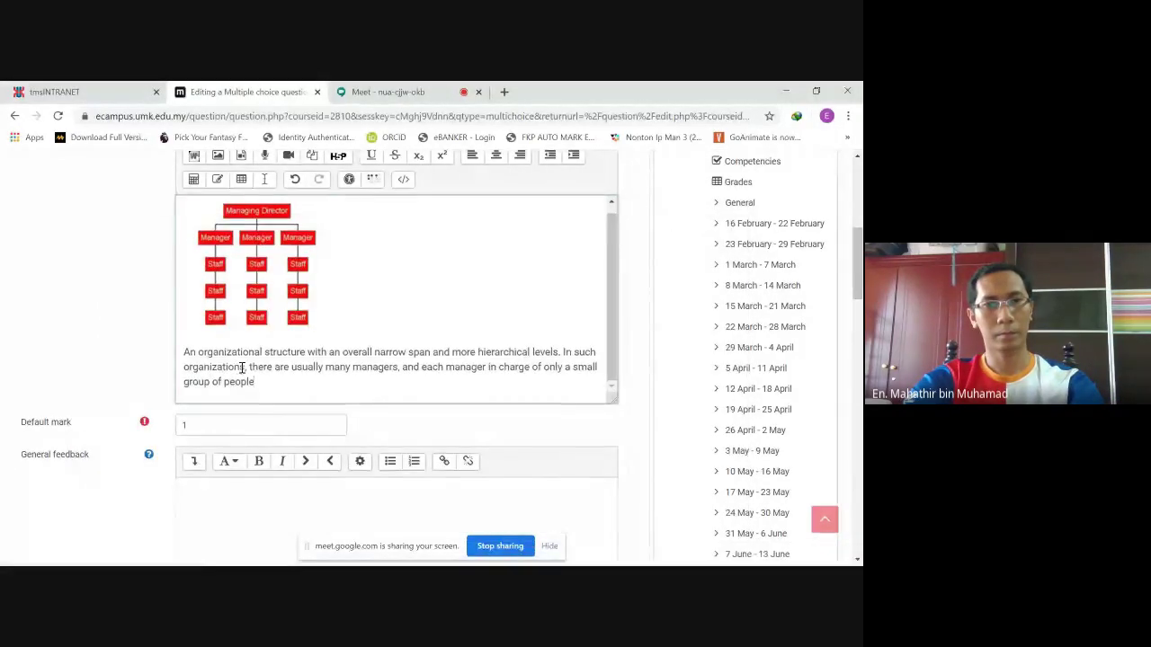
scroll(243, 367, down, 7)
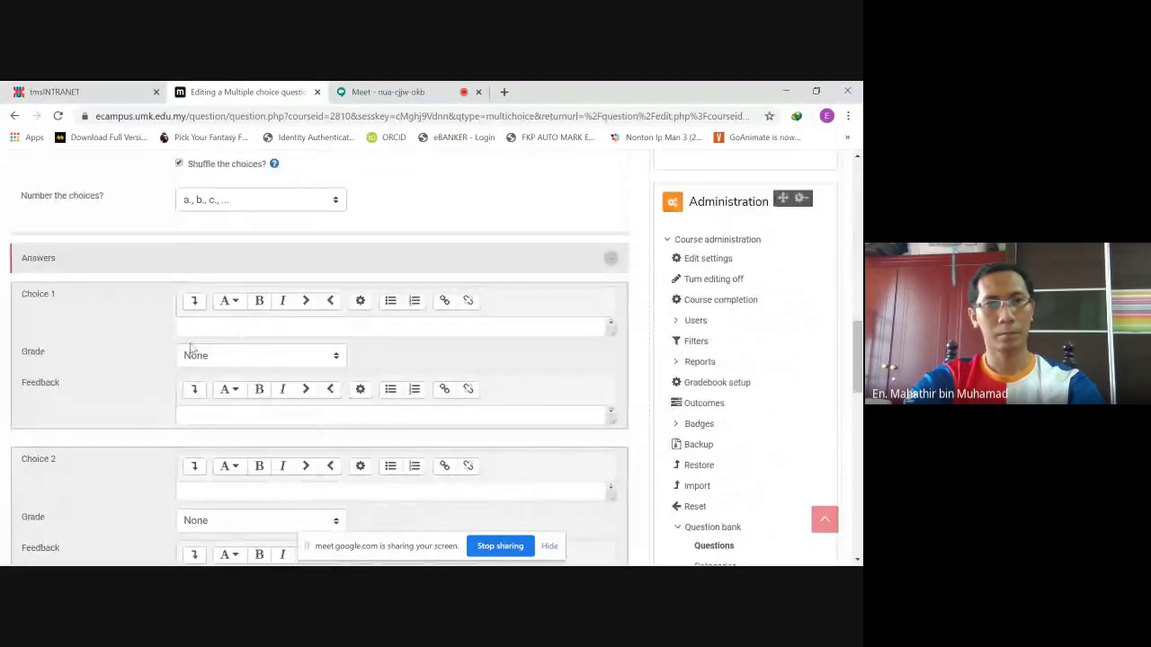
click(235, 325)
text(Strategic Structure)
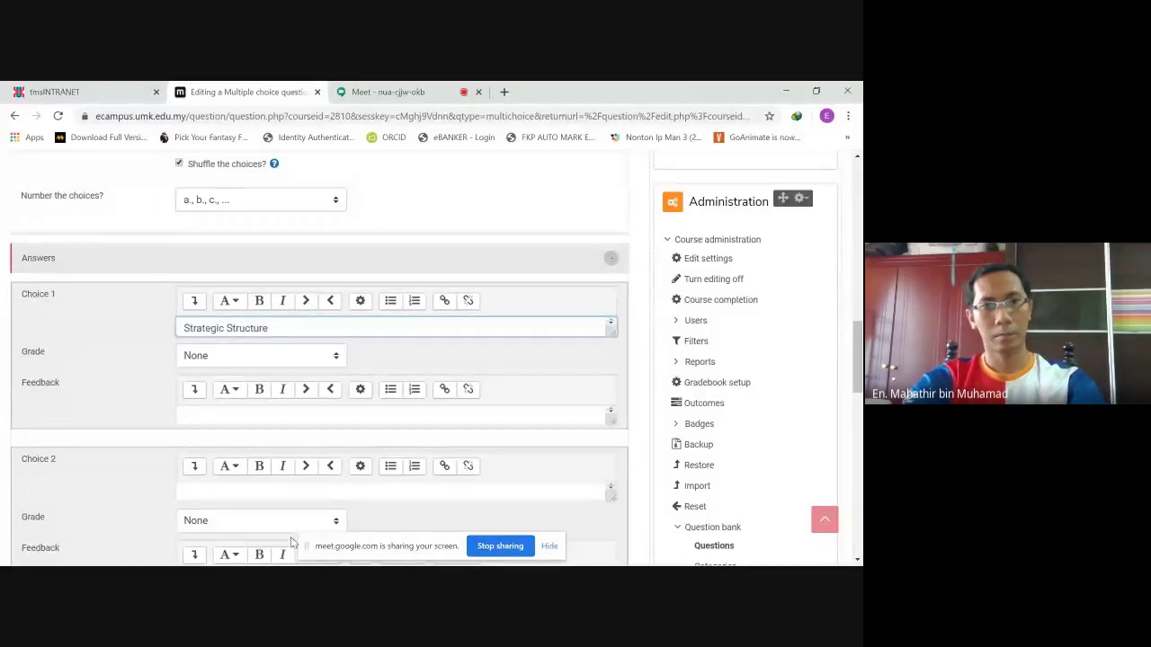
- Copy "Matrix Structure" from the Notepad file and paste it into Choice 2 in Chrome
click(254, 553)
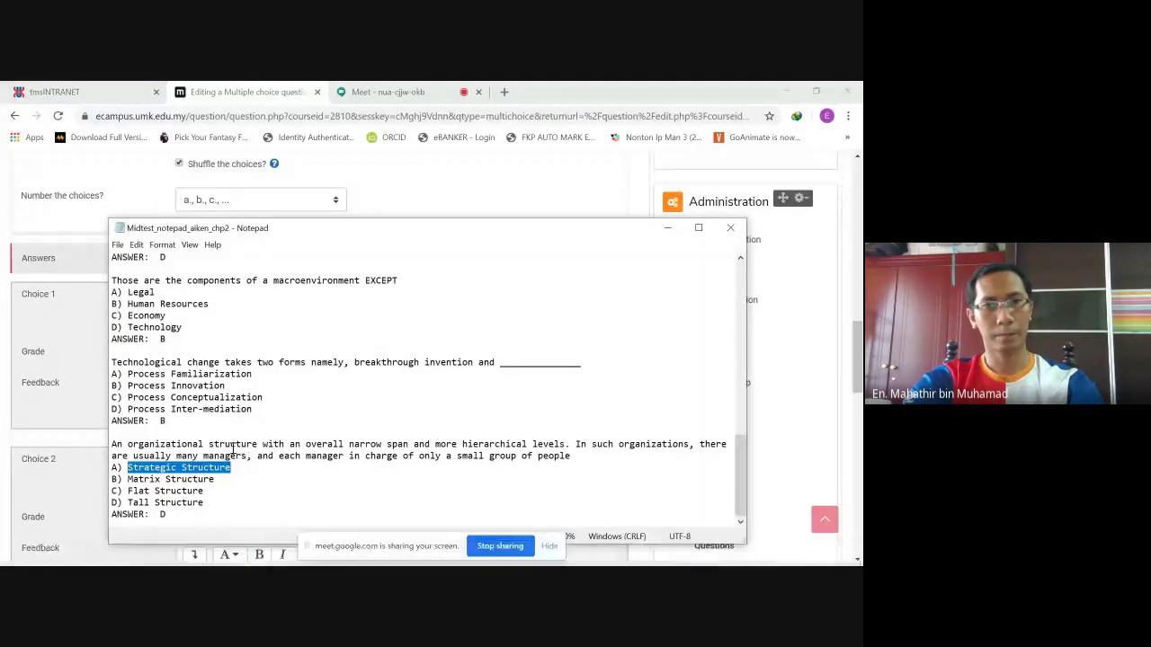
drag(215, 480, 158, 482)
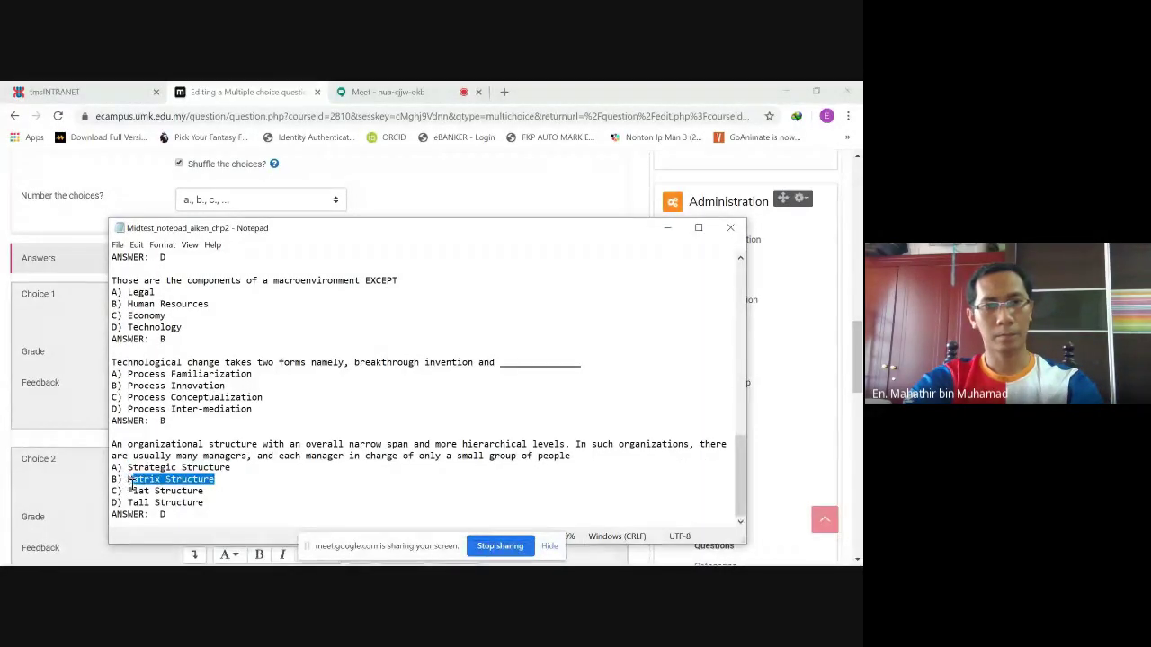
click(131, 484)
drag(215, 480, 129, 480)
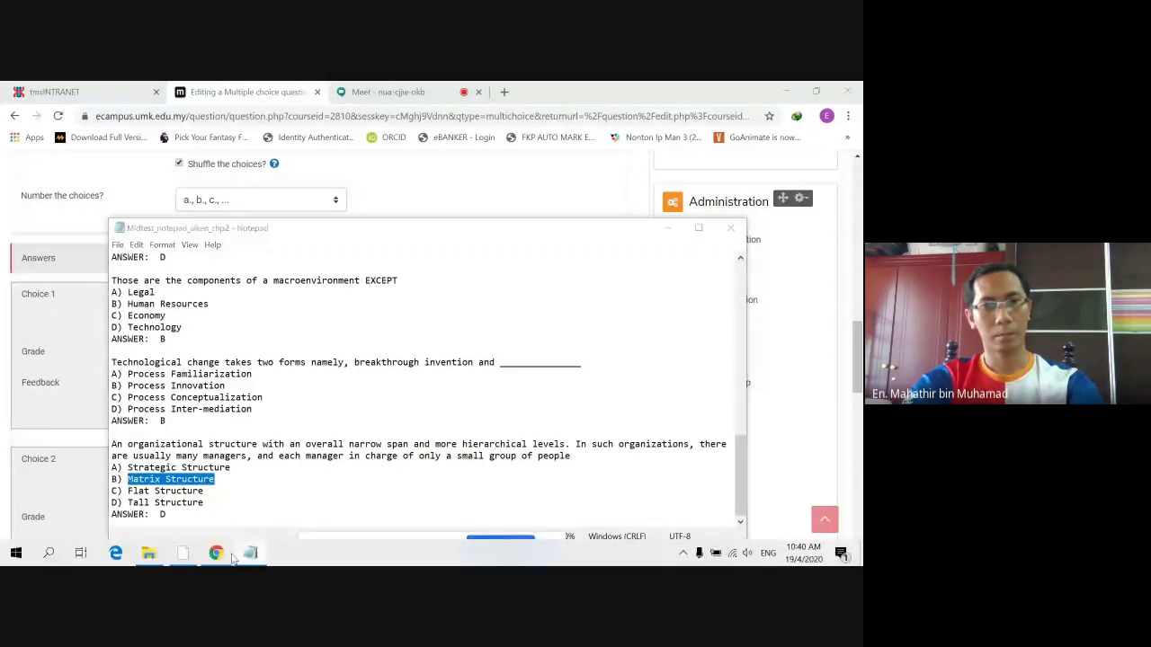
mouse_move(216, 553)
click(199, 452)
scroll(239, 437, down, 3)
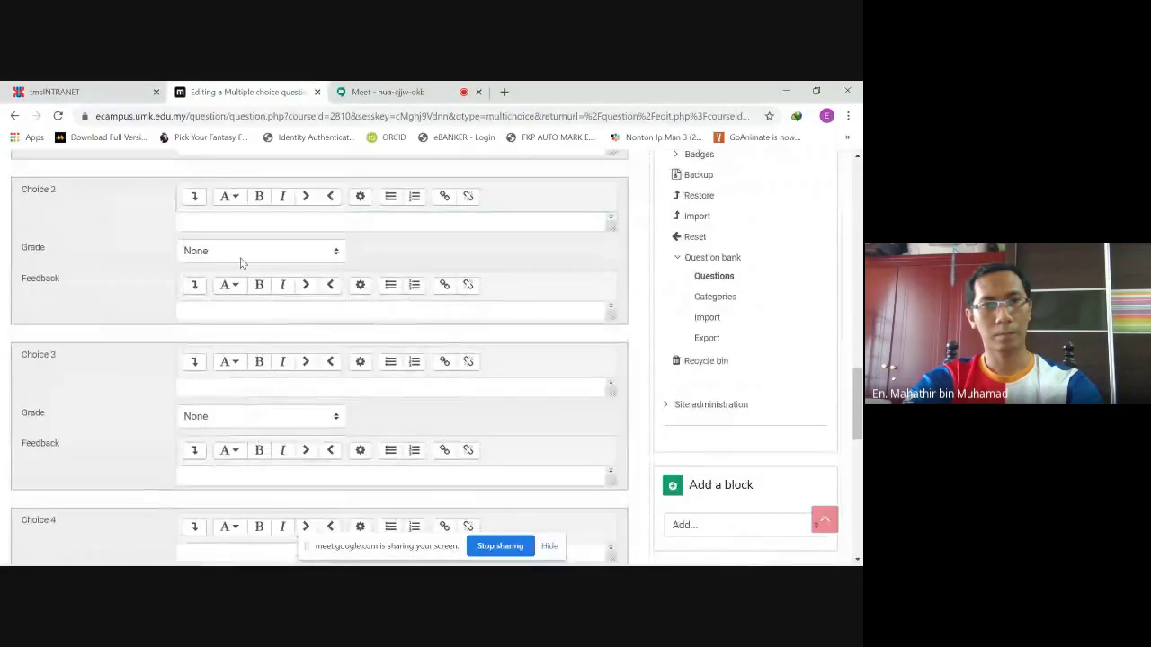
click(242, 222)
text(Matrix Structure)
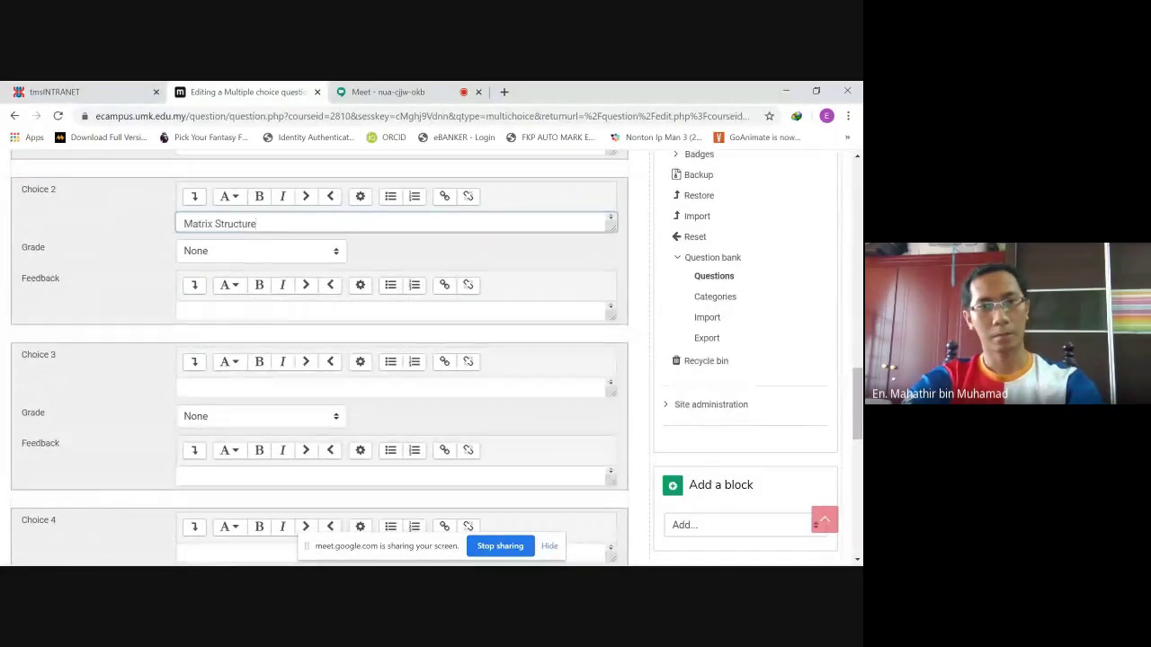
- Copy "Flat Structure" from the Notepad file and paste it into Choice 3 in Chrome
click(252, 554)
drag(204, 491, 131, 497)
key(ctrl+c)
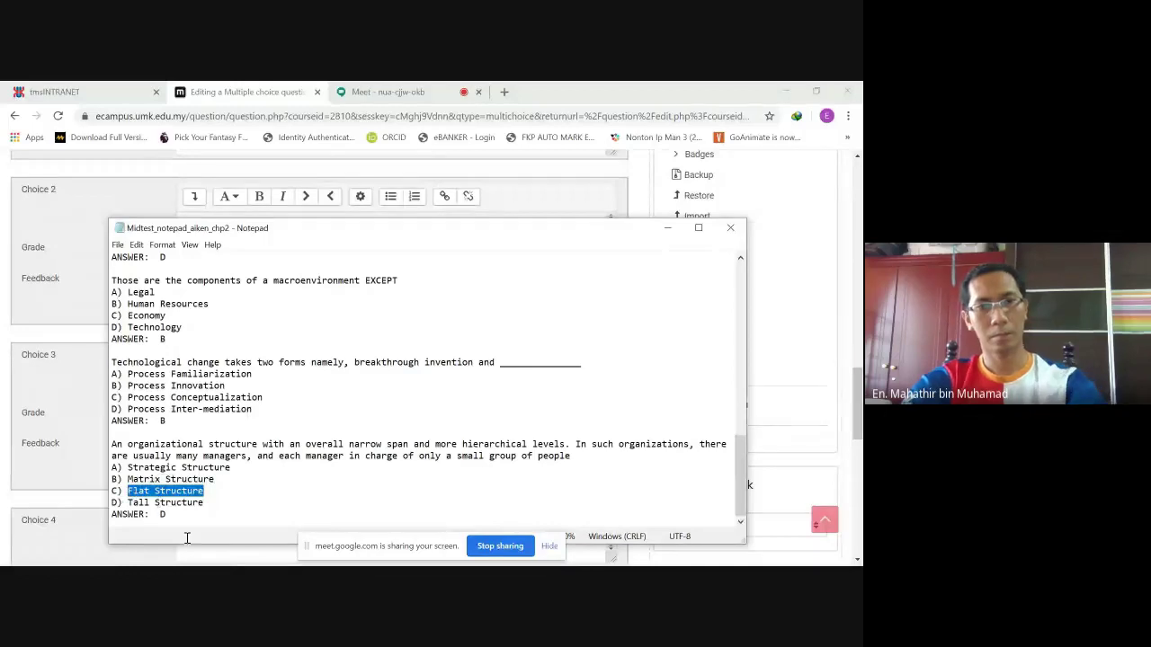
click(216, 556)
click(143, 486)
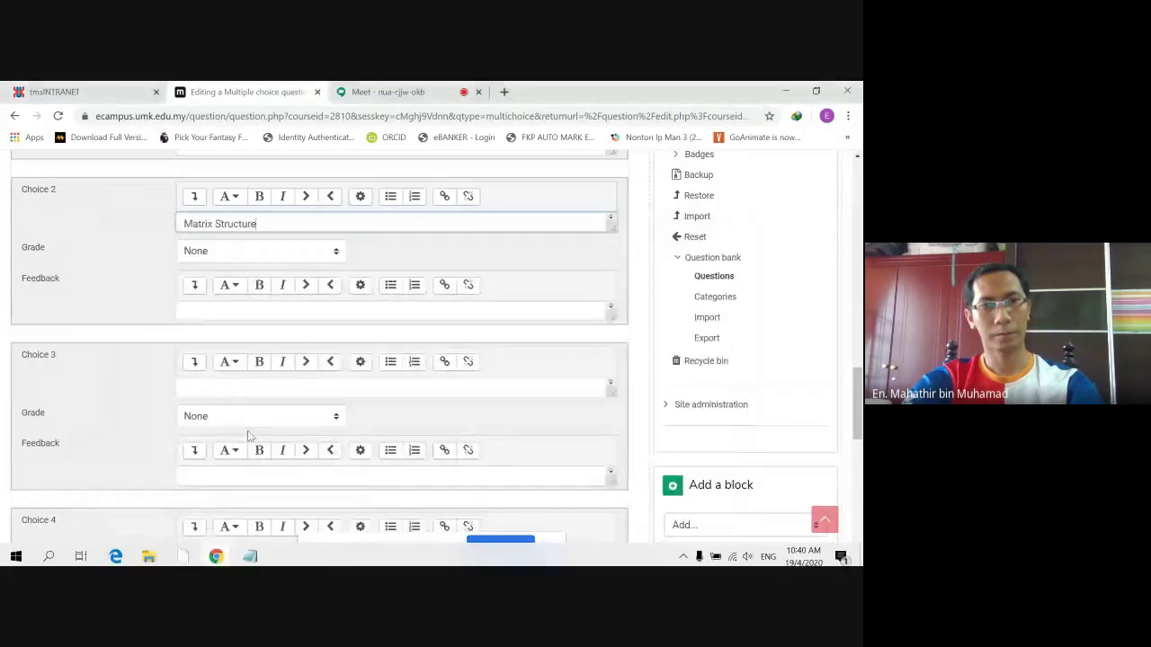
scroll(249, 436, down, 3)
click(244, 250)
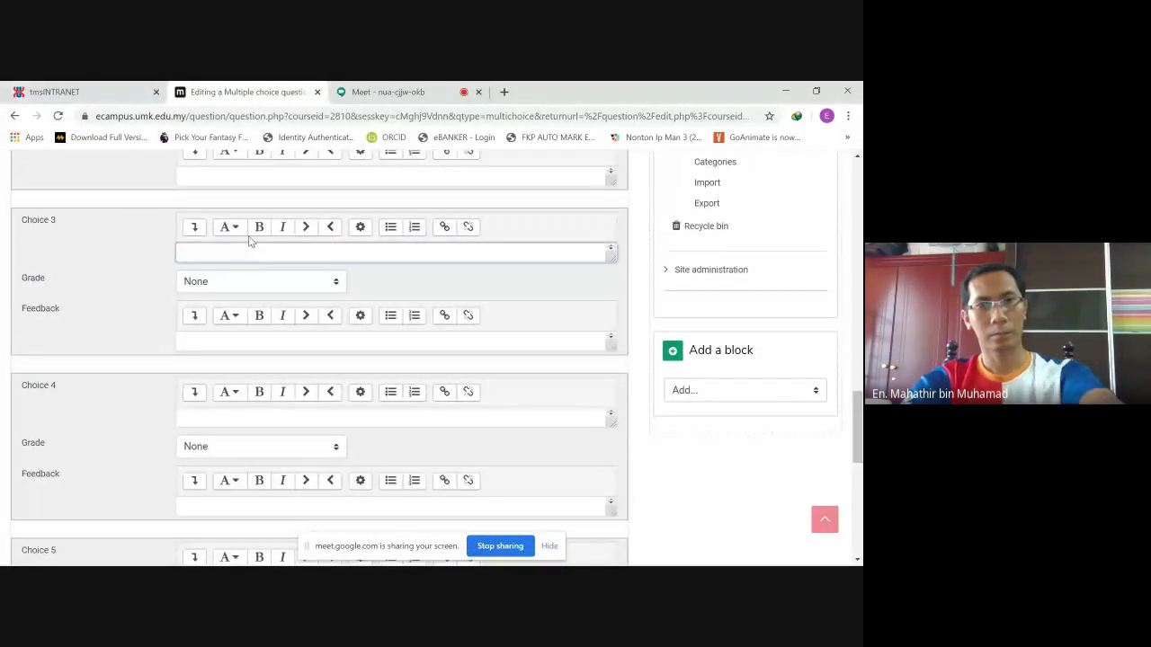
key(ctrl+v)
- Copy "Tall Structure" from the Notepad file and paste it into Choice 4 in Chrome
click(250, 553)
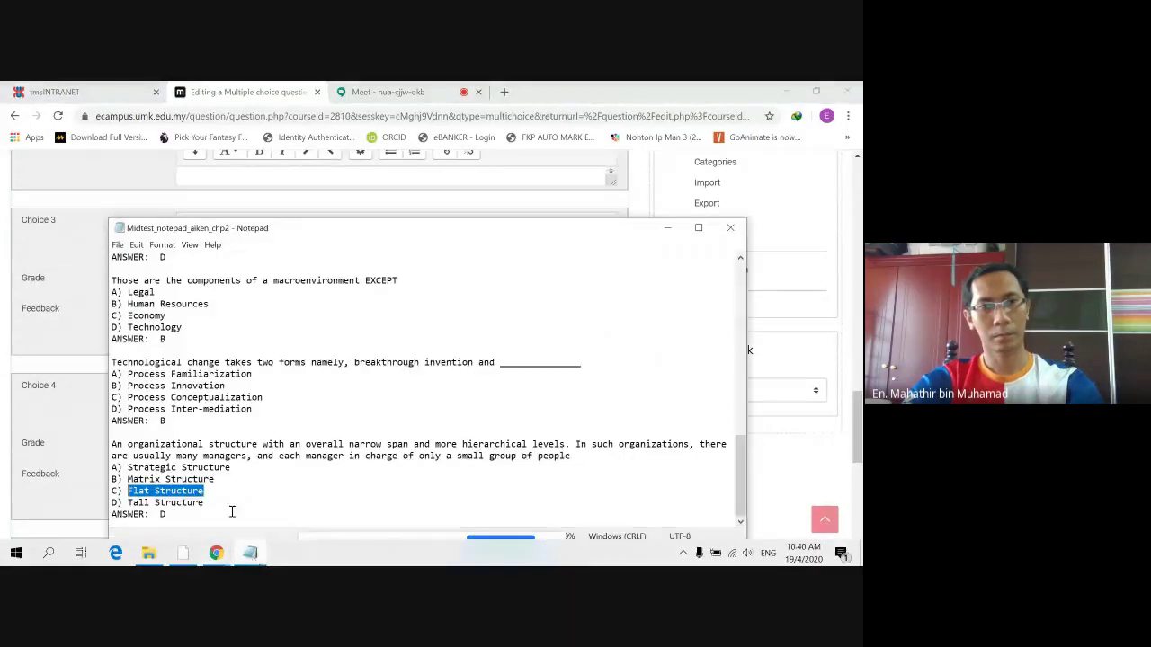
drag(205, 503, 127, 503)
key(ctrl+c)
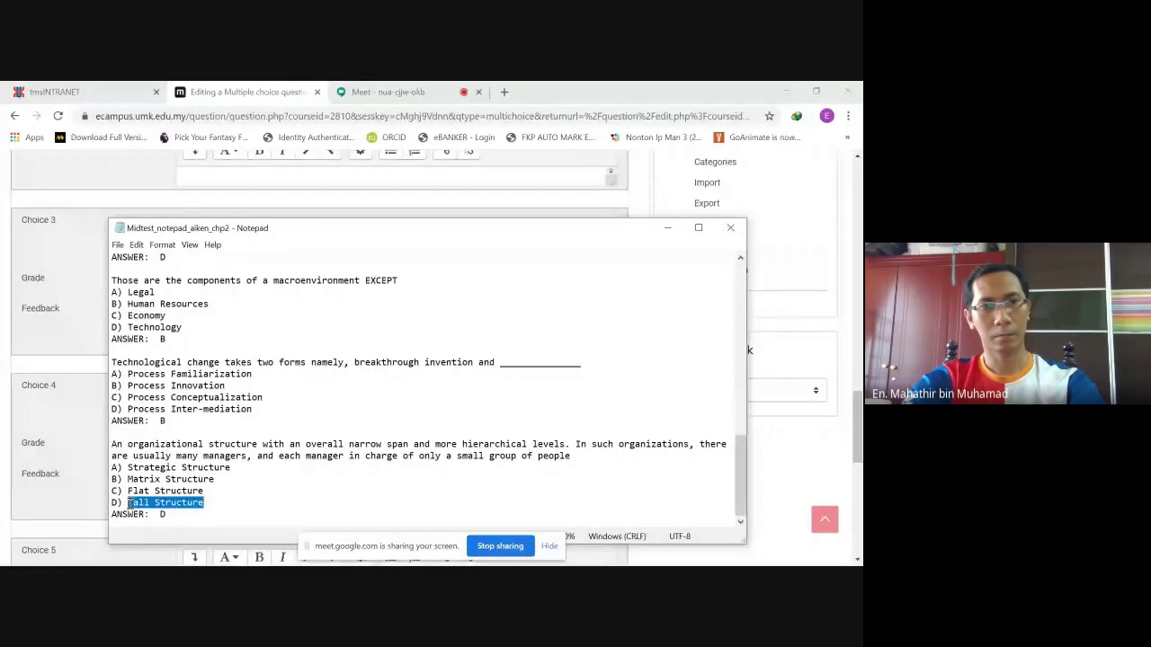
mouse_move(216, 553)
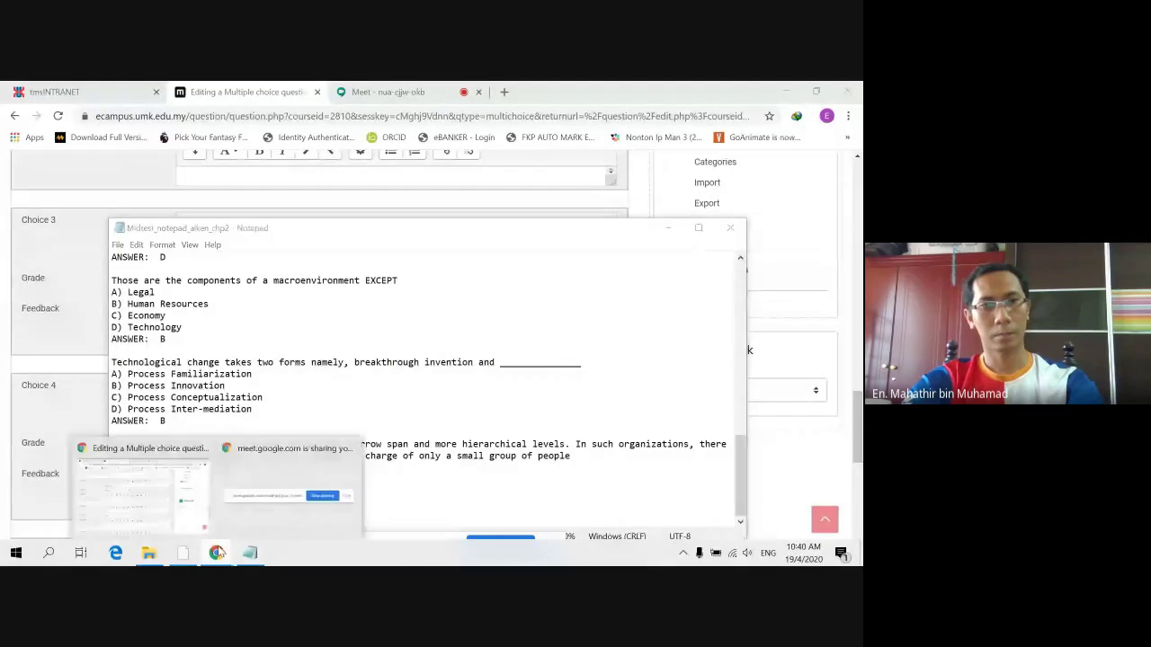
click(161, 472)
click(229, 417)
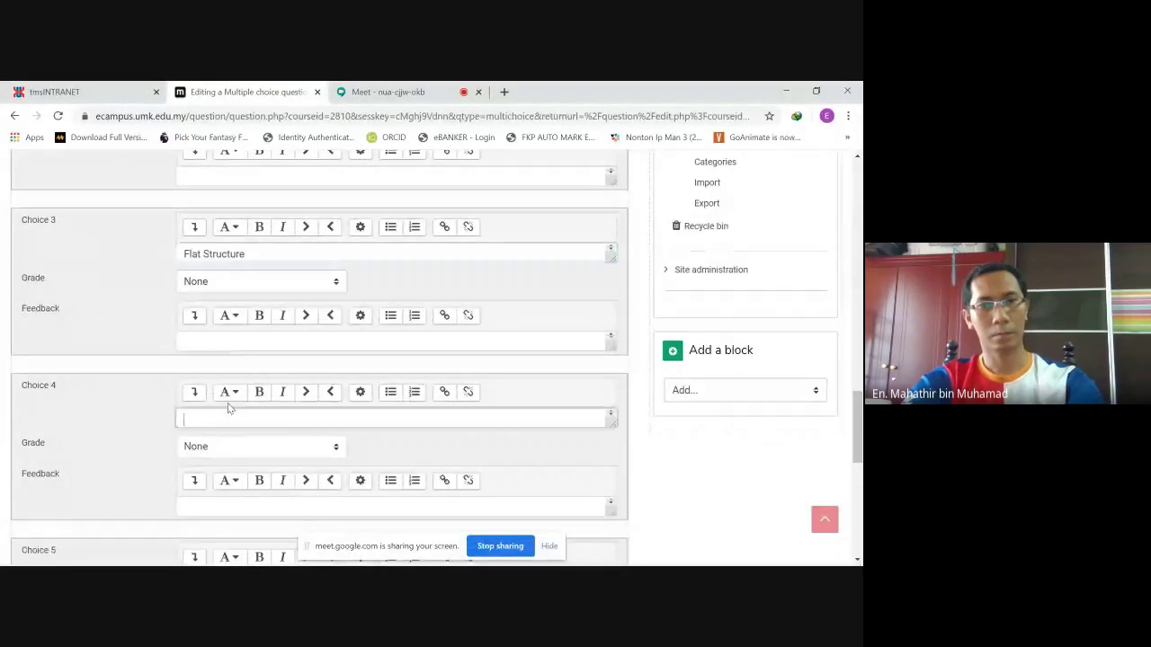
key(ctrl+v)
- Set the grade of Choice 4 to 100% and save the multiple choice question
click(281, 448)
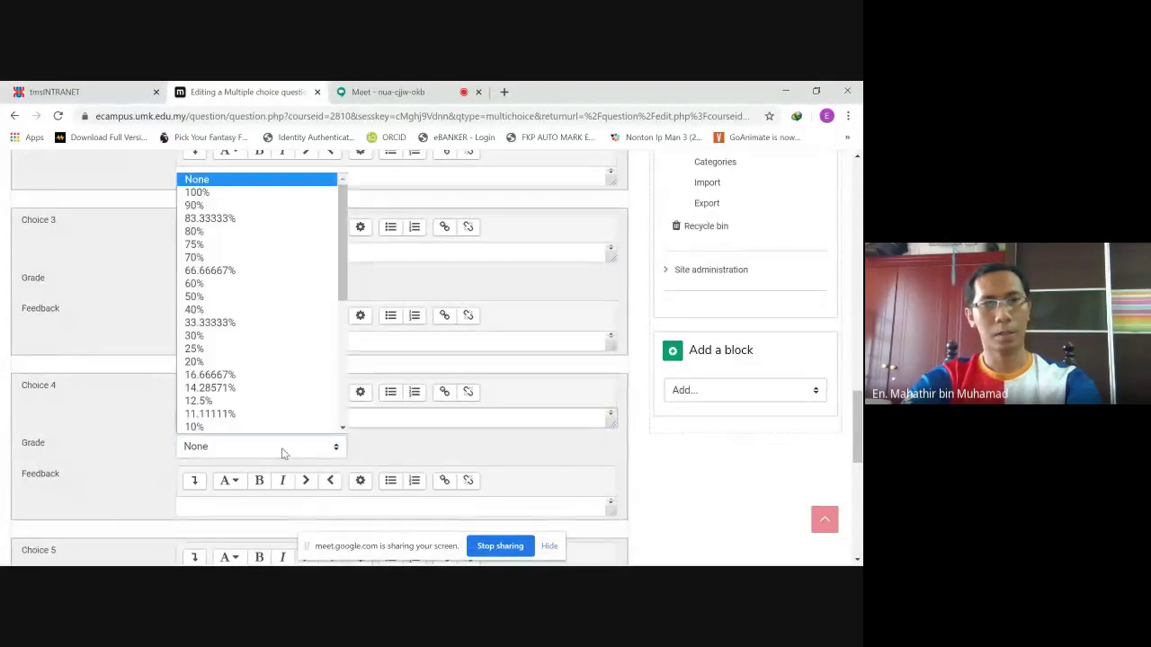
click(220, 191)
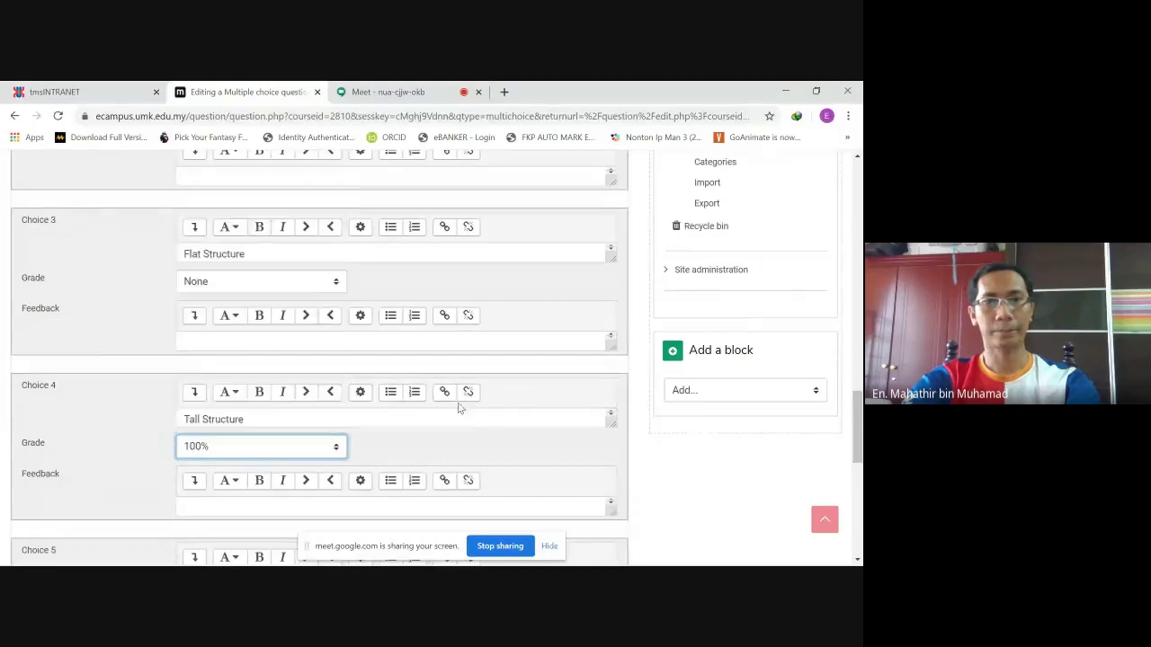
click(502, 442)
scroll(502, 441, down, 5)
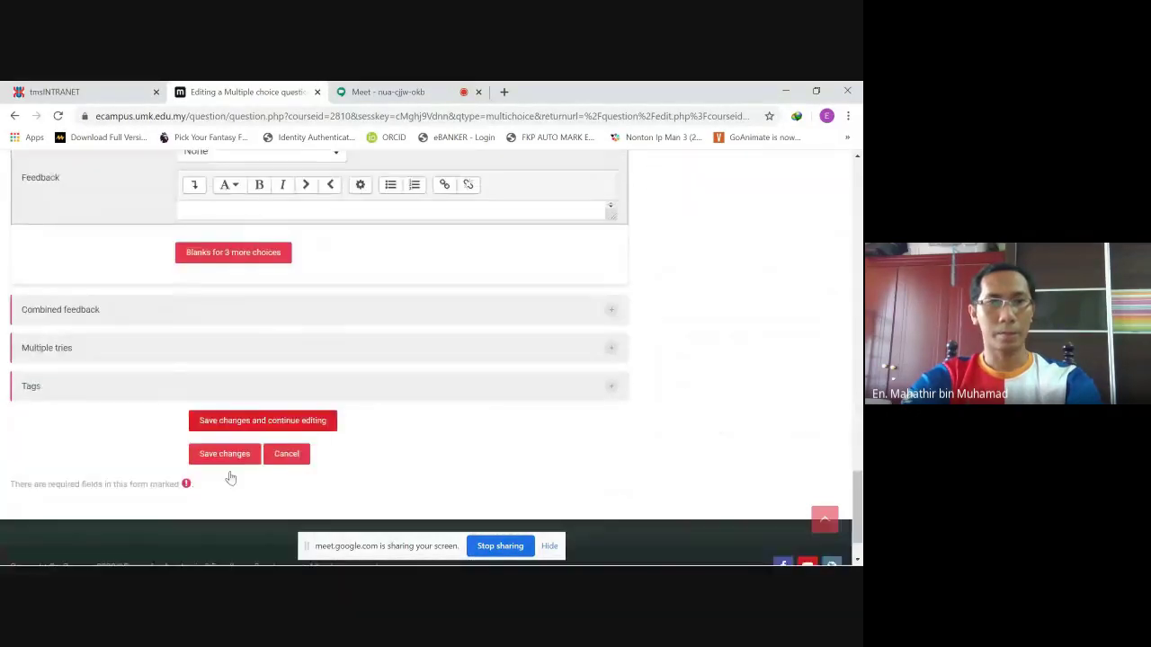
scroll(231, 478, down, 1)
click(215, 389)
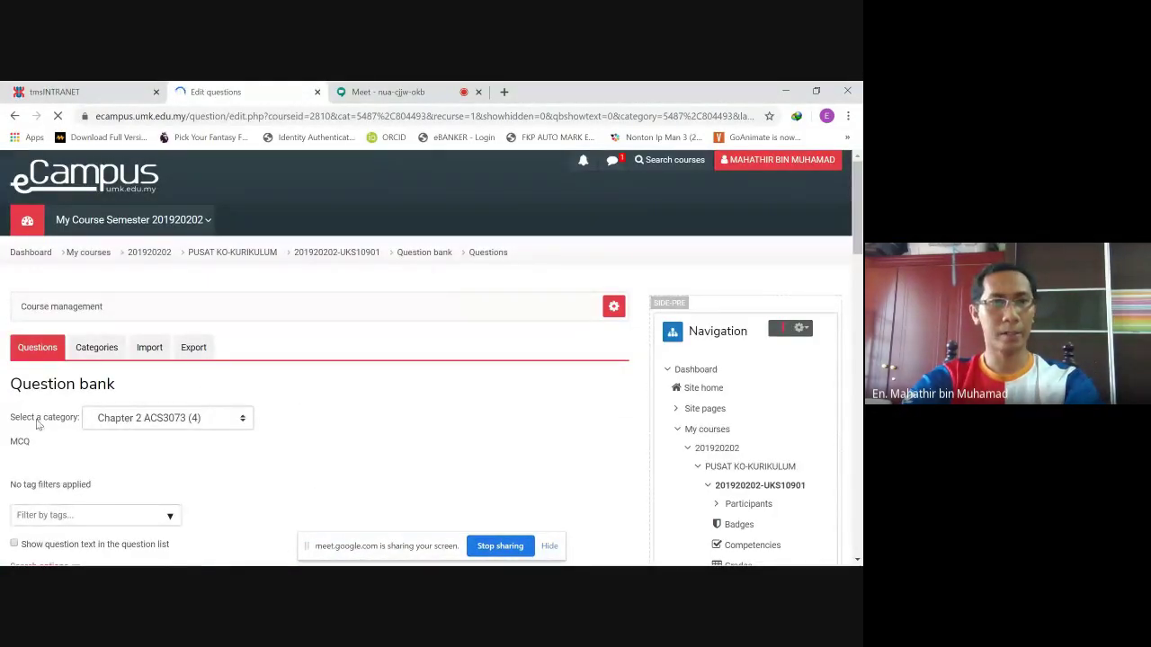
- Return from the question bank to the main page of course 201920202-UKS10901
scroll(126, 396, down, 1)
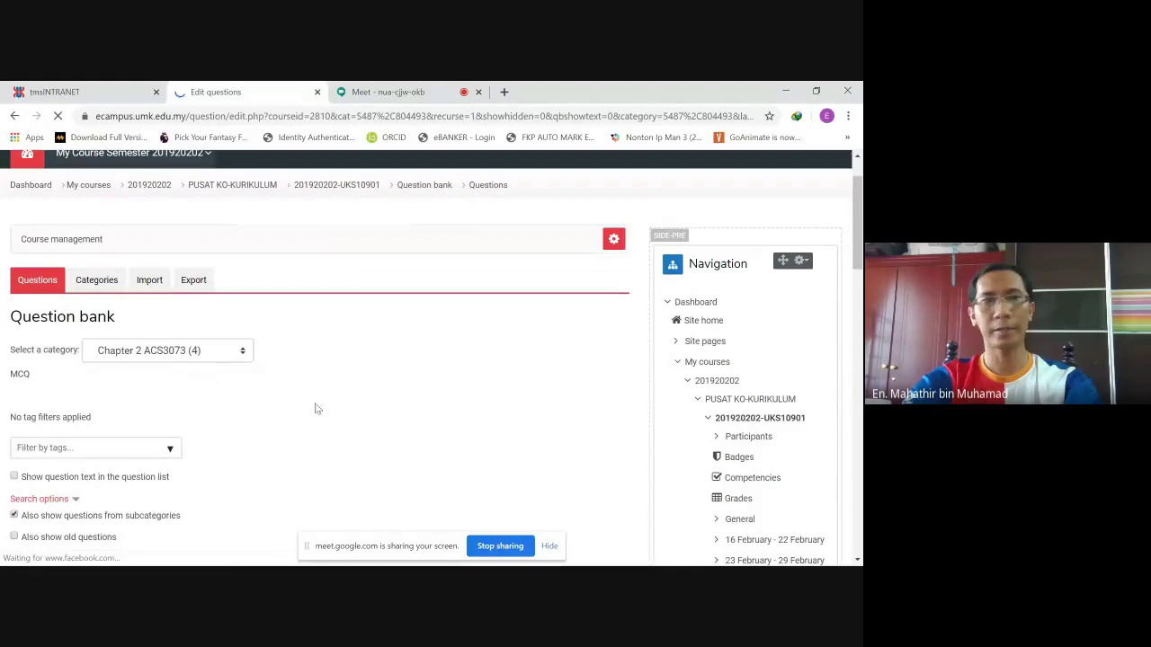
scroll(315, 414, up, 1)
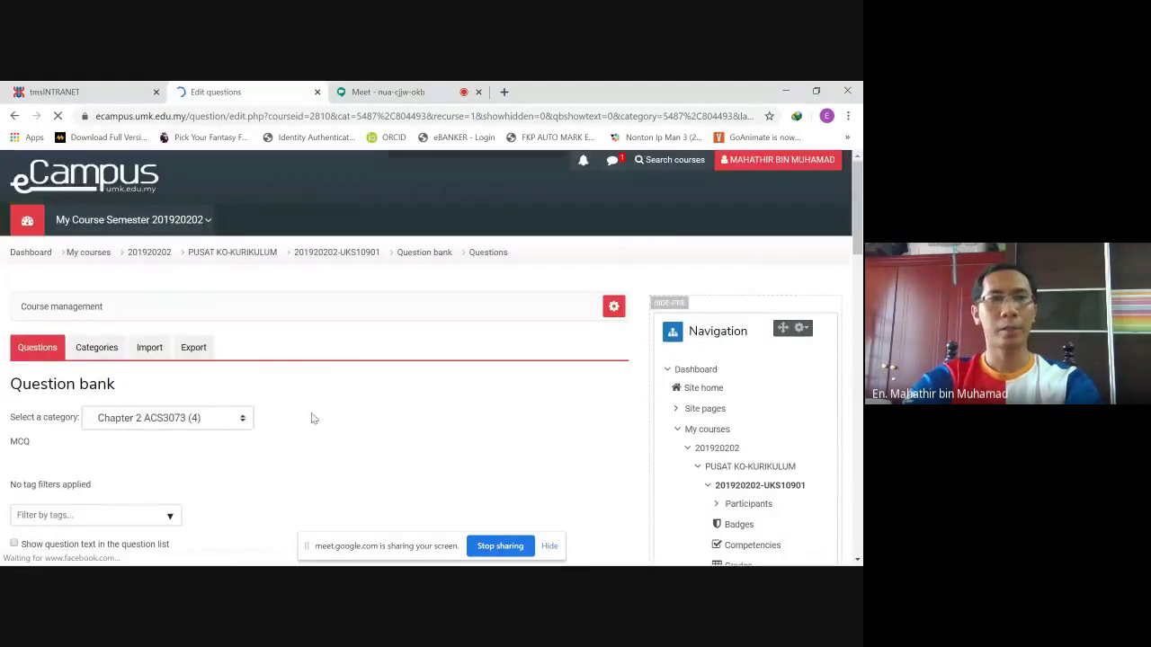
click(338, 256)
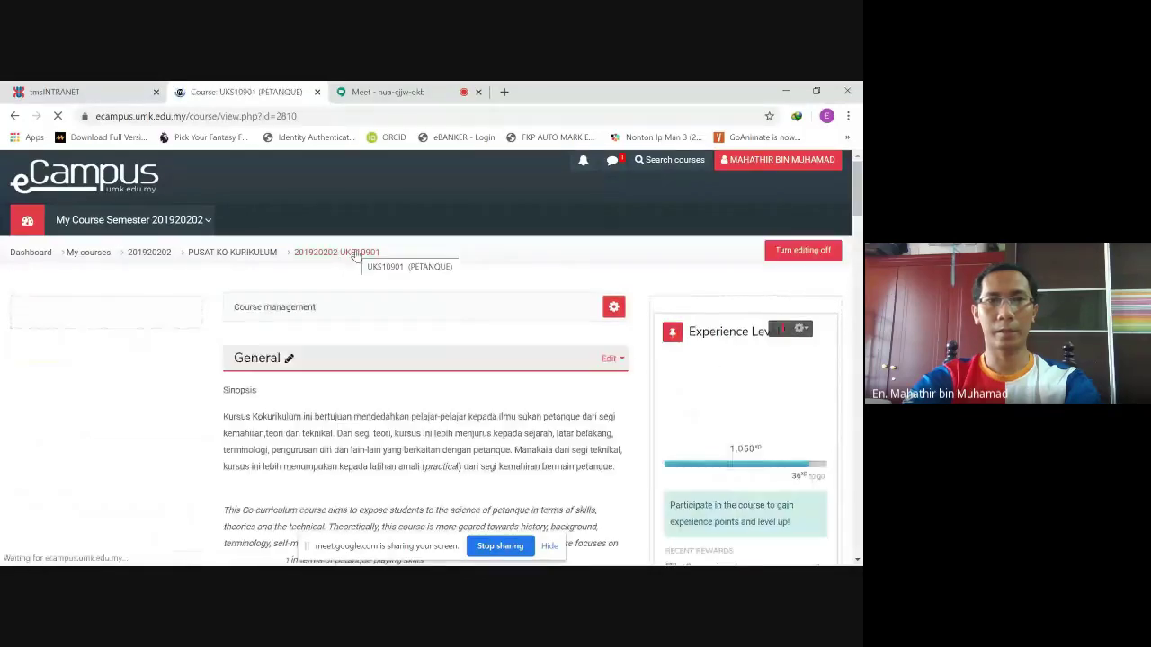
- Add a Game - Millionaire activity to the 31 May - 6 June week of the course
scroll(382, 381, down, 1)
scroll(404, 372, down, 20)
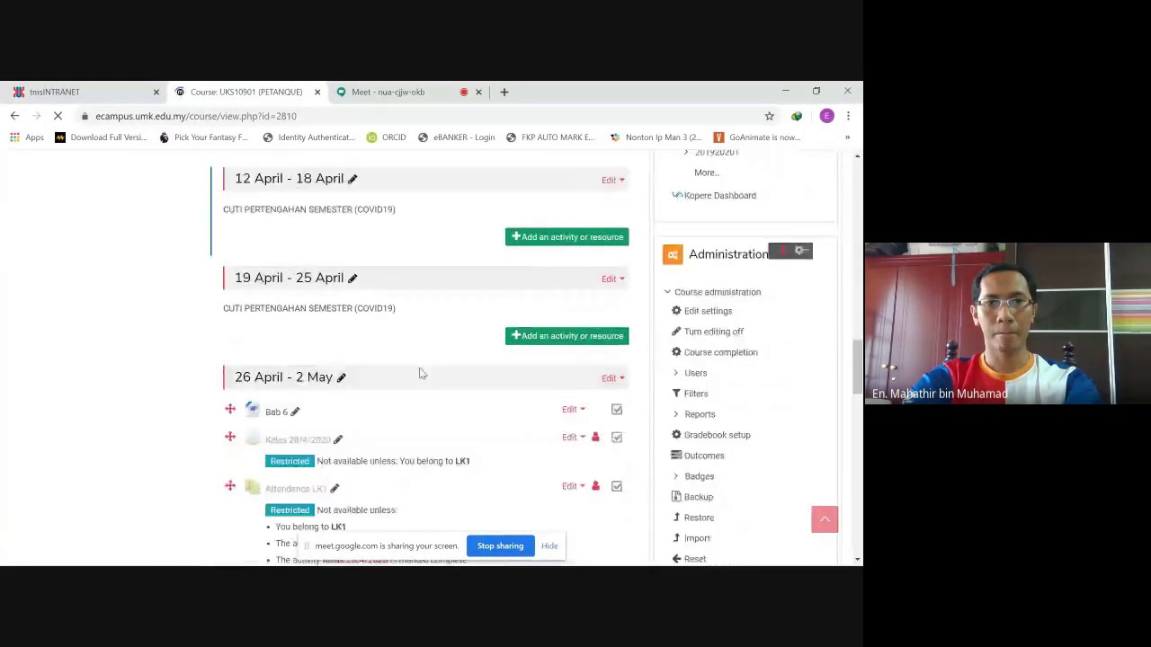
scroll(417, 378, down, 4)
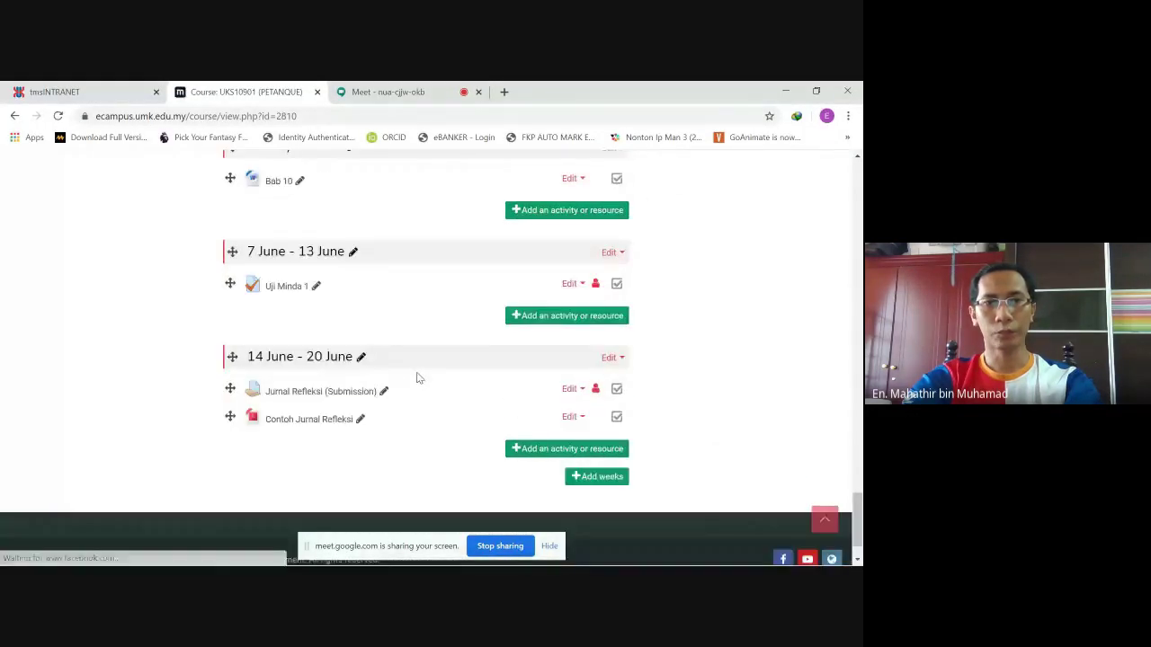
scroll(416, 378, up, 2)
click(561, 347)
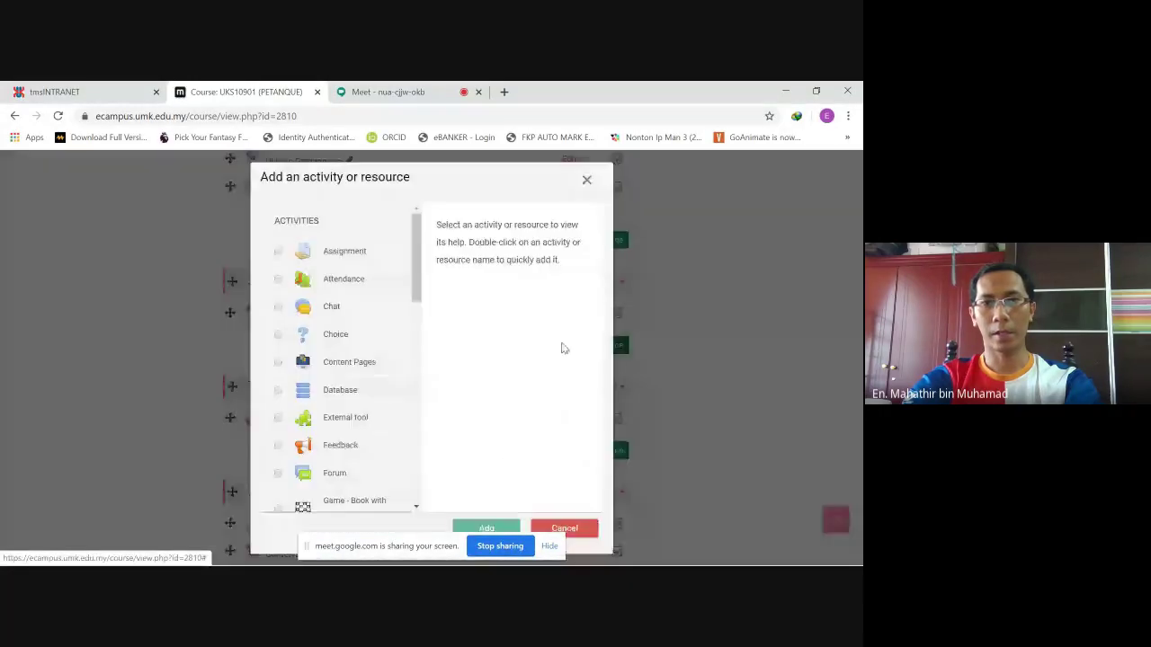
scroll(328, 286, down, 1)
scroll(328, 287, down, 4)
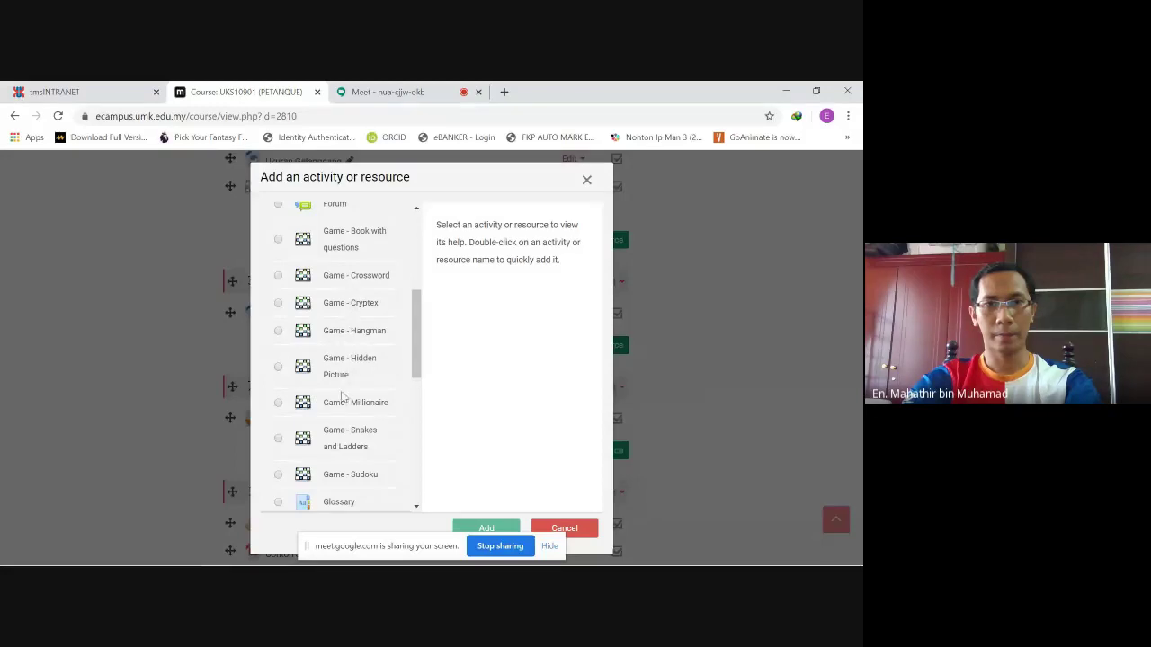
click(279, 403)
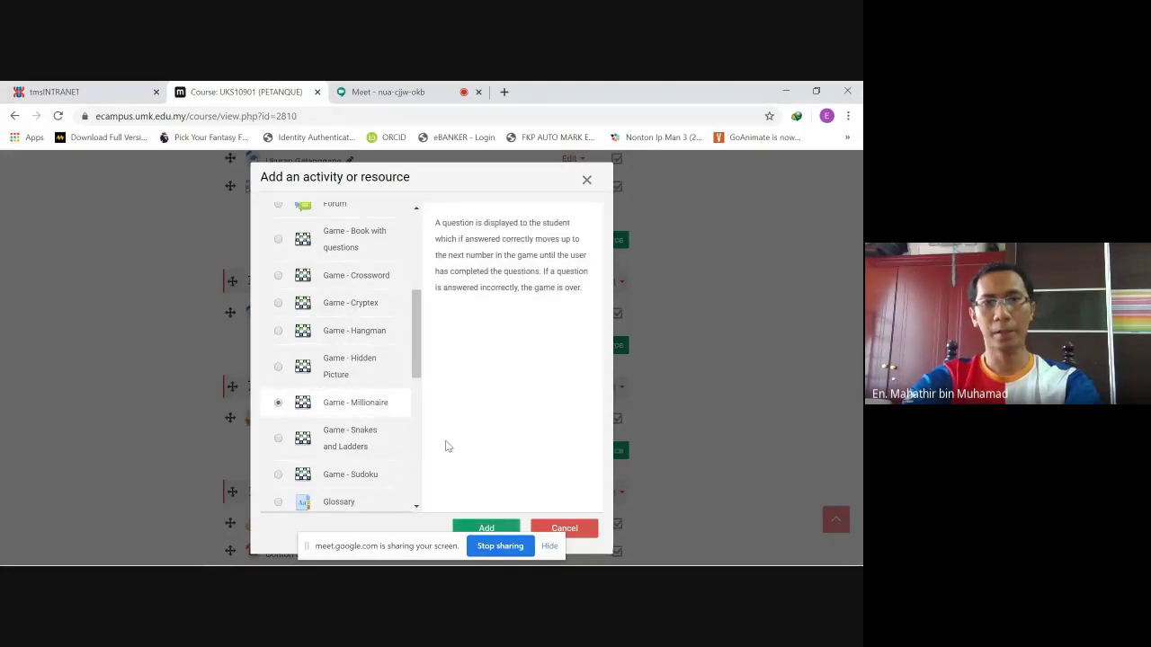
click(490, 523)
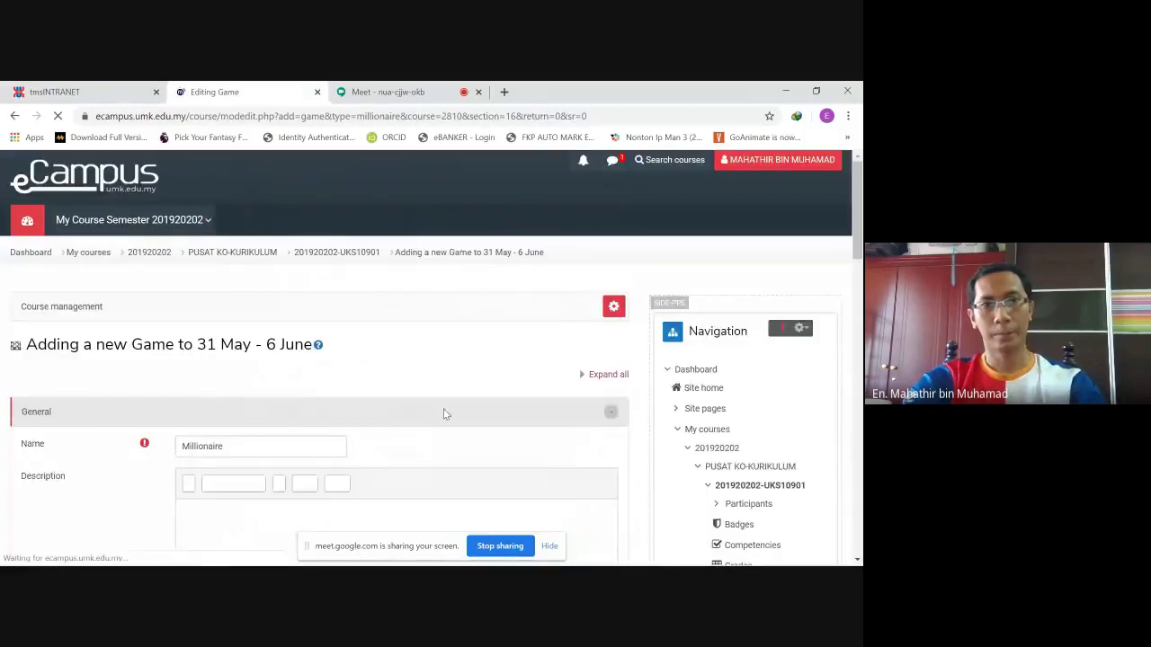
- Name the new game "Millionaire (Chap 2)"
scroll(277, 318, down, 2)
click(265, 318)
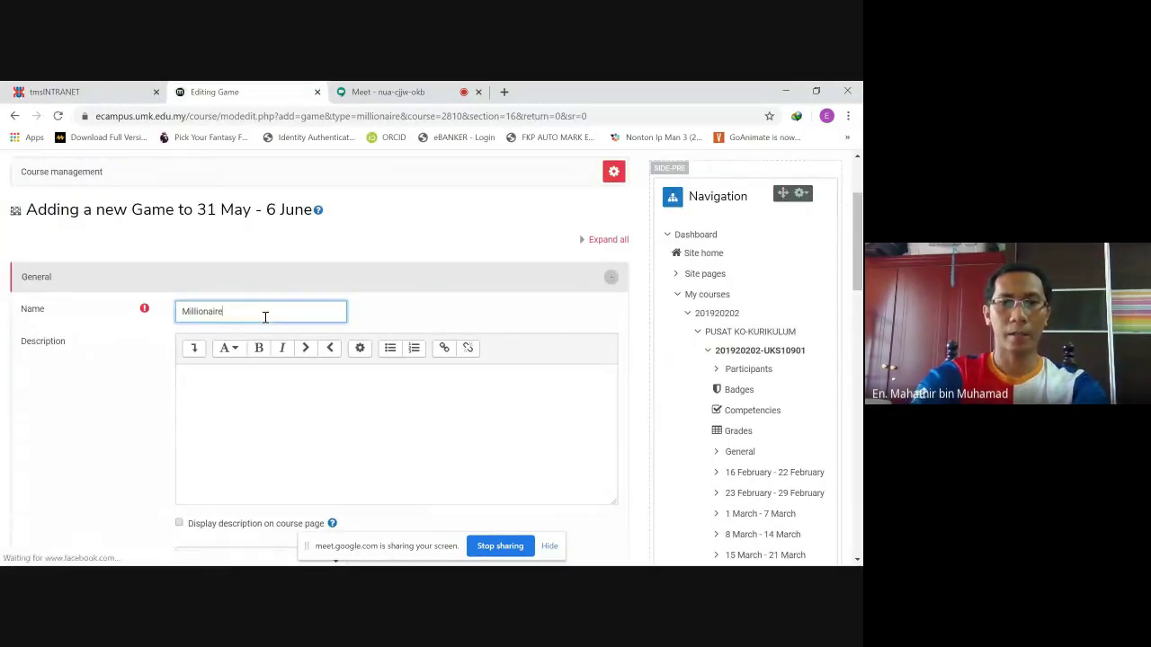
text(()
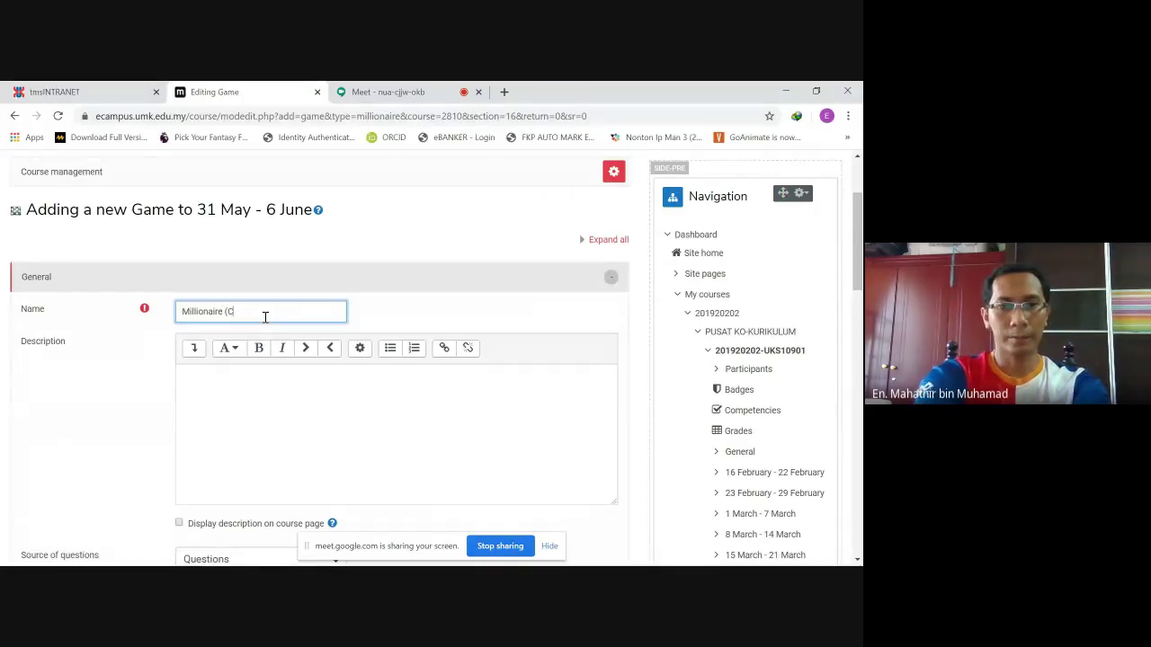
text(Chap 2)
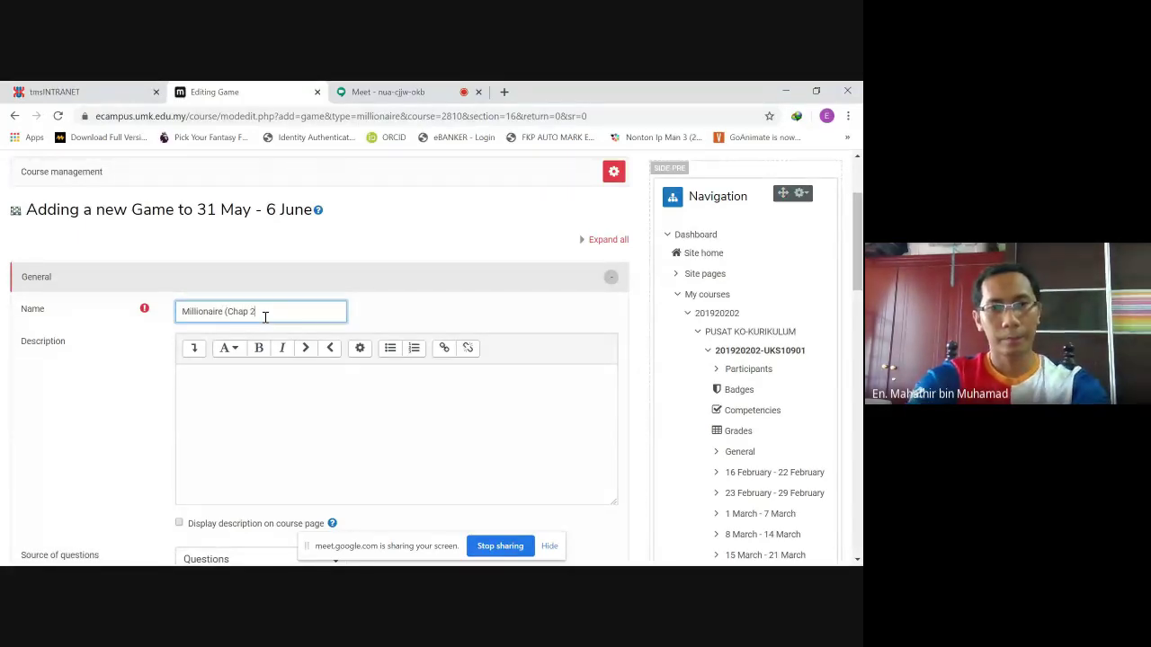
- Place the text cursor in the game's Description field
scroll(162, 283, down, 3)
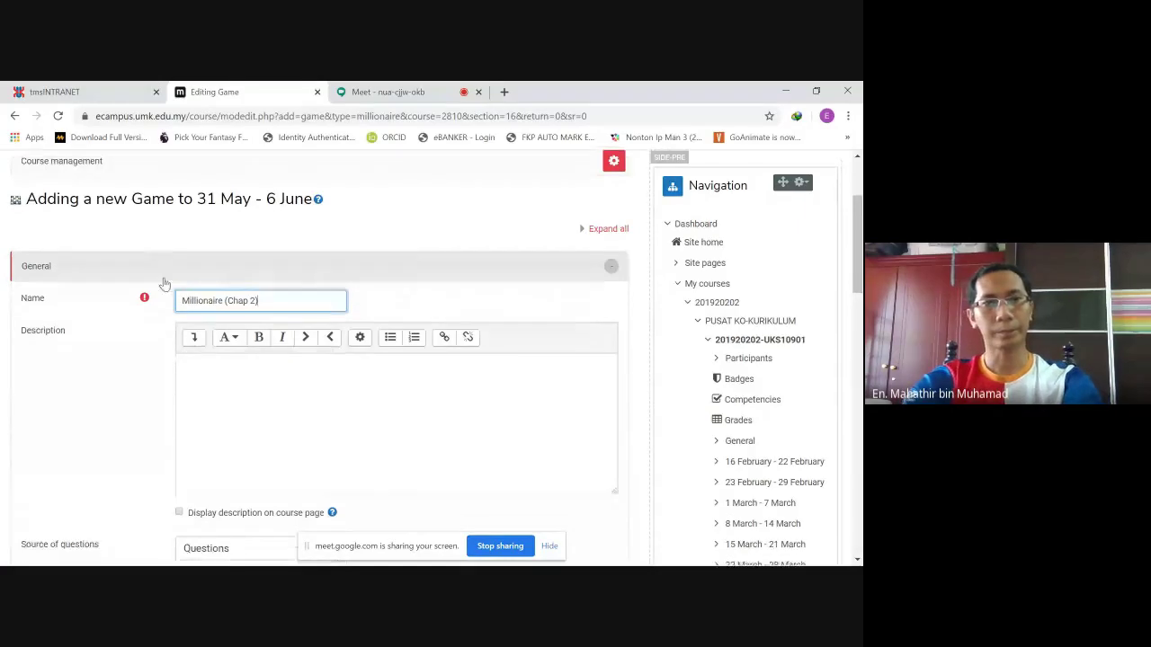
click(255, 276)
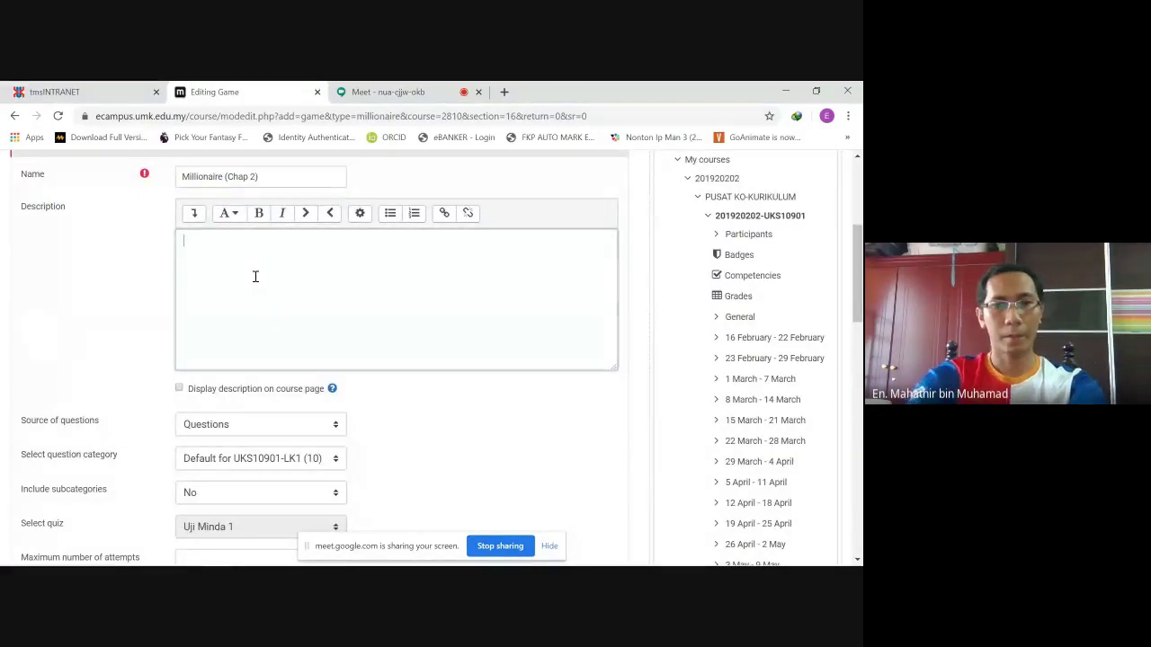